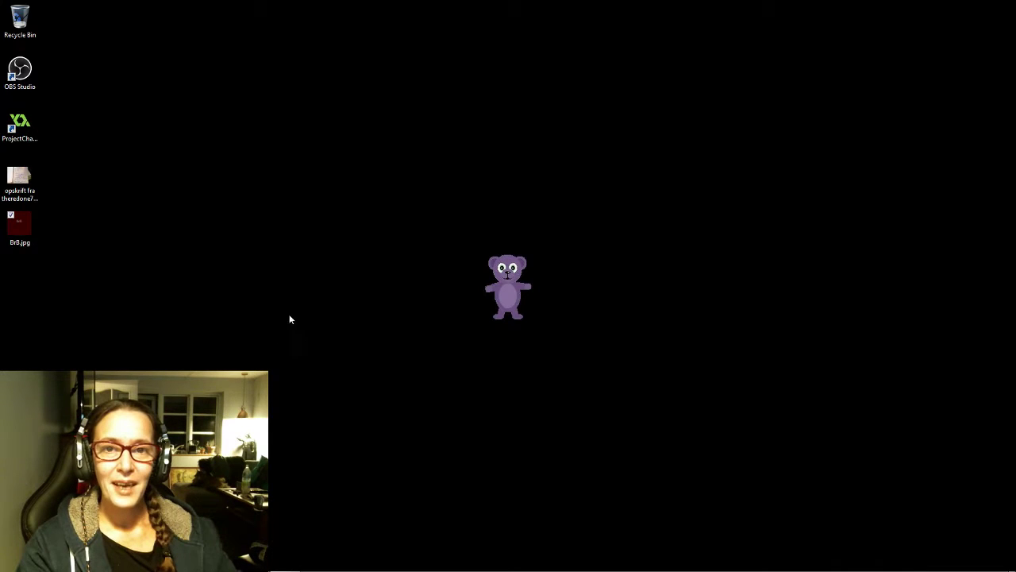
Launch GameMaker: Studio 1.4 and bring up the new project setup
key(super)
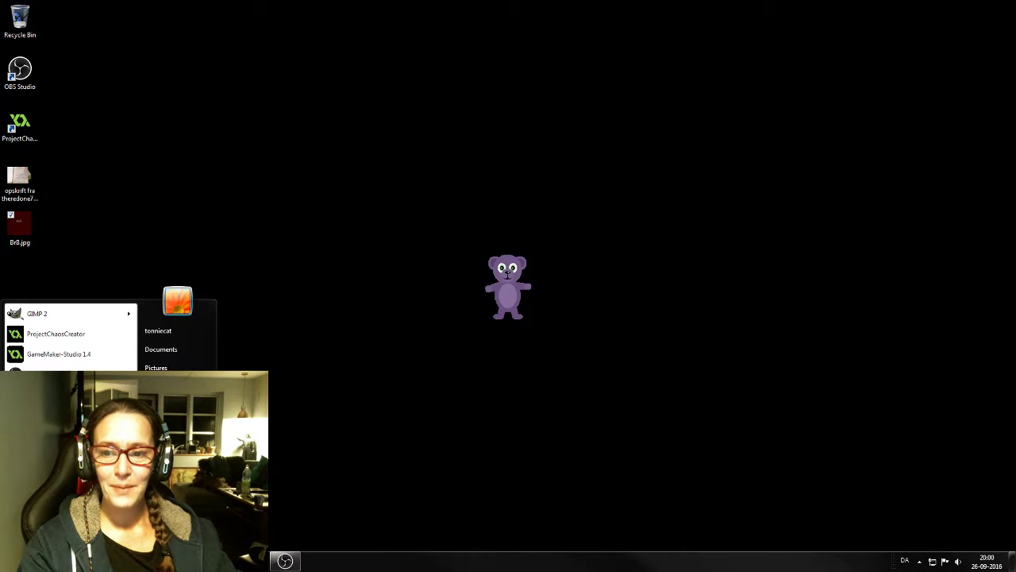
click(82, 356)
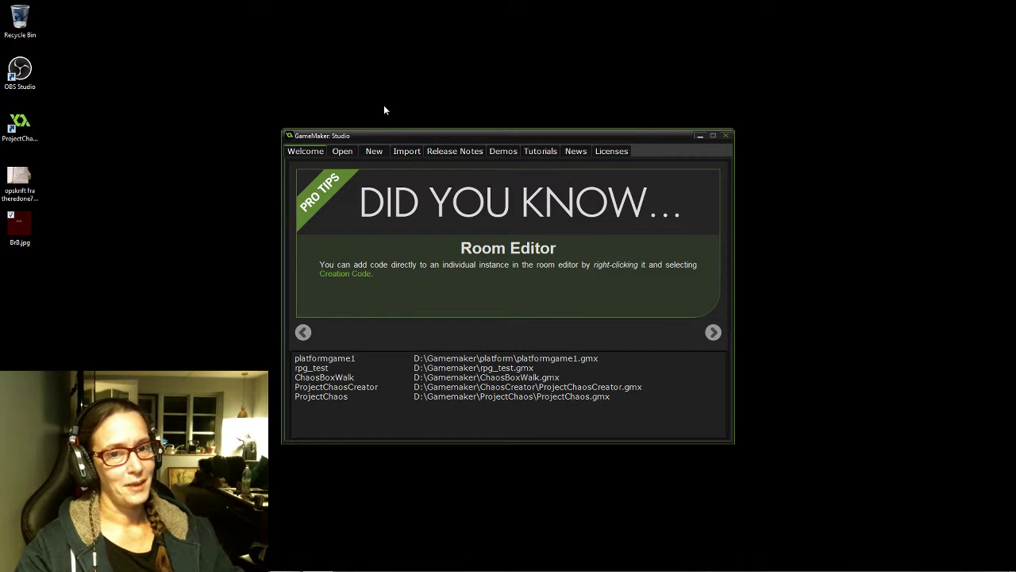
click(374, 152)
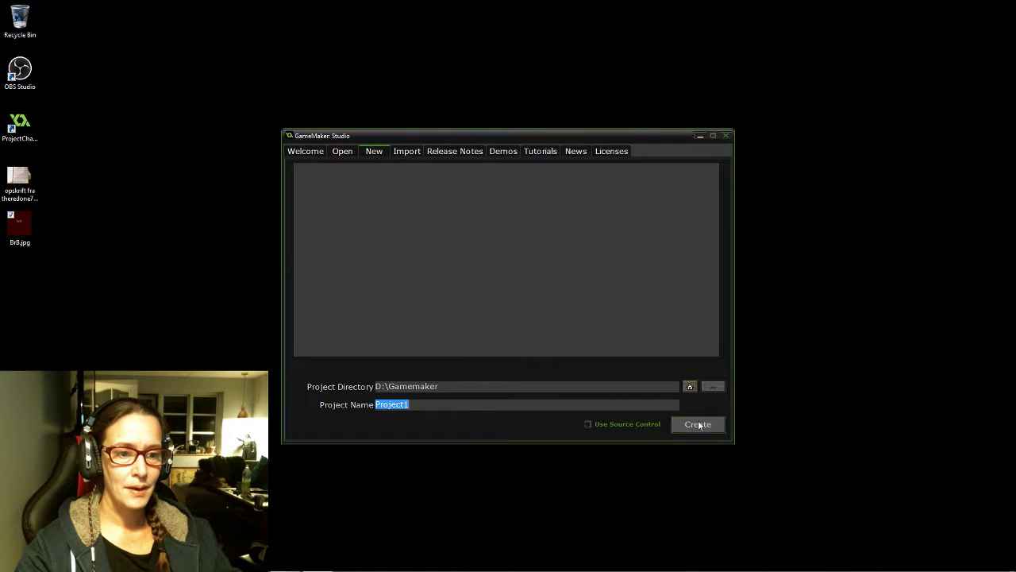
Set the new project's directory to the folder D:\Gamemaker\platform
click(712, 386)
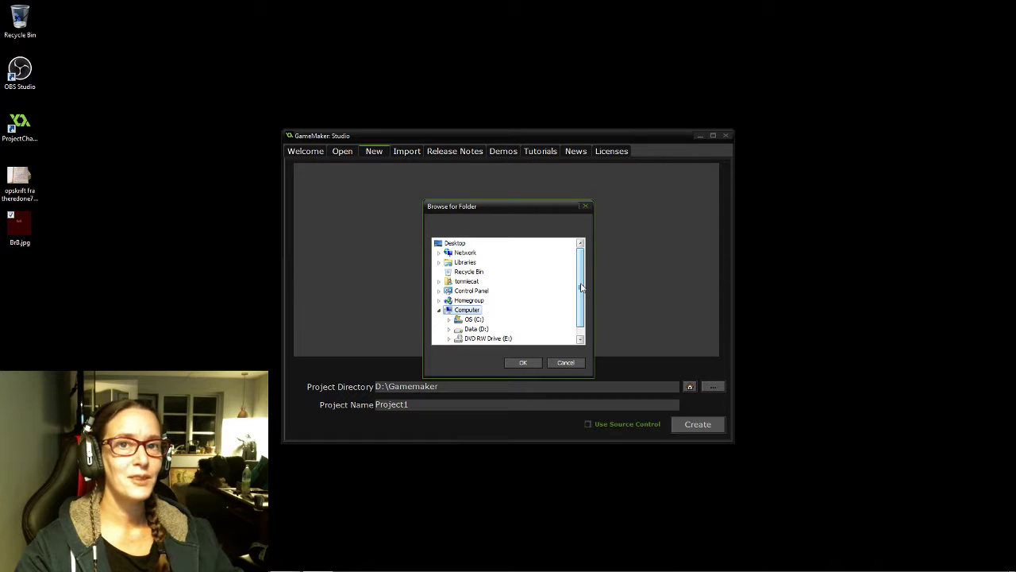
scroll(581, 287, down, 1)
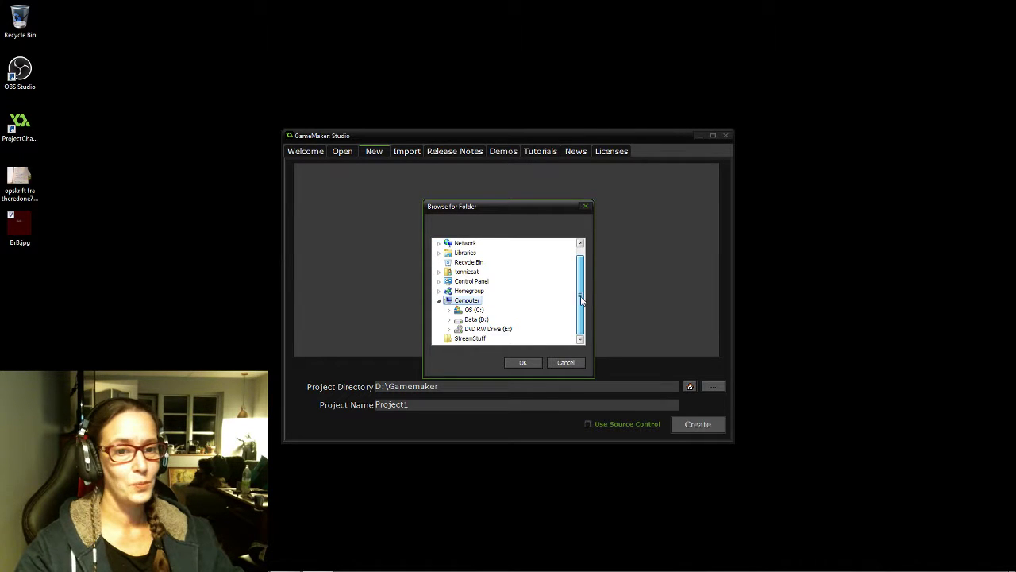
click(478, 320)
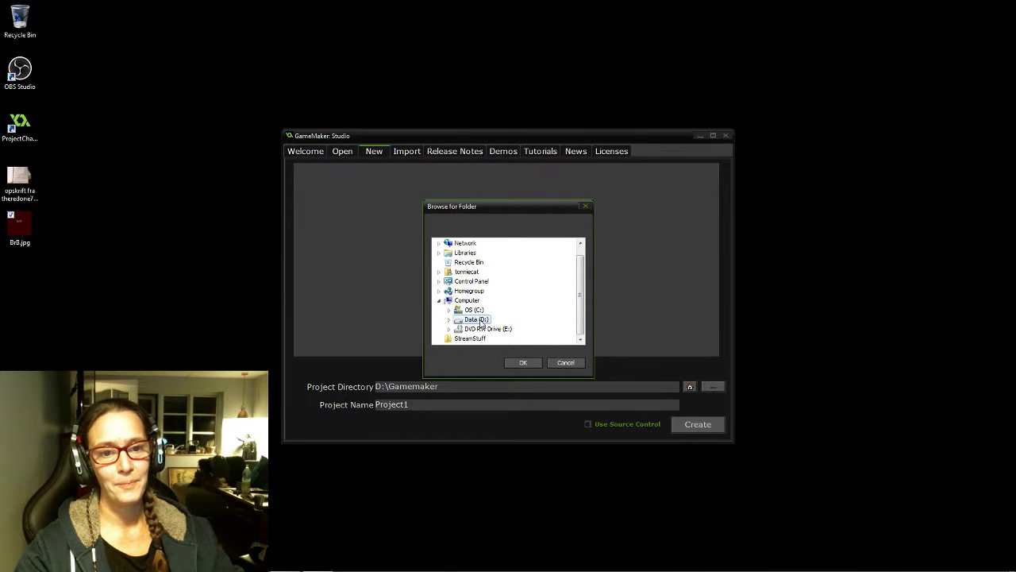
double_click(479, 320)
click(488, 301)
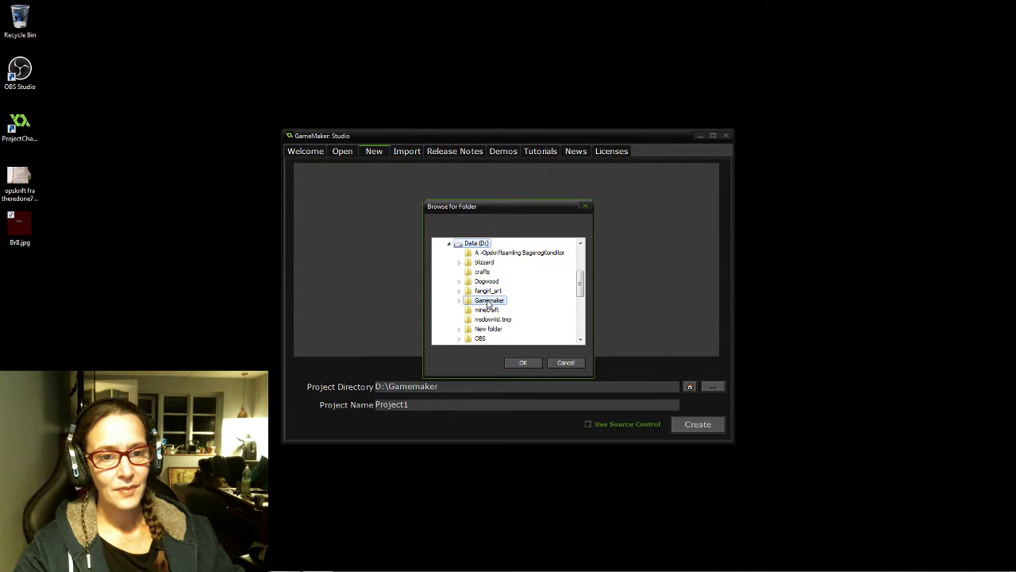
double_click(488, 301)
double_click(492, 329)
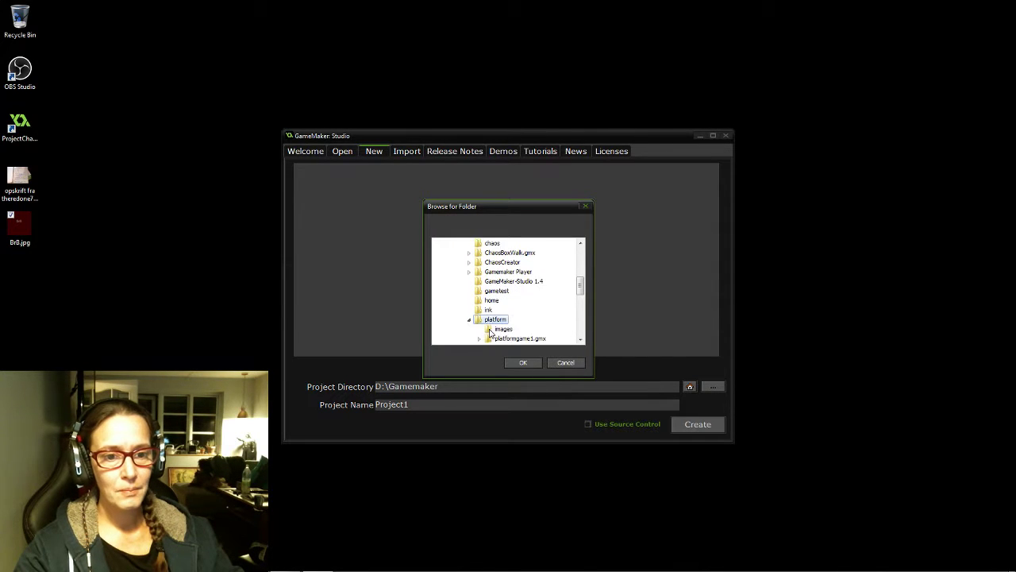
mouse_move(582, 285)
mouse_down()
mouse_move(584, 314)
mouse_move(583, 296)
mouse_up()
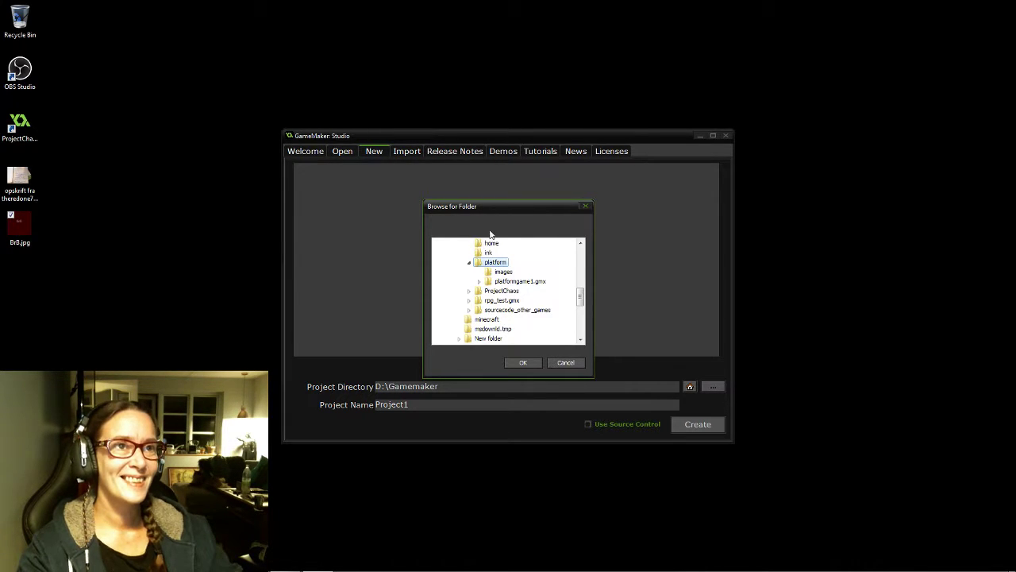
click(517, 364)
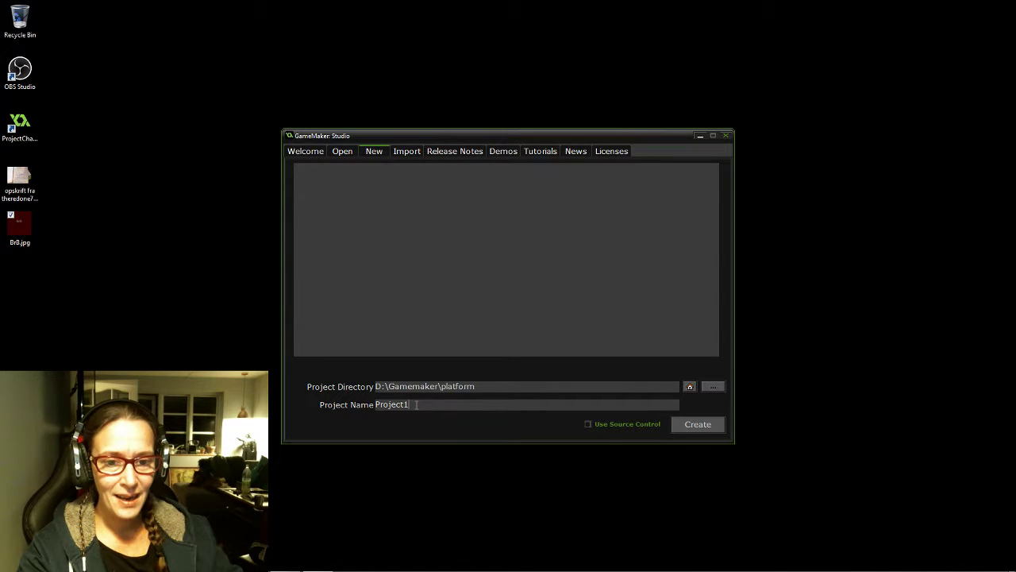
Name the project Platform_bear and create it
drag(433, 407, 371, 405)
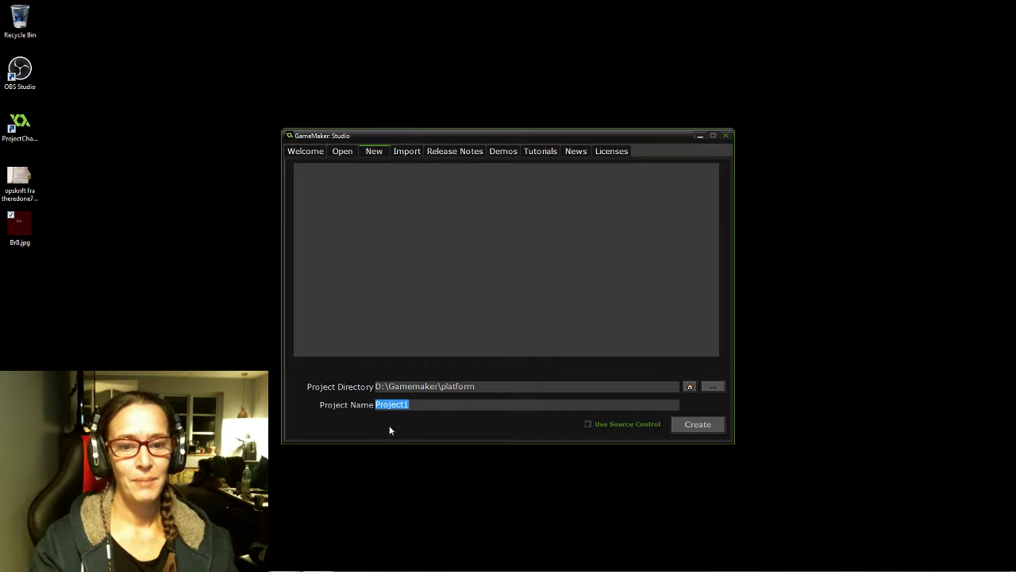
text(Pl)
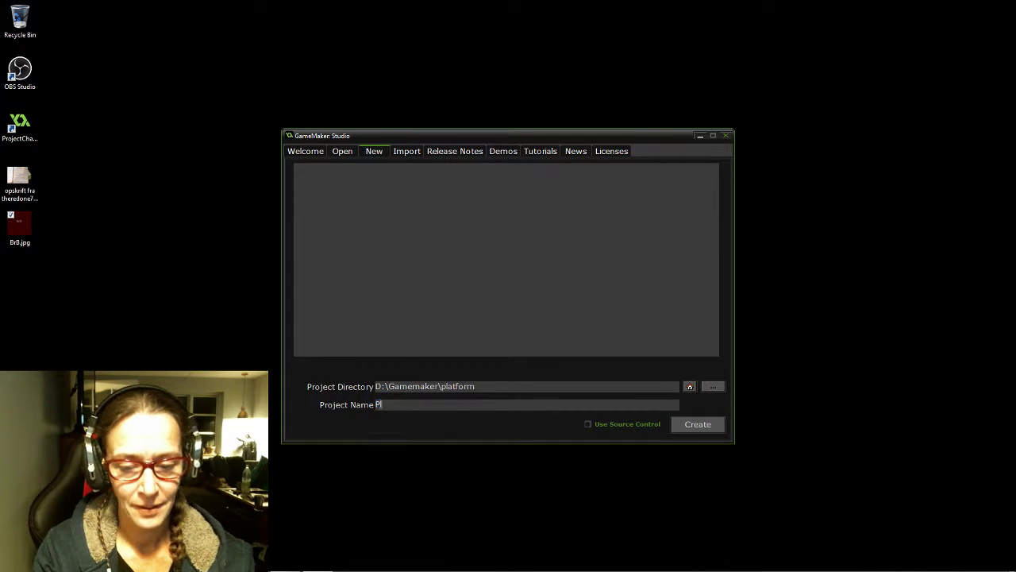
text(atform)
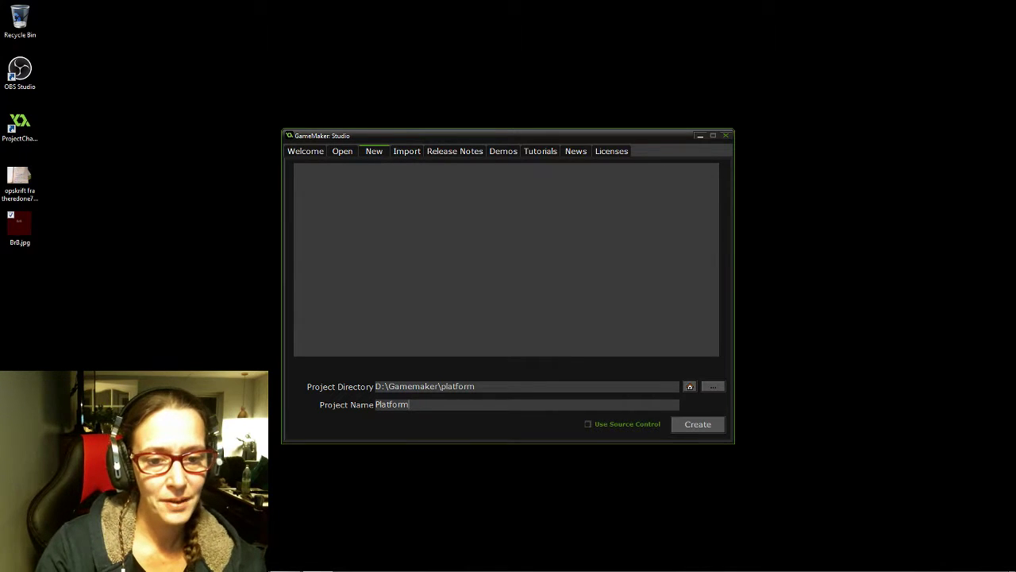
text(_bear)
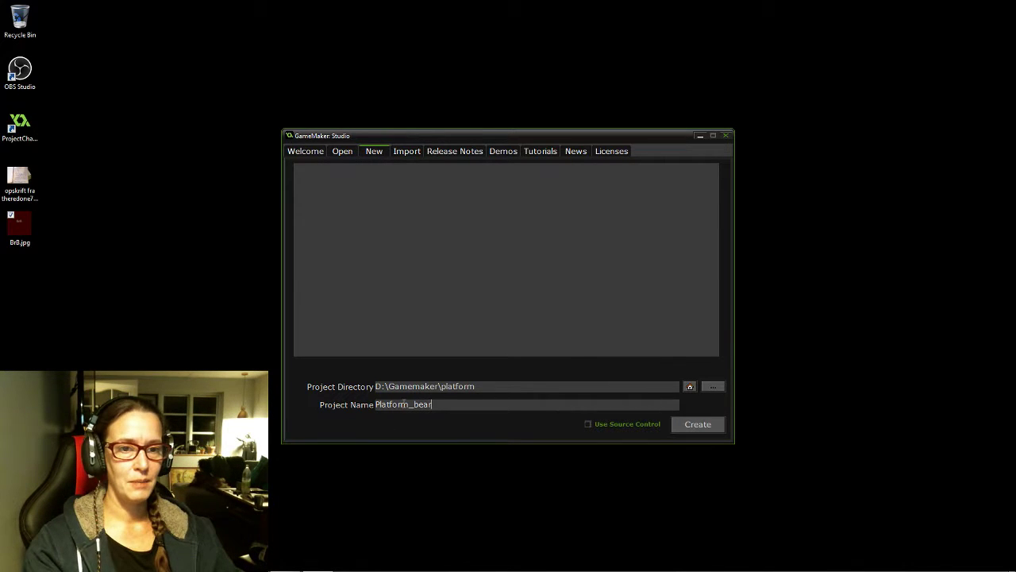
click(697, 424)
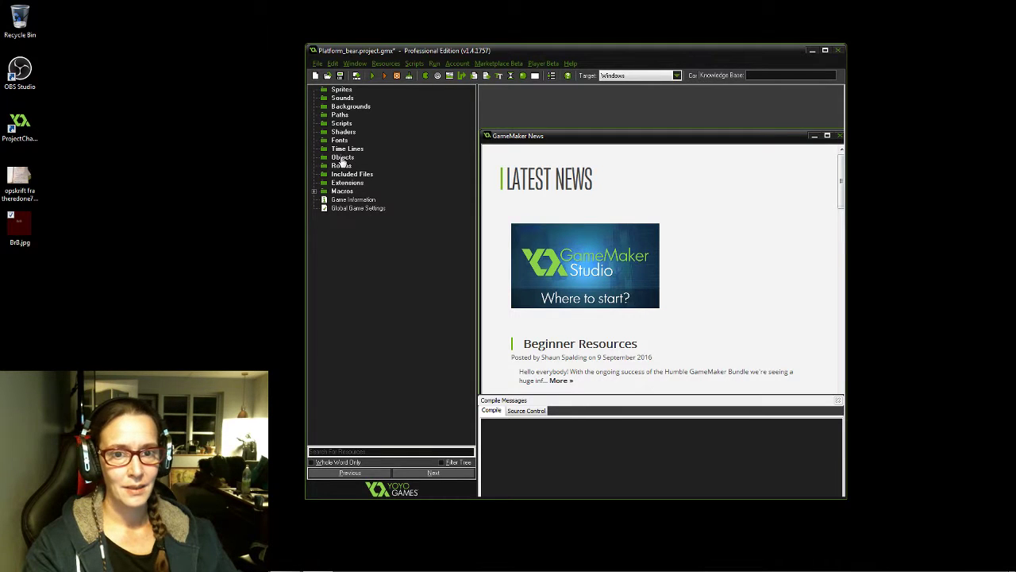
Add a new sprite resource to the project
click(343, 158)
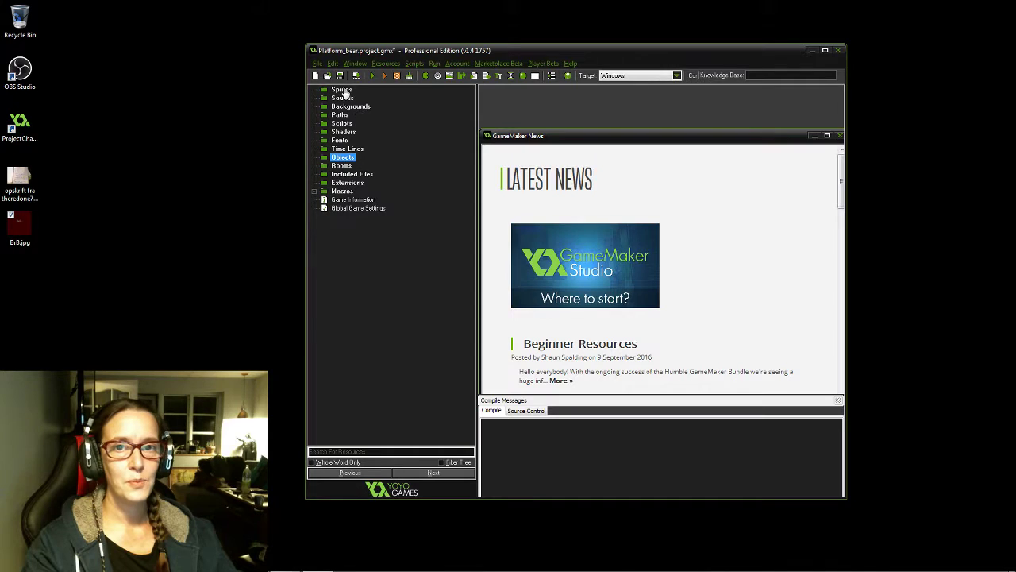
click(341, 90)
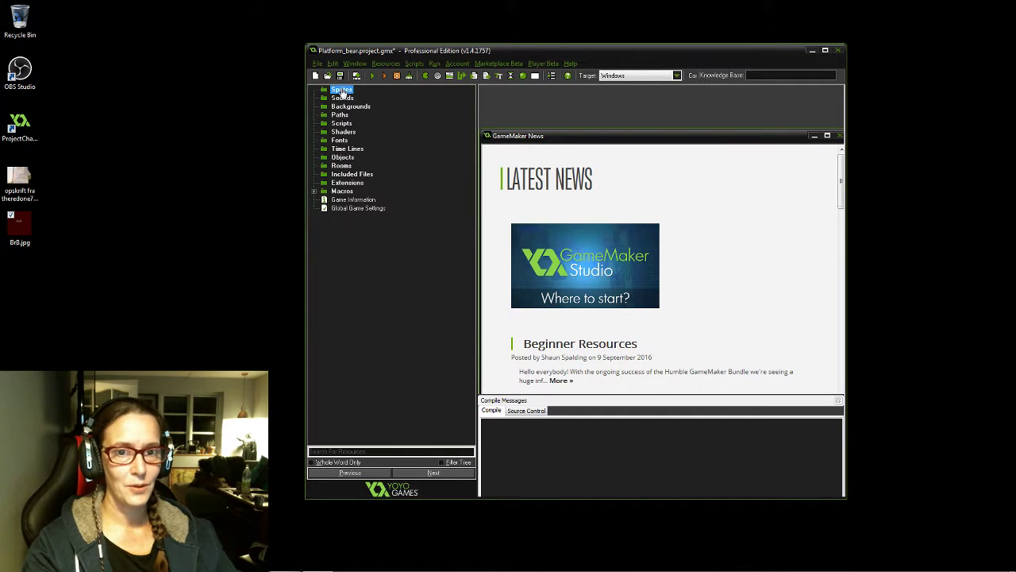
right_click(341, 92)
click(321, 96)
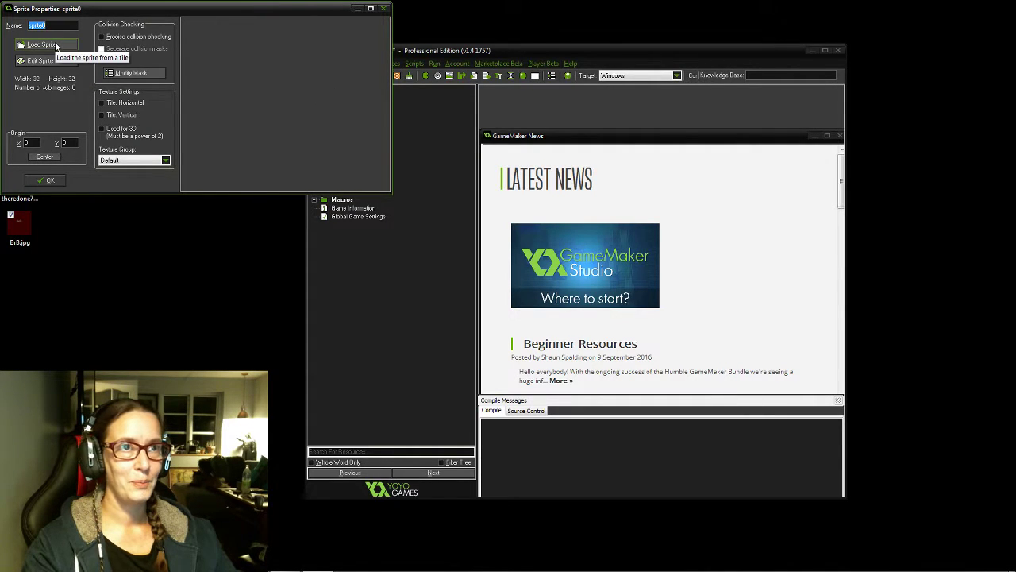
Load player-bear.png from the platform project's images folder into the new sprite
click(43, 44)
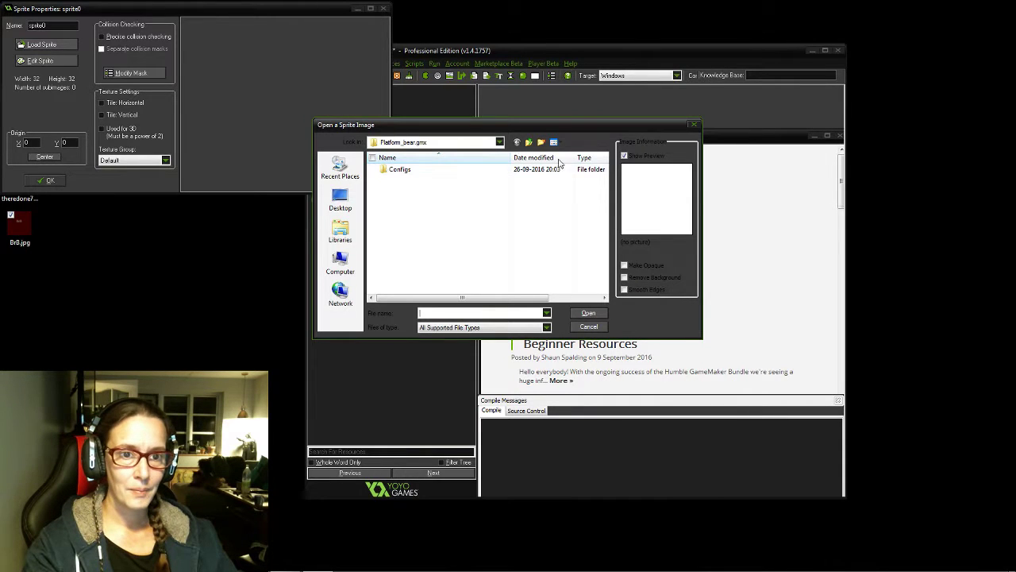
click(529, 142)
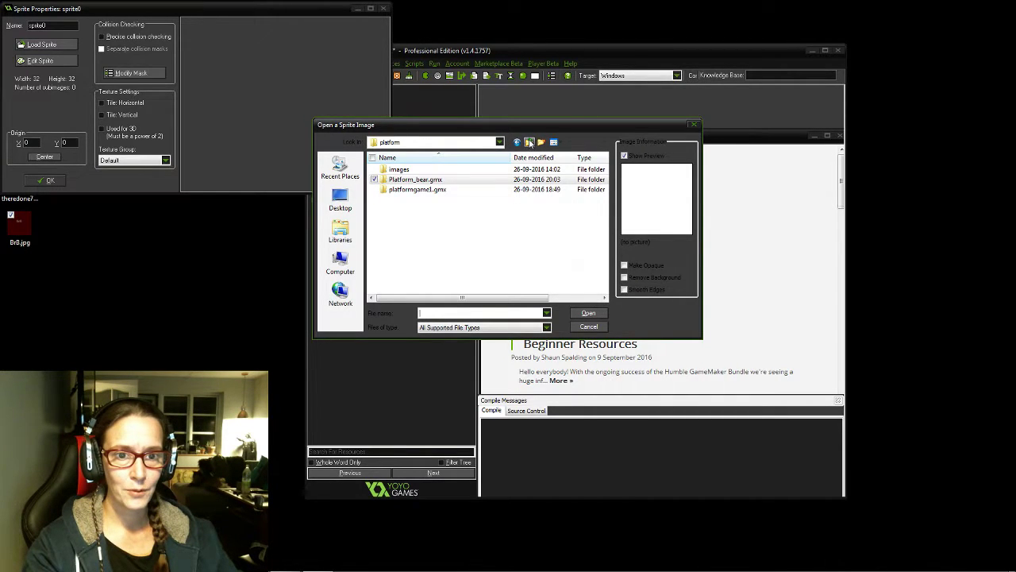
click(529, 142)
double_click(401, 254)
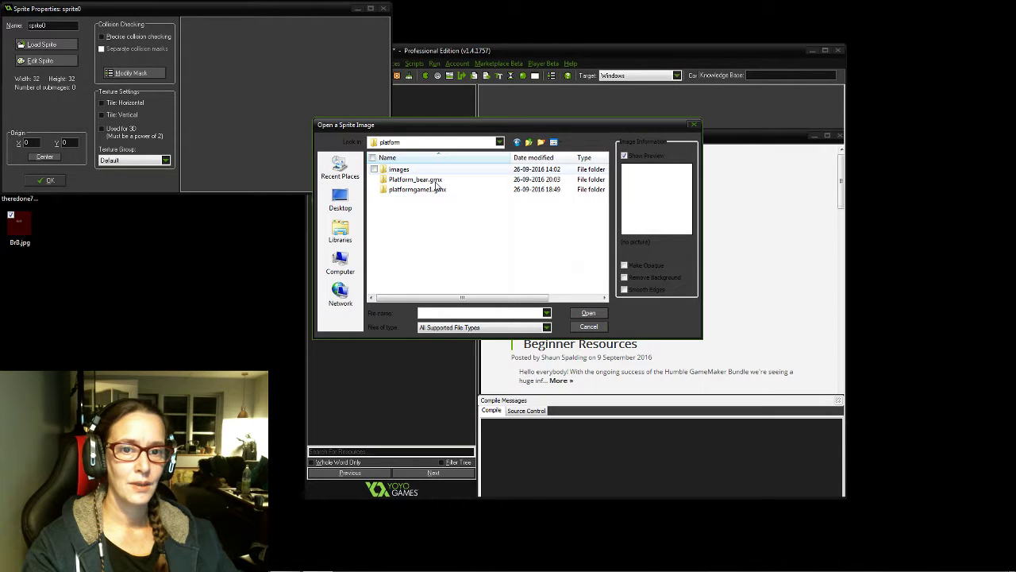
double_click(399, 170)
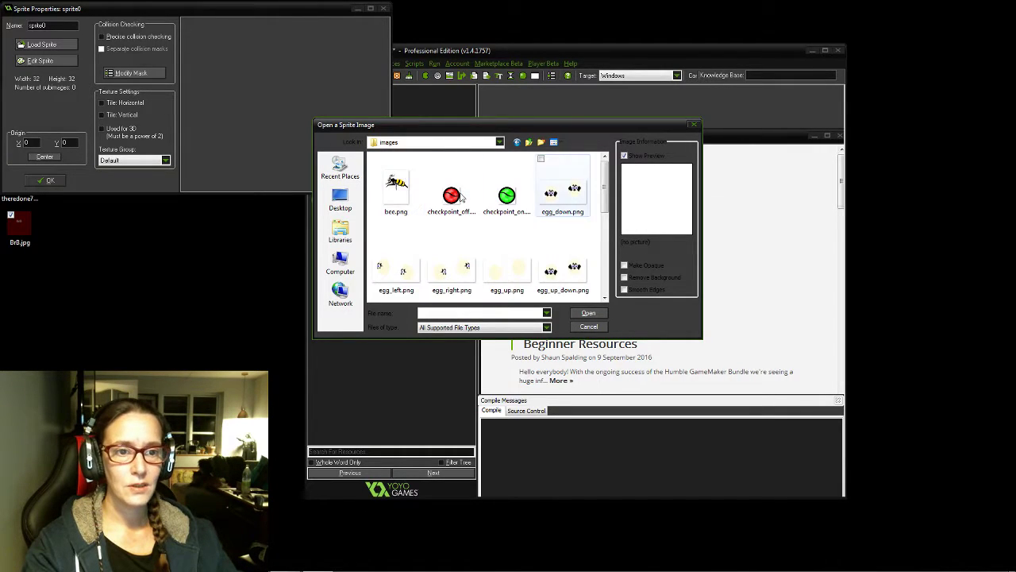
drag(604, 188, 606, 235)
click(561, 185)
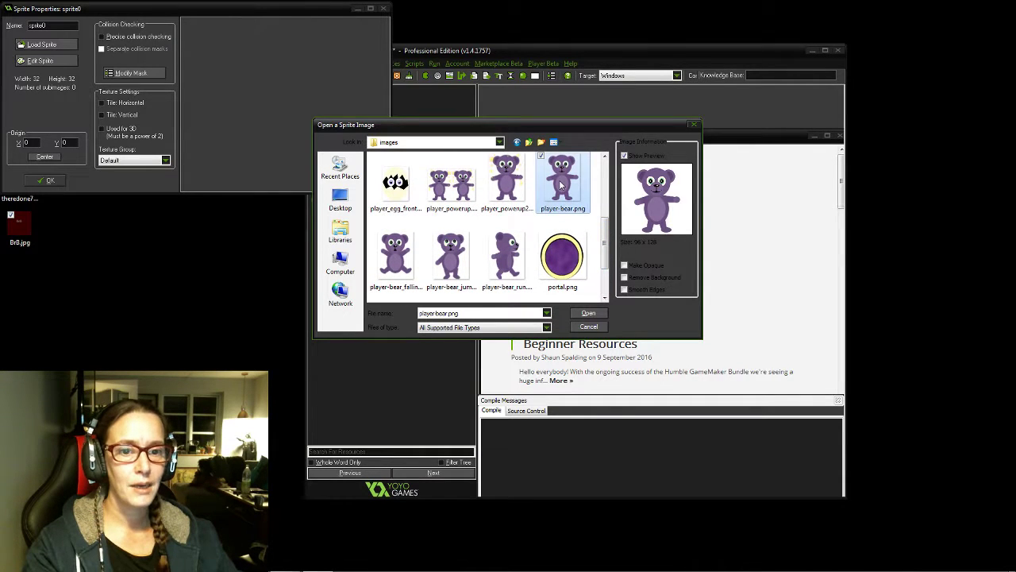
click(588, 313)
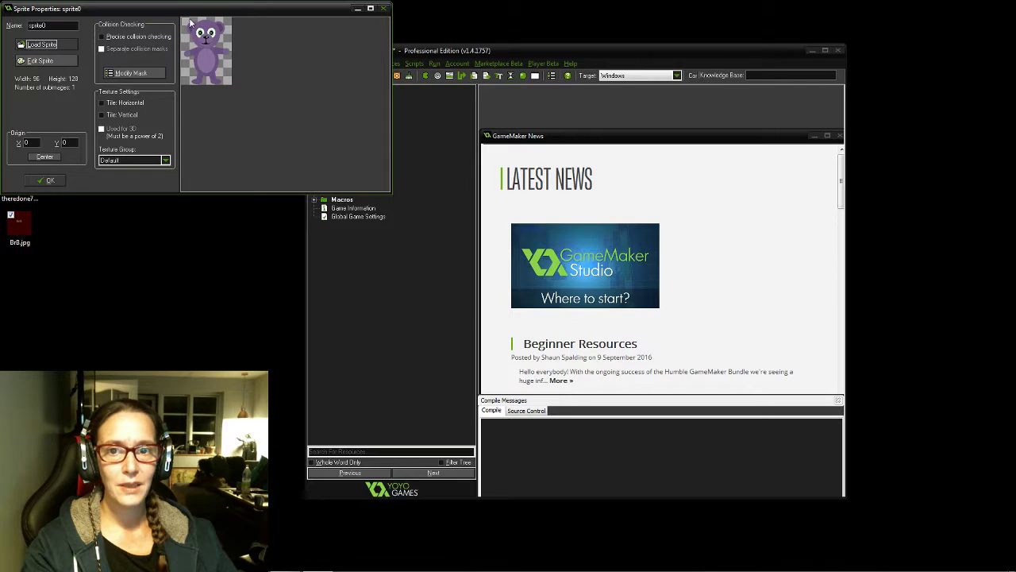
Try the sprite's origin at different spots on the bear image, ending on its belly at about X 47, Y 75
click(188, 78)
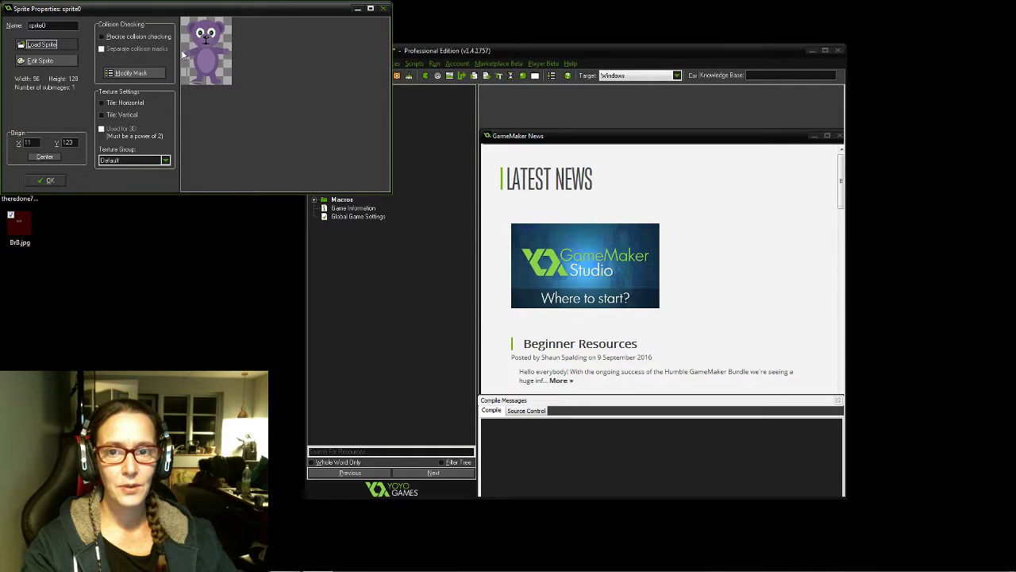
click(185, 54)
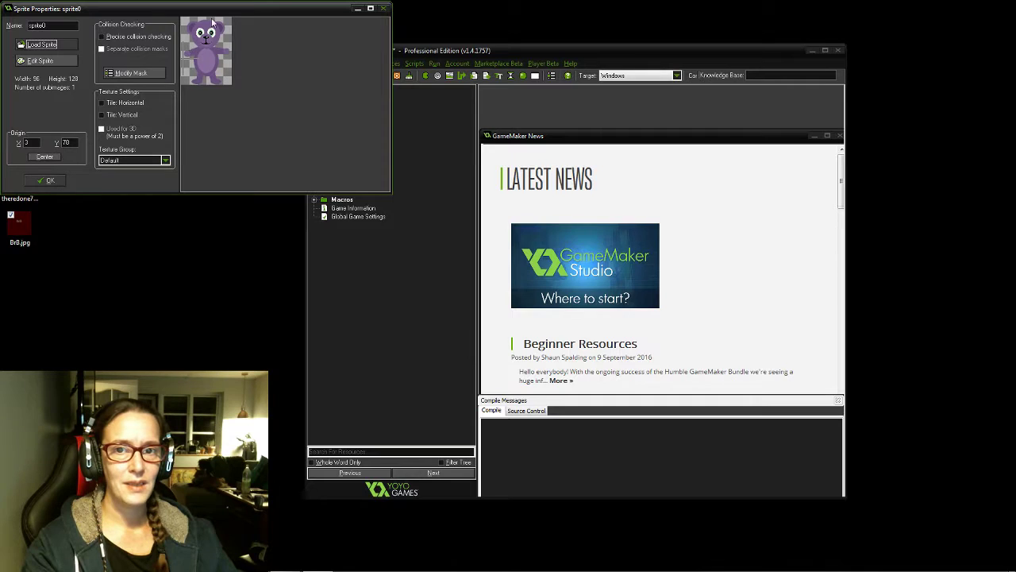
click(208, 62)
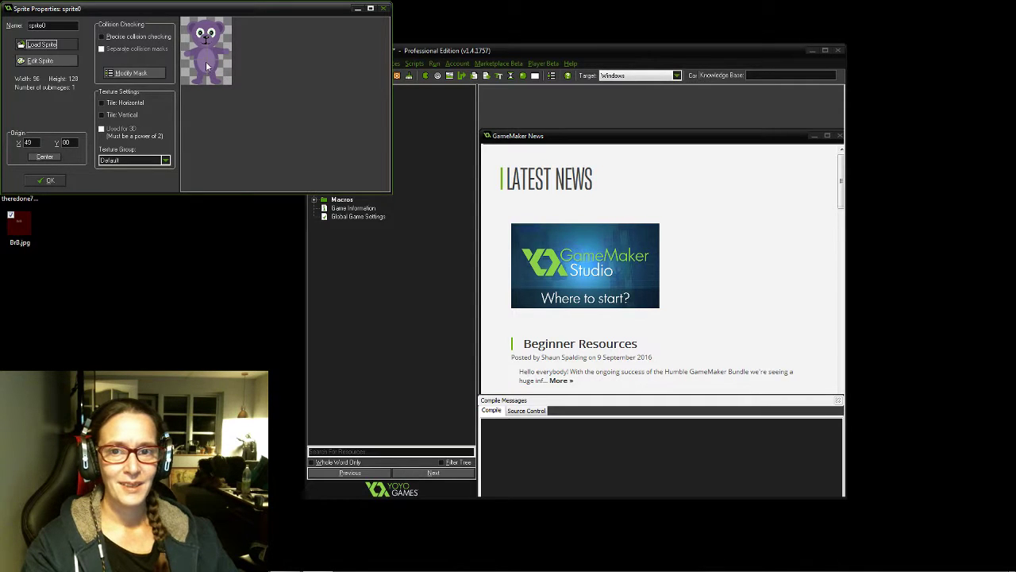
click(206, 60)
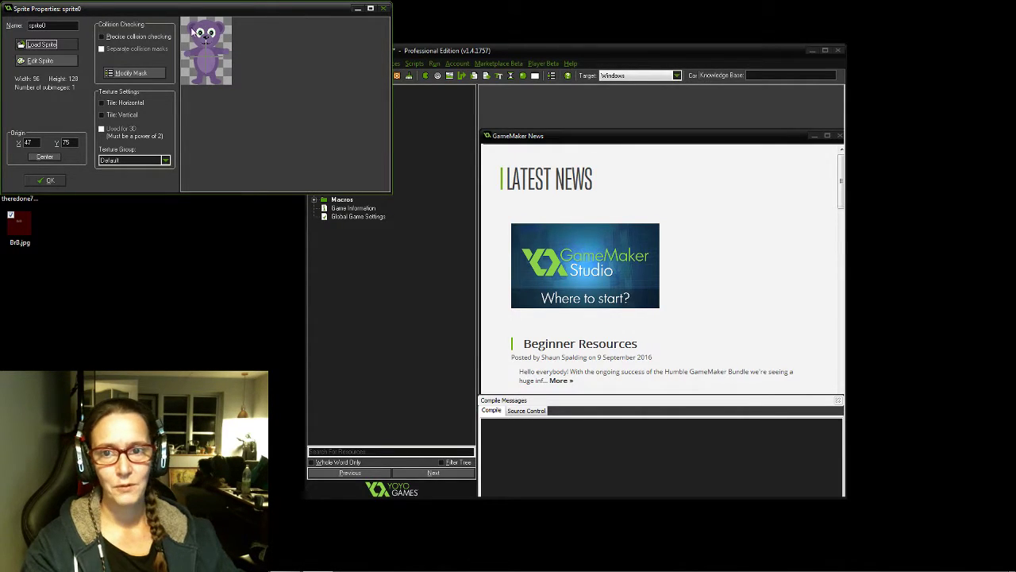
Set the collision mask's bounding box to the full image for the bear sprite
click(134, 73)
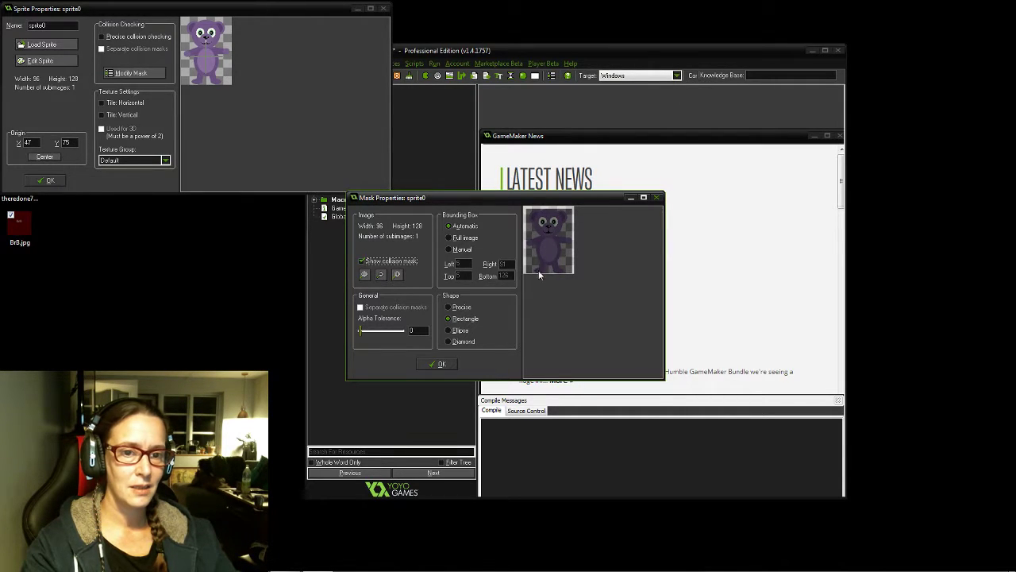
click(449, 238)
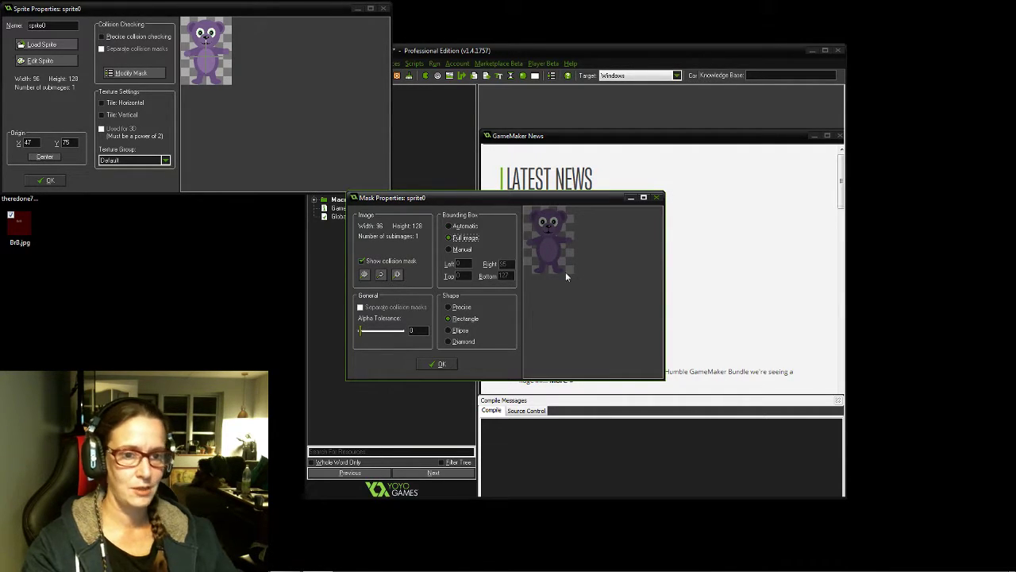
click(436, 365)
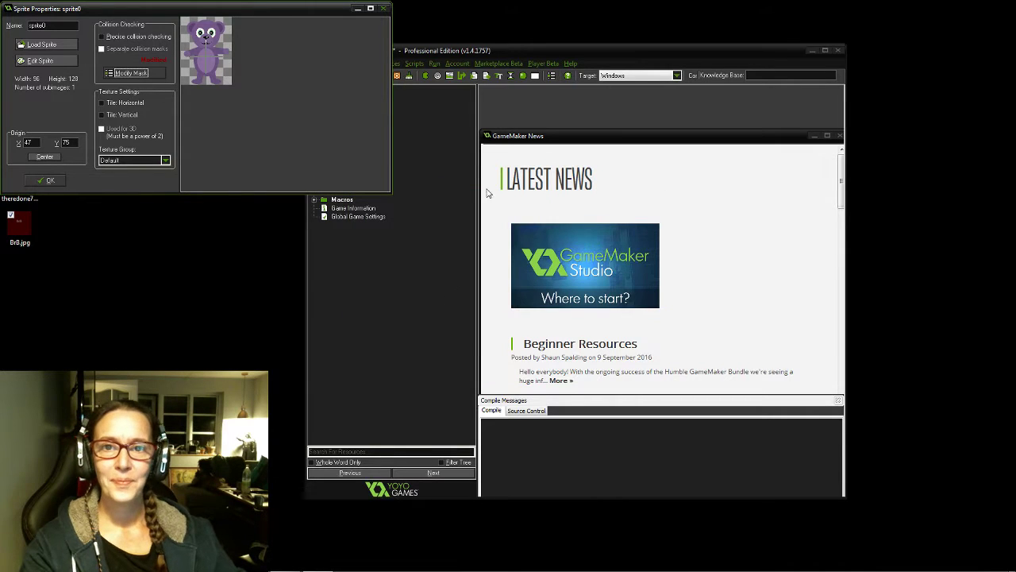
Center the origin of the bear sprite
drag(270, 12, 376, 37)
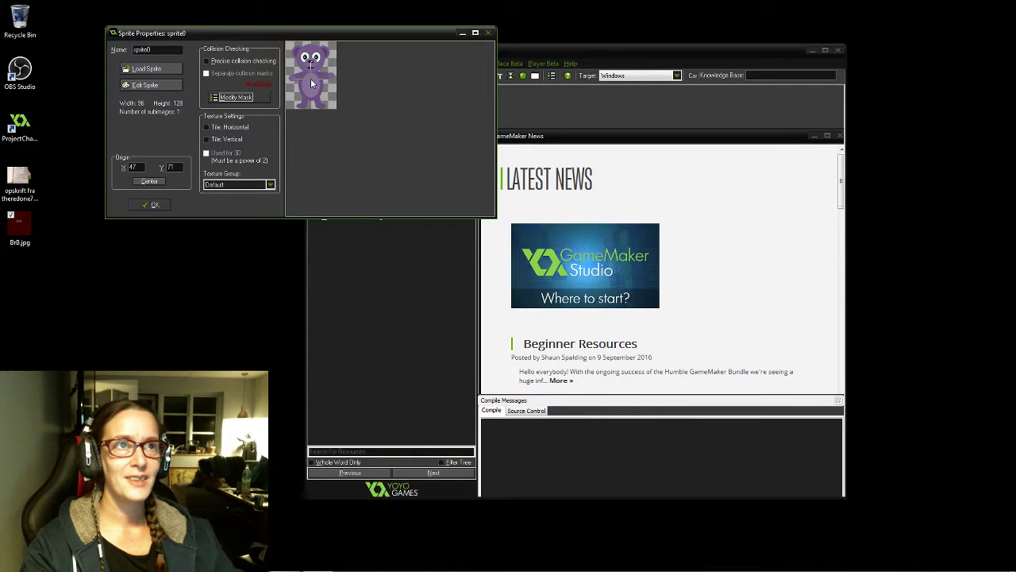
click(149, 181)
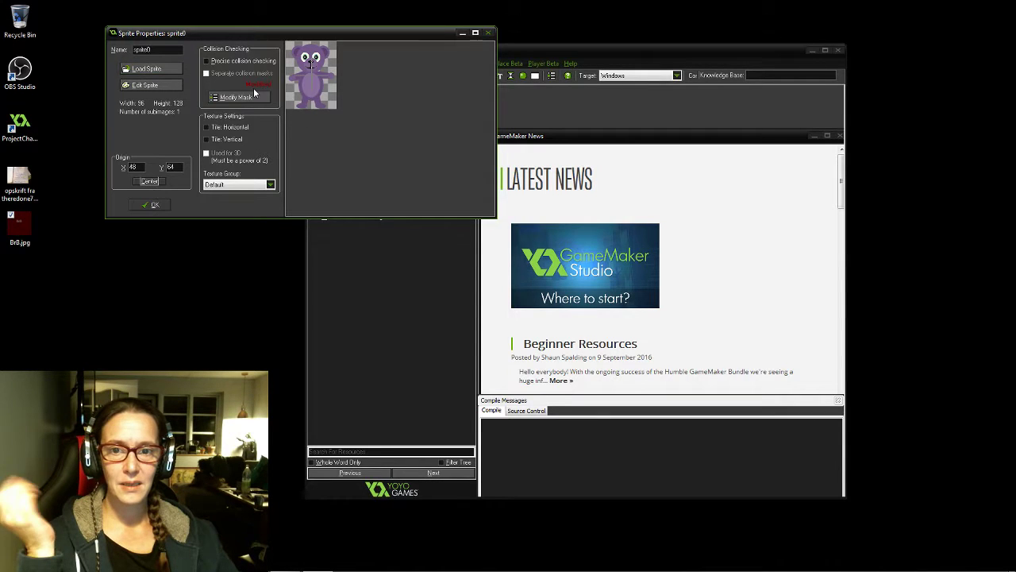
Rename the bear sprite as spr_player_idle and accept the sprite properties
double_click(142, 50)
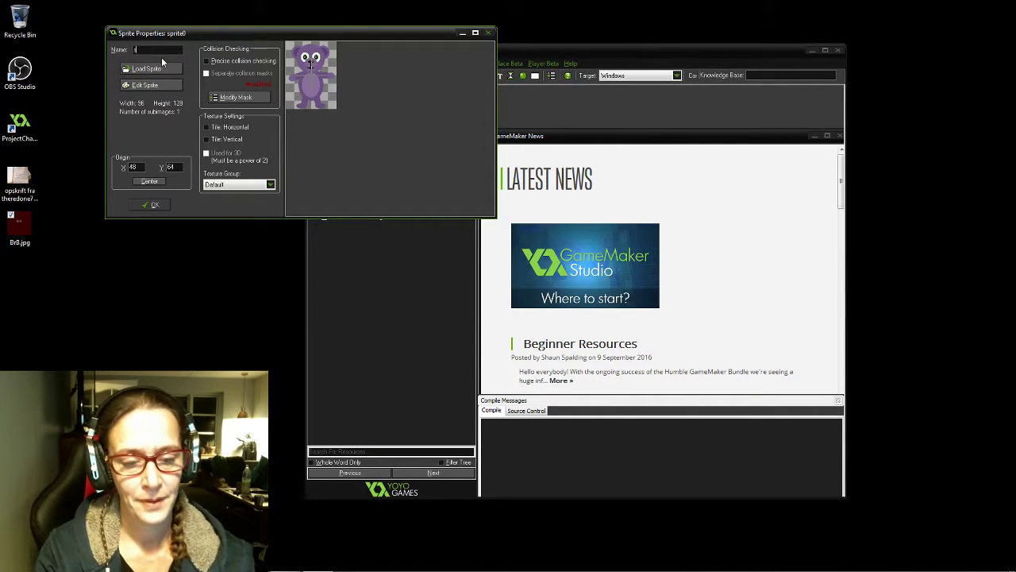
text(spr)
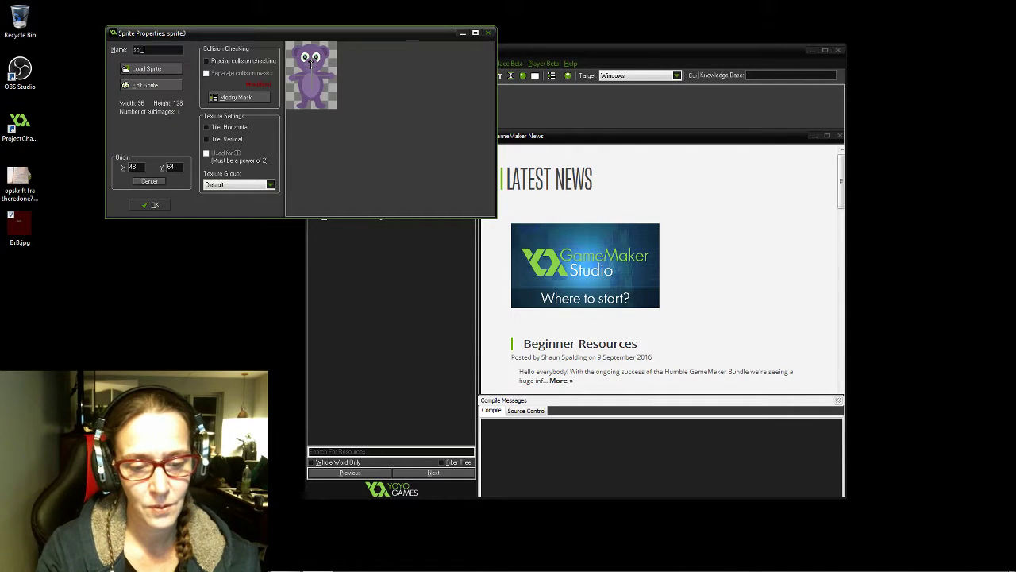
text(_playe)
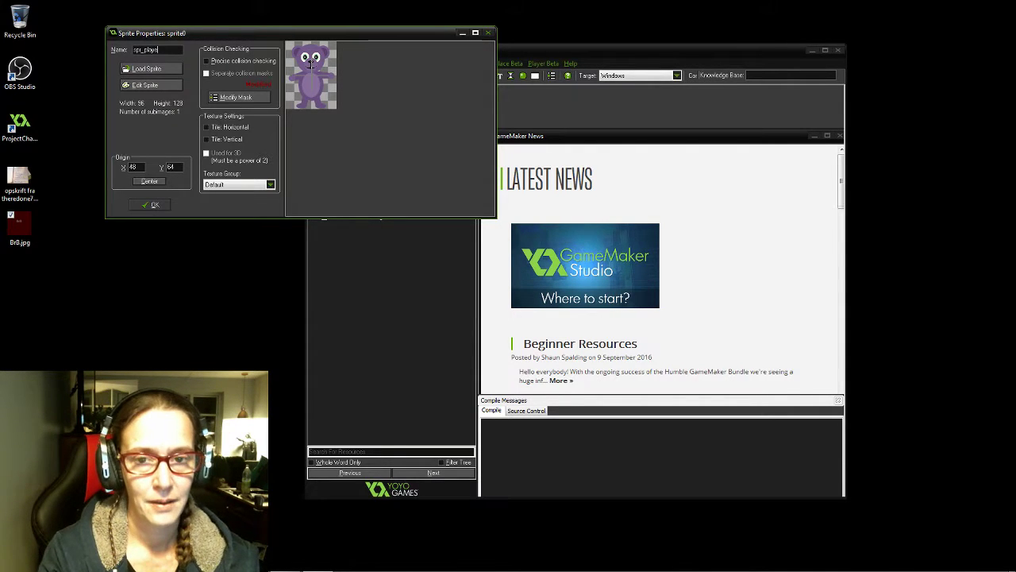
text(r)
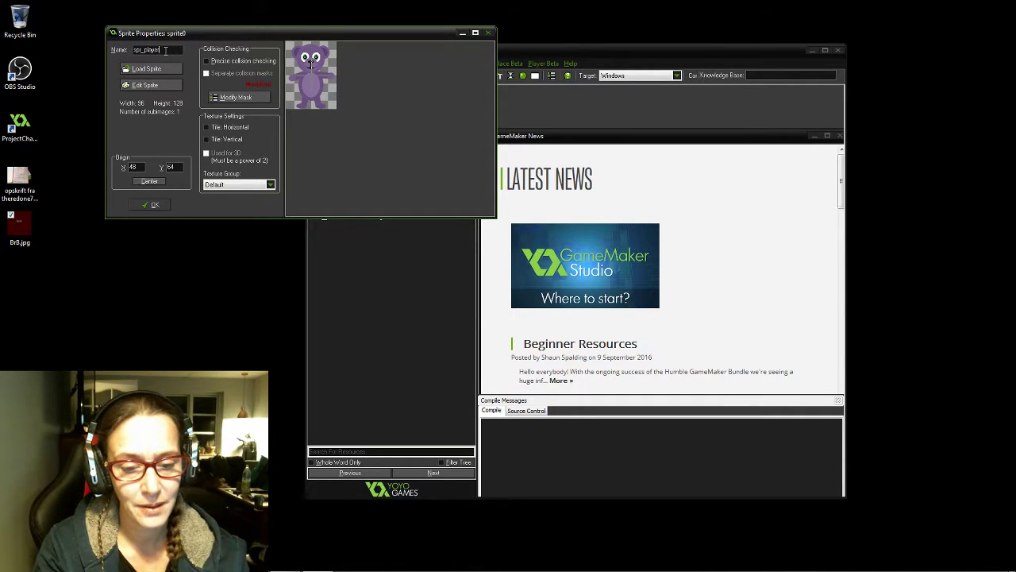
text(_idle)
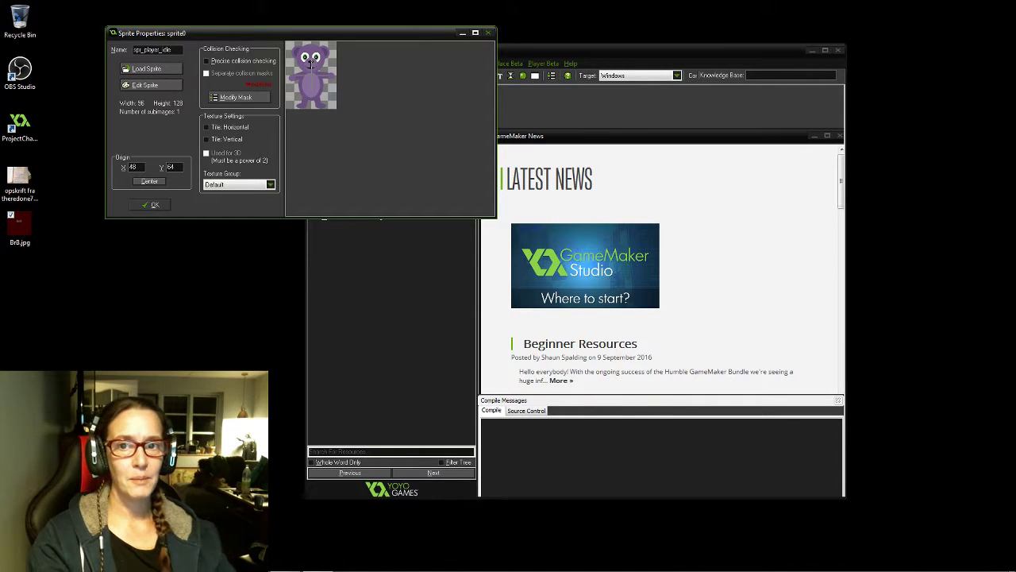
key(Tab)
key(Tab)
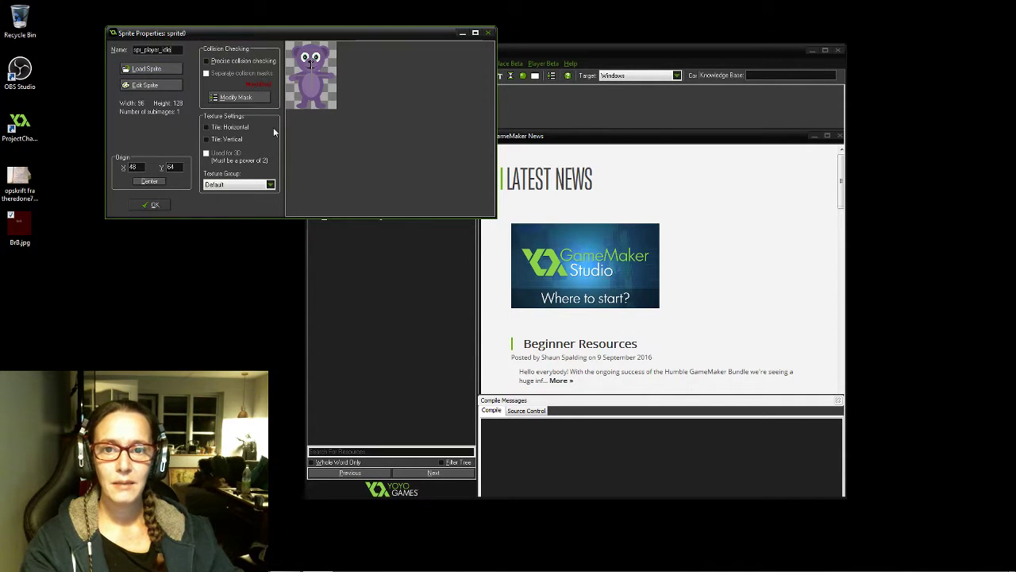
click(155, 203)
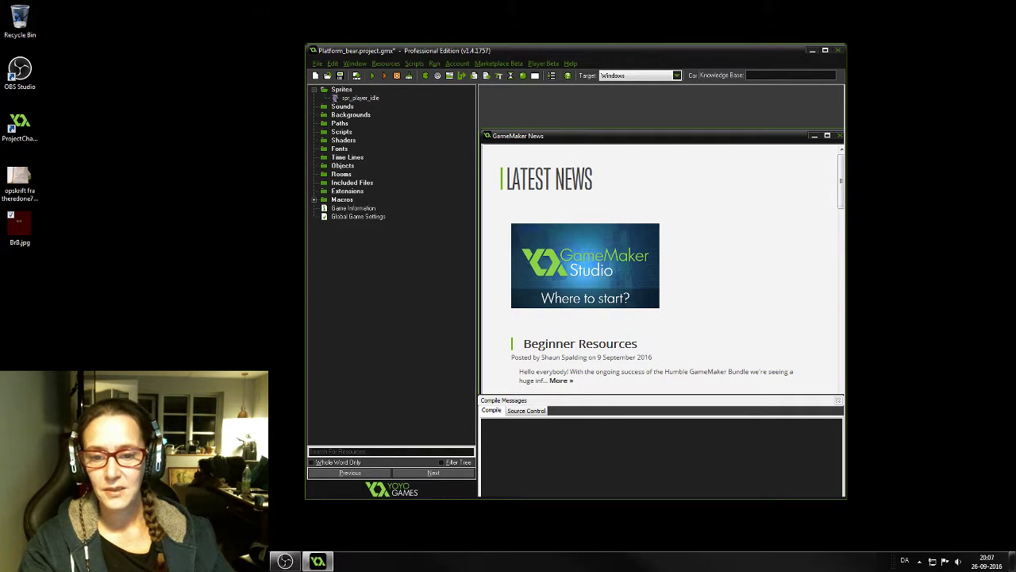
Switch to GIMP and close player-bear_run.xcf without saving its changes
click(285, 560)
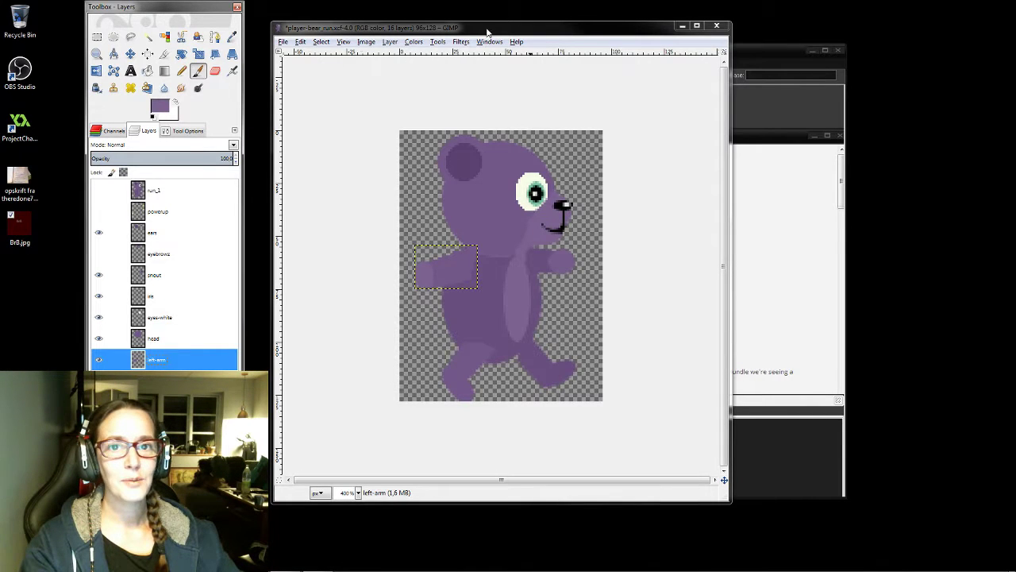
click(667, 28)
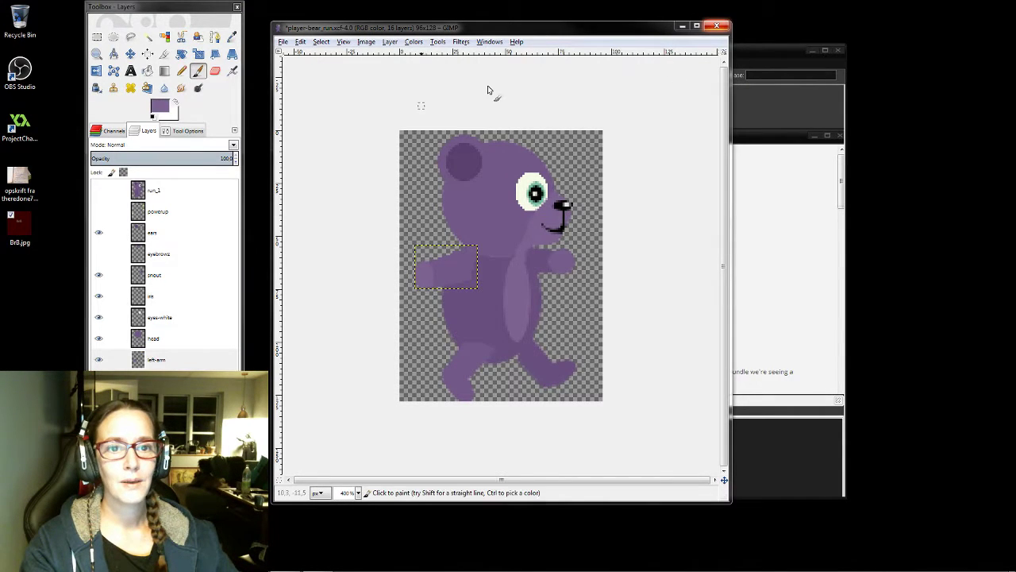
click(717, 27)
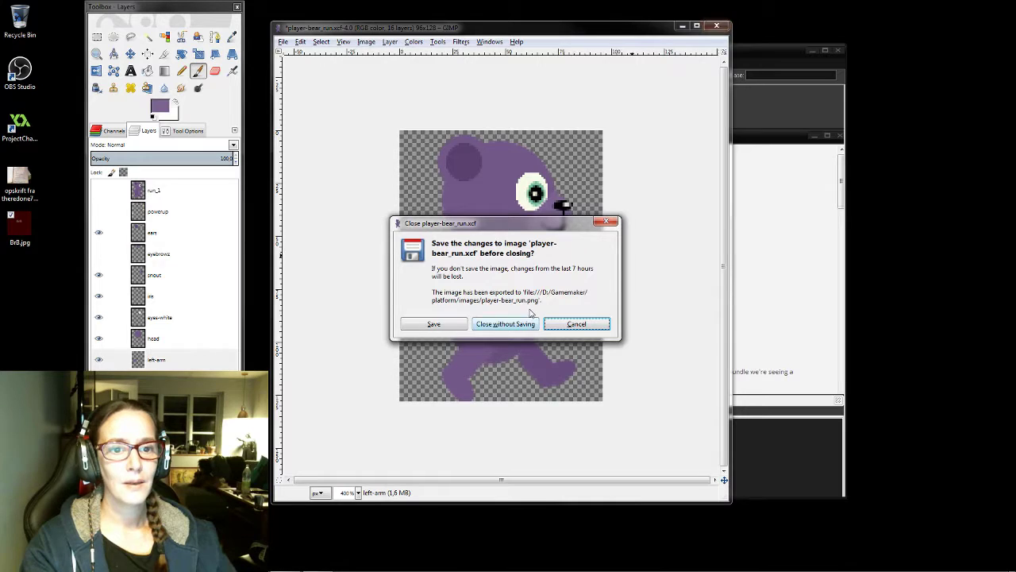
click(508, 324)
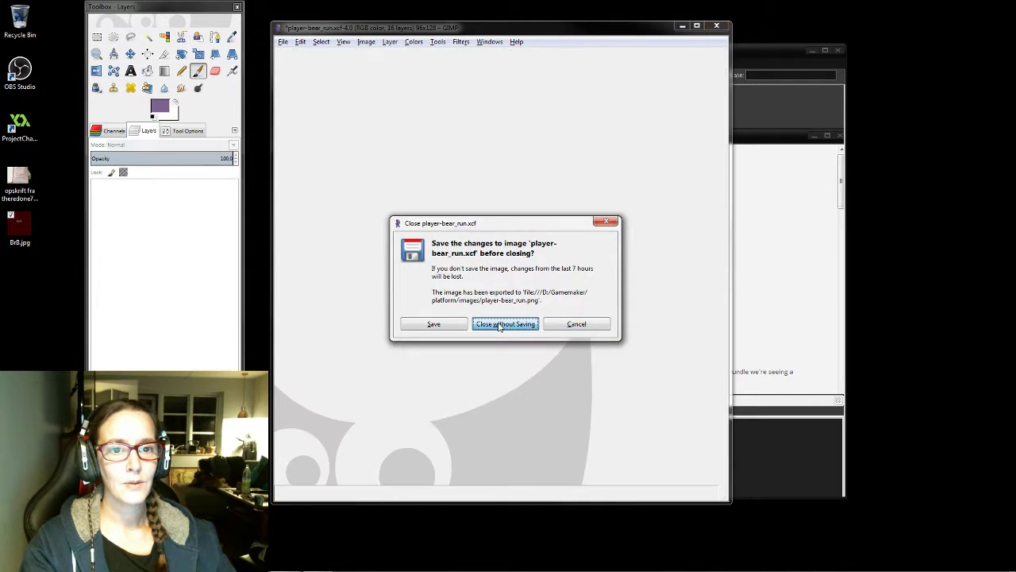
Open the recent file player-bear.xcf and enlarge the view of the bear to 400%
click(283, 42)
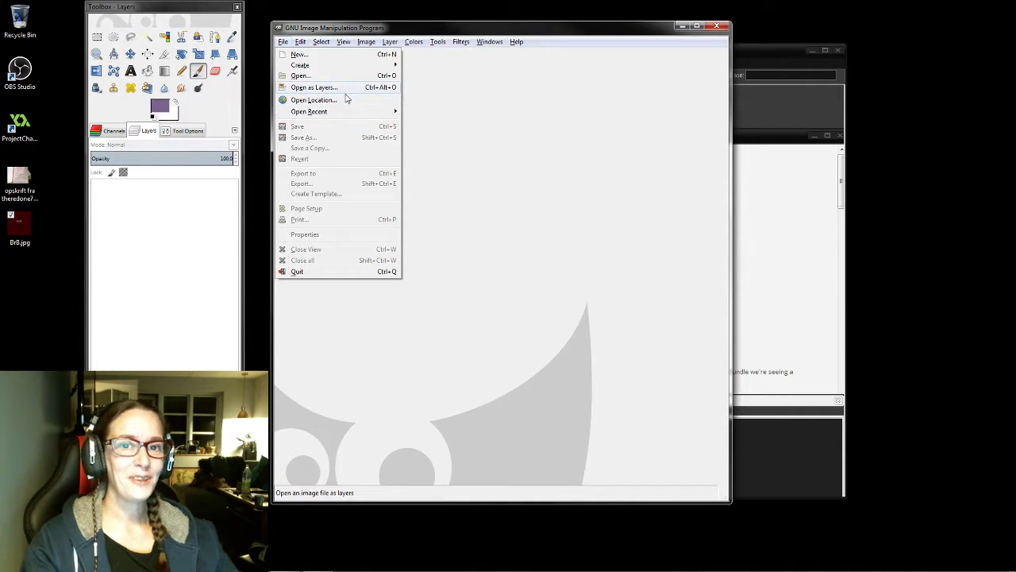
mouse_move(318, 68)
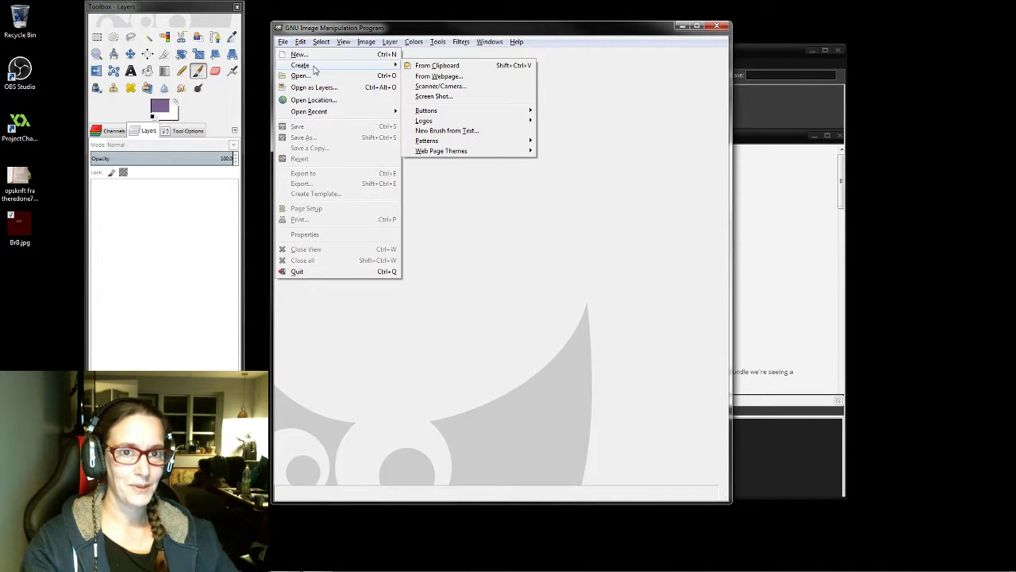
mouse_move(320, 117)
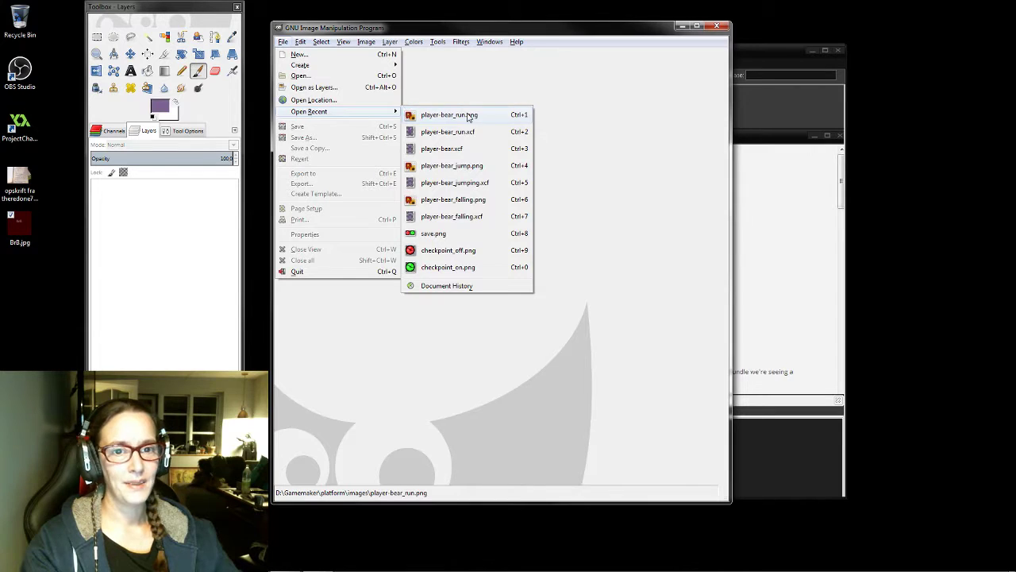
click(462, 151)
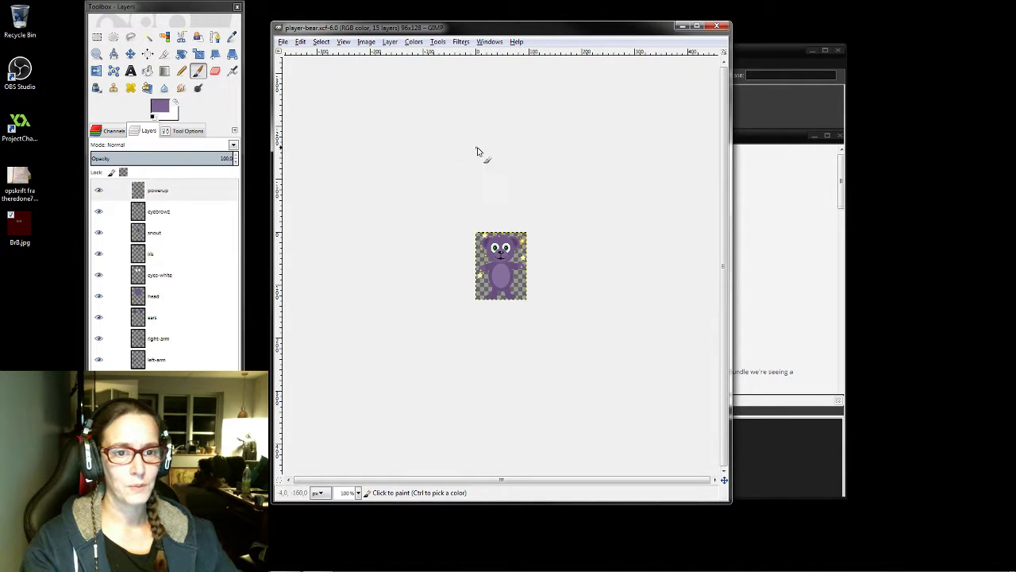
ctrl+scroll(501, 267, down, 1)
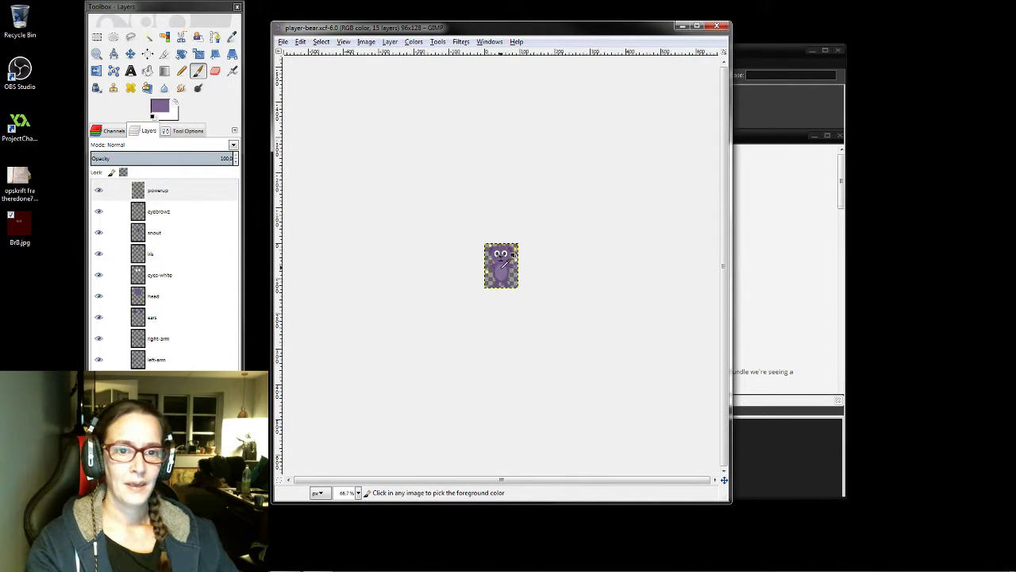
ctrl+scroll(502, 265, up, 2)
ctrl+scroll(503, 265, up, 4)
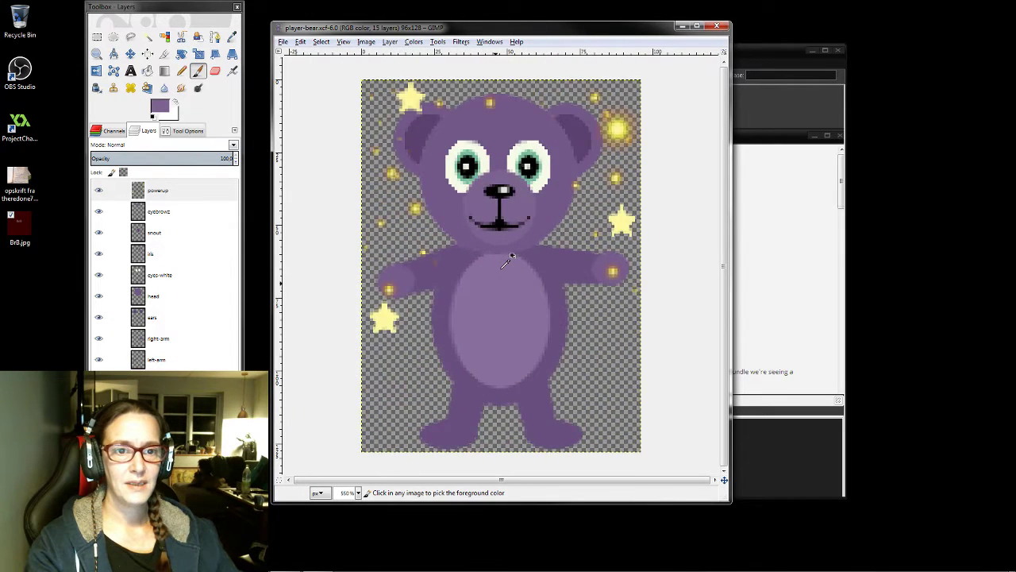
ctrl+scroll(504, 265, down, 1)
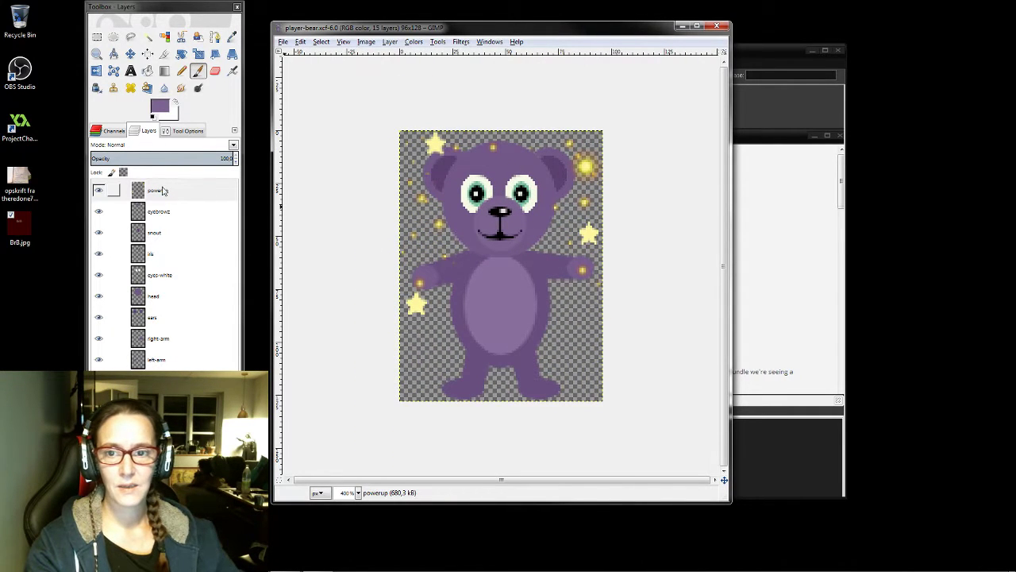
Hide all the bear's layers, including powerup, and show head, eyes-white, iris, snout, ears and eyebrowz one by one
click(99, 192)
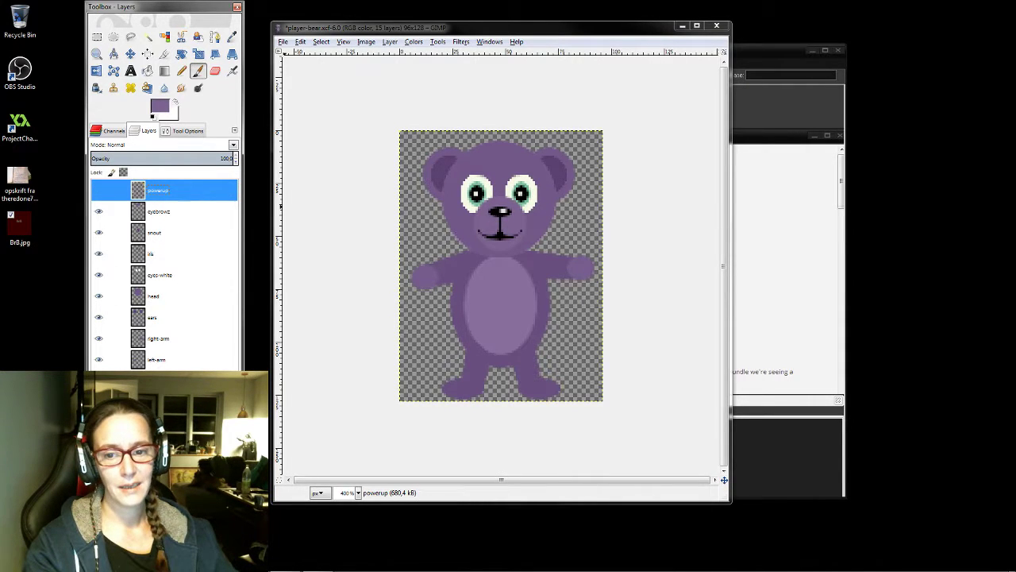
drag(98, 424, 99, 214)
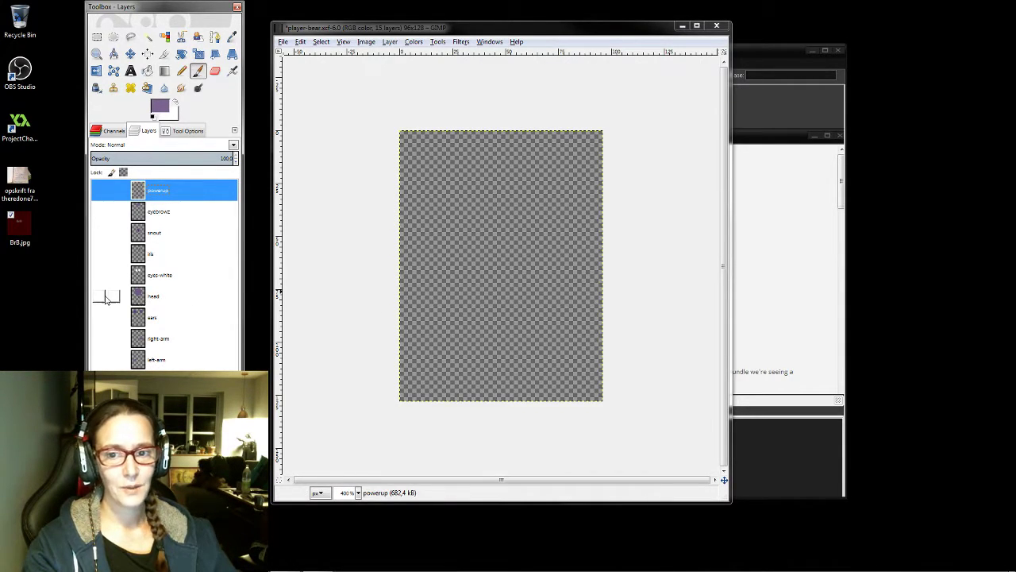
click(99, 298)
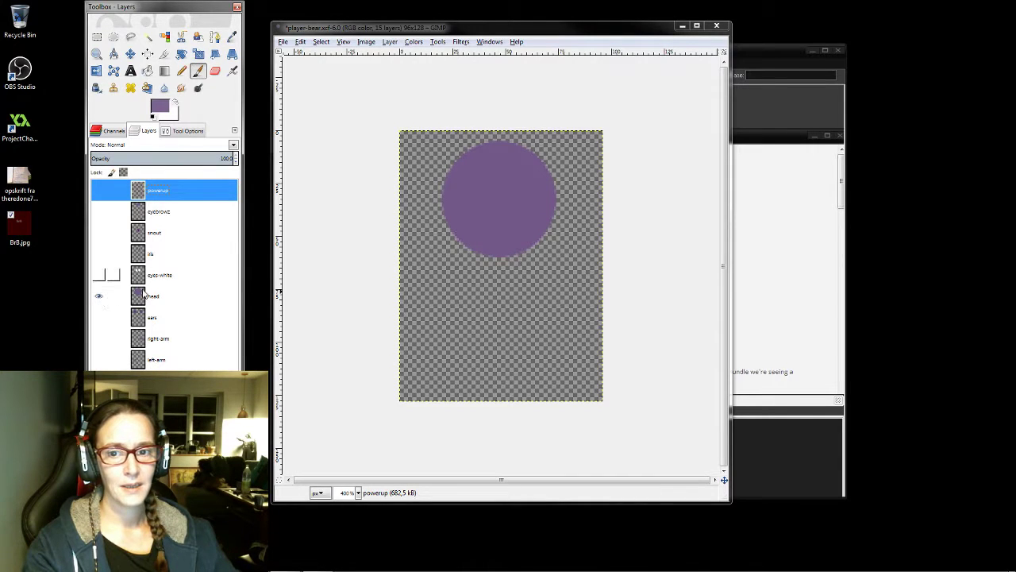
click(100, 275)
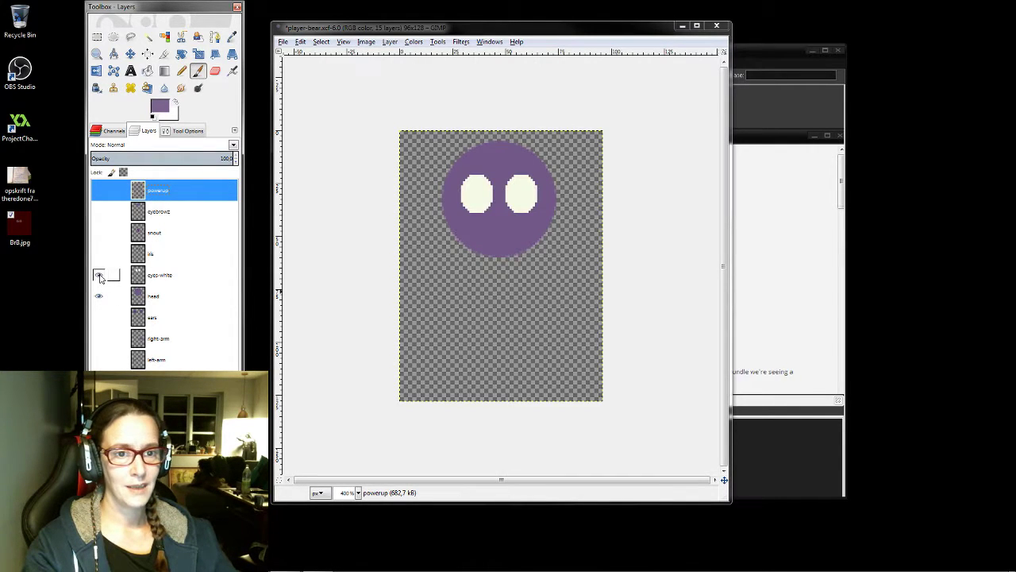
click(98, 254)
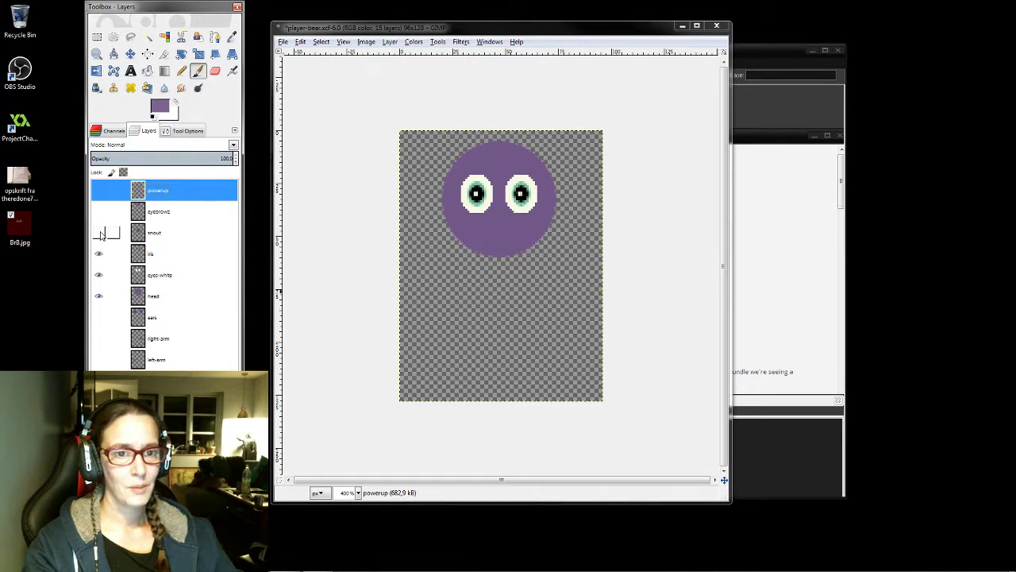
click(99, 233)
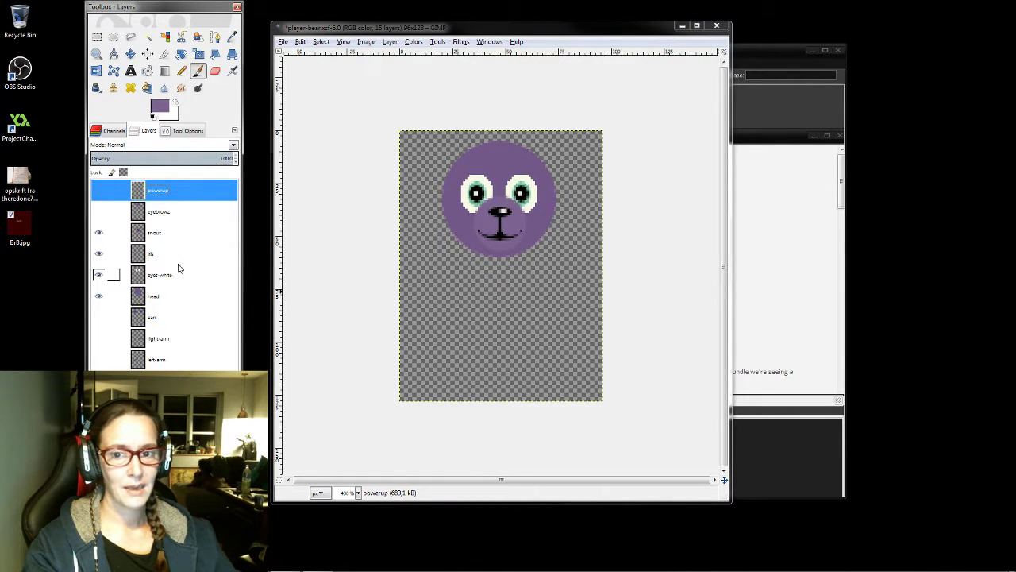
click(99, 317)
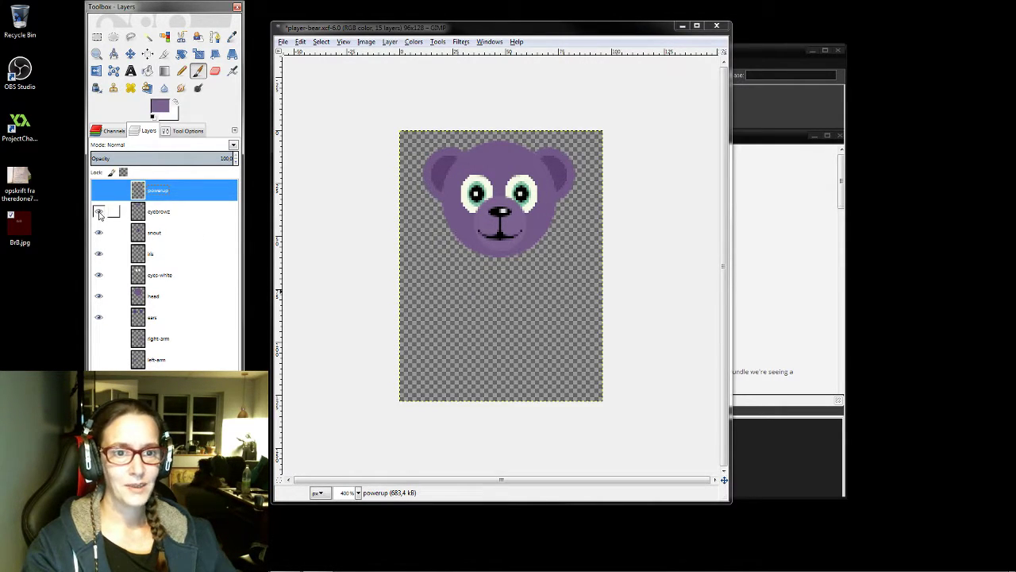
click(99, 211)
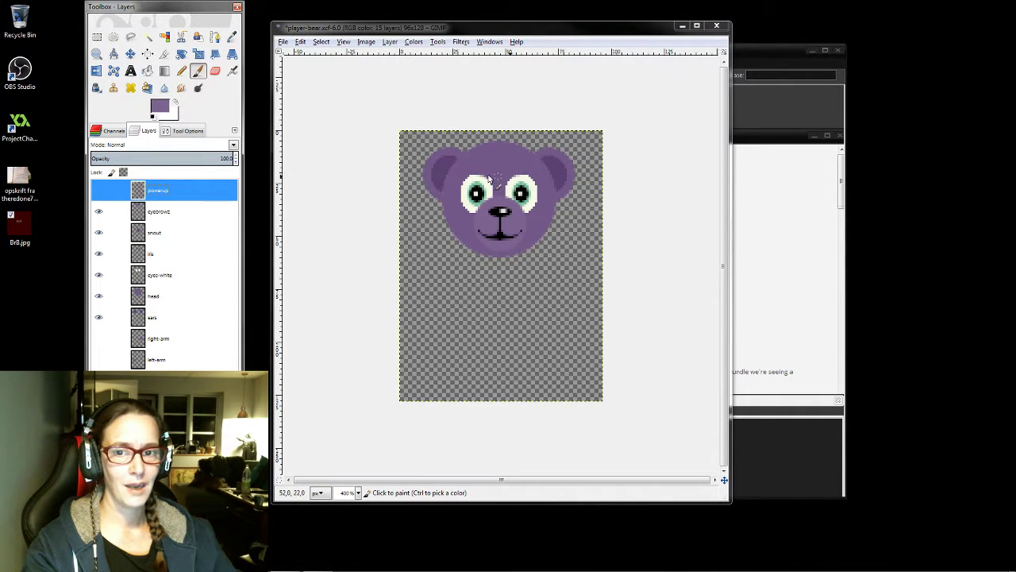
Try the eyebrowz layer at different heights over the eyes with the Move tool, leaving it just overlapping their upper edges
click(175, 214)
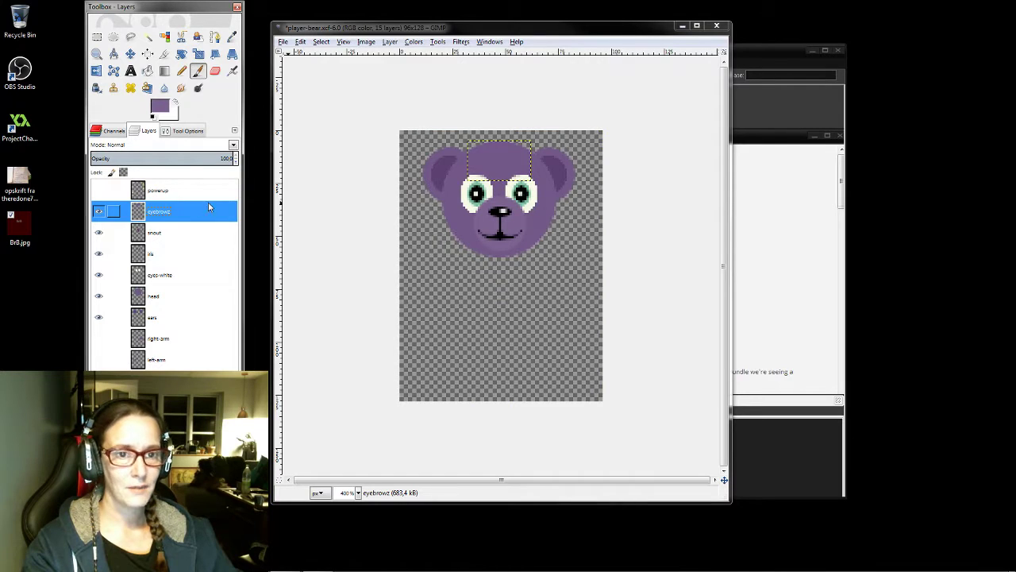
click(130, 53)
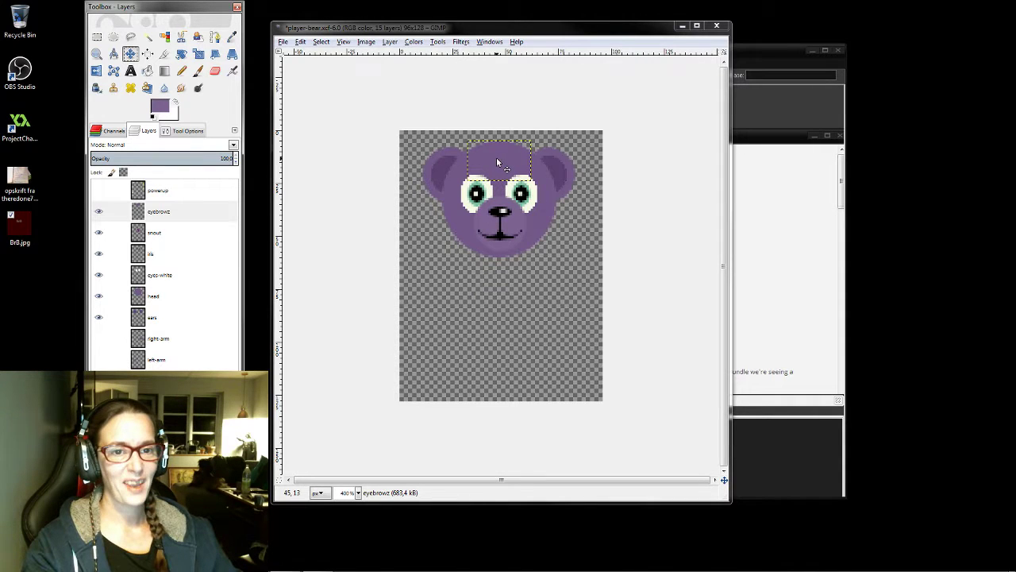
drag(497, 161, 497, 170)
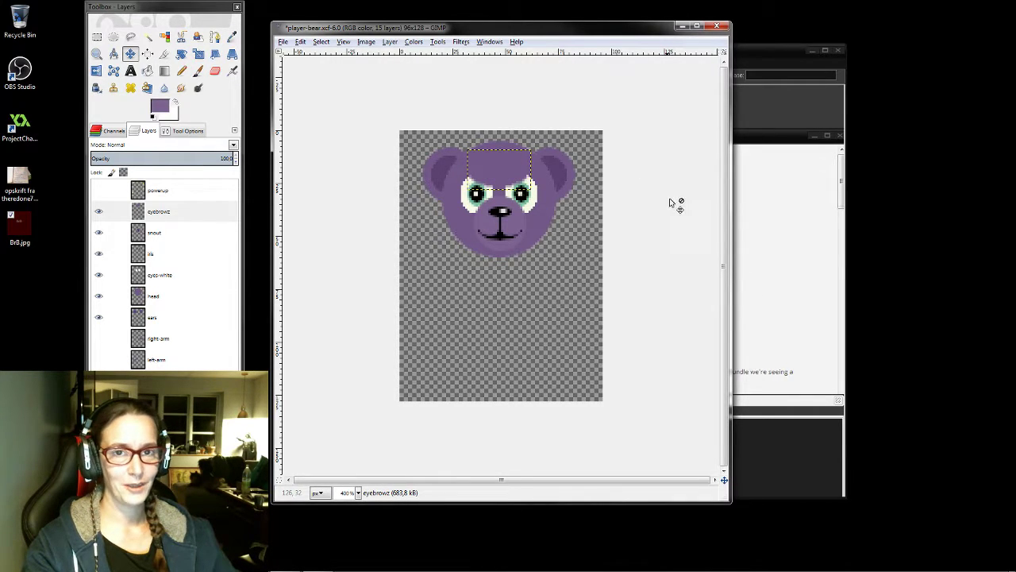
drag(500, 171, 501, 165)
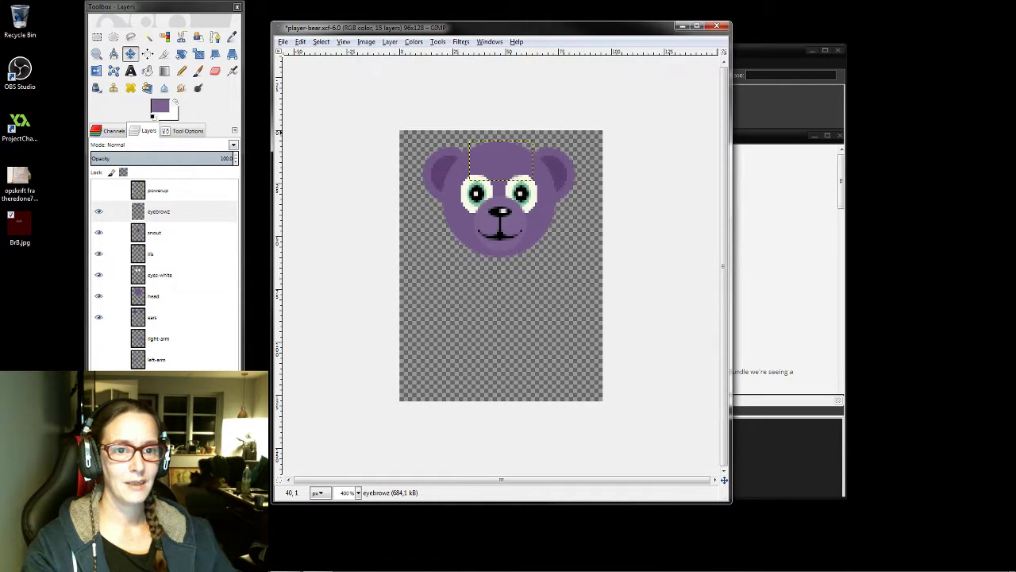
drag(499, 158, 501, 168)
drag(501, 173, 505, 186)
key(Up)
key(Up)
key(Up)
key(Up)
key(Up)
key(Up)
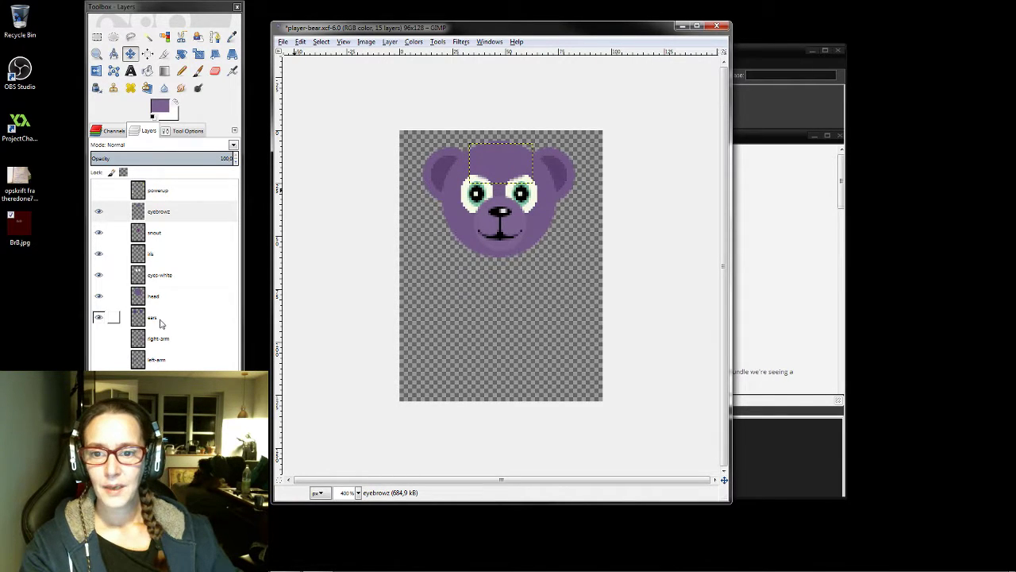
Show the bear's body, right-arm, left-arm and leg layers again
click(99, 211)
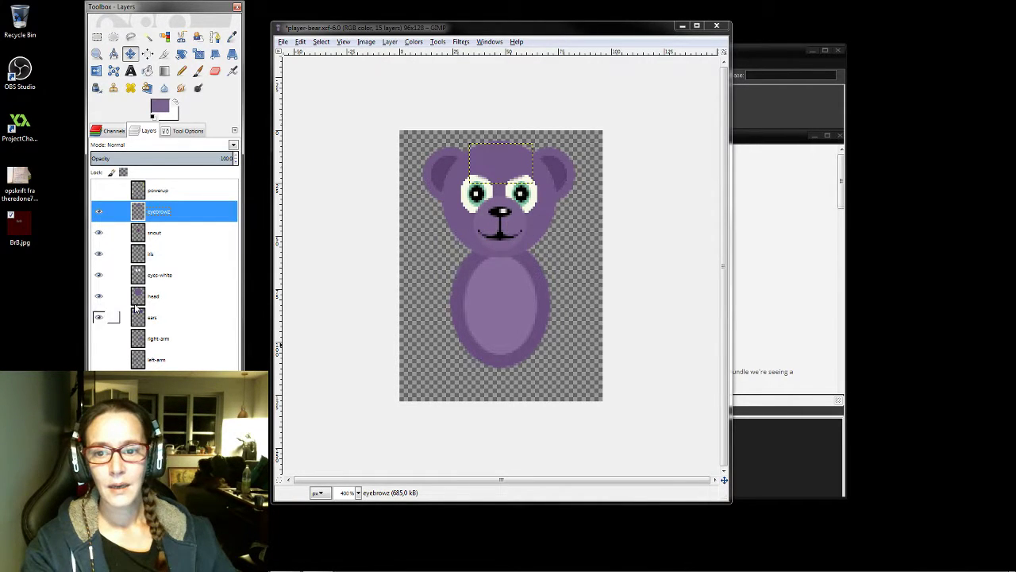
click(100, 339)
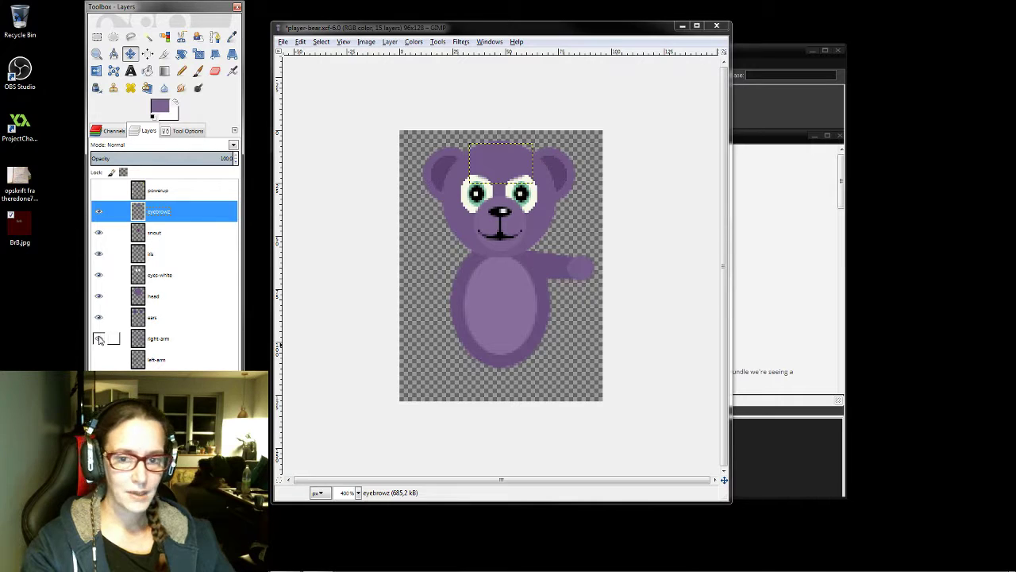
click(99, 360)
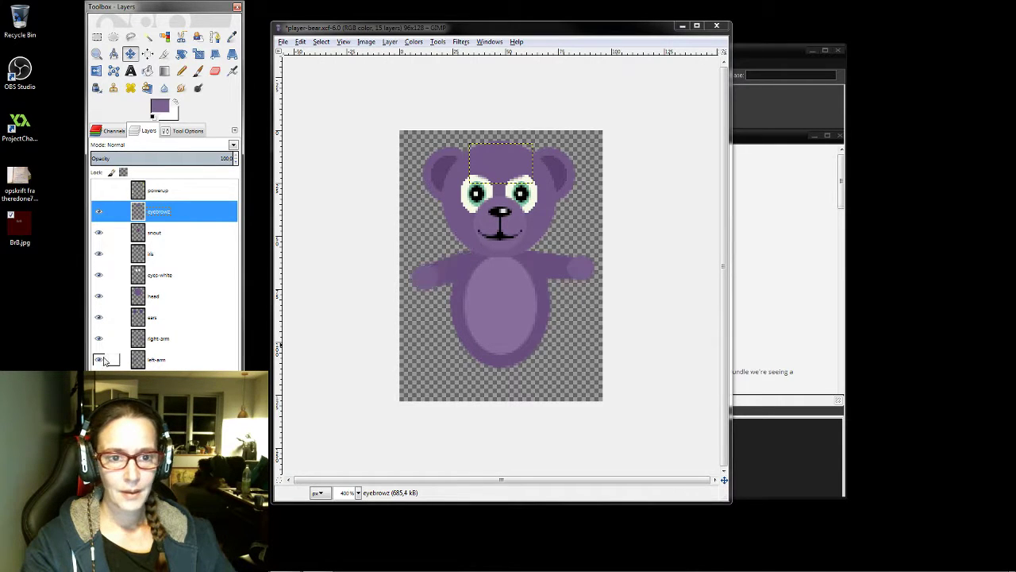
click(99, 381)
click(99, 403)
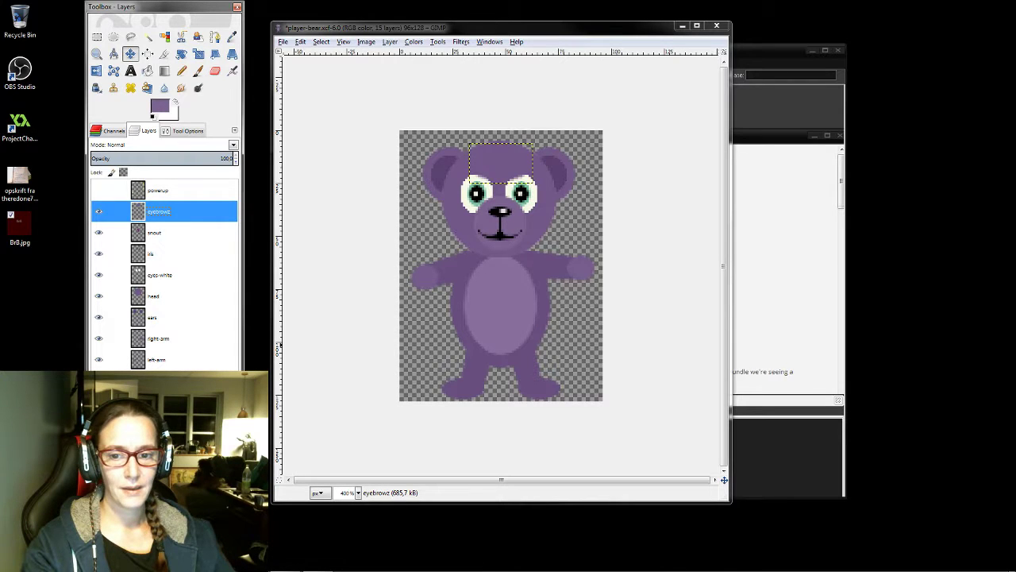
Show the black horizontal and vertical line layers with the body hidden to view their crossing, and restore the previous layer visibility
click(100, 424)
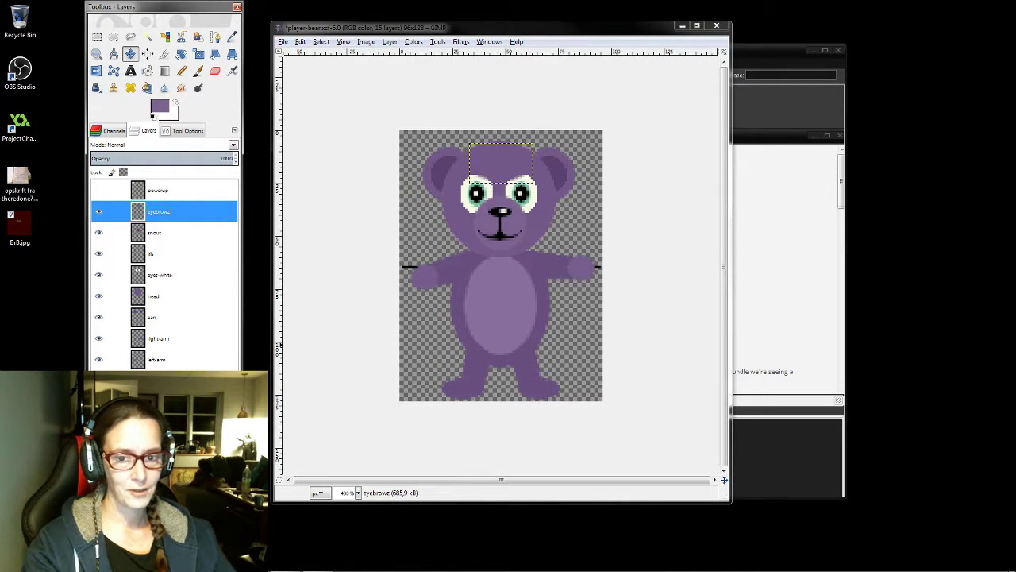
click(99, 445)
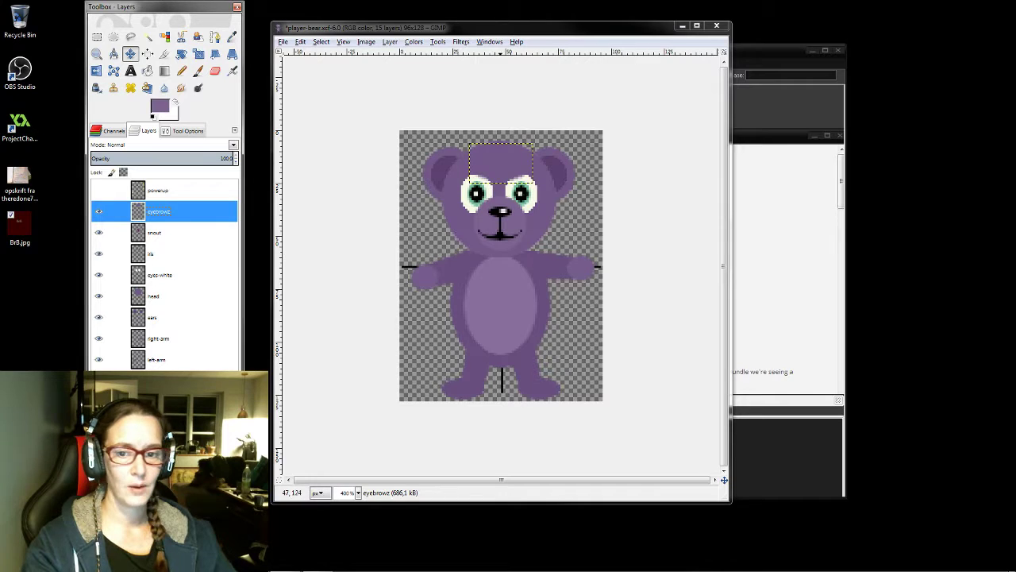
click(99, 381)
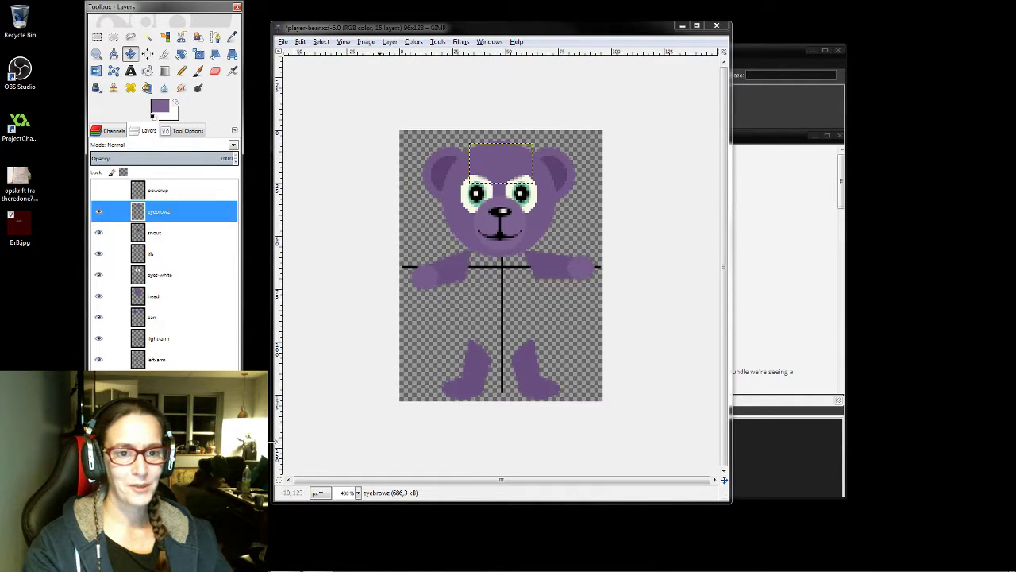
key(ctrl+z)
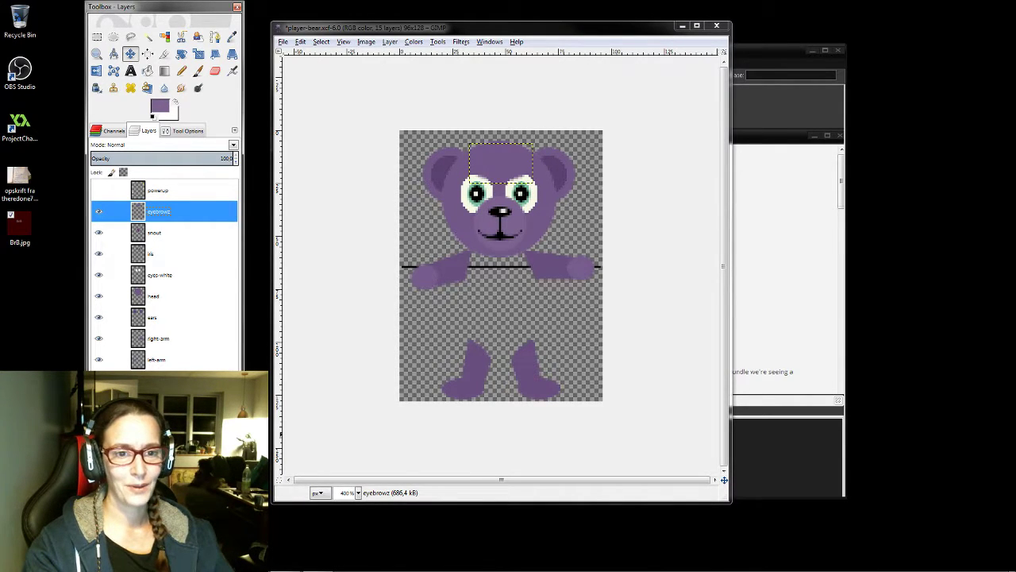
key(ctrl+z)
key(ctrl+z)
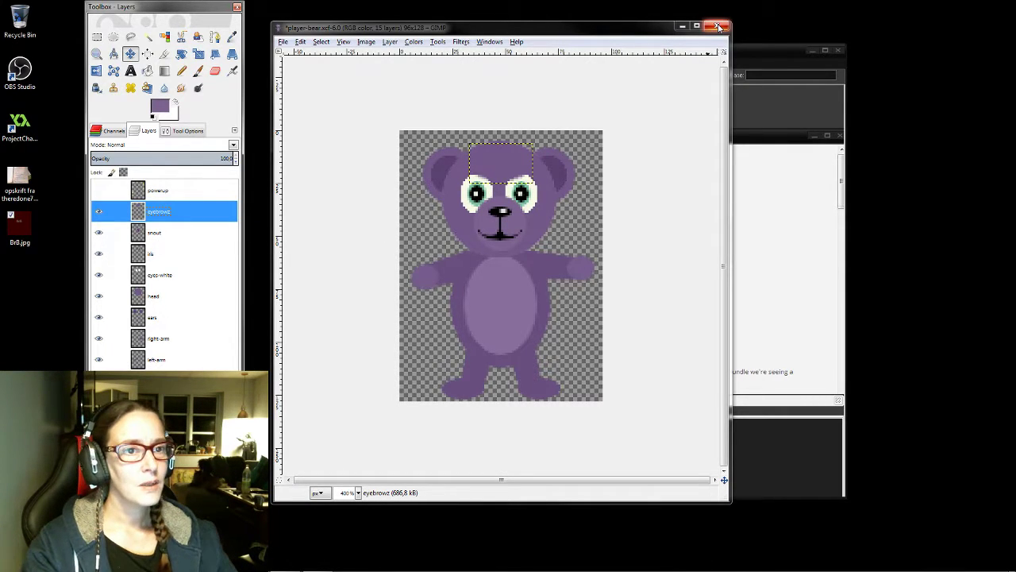
Close player-bear.xcf without saving and switch to the Platform_bear project in GameMaker: Studio
click(719, 27)
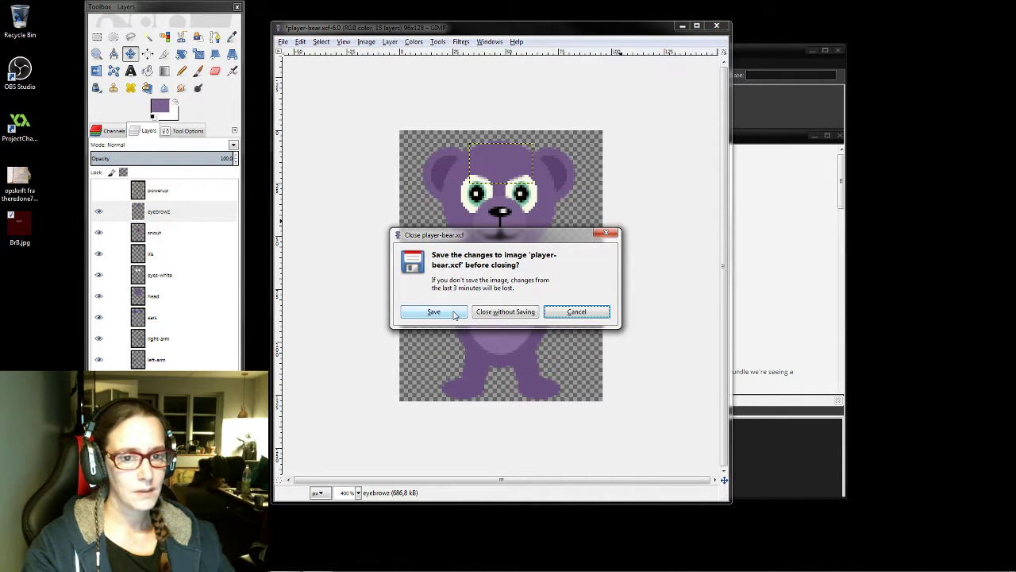
click(520, 314)
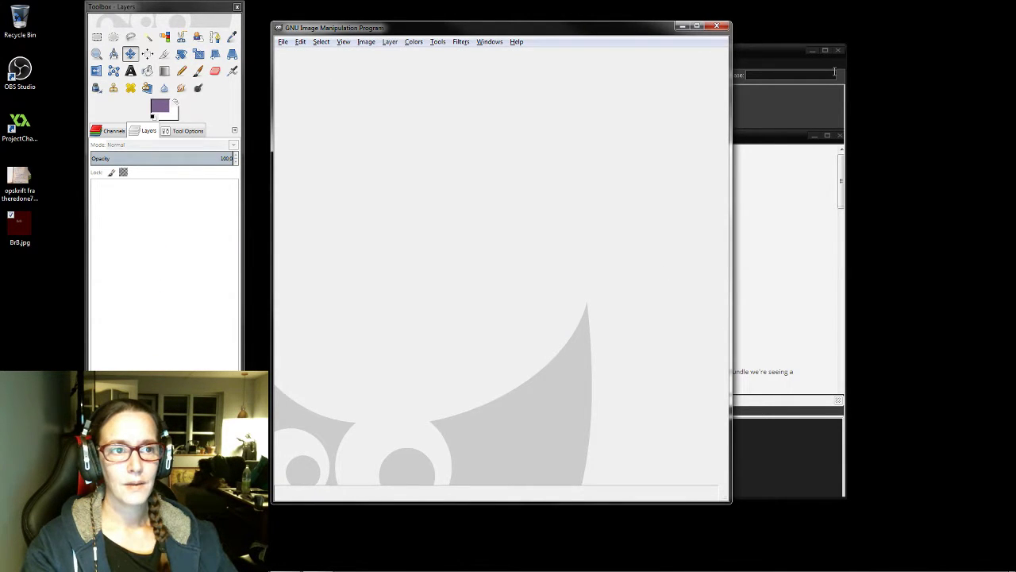
click(778, 55)
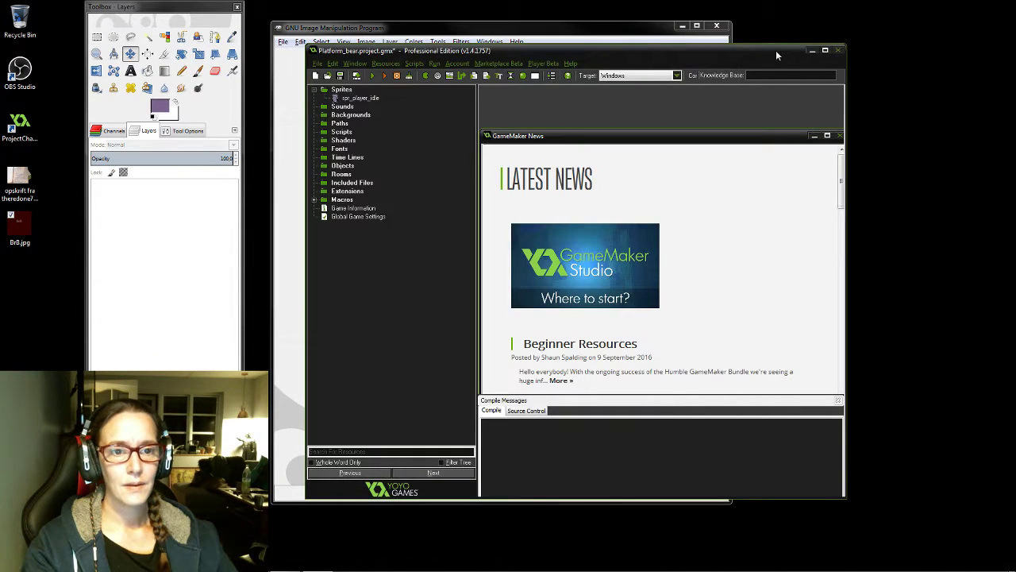
Create a new object in the project, assign it the sprite spr_player_idle, and move its properties window clear of the resource tree
click(341, 165)
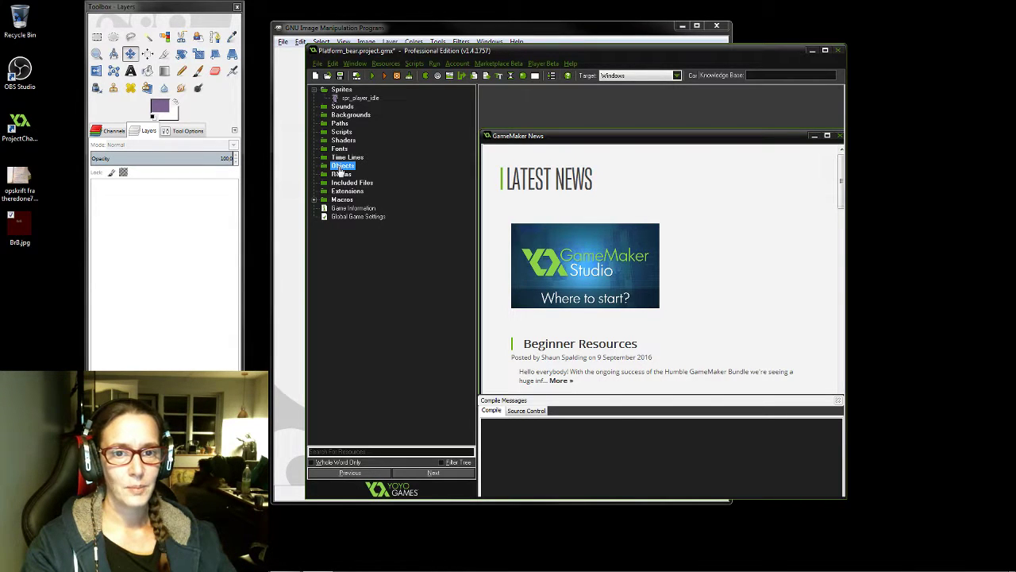
right_click(342, 168)
click(342, 174)
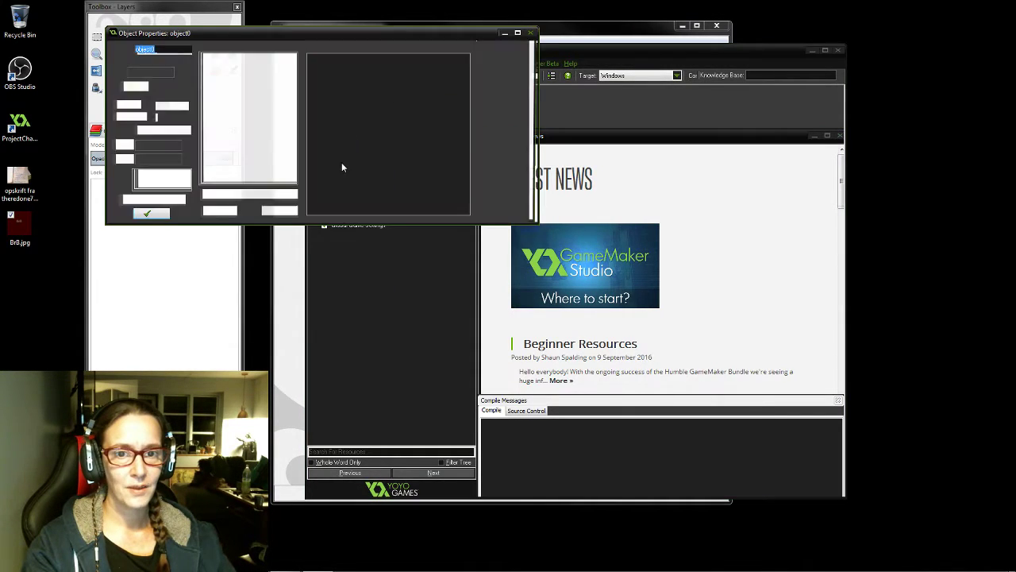
drag(224, 33, 339, 42)
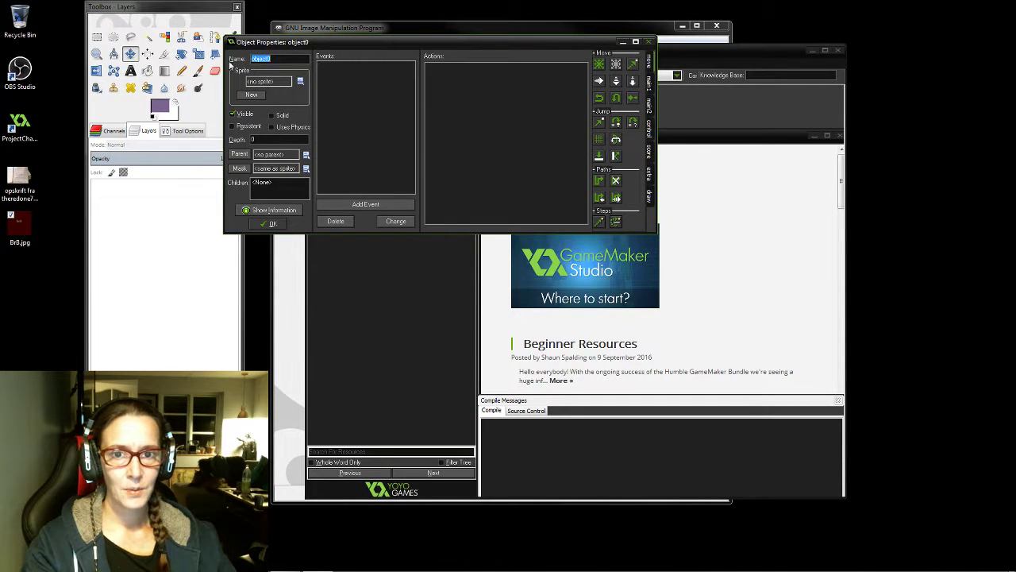
click(301, 81)
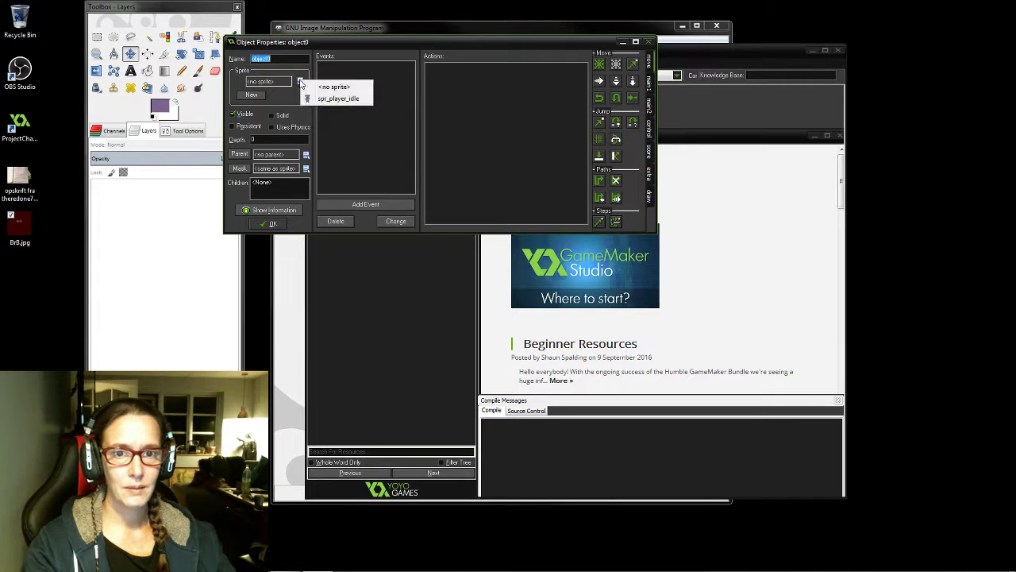
click(351, 100)
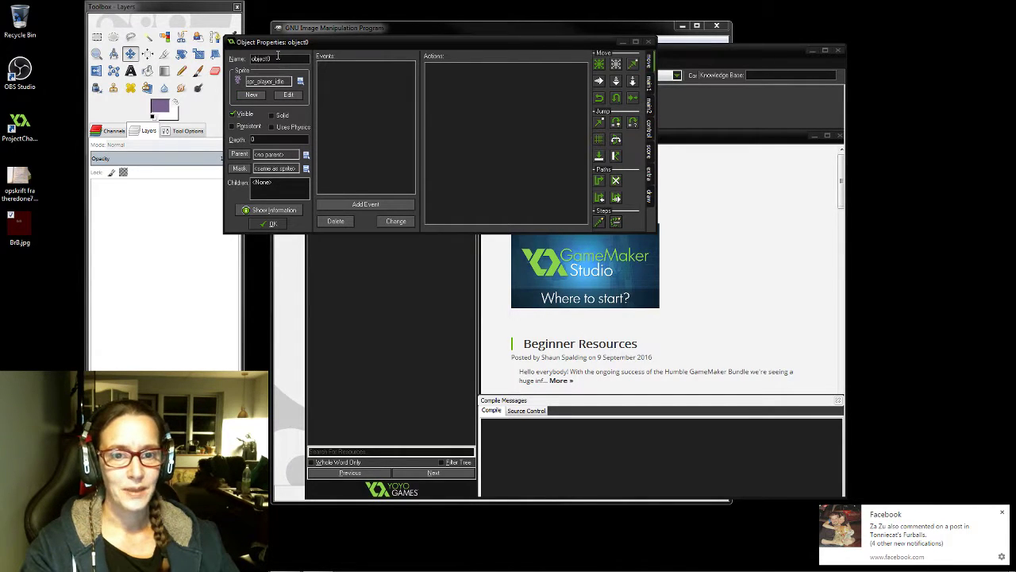
drag(366, 40, 533, 74)
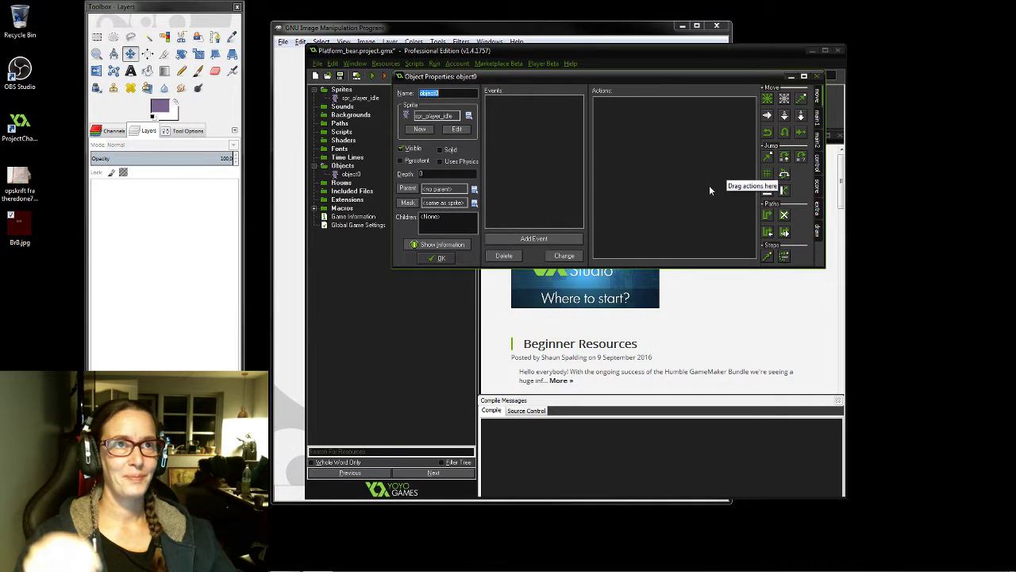
Try to add an Execute Code action to the object without an event
click(819, 164)
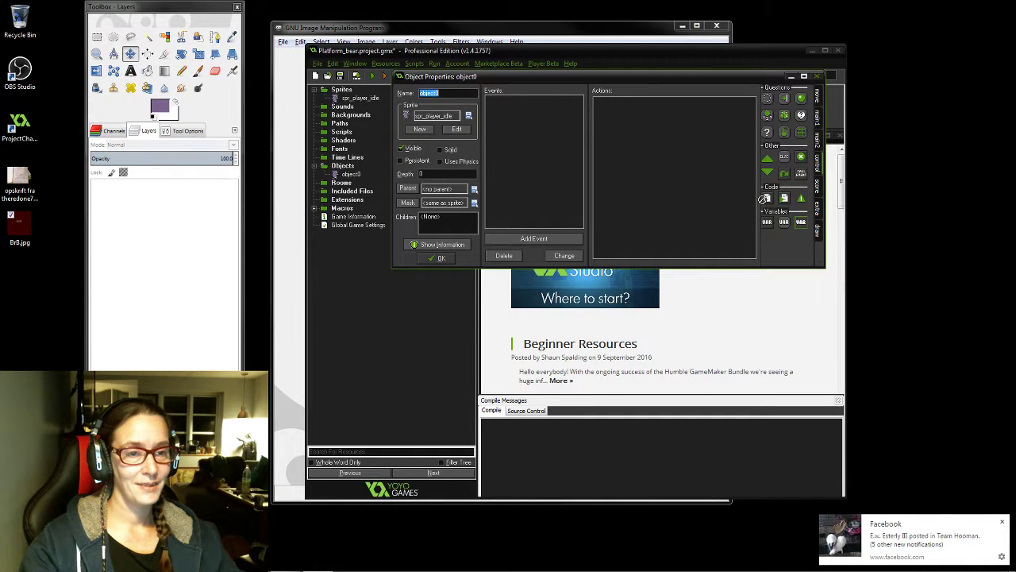
click(685, 169)
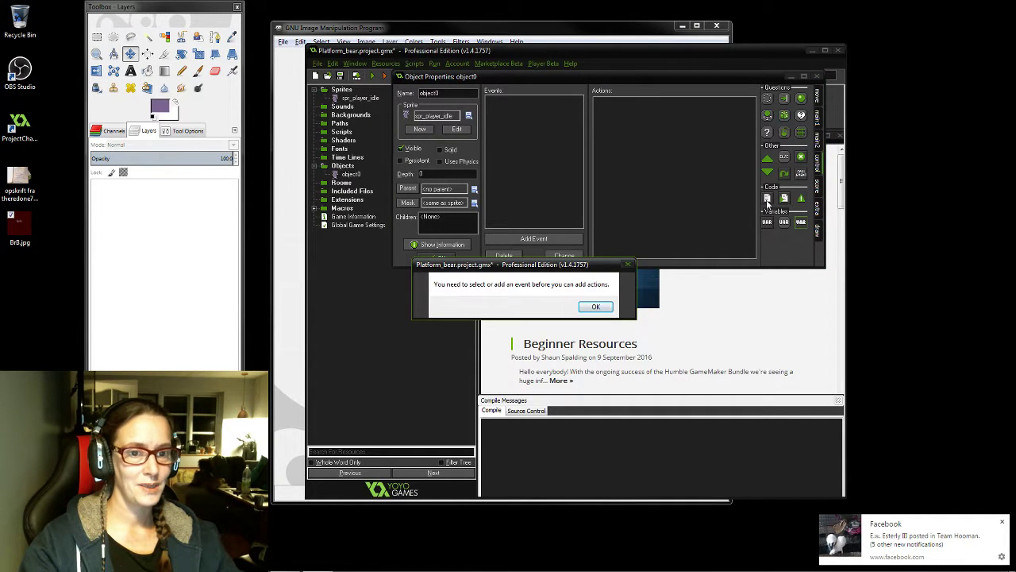
click(597, 308)
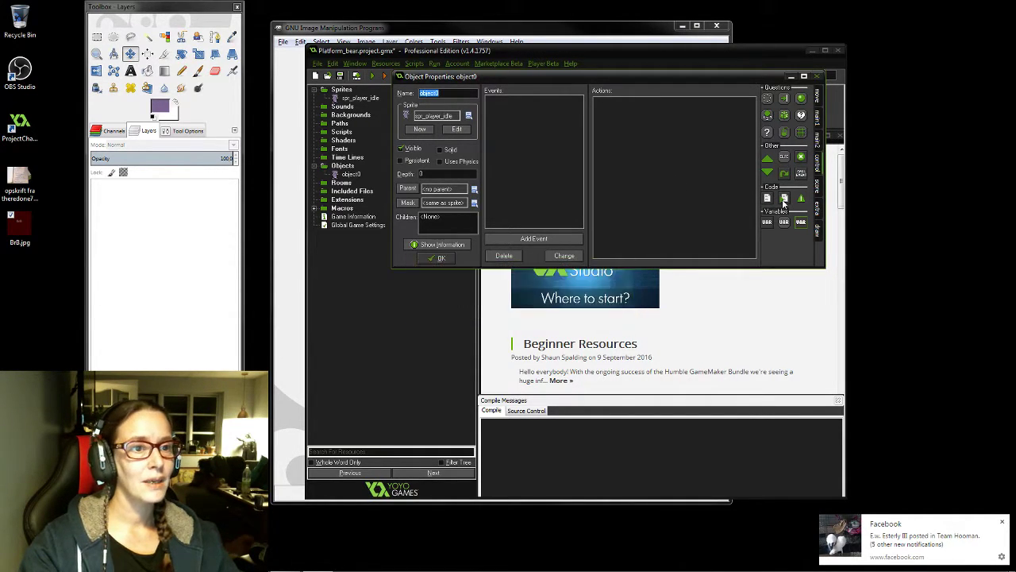
Add a Create event to the object and give it an Execute Code action with its code editor open
click(535, 239)
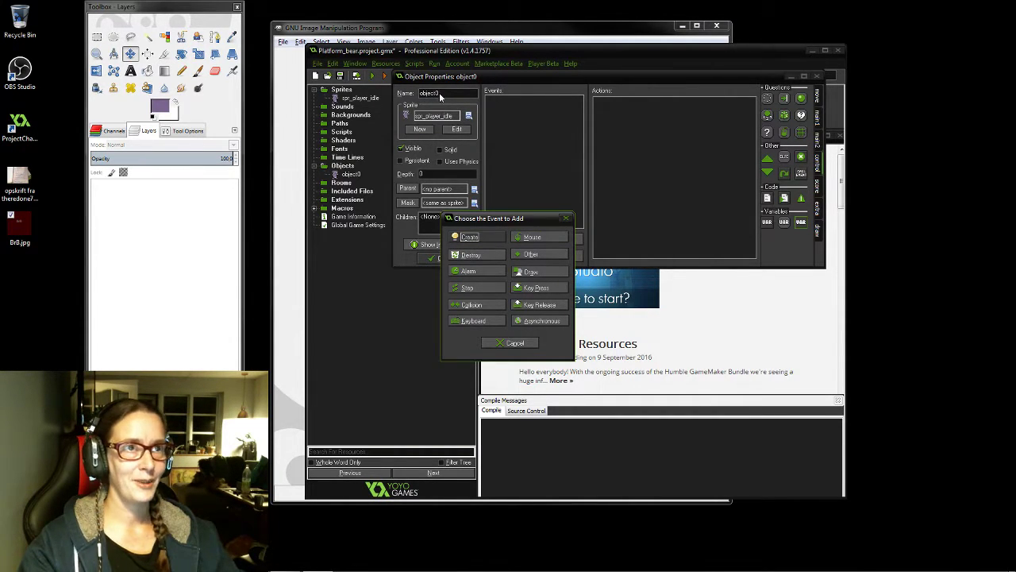
click(482, 242)
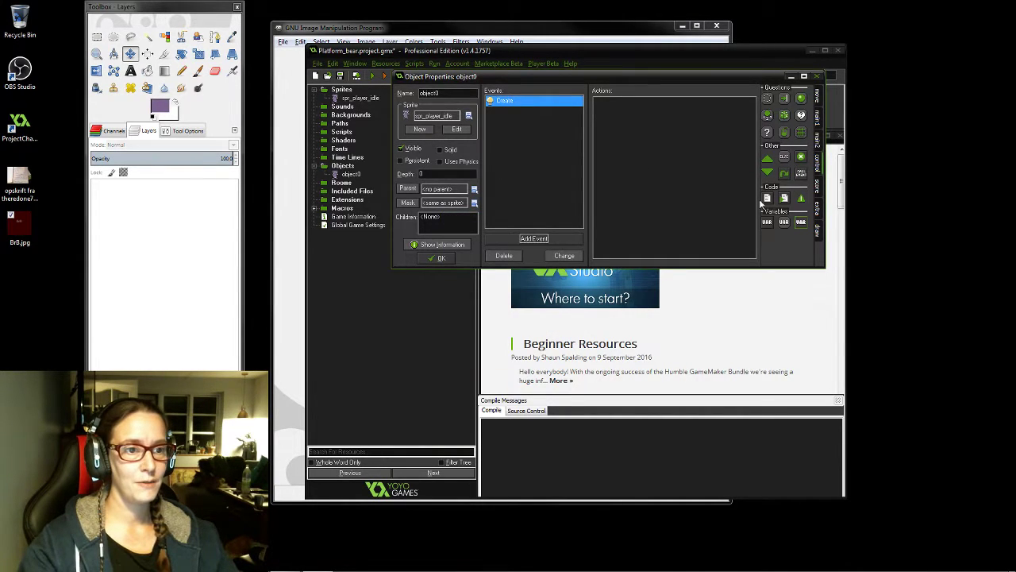
drag(769, 198, 642, 124)
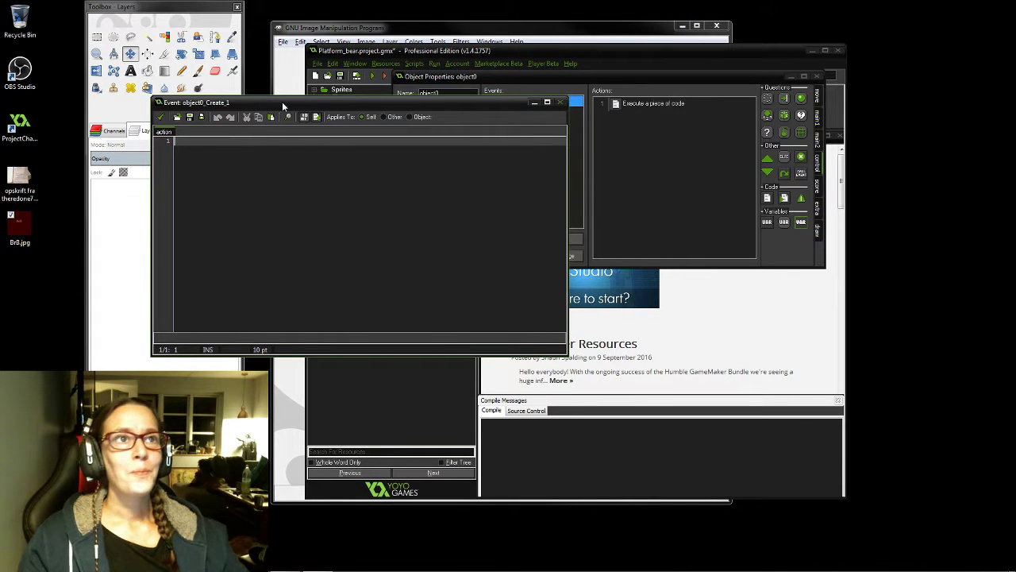
drag(282, 101, 302, 120)
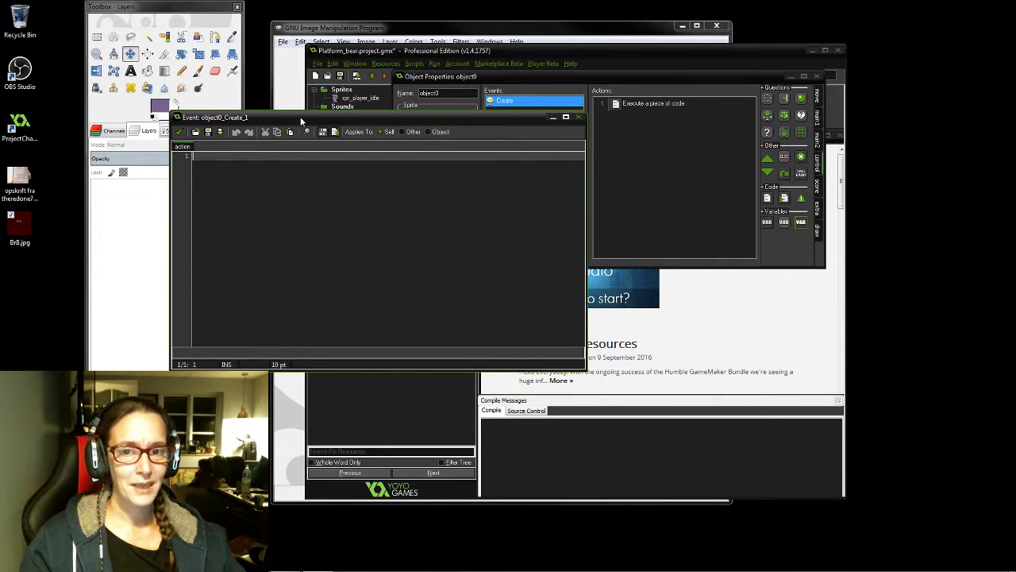
drag(301, 121, 315, 114)
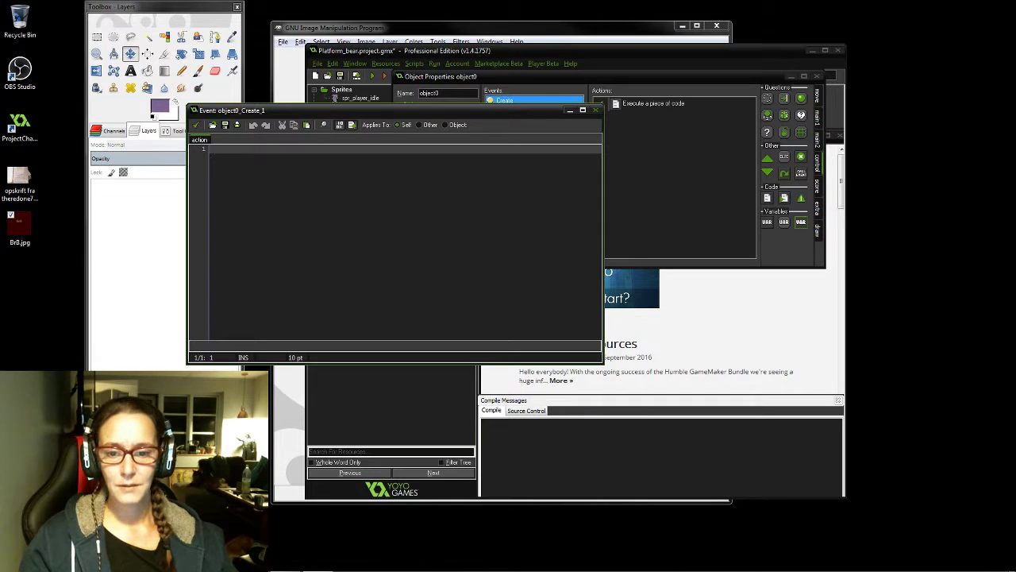
Write the comment "//Initialise variables" as the first line of the Create event code
click(284, 561)
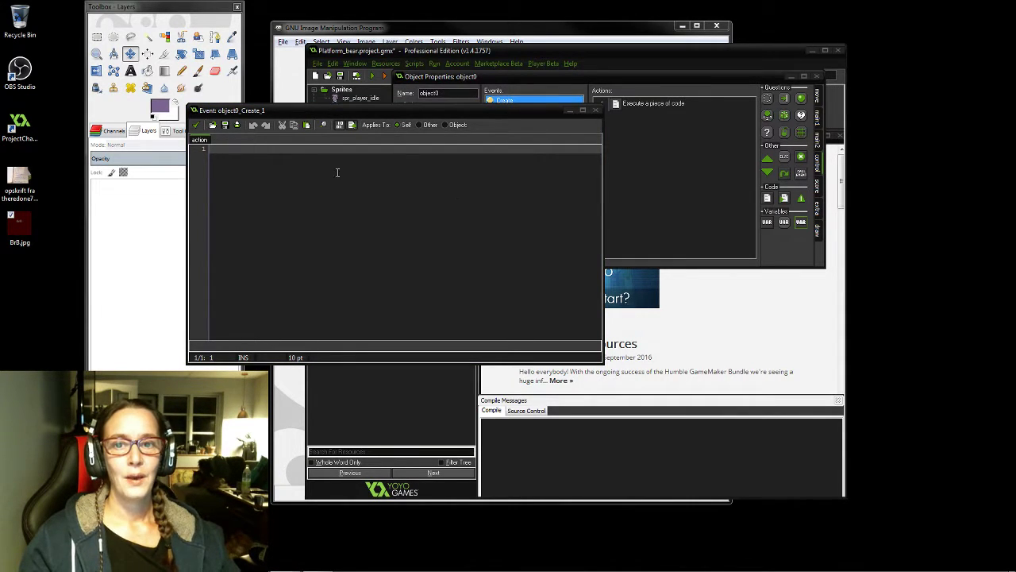
click(235, 150)
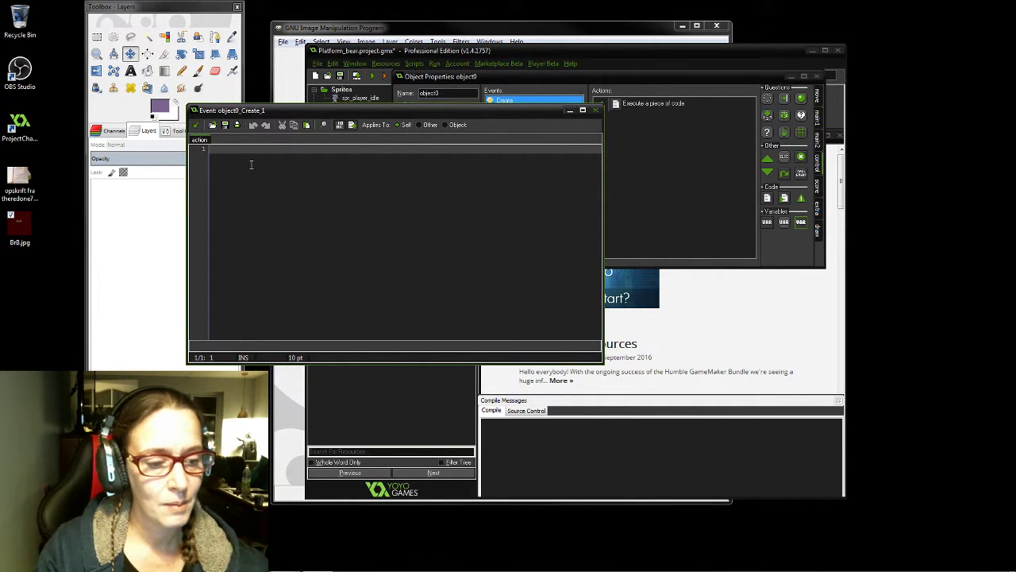
text(//)
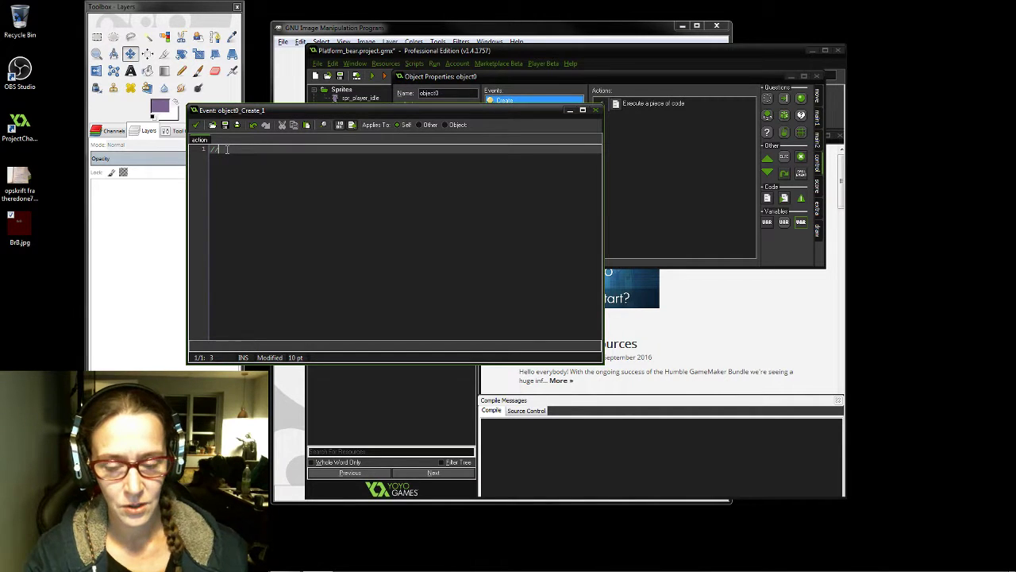
text(Ini)
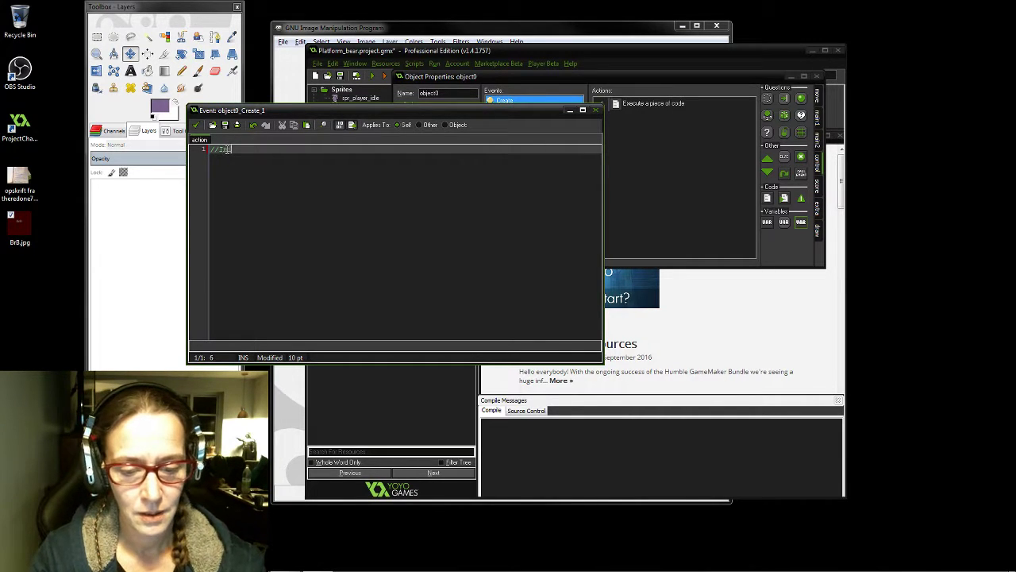
text(tiali)
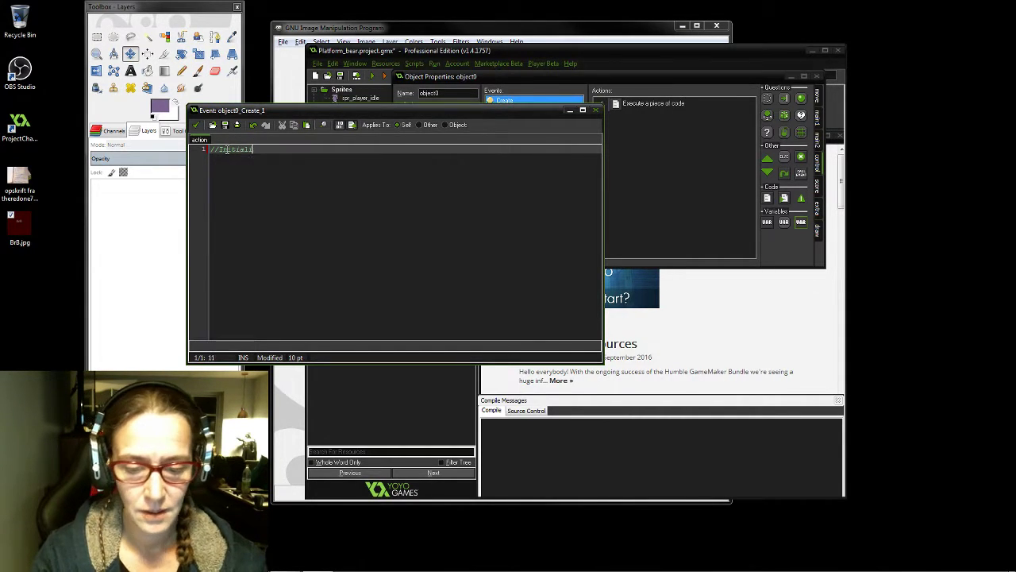
text(se variabl)
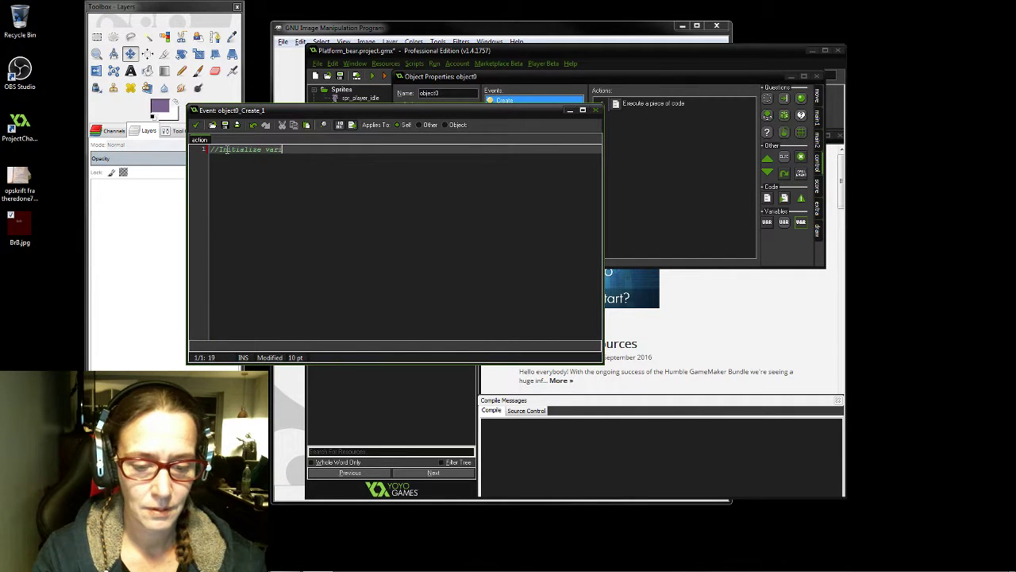
text(es)
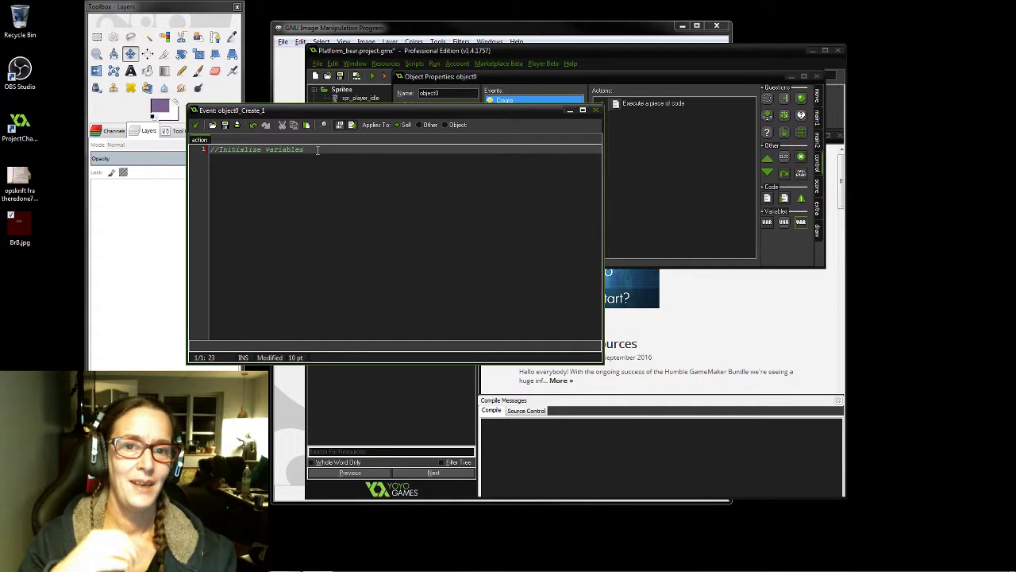
key(Return)
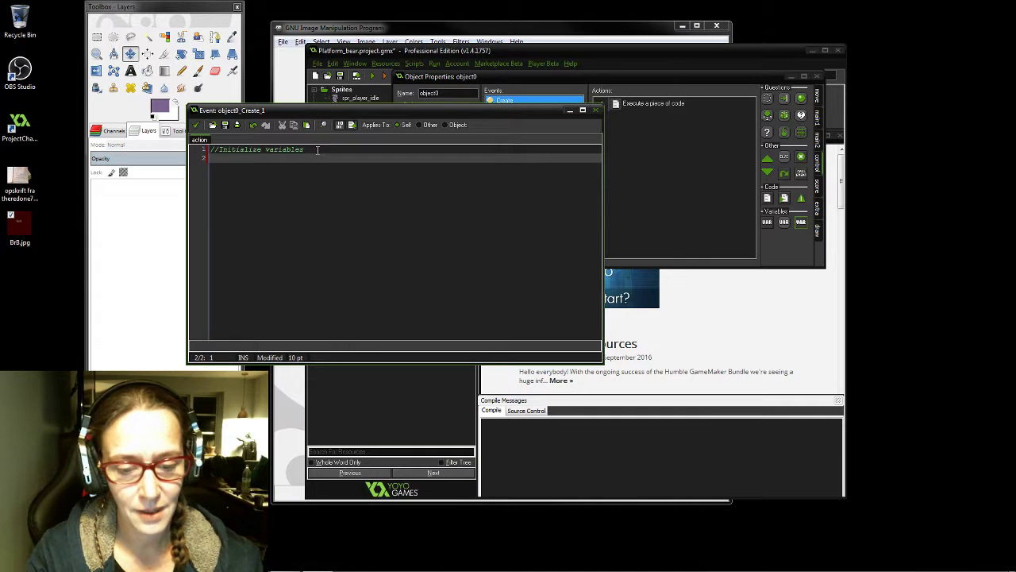
Add the line "hsp = 0;" below the comment to initialise the horizontal speed variable
text(h)
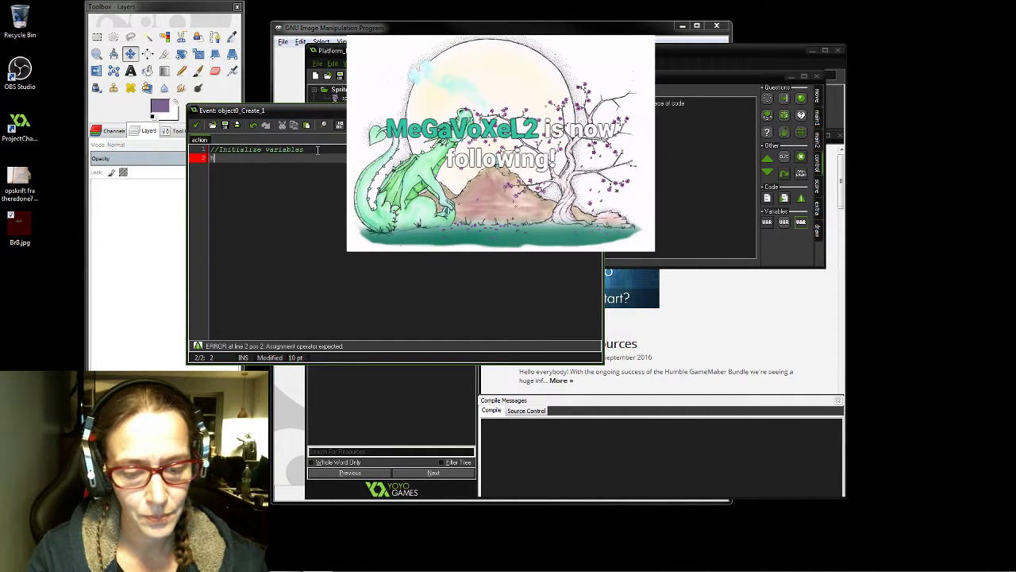
text(sp)
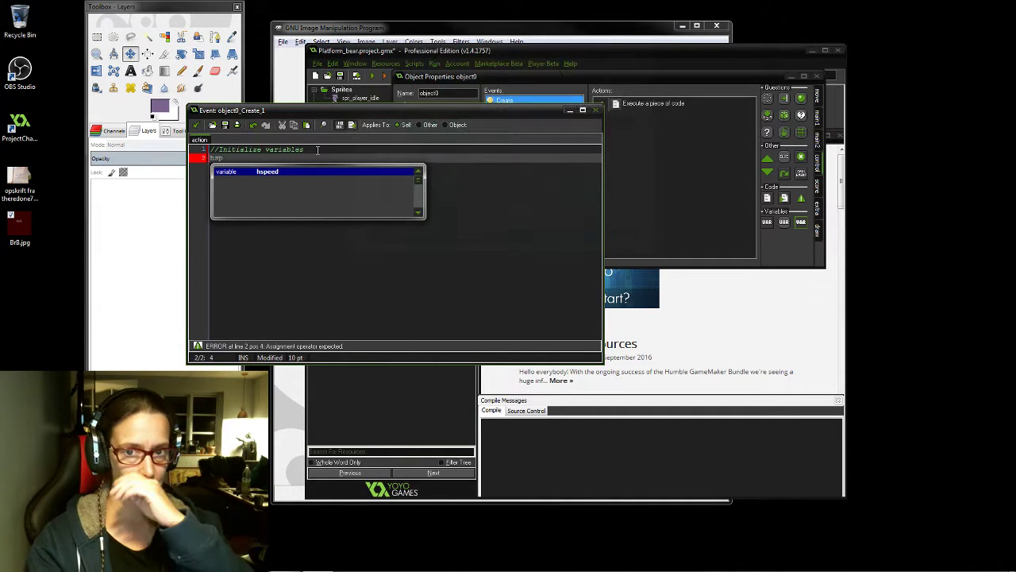
text( =)
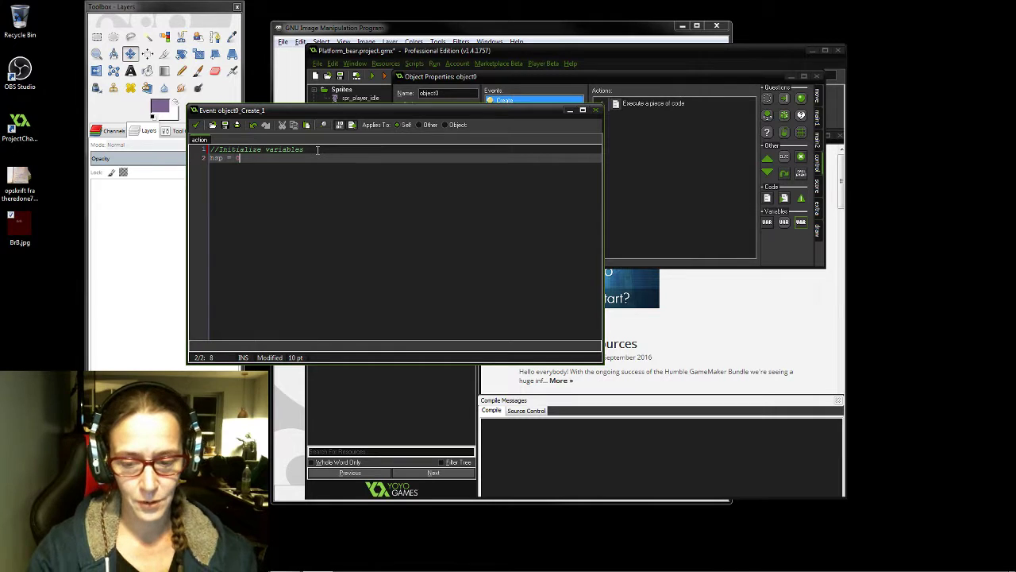
text( 0;)
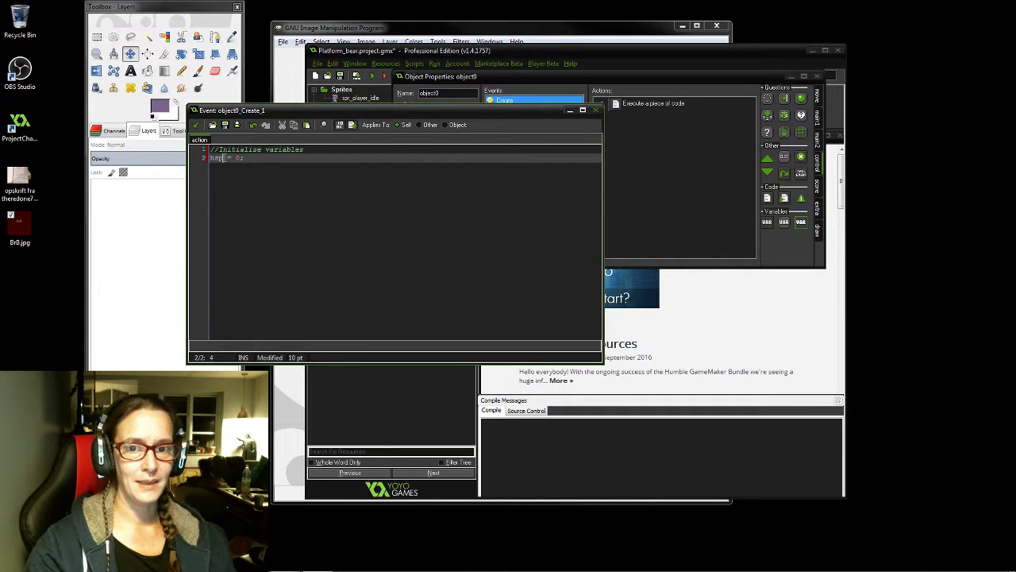
click(227, 158)
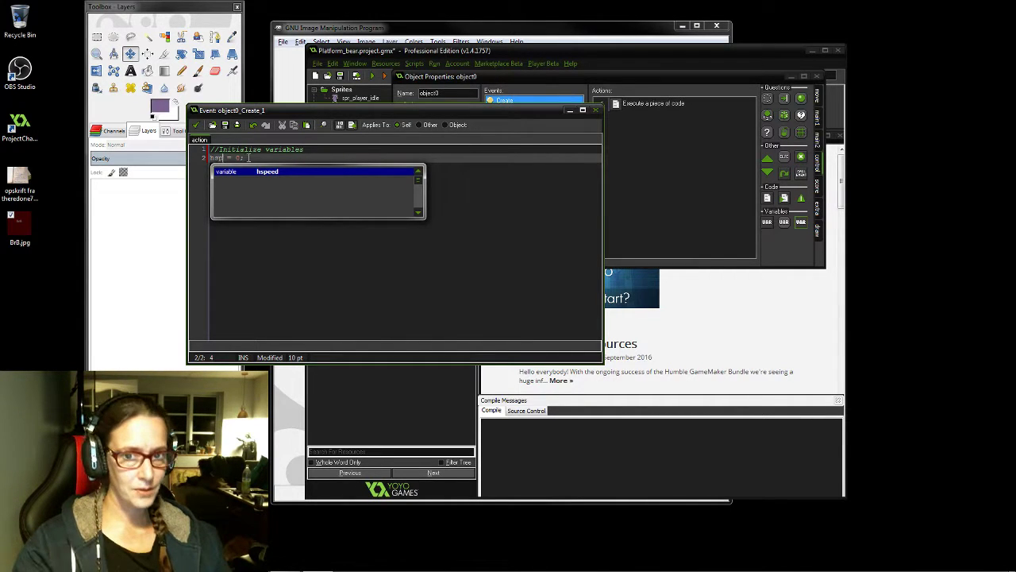
Add the line "vsp = 0;" below the hsp line to initialise the vertical speed variable
click(249, 157)
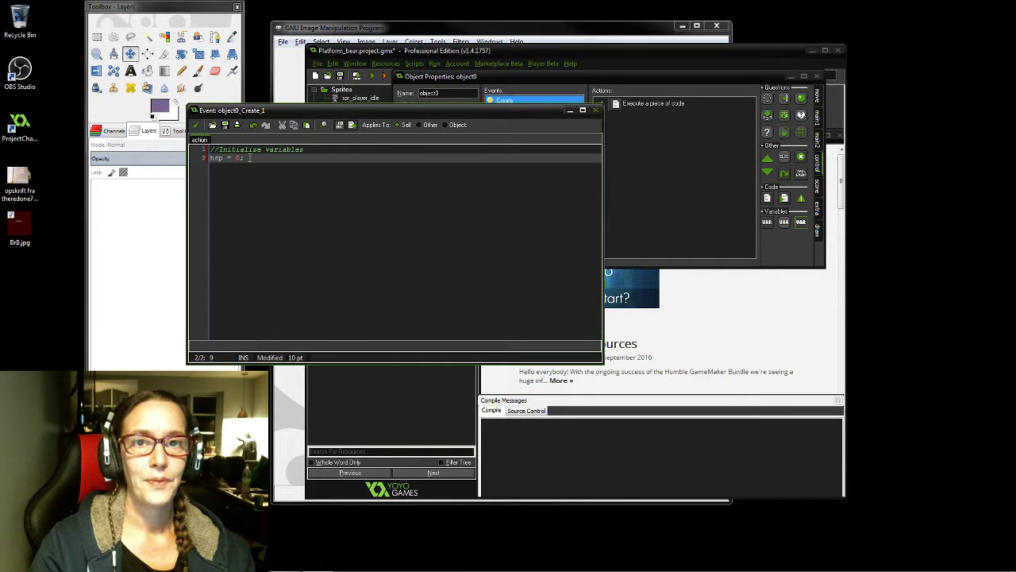
key(Return)
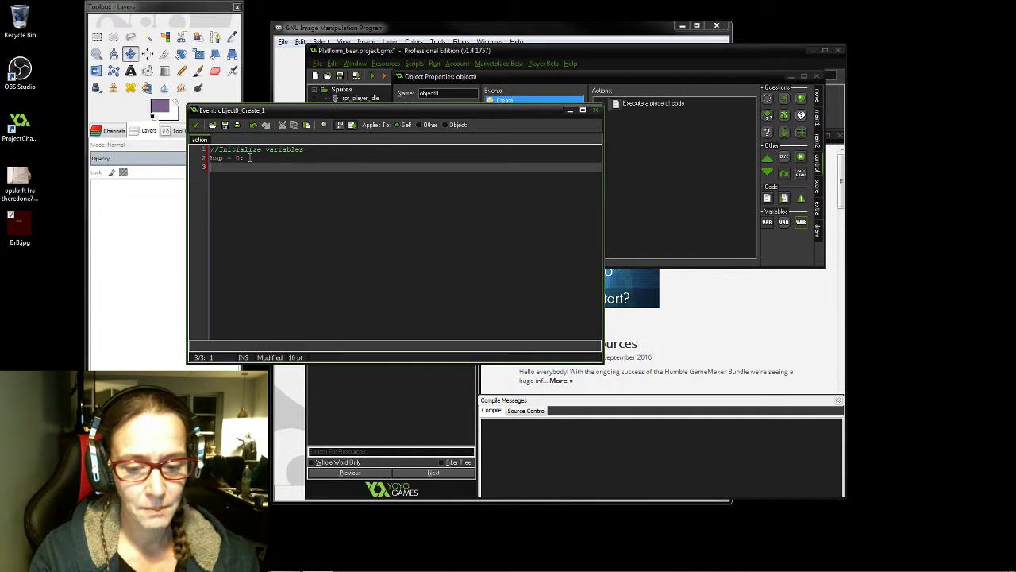
text(vsp)
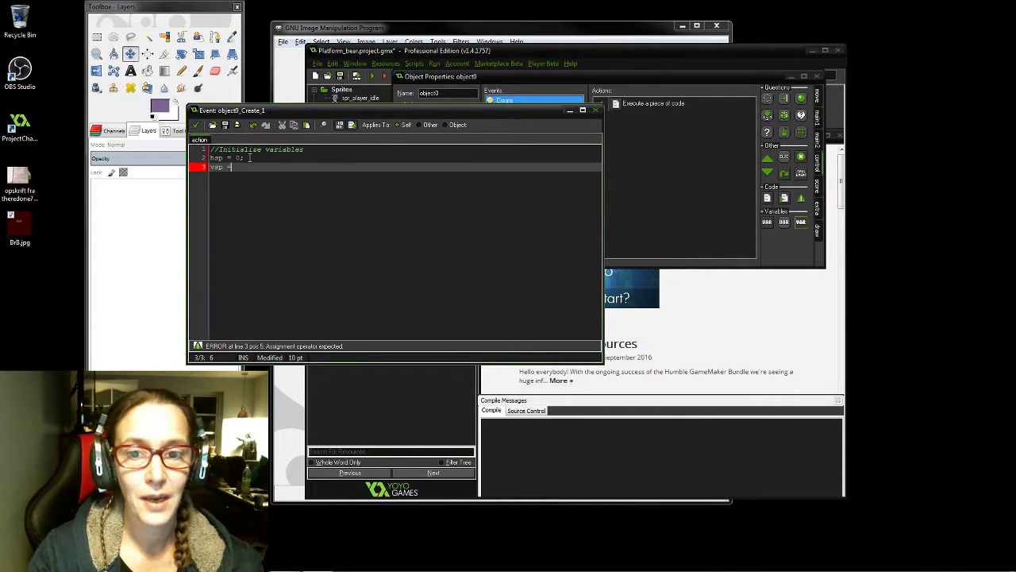
text( =)
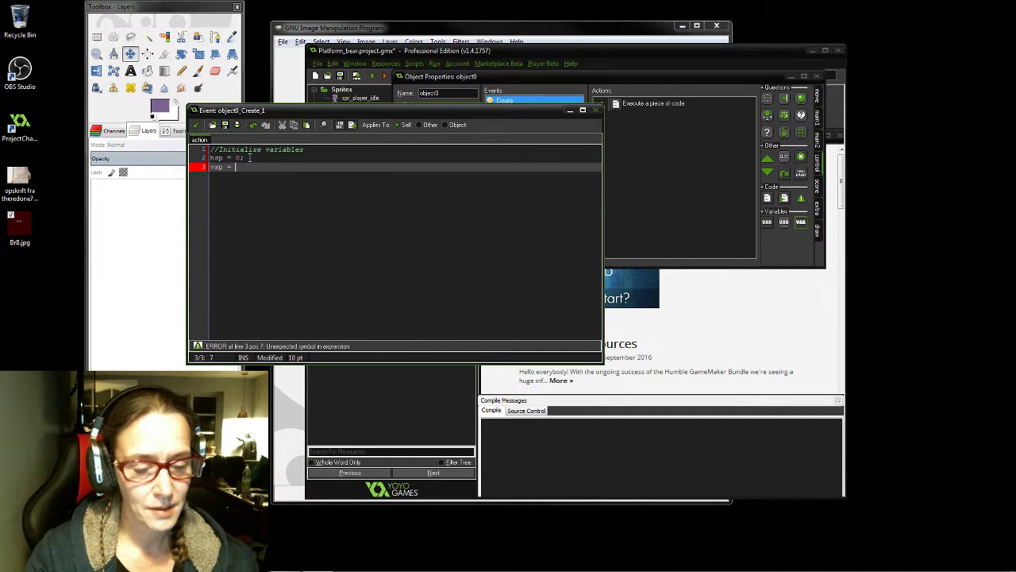
text( 0;)
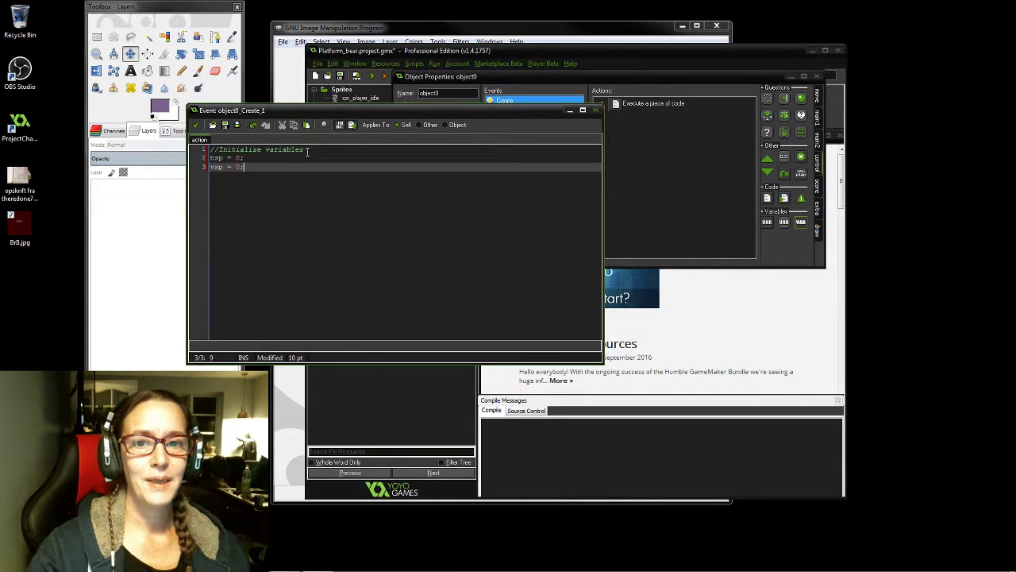
Change the first comment line to "///Initialise variables" and save and close the Create event code
click(211, 149)
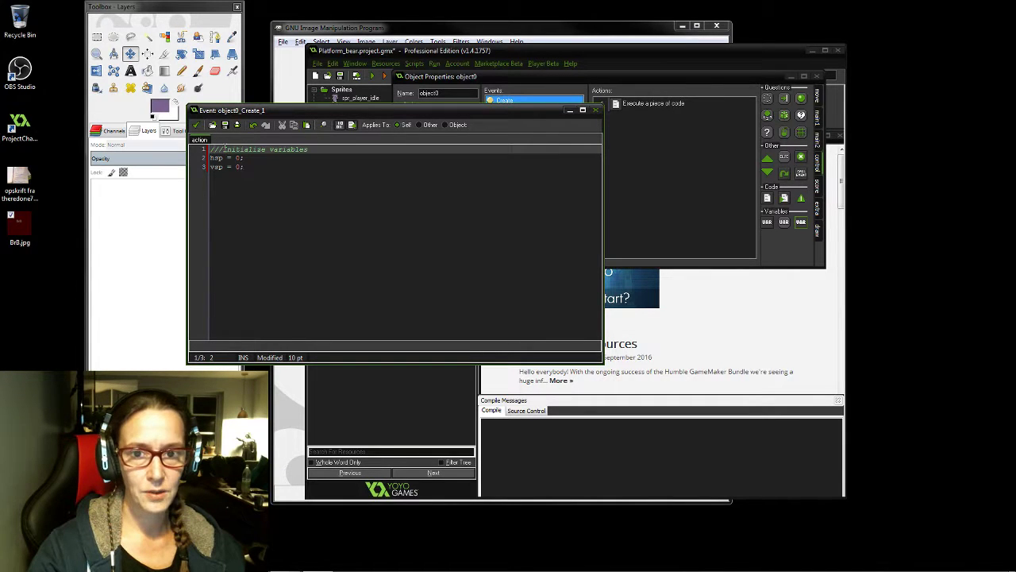
click(196, 125)
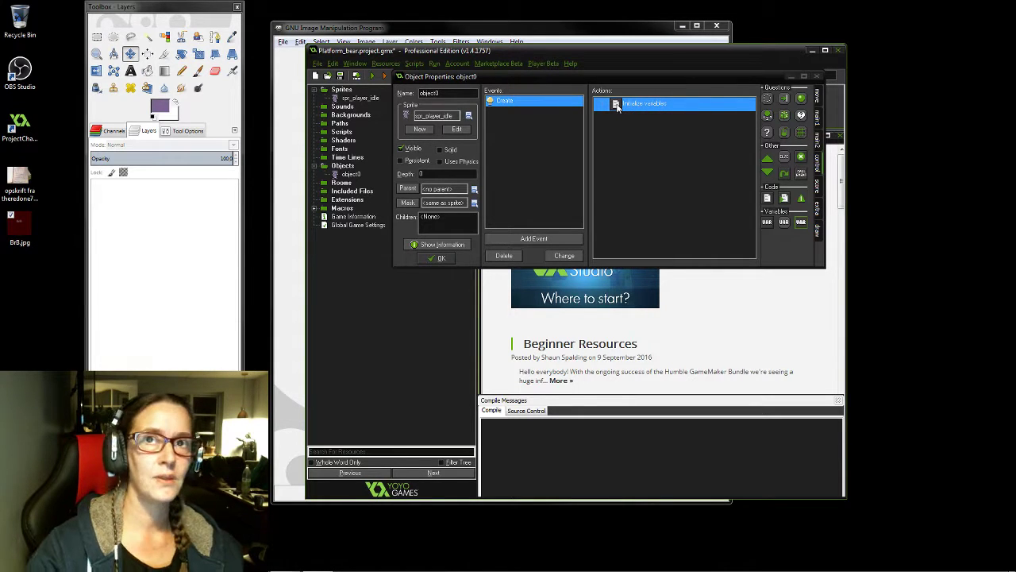
mouse_move(617, 106)
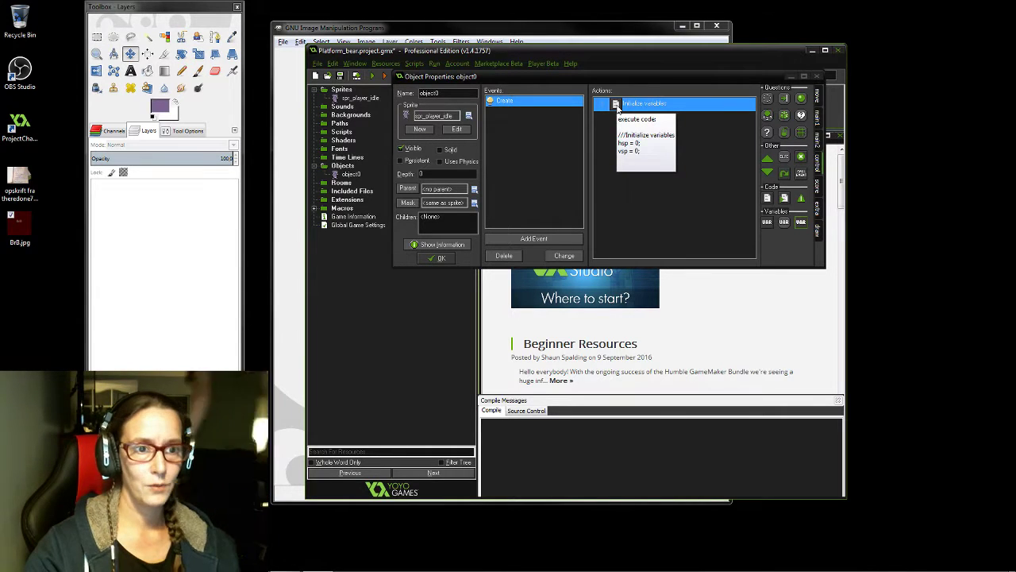
Reopen the Create event's code action and add the line "grav = 0.2;" below the vsp line
double_click(616, 108)
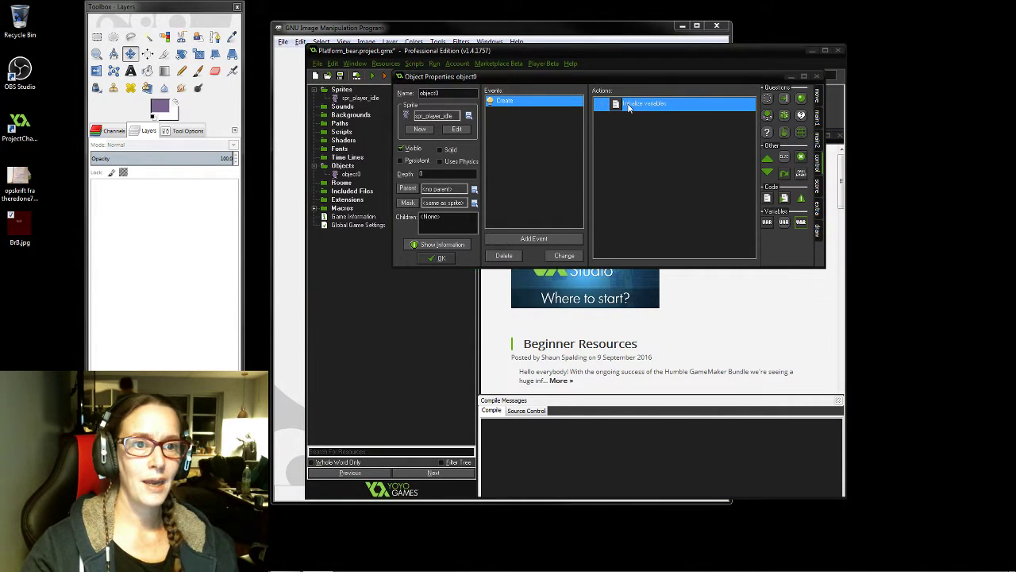
mouse_move(615, 110)
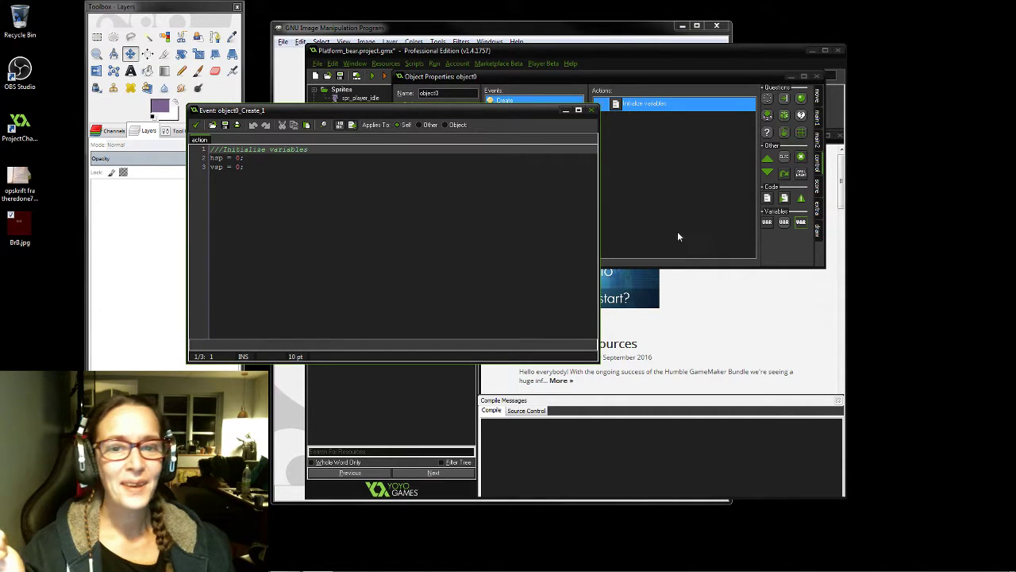
click(251, 166)
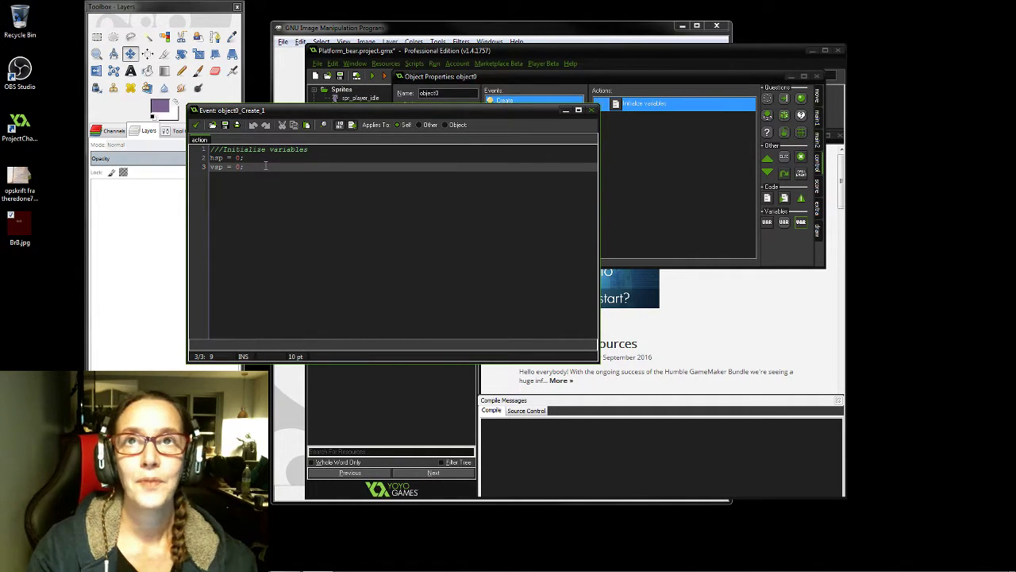
key(Return)
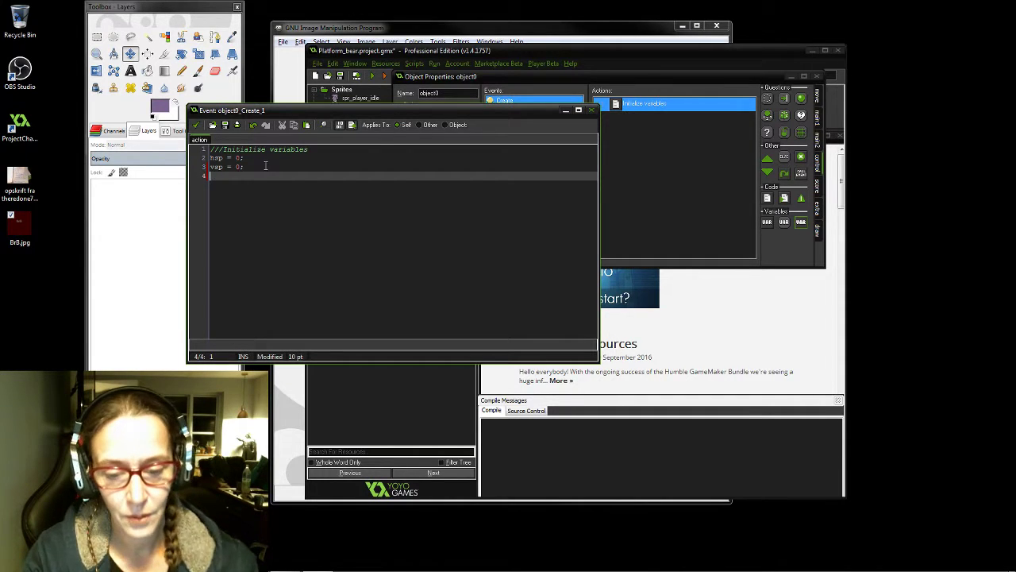
text(grav)
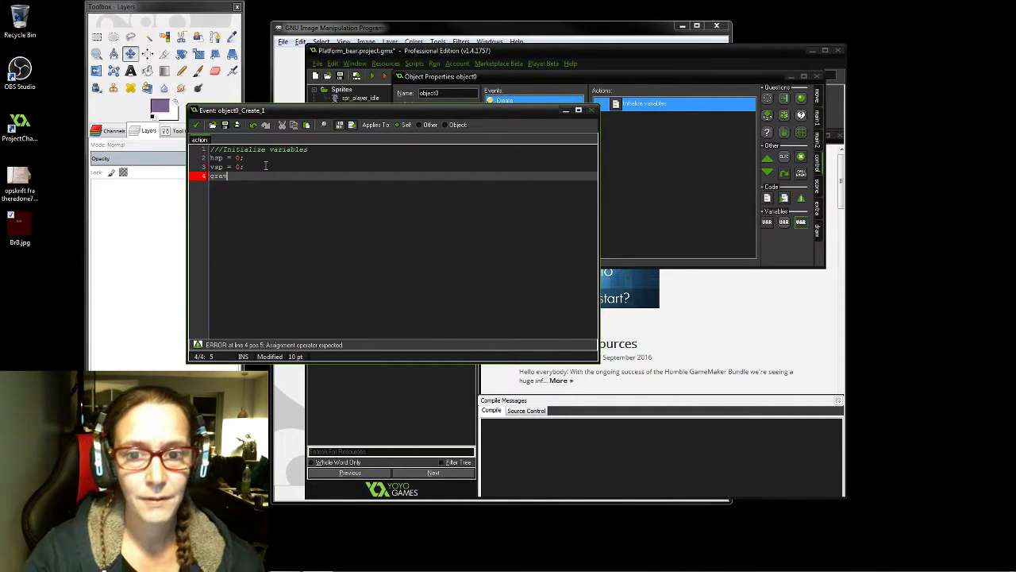
key(BackSpace)
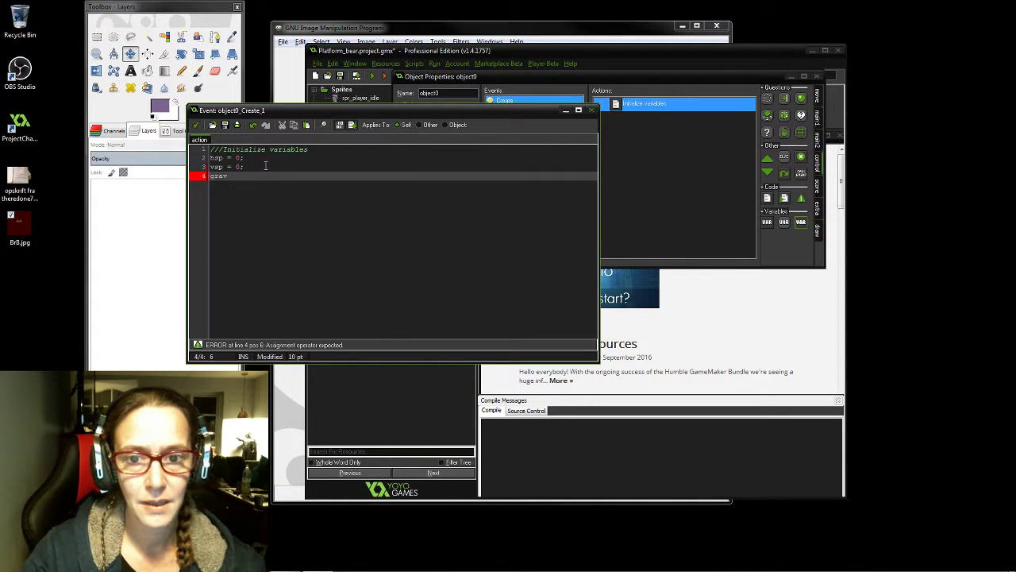
key(ctrl+space)
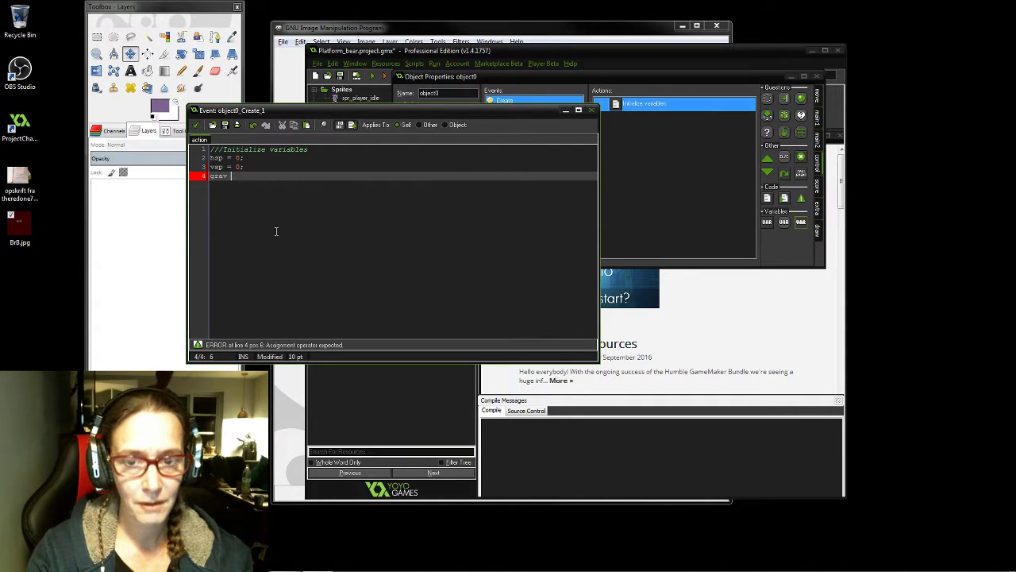
text(= )
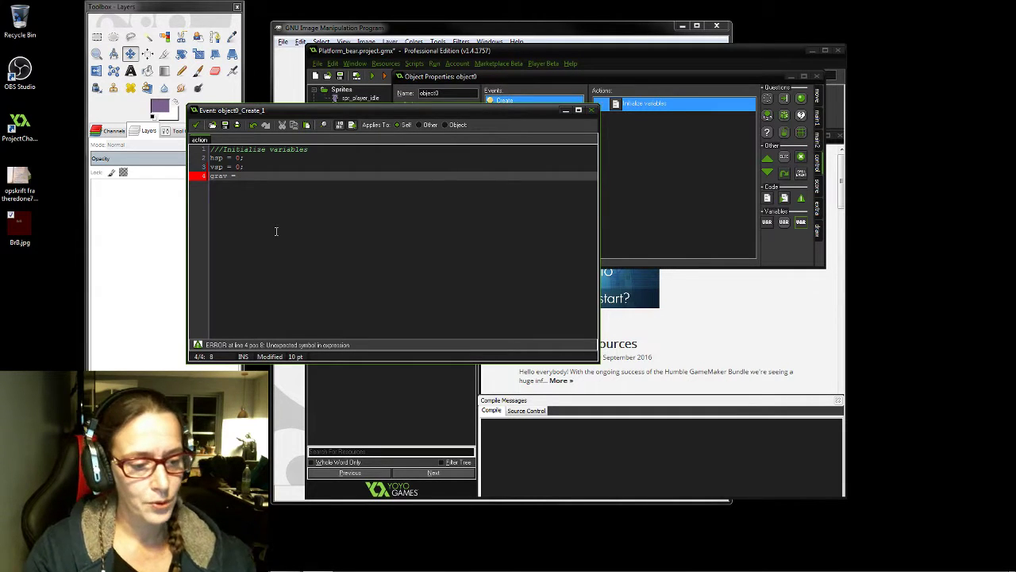
text(0)
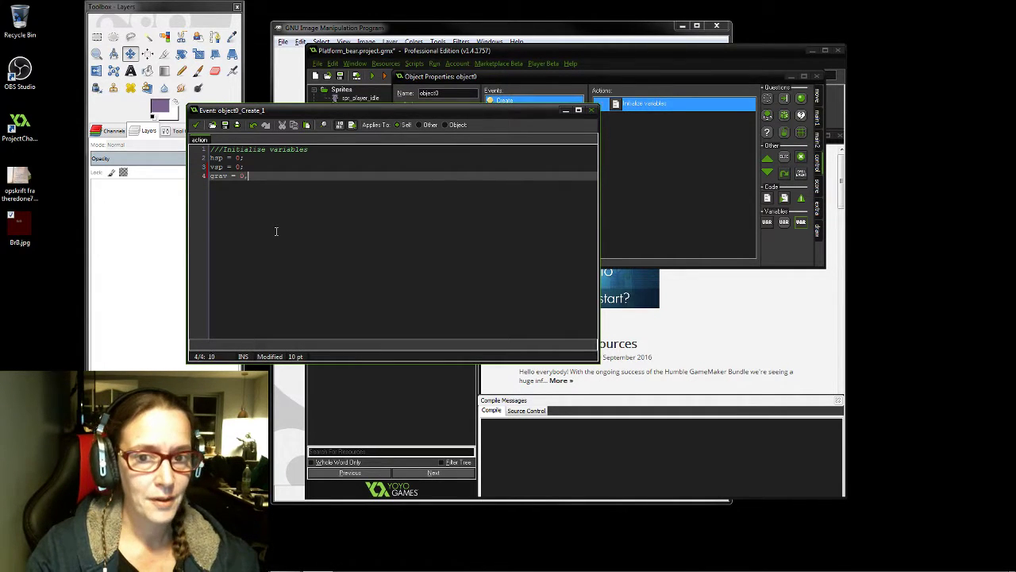
text(.)
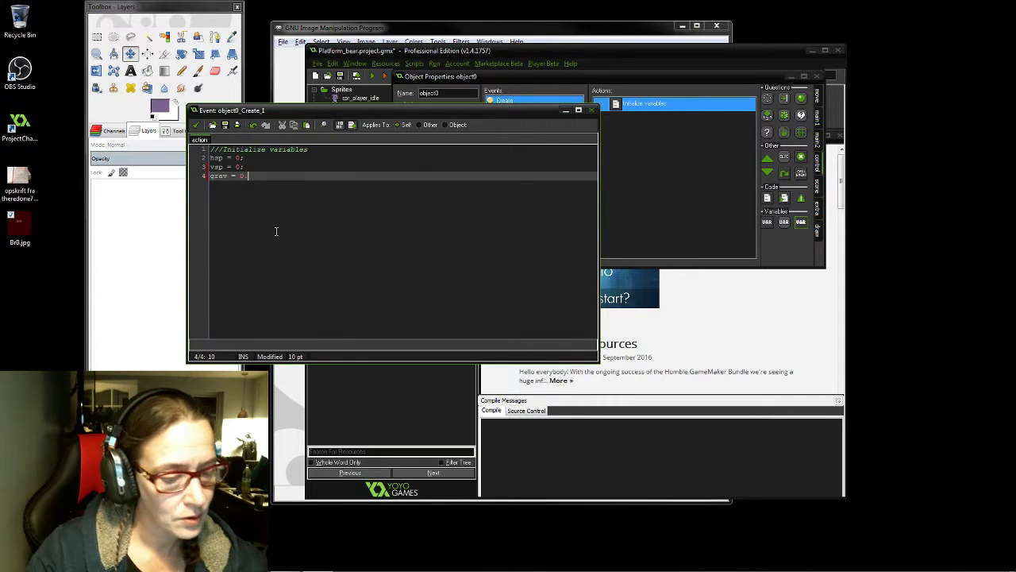
text(2)
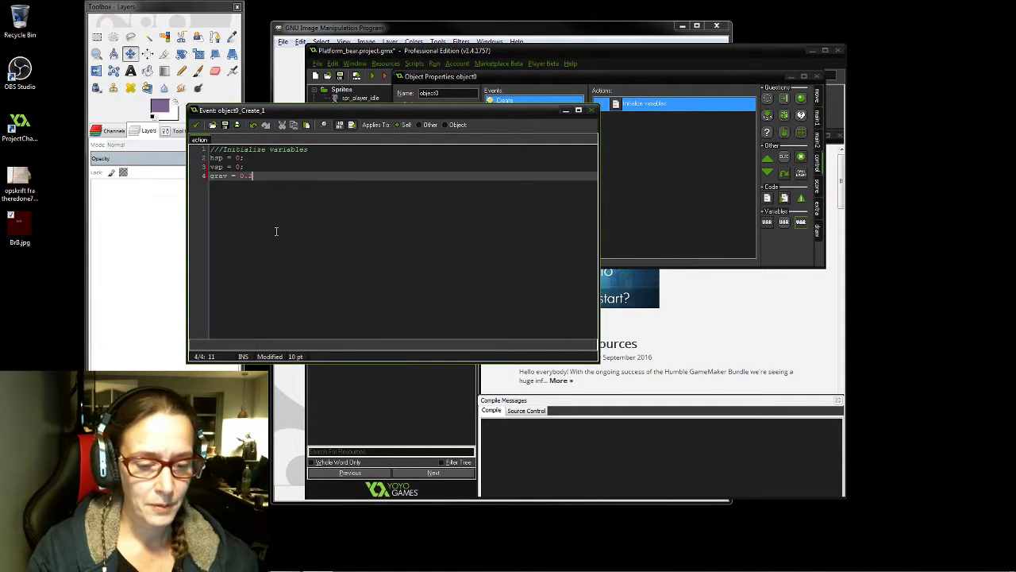
text(;)
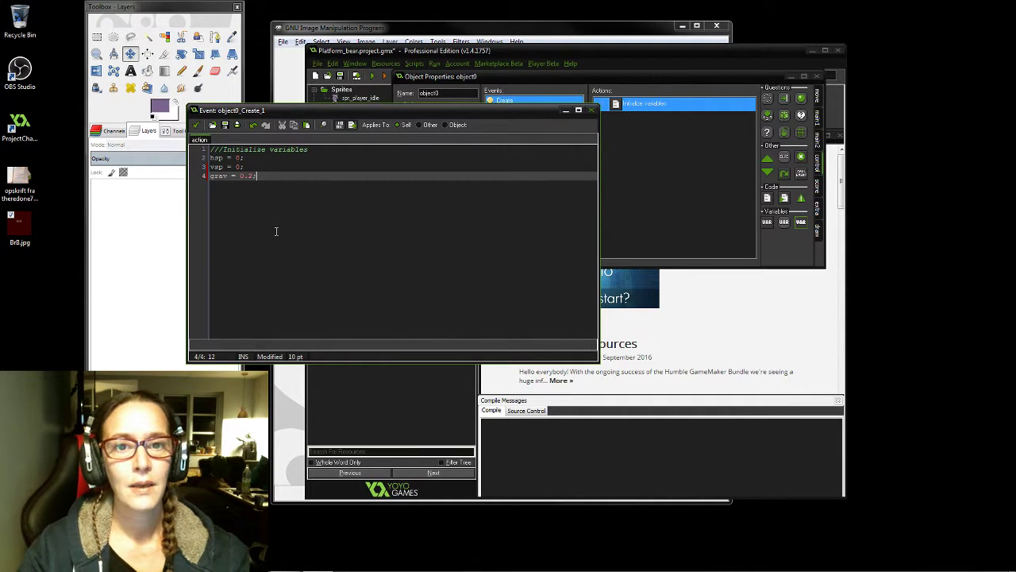
Add the line "movespeed = 4;" after a blank line below the gravity variable
key(Return)
key(Return)
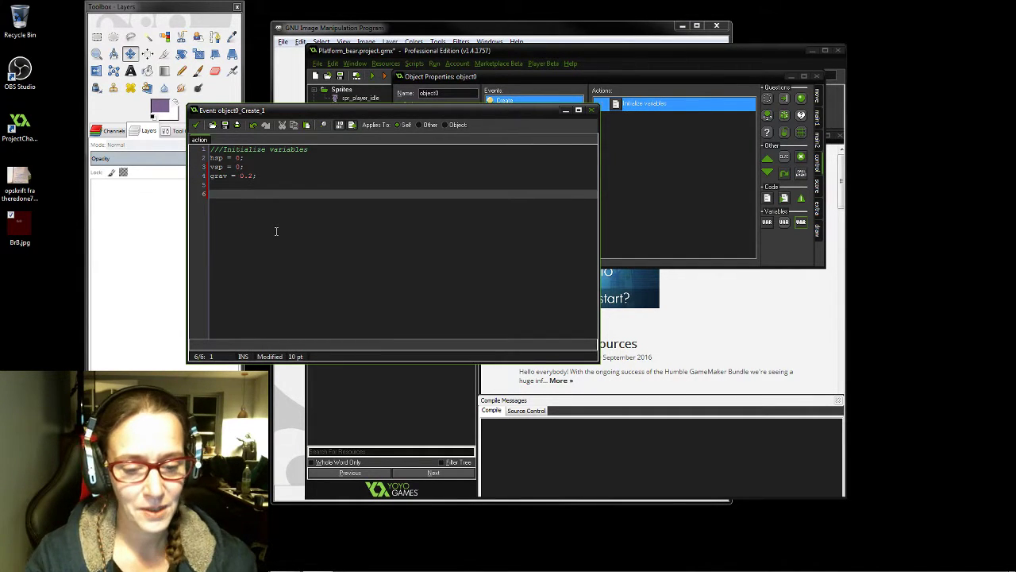
text(mov)
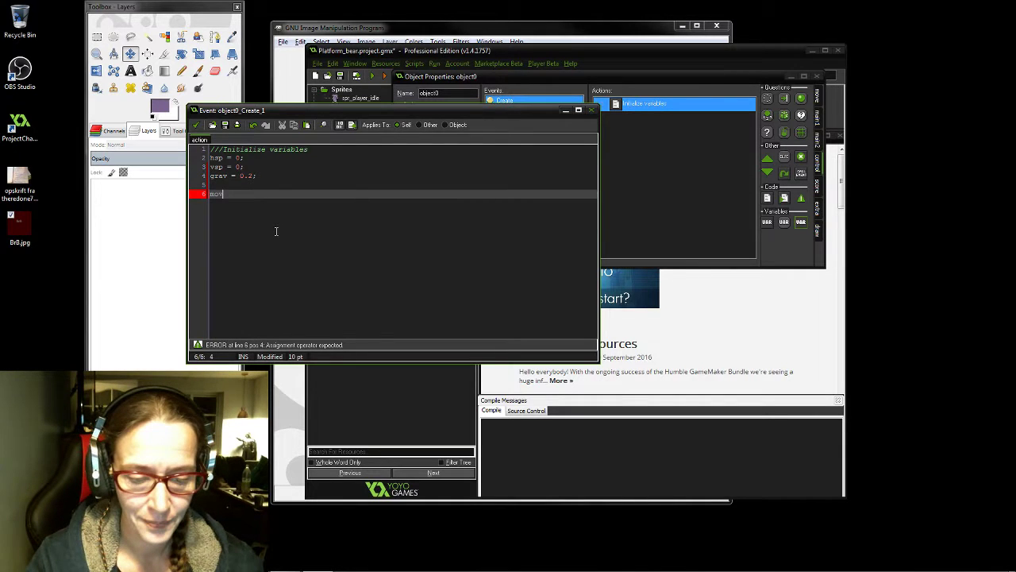
text(espeed)
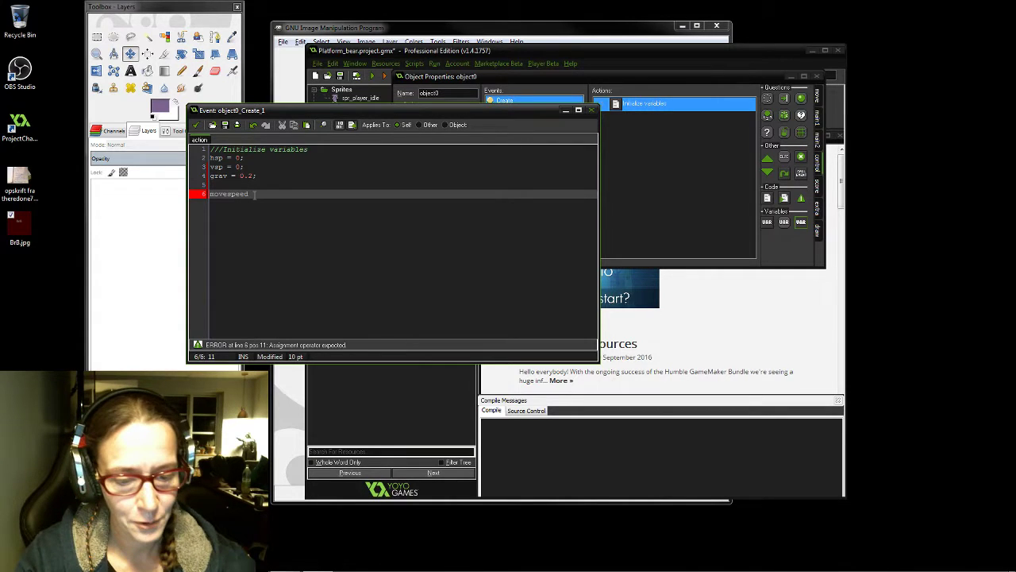
text(=)
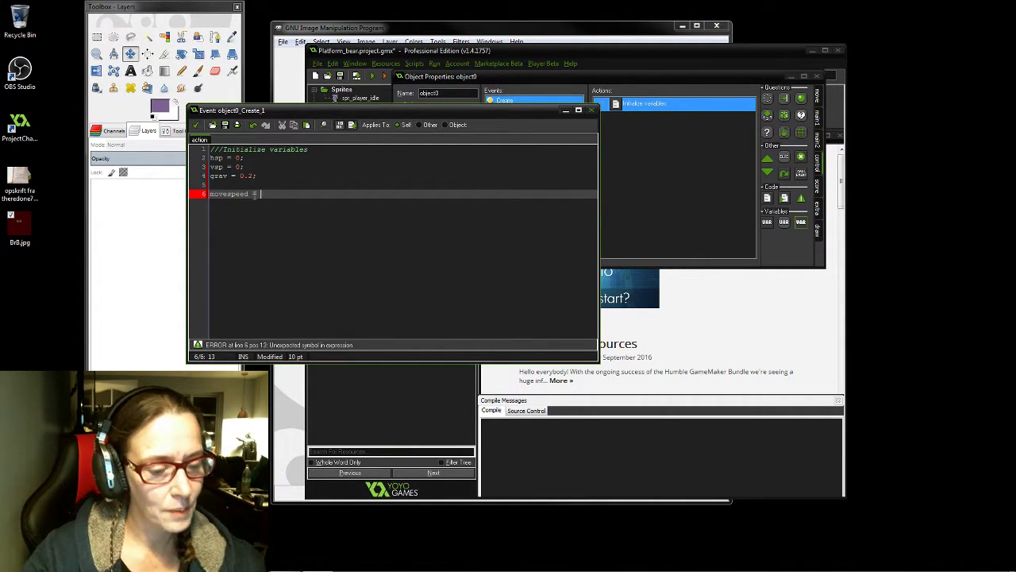
text( 4;)
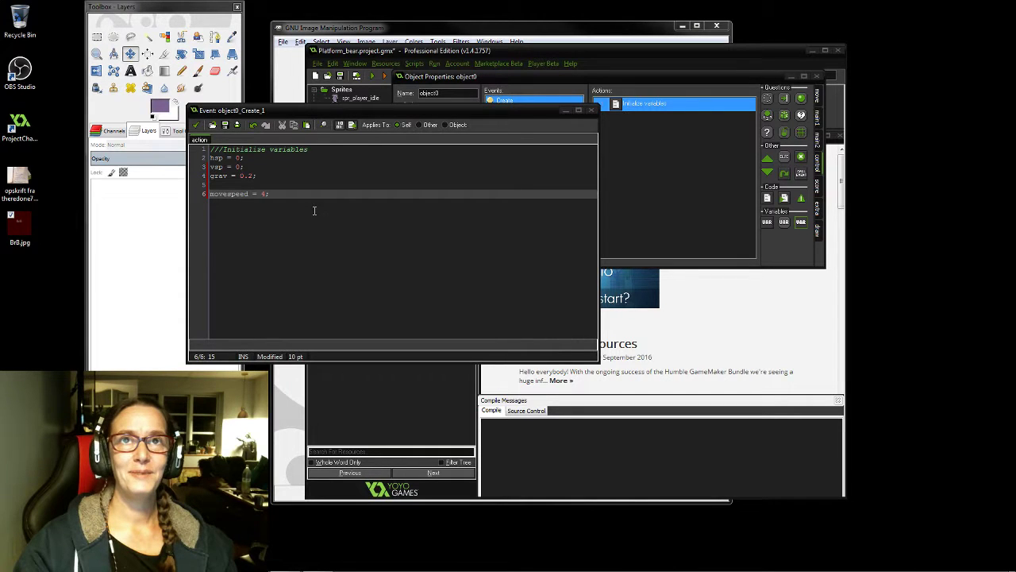
Add the line "jumpspeed_normal = 8;" after a blank line below movespeed, followed by a new empty line
click(273, 194)
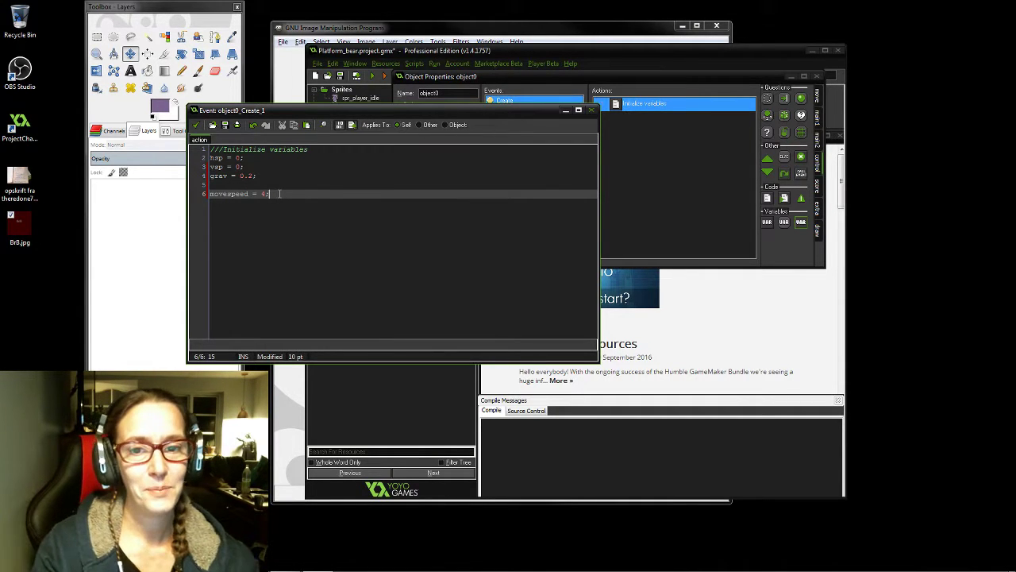
key(Return)
key(Return)
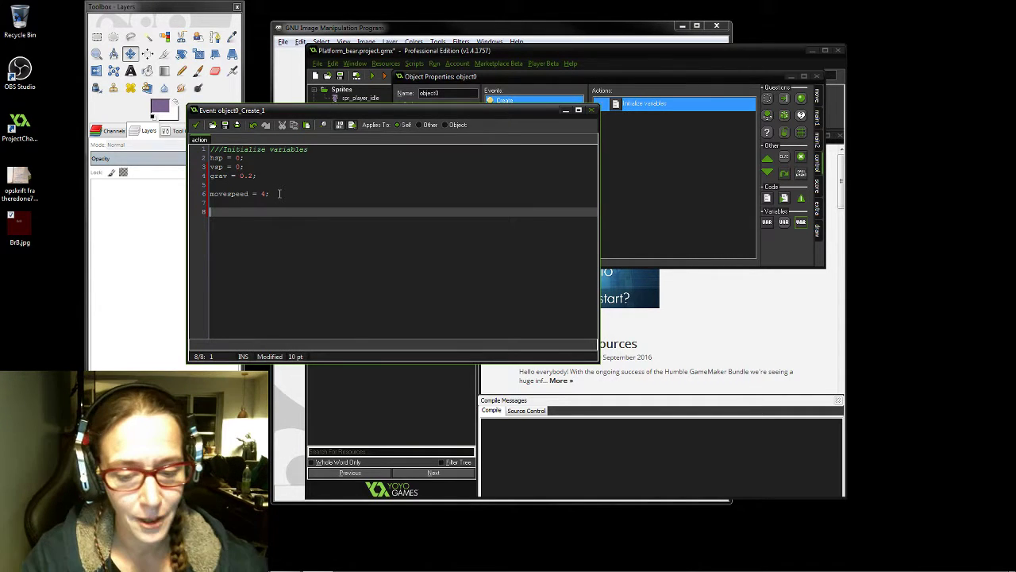
text(jump)
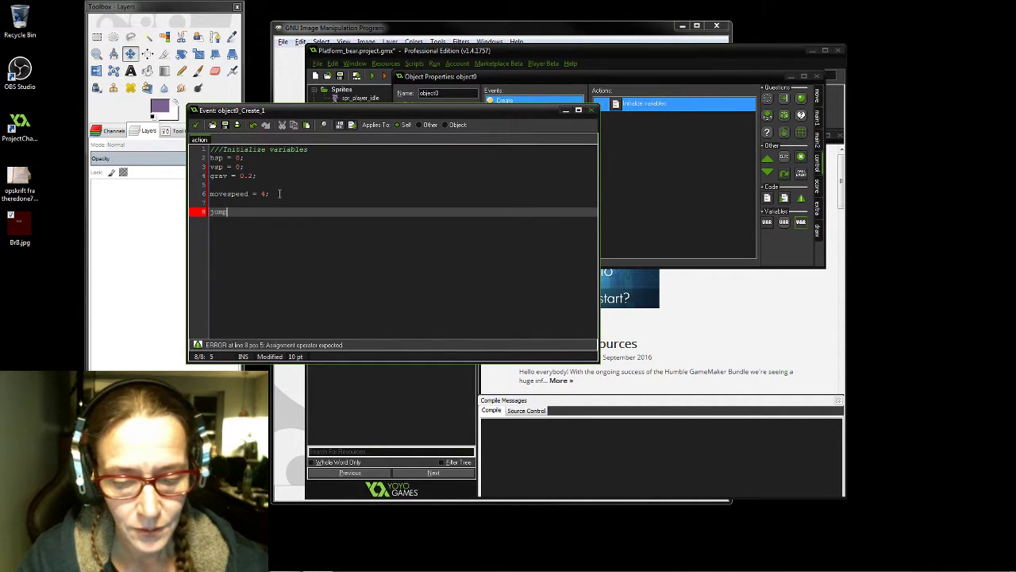
text(speed )
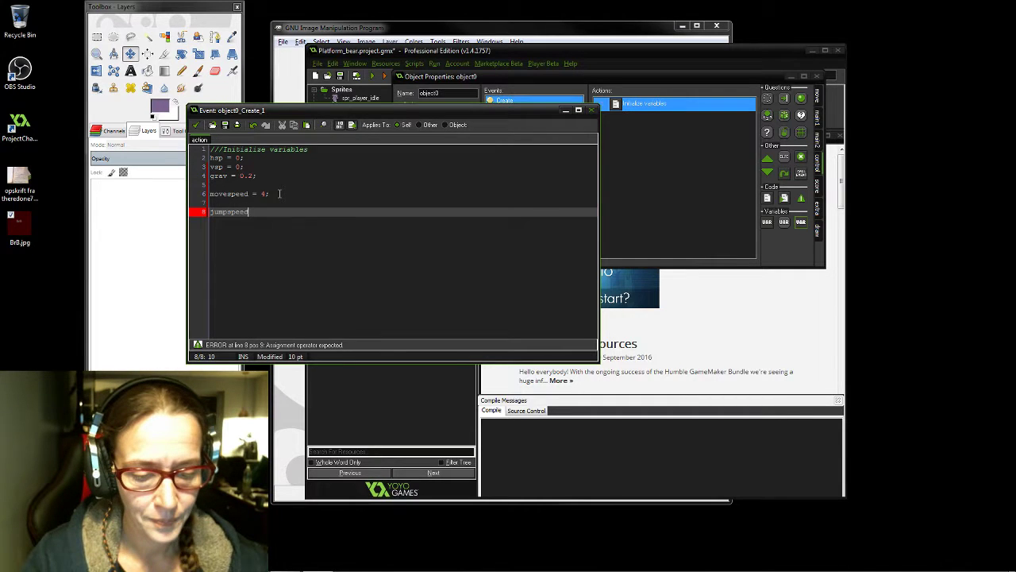
text(_normal)
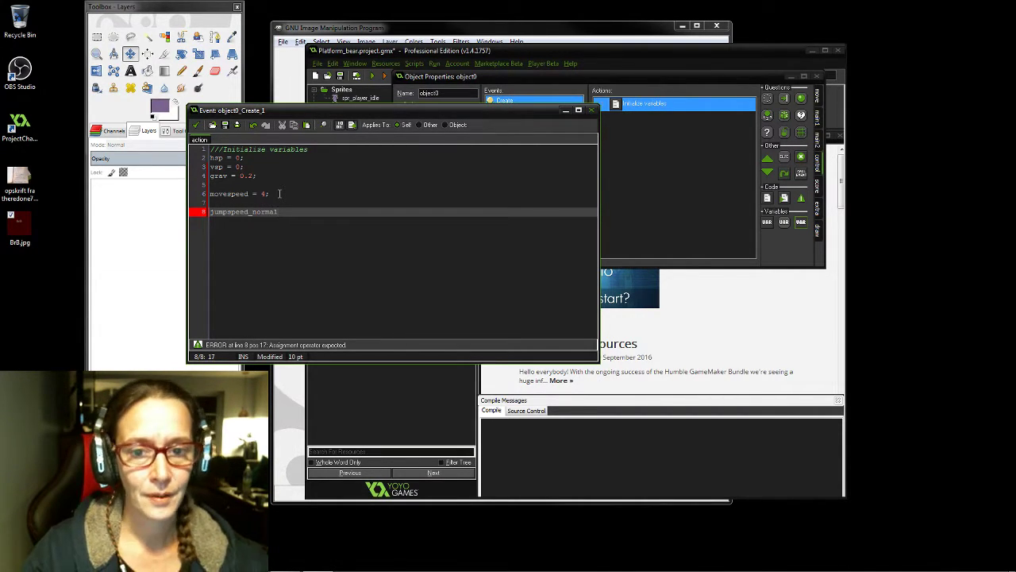
text( =)
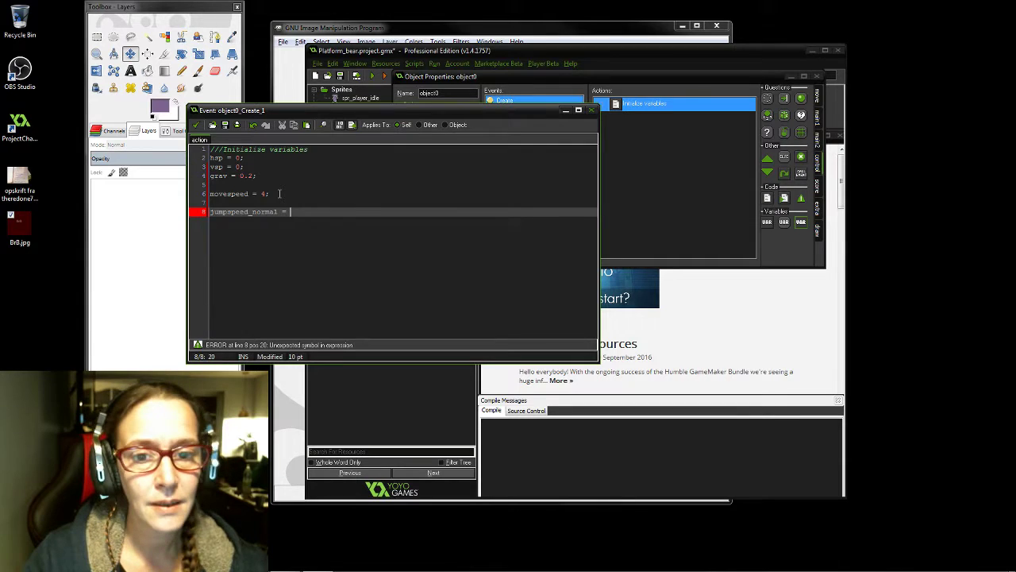
text( 8)
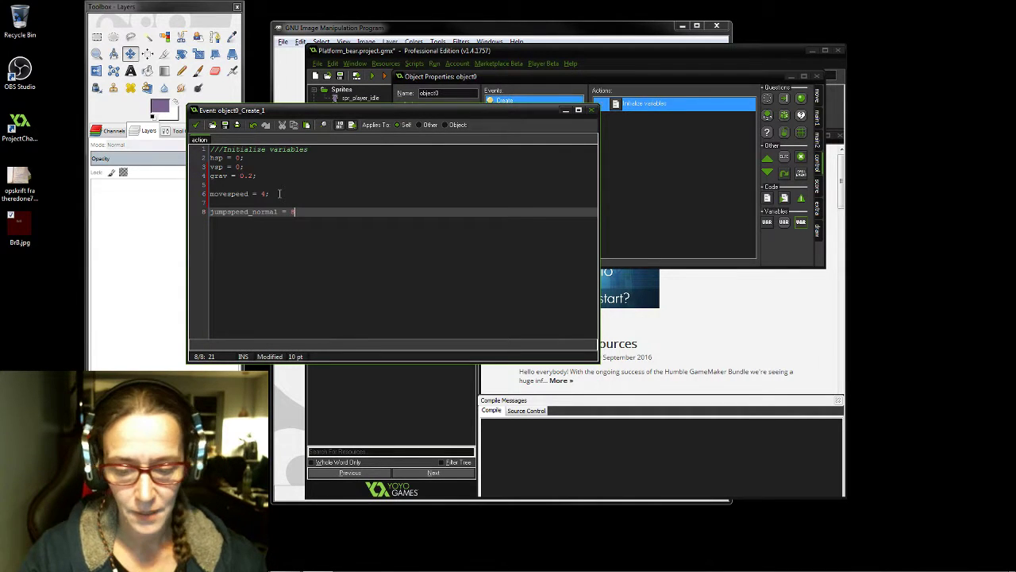
text(;)
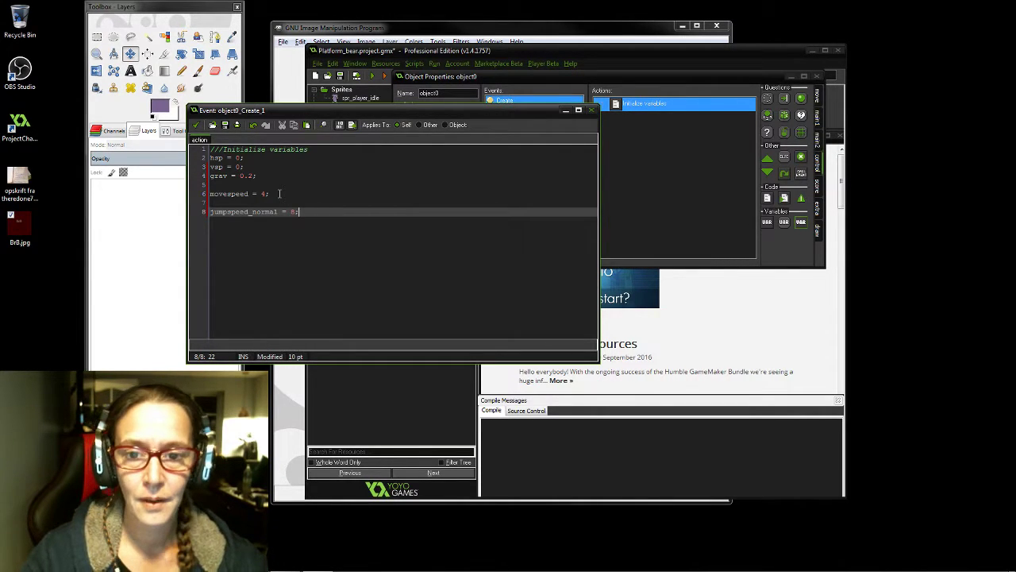
key(Return)
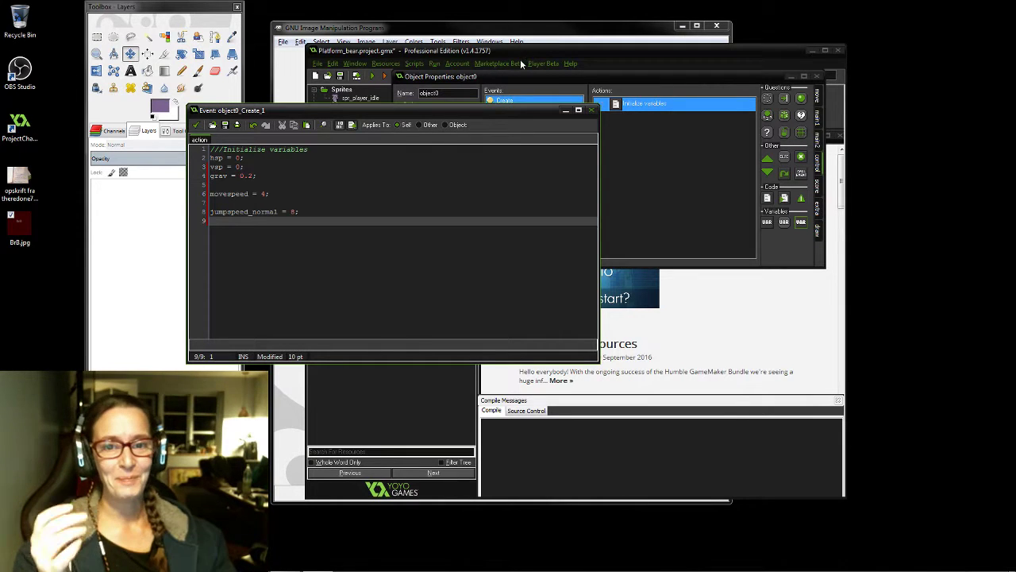
click(308, 211)
text(;)
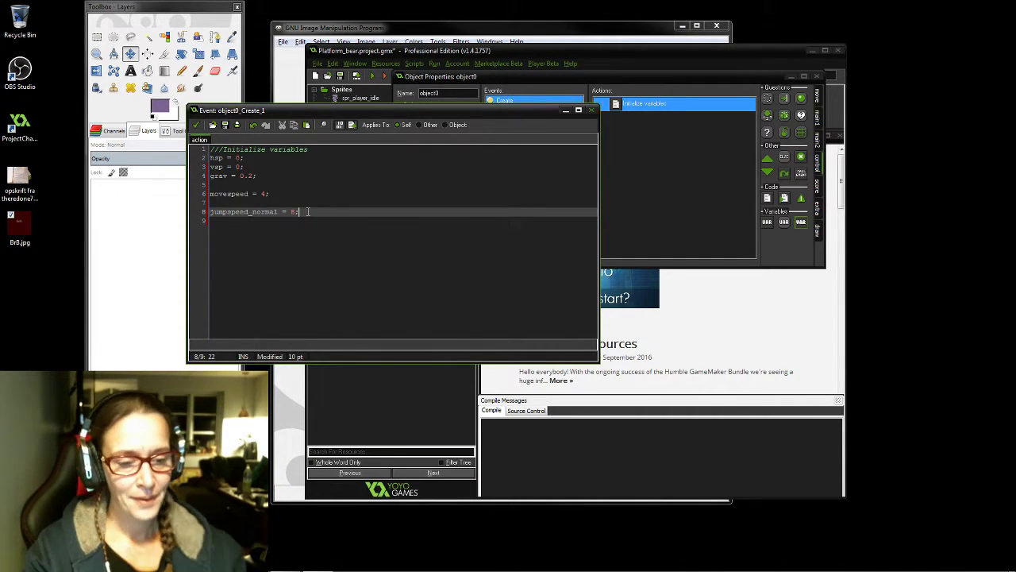
Add the line "Jumpspeed_powerup = 10;" below jumpspeed_normal, then save and close the Create event code and the object0 properties
key(Return)
text(j)
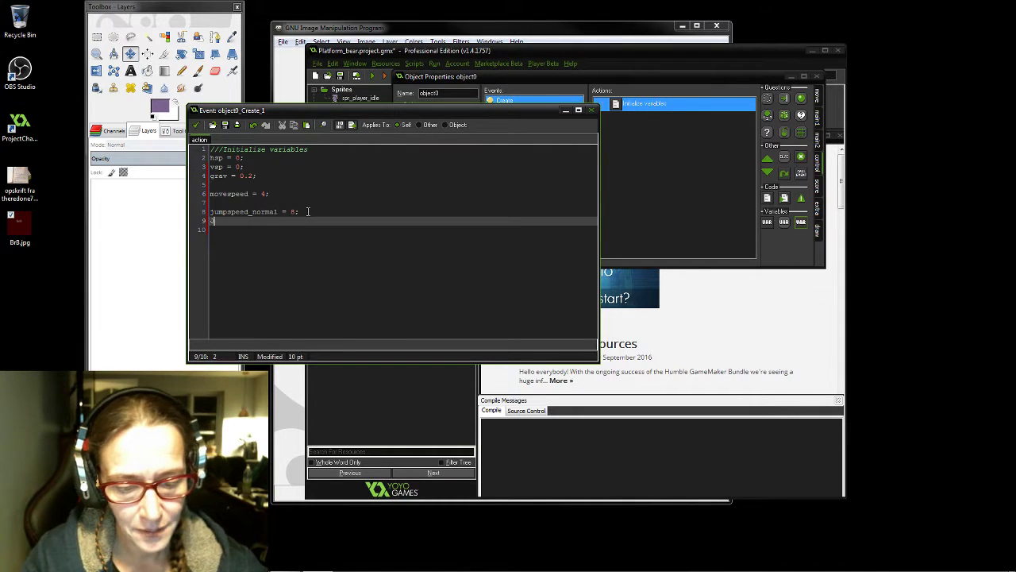
text(umpspe)
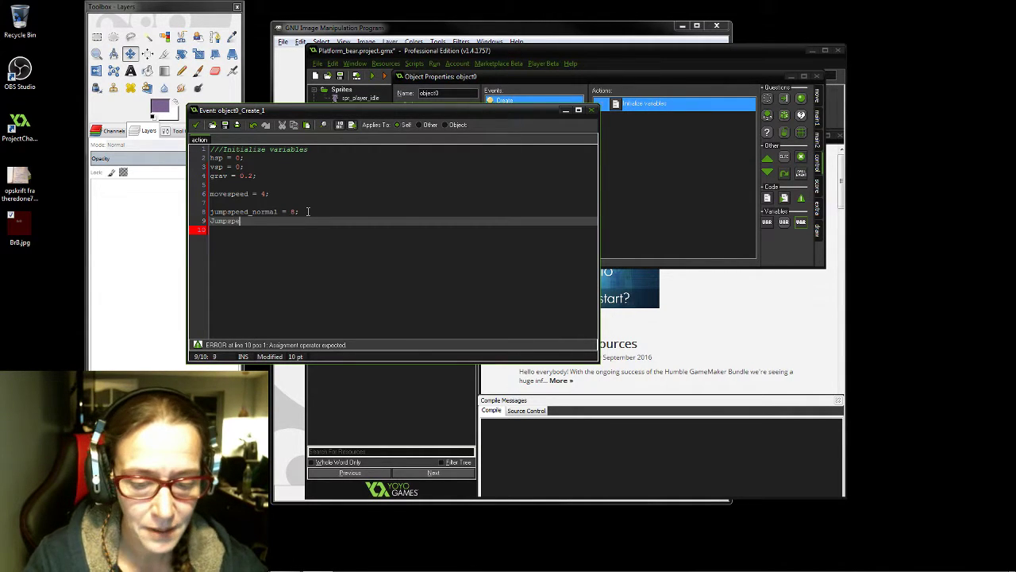
text(ed_po)
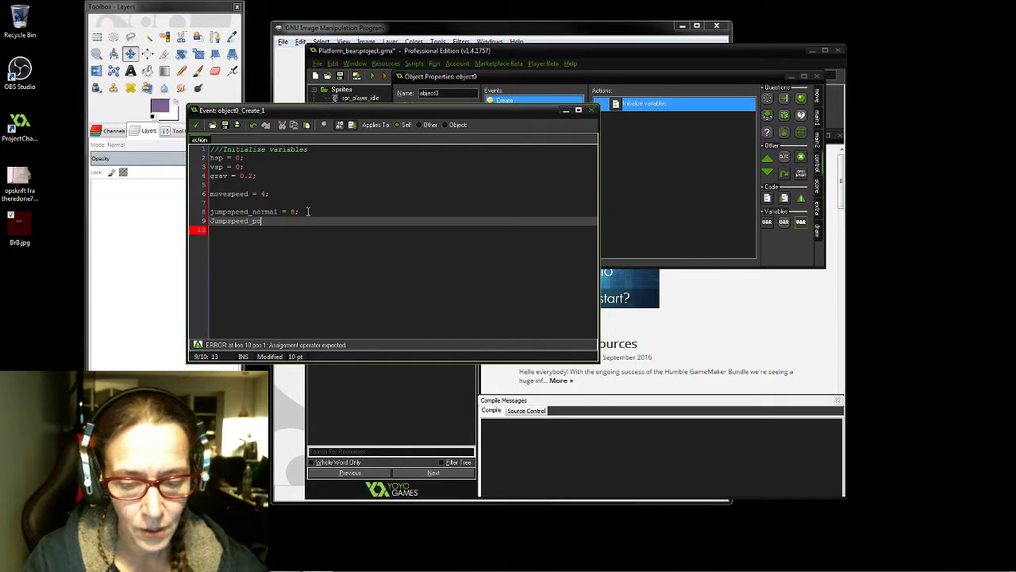
text(werup)
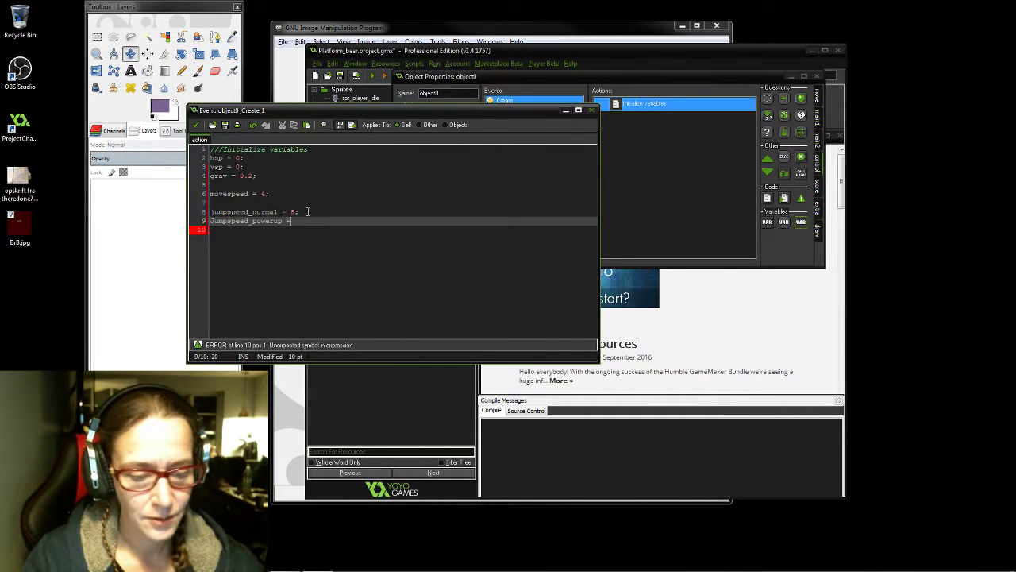
text( = 10)
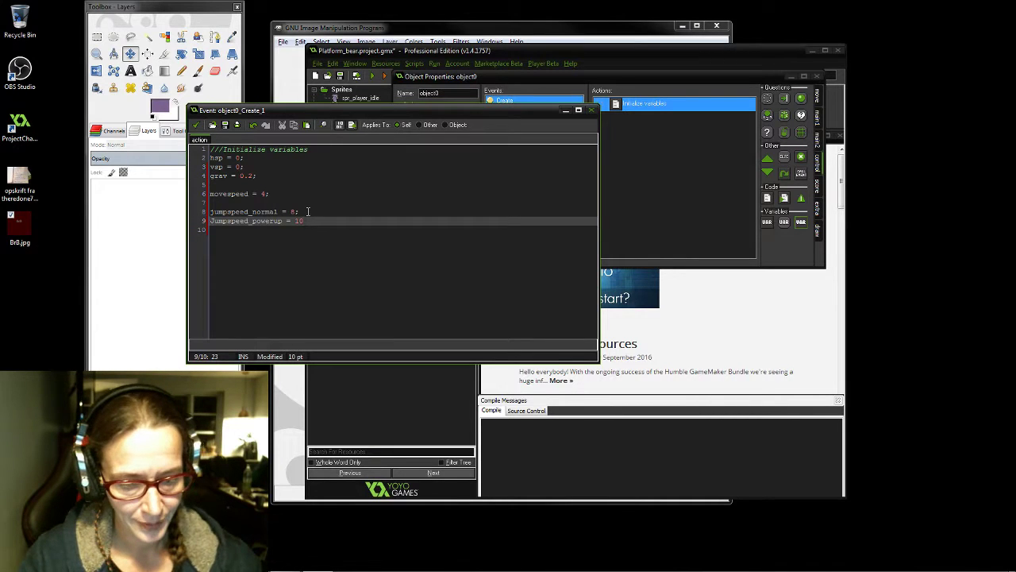
text(;)
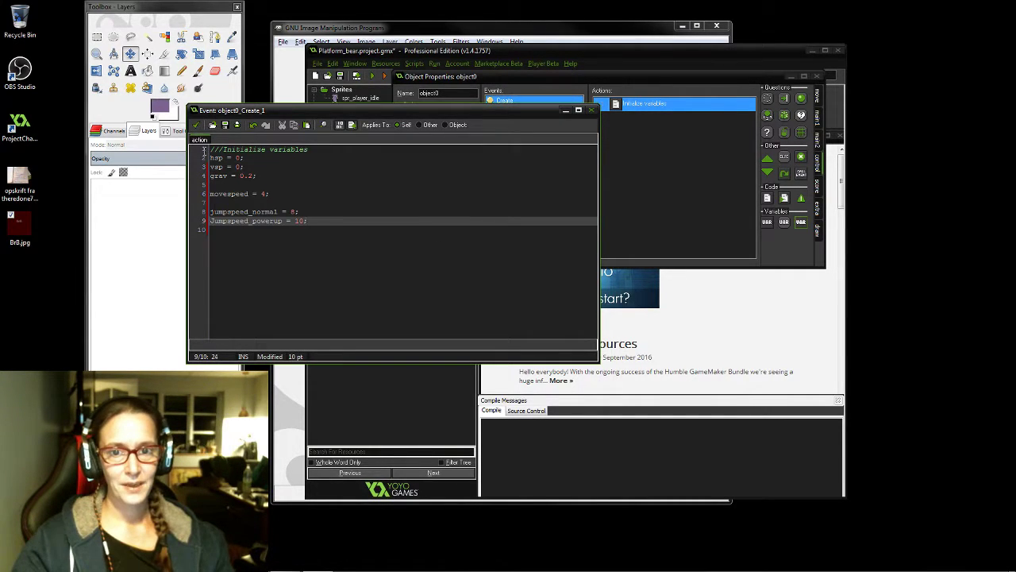
click(195, 127)
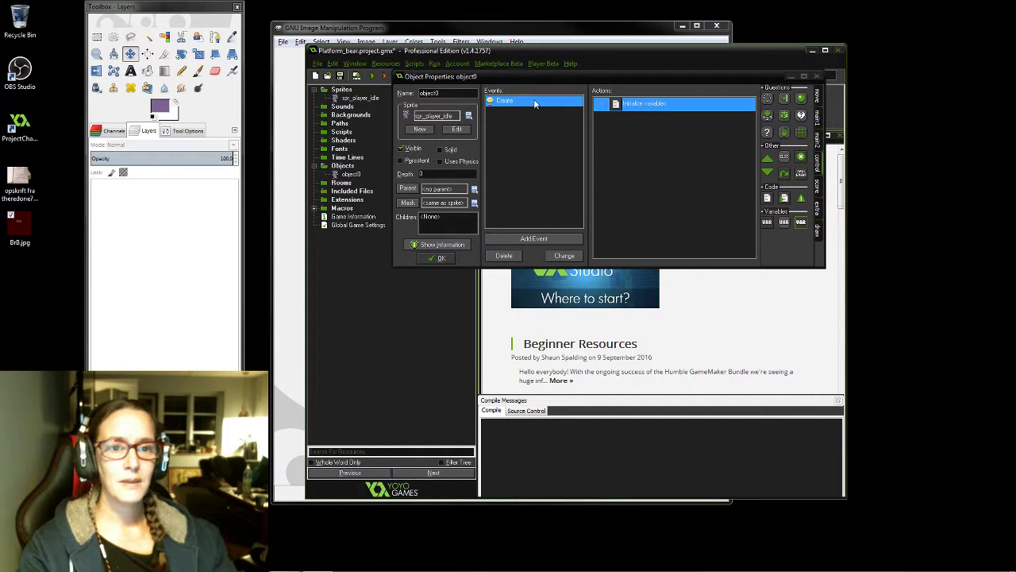
click(439, 255)
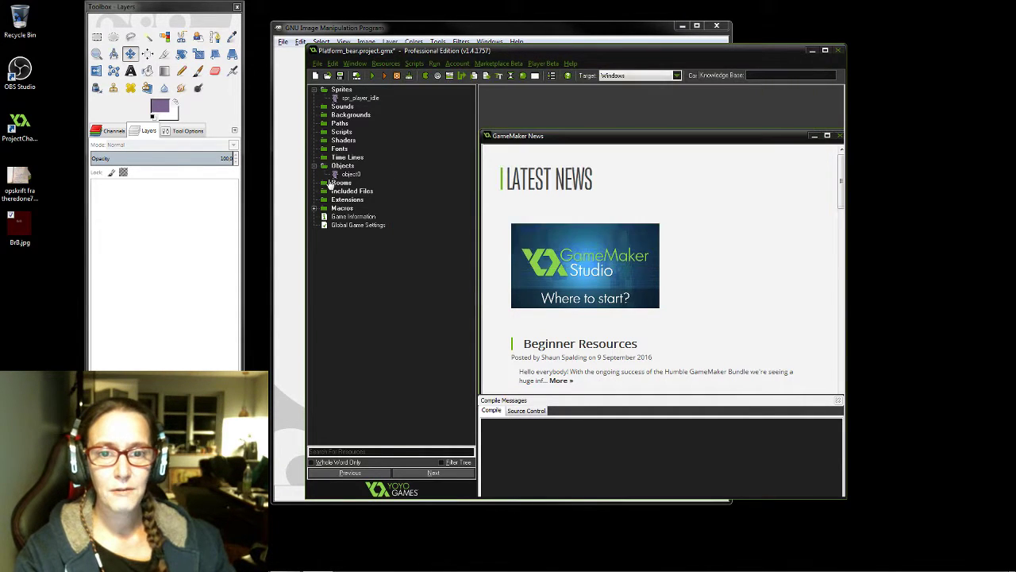
Create a new room, set its speed to 60 and name it room1
click(335, 184)
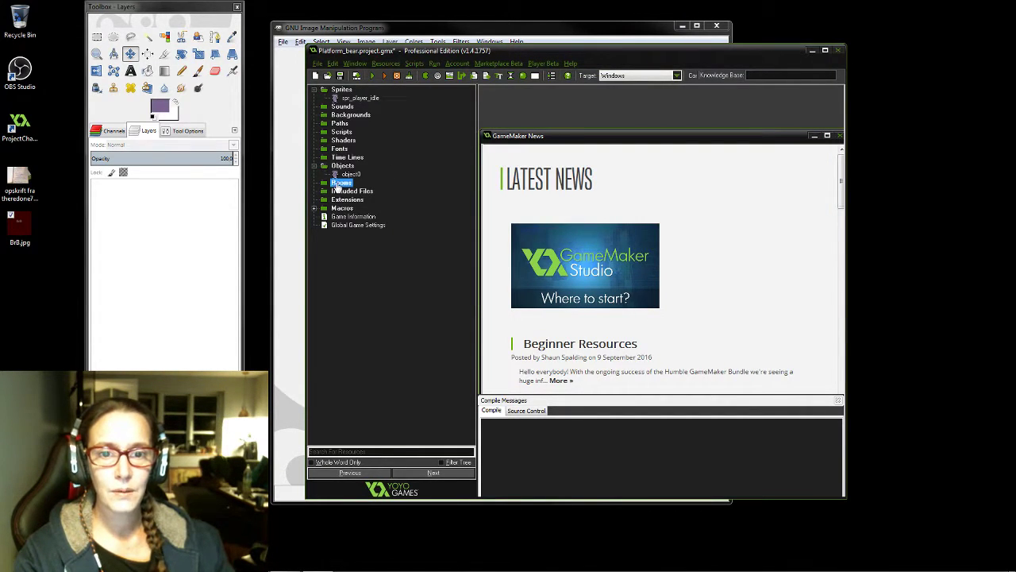
right_click(337, 187)
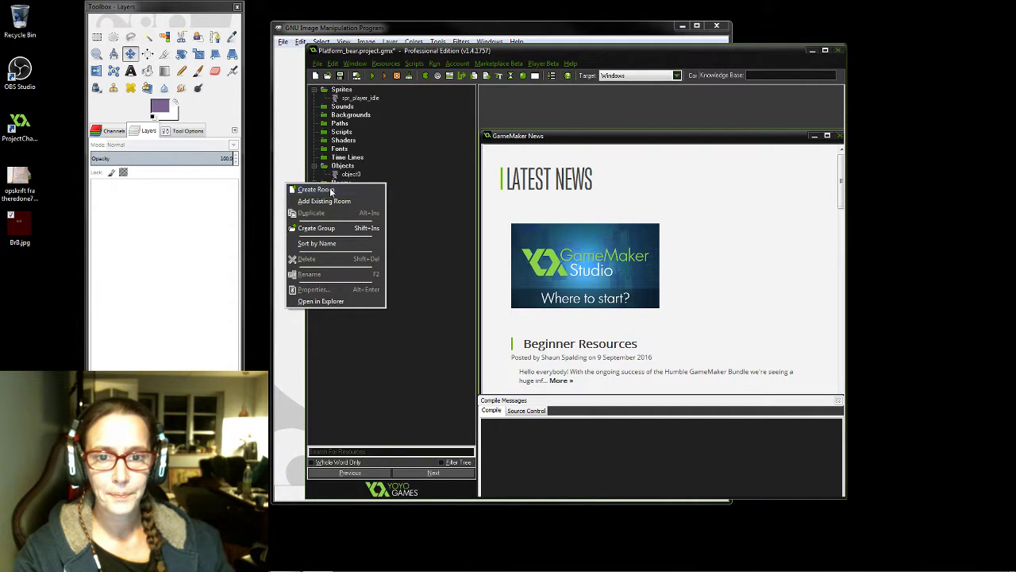
click(329, 189)
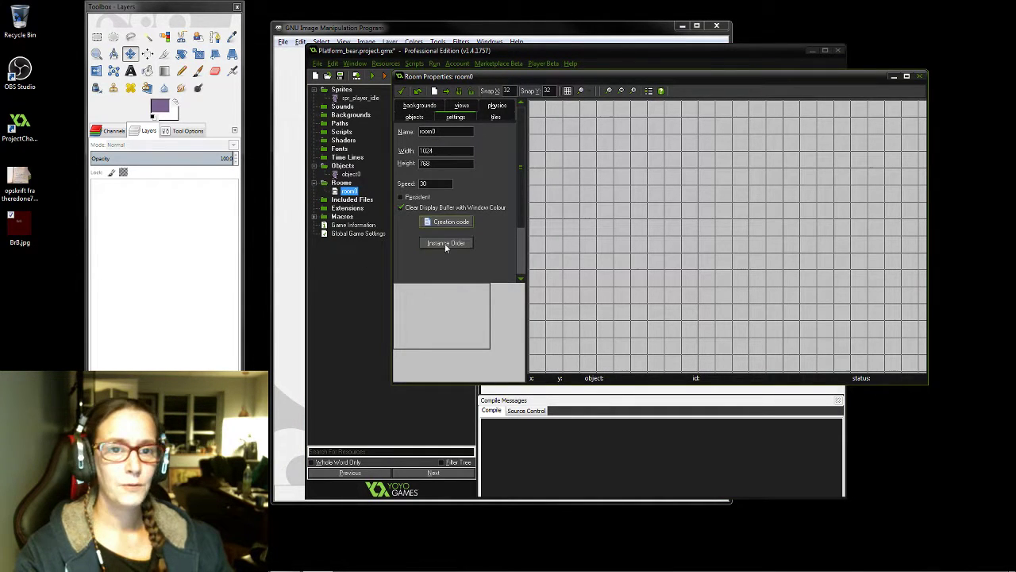
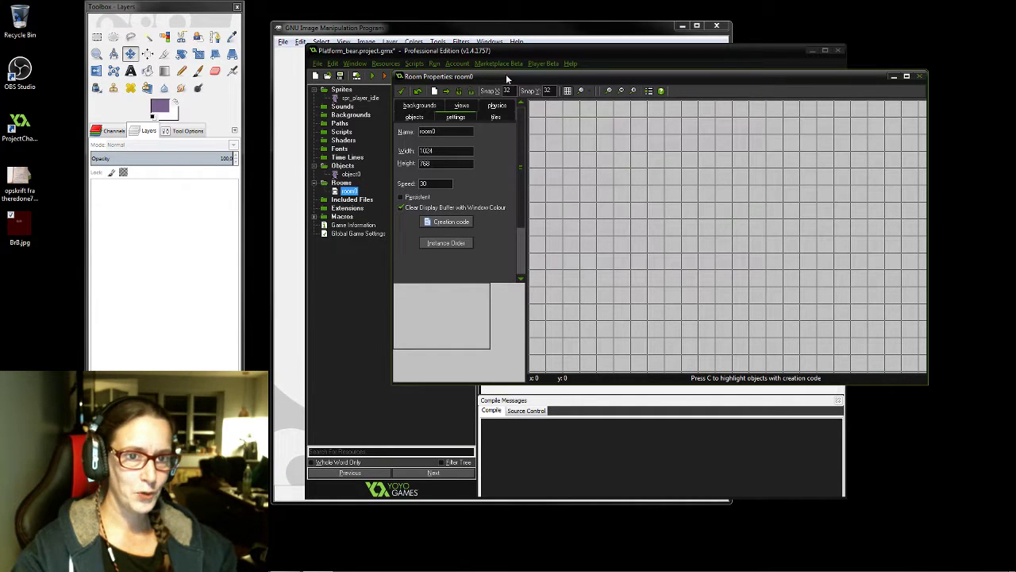
double_click(430, 183)
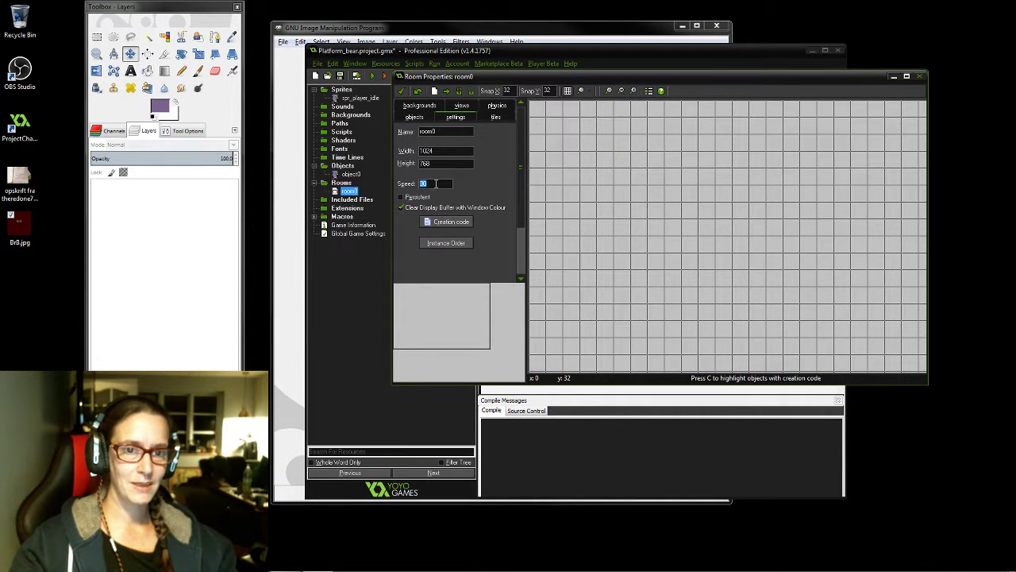
text(60)
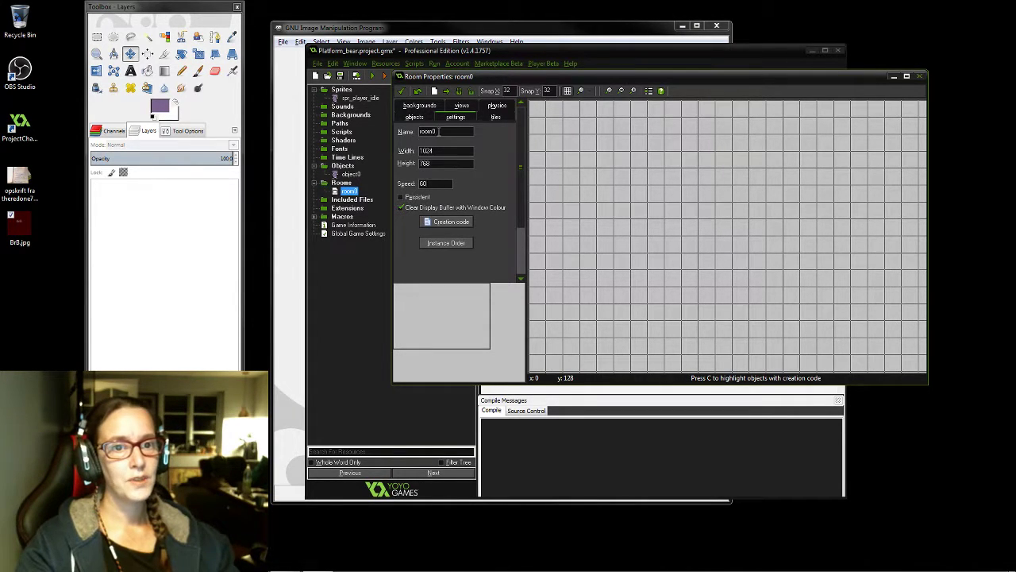
double_click(440, 132)
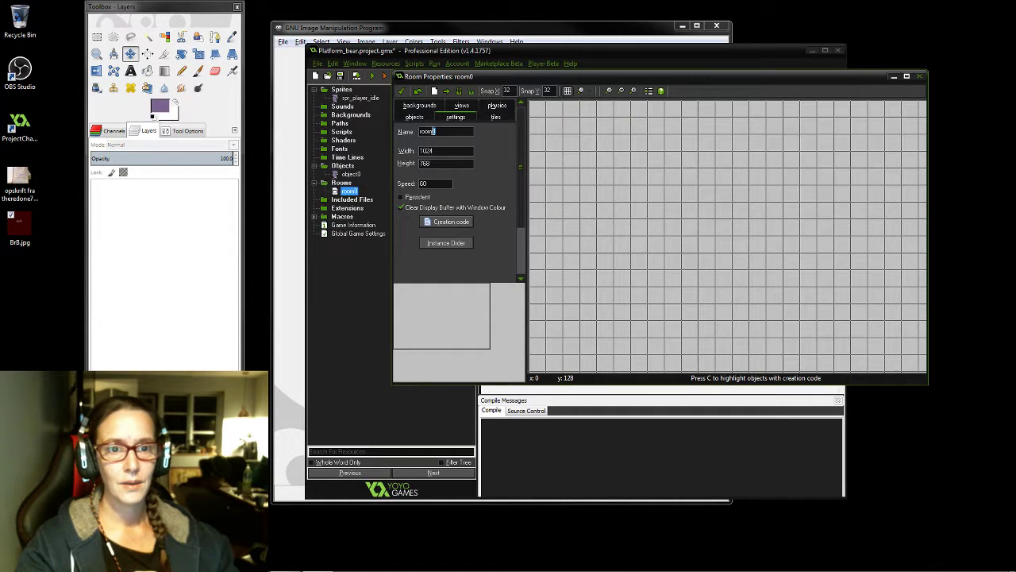
text(1)
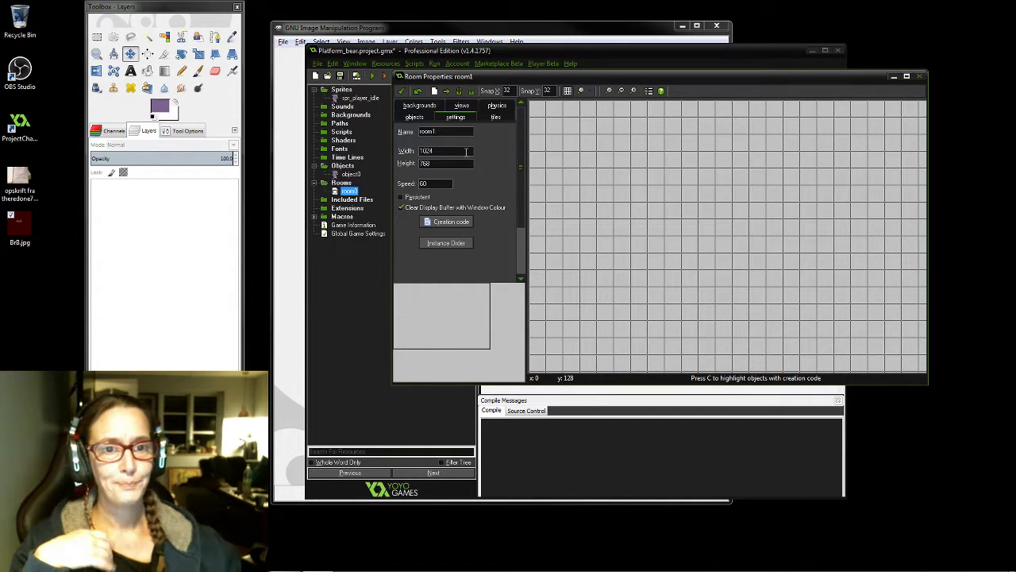
double_click(441, 151)
text(14)
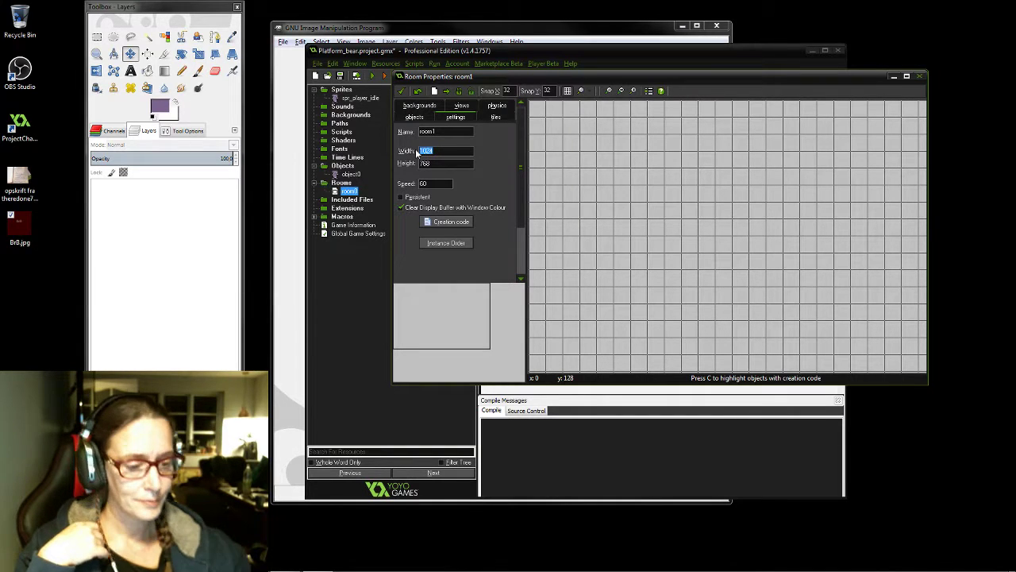
text(00)
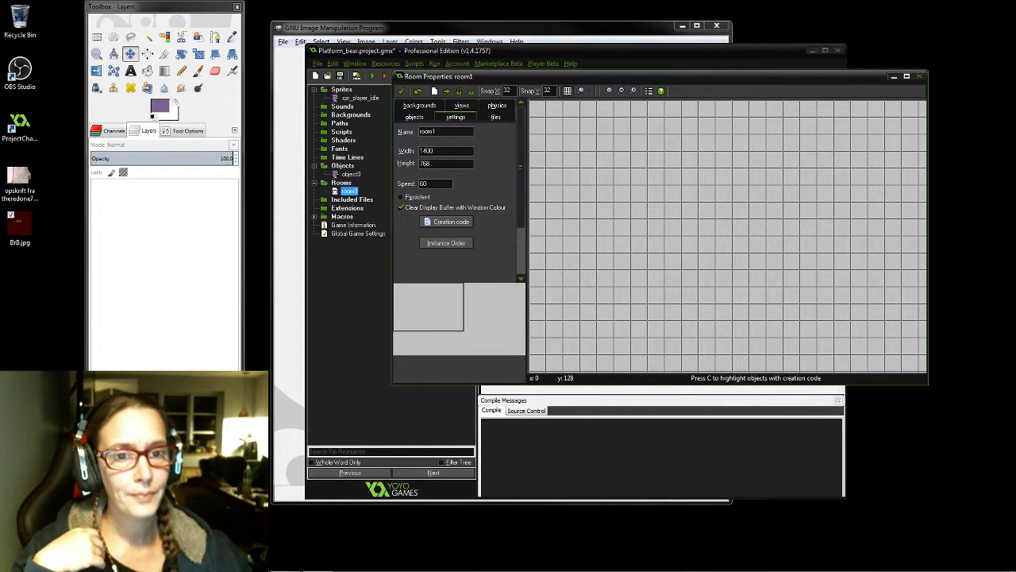
Set room1's width to 1100 and height to 1400, and accept the room properties
double_click(430, 151)
text(1100)
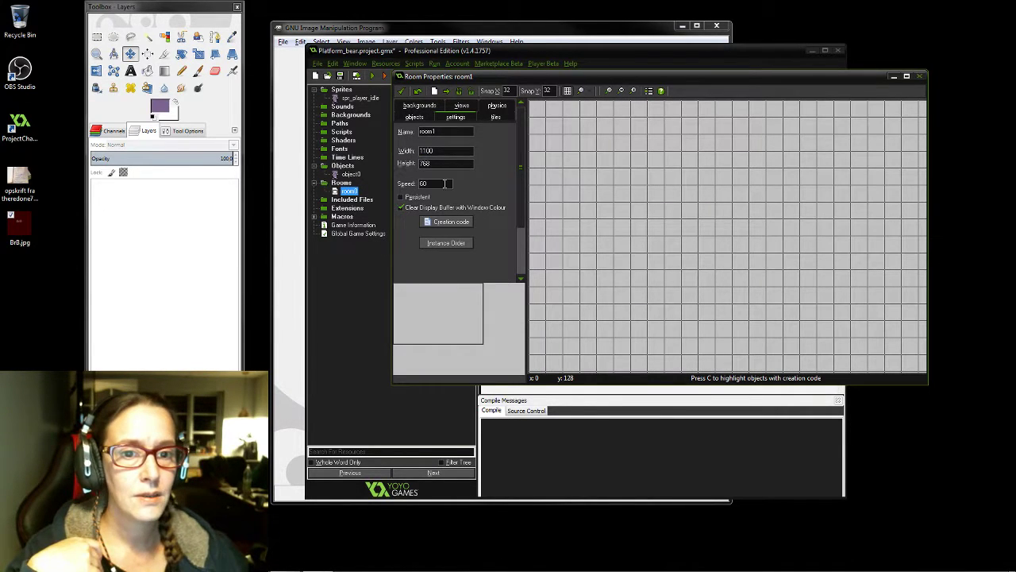
key(Tab)
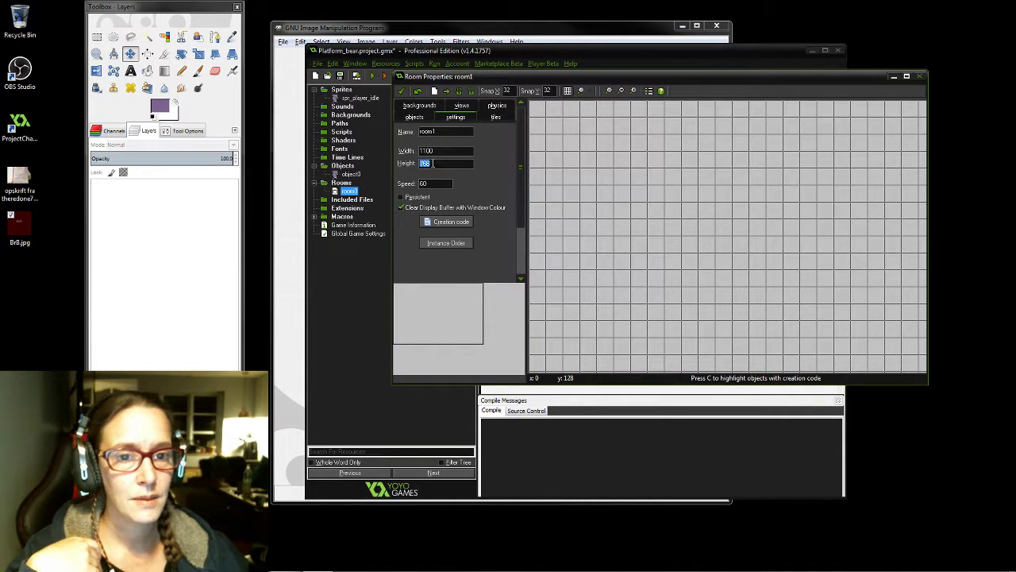
text(1400)
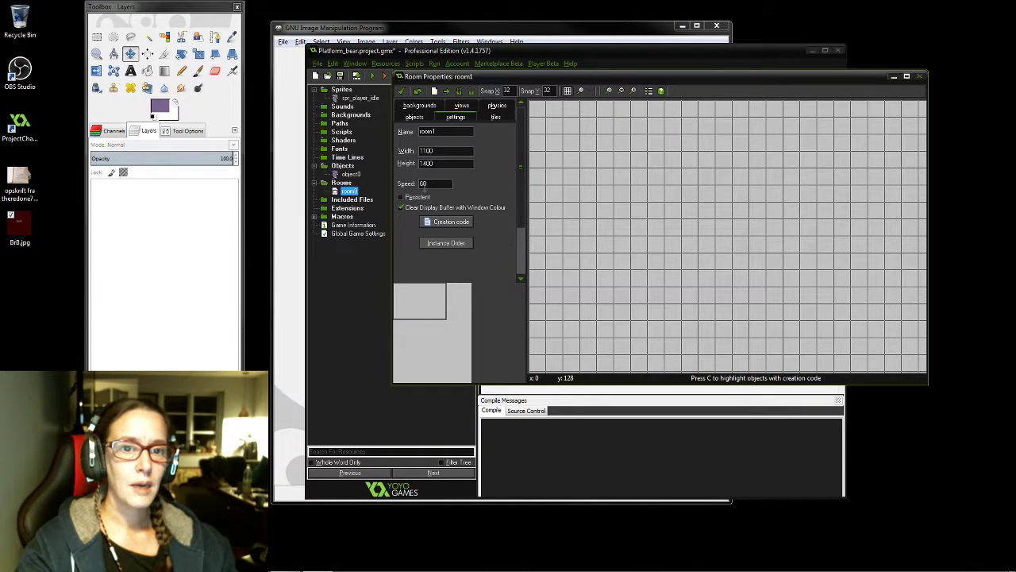
click(401, 90)
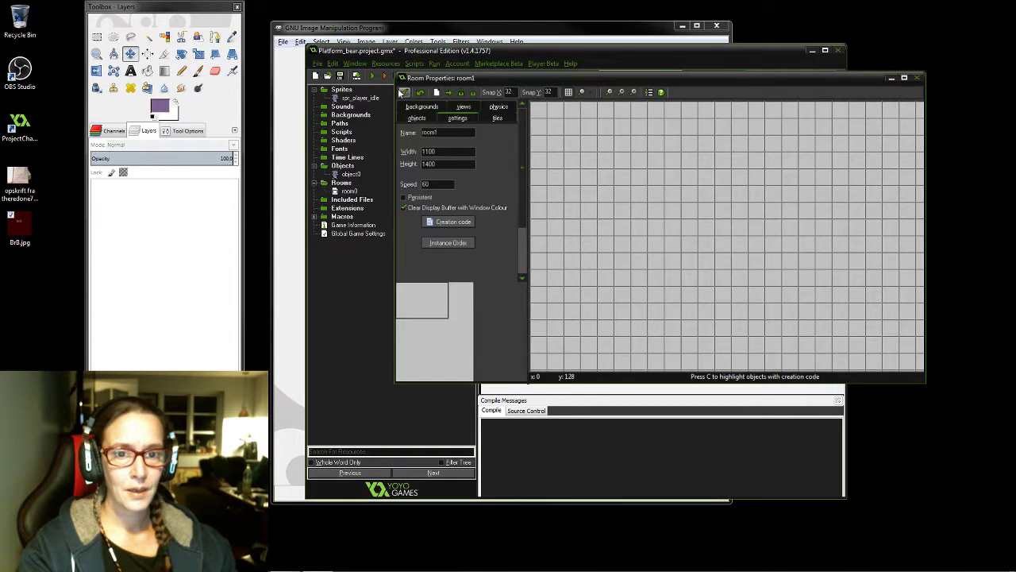
Open object0's properties and add a regular Step event
double_click(350, 175)
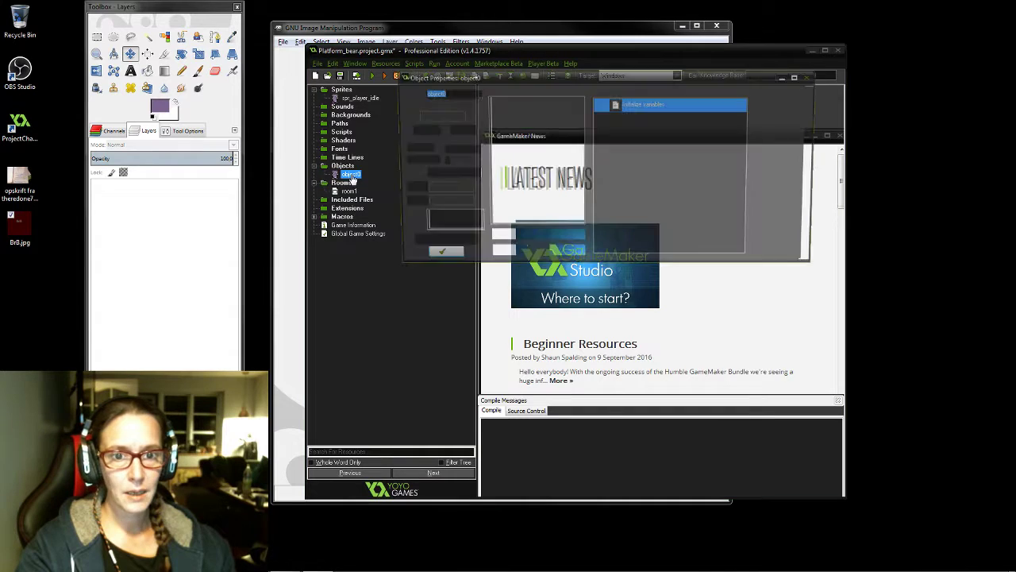
click(534, 238)
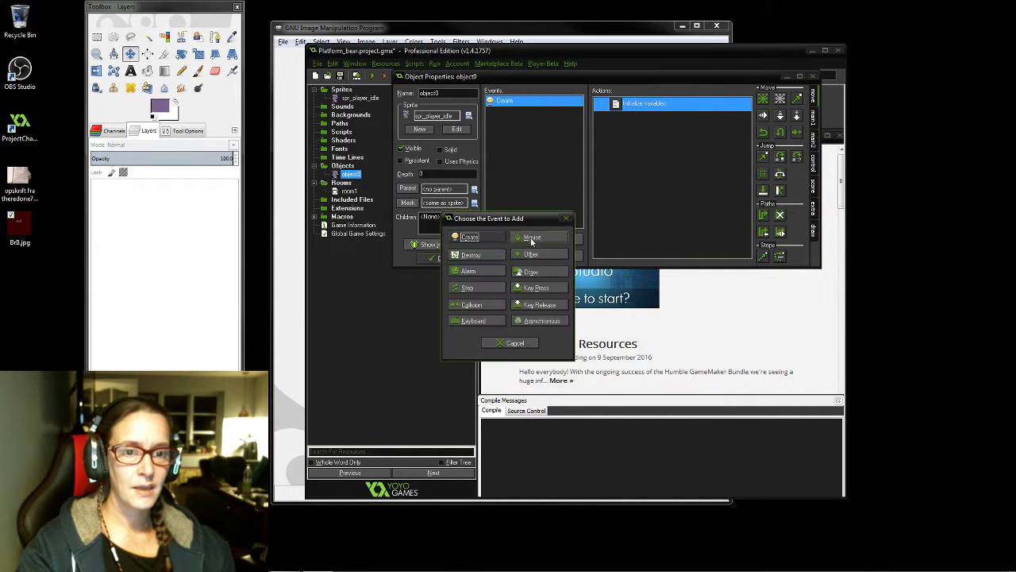
click(477, 291)
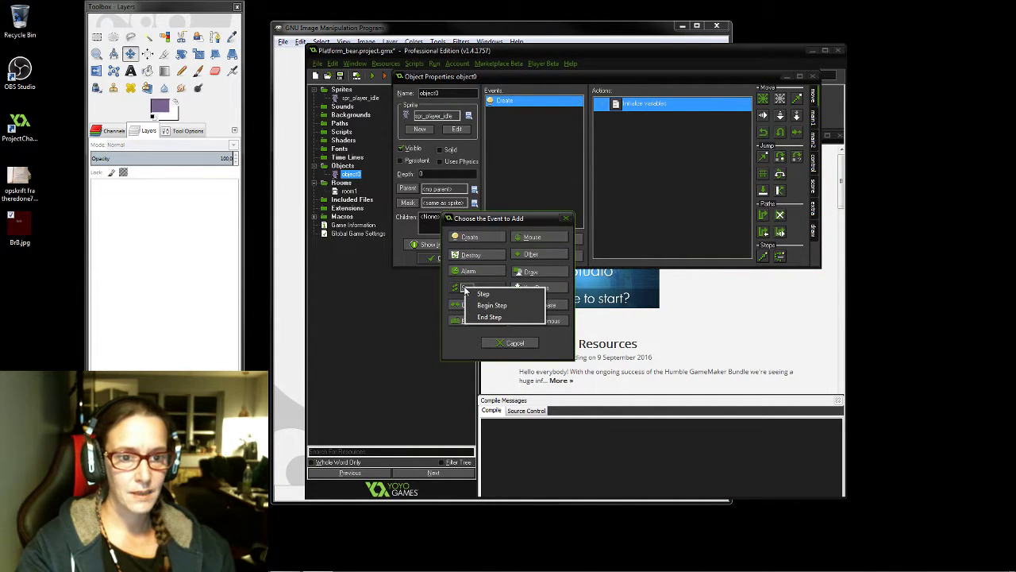
click(484, 295)
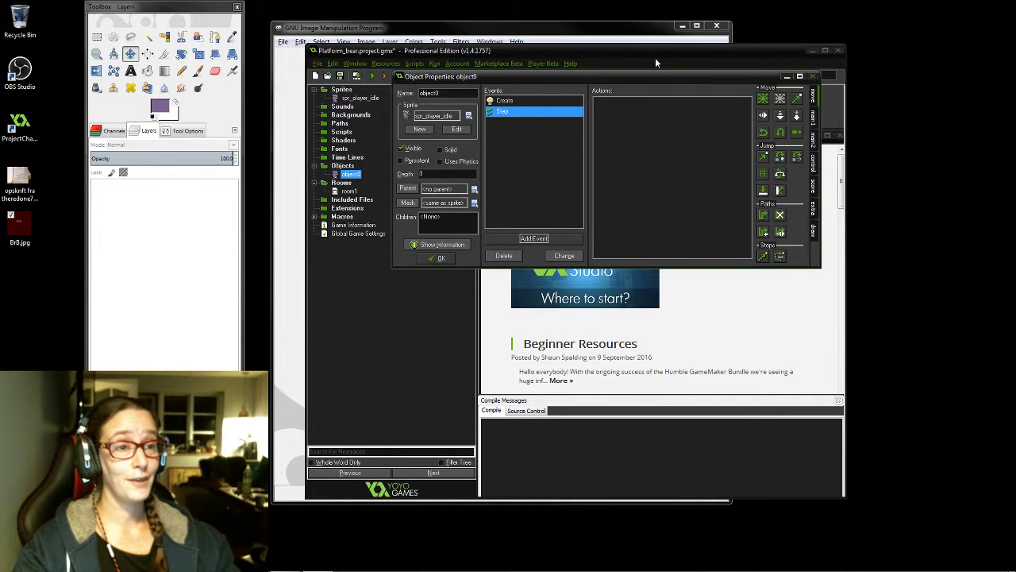
Add an "Execute a piece of code" action to object0's Step event and move its code editor clear of the event list
click(812, 165)
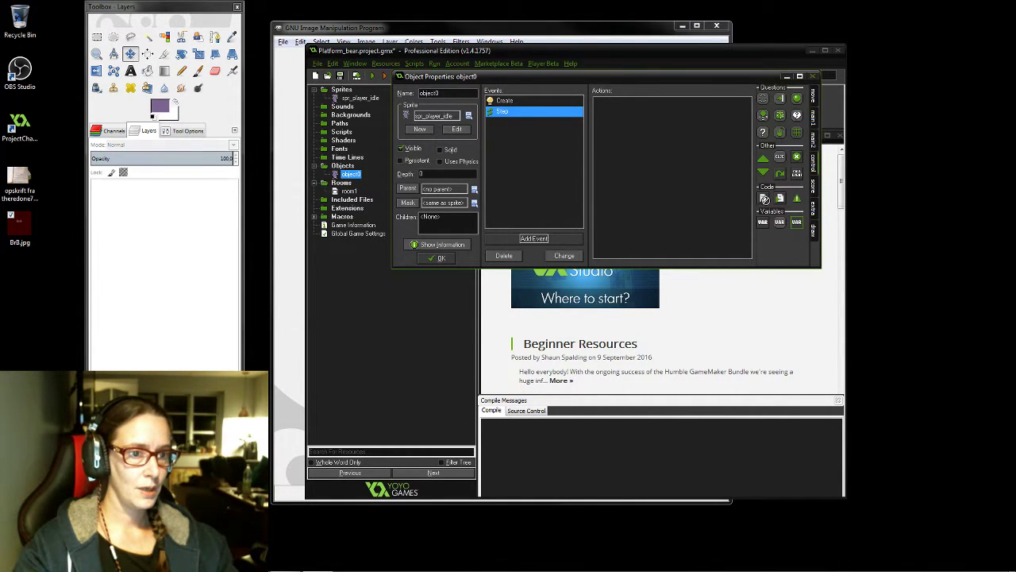
drag(764, 199, 614, 127)
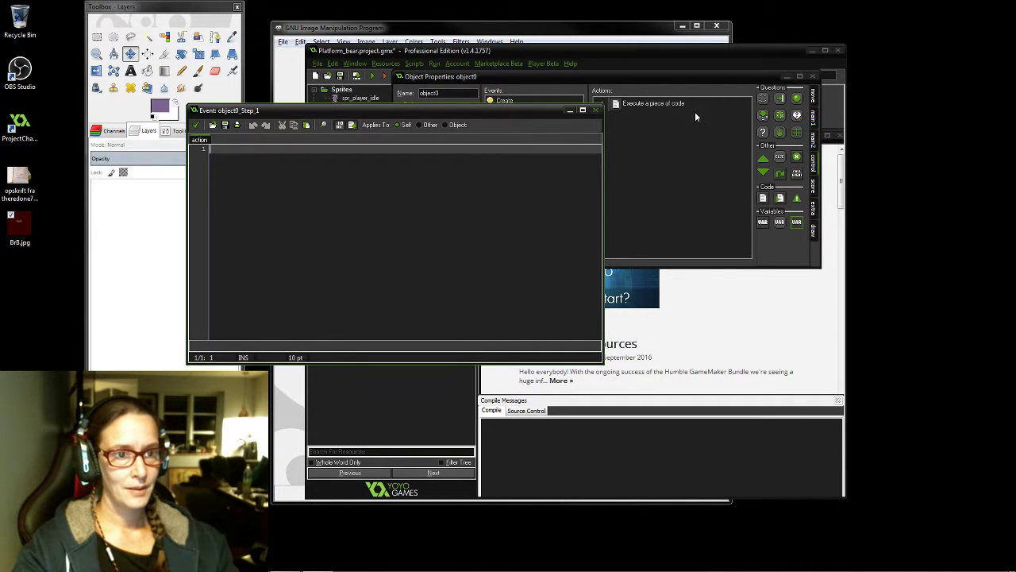
drag(510, 111, 527, 152)
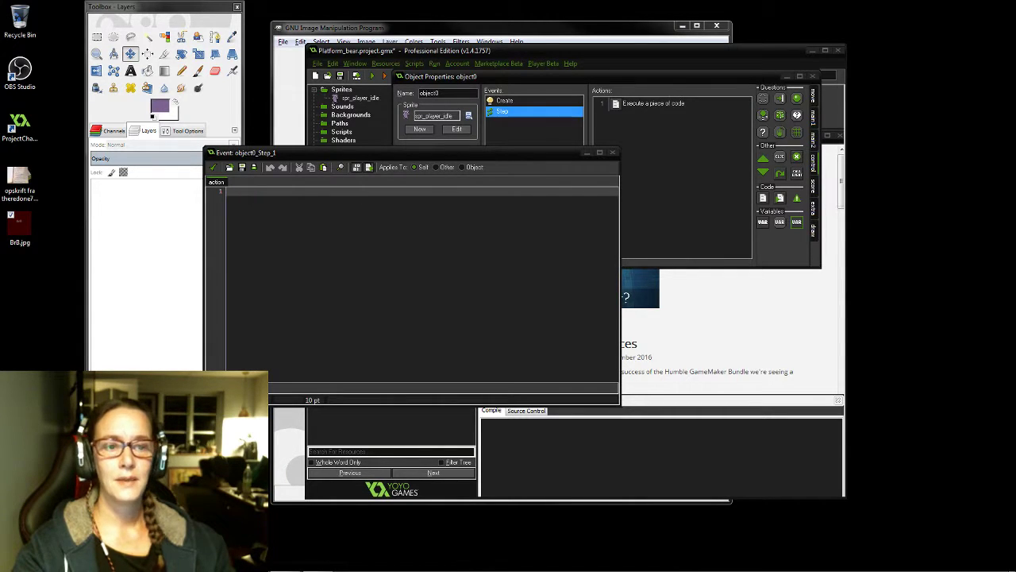
Write the comment "//get player input" as the first line of the Step event code, followed by a new line
click(267, 192)
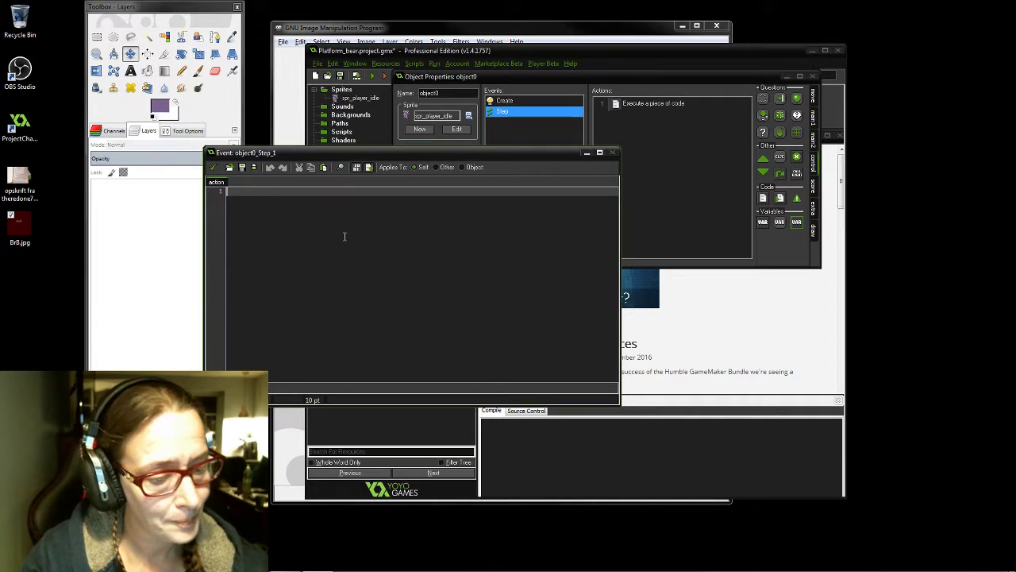
text(//get)
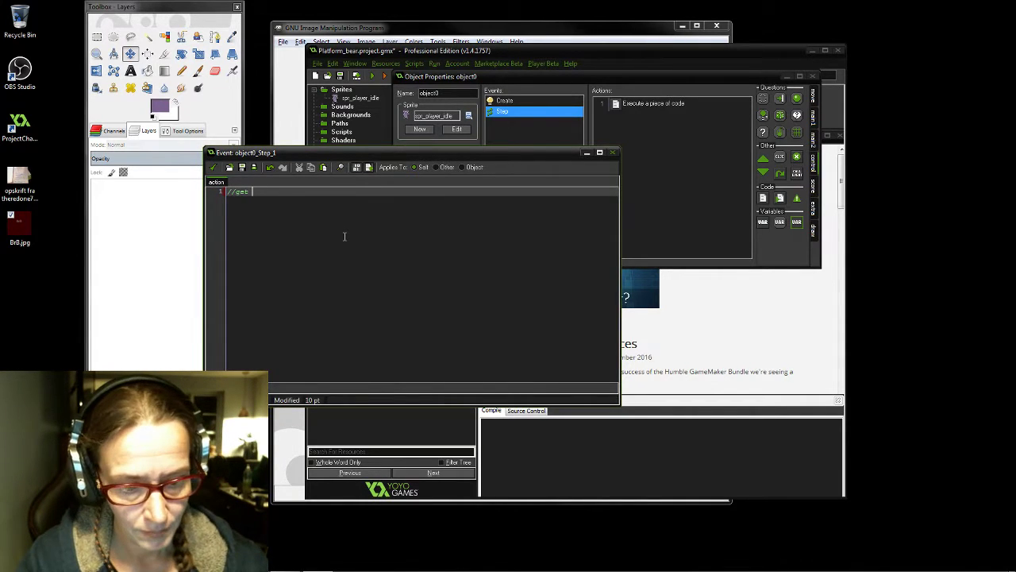
text( player)
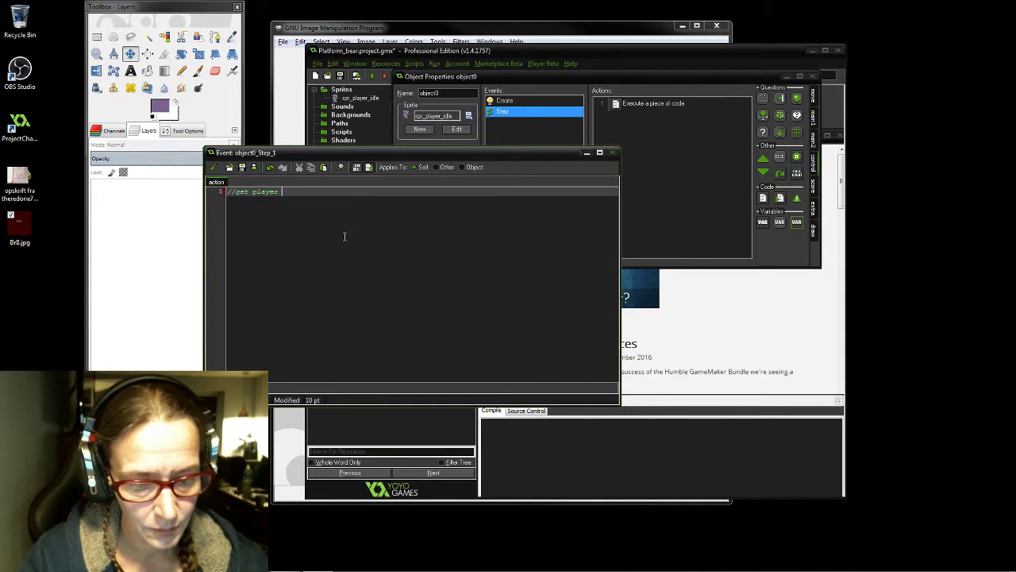
text( input)
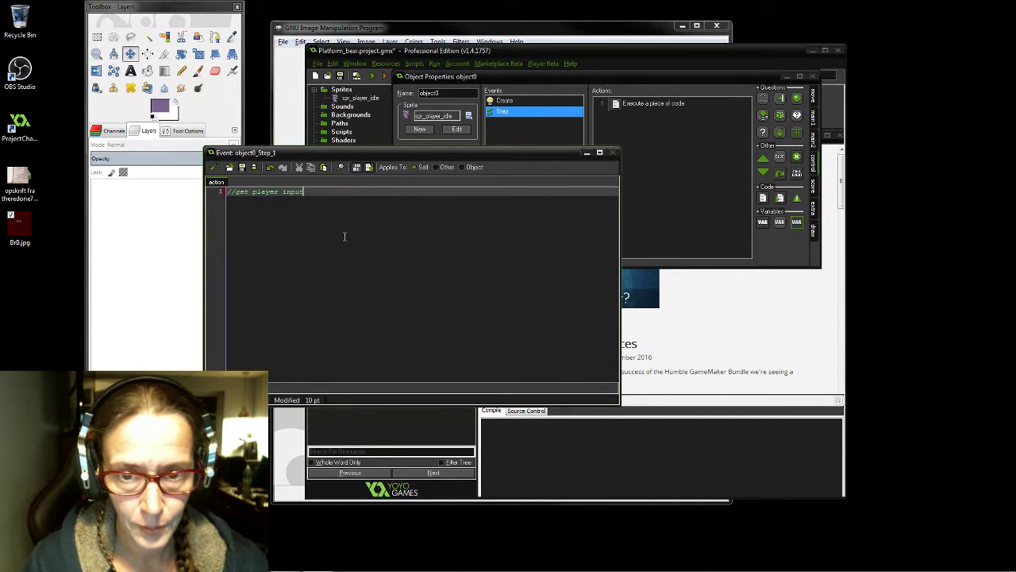
key(Return)
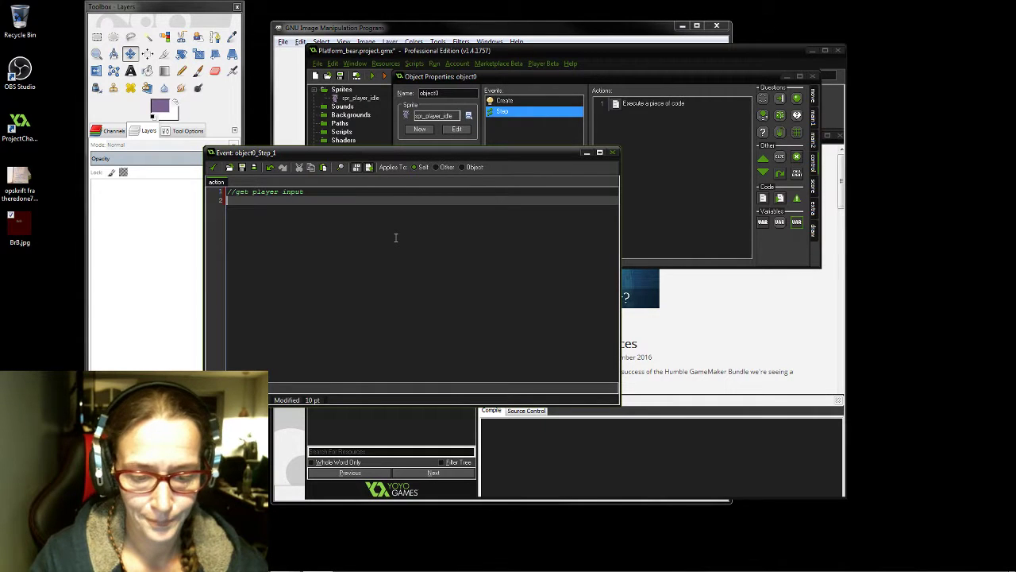
Begin line 2 of the Step event code with the variable assignment "key_right ="
text(key_)
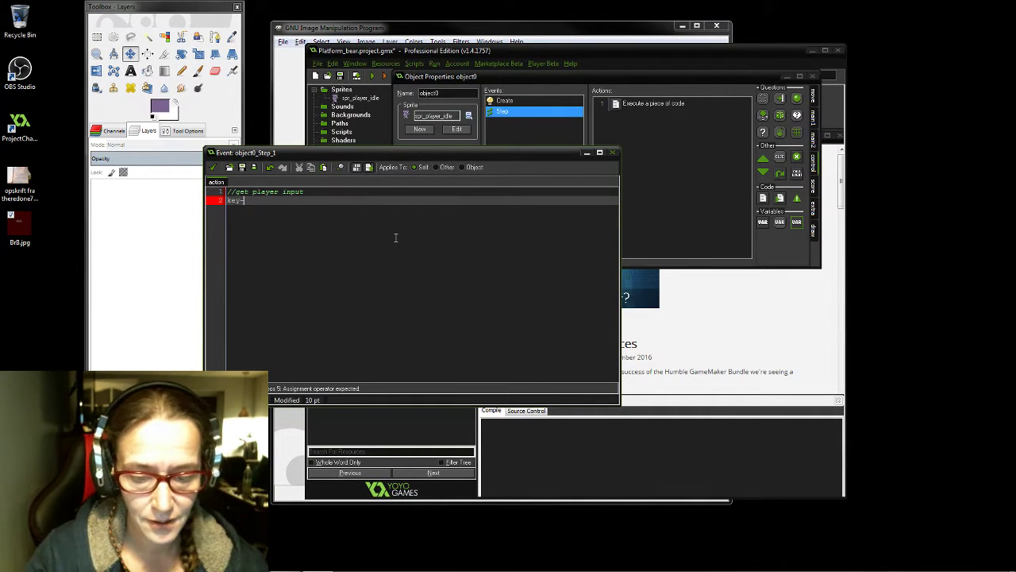
text(Right)
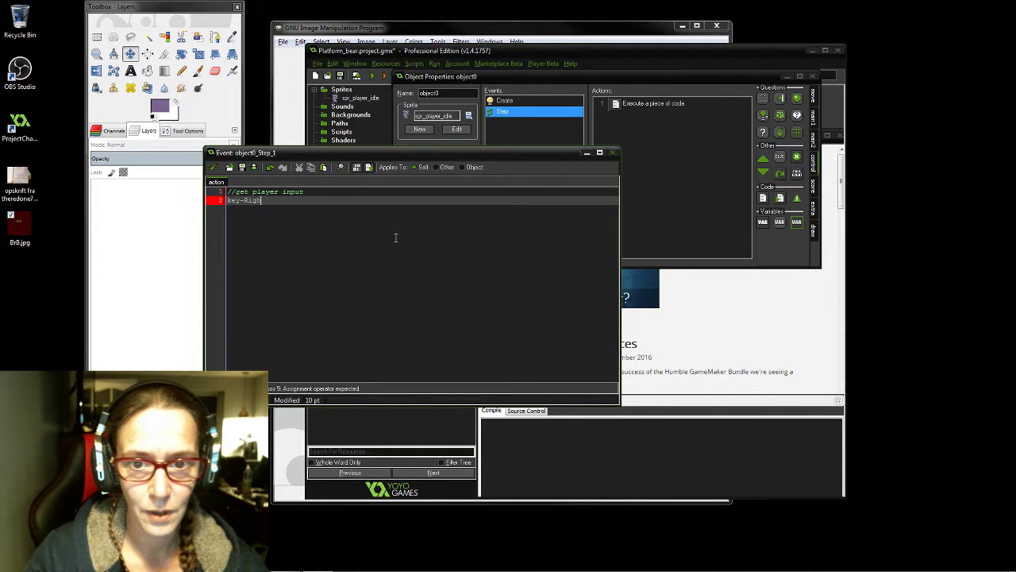
key(BackSpace)
key(BackSpace)
key(BackSpace)
key(BackSpace)
key(BackSpace)
key(BackSpace)
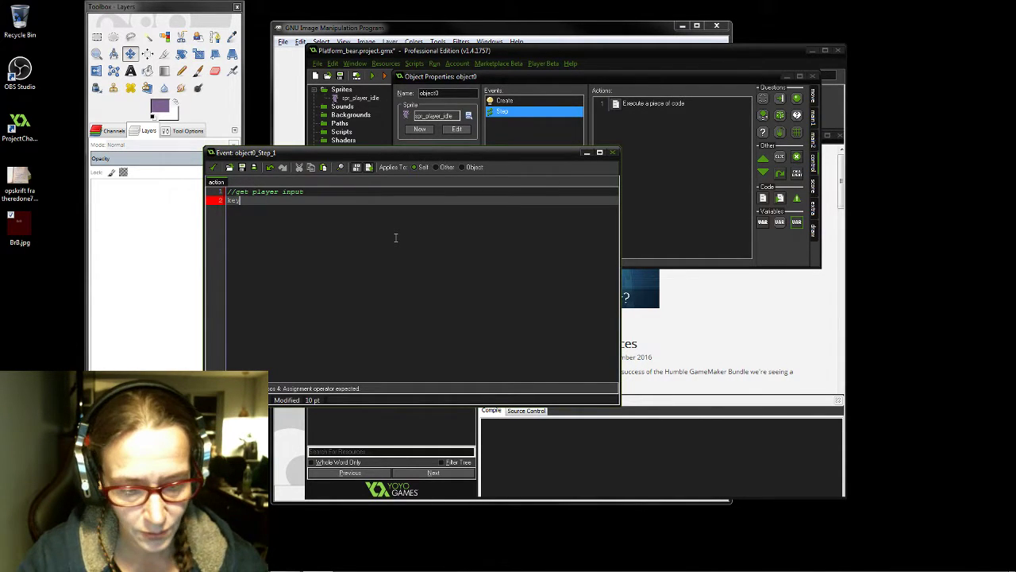
text(_right)
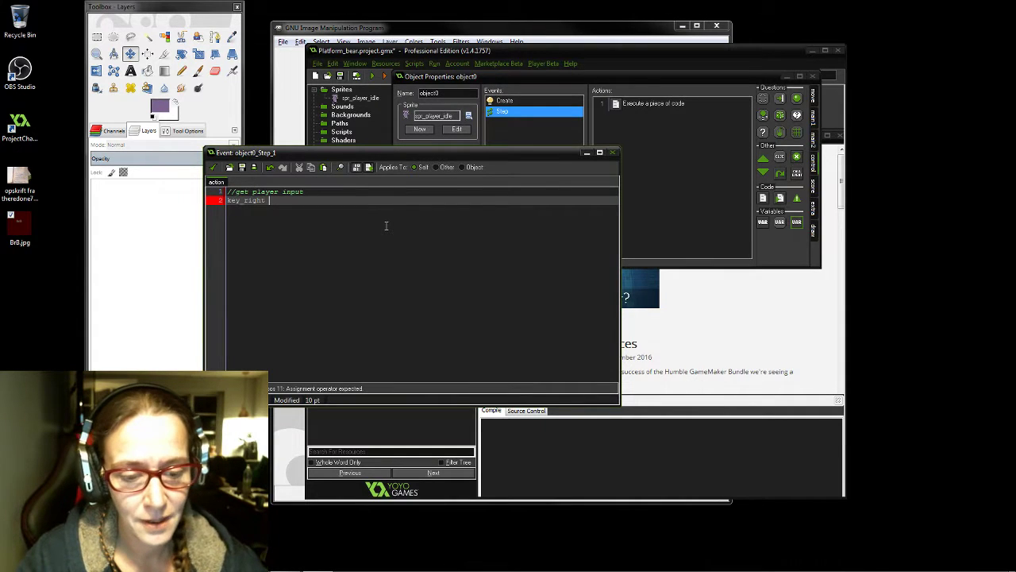
text(=)
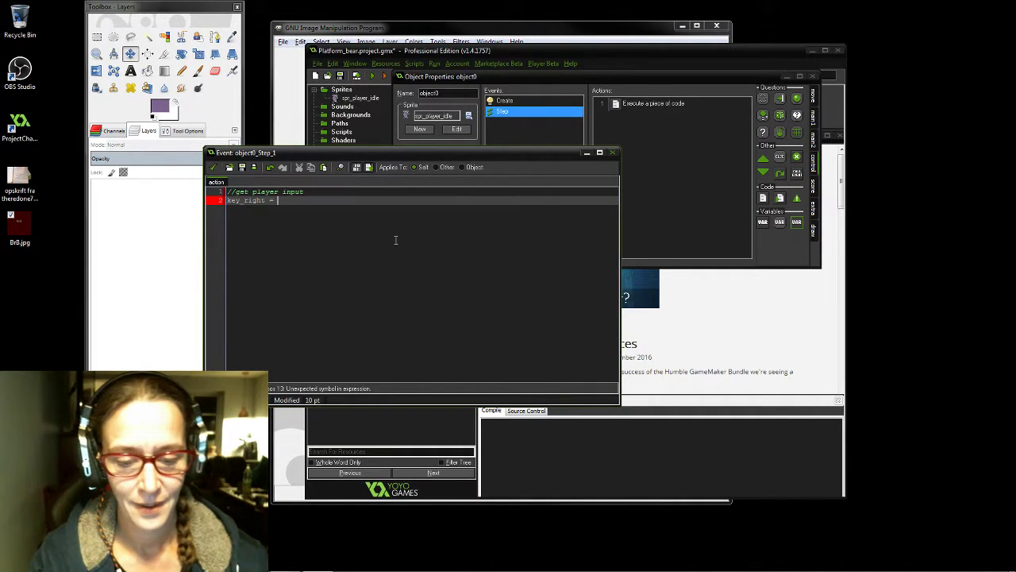
text(check)
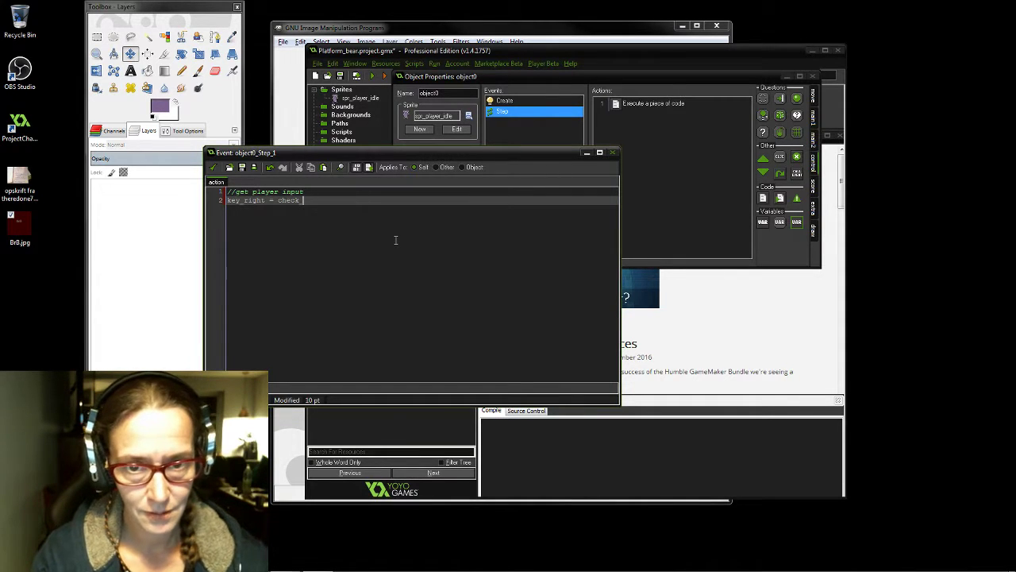
key(BackSpace)
key(BackSpace)
key(BackSpace)
key(BackSpace)
key(BackSpace)
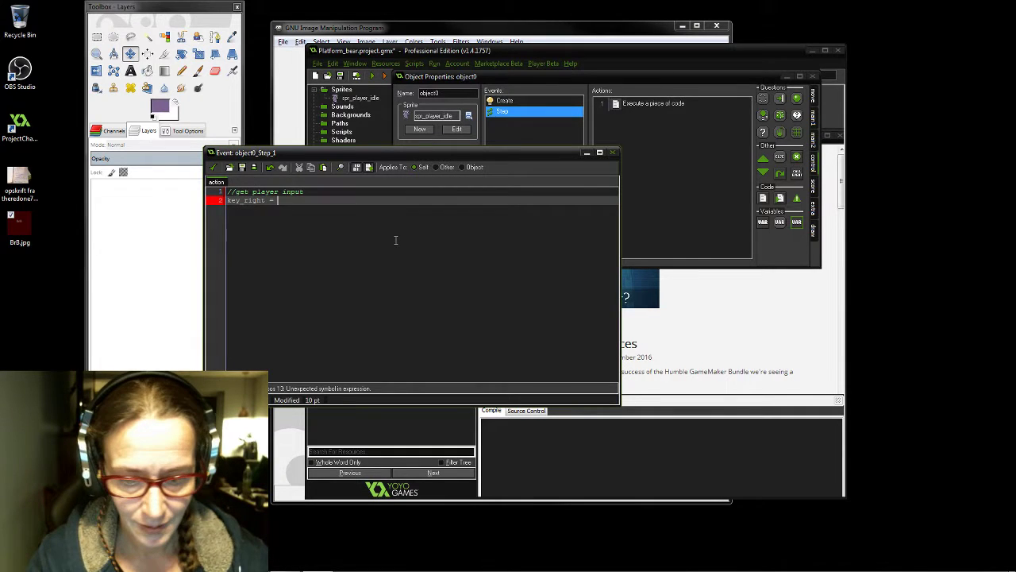
Complete the key_right assignment with the function call keyboard_check(vk_right)
text(keyboa)
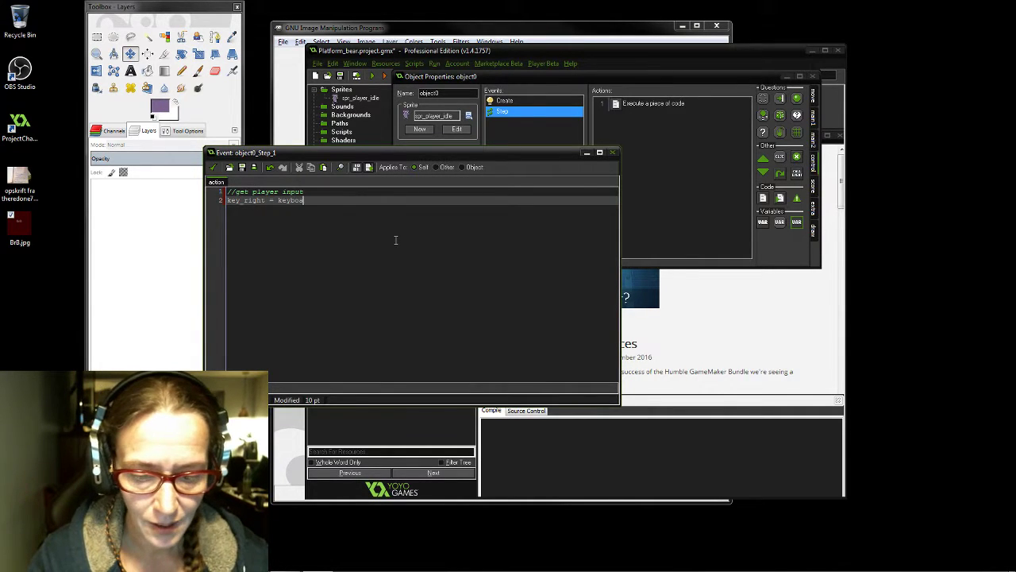
text(rd)
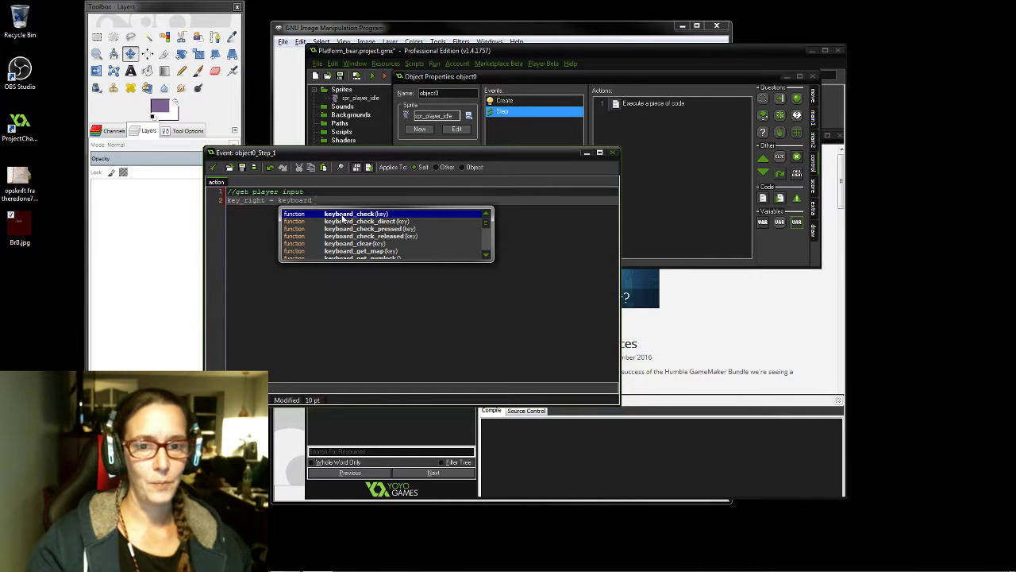
double_click(343, 214)
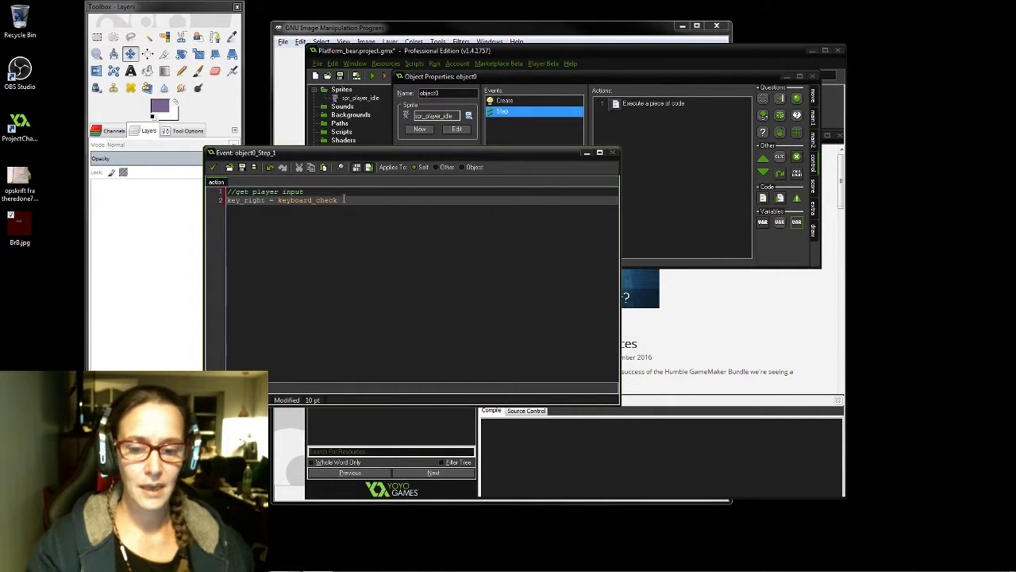
text(())
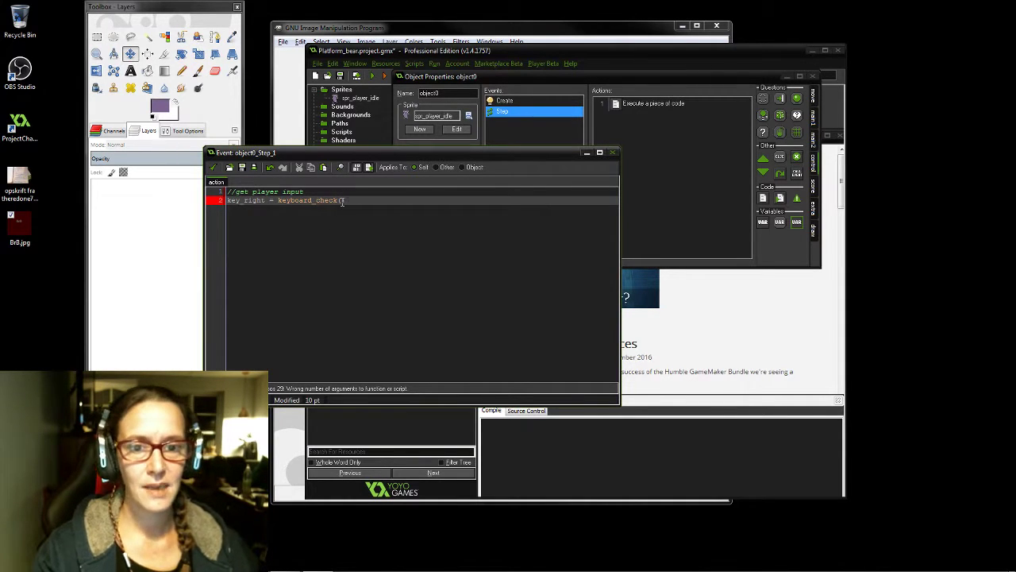
key(Left)
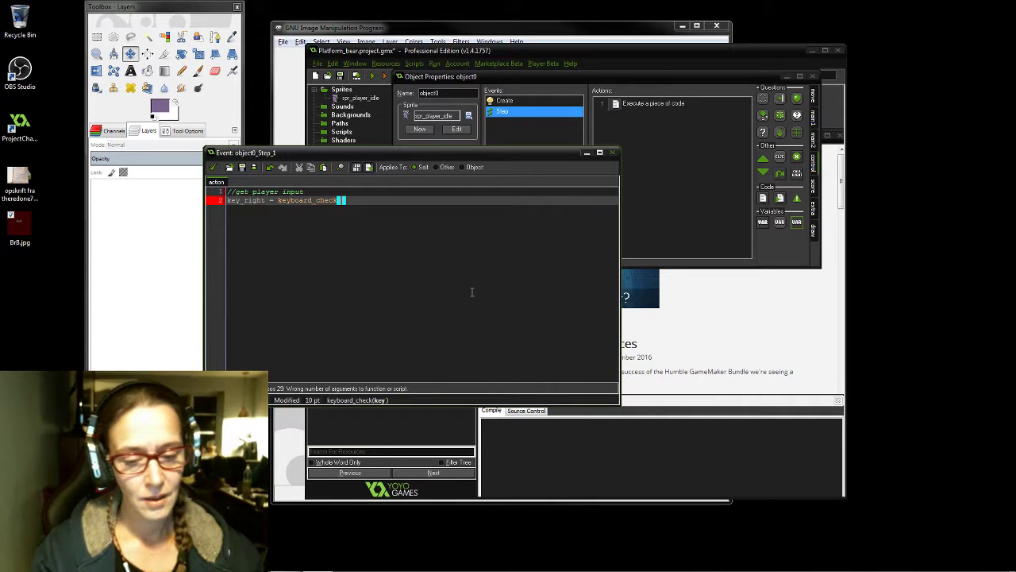
text(vk)
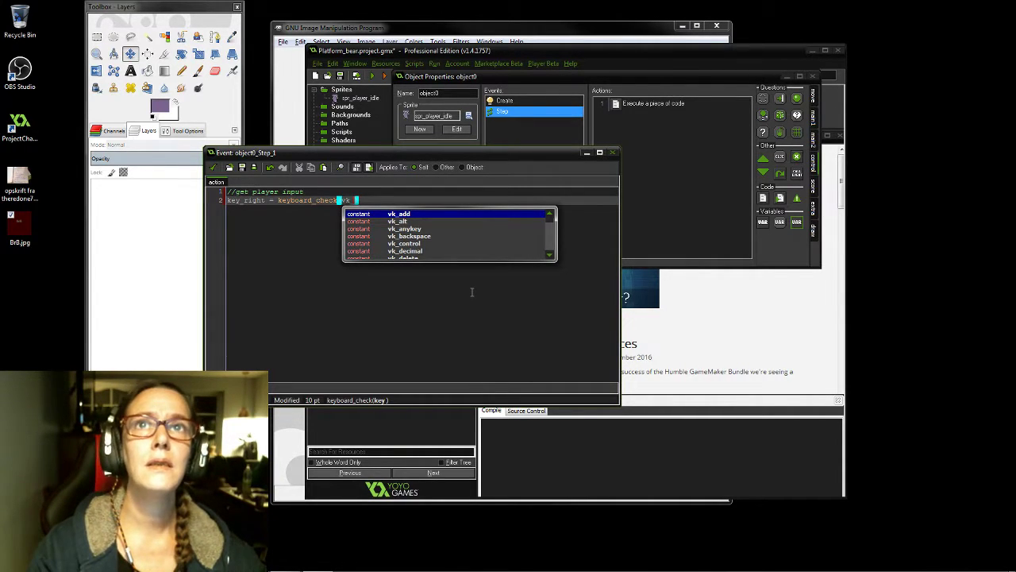
text(right)
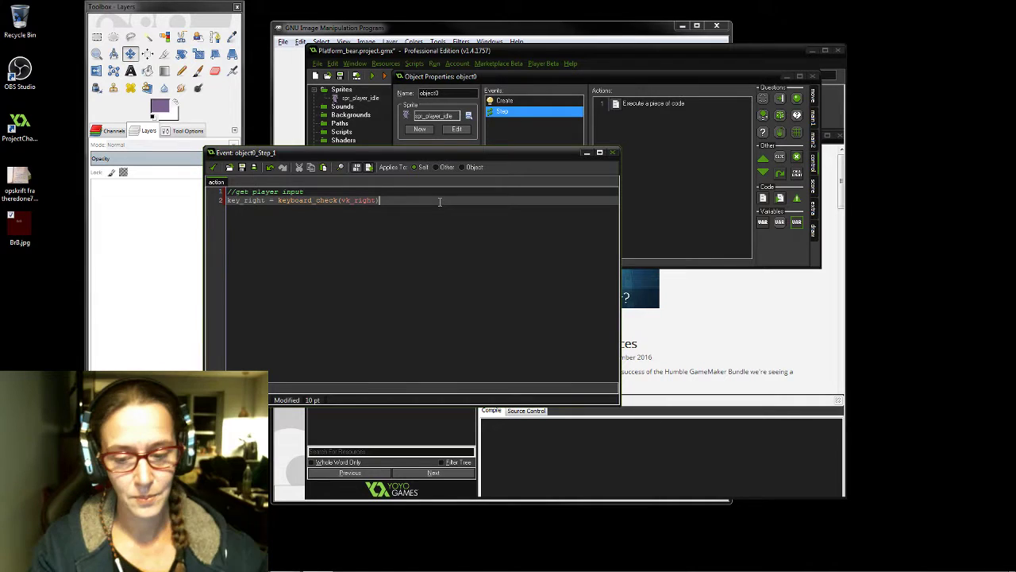
Add the comment "//returns either a 0 or 1" after the key_right assignment, followed by a new line
text(//r)
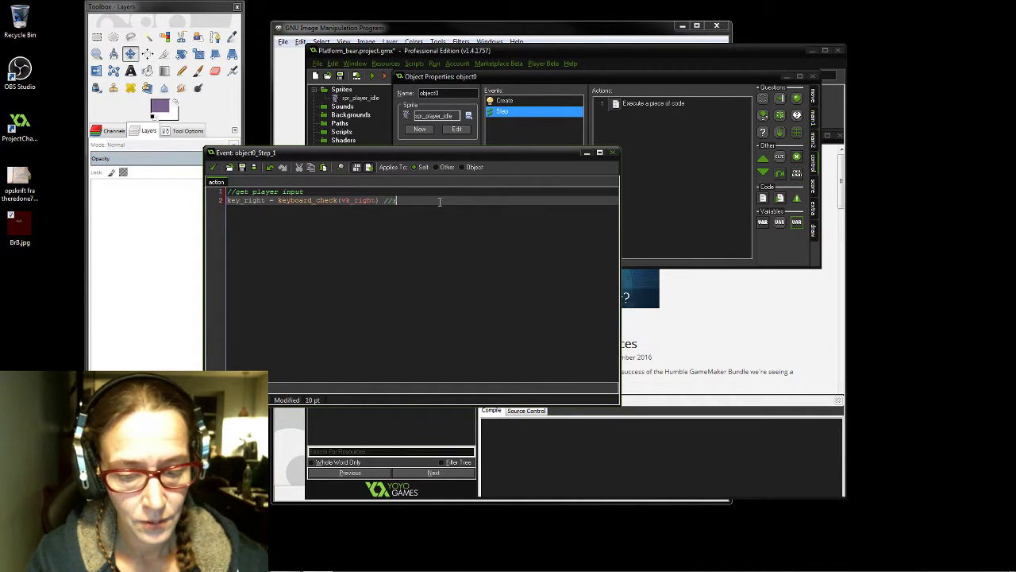
text(eturns e)
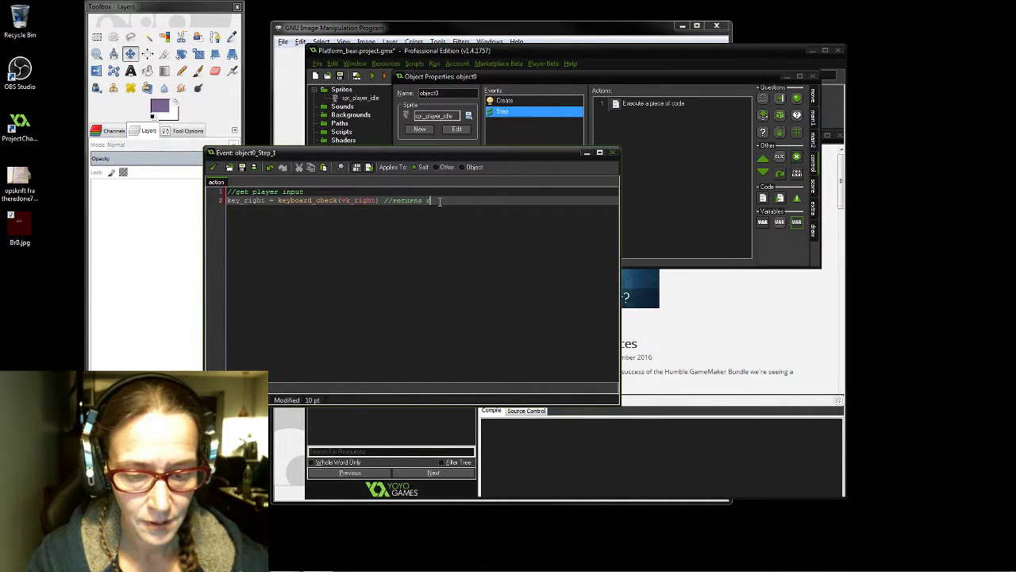
text(ither a 0 or)
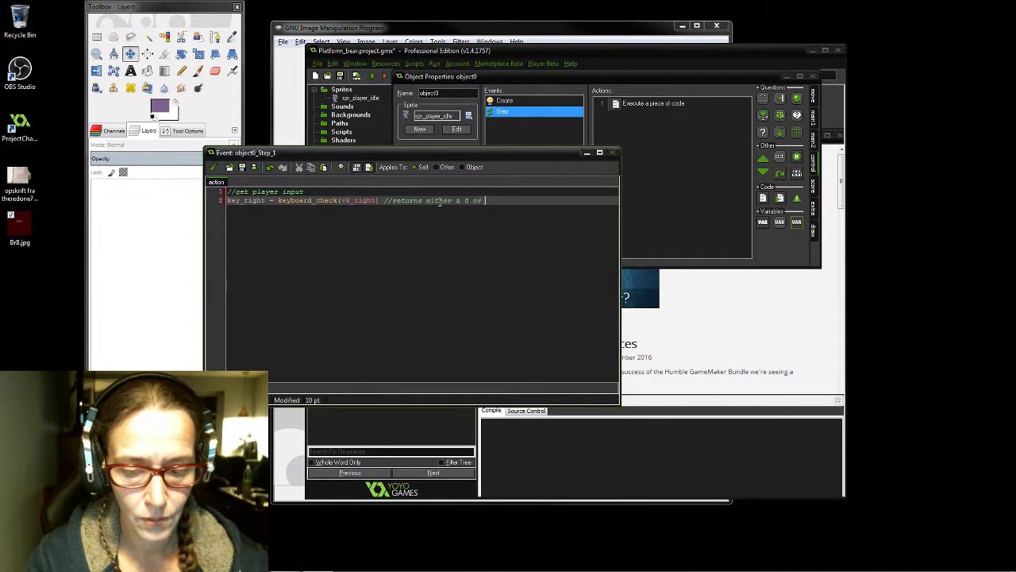
text(1)
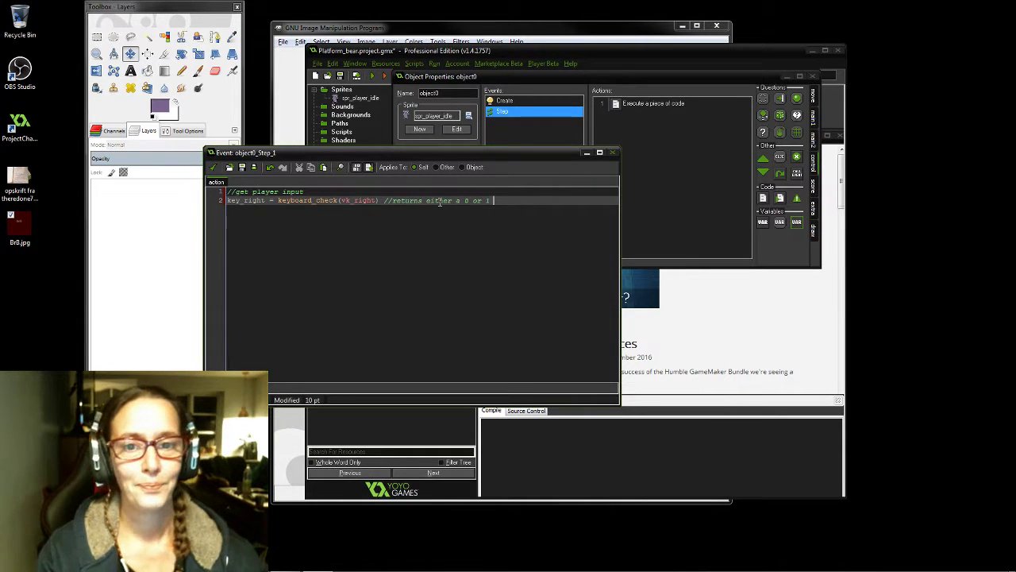
key(Return)
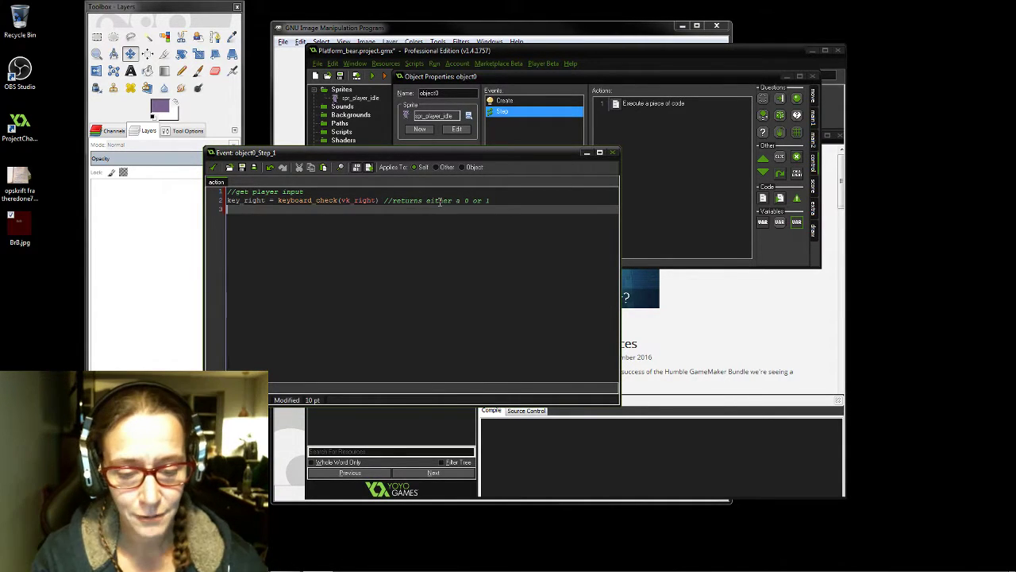
On line 3, write "key_left = keyboard_check(" to start the left-key check
text(key_)
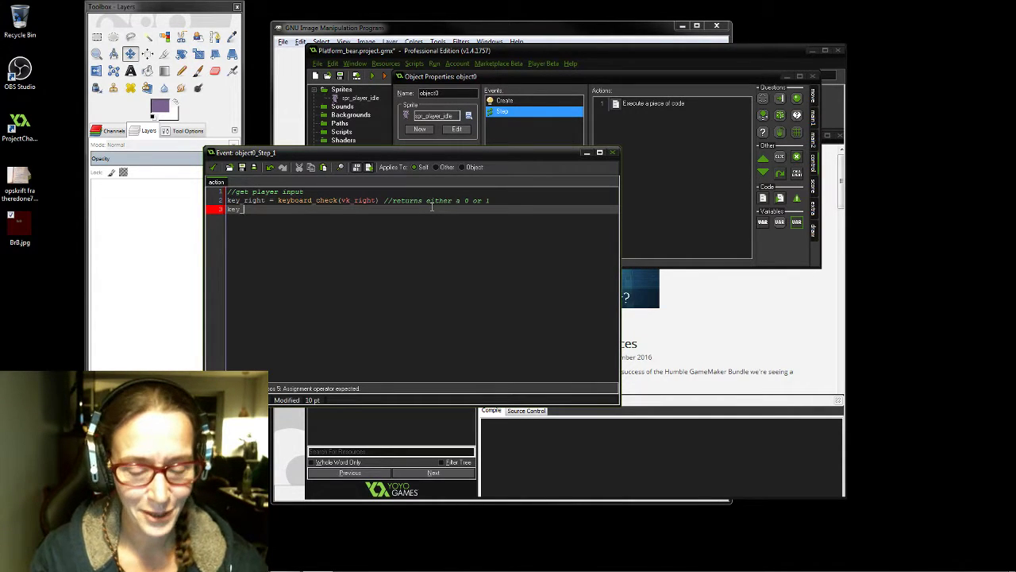
text( left )
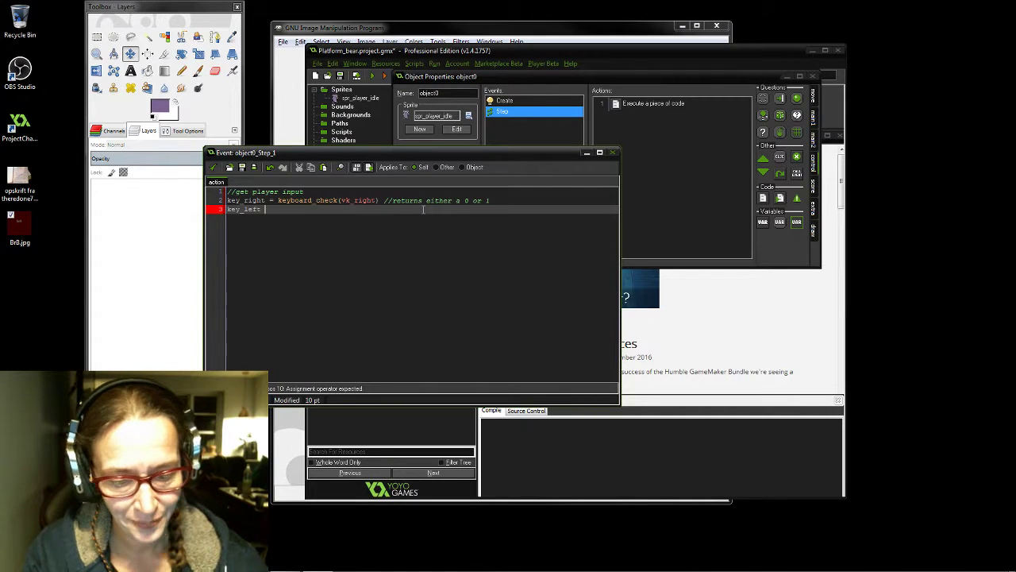
text(= k)
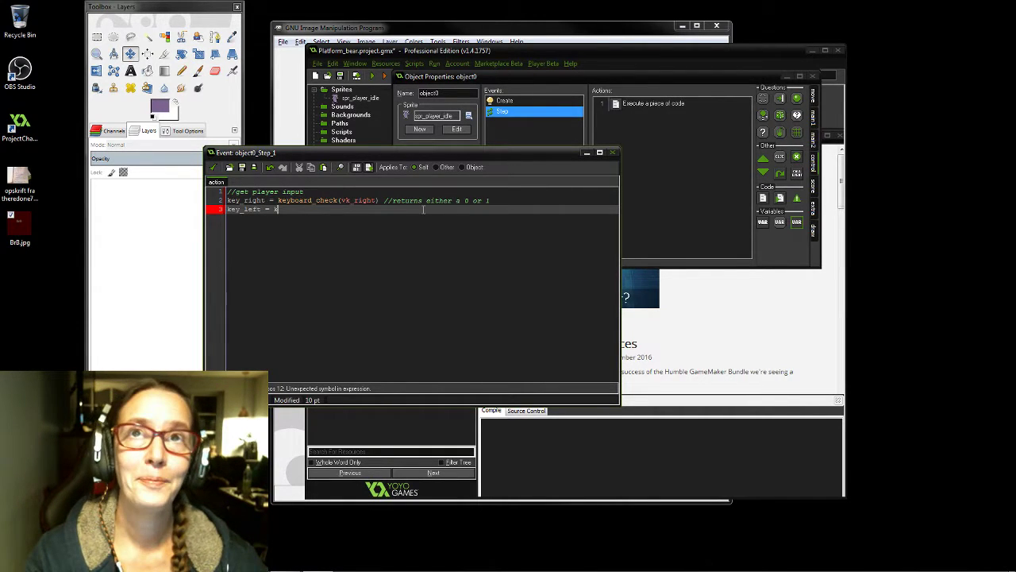
text(e)
text(yboard)
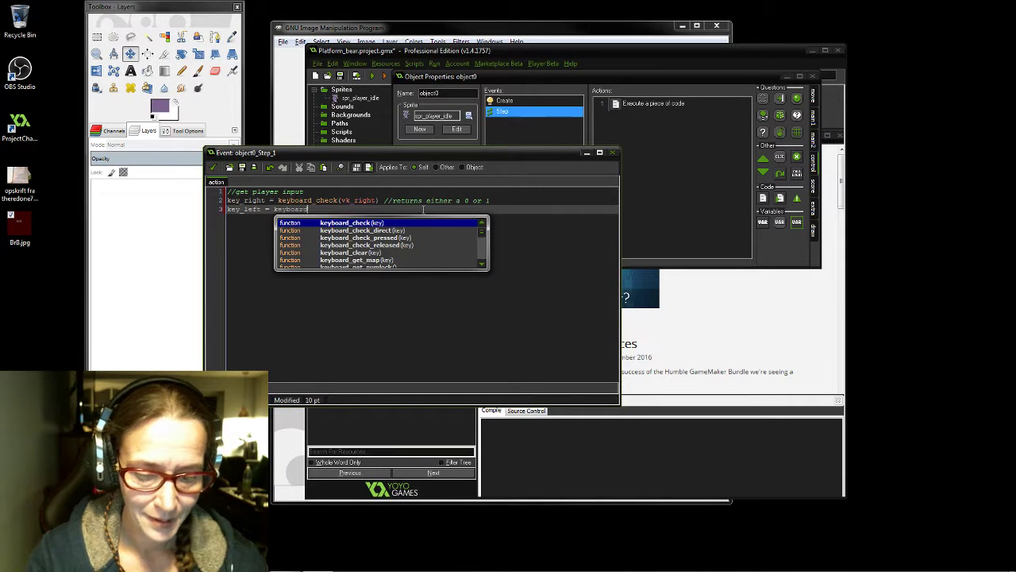
key(Escape)
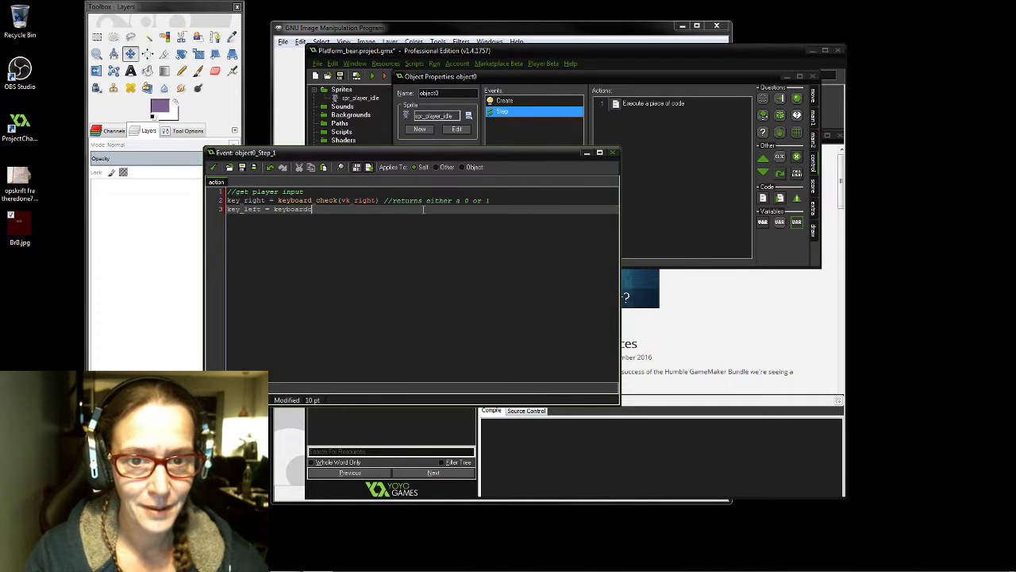
key(BackSpace)
key(BackSpace)
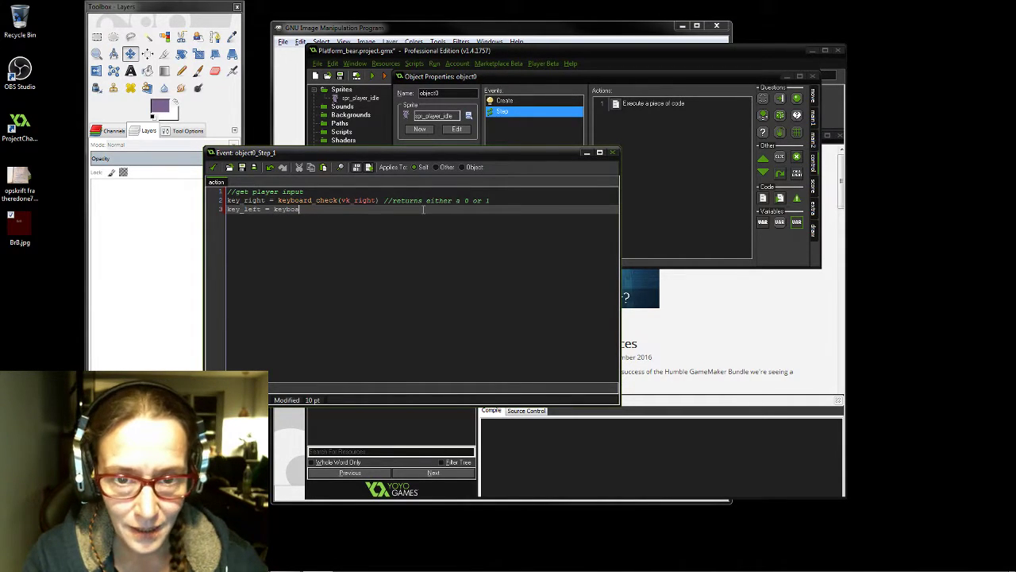
text(rd_)
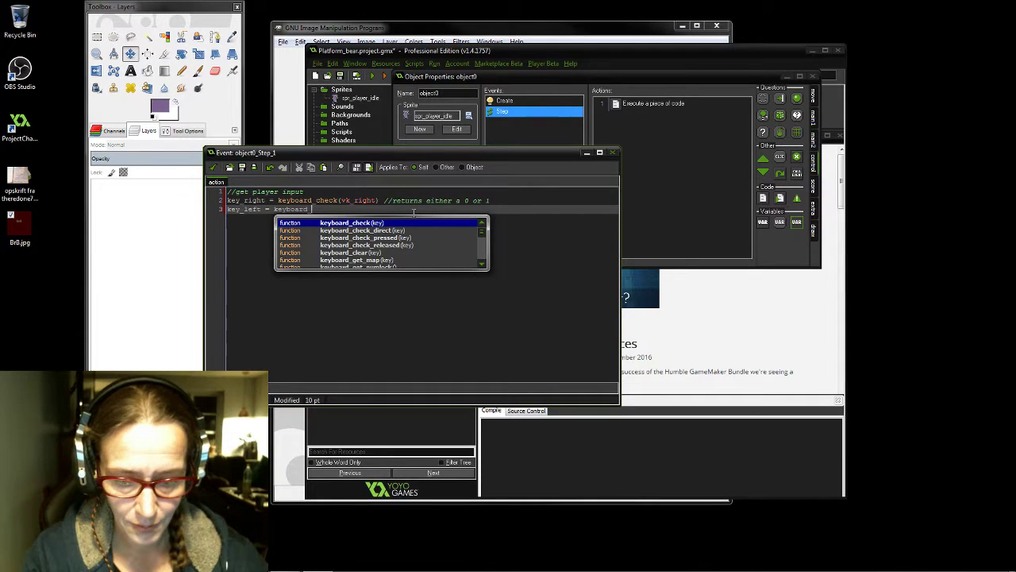
text(check)
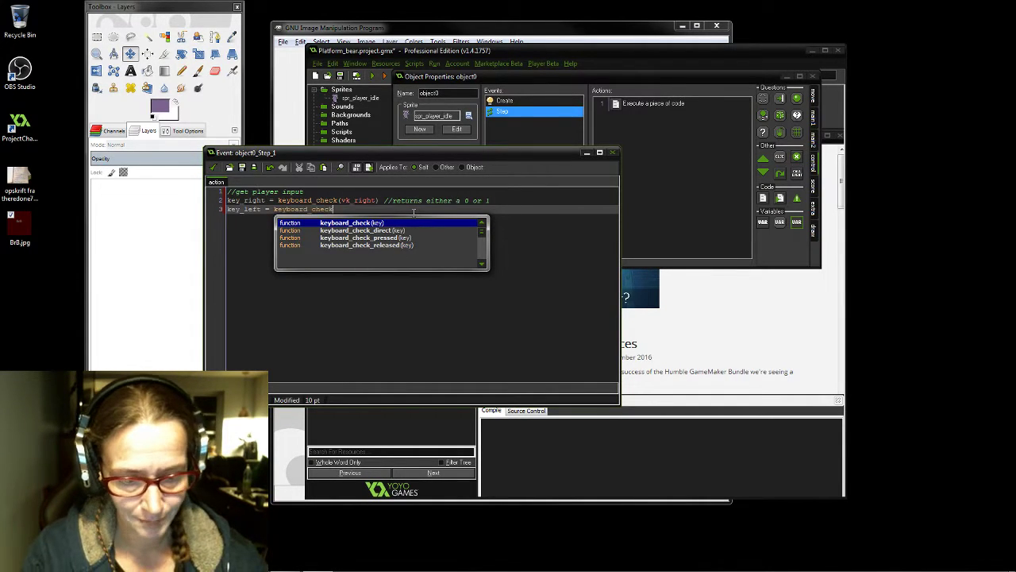
key(Escape)
text(()
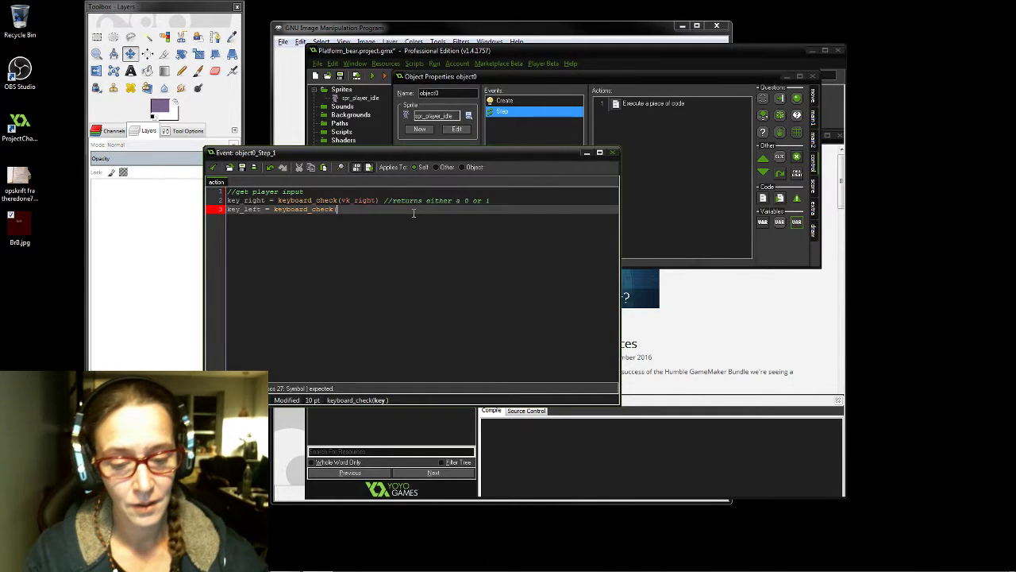
Give the key_left check the constant vk_left as its argument and close the parenthesis
text(vk_)
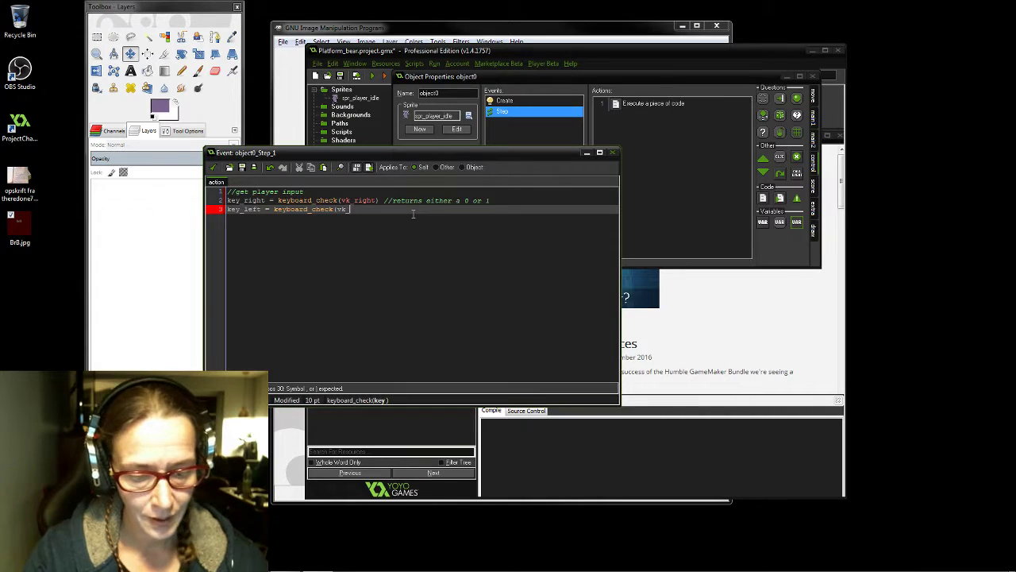
text(lef)
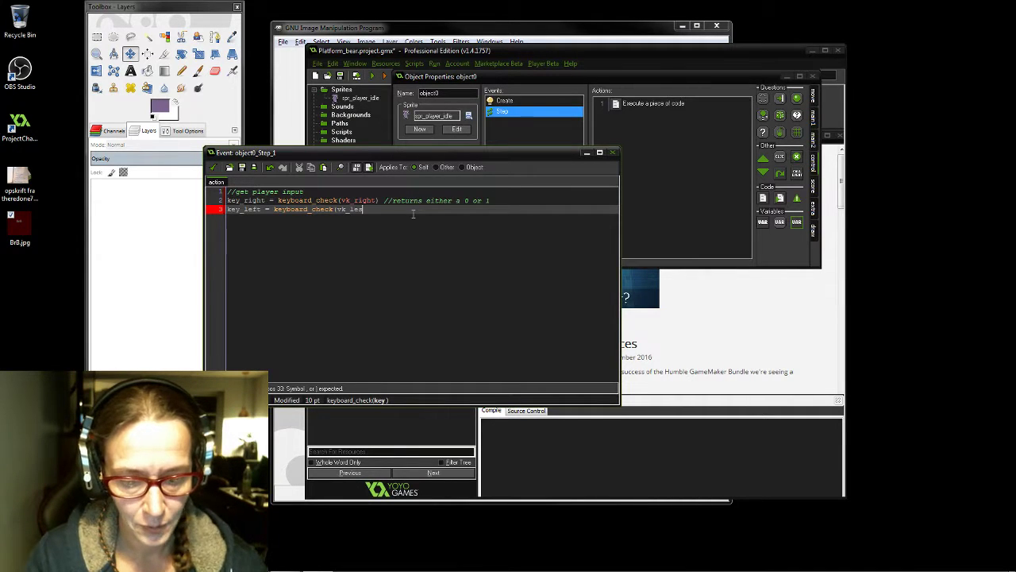
text(t)
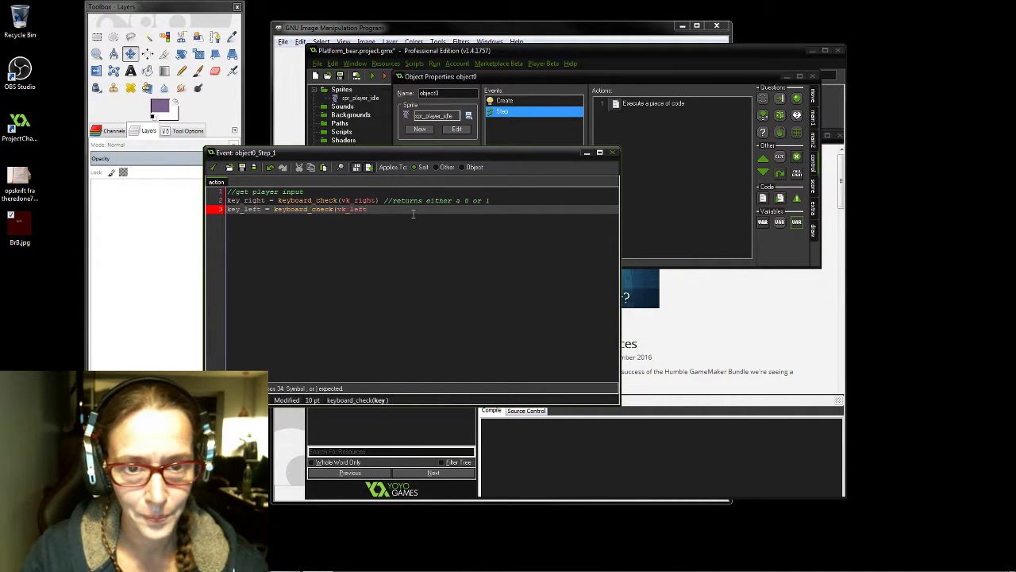
text()))
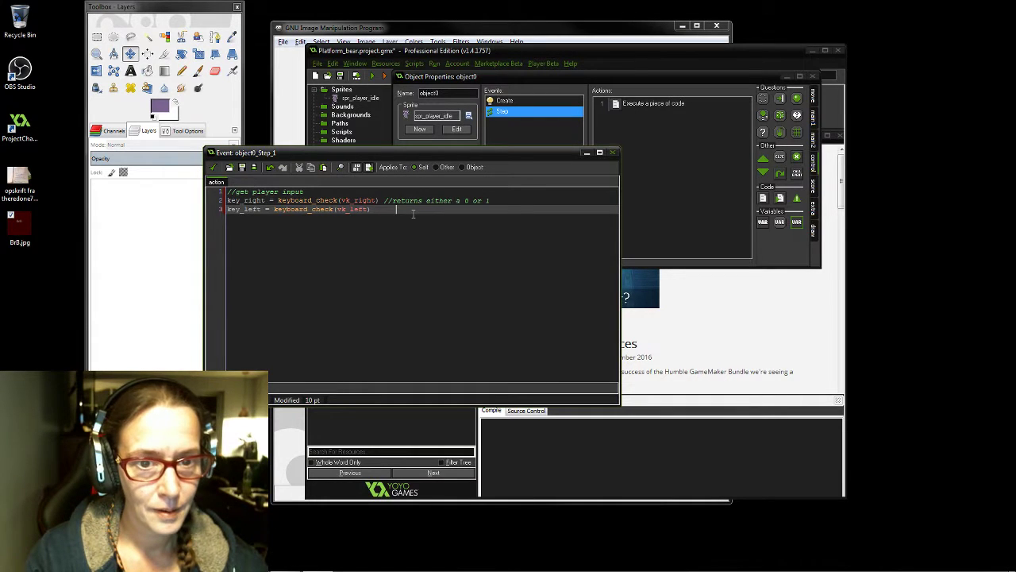
Indent the key_right comment by one more tab and start an aligned "//retur" comment after the key_left check
key(Up)
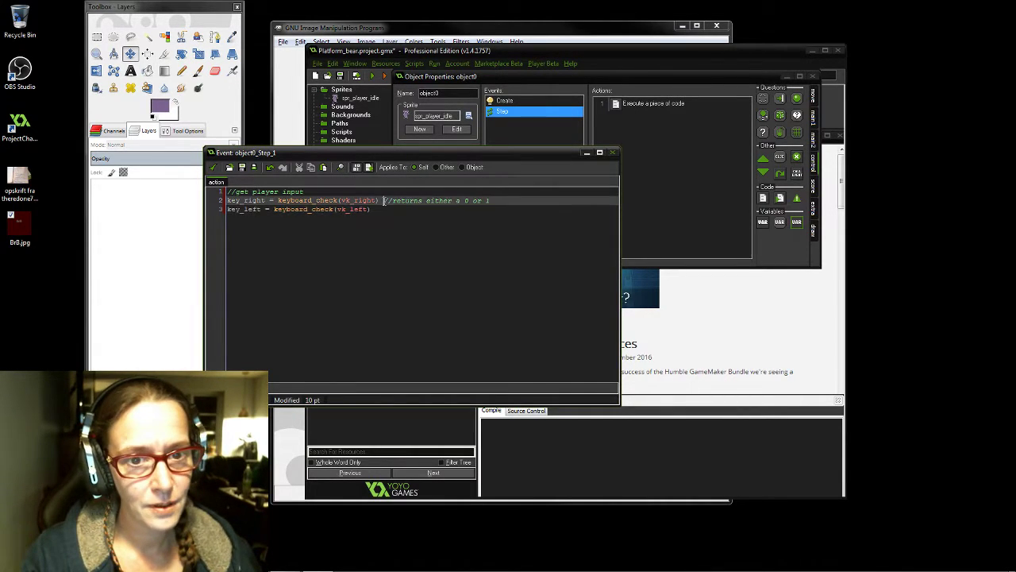
key(Tab)
key(Down)
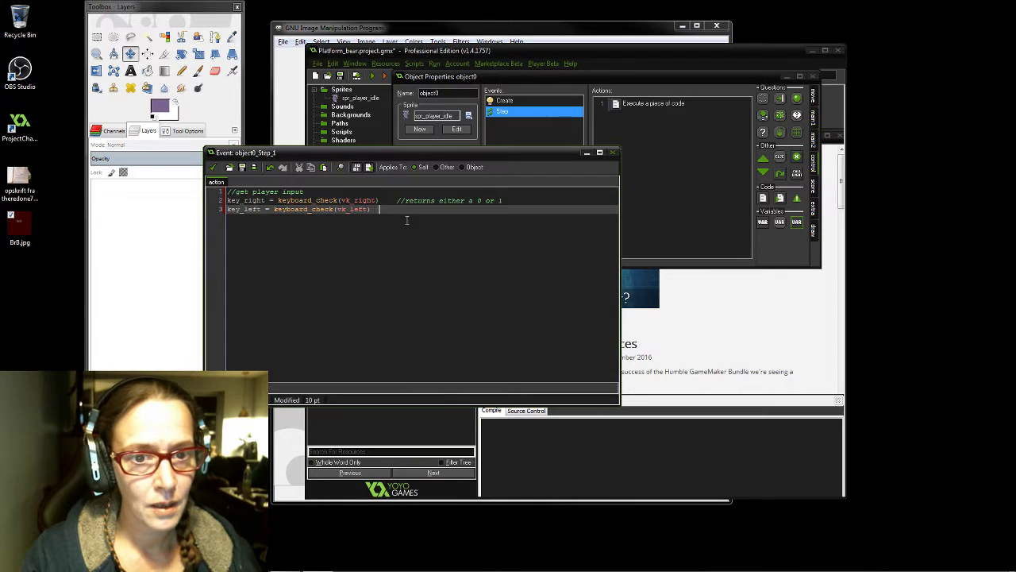
key(Tab)
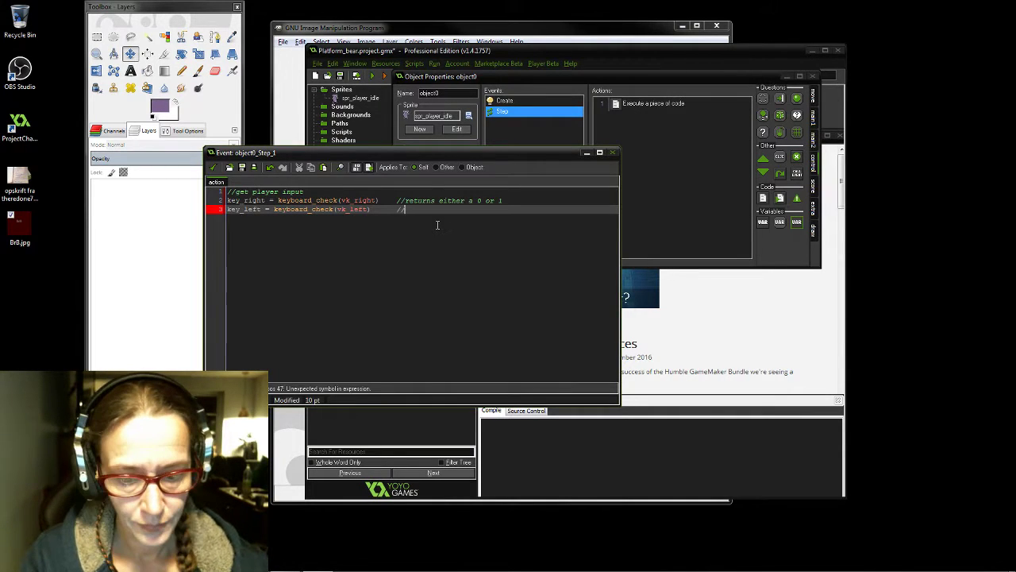
text(//retur)
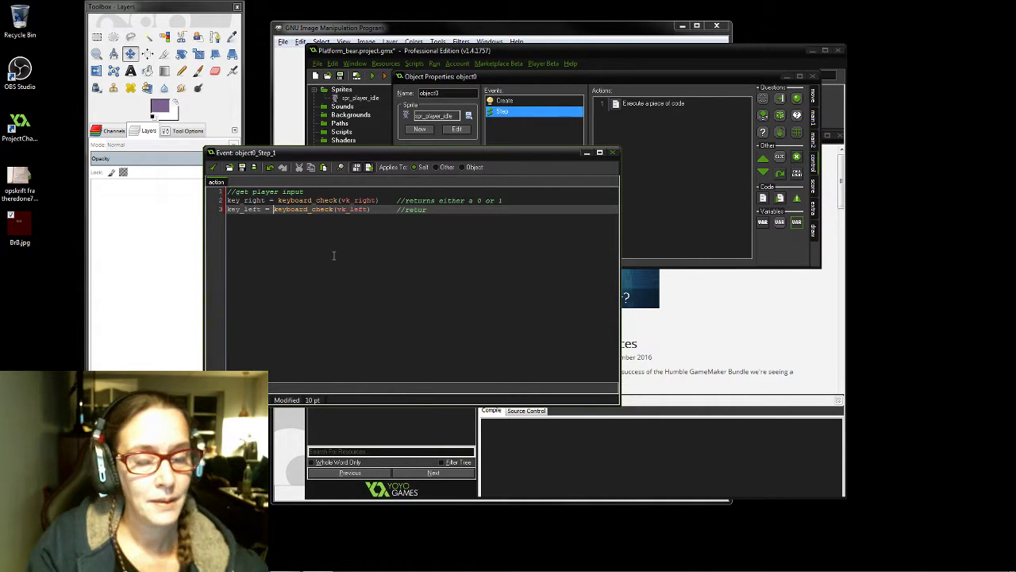
Negate the keyboard_check call in the key_left assignment with a minus sign and realign the comment behind it
text(-)
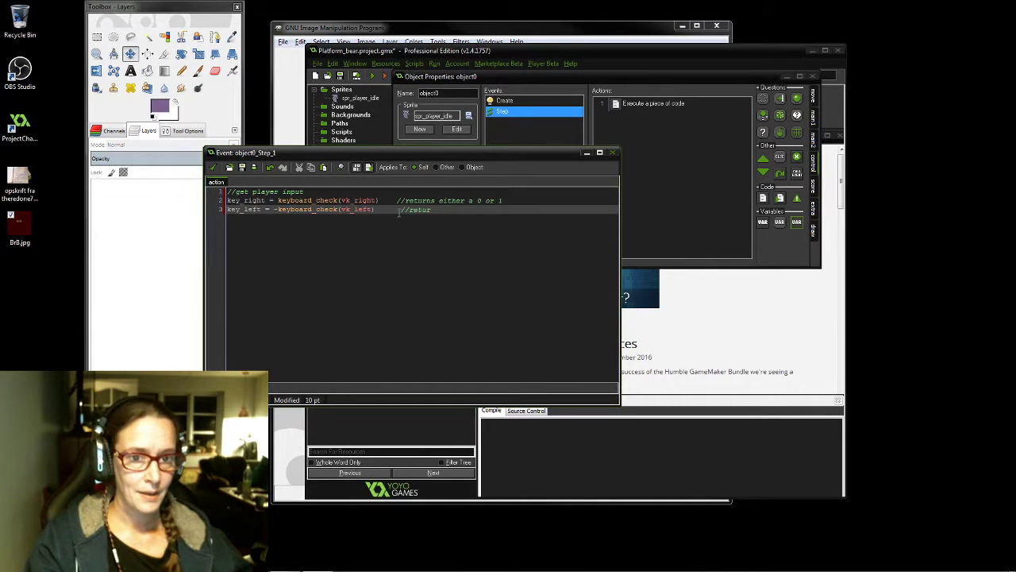
key(BackSpace)
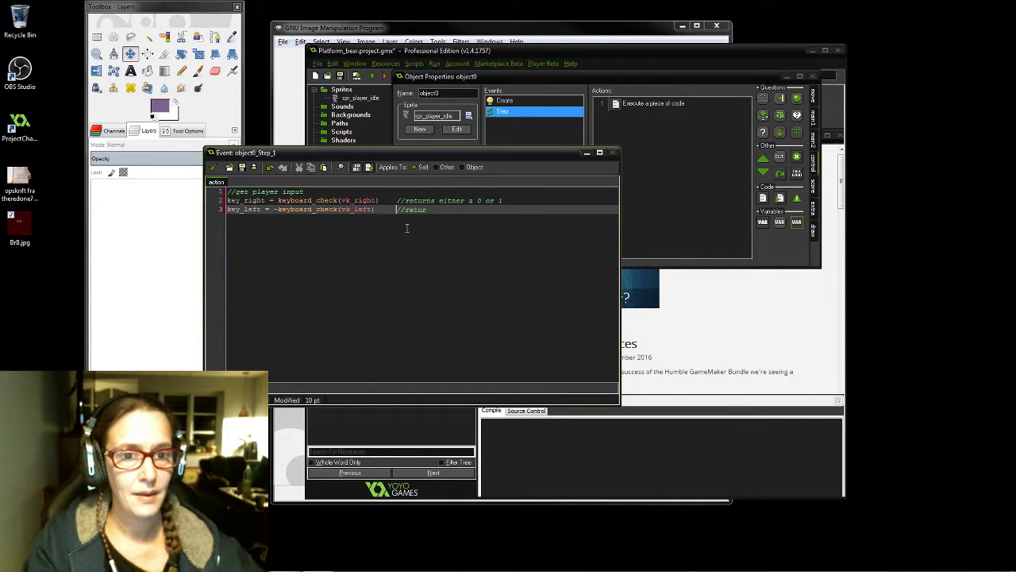
key(BackSpace)
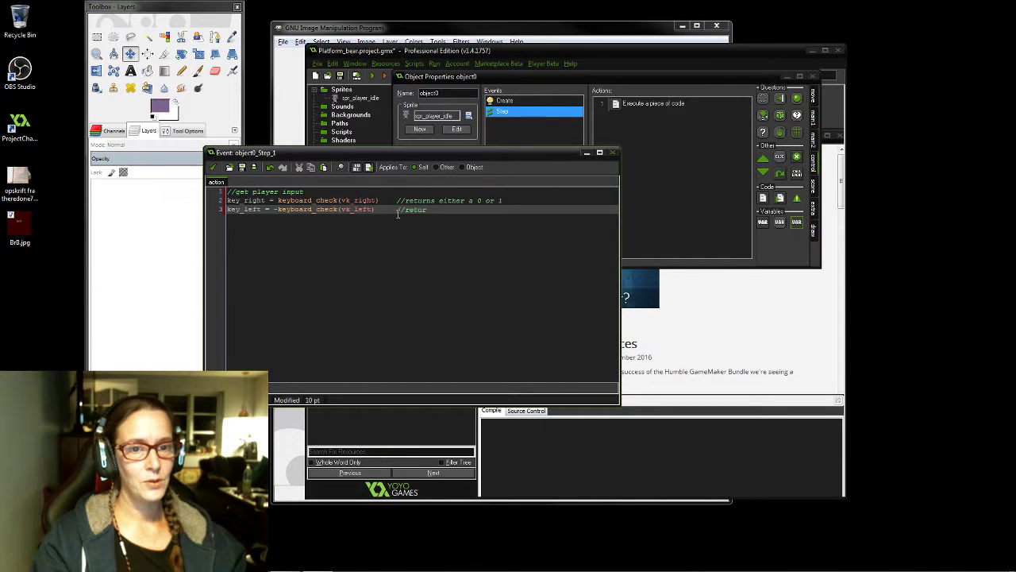
Complete the key_left comment so it reads "//returns either a 0 or -1"
text(r)
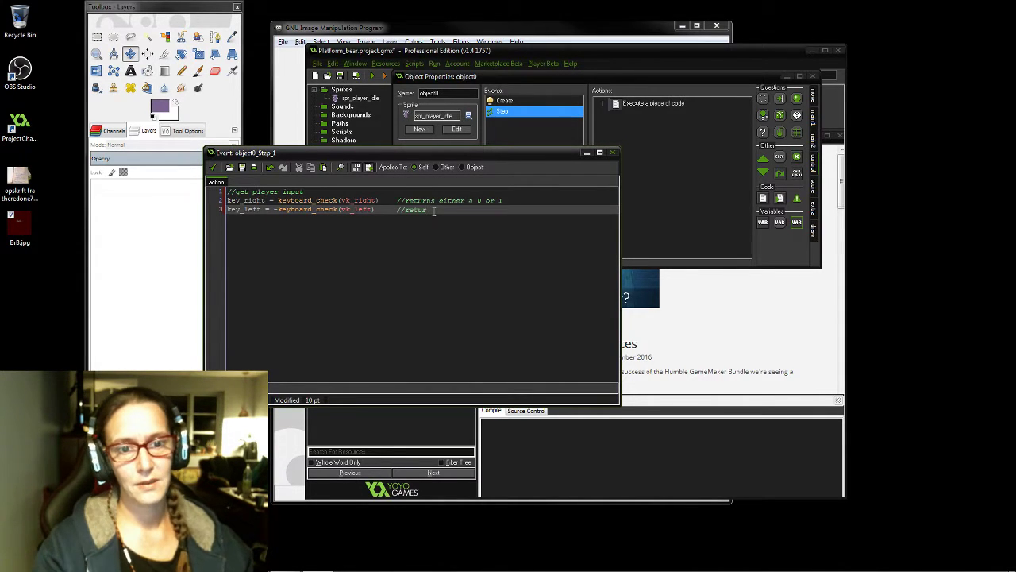
text(ns)
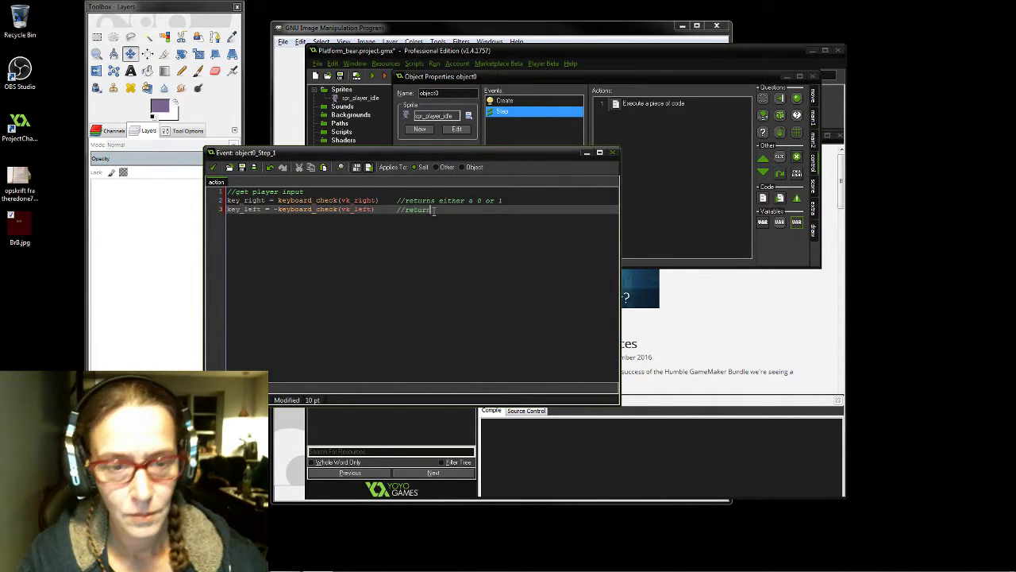
text( either )
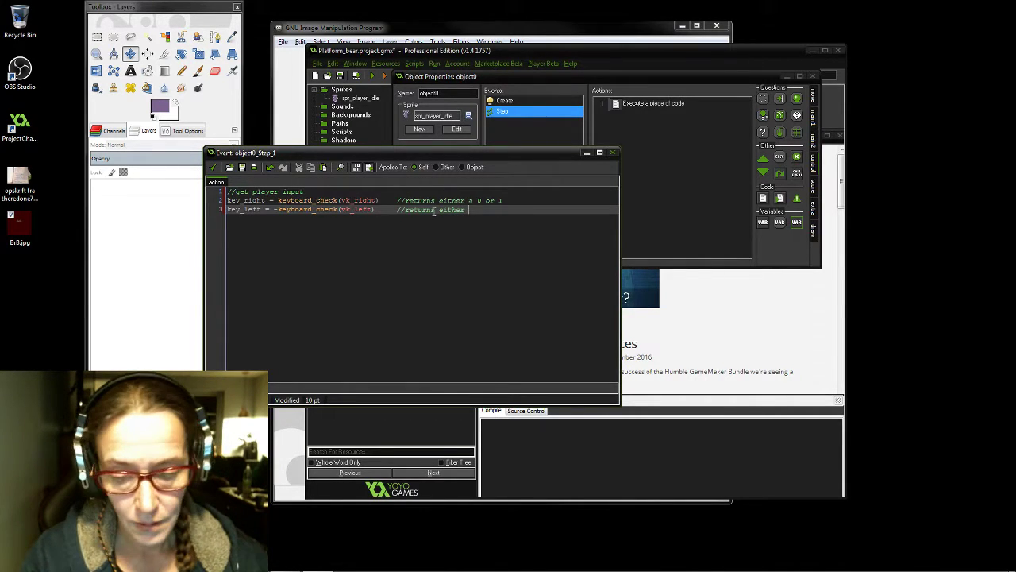
text(a)
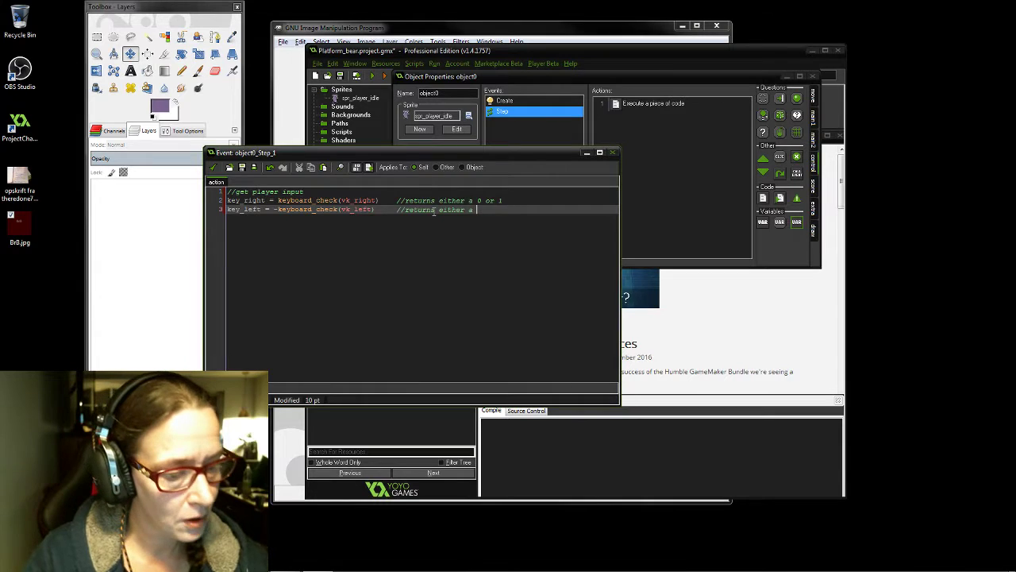
text( 0)
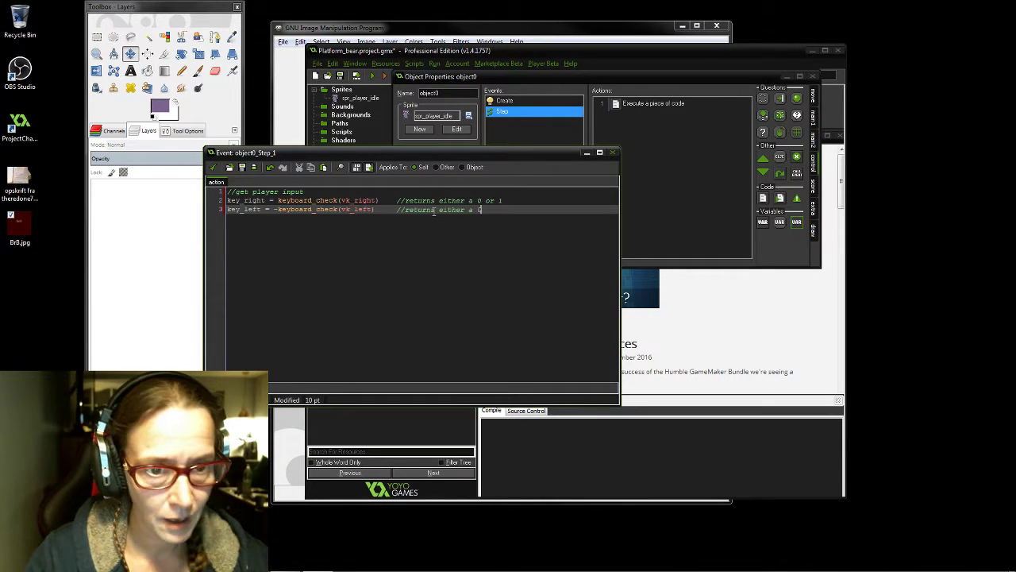
text( or )
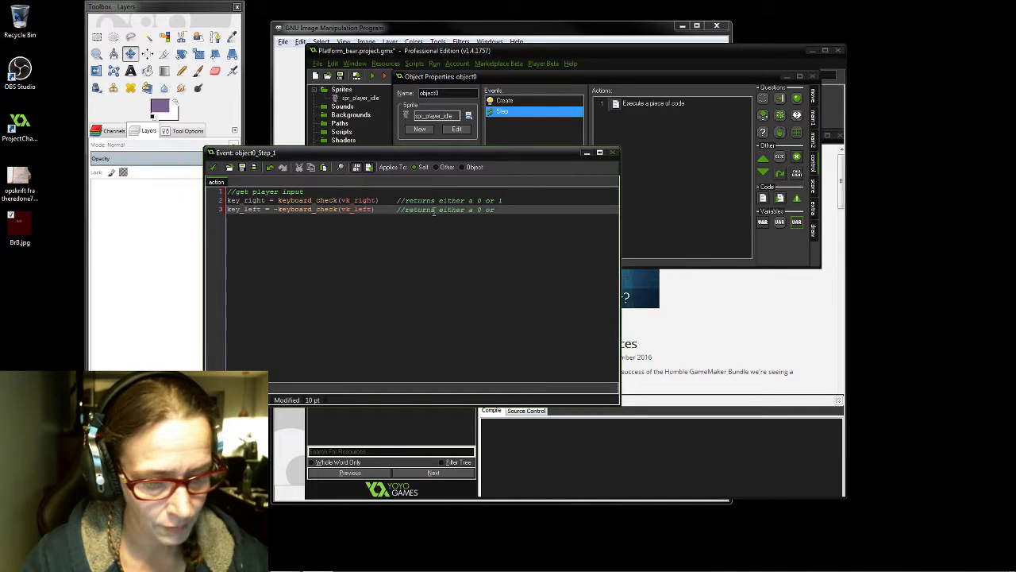
text(-1)
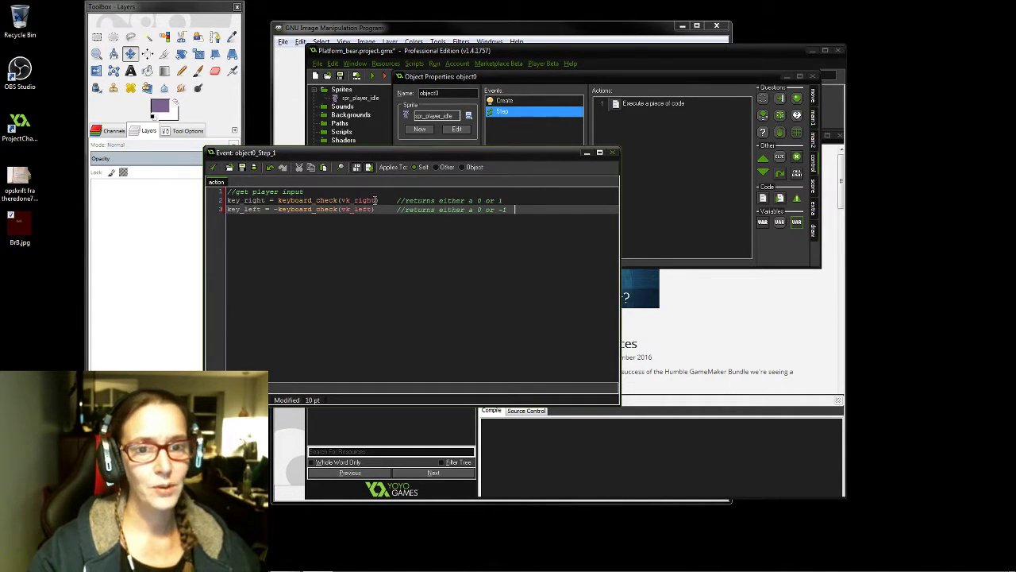
Replace the vk_right argument of the key_right check with ord("D") and close both parentheses
click(377, 200)
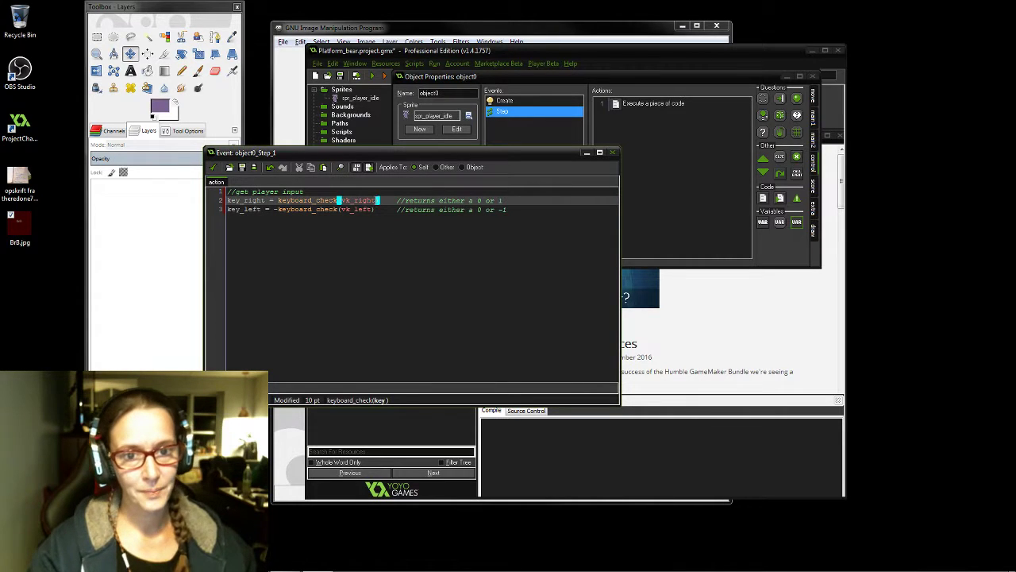
drag(377, 200, 340, 200)
click(378, 200)
key(Delete)
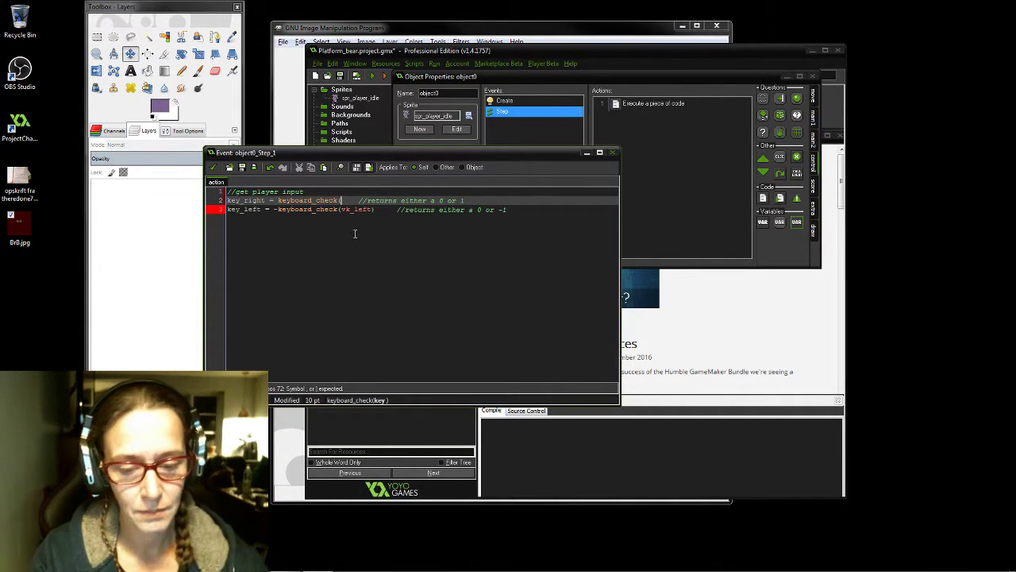
text(ord)
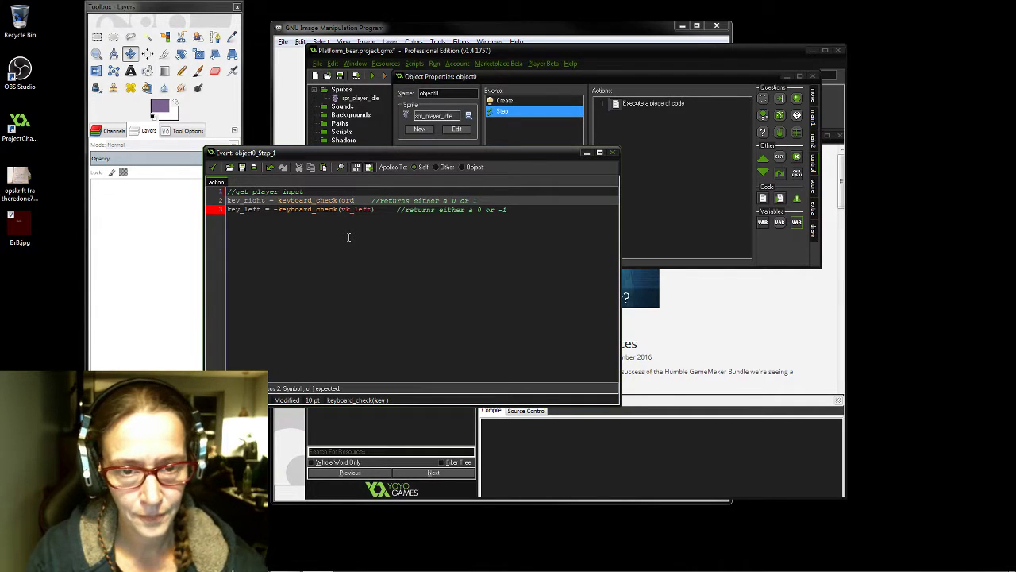
text(()
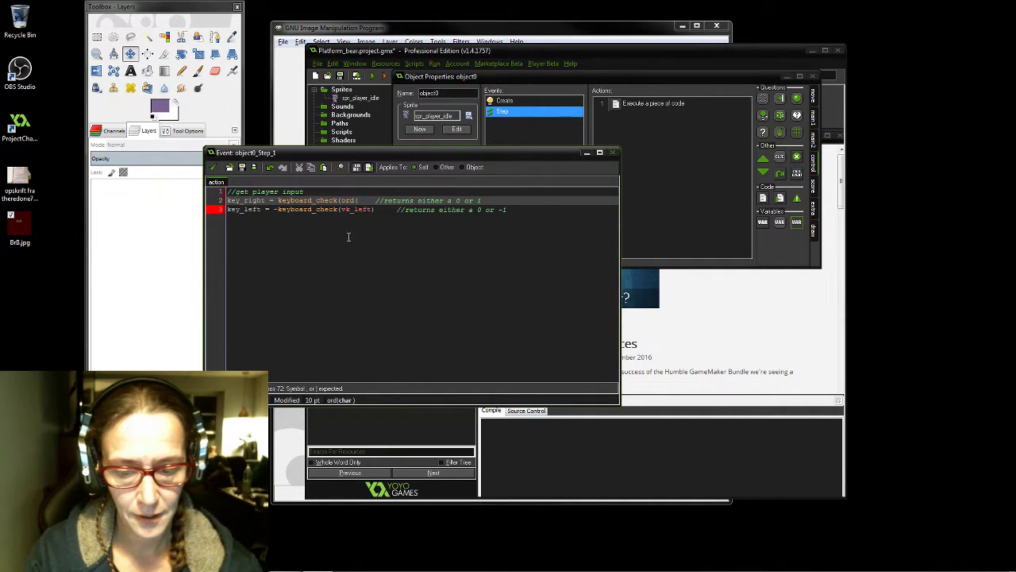
text(")
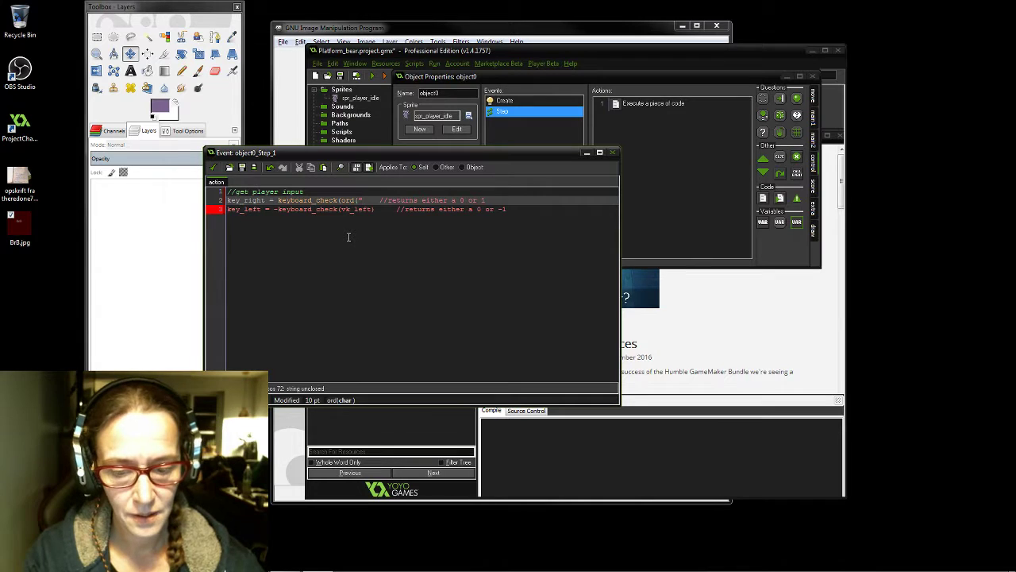
text(D)
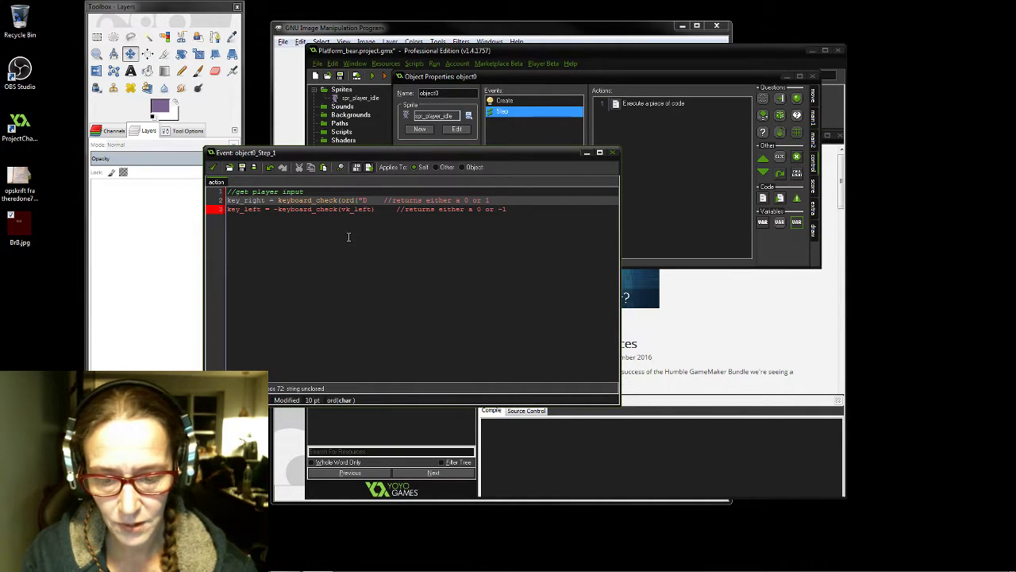
text(")
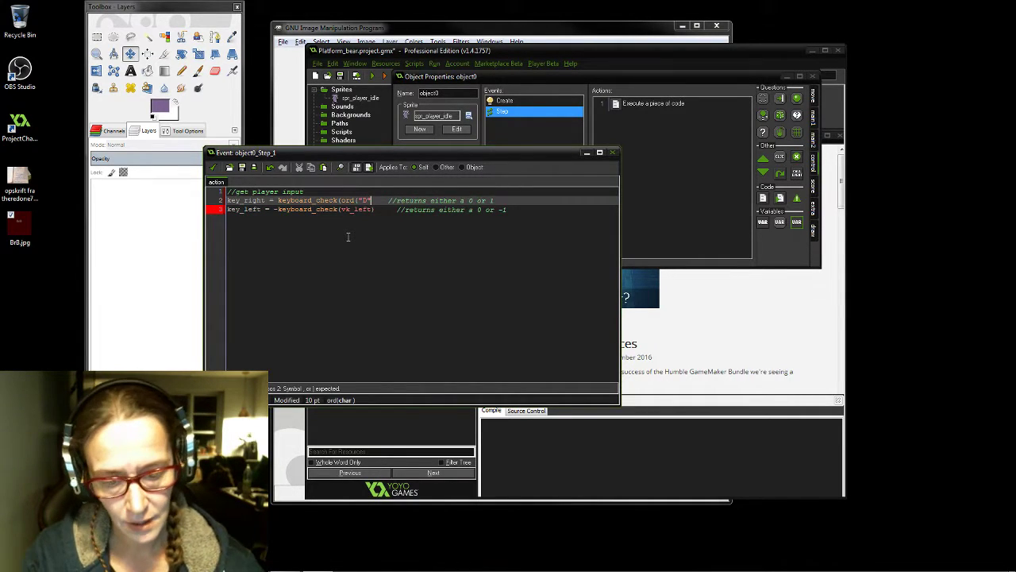
text()))
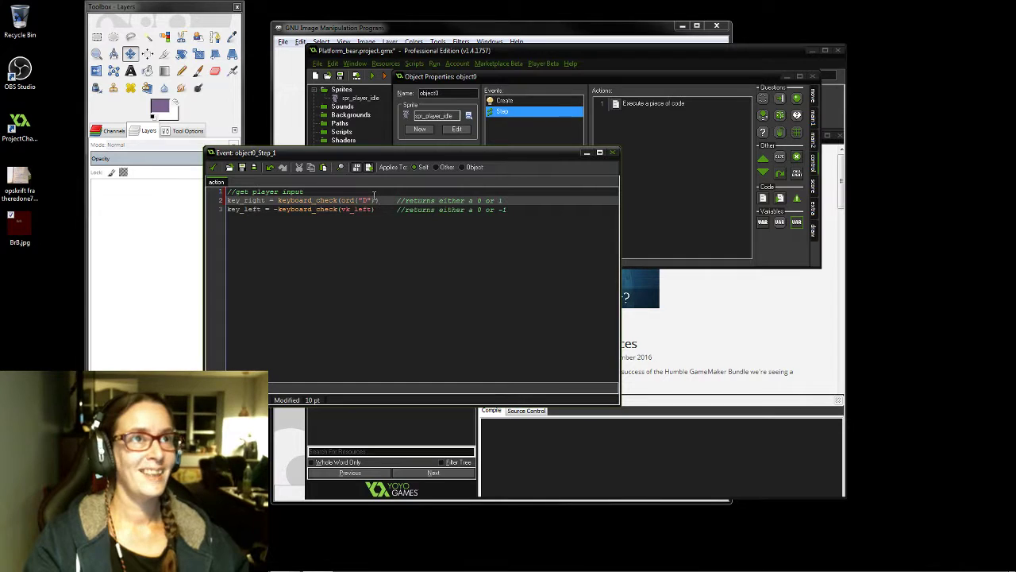
text())
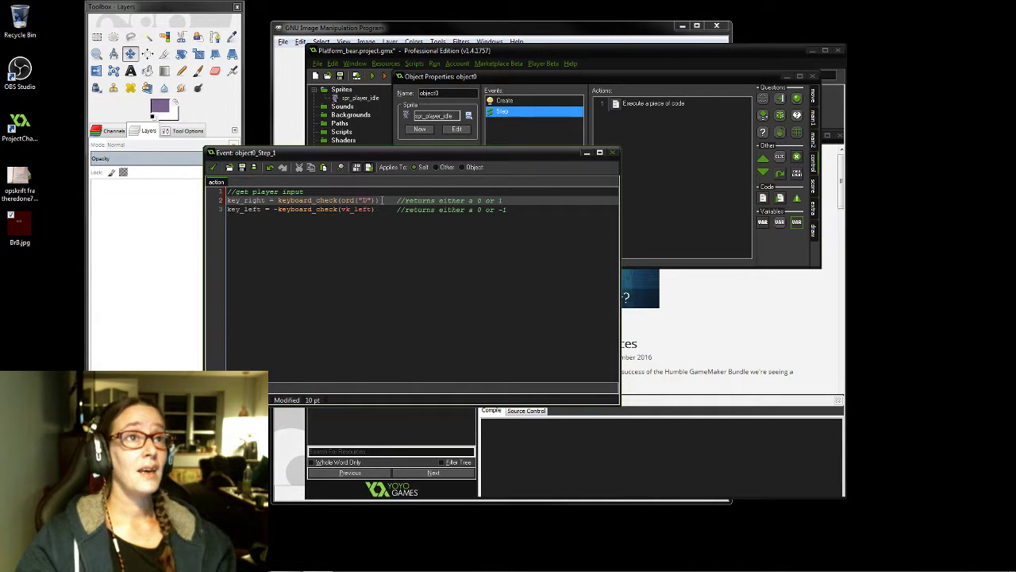
Delete the last closing parenthesis of the key_right check and put it back
click(380, 200)
key(BackSpace)
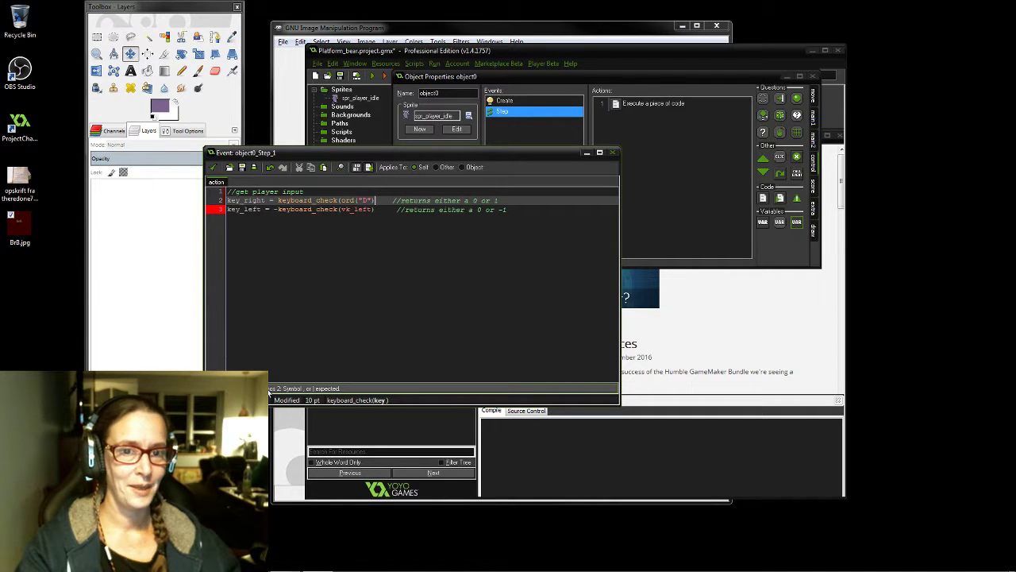
click(376, 209)
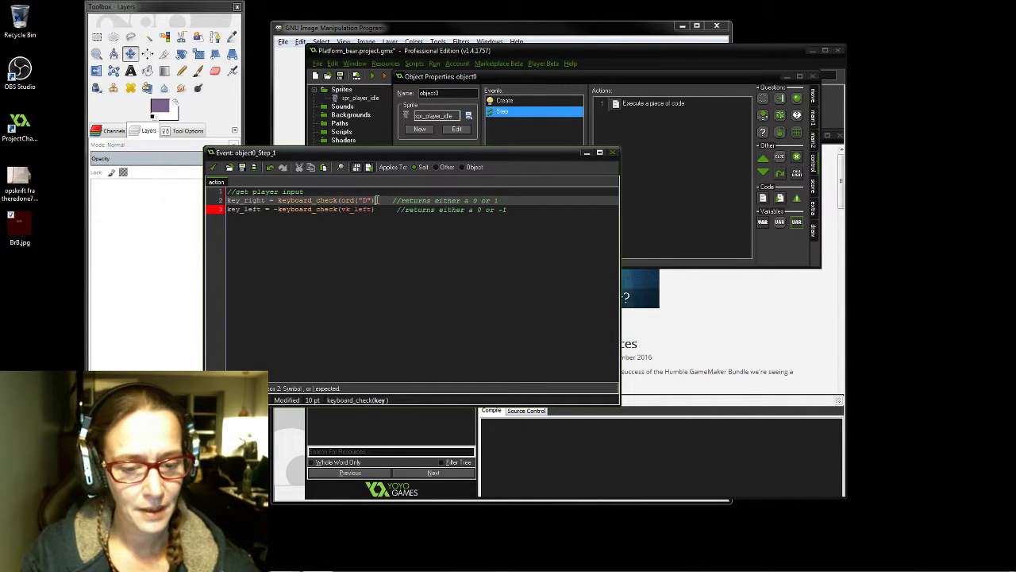
text())
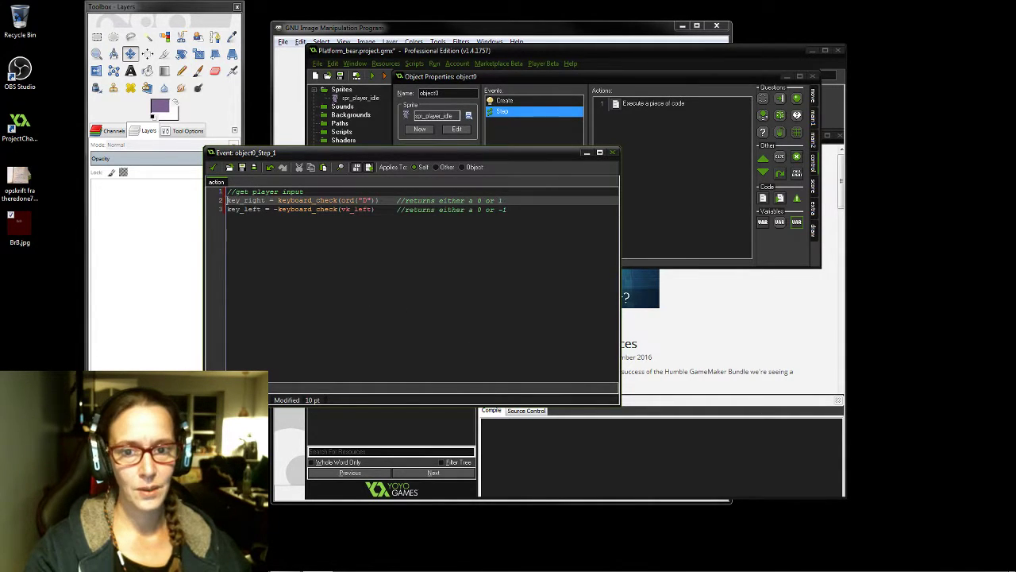
Remove the final parenthesis of the key_right check again and comment out the key_left line with "///"
click(383, 203)
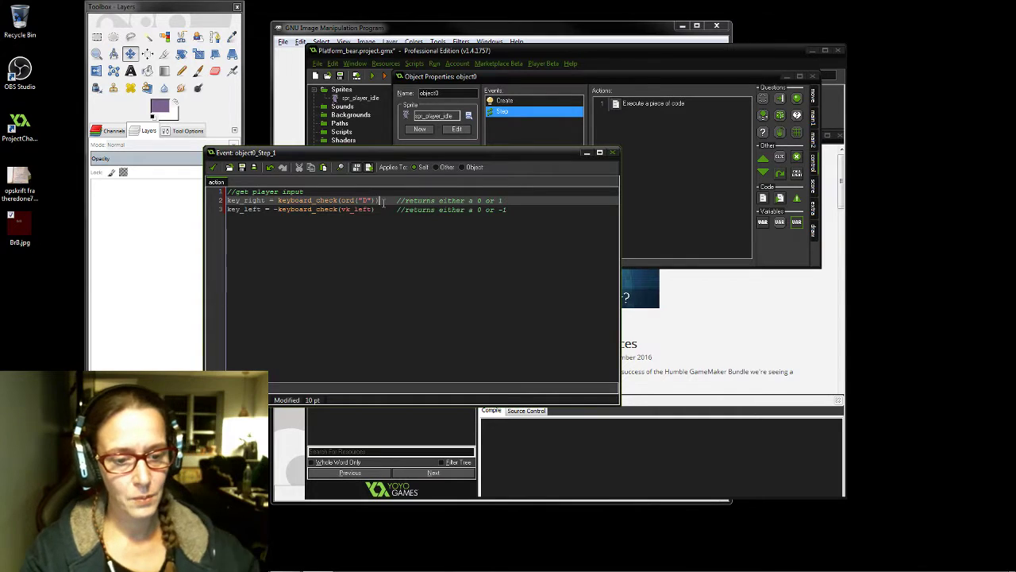
key(BackSpace)
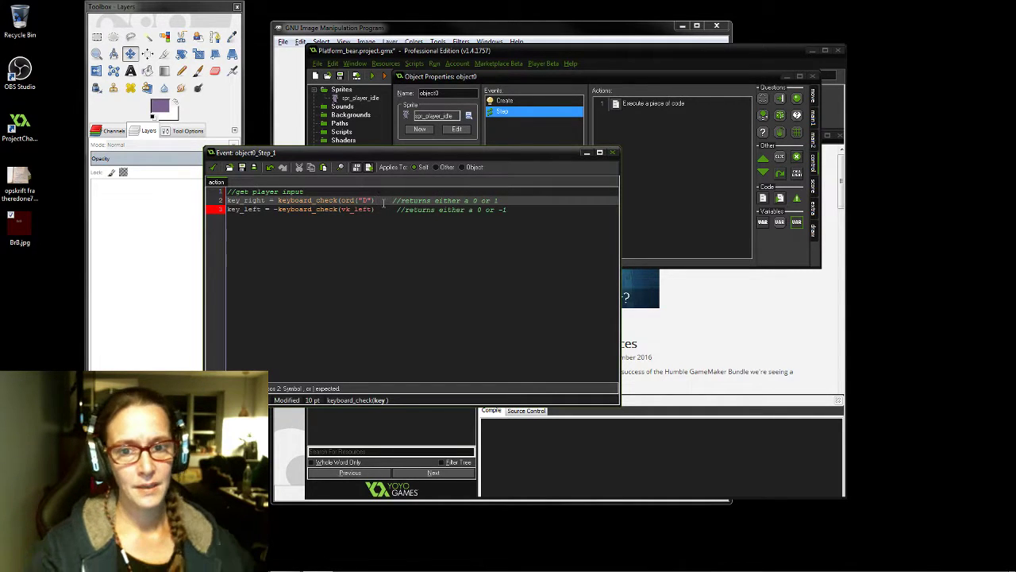
click(228, 209)
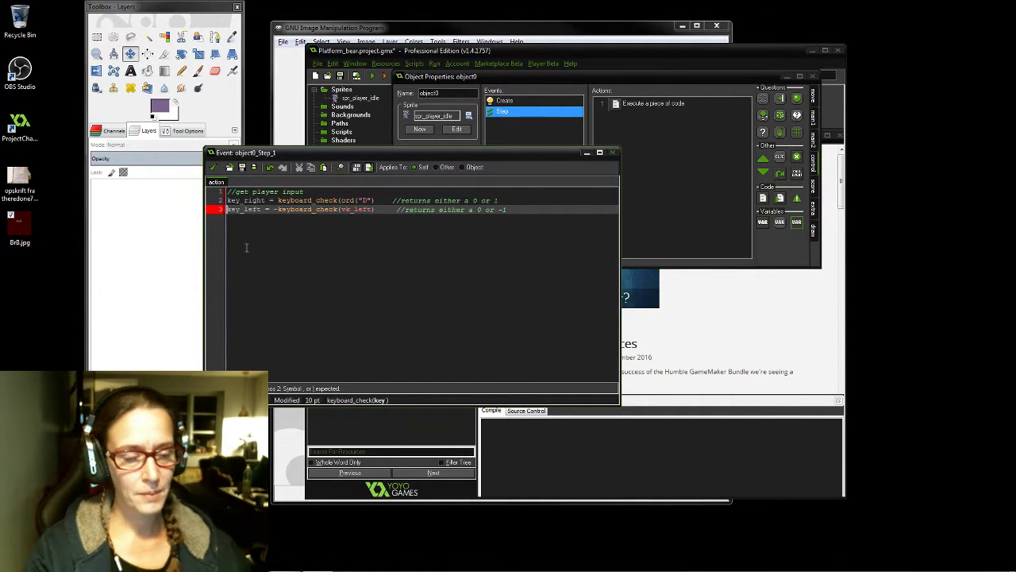
text(//)
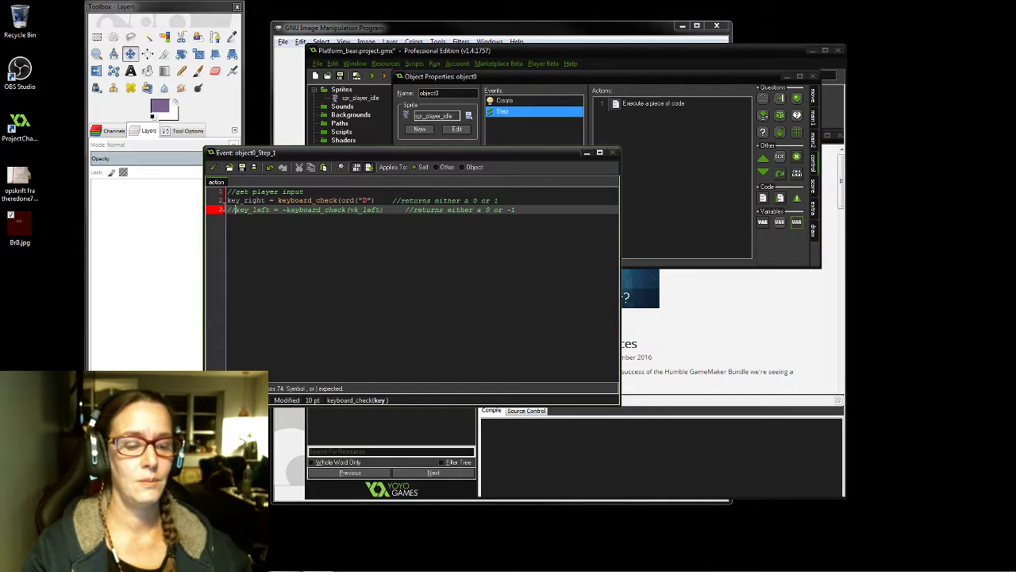
key(BackSpace)
key(BackSpace)
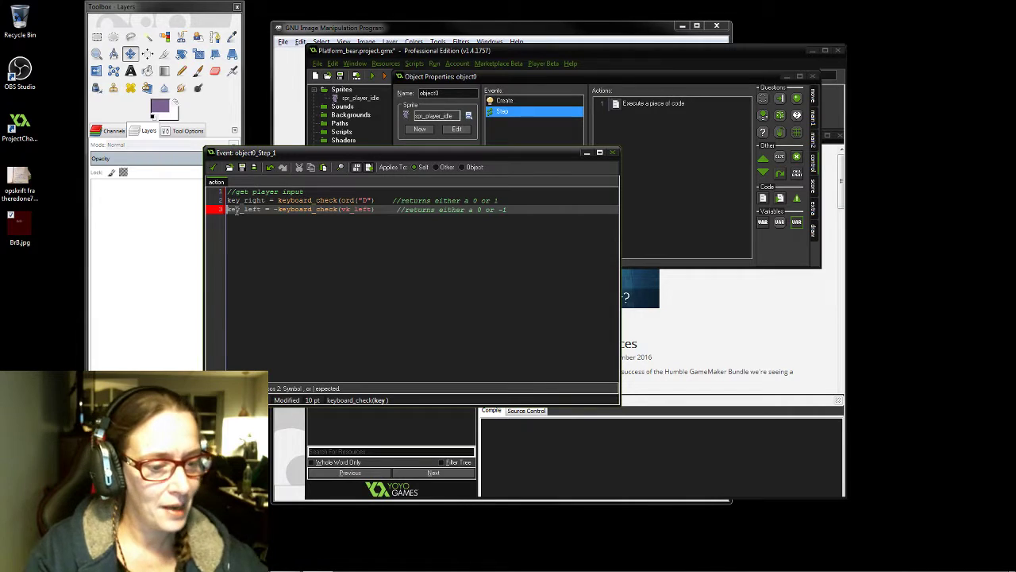
text(//)
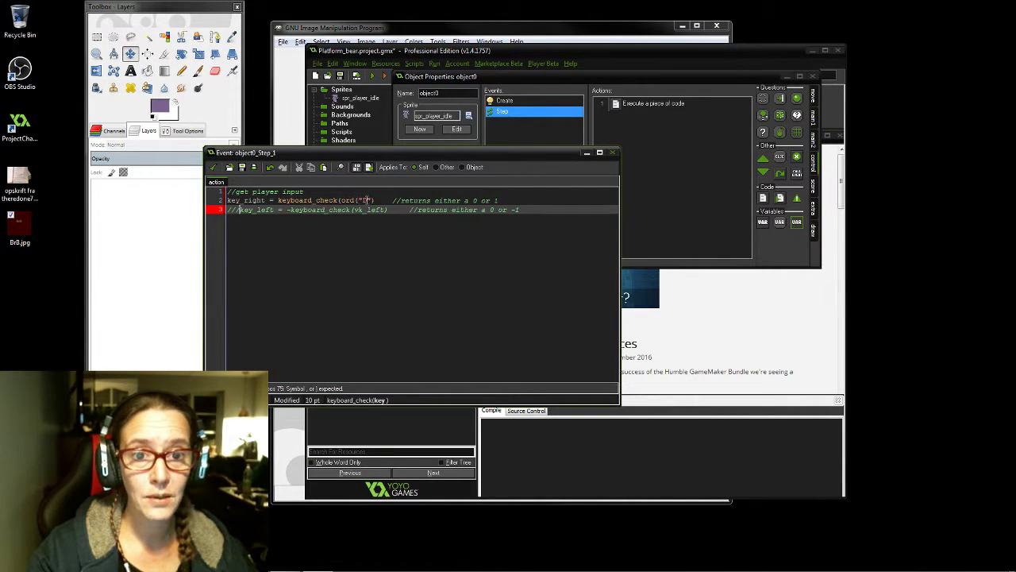
Restore the missing closing parenthesis at the end of the key_right keyboard_check call
click(376, 200)
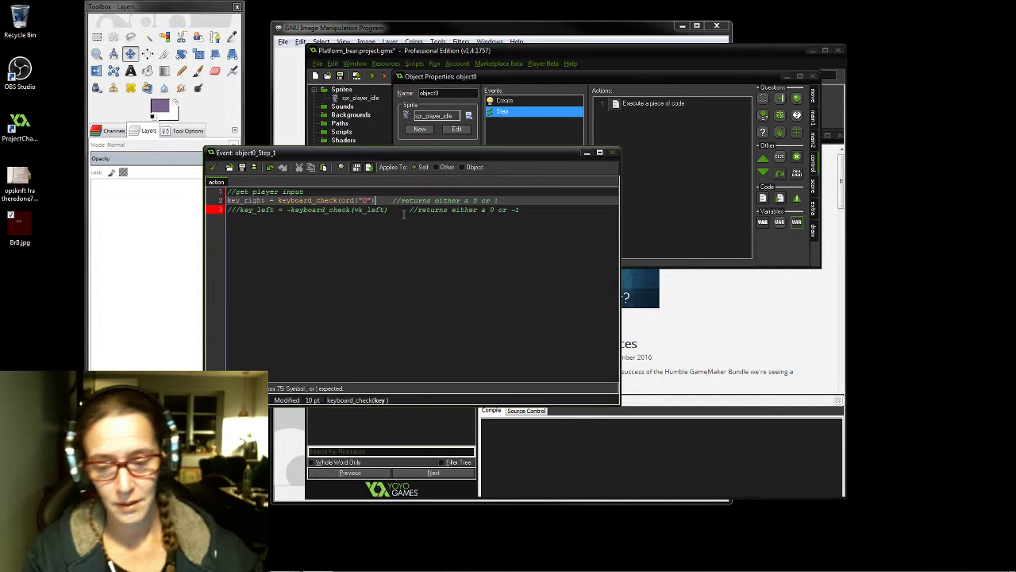
text())
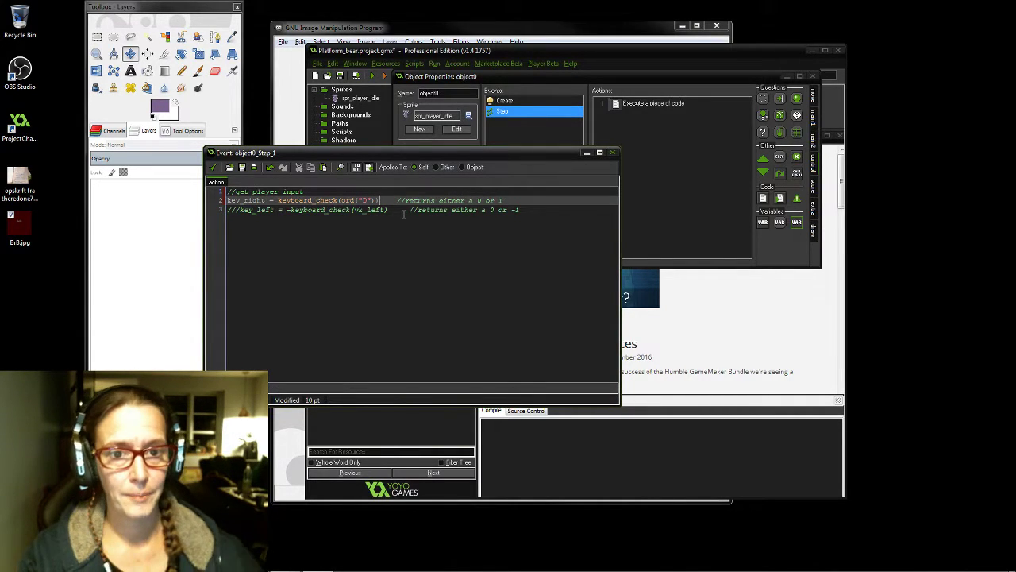
click(237, 208)
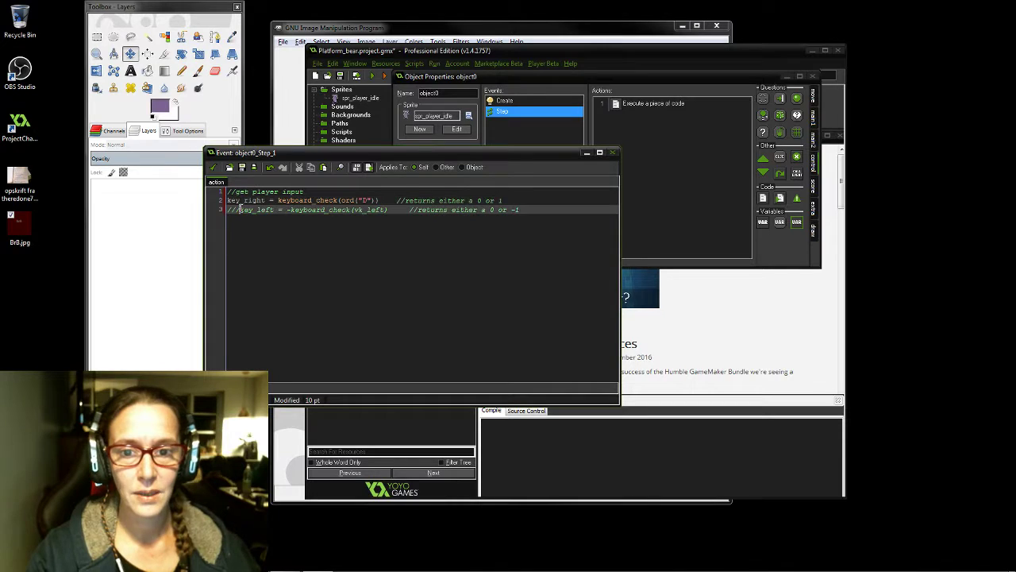
Uncomment the key_left line and end both the key_right and key_left statements with a semicolon
key(BackSpace)
key(BackSpace)
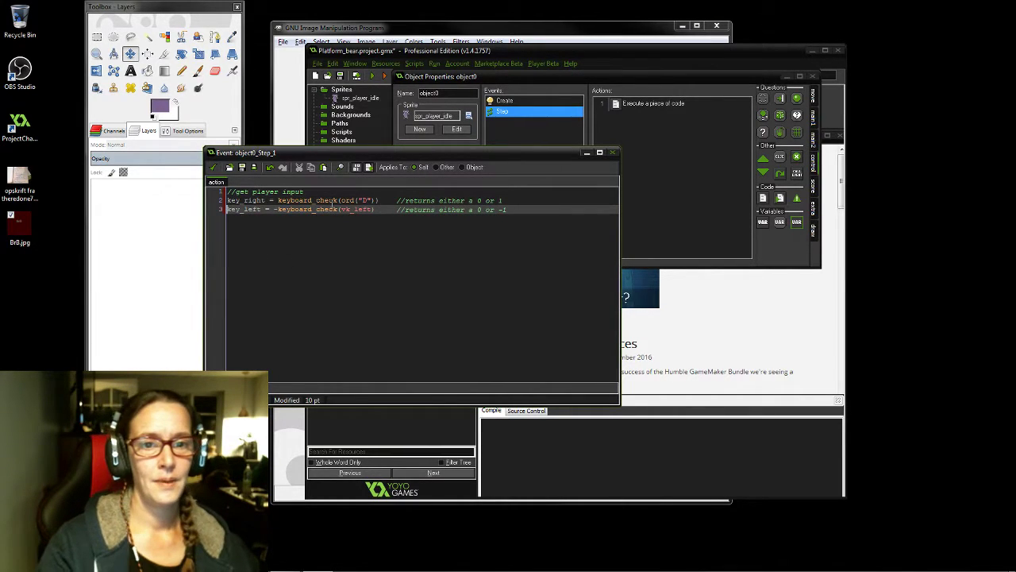
click(383, 200)
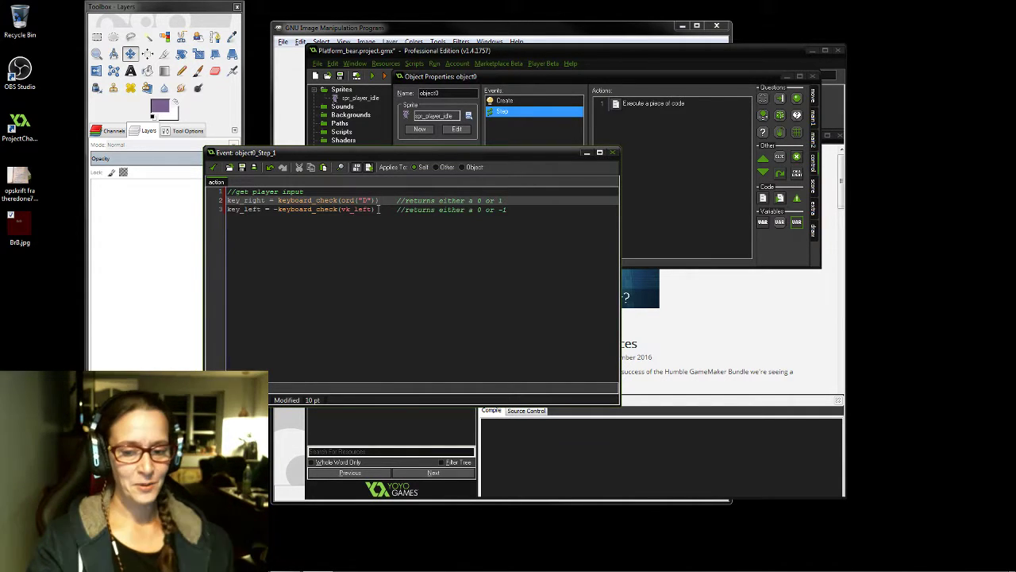
text(;)
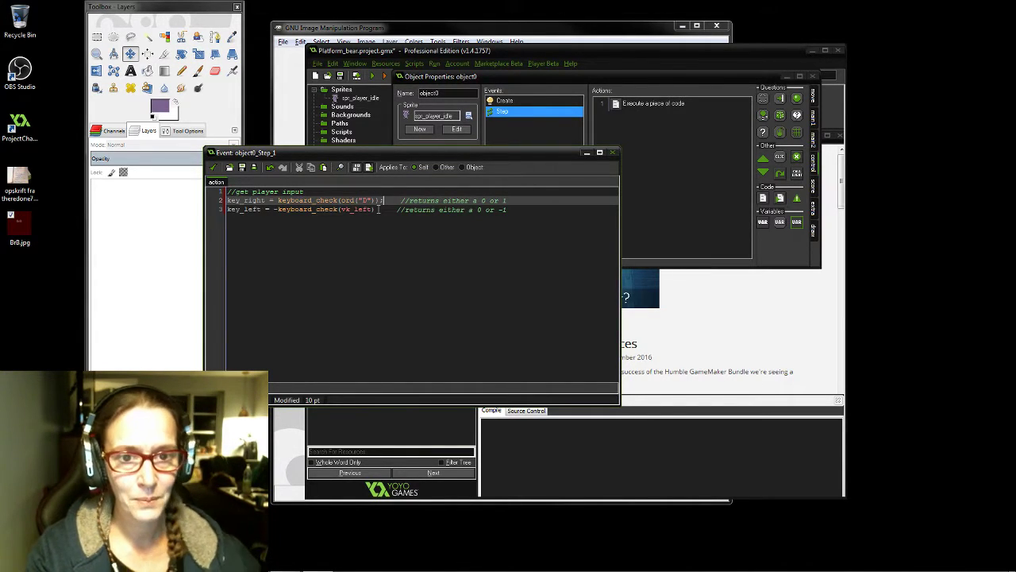
click(376, 209)
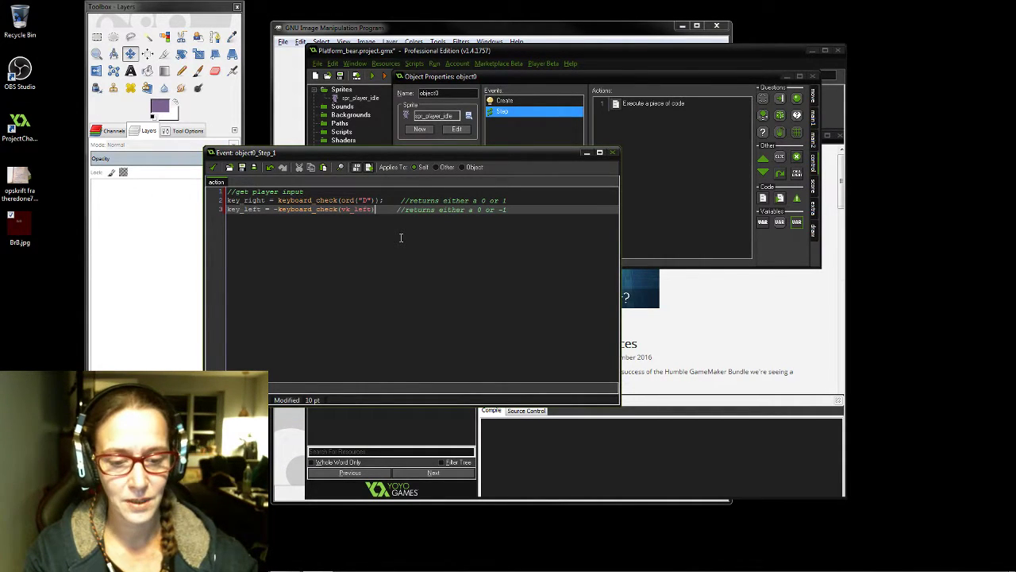
text(;)
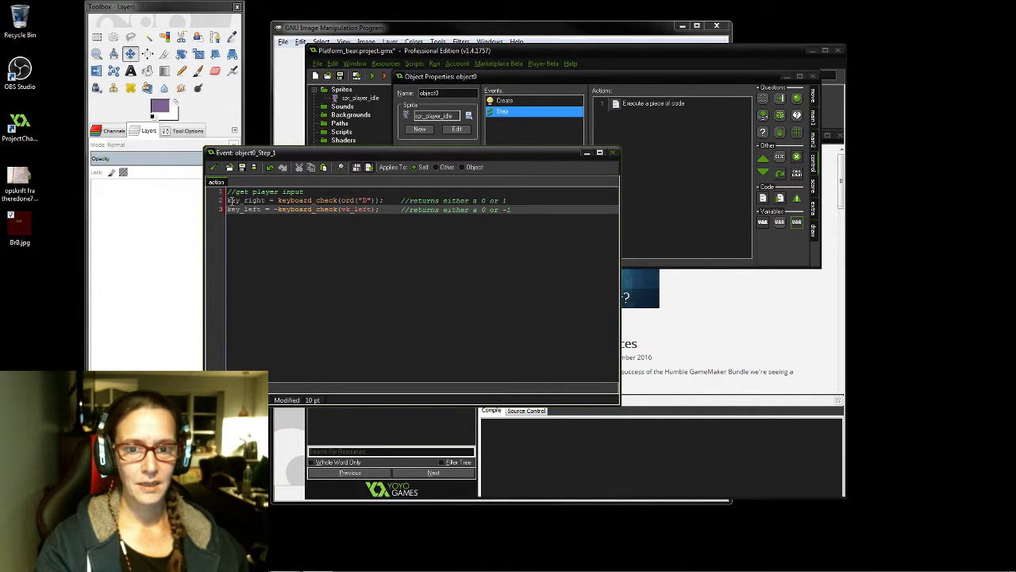
Replace the vk_left argument of the key_left check with ord("A") and close its parenthesis
click(369, 209)
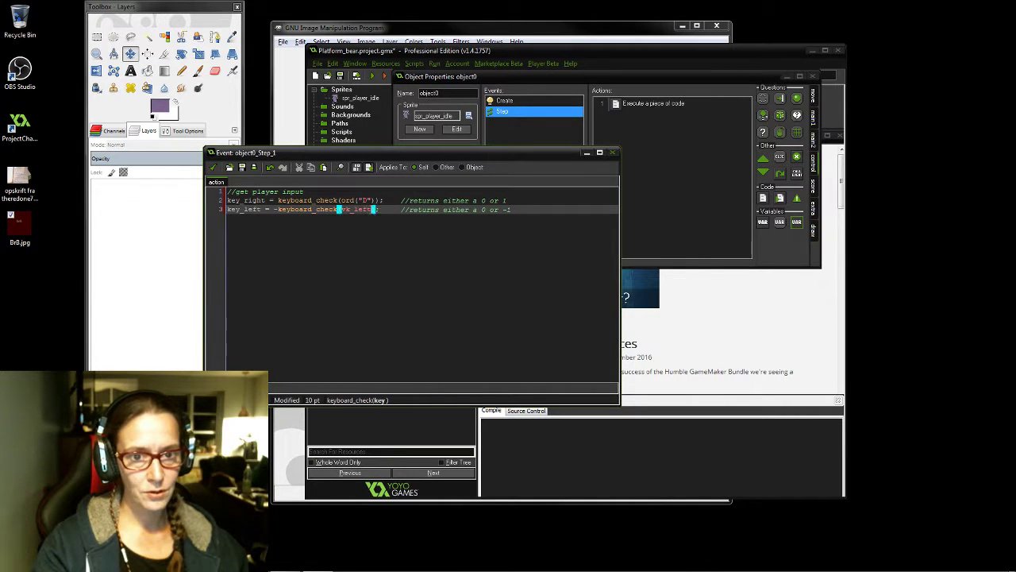
double_click(367, 210)
click(346, 250)
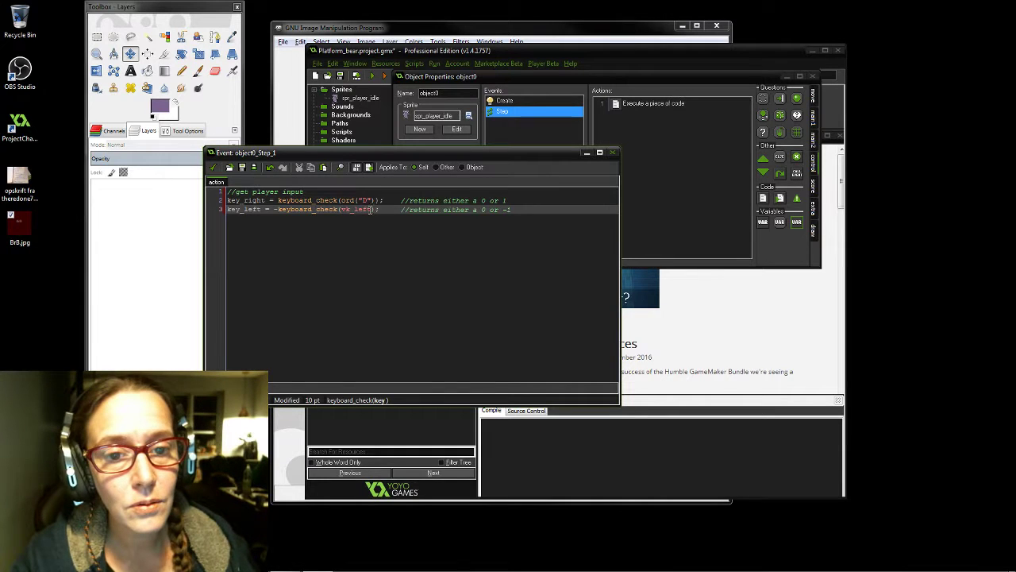
drag(371, 209, 346, 210)
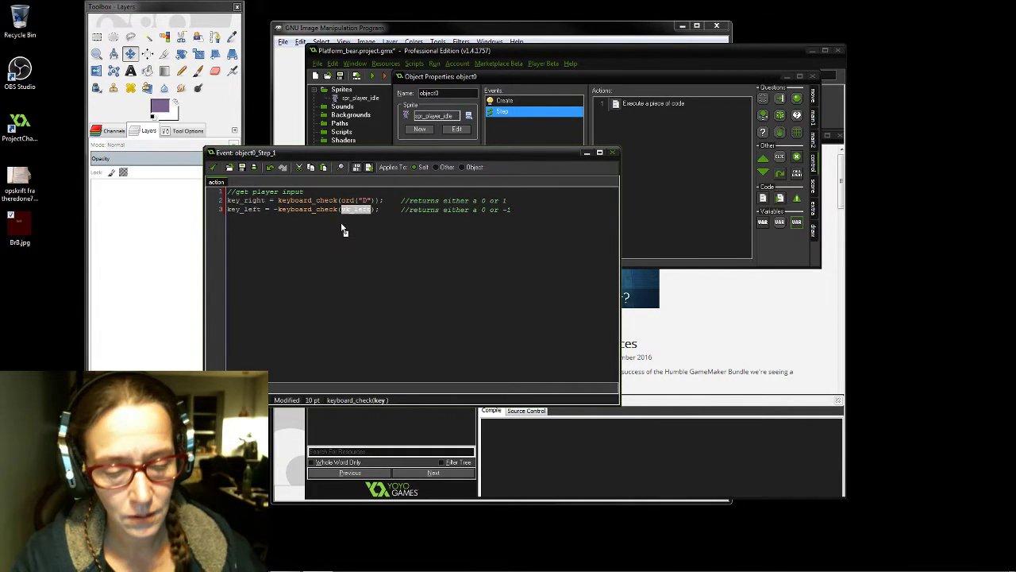
key(BackSpace)
key(BackSpace)
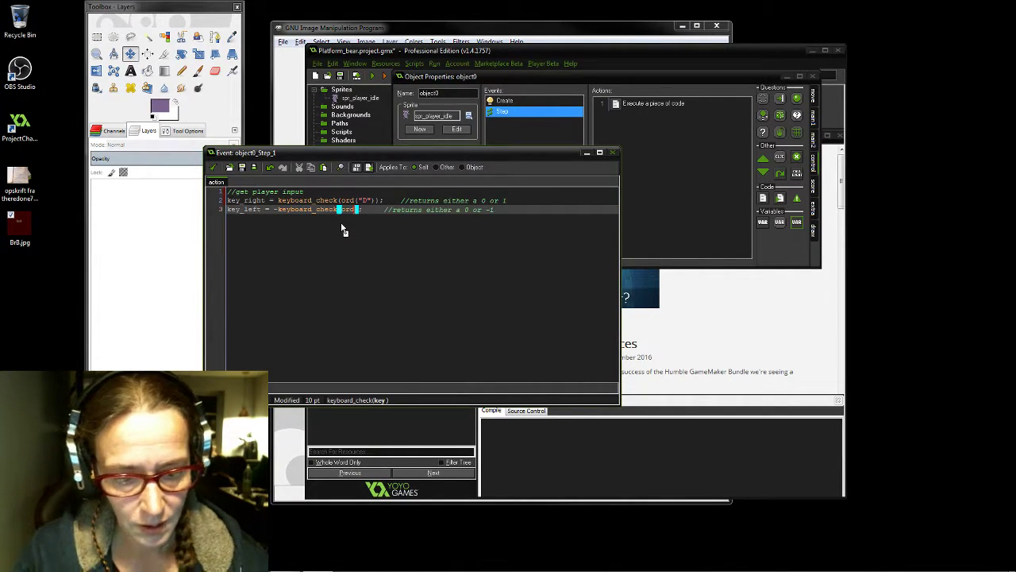
text(ord("A)
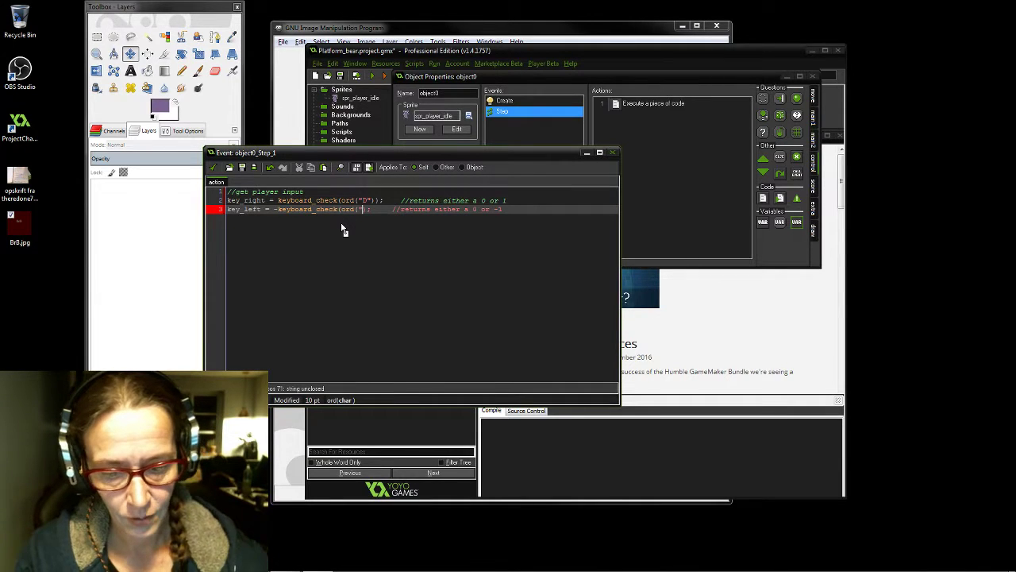
text(")
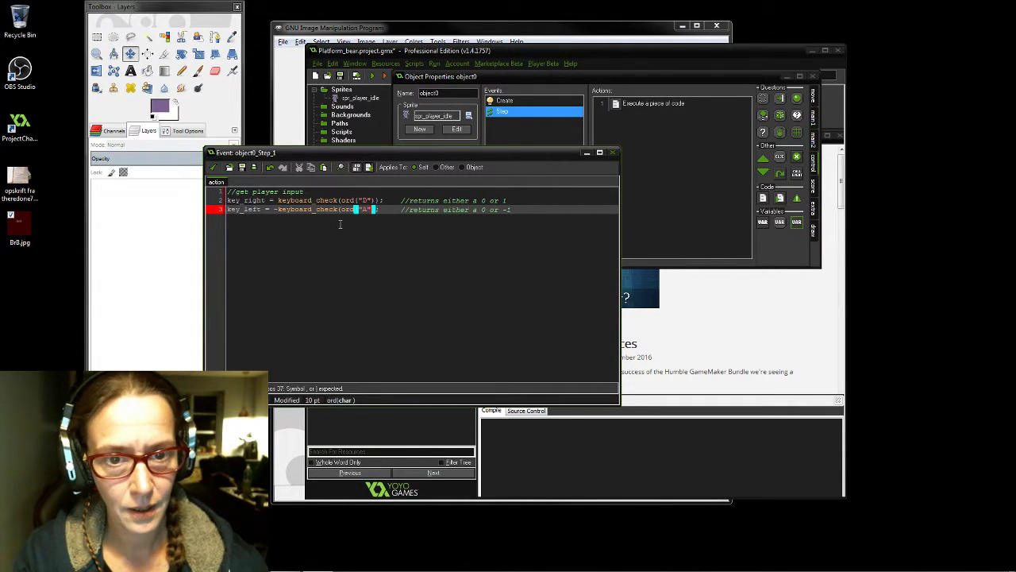
text())
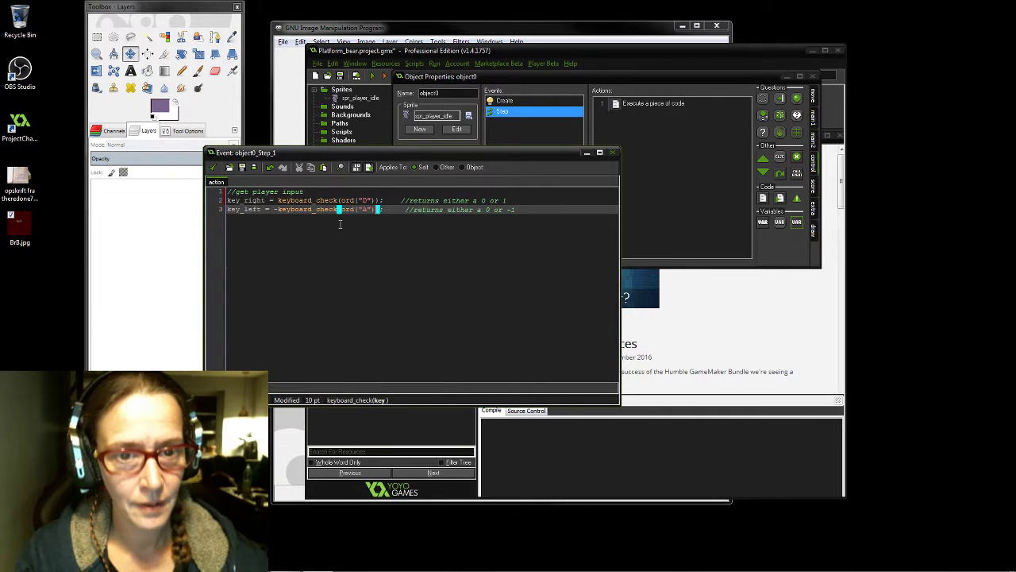
key(Left)
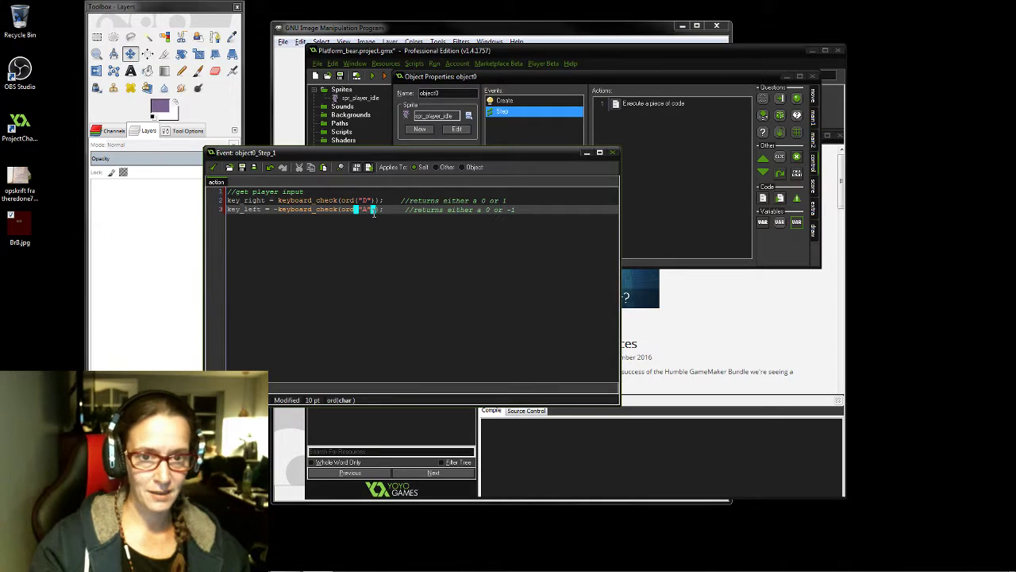
Start a new assignment "key_jump =" on the line below the key_left statement
click(524, 210)
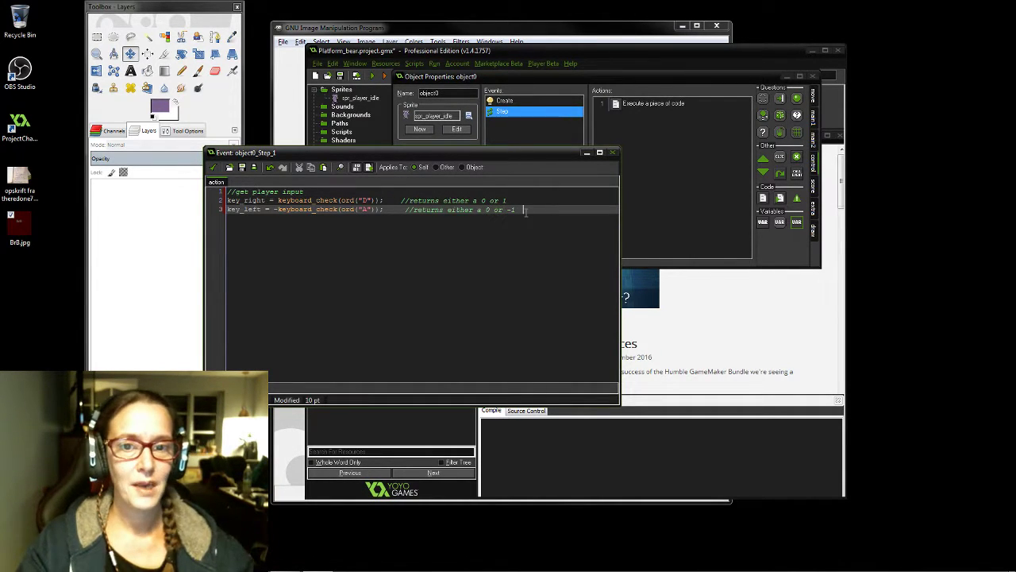
key(Return)
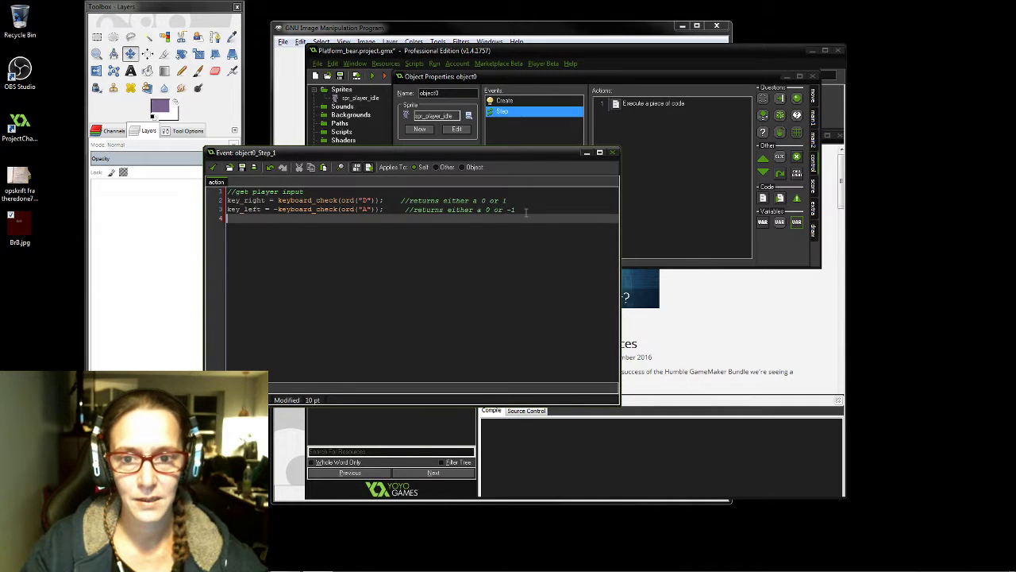
key(Return)
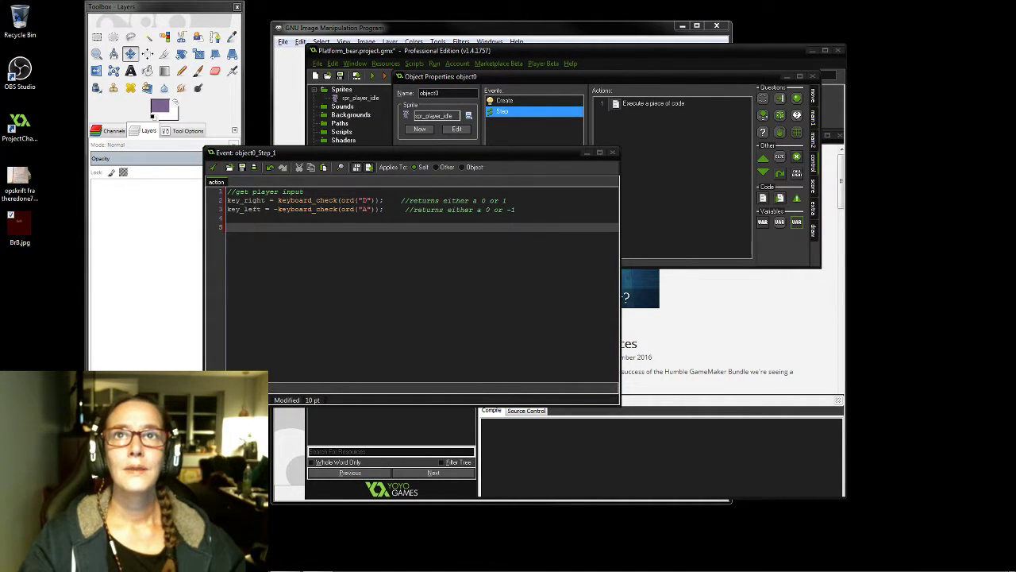
mouse_move(508, 571)
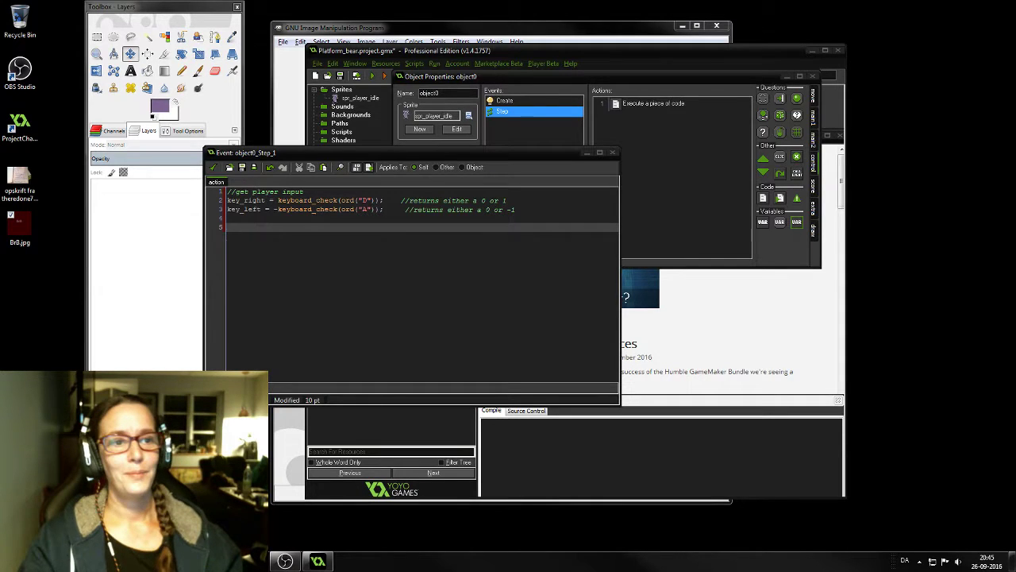
click(232, 219)
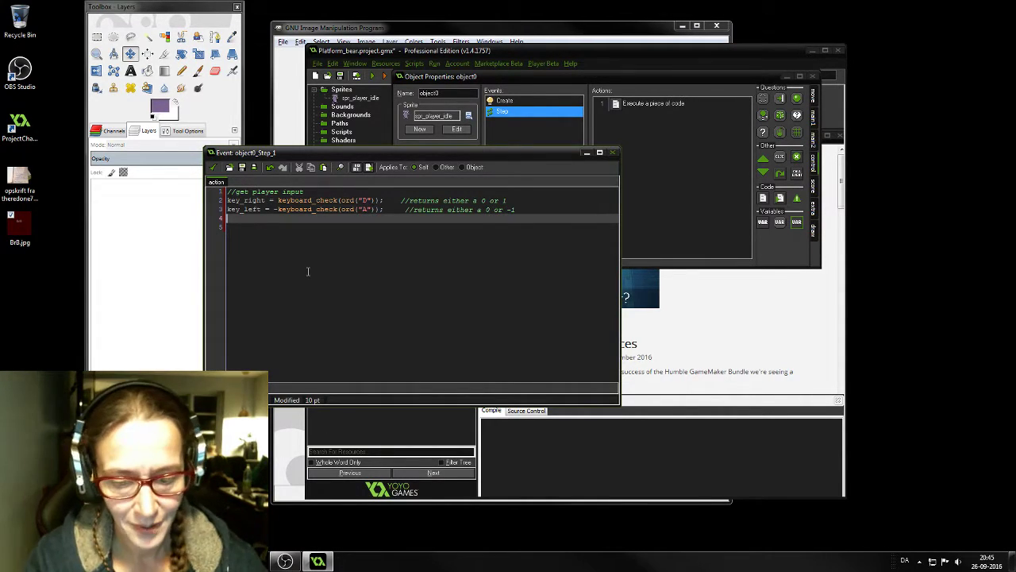
text(key)
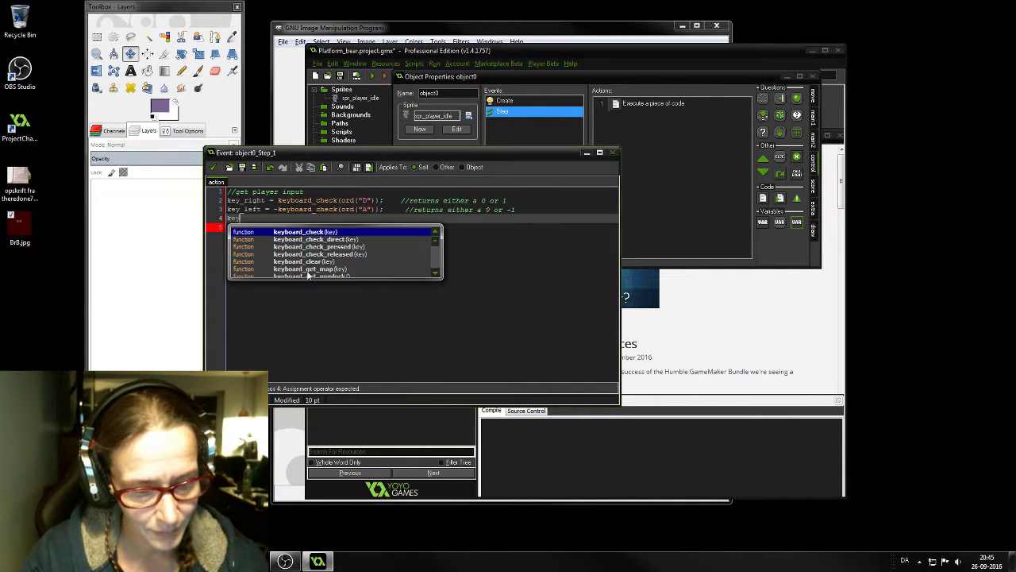
text(_jump)
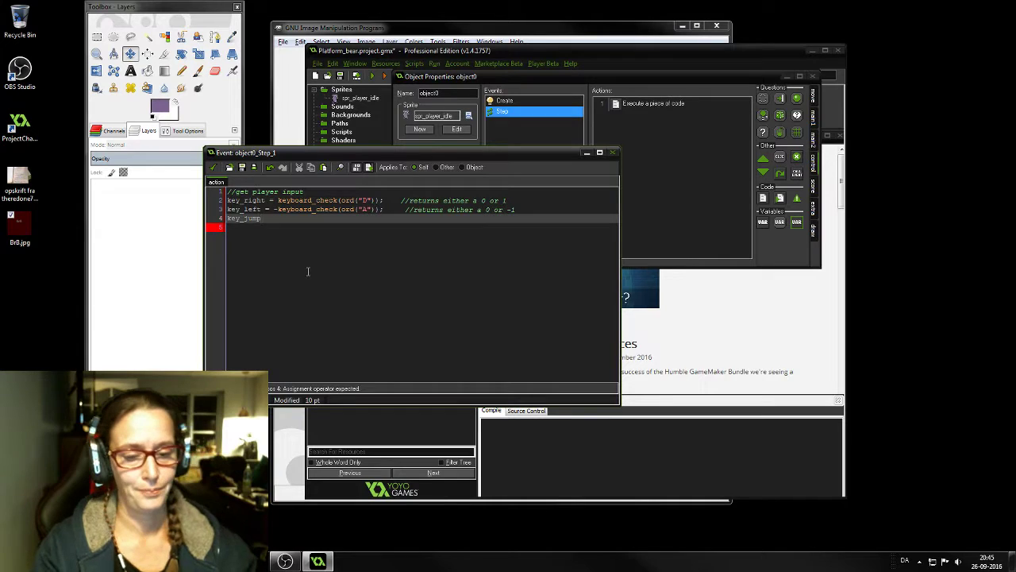
text(=)
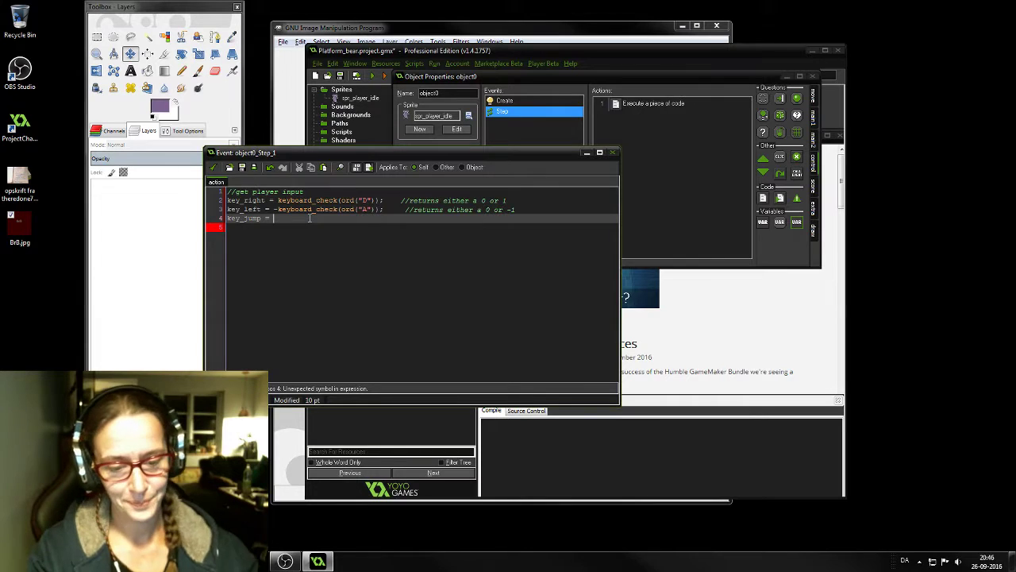
Enter the keyboard_check_pressed function as the value assigned to key_jump
text(keybo)
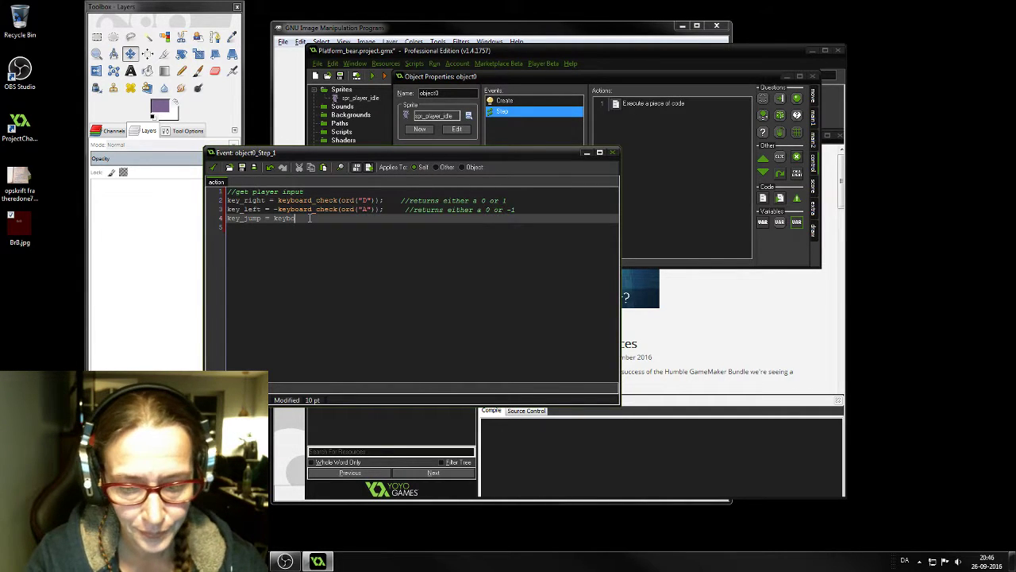
text(ard_check)
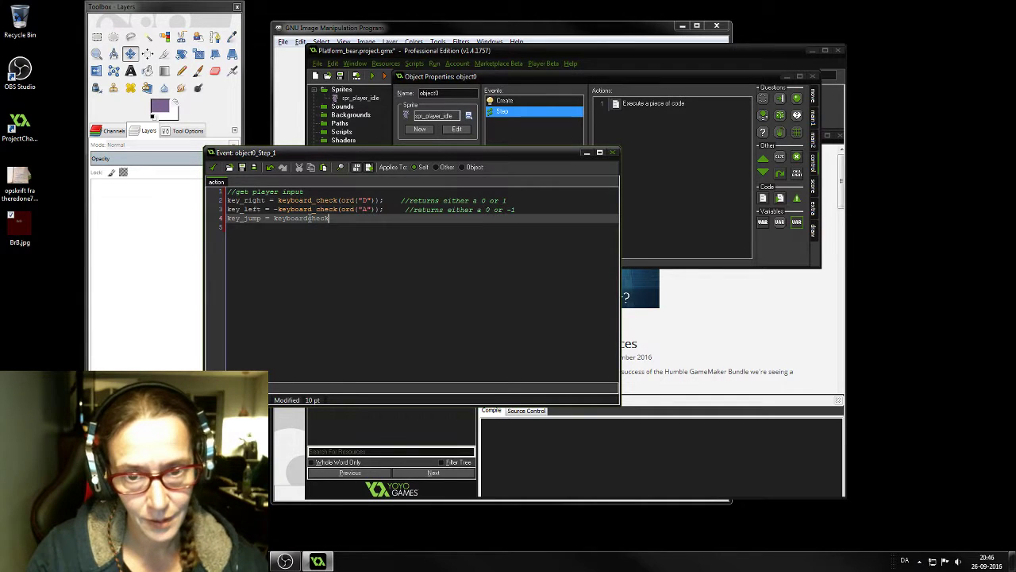
key(BackSpace)
key(BackSpace)
key(BackSpace)
key(BackSpace)
key(BackSpace)
key(BackSpace)
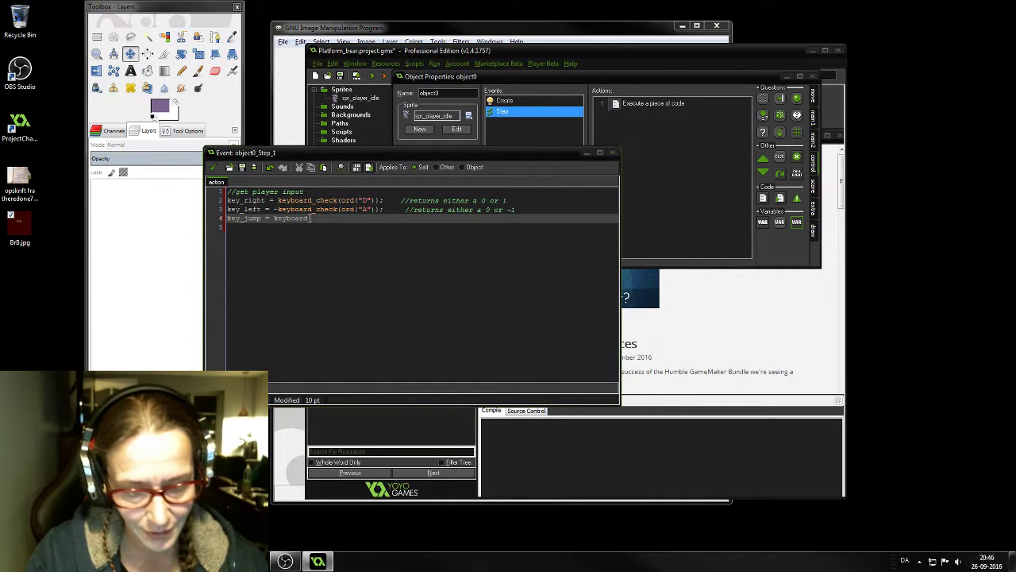
text(_chec)
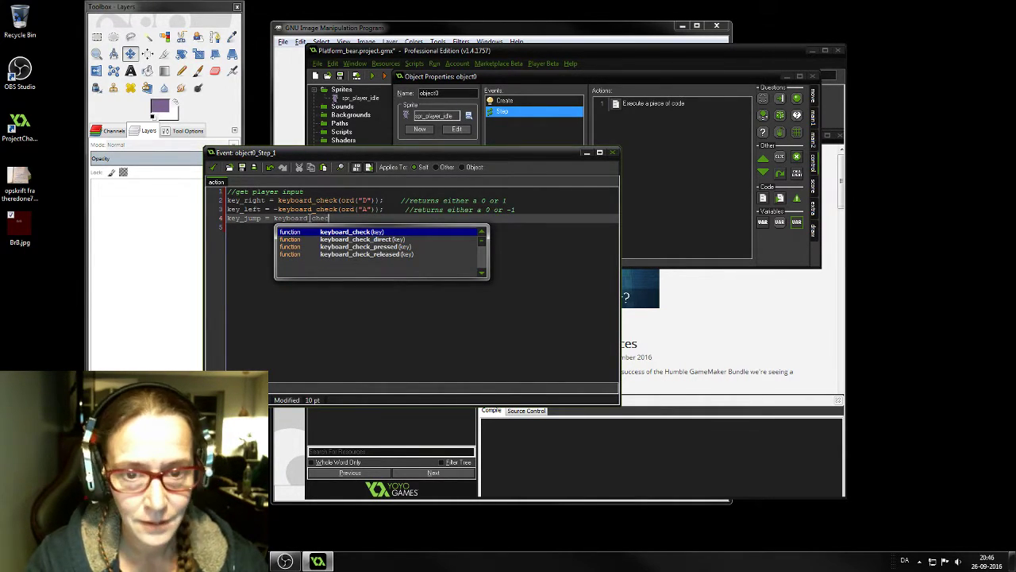
text(k)
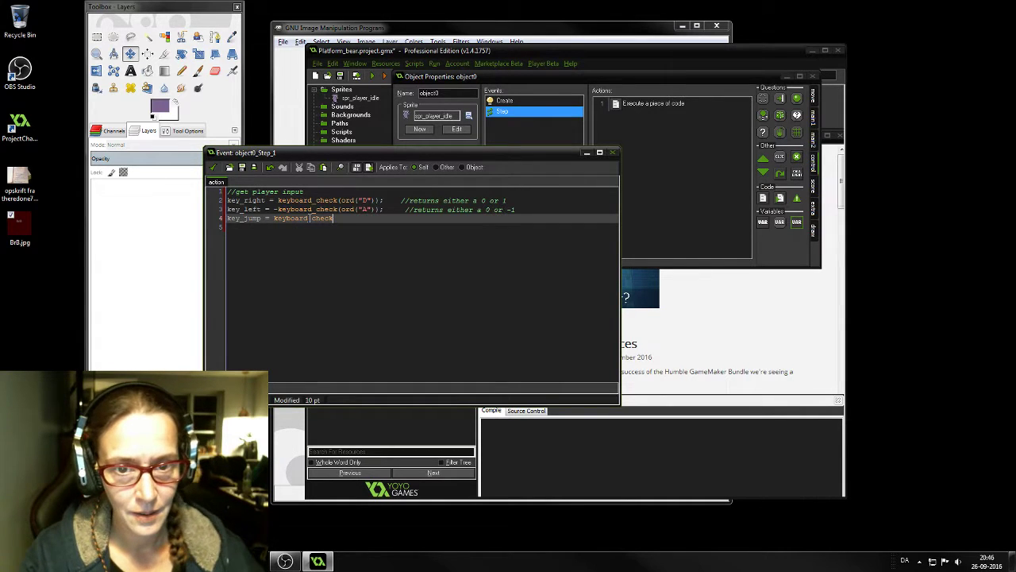
text(_)
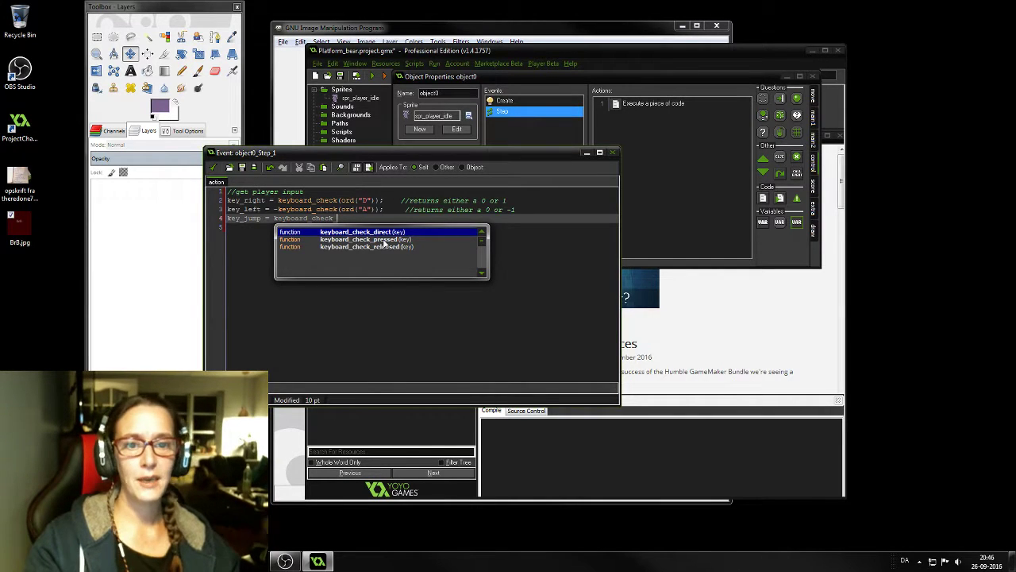
double_click(384, 240)
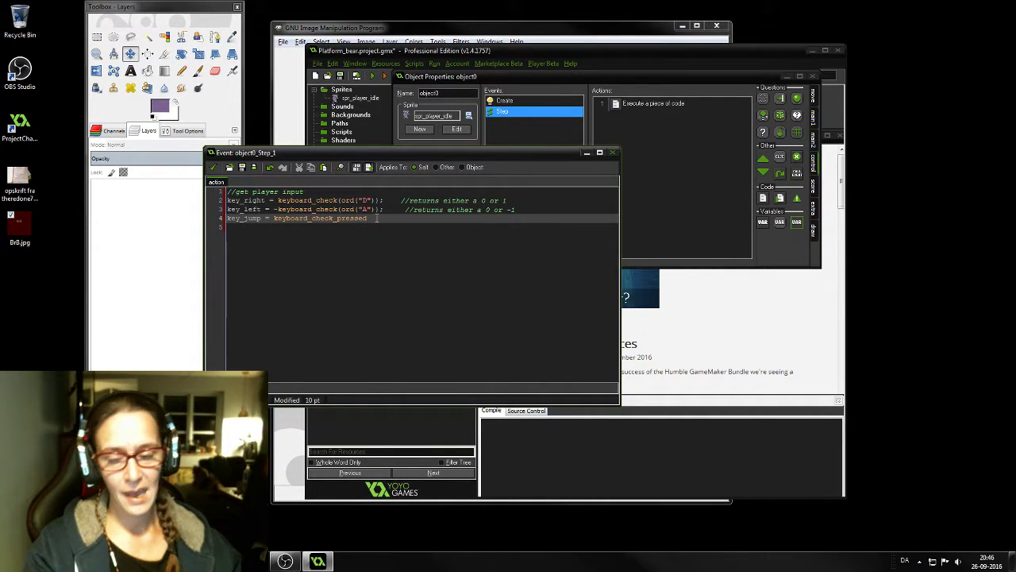
Give keyboard_check_pressed the vk_space constant as its argument and close the parenthesis
text(()
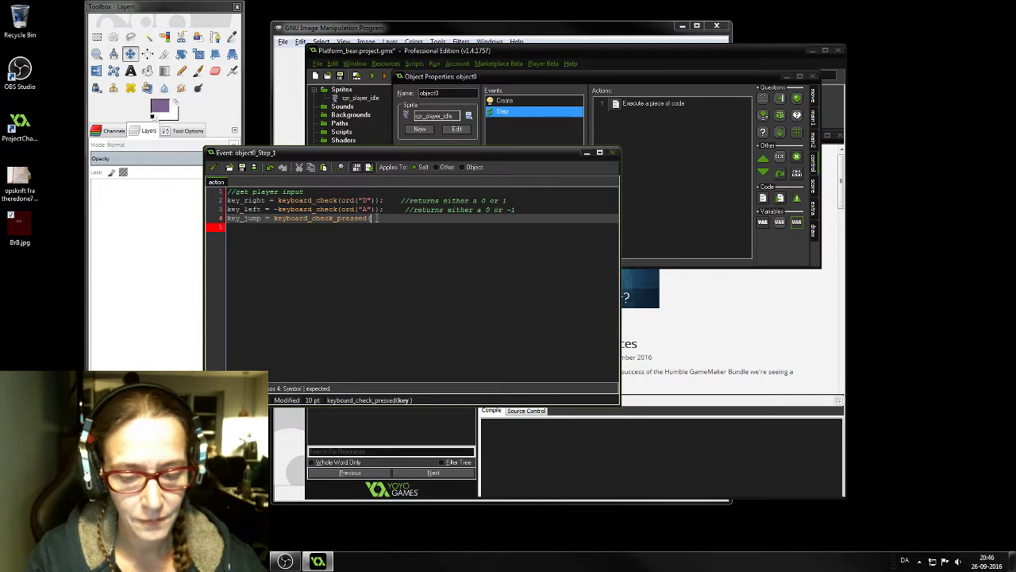
text(vk)
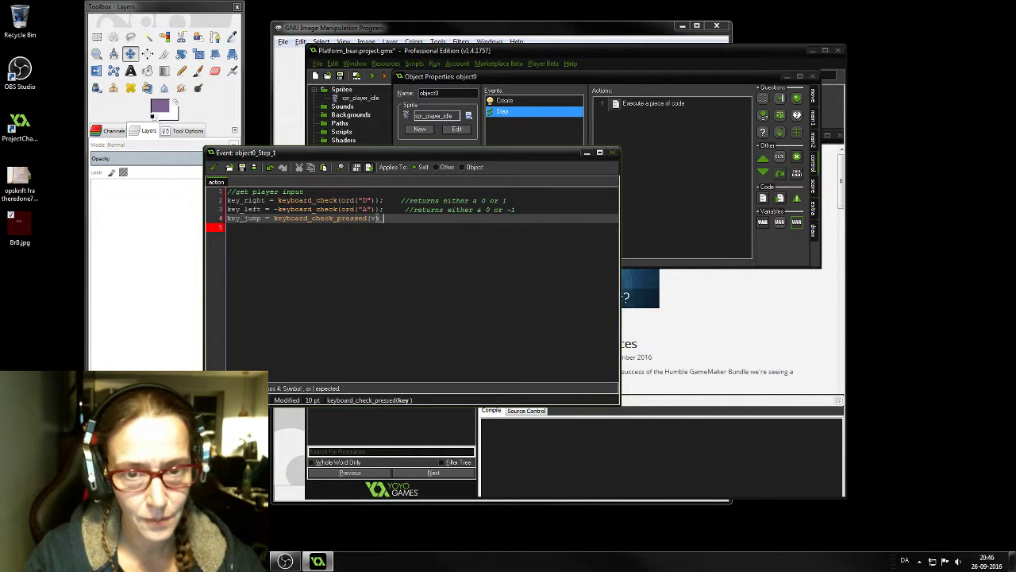
text(_s)
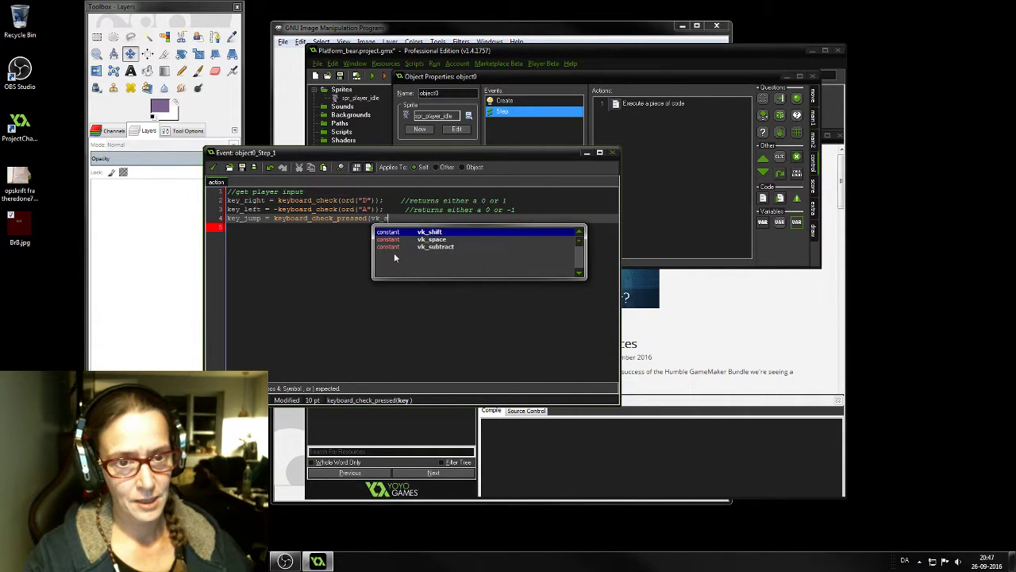
key(Down)
key(Return)
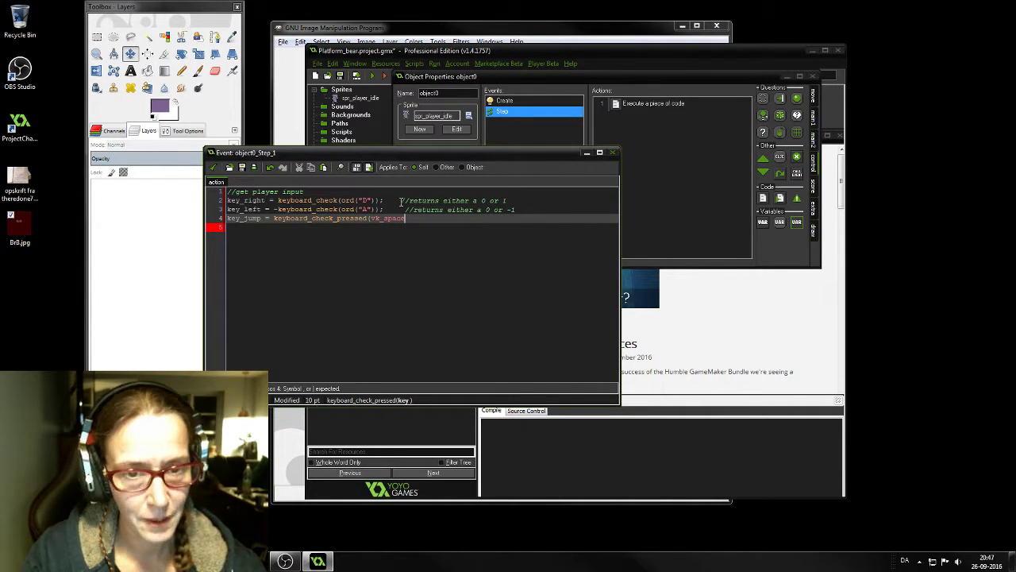
text())
Indent the trailing comments on the key_right and key_left lines further so that both line up in one column past the code
click(401, 201)
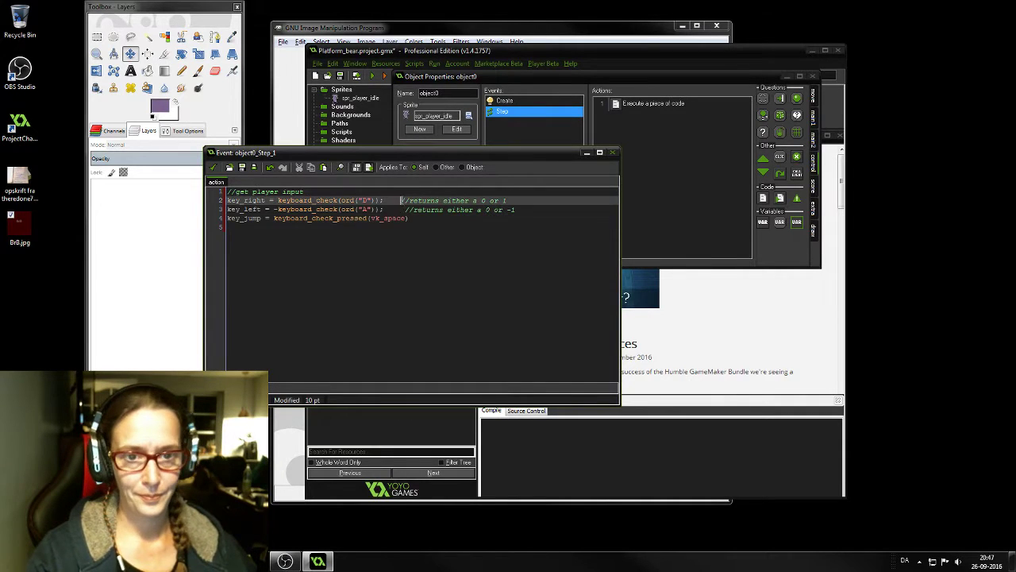
key(Down)
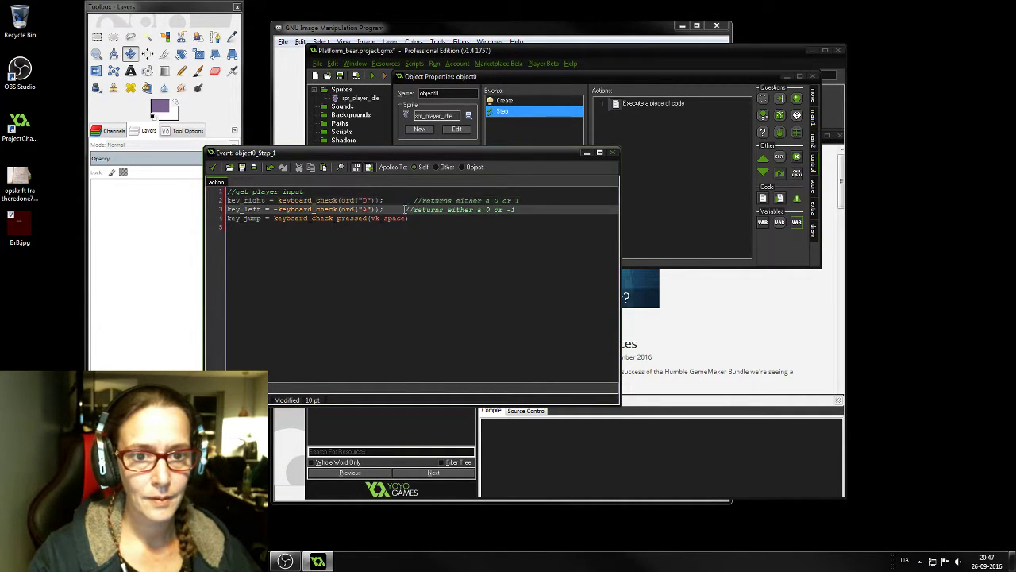
key(Up)
key(Tab)
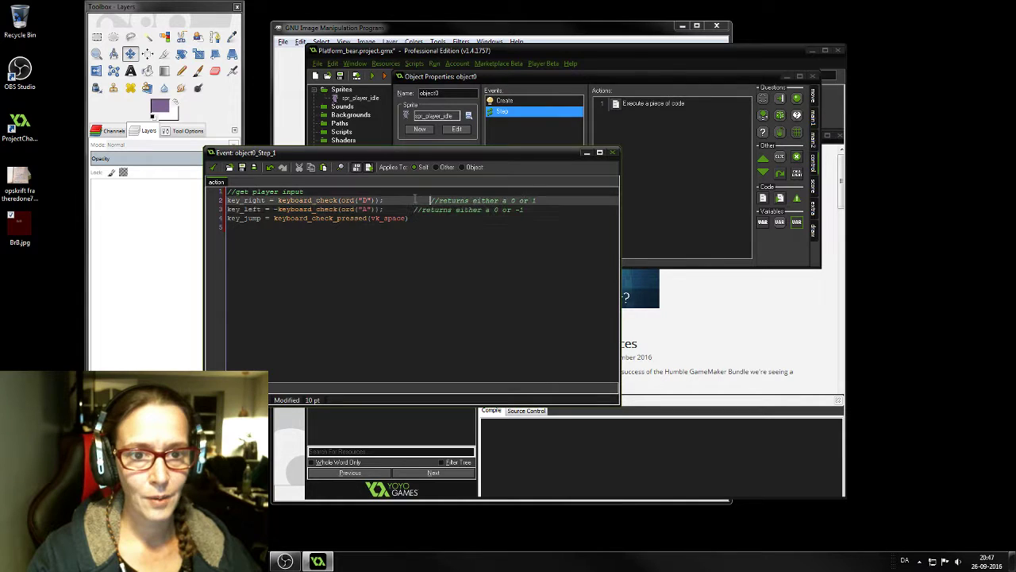
key(Down)
key(Tab)
End the key_jump statement with a semicolon and add the aligned comment "//return either 0 or 1" after it
key(Down)
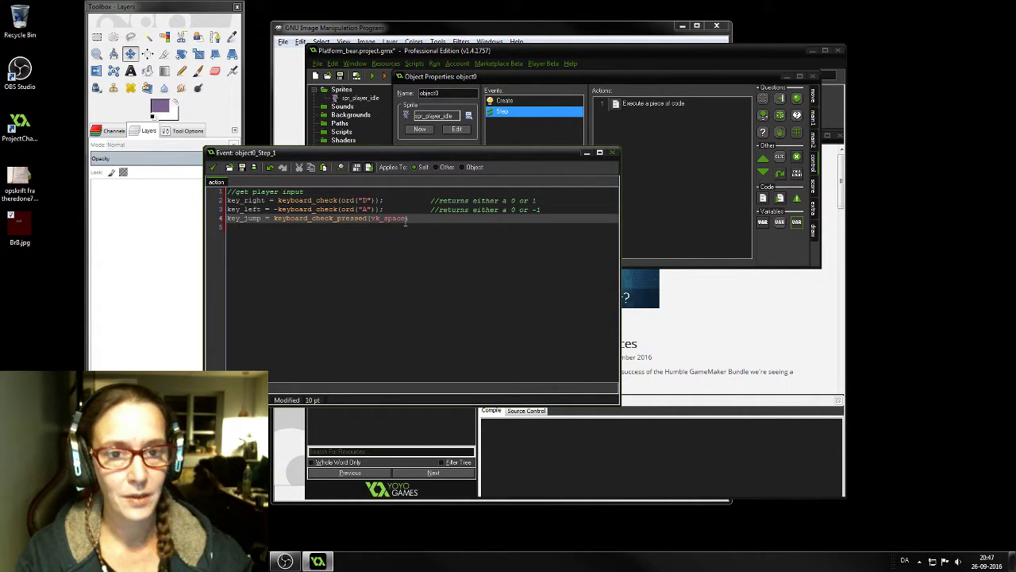
text(;)
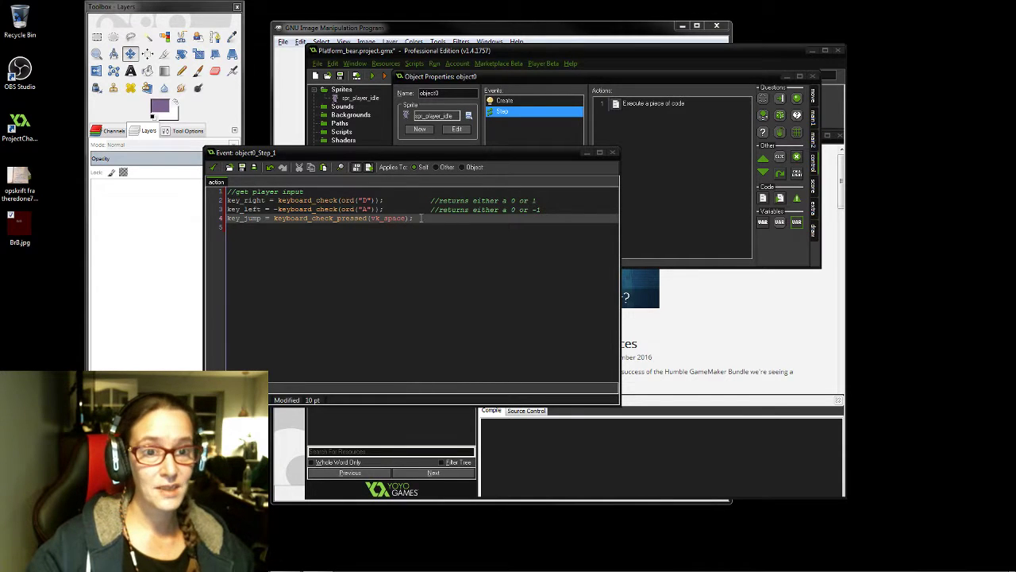
click(440, 218)
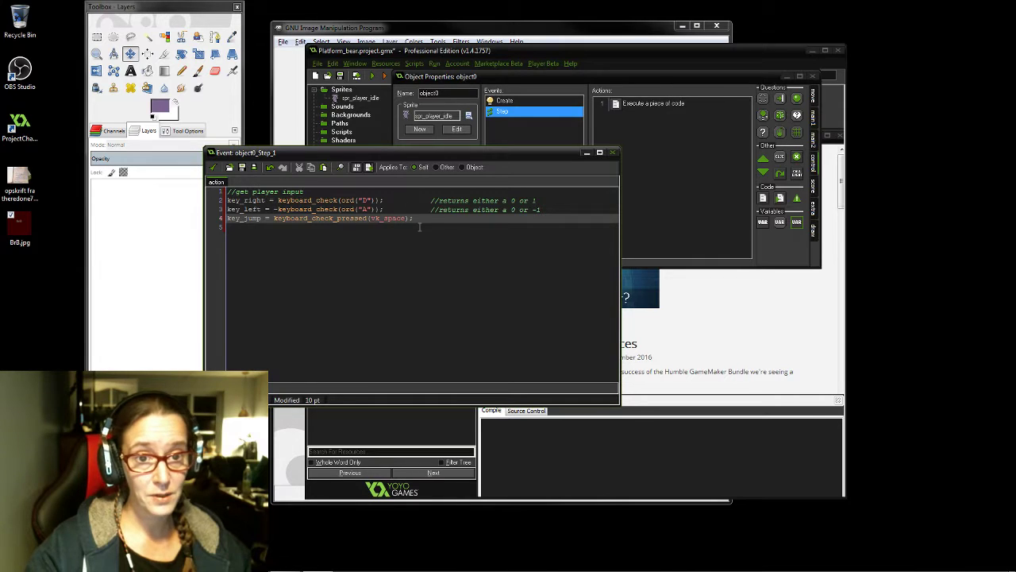
key(Tab)
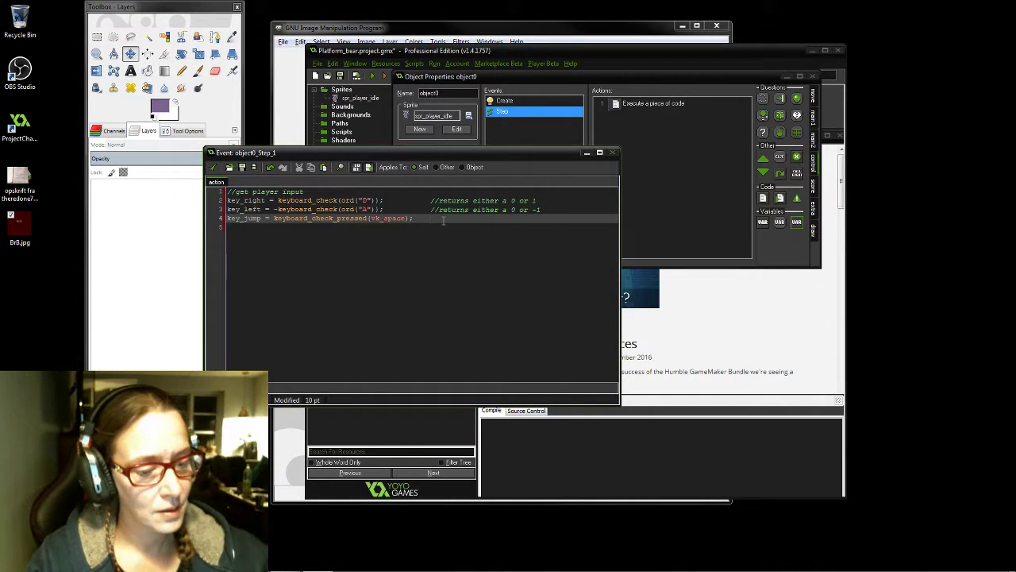
text(//return)
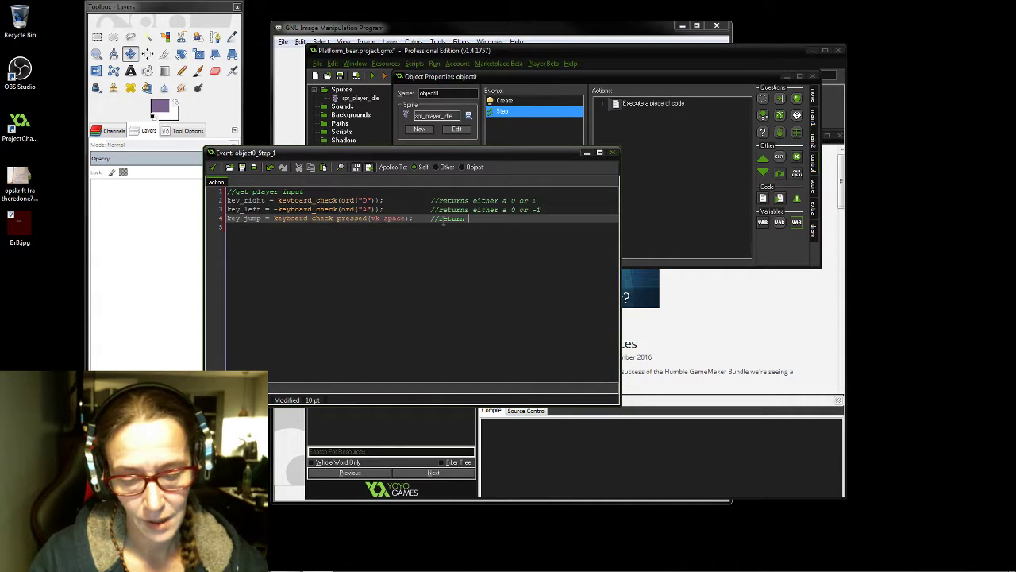
text( either)
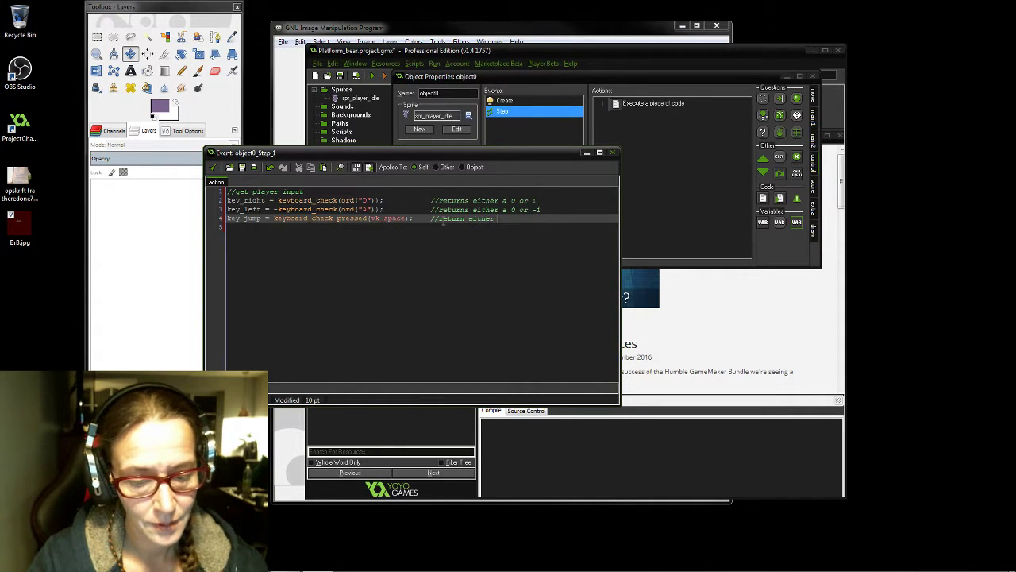
text( 0 )
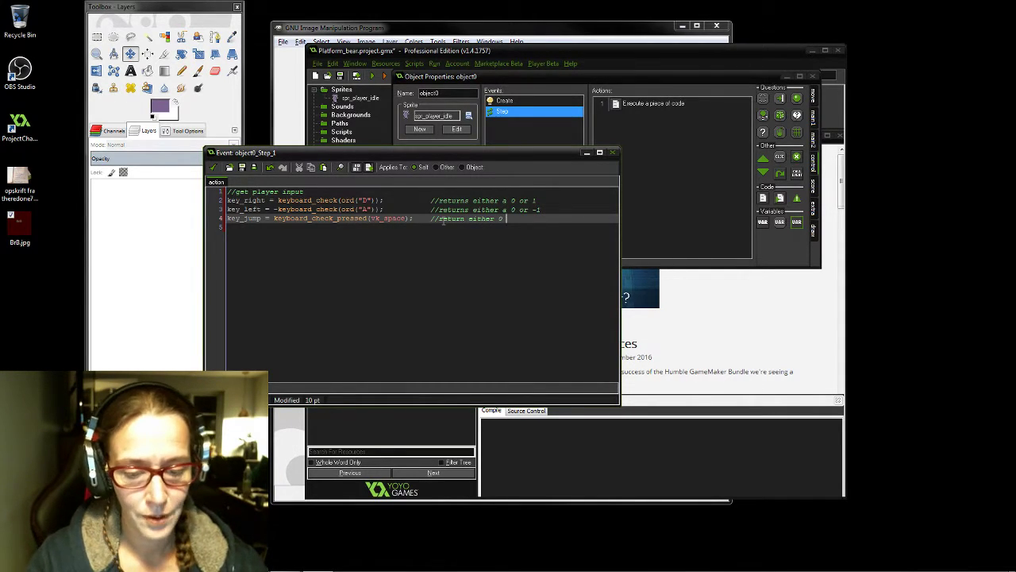
text(or 1)
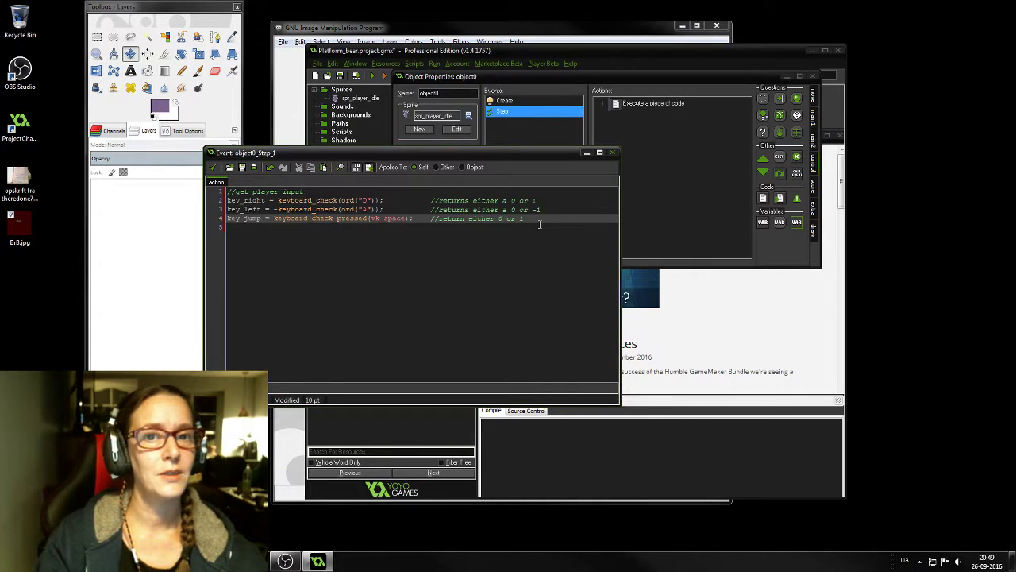
Leave a blank line below the key_jump statement and add the comment "//run player input"
key(Return)
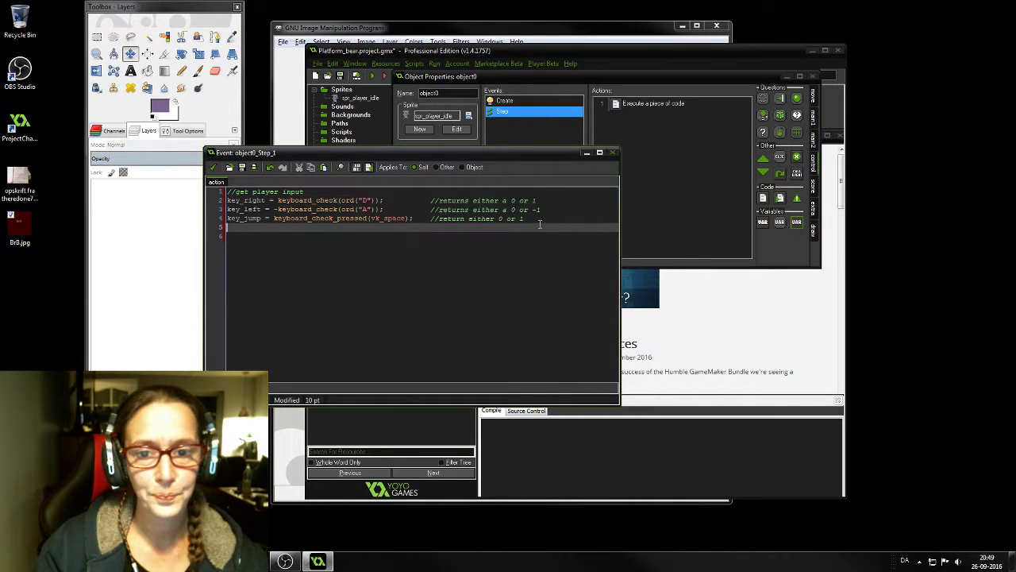
key(Return)
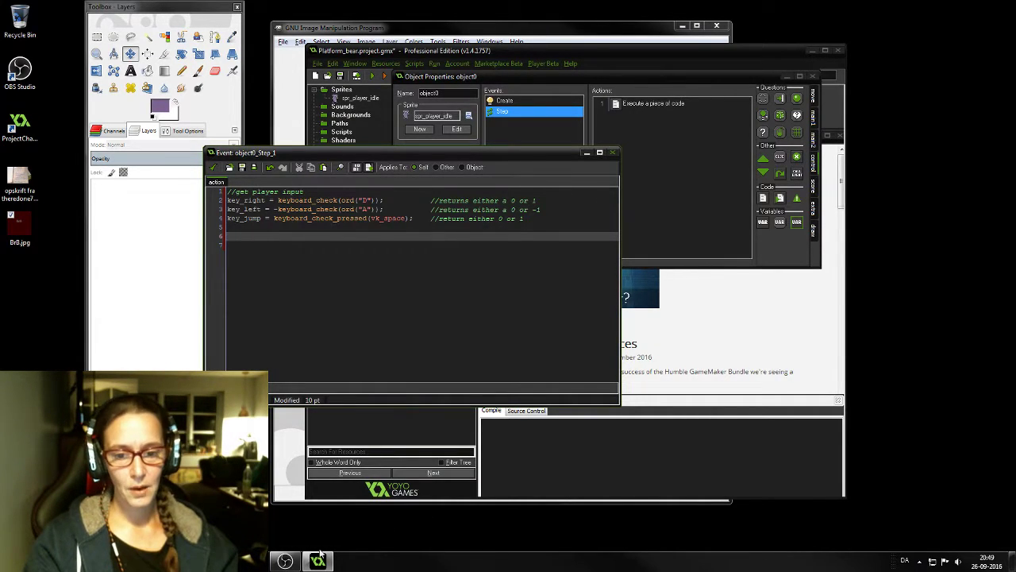
click(273, 561)
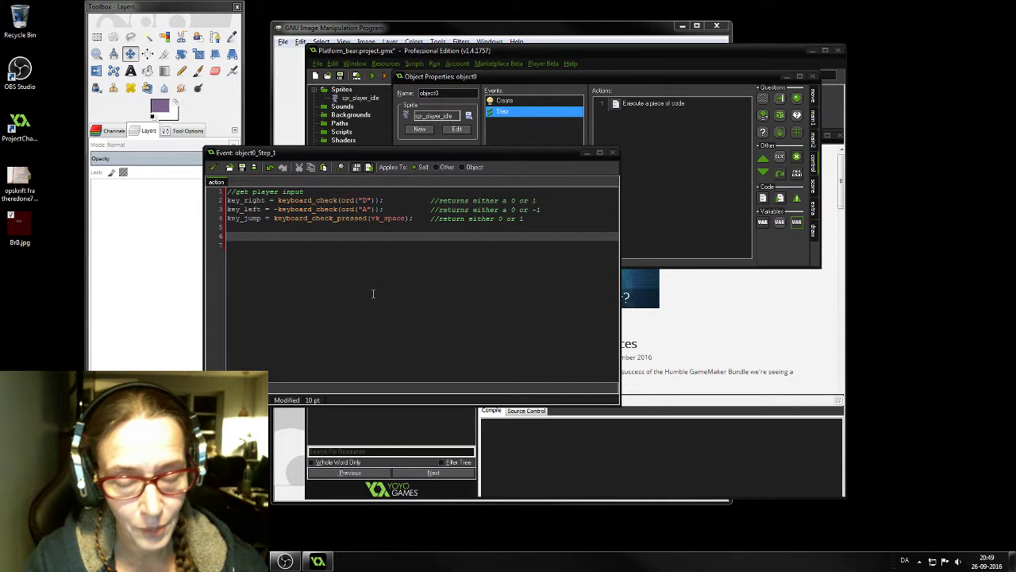
click(303, 239)
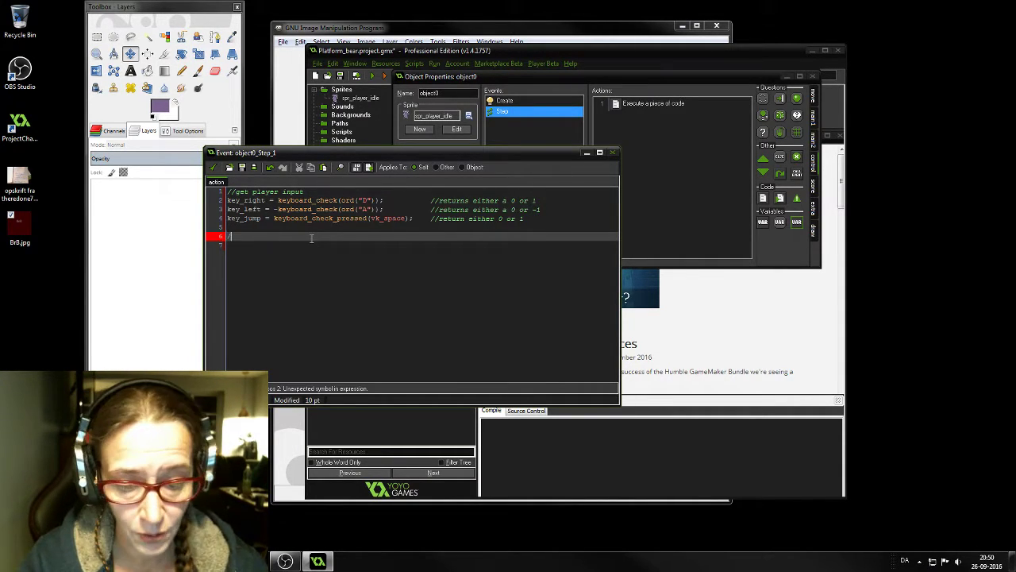
text(//run )
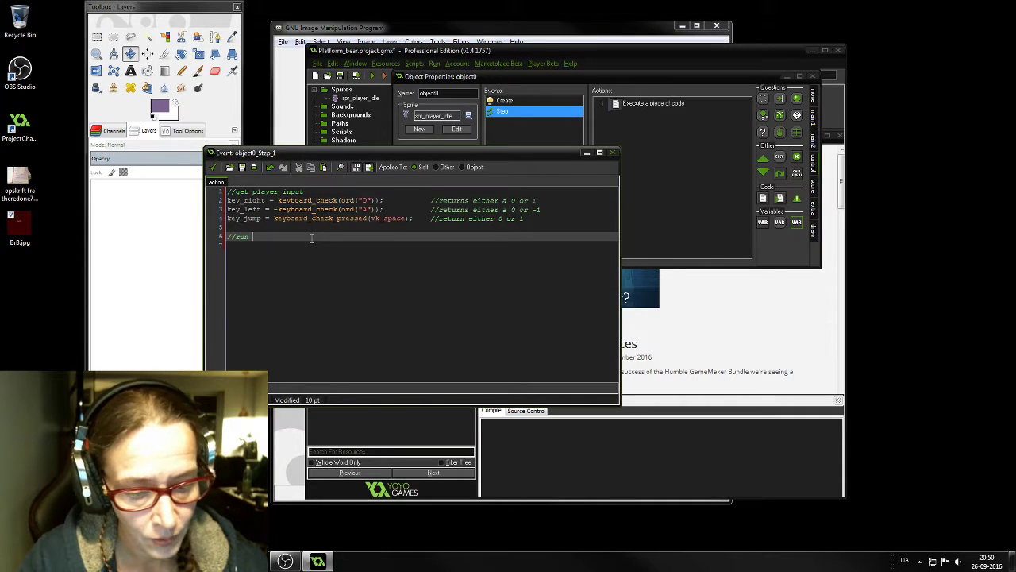
text(player )
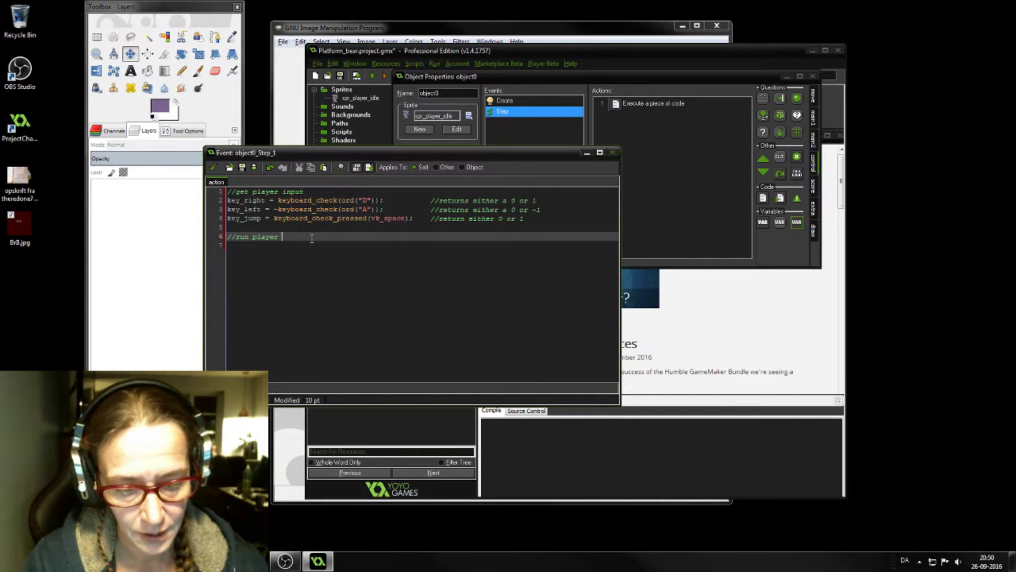
text(input)
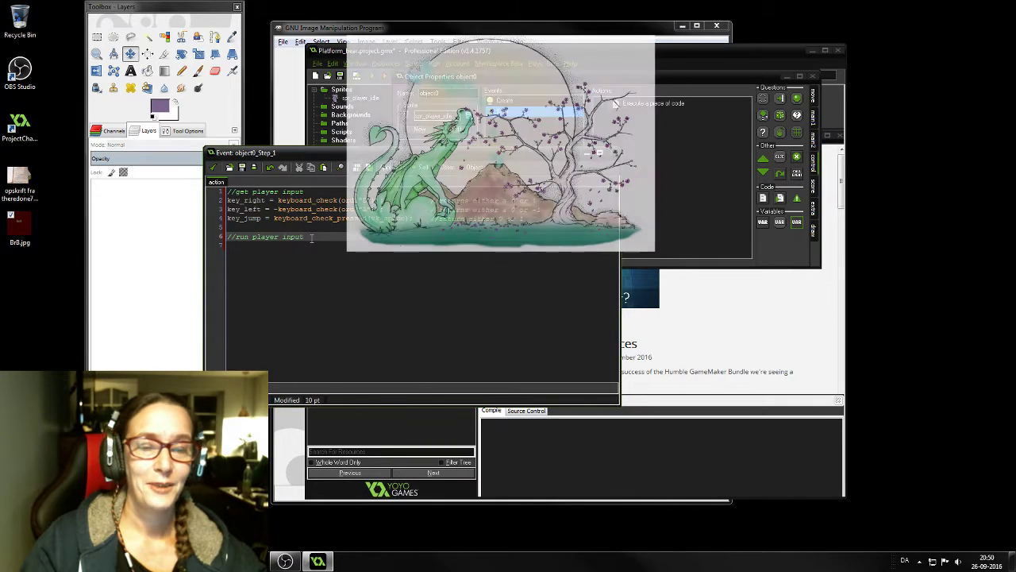
Below the "//run player input" comment, assign the sum key_right + key_left to the variable move
key(Return)
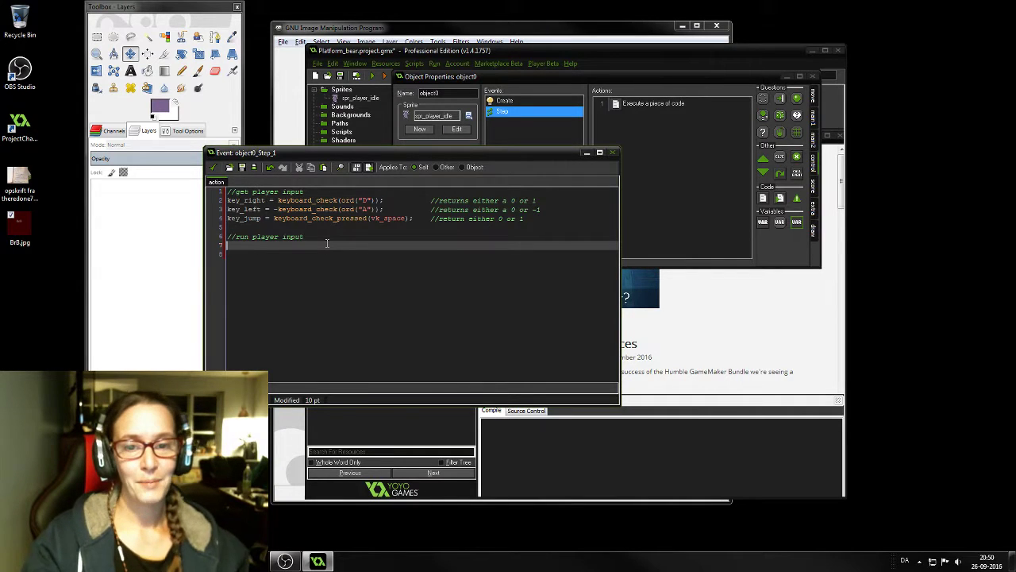
text(mo)
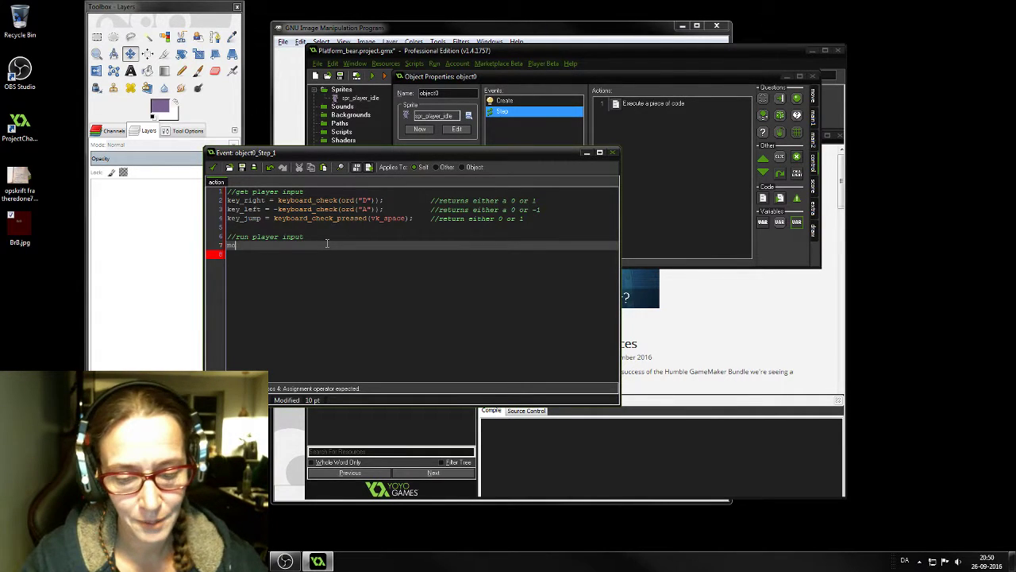
text(ve )
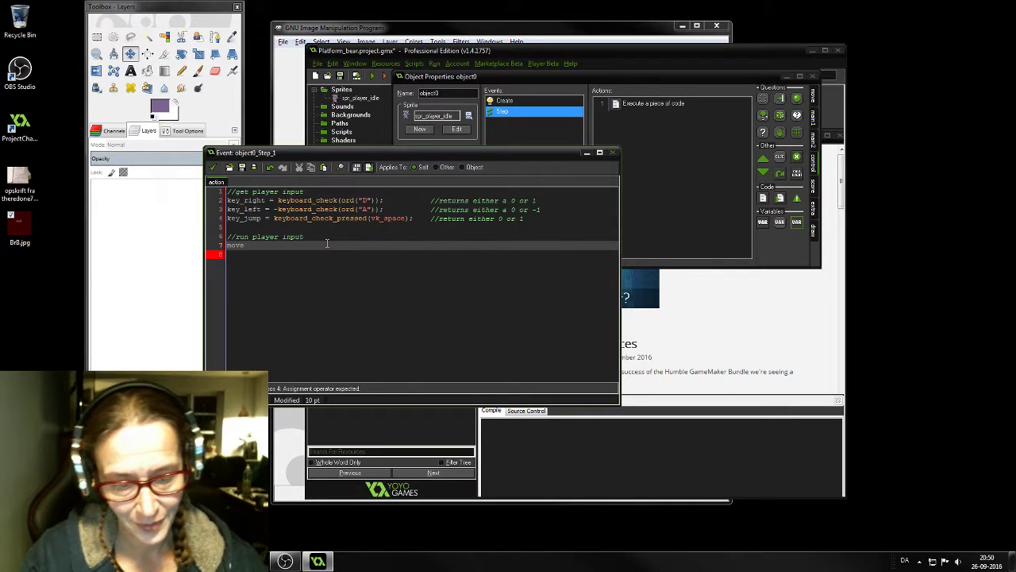
text(=)
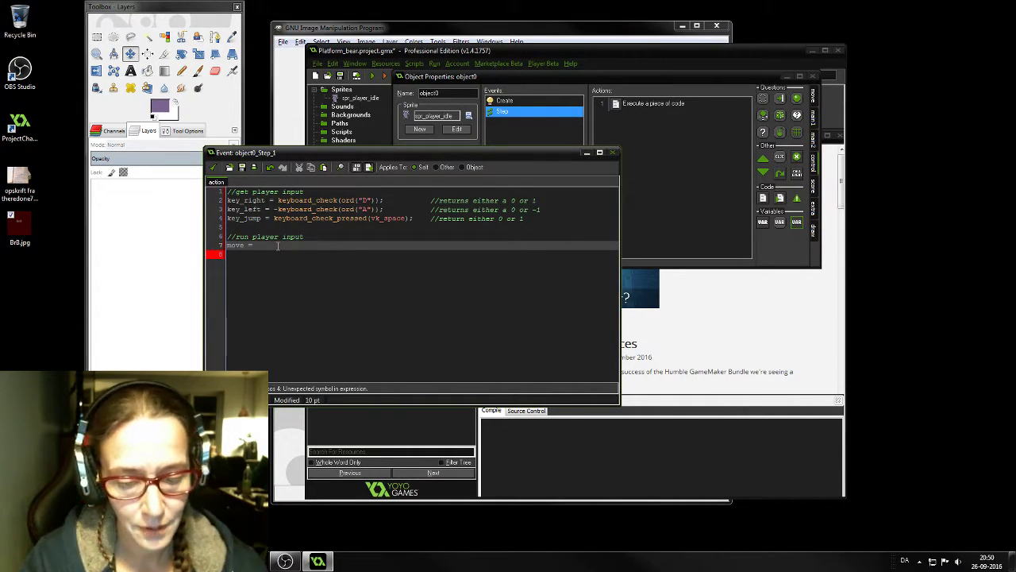
text(key)
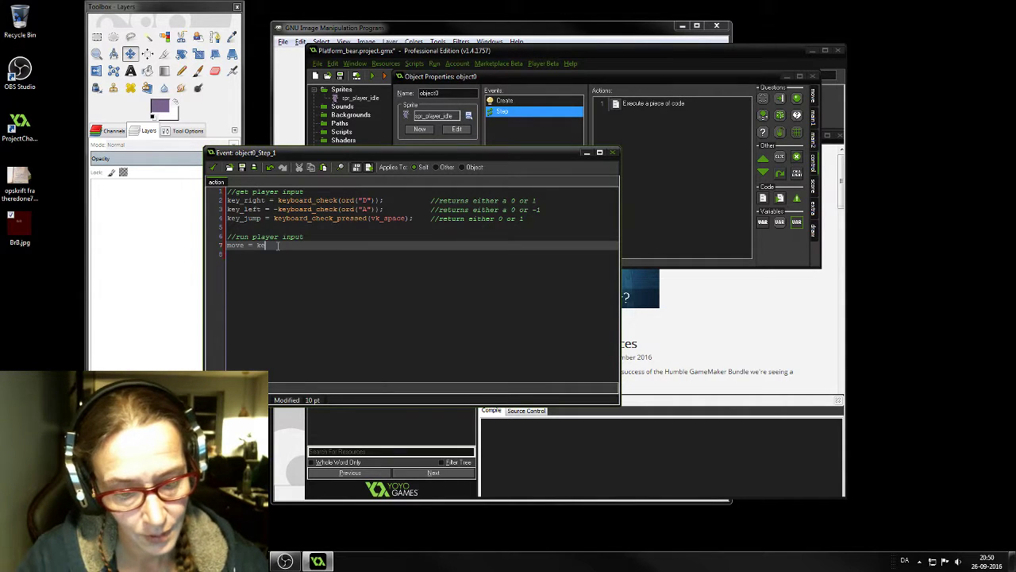
text(_)
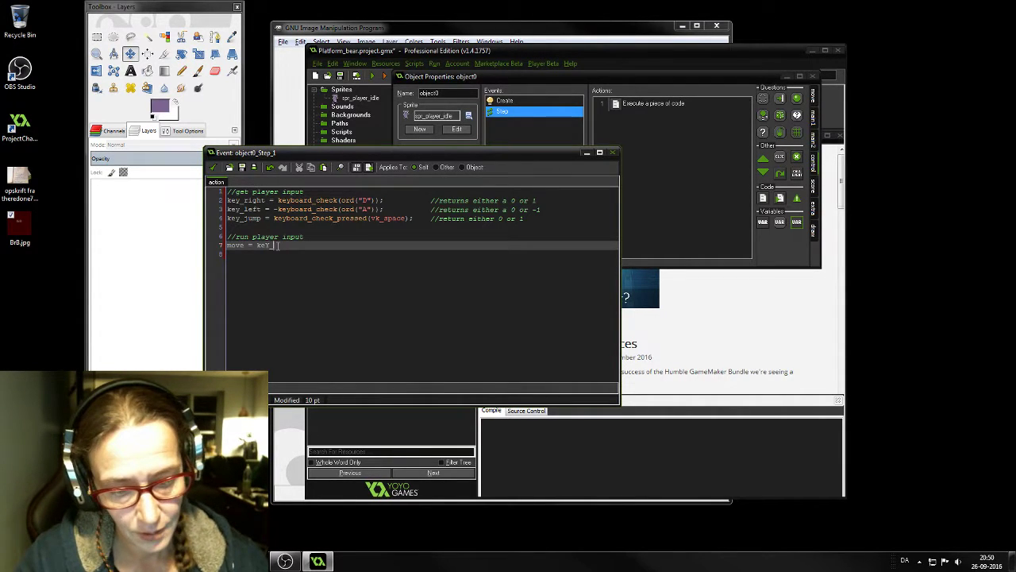
text(right)
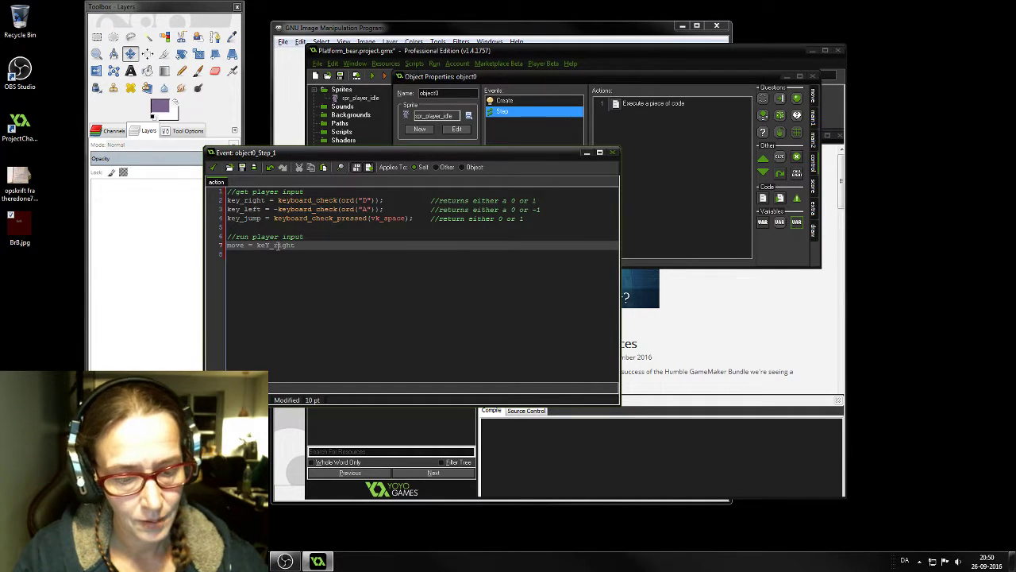
text( +)
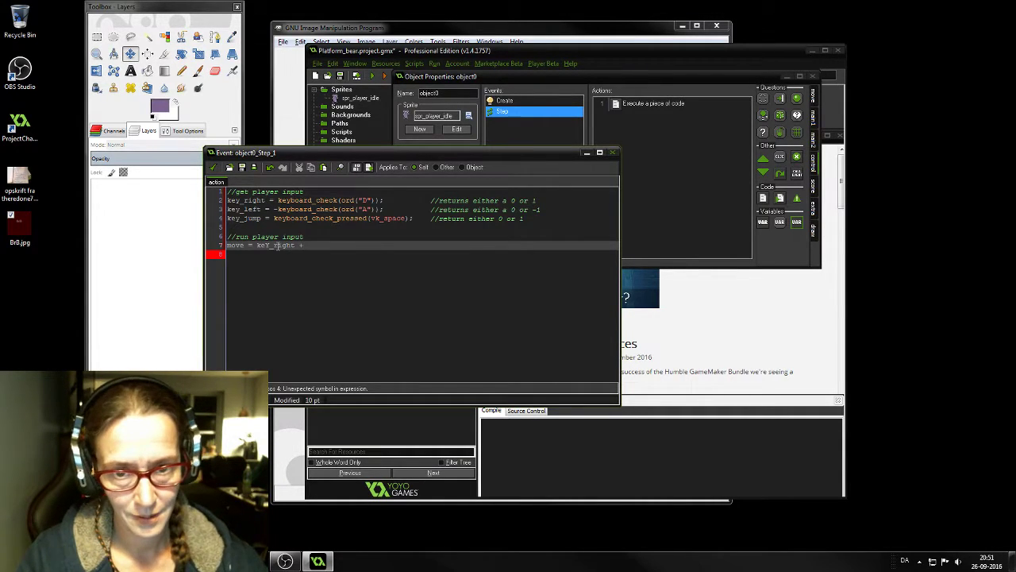
text( key)
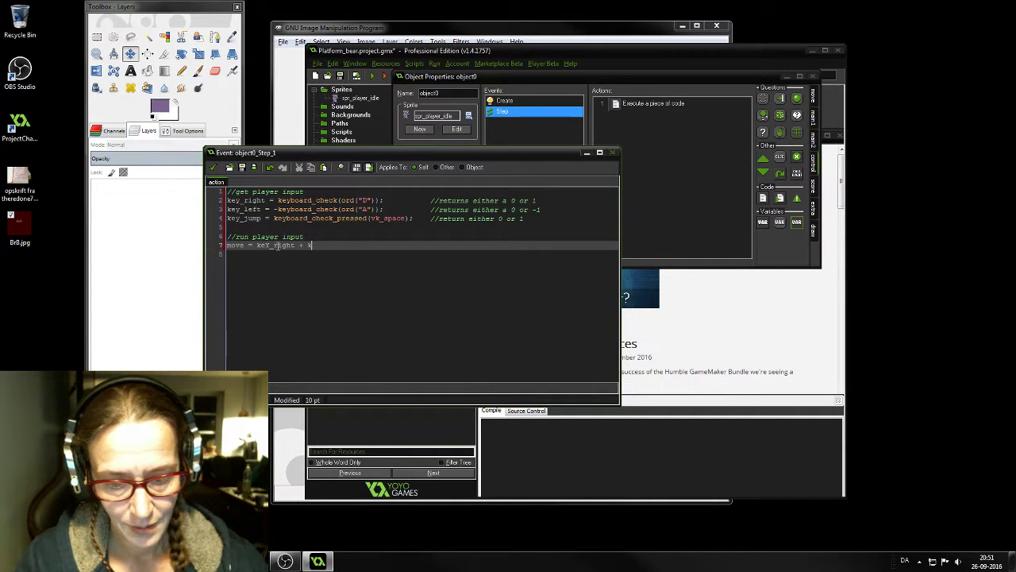
text(_left)
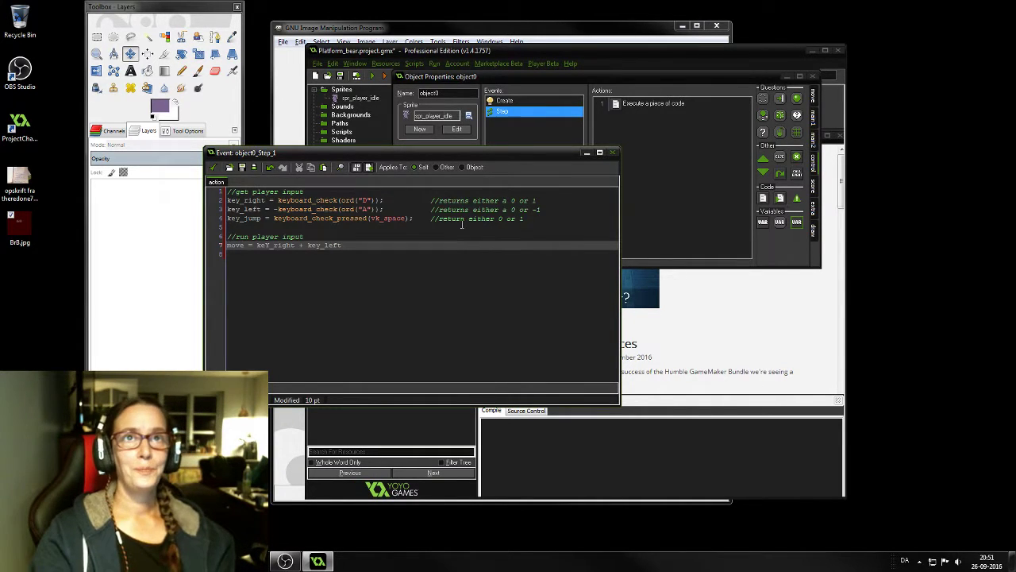
Correct the capital Y in key_right to lowercase on the move line and end the statement with a semicolon
click(269, 246)
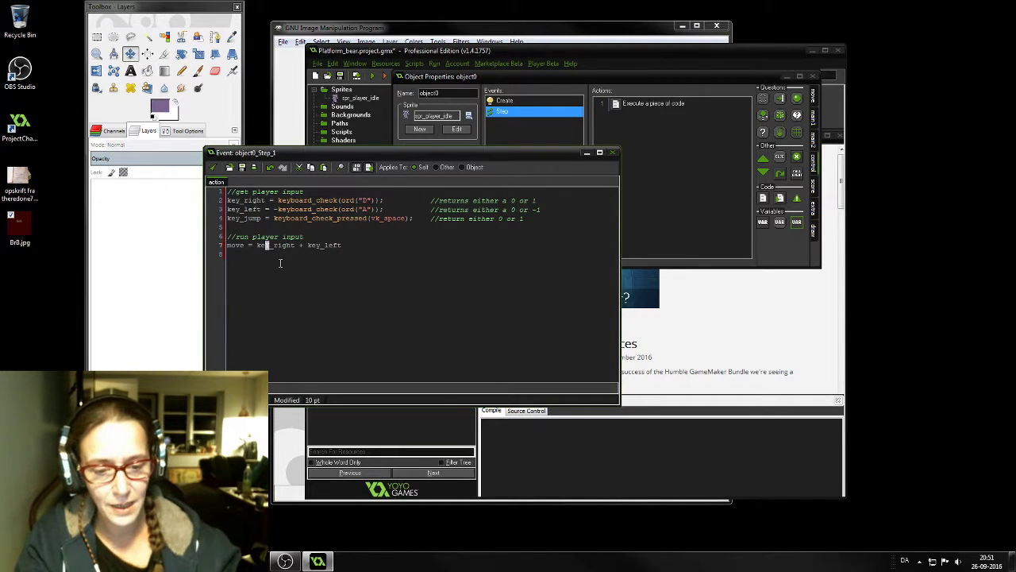
key(Right)
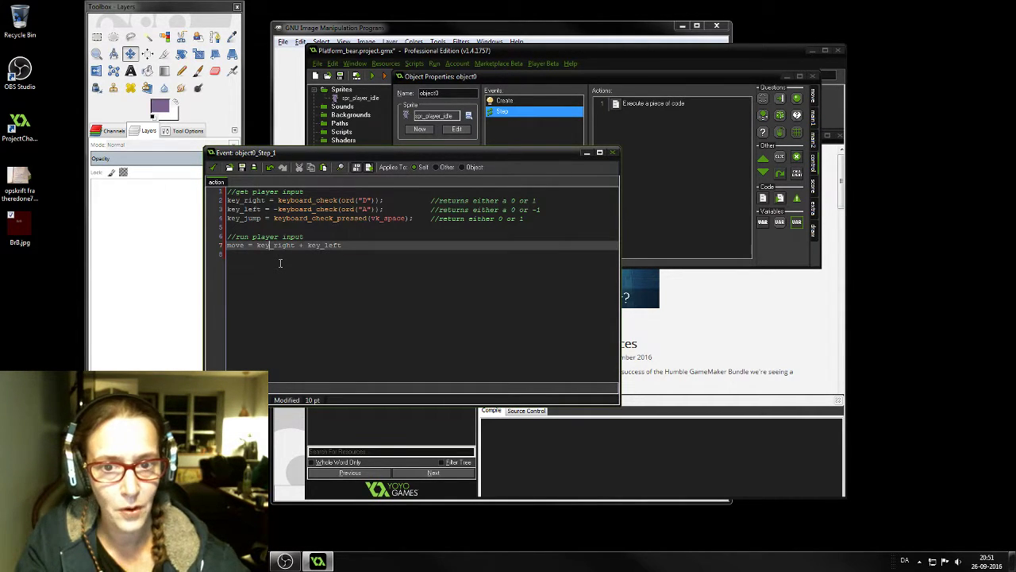
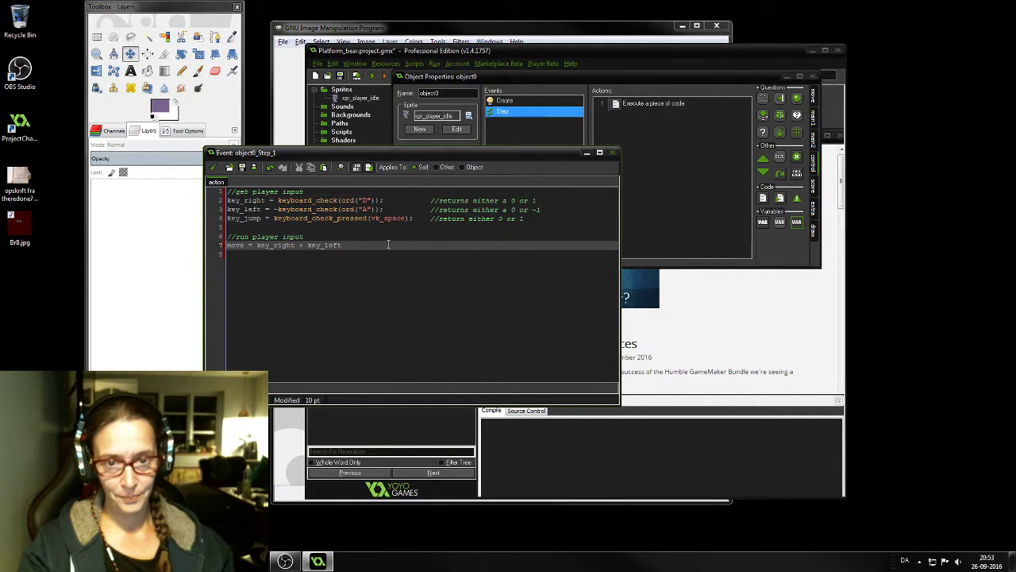
text(;)
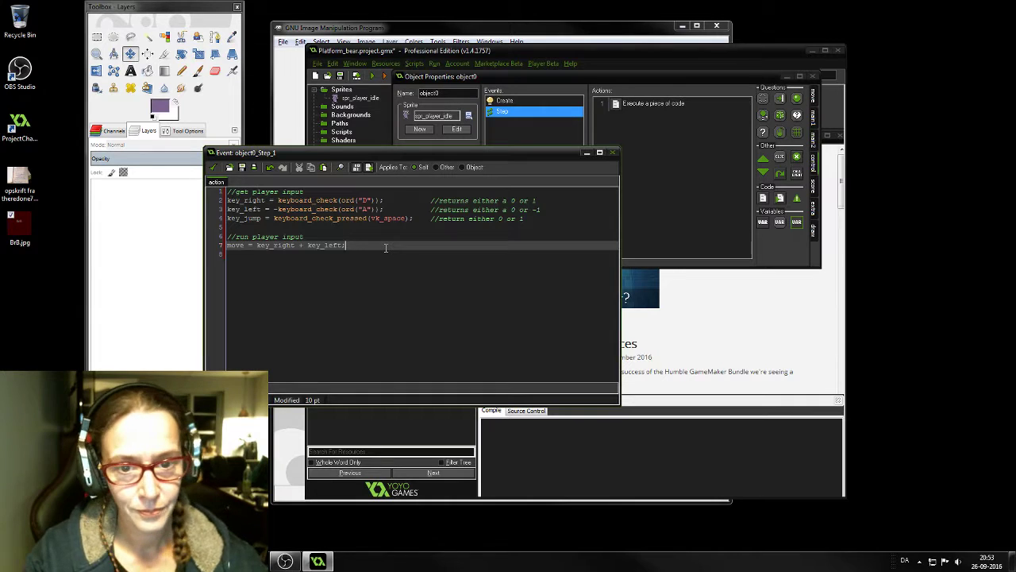
After the move statement, add a comment aligned with those above it that starts "//result tells direction:"
key(Tab)
key(Tab)
key(Tab)
key(Tab)
key(Tab)
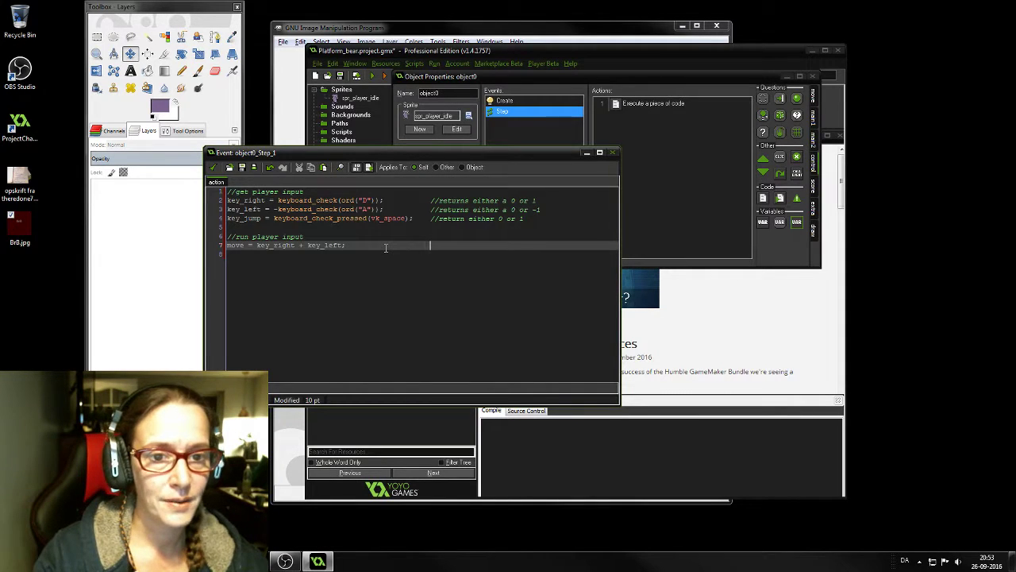
text(//)
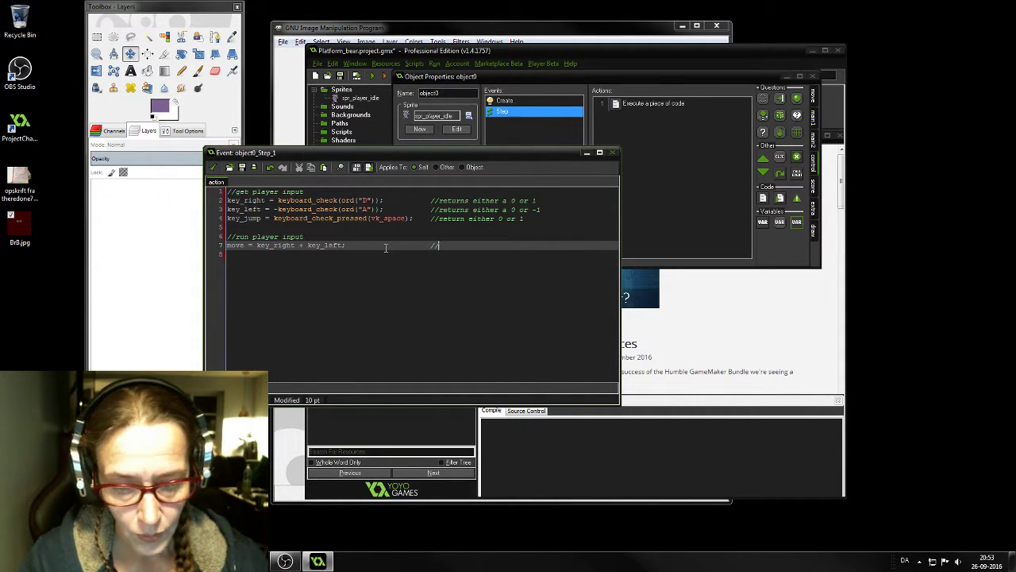
text(resu)
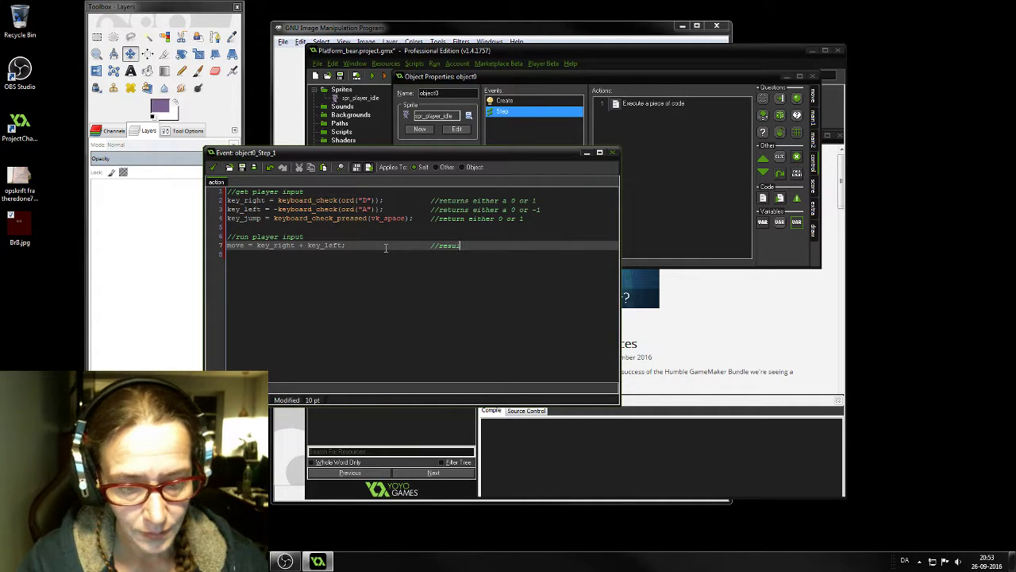
text(lt =ells)
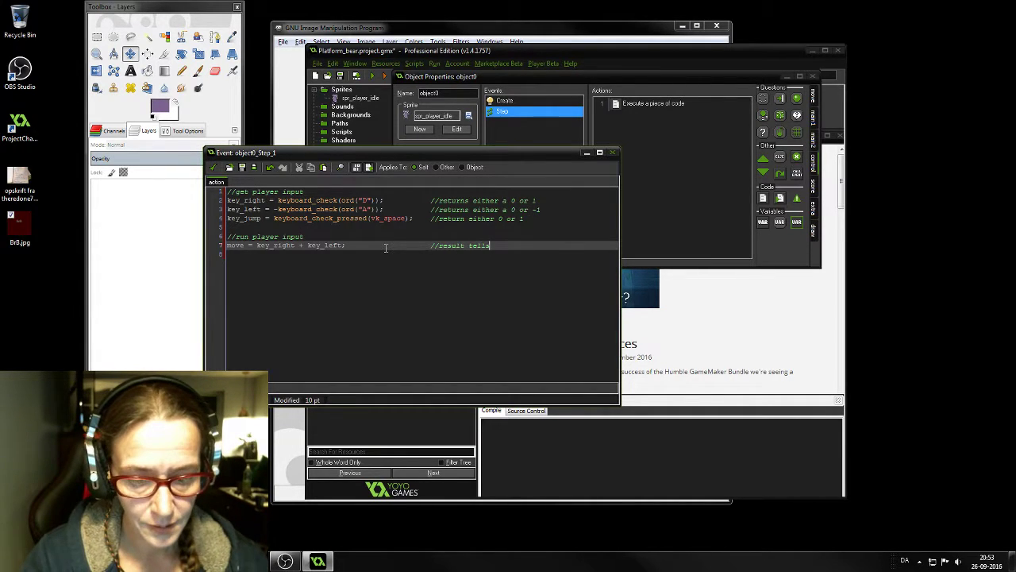
text( oirecti)
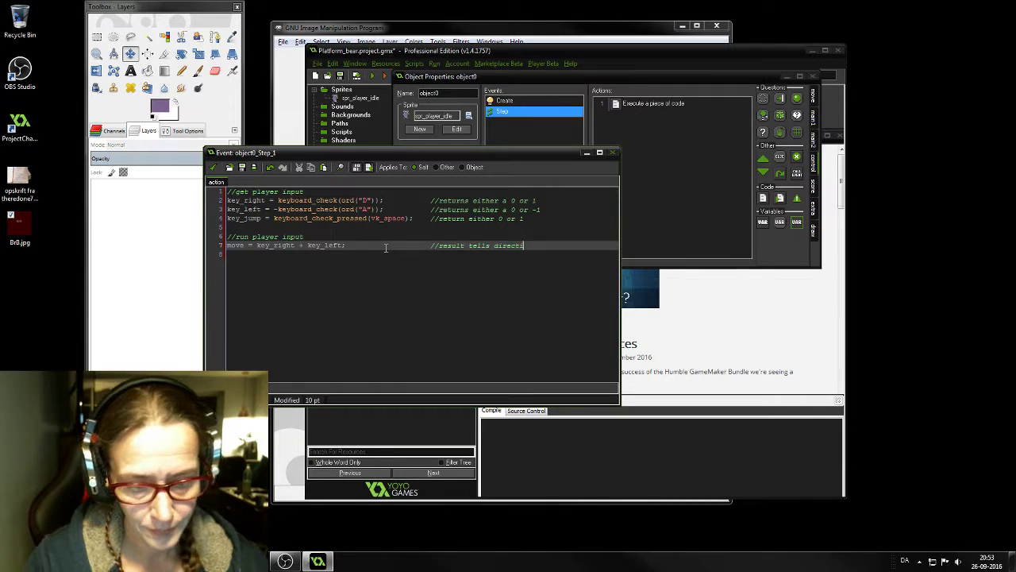
text(on:)
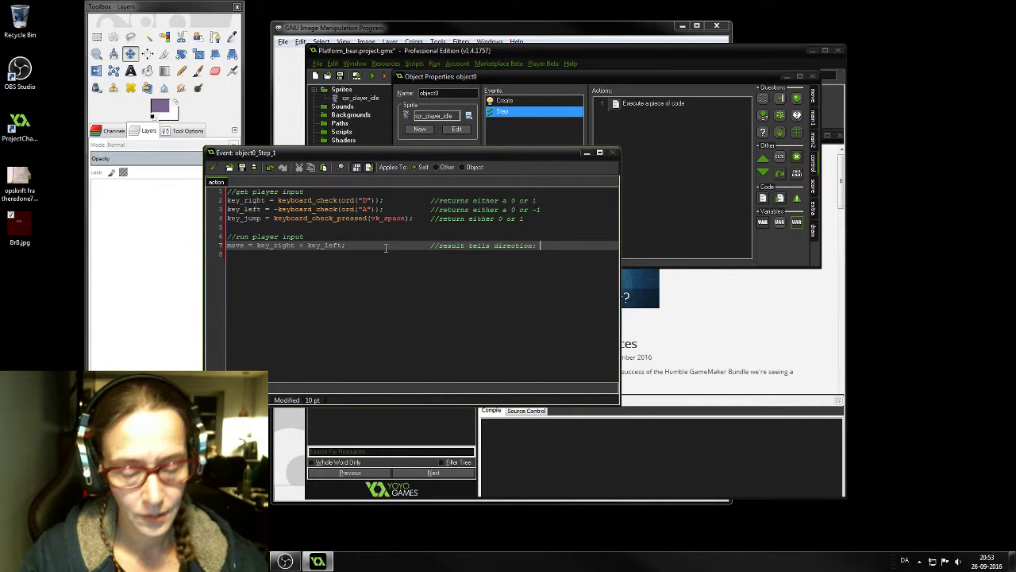
Complete the direction comment with "1 = right 0 = none -1 = left" and save the Step event's code
text(1 )
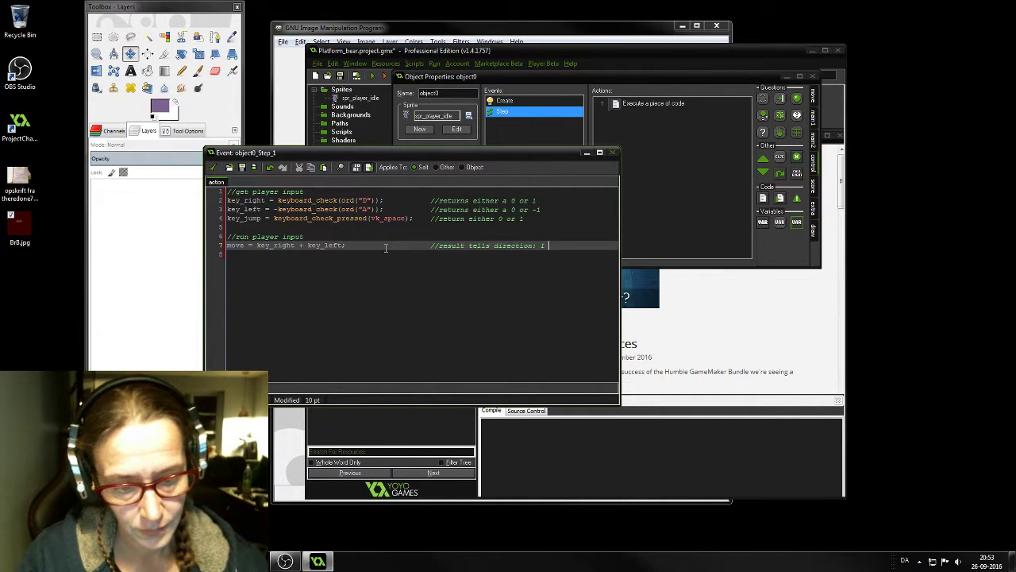
text(-)
text(right )
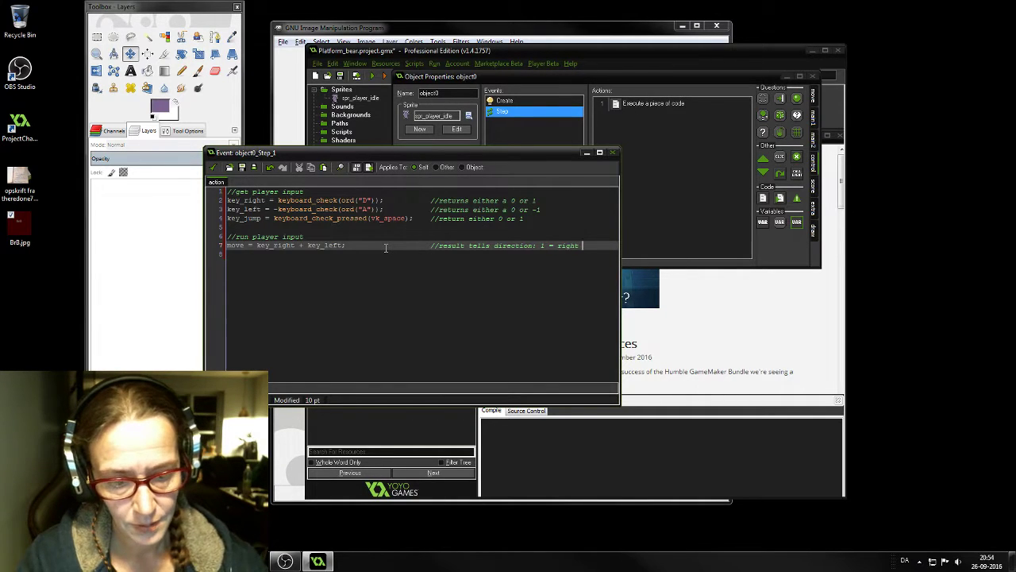
text(0 = r)
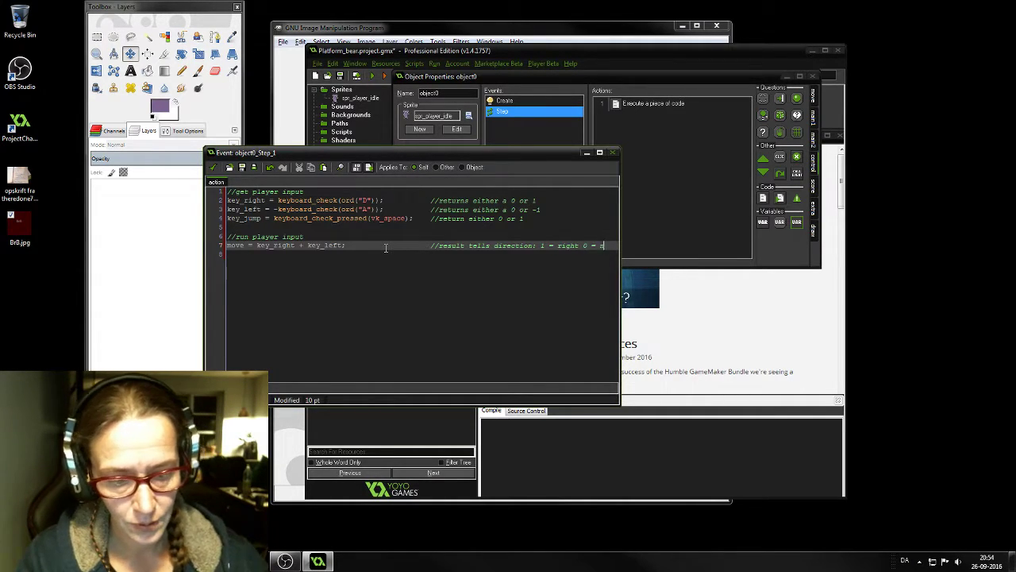
text(on)
text(ov)
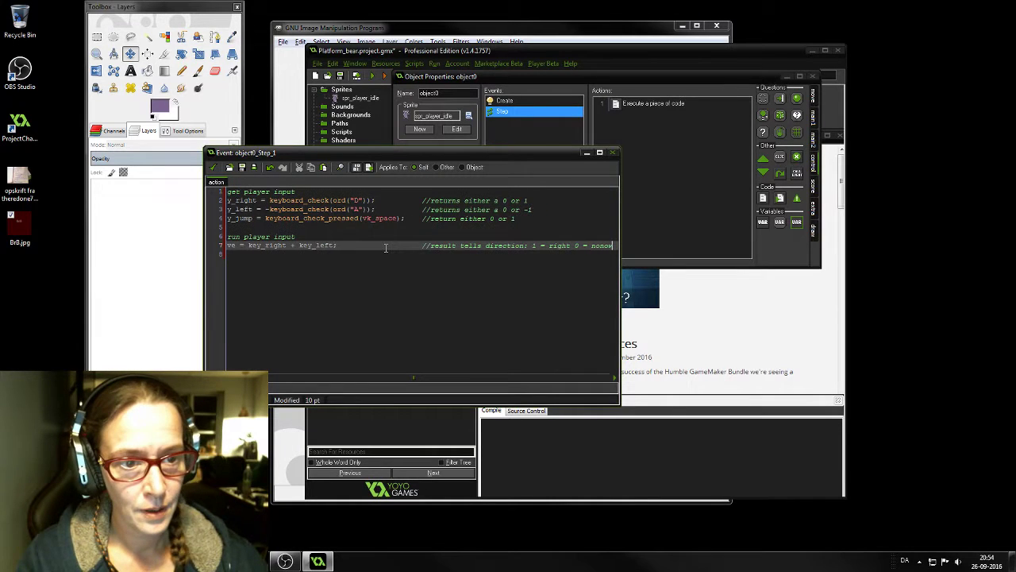
key(BackSpace)
key(BackSpace)
text(n)
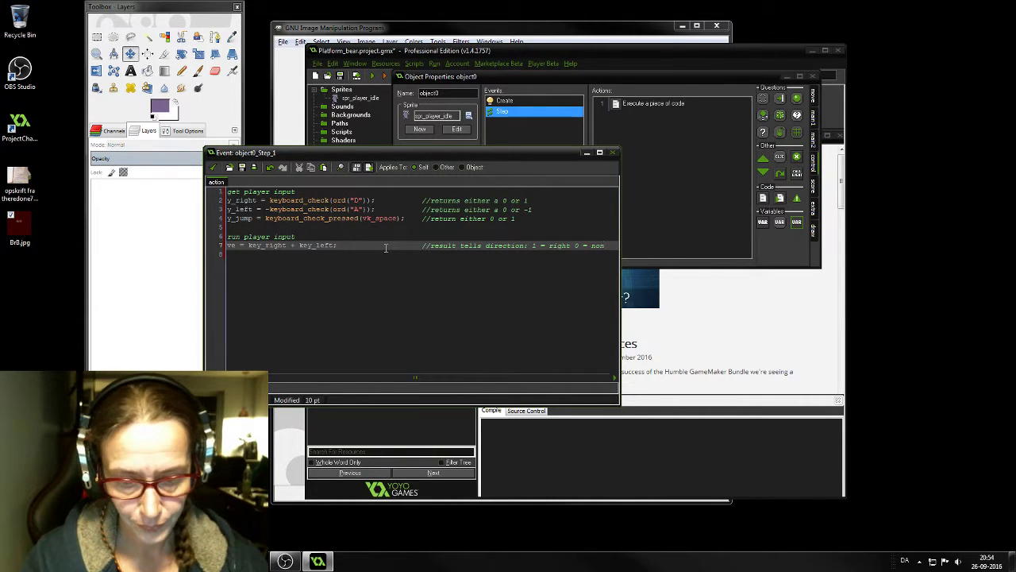
text(e)
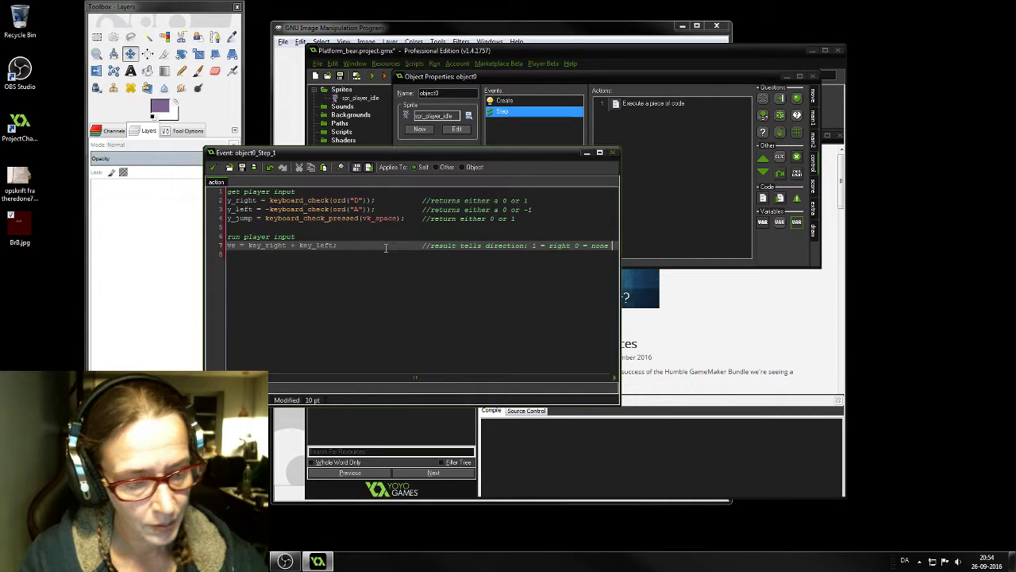
text( -1)
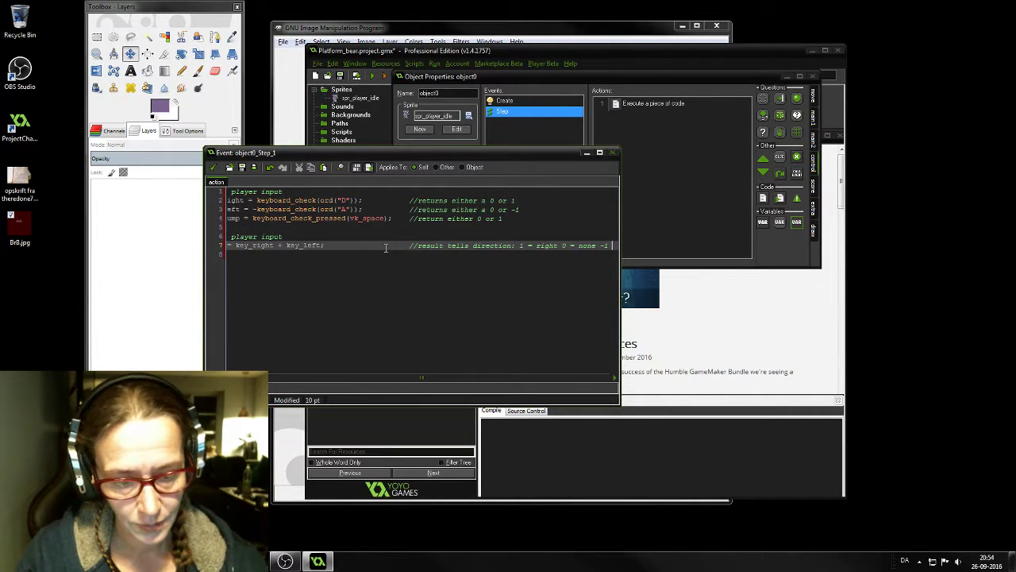
text( = left)
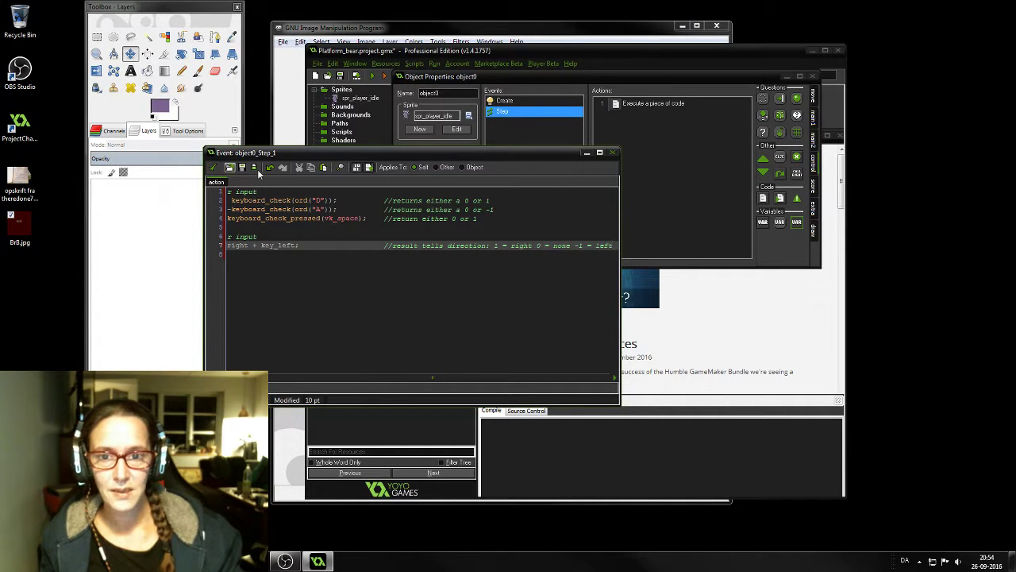
click(213, 169)
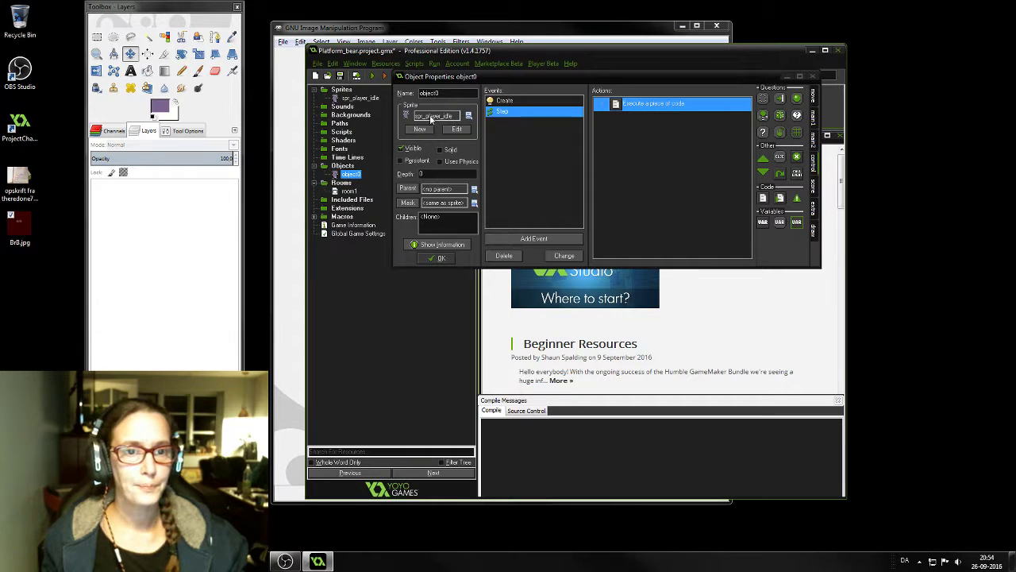
Review the properties and collision mask settings of the spr_player_idle sprite, leaving them as they are
click(458, 129)
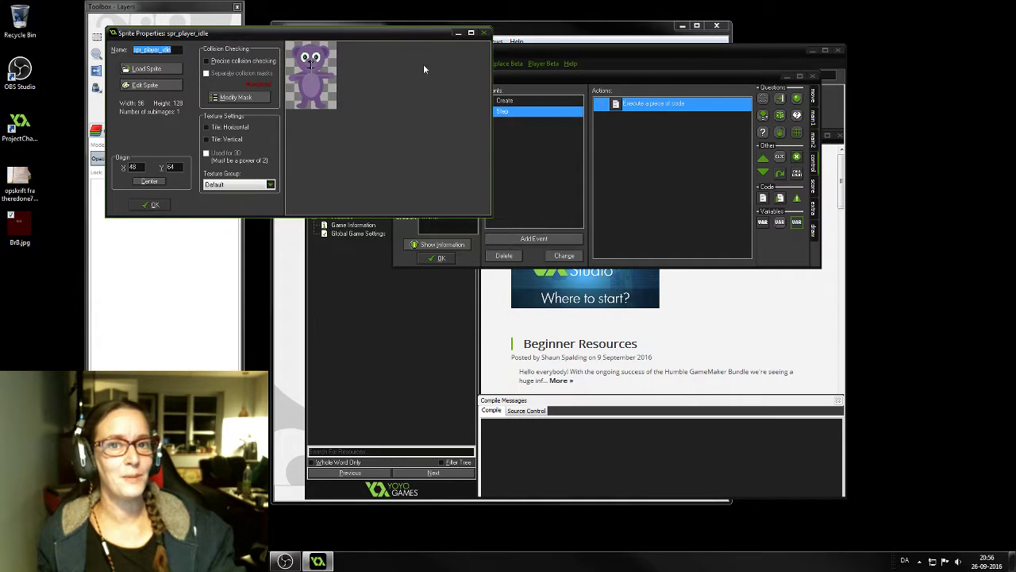
drag(413, 36, 397, 30)
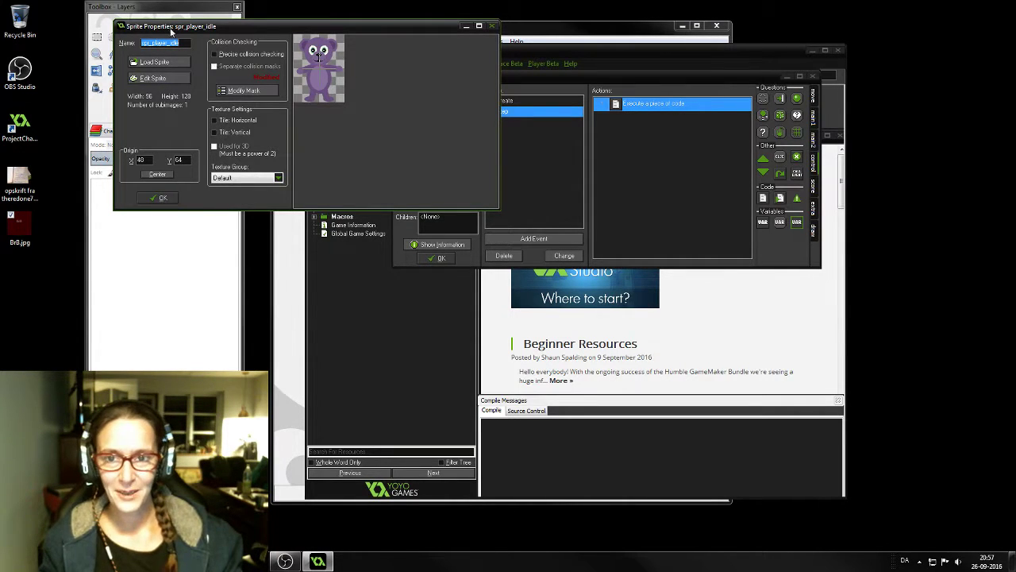
click(239, 90)
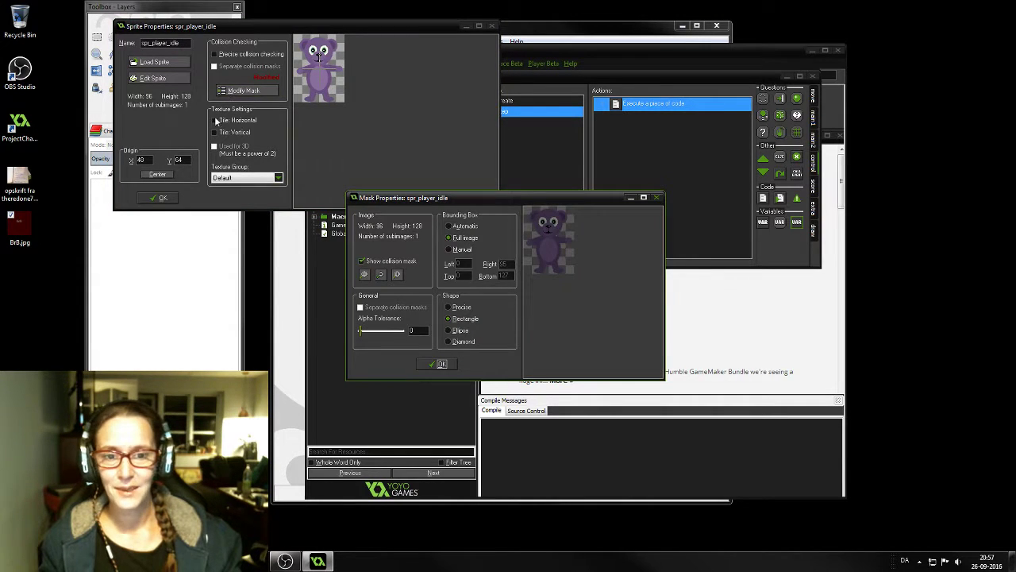
click(443, 365)
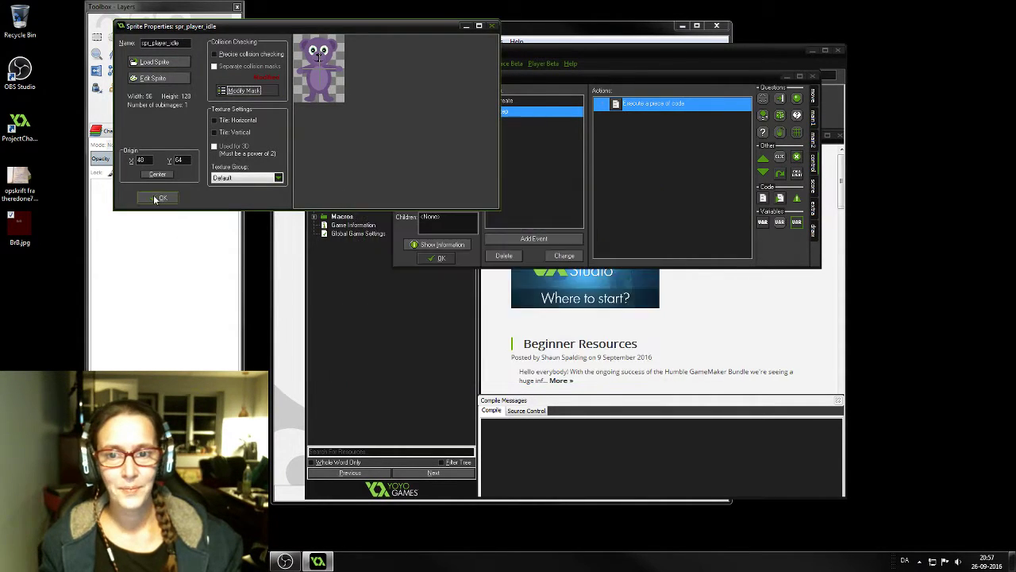
click(154, 197)
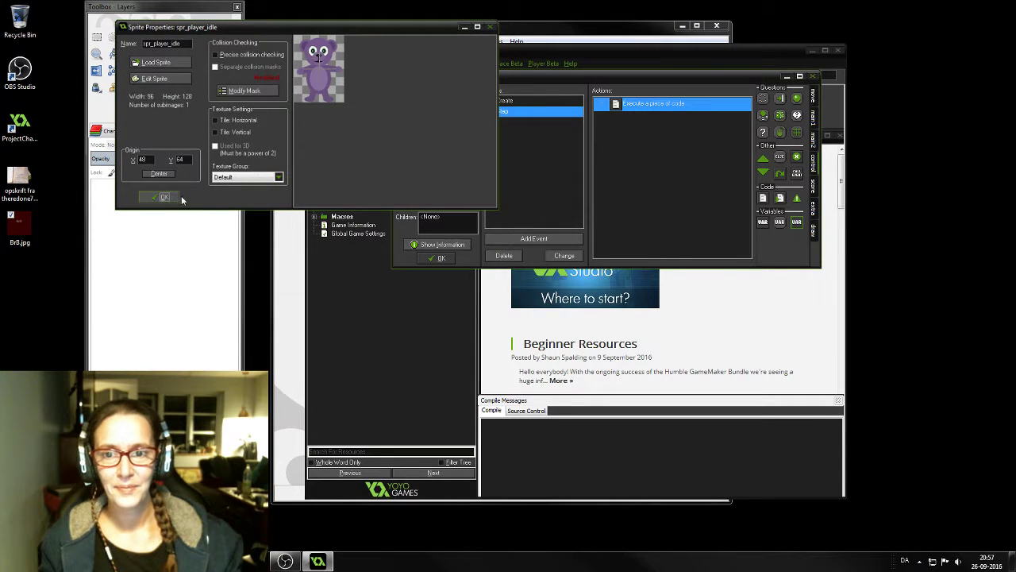
click(167, 200)
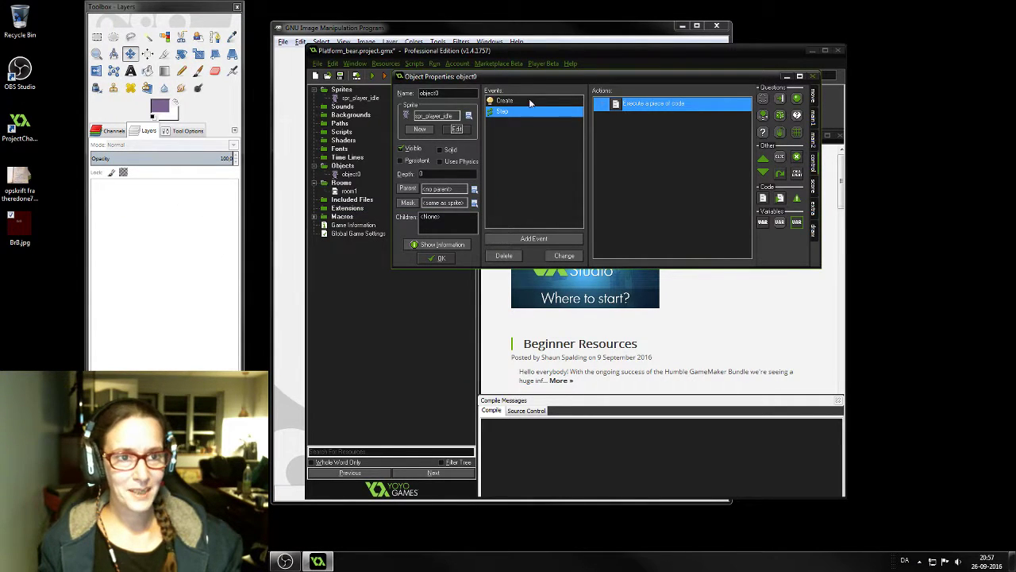
Reopen the Step event's code and add the statement "hsp = move * movespeed;" directly below the move line
double_click(631, 105)
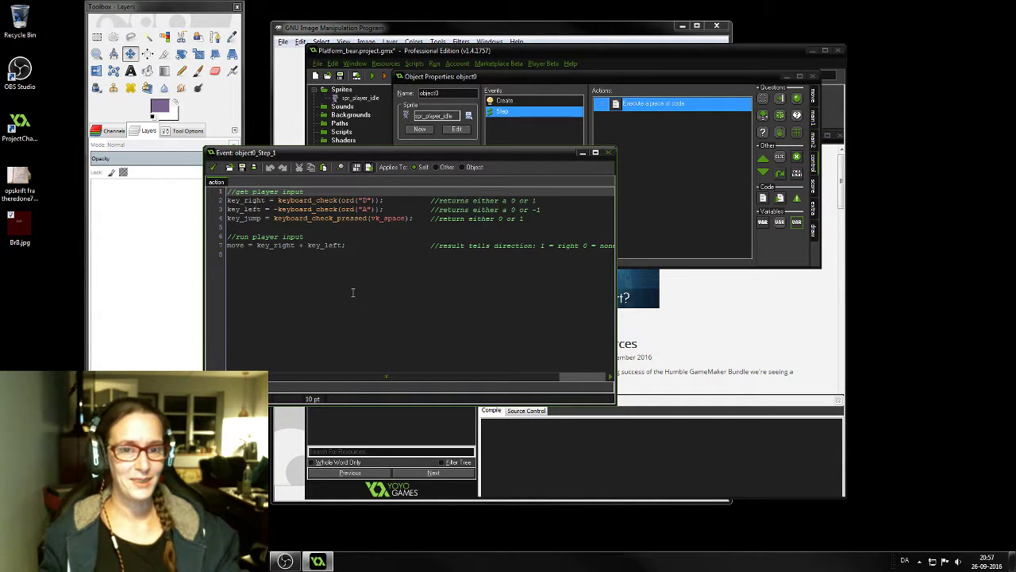
click(392, 342)
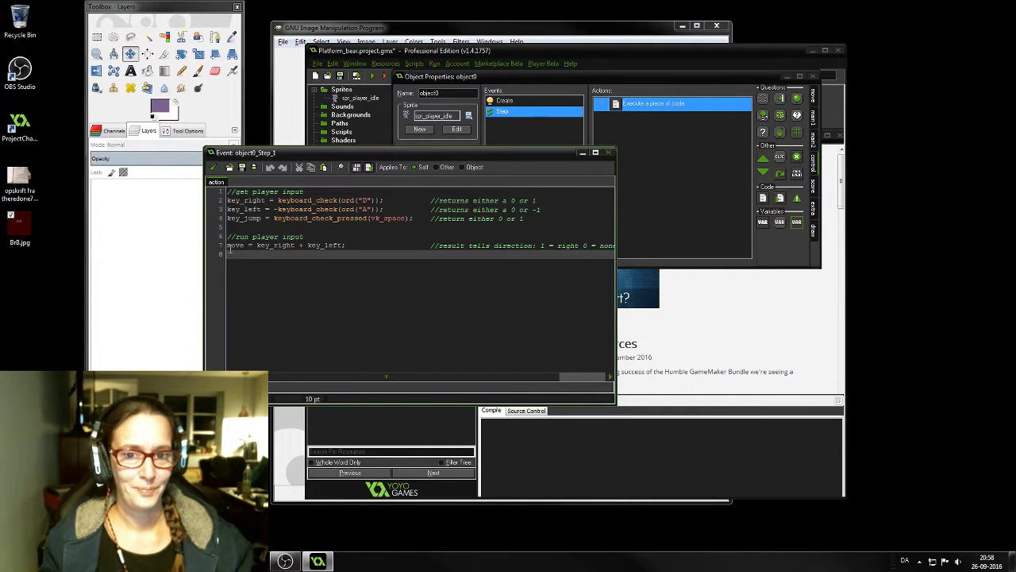
scroll(532, 378, right, 1)
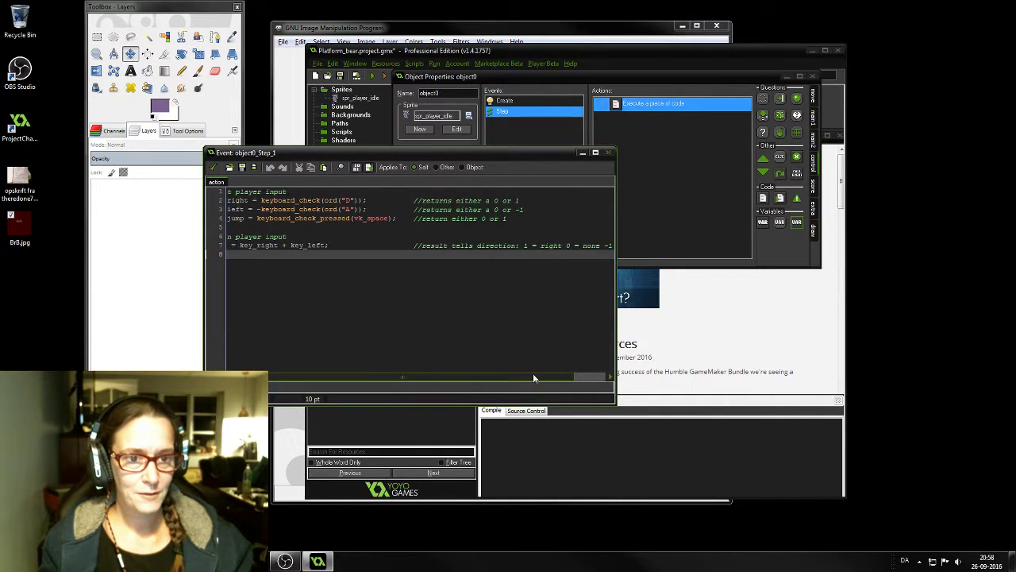
scroll(532, 378, right, 2)
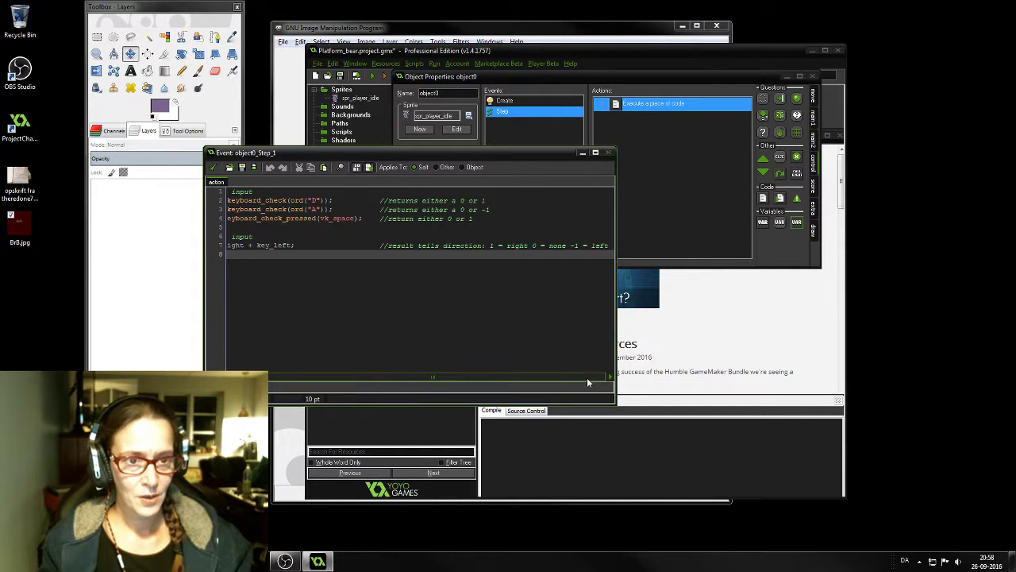
scroll(587, 383, left, 3)
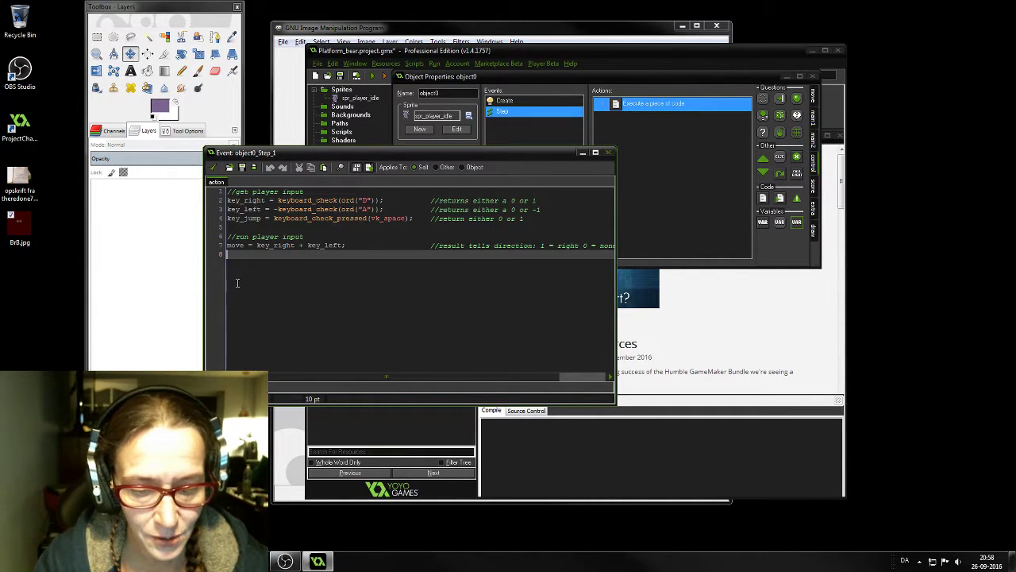
text(hsp)
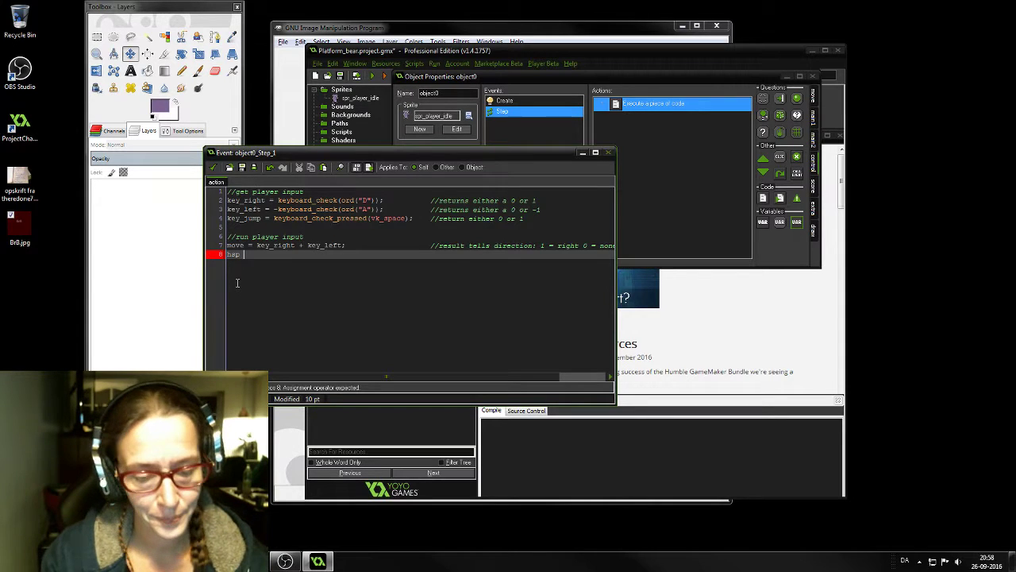
text( =)
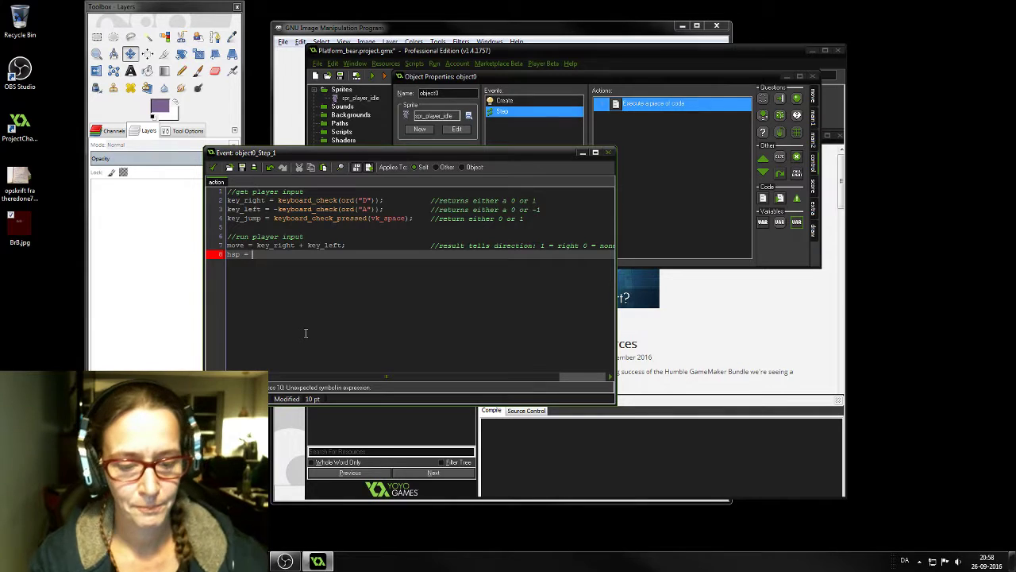
text(move)
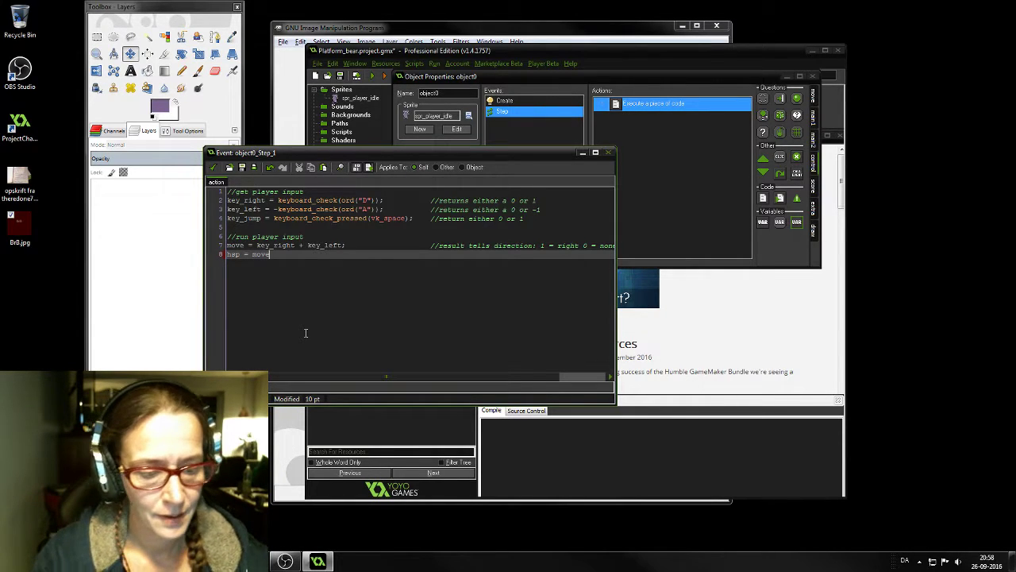
text( * )
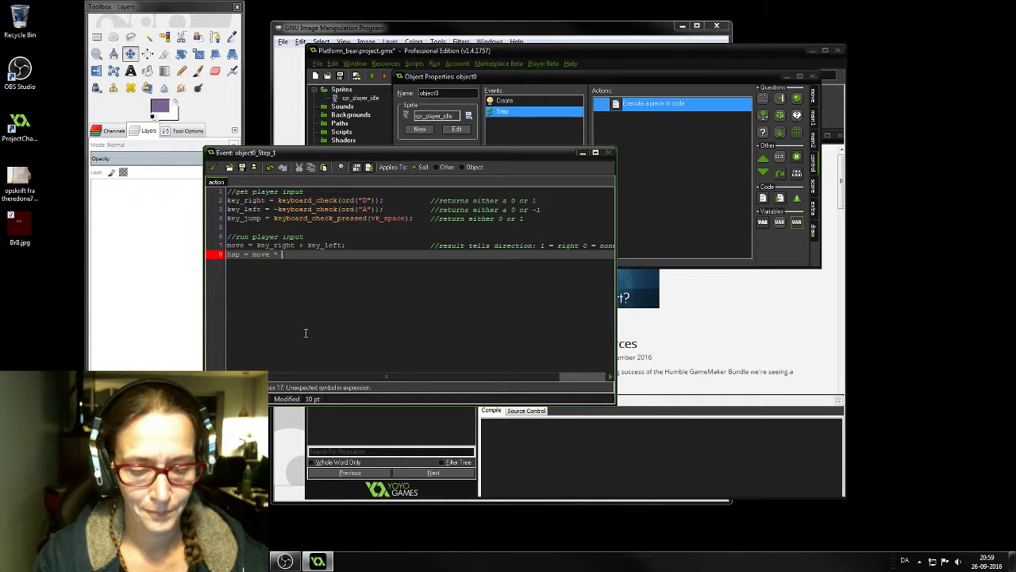
text(move)
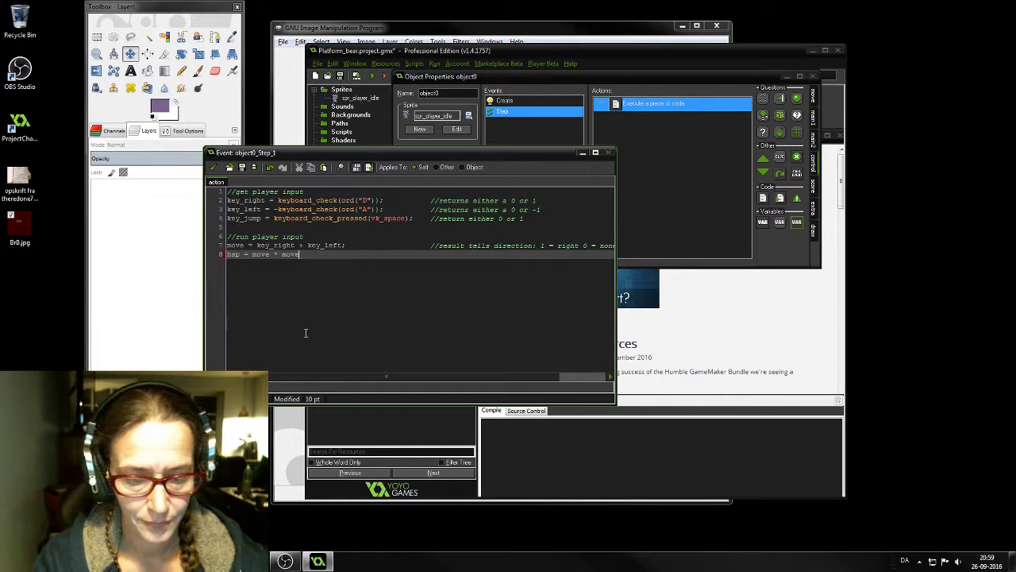
text(speed)
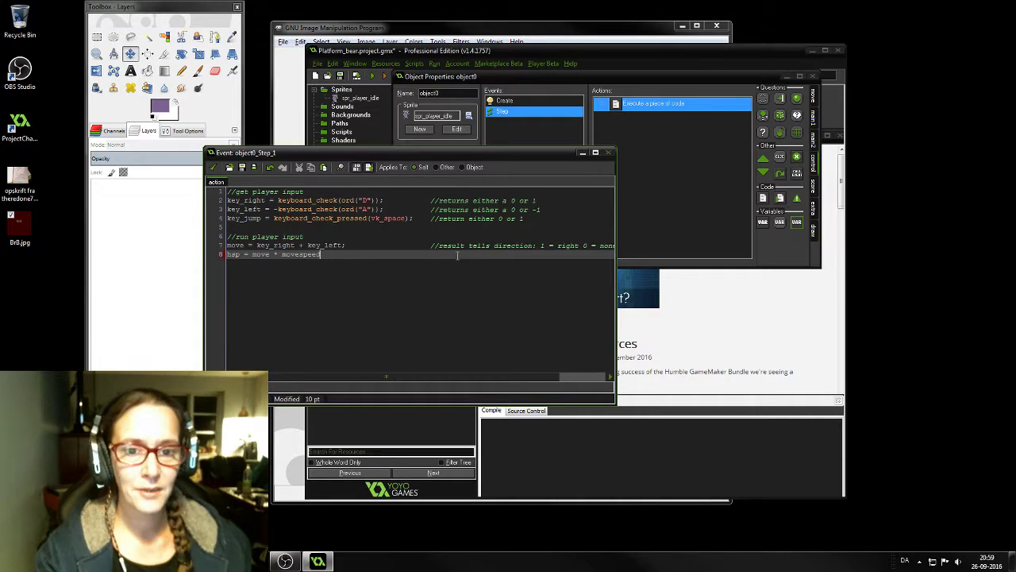
text(;)
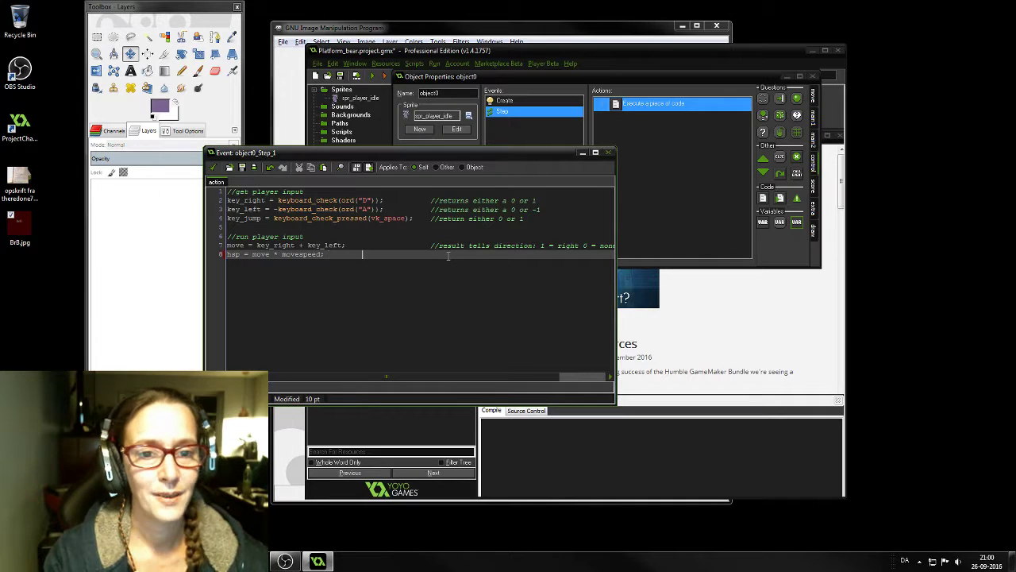
key(Tab)
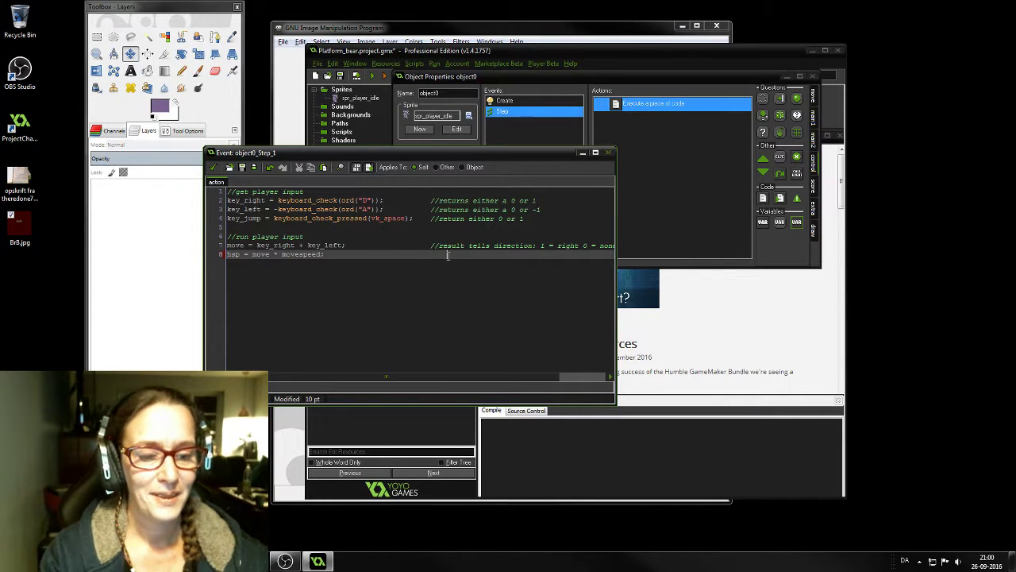
key(BackSpace)
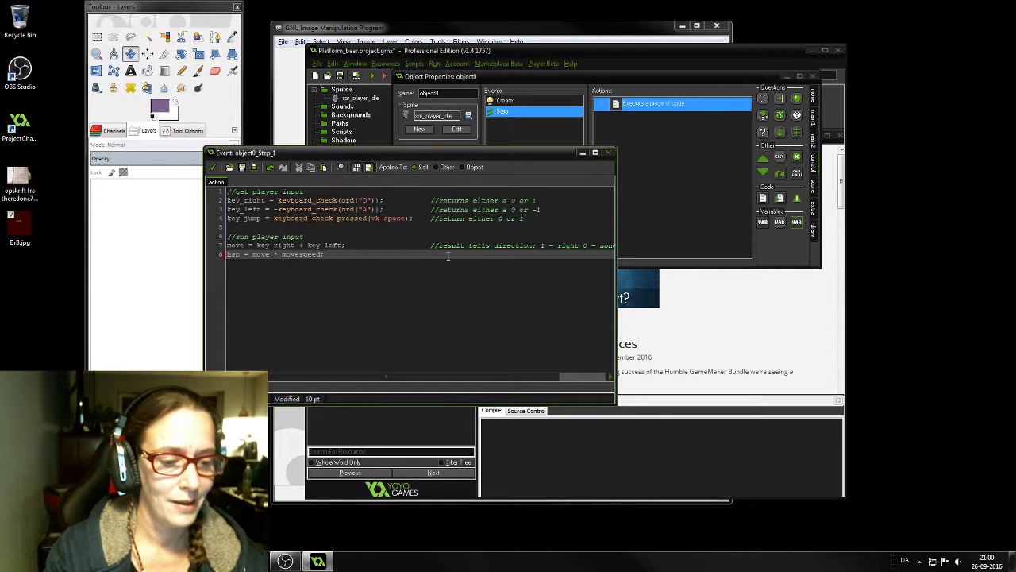
After the hsp statement, add the comment "// movespeed to the left or right, or standing still", aligned with the comments above
text(//)
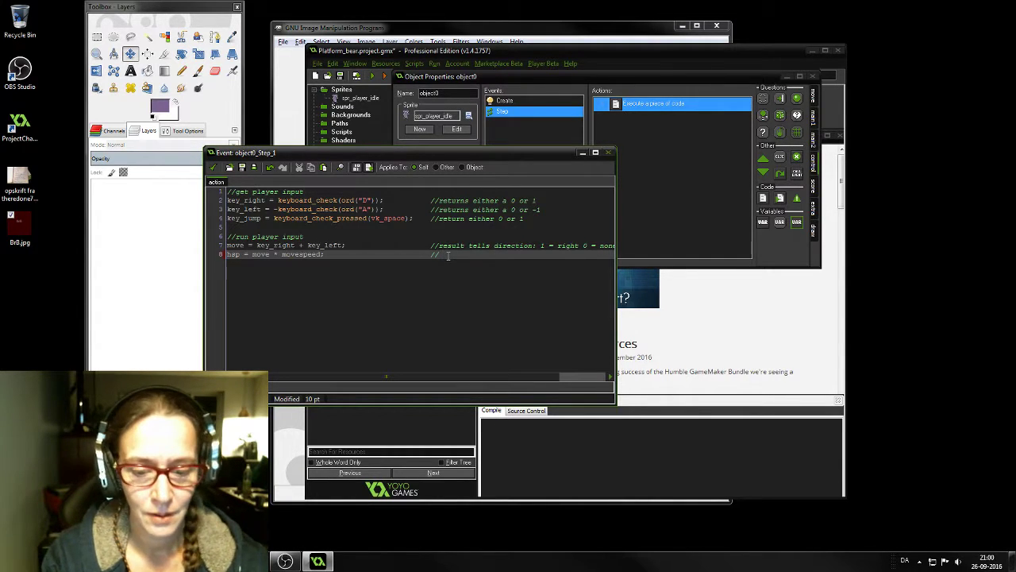
text(mo)
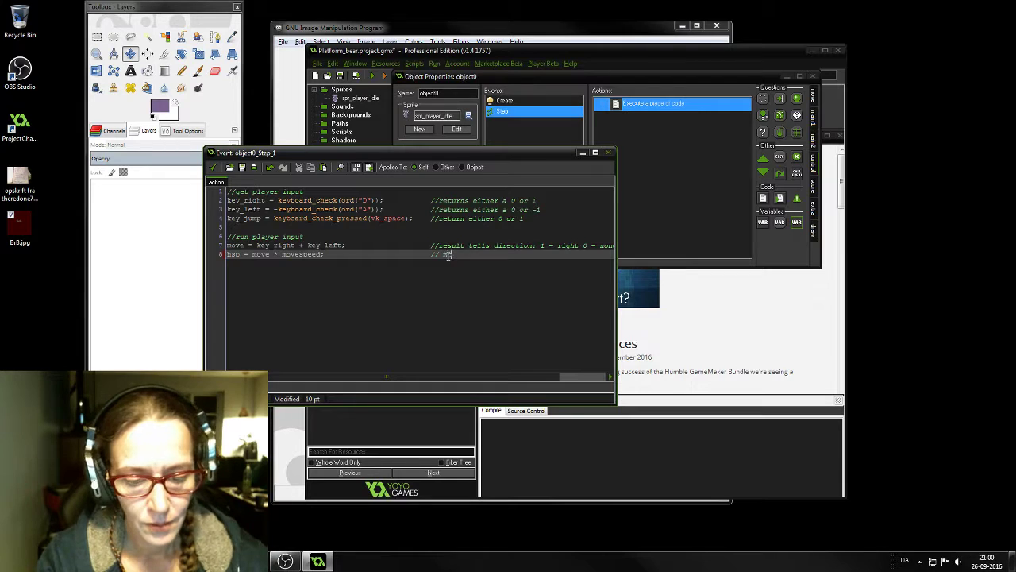
text(vespeed)
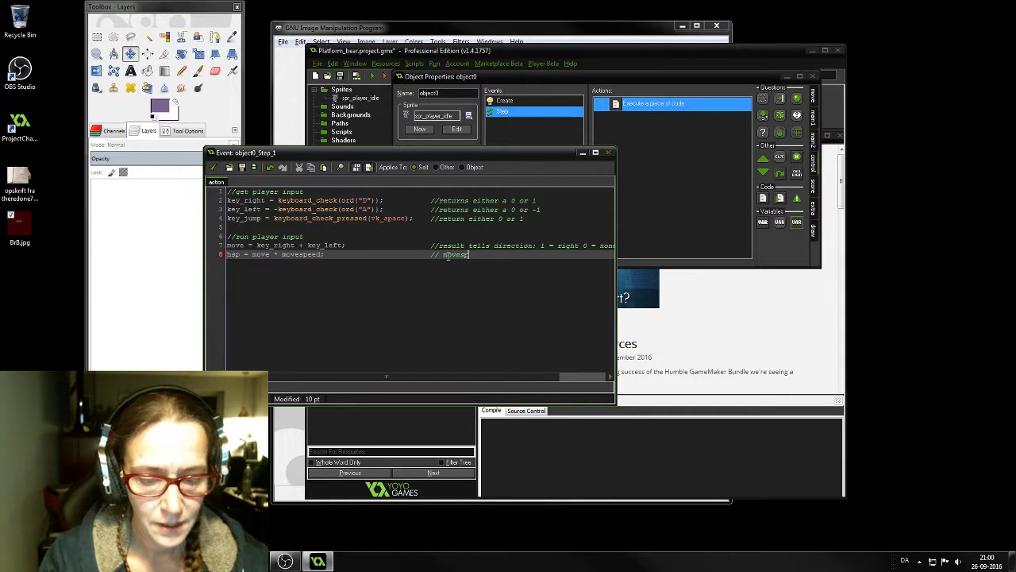
text(s)
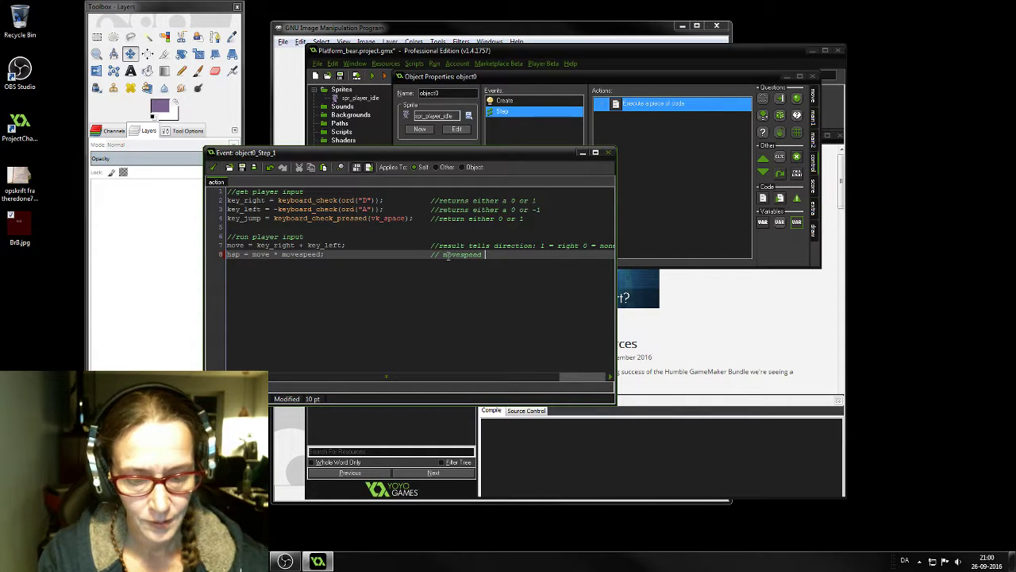
text( to )
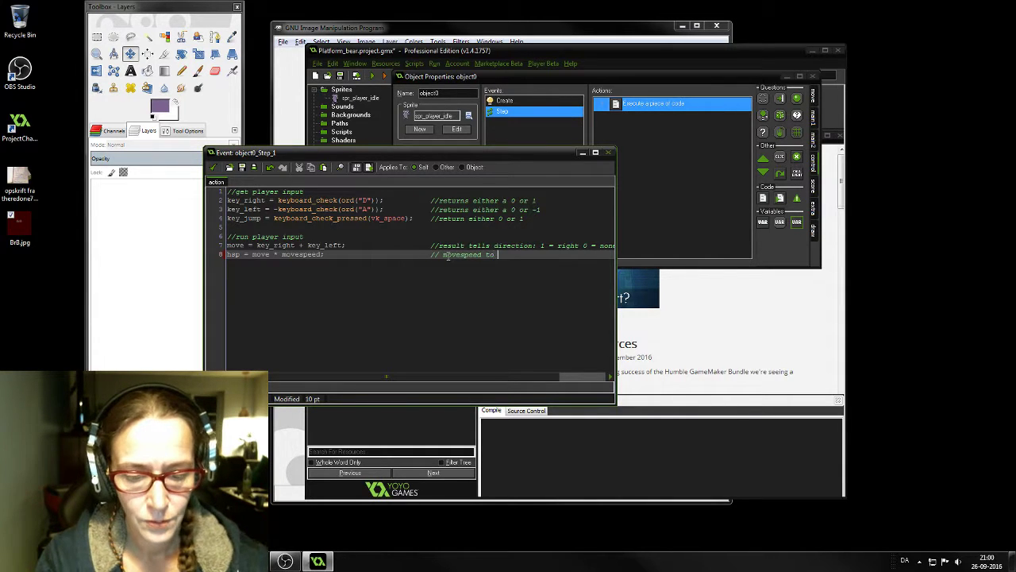
text(the rift o)
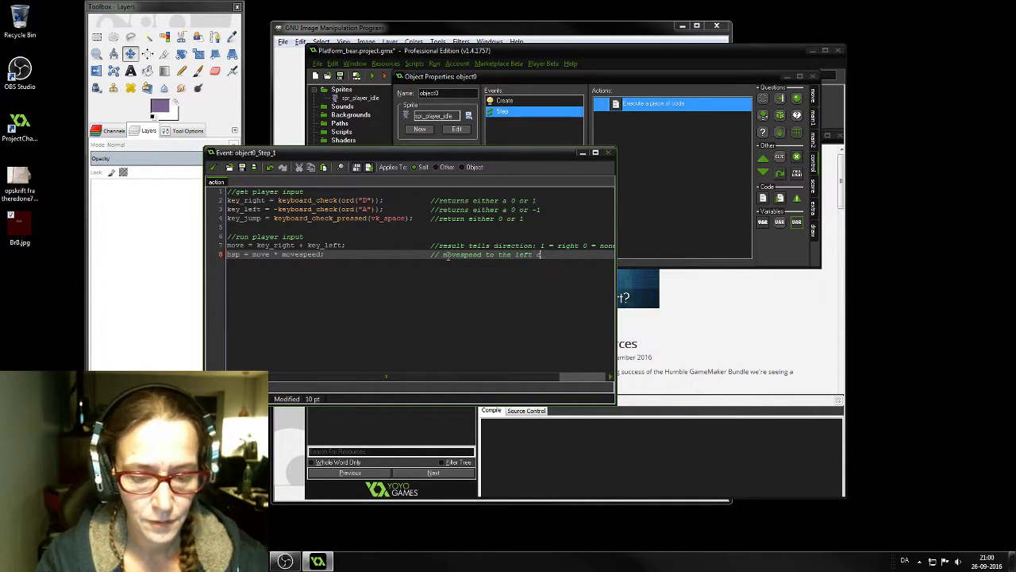
text(r right)
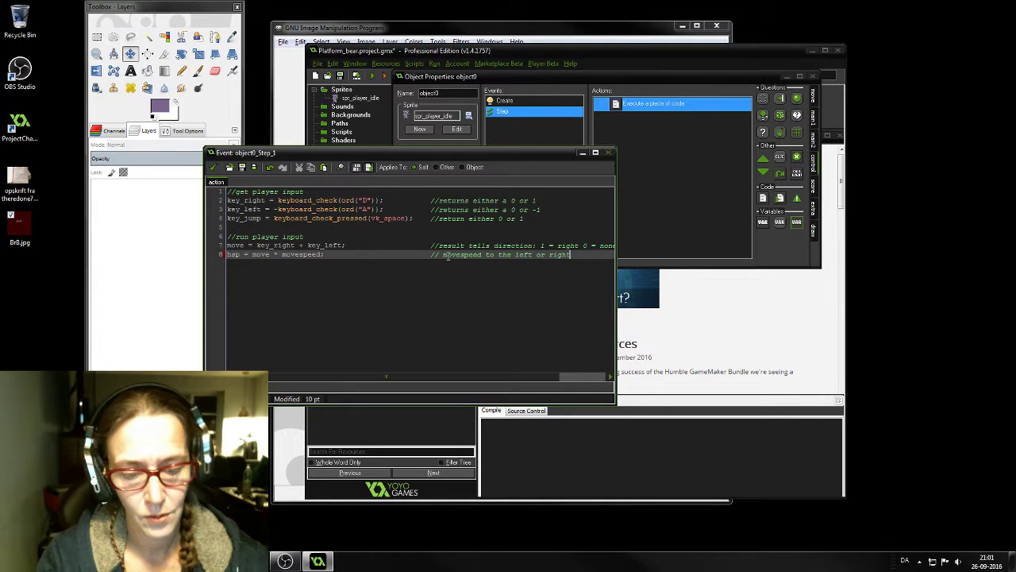
text(, or standing)
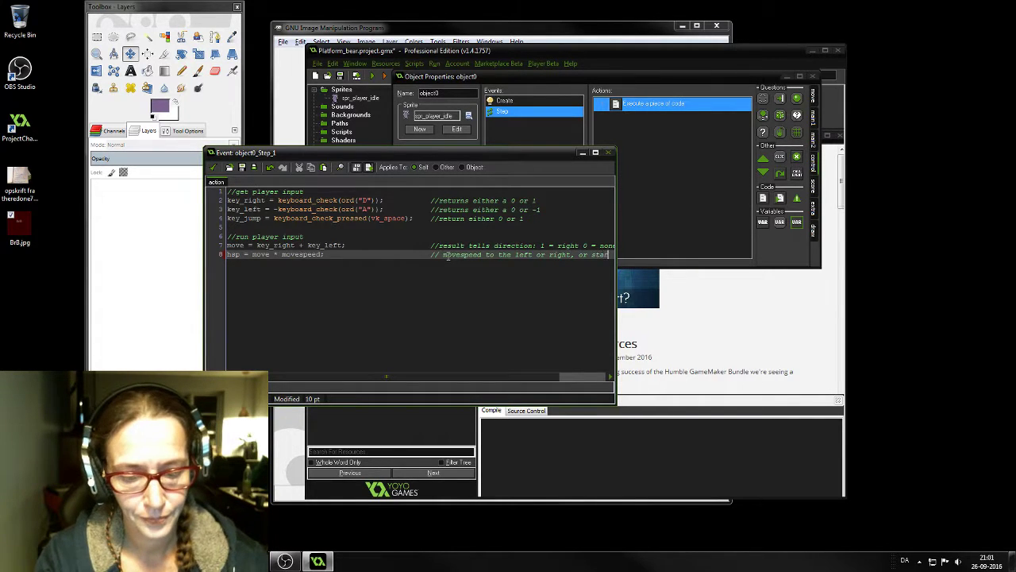
text( still)
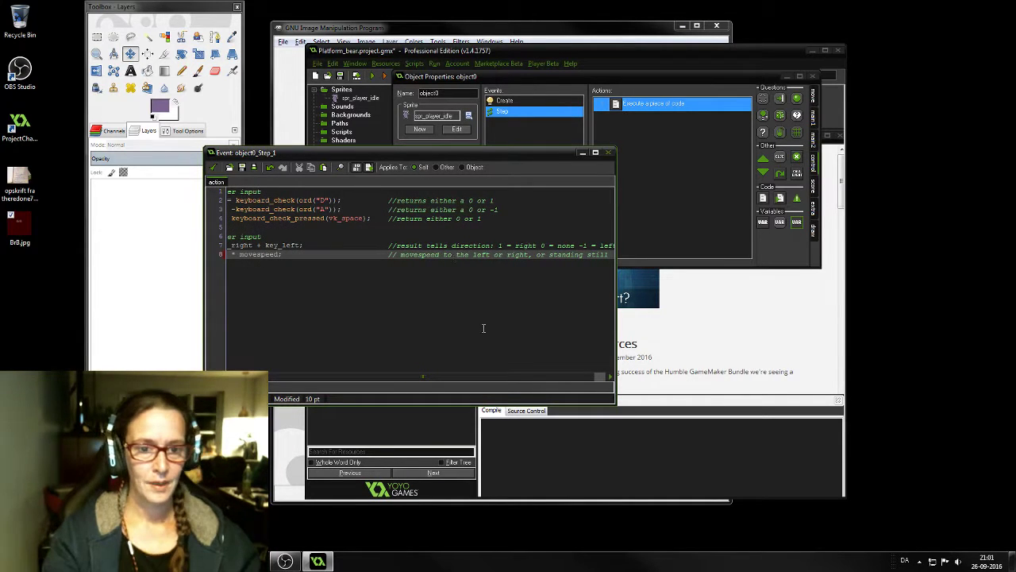
drag(425, 379, 344, 379)
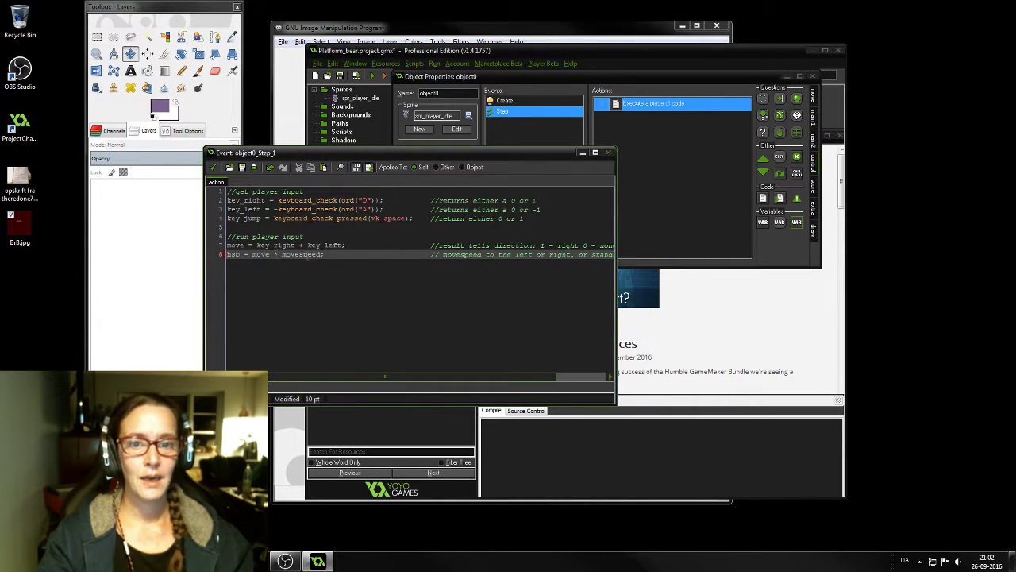
Insert the comment line "//-horizontal" between the "//run player input" comment and the move statement
click(226, 254)
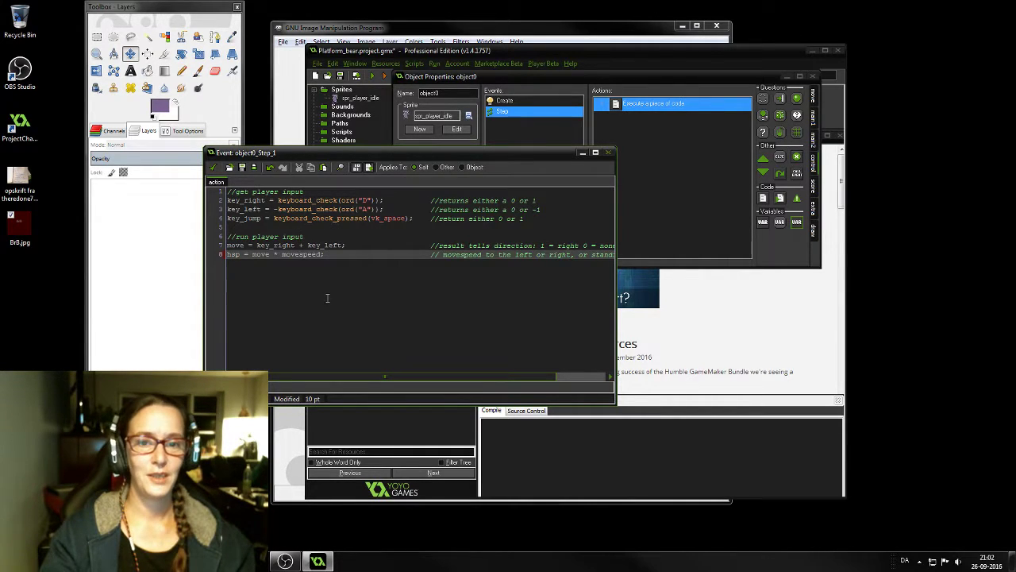
click(229, 274)
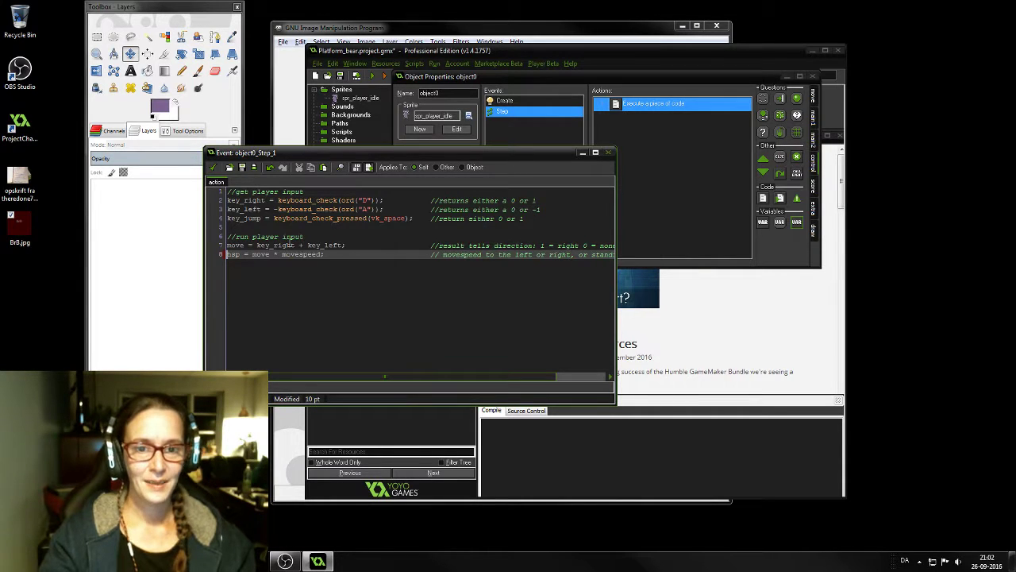
key(ctrl+space)
click(317, 237)
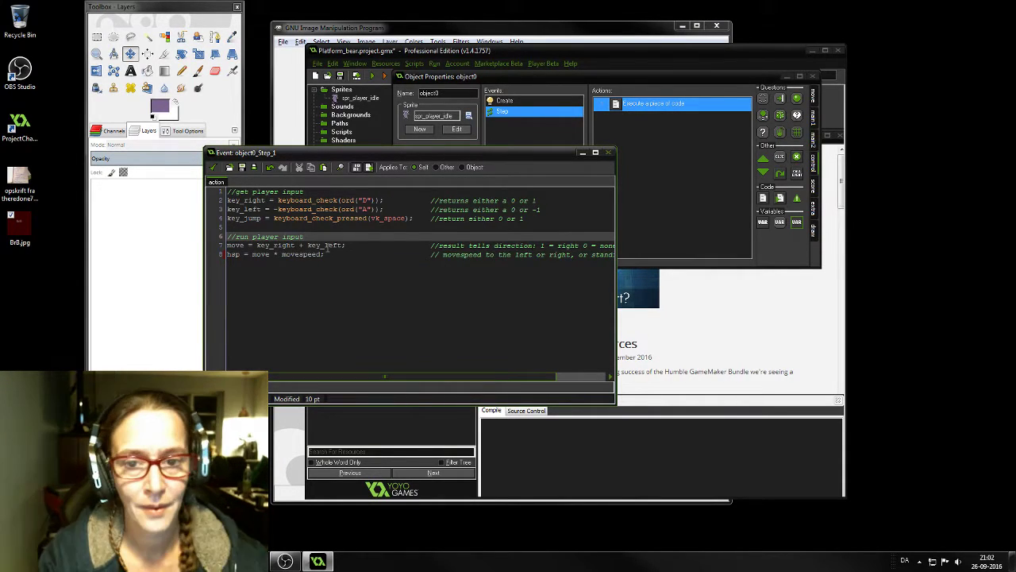
key(Return)
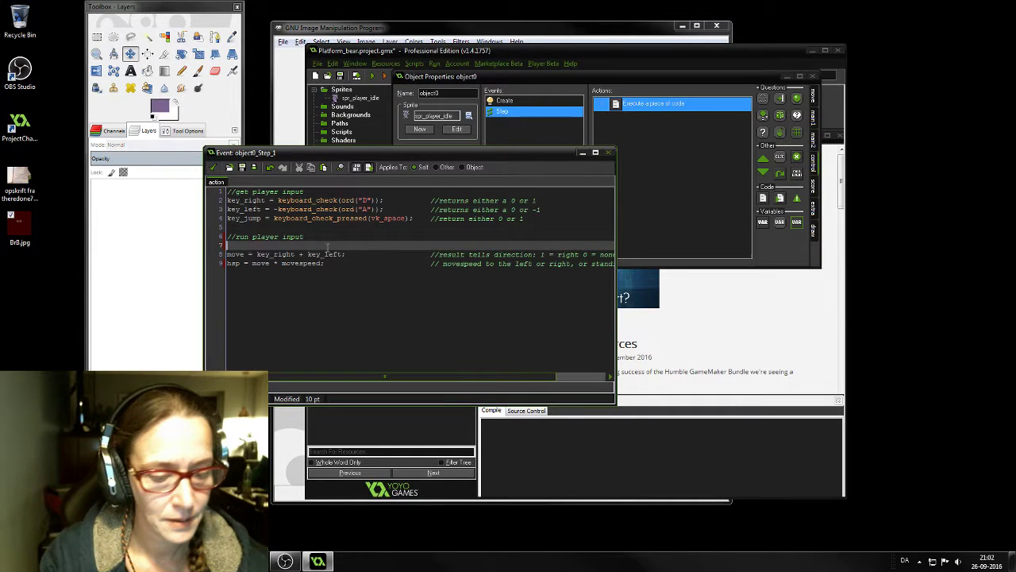
text(//-)
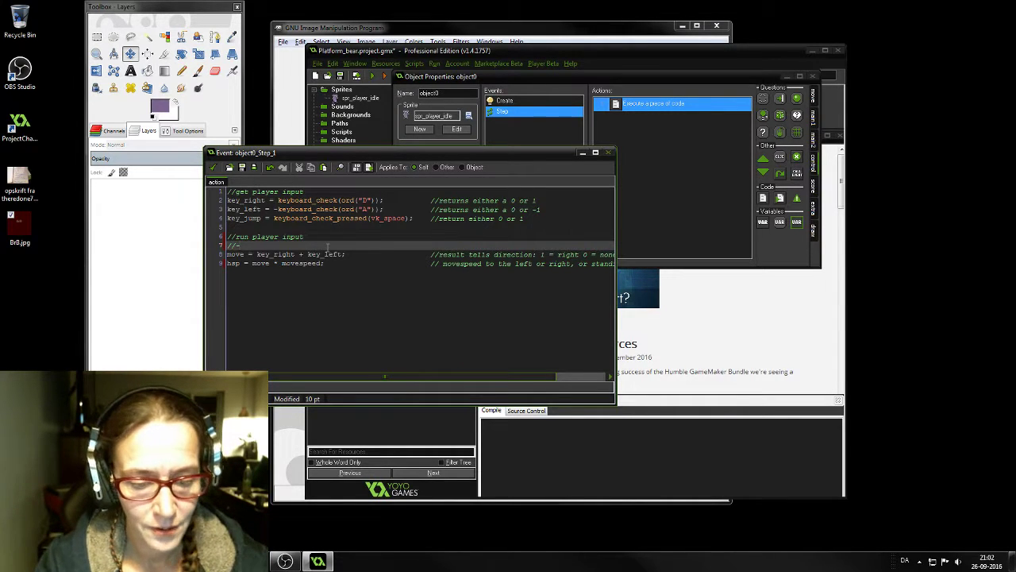
text(horiz)
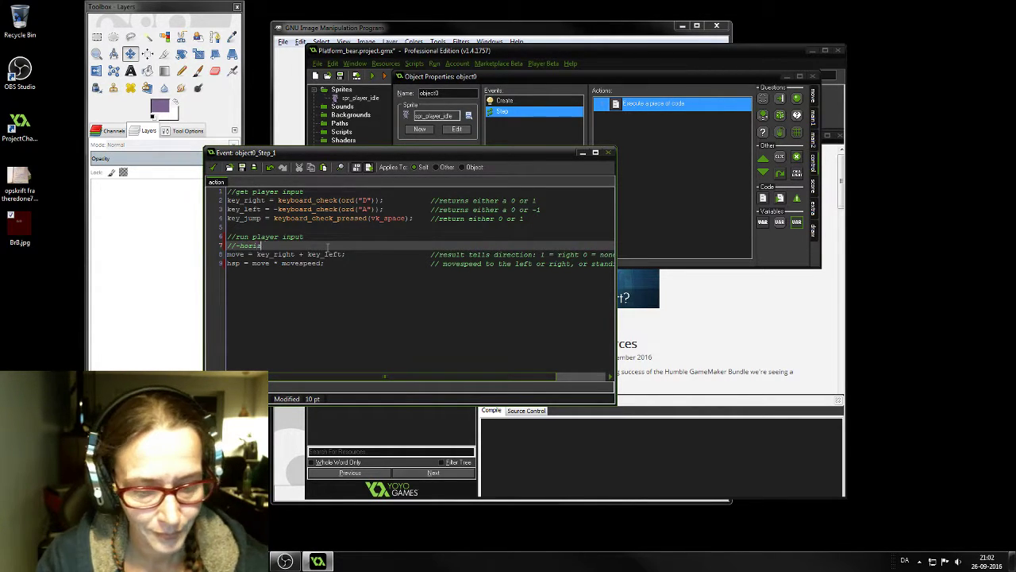
text(ontal)
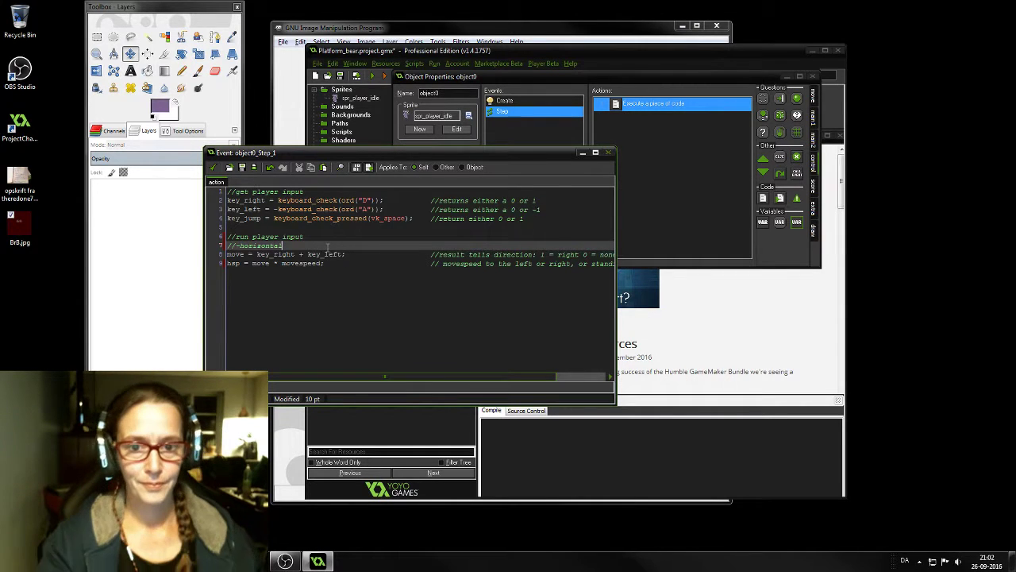
Capitalise "Run" in the "//Run player input" comment and start a "//-vertical" comment section, one blank line below the hsp statement
click(329, 263)
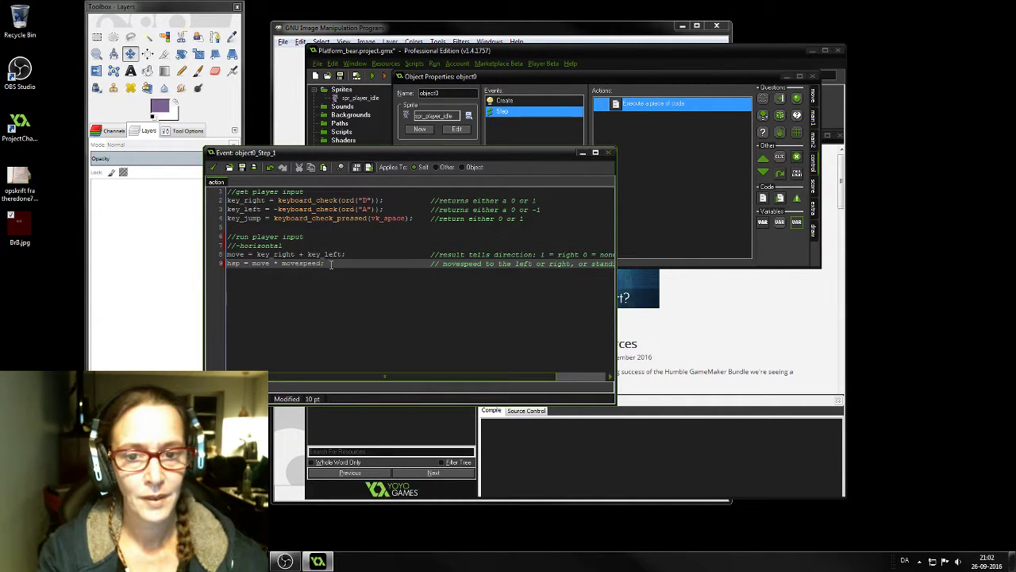
key(Return)
key(Return)
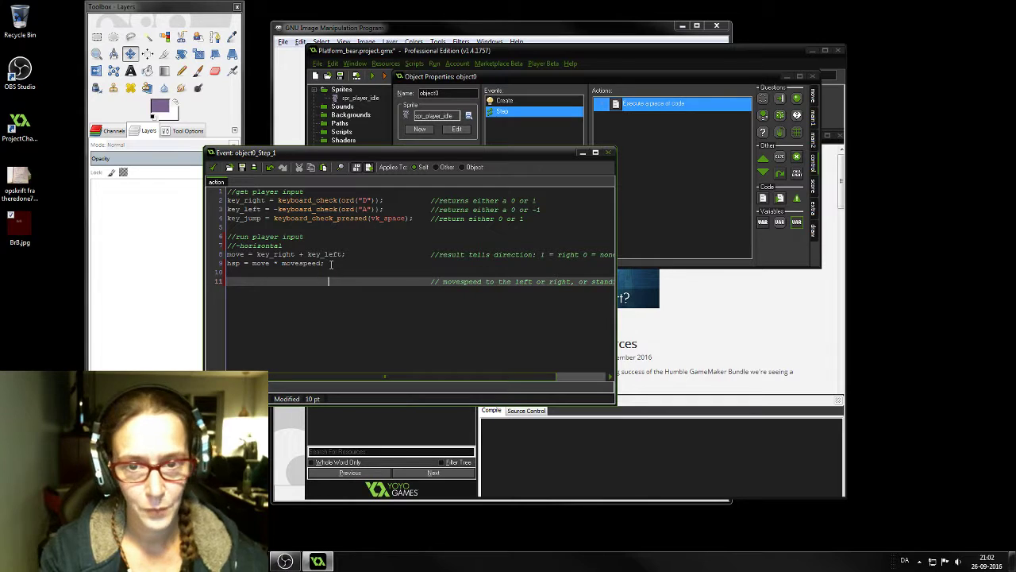
click(236, 237)
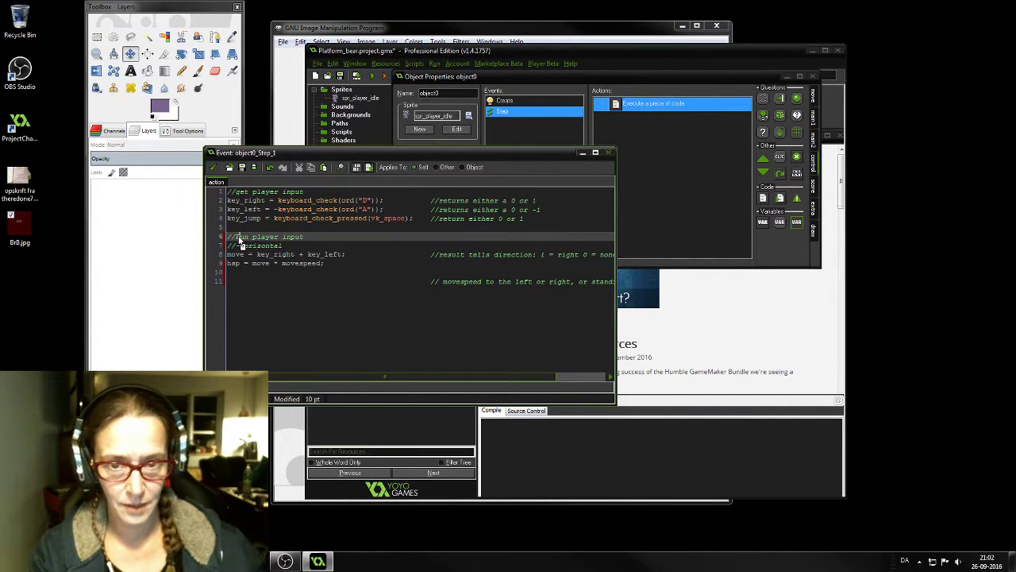
click(232, 281)
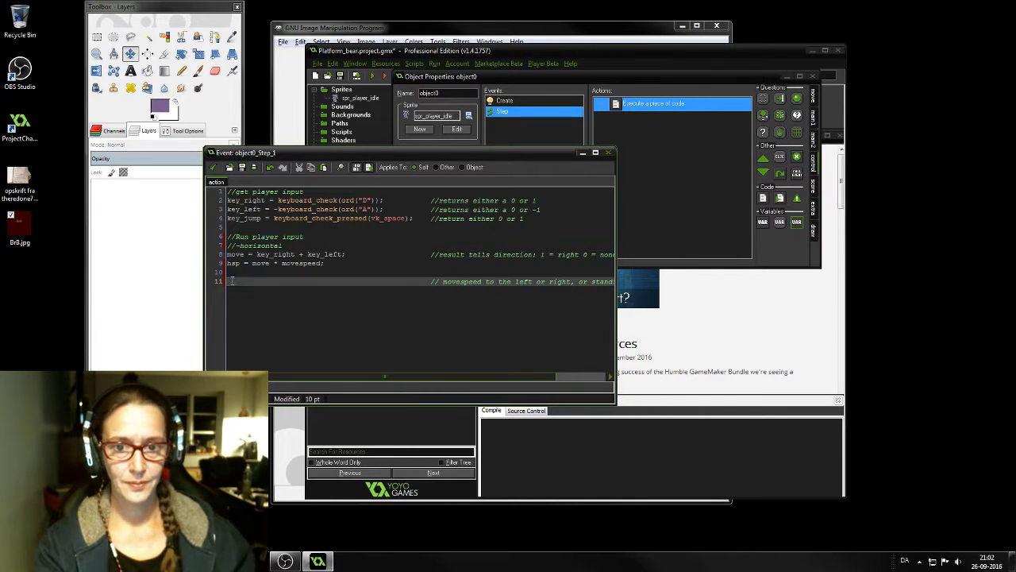
text(//)
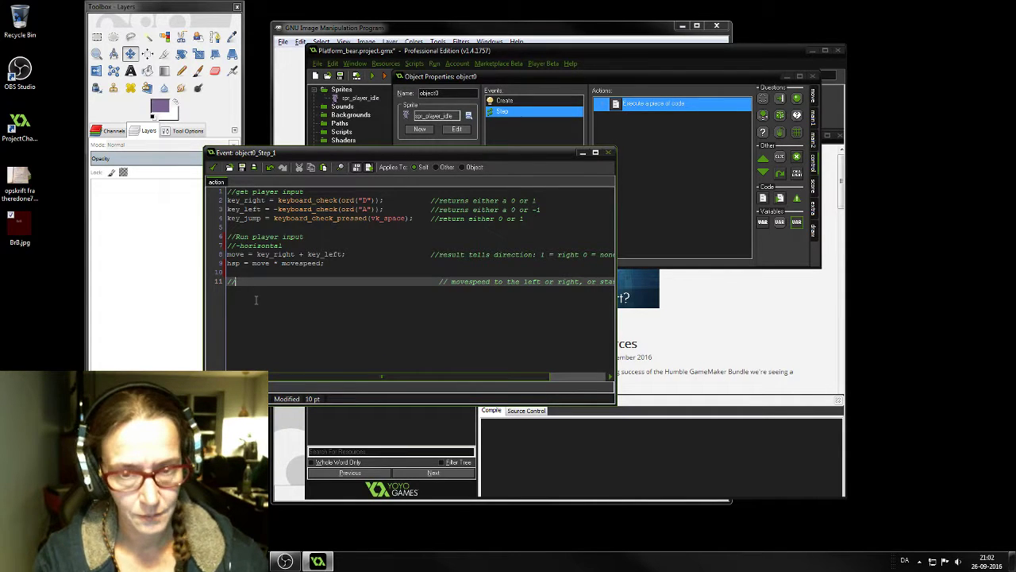
text(-ver)
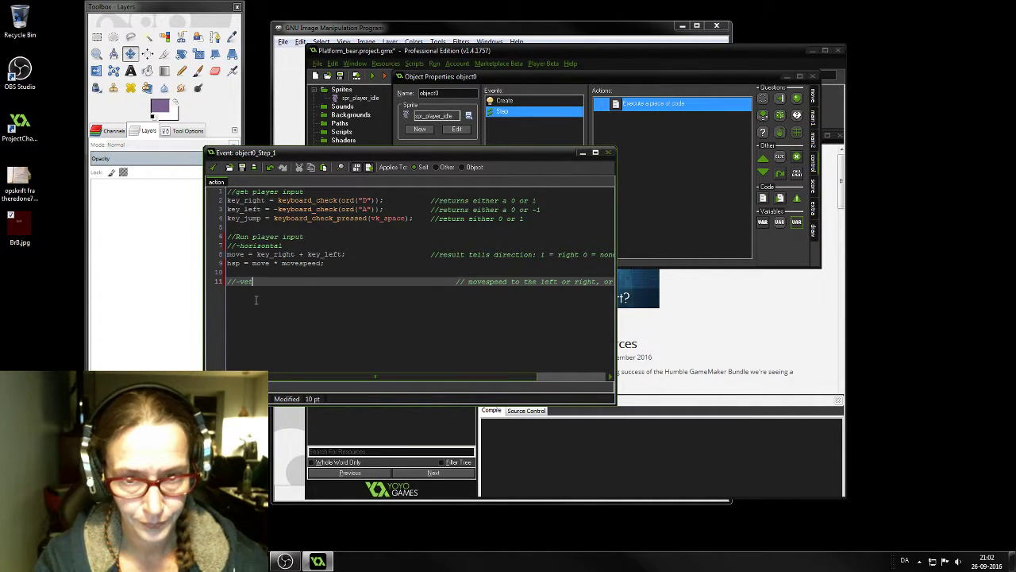
key(BackSpace)
key(BackSpace)
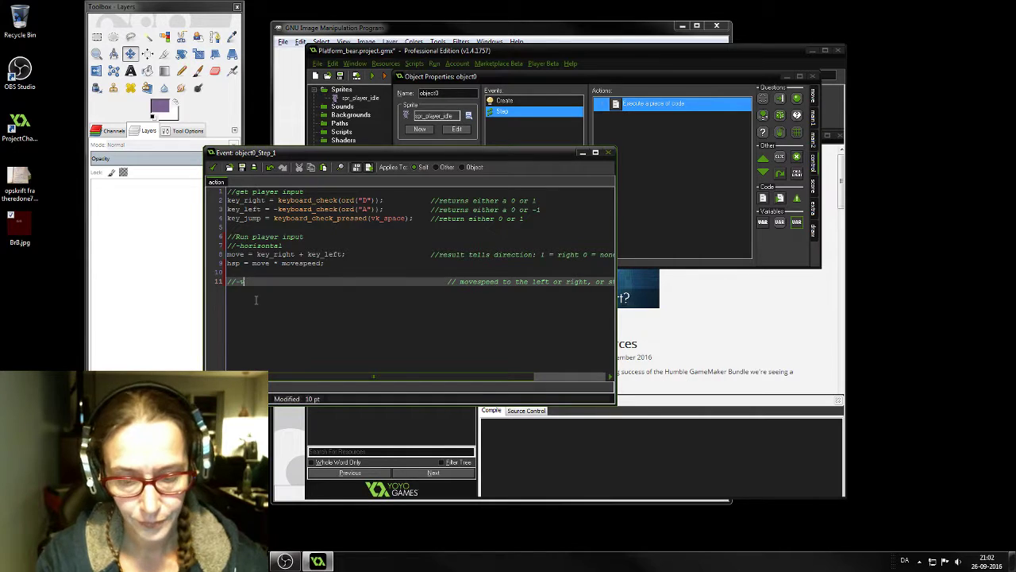
text(ertic)
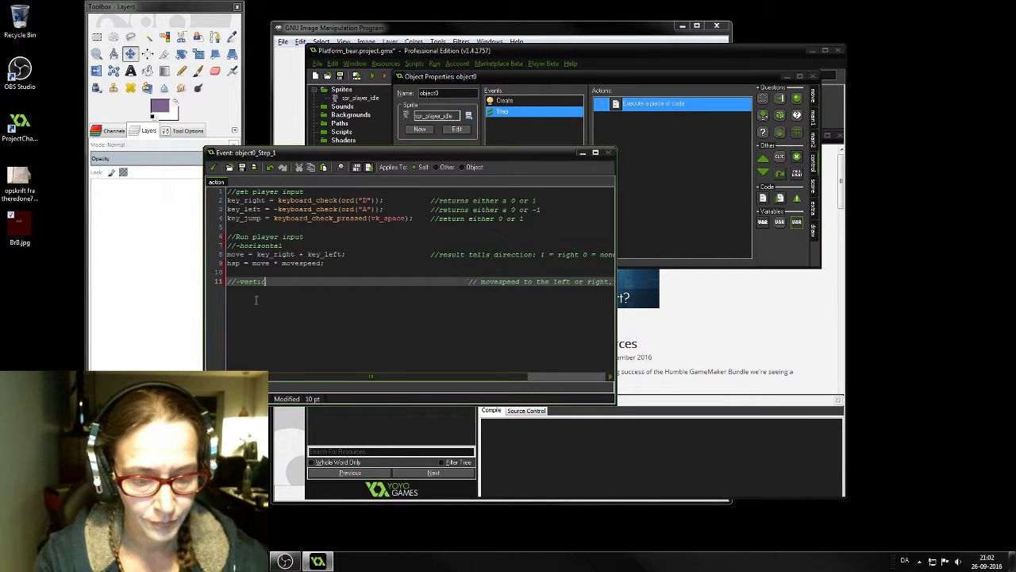
text(al)
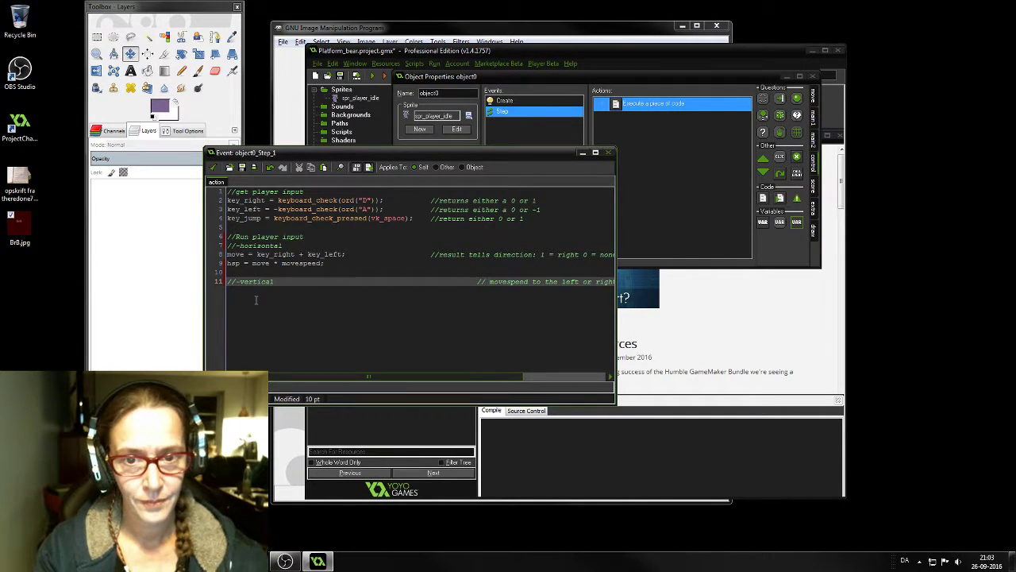
key(Return)
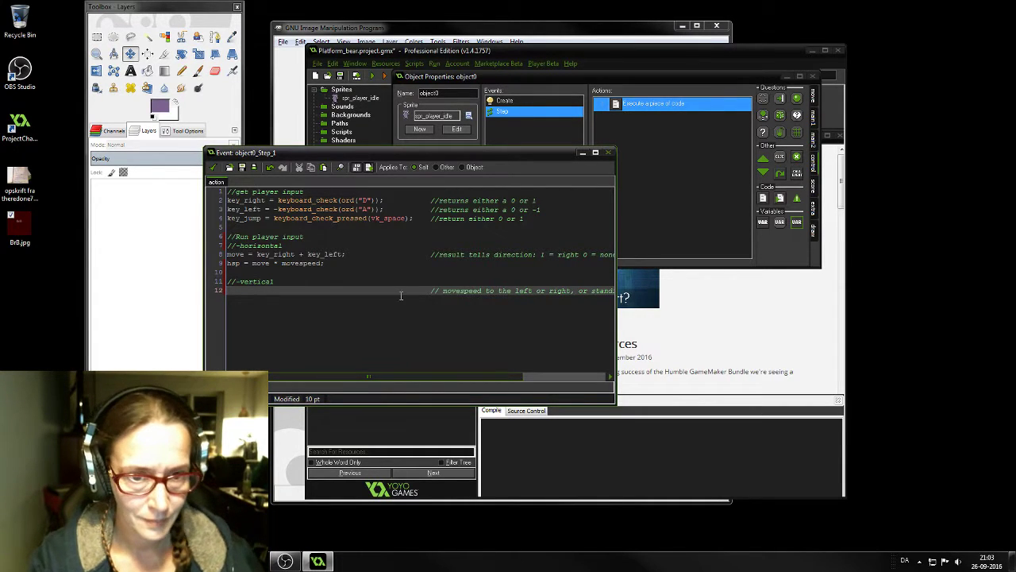
Move the "// movespeed to the left or right, or standing still" comment back behind the hsp statement, aligned with the direction comment above
drag(431, 290, 591, 302)
key(ctrl+c)
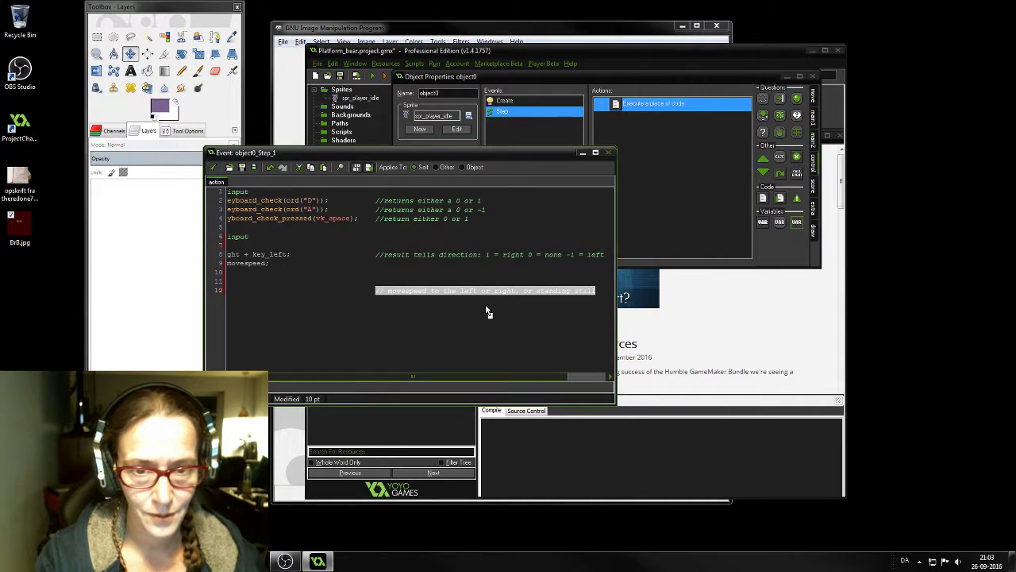
key(BackSpace)
click(388, 266)
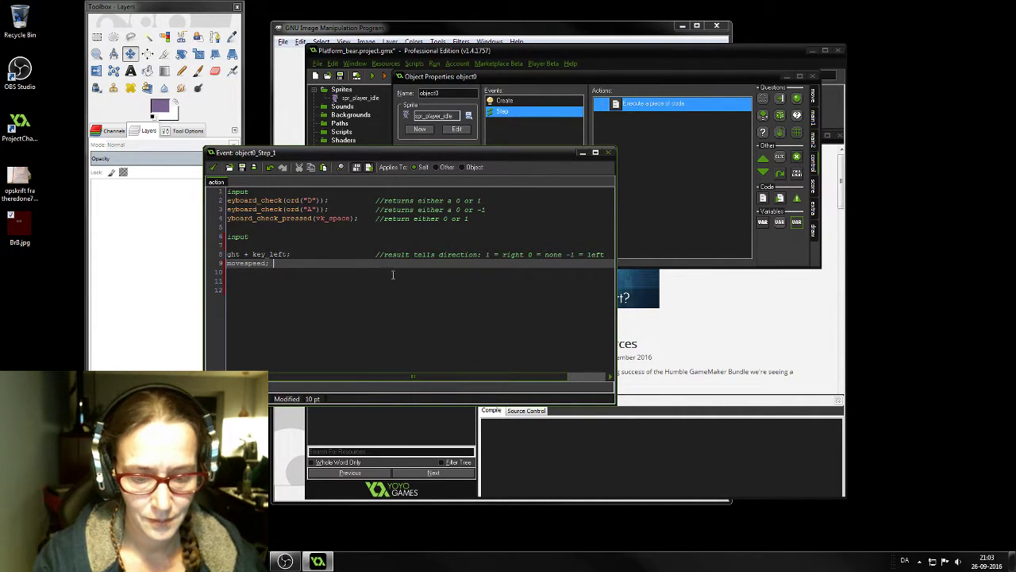
key(ctrl+v)
click(275, 263)
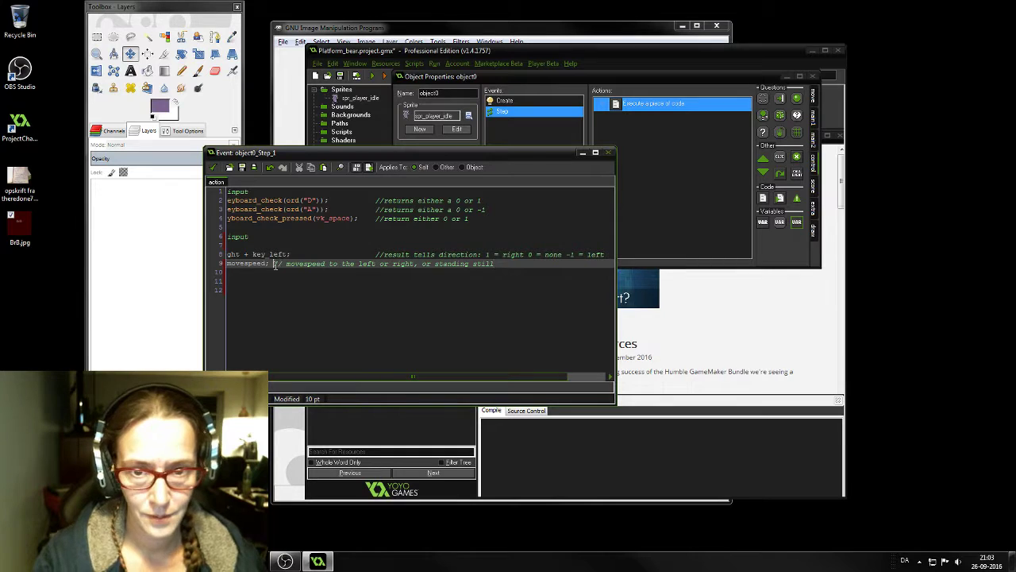
key(Tab)
key(Tab)
key(Tab)
key(Tab)
key(Tab)
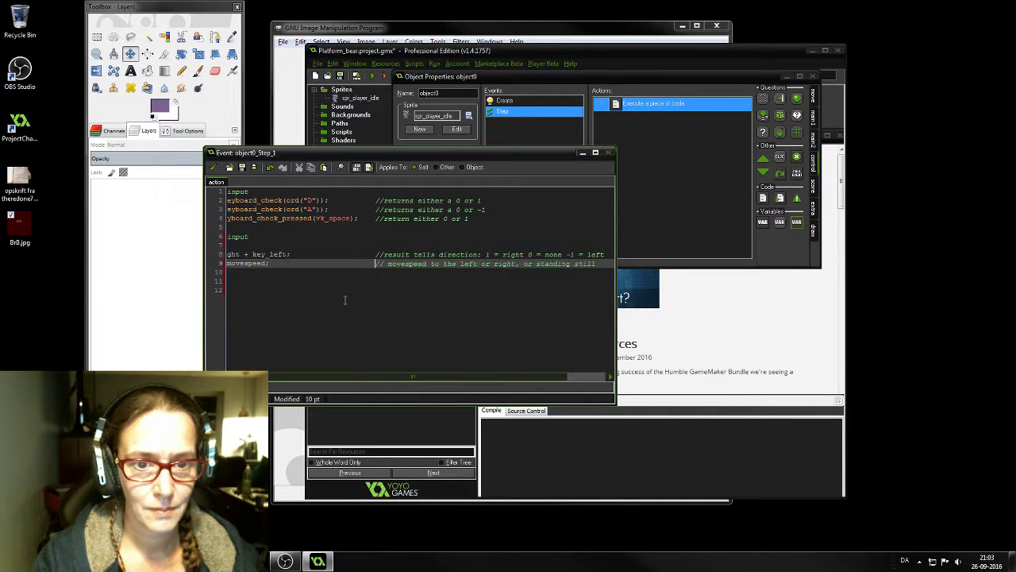
drag(421, 378, 416, 378)
click(416, 379)
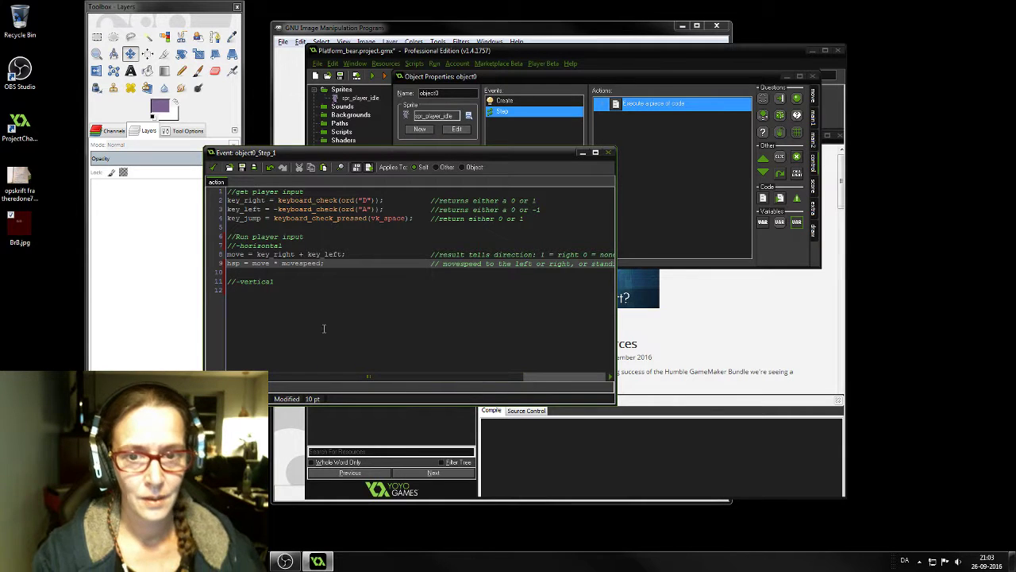
Insert an empty line directly below the "//-vertical" comment and place the cursor on it
click(269, 283)
click(270, 282)
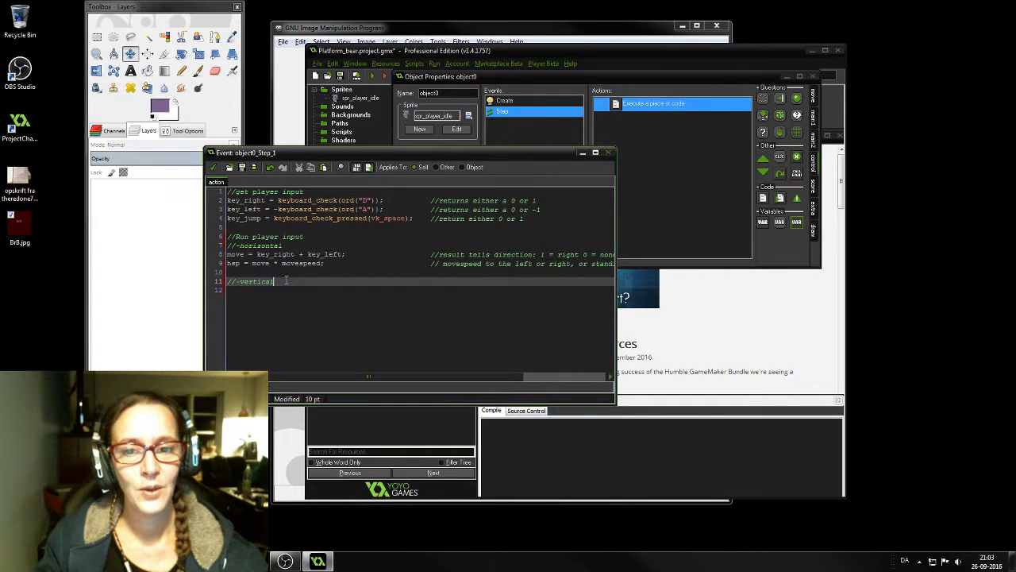
key(Return)
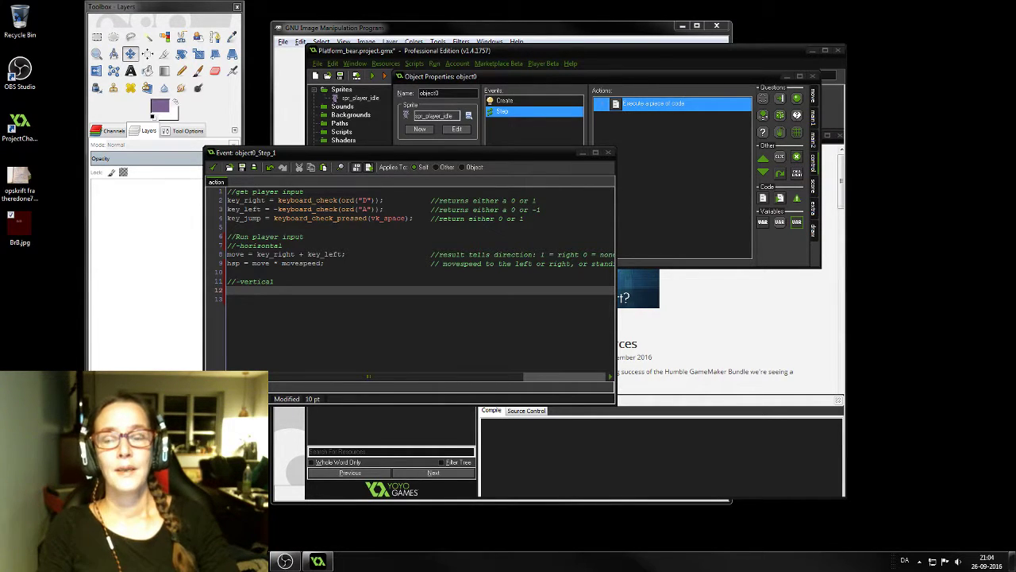
click(242, 290)
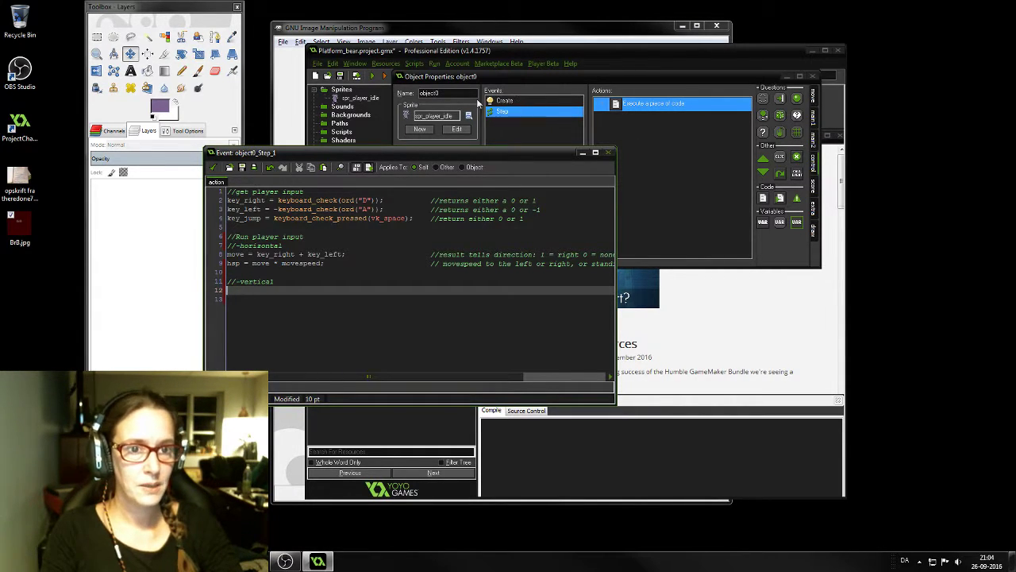
Keep the Step code and review the gravity variable grav in object0's Create event code, closing that code again
click(522, 114)
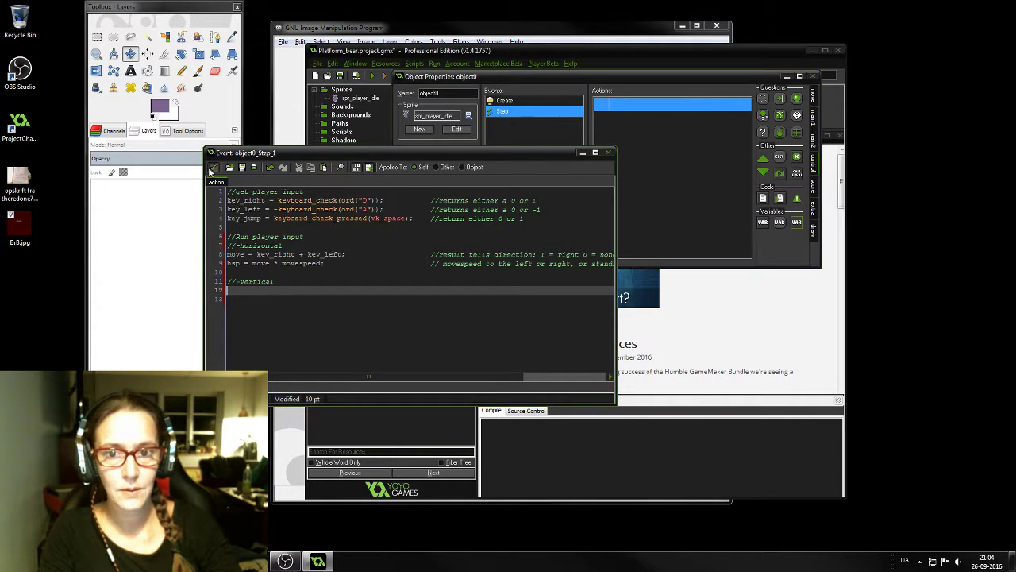
click(500, 102)
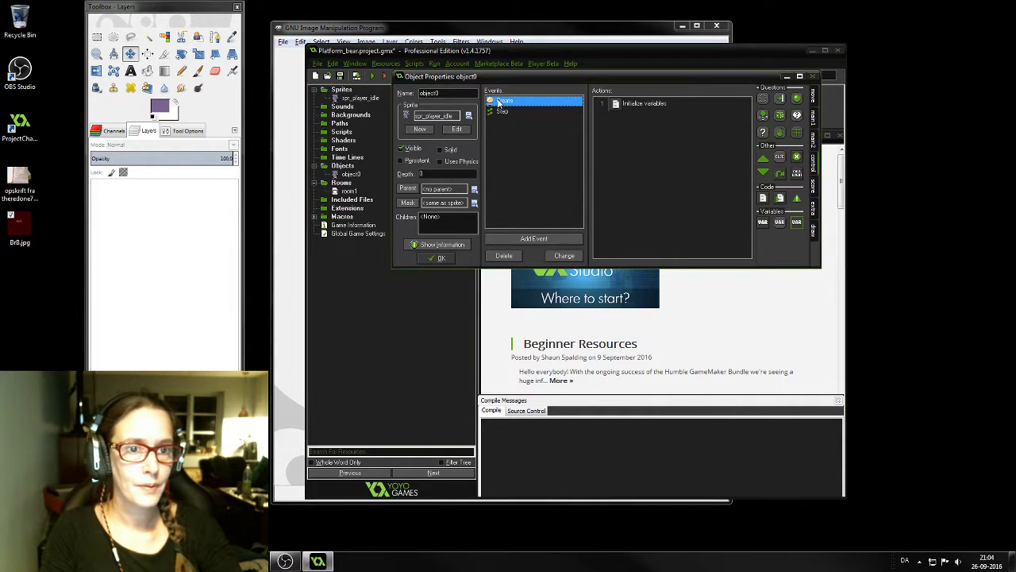
click(623, 106)
double_click(623, 105)
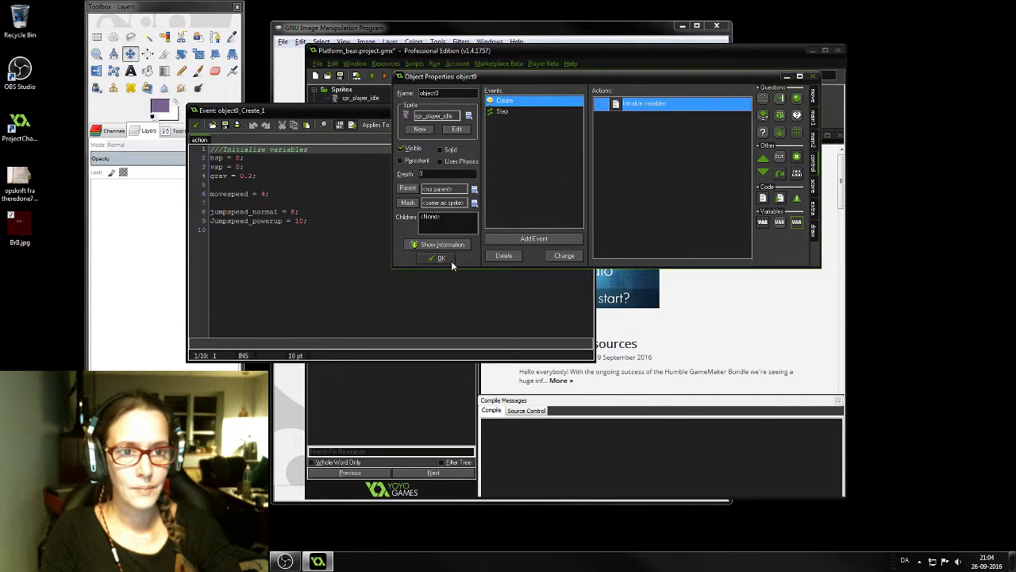
click(349, 175)
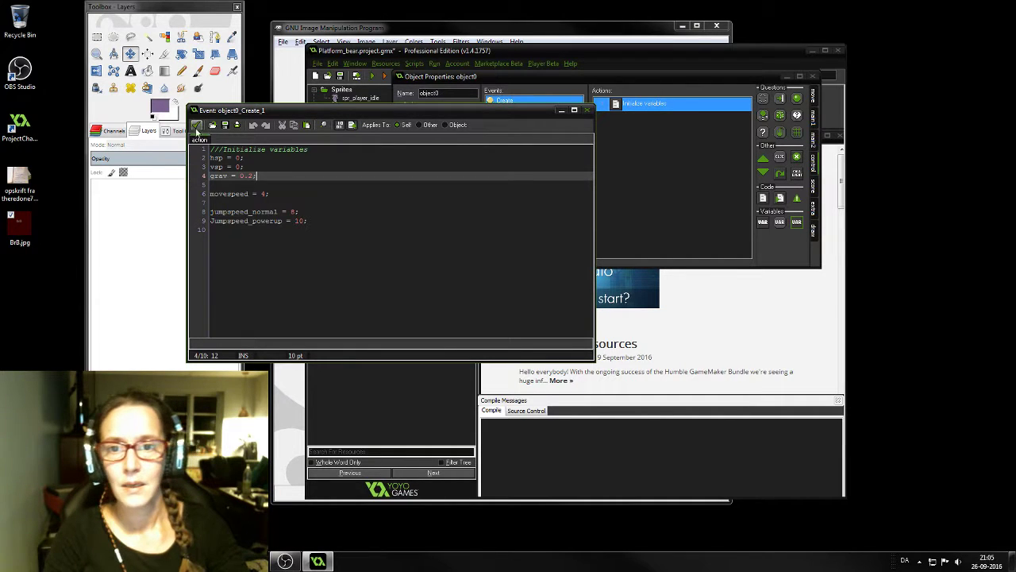
click(196, 127)
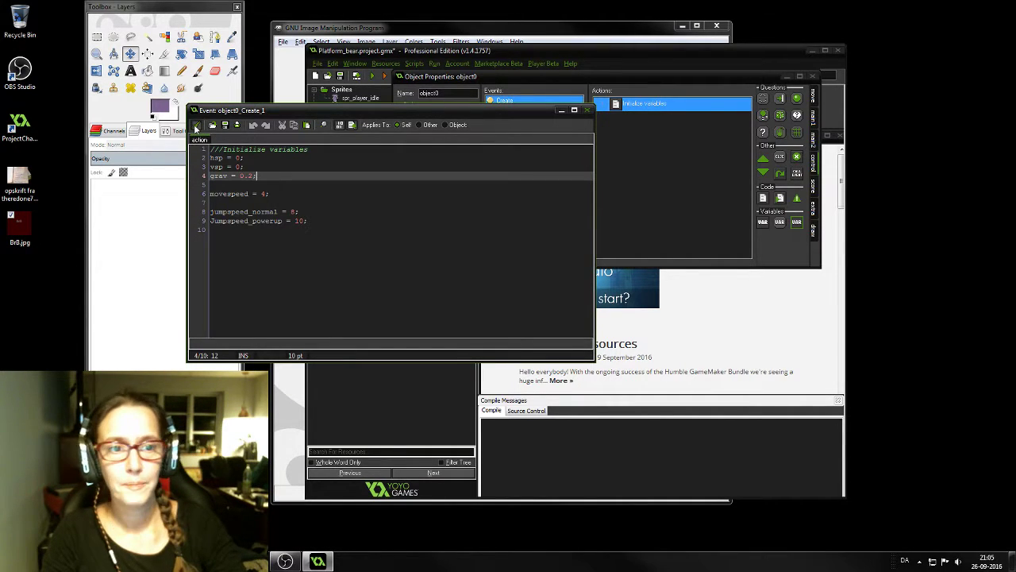
Reopen object0's Step event code and start an if condition on vsp, "if (vsp", directly below the "//-vertical" comment
click(503, 112)
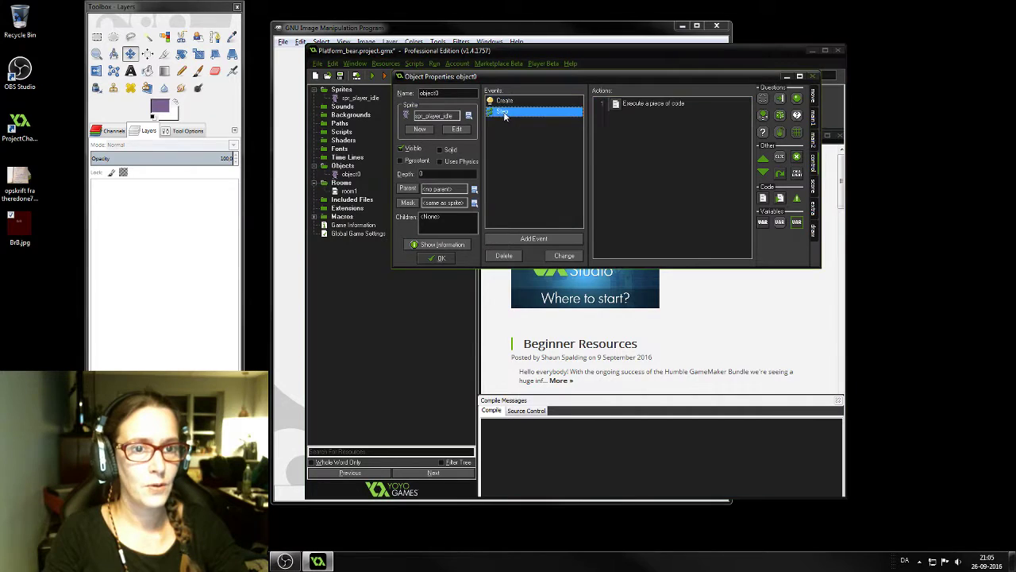
double_click(650, 103)
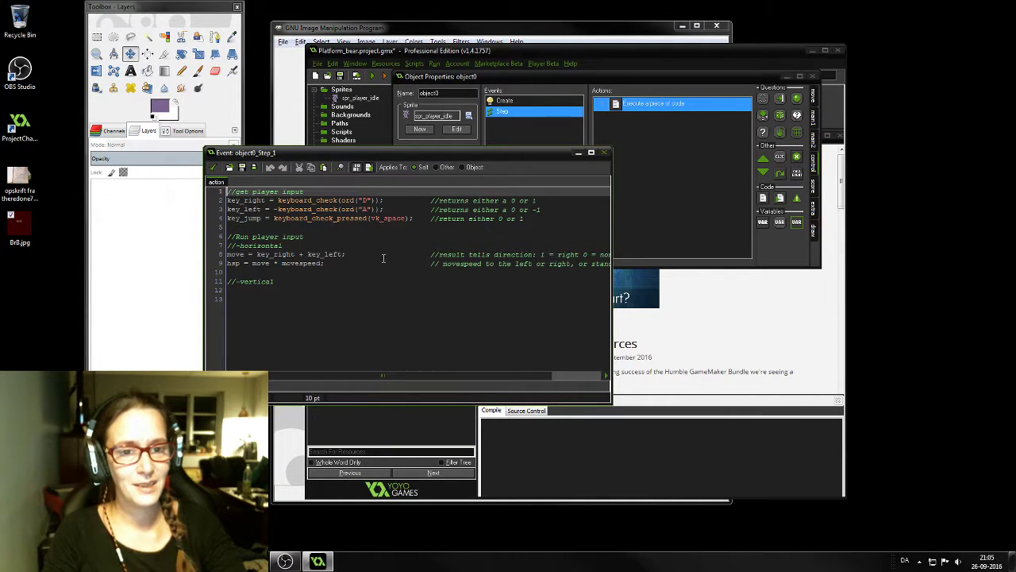
click(286, 290)
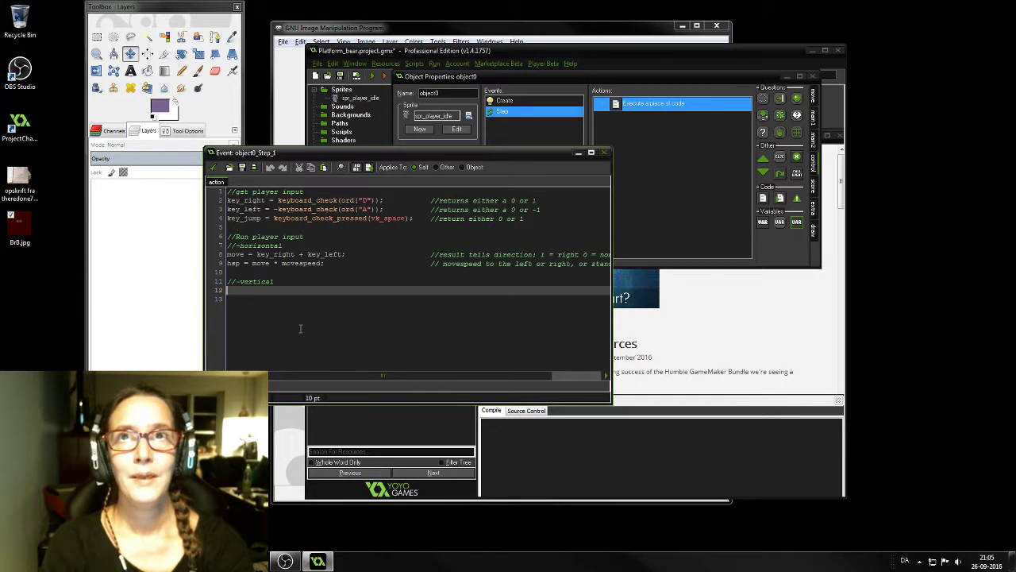
text(if )
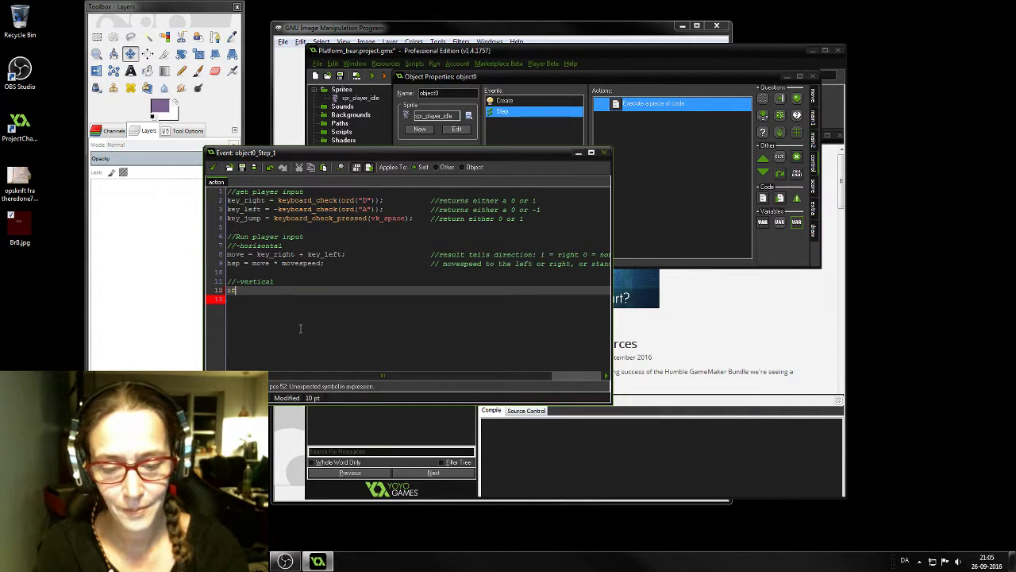
text((vs)
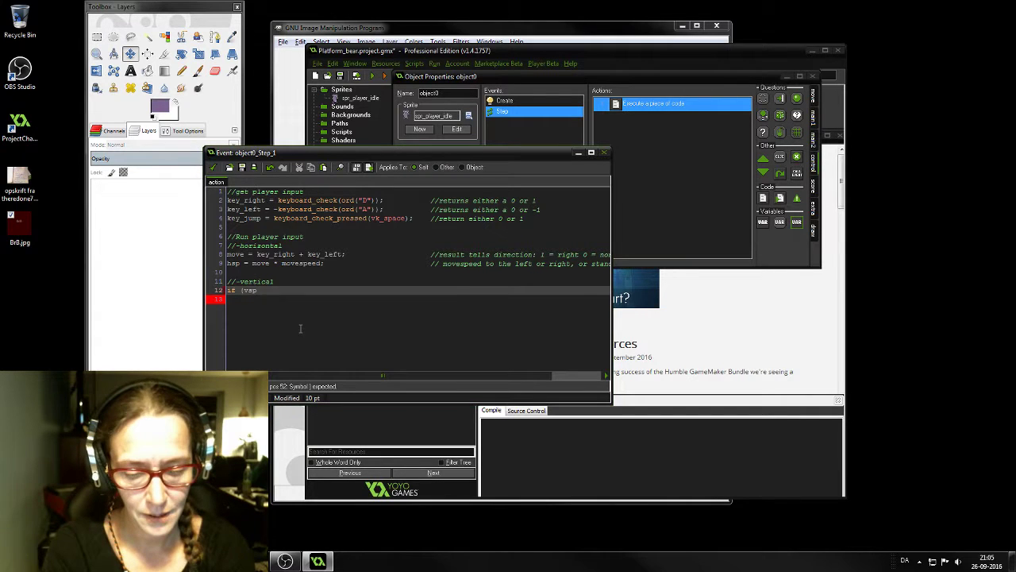
text(p)
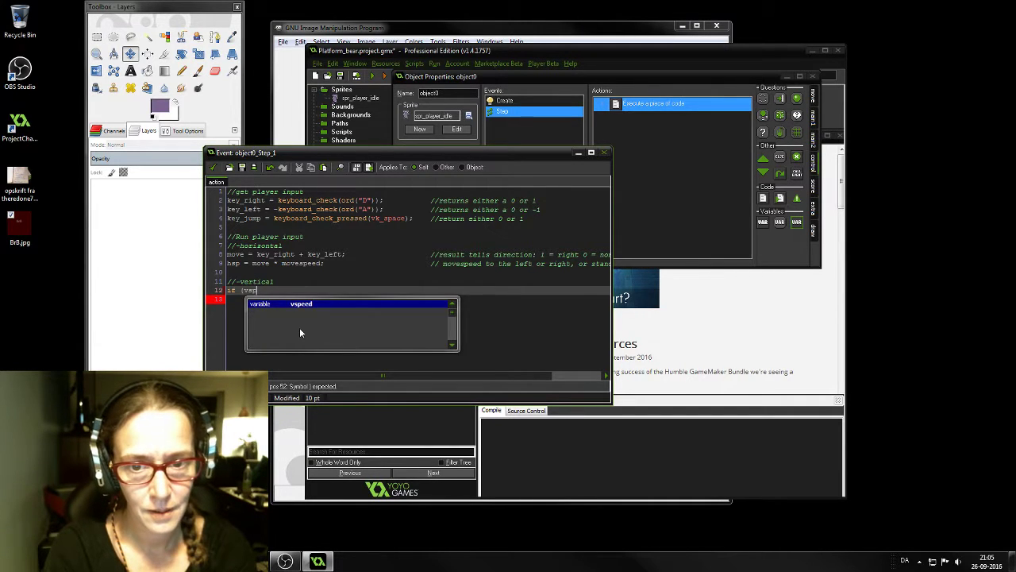
Complete the if condition under the vertical comment so that it reads if (vsp < 10)
text( <)
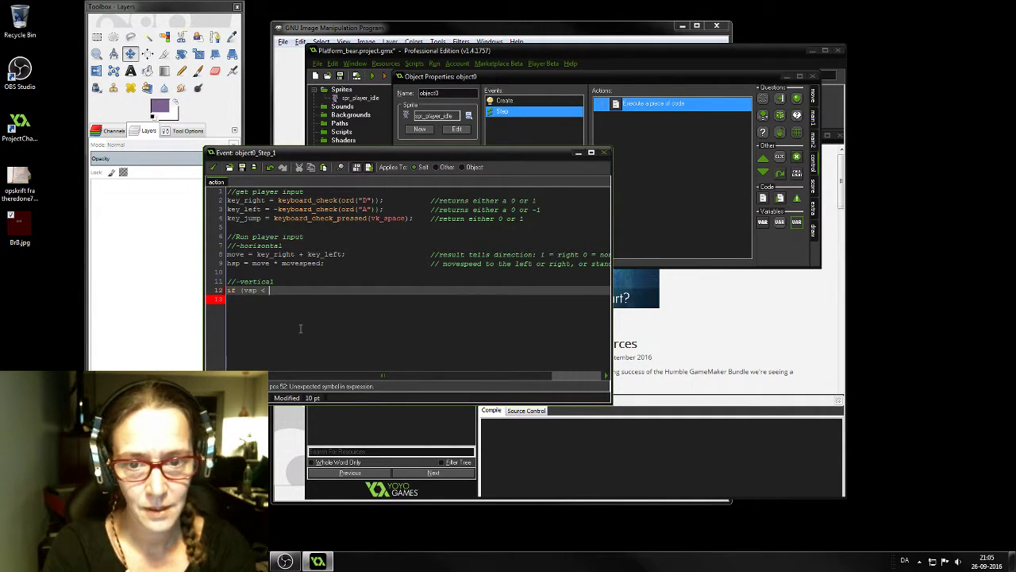
text( 10)
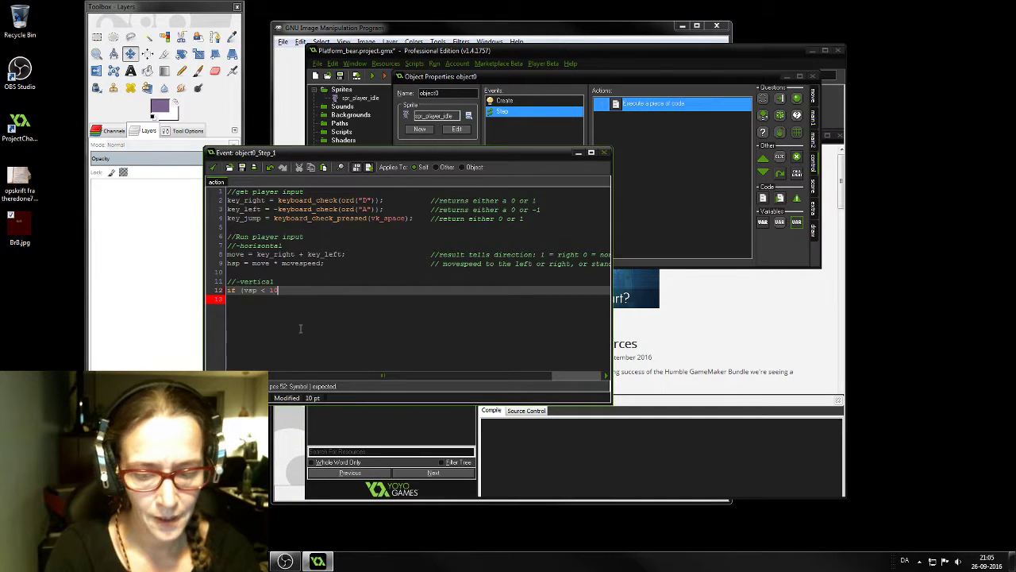
text())
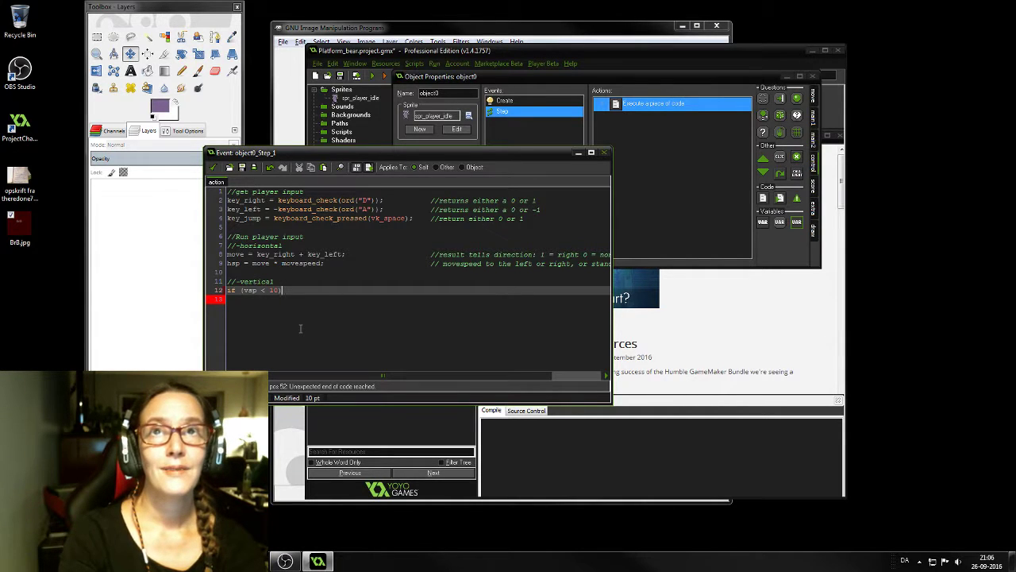
Add an opening and a closing curly brace below the vsp condition, with an empty line between them
key(Return)
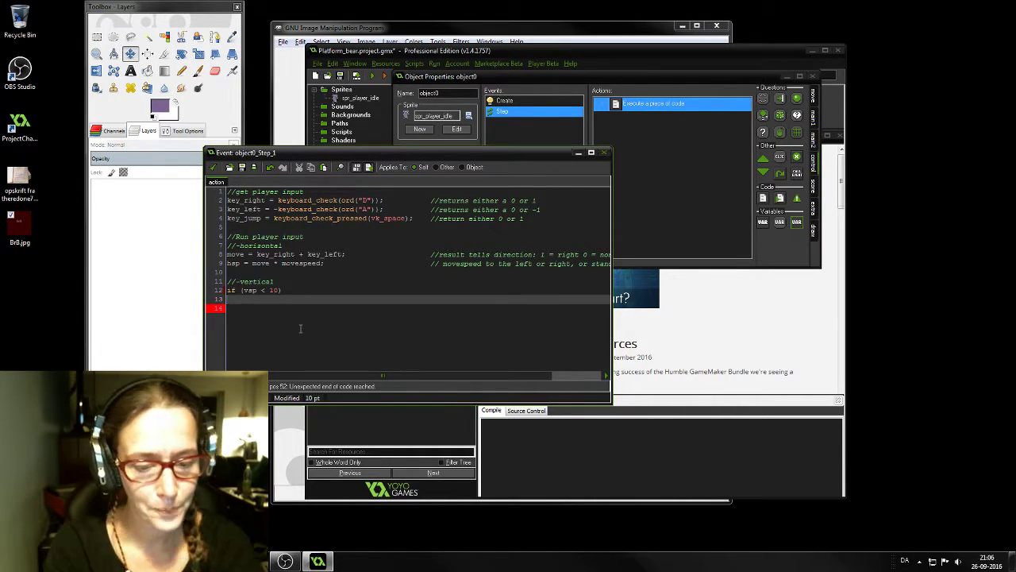
text(/)
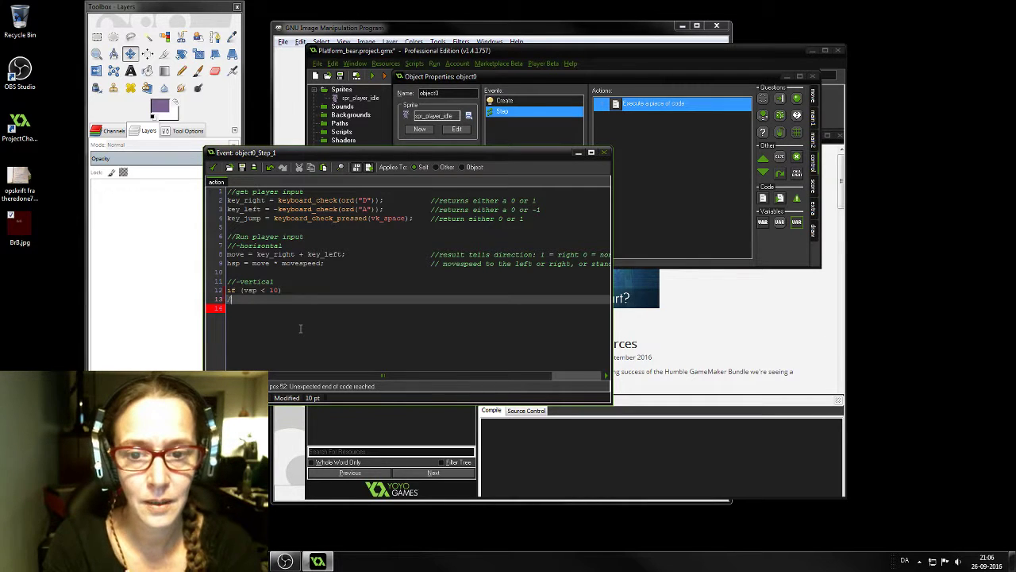
key(BackSpace)
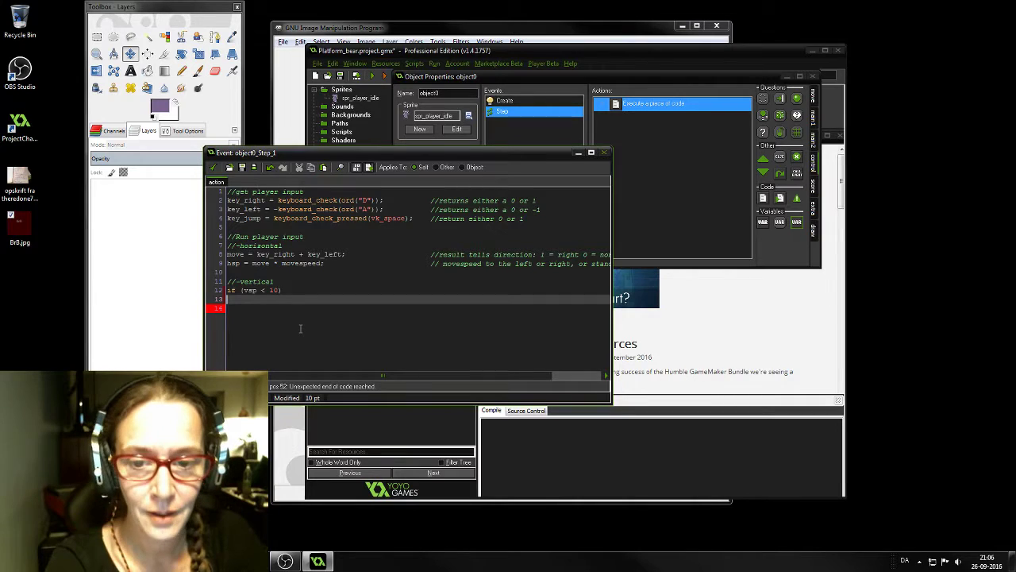
text({)
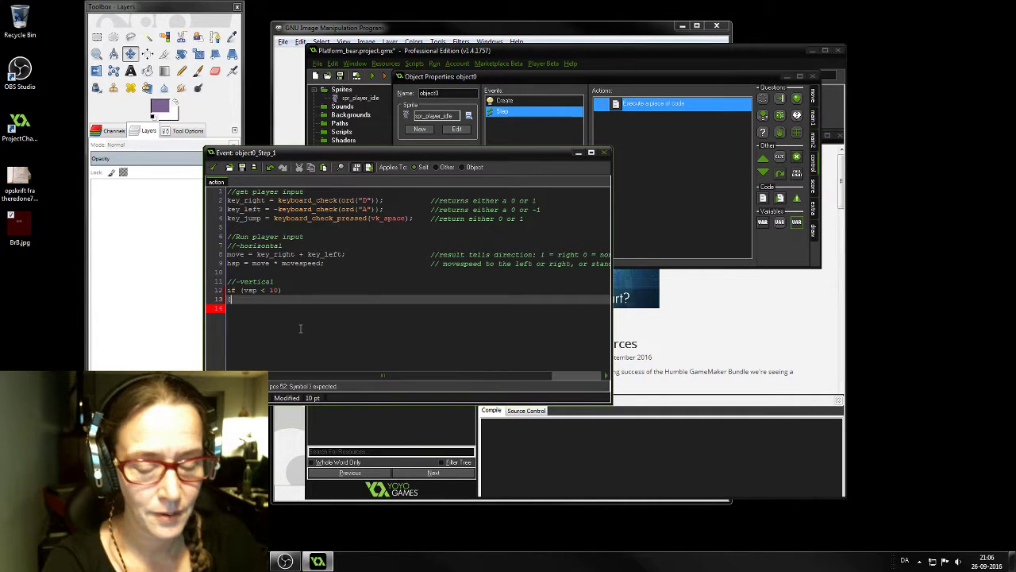
key(Return)
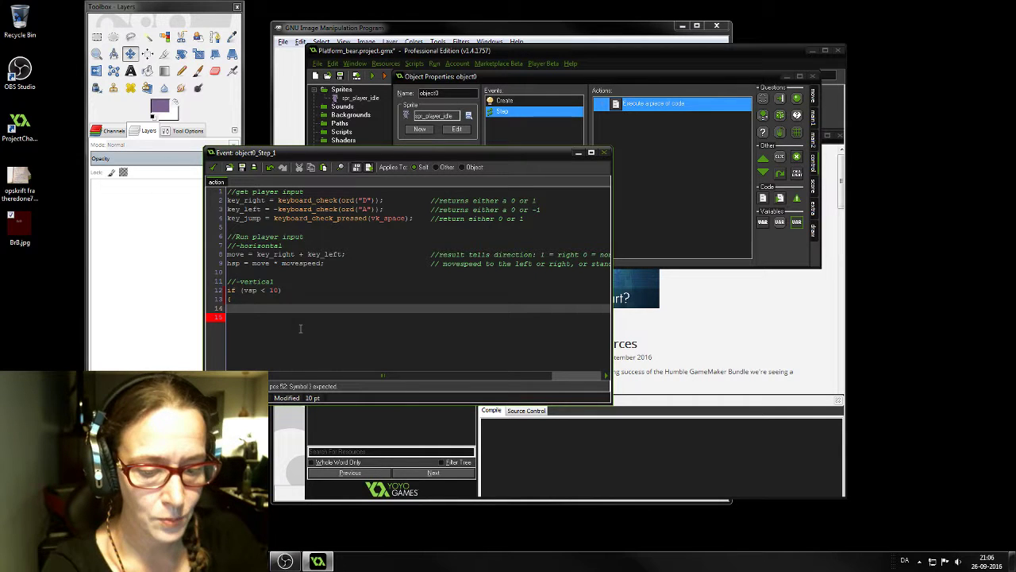
text(})
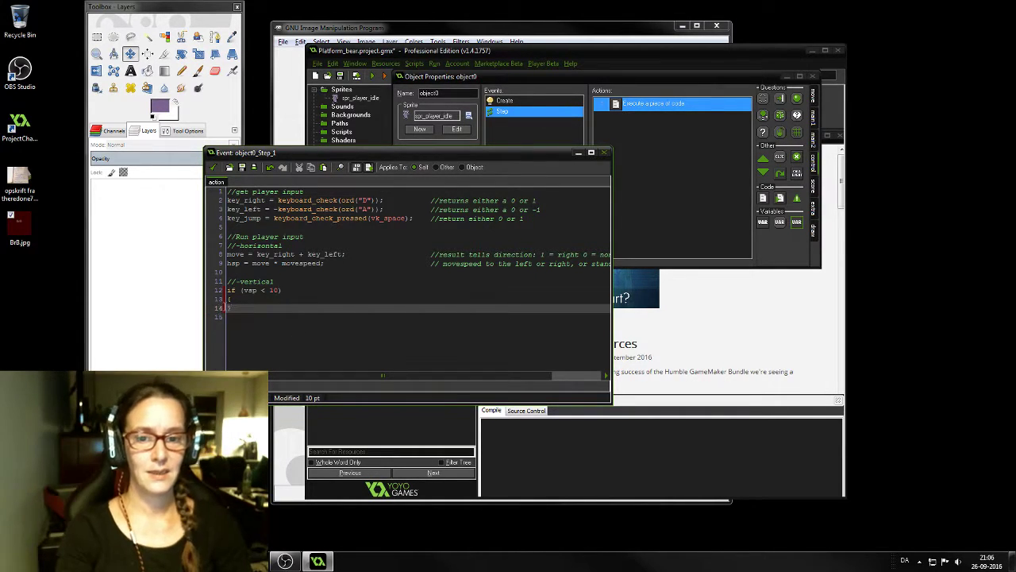
key(Up)
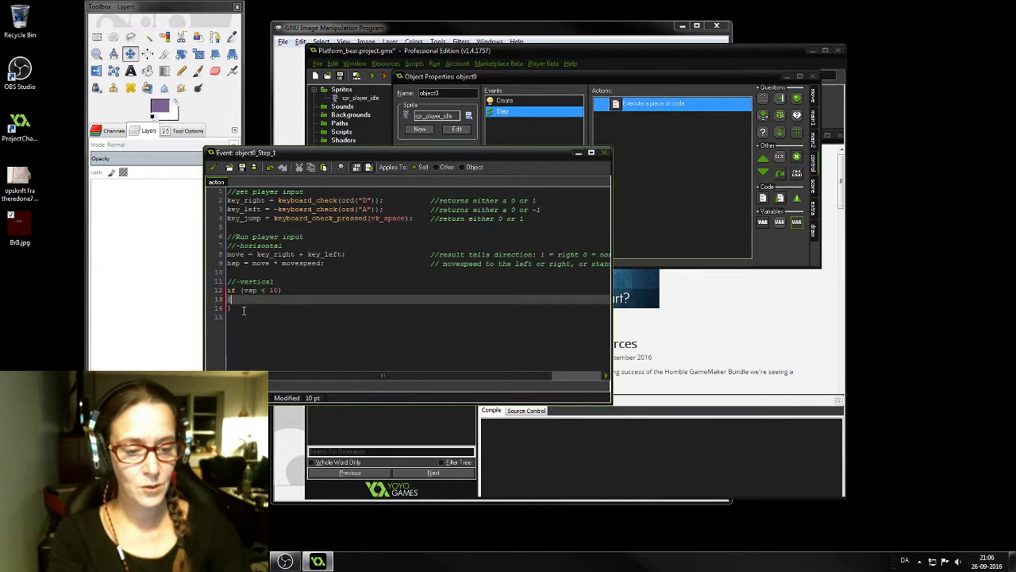
key(Return)
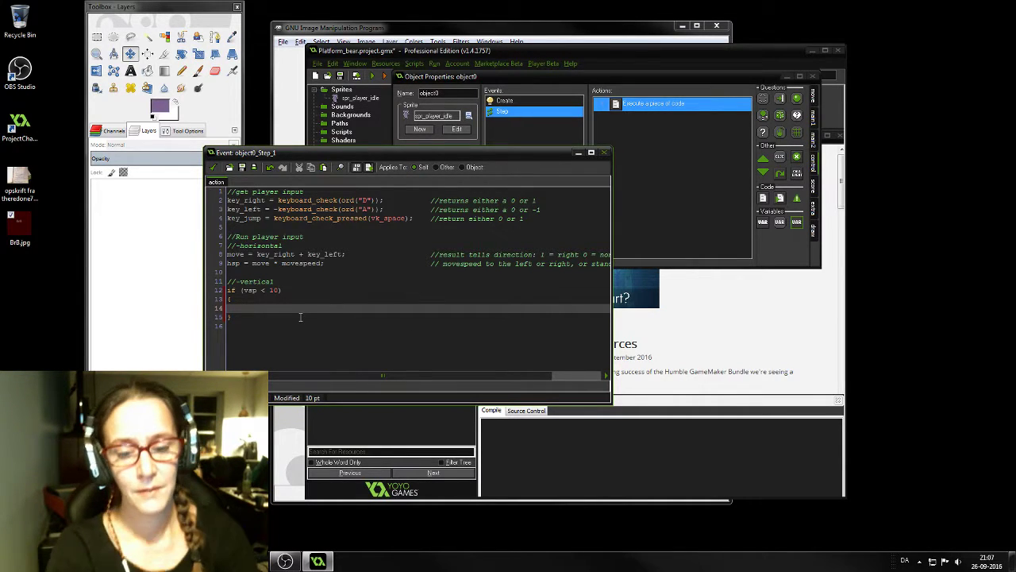
Write the statement vsp += grav; inside the braces of the vsp condition
text(vsp )
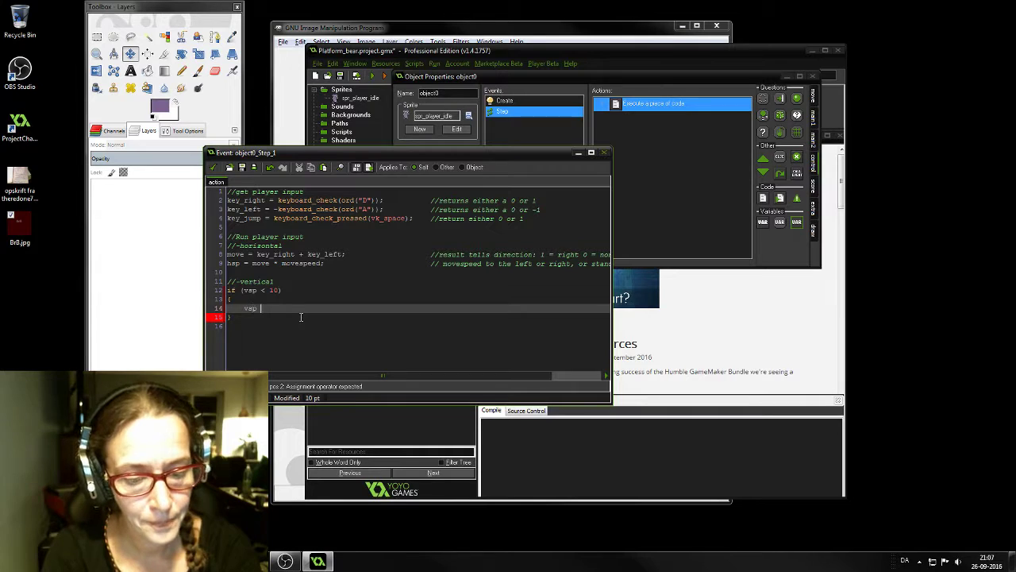
text(+=)
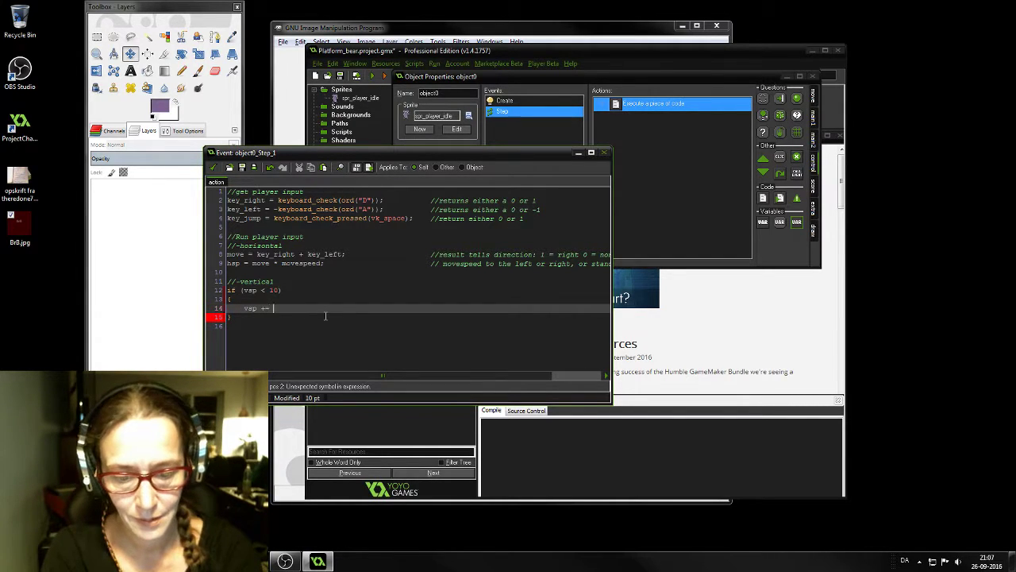
text( grav)
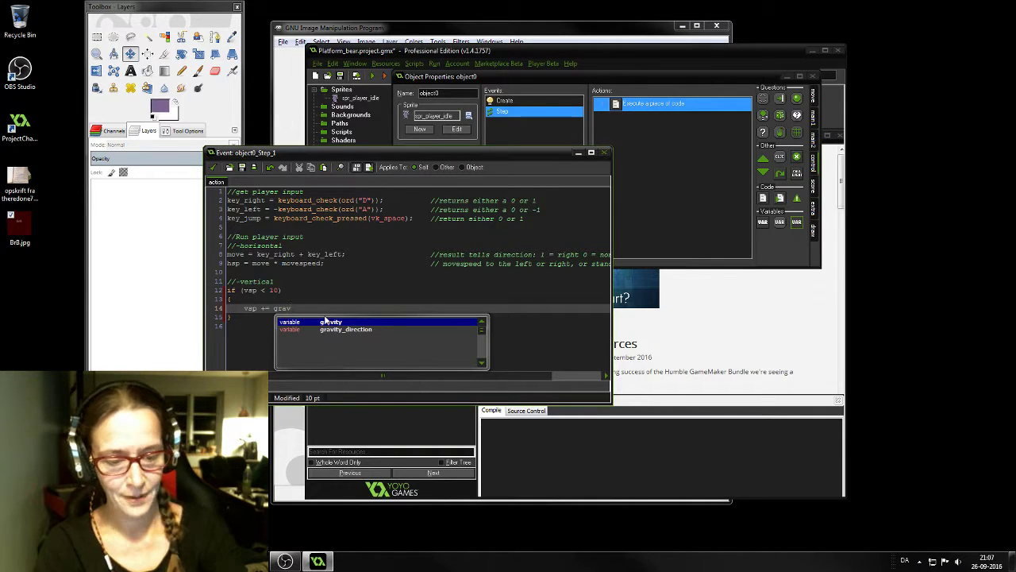
text(;)
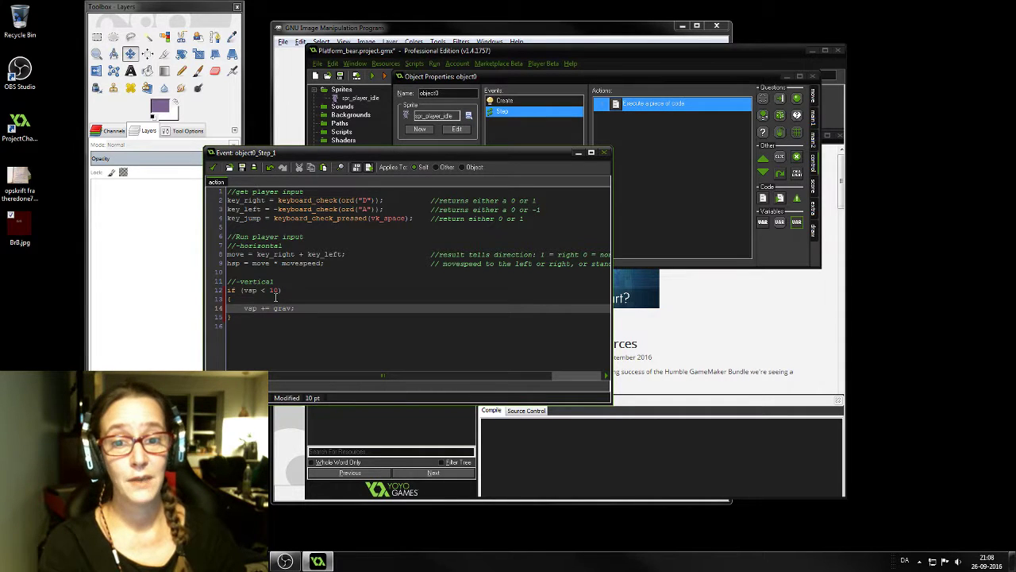
text(;)
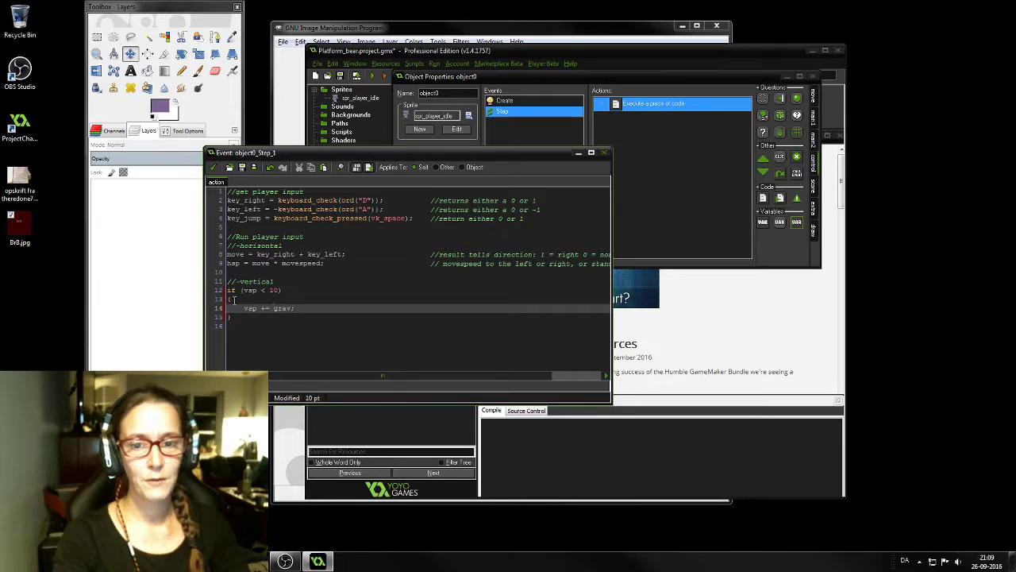
click(307, 308)
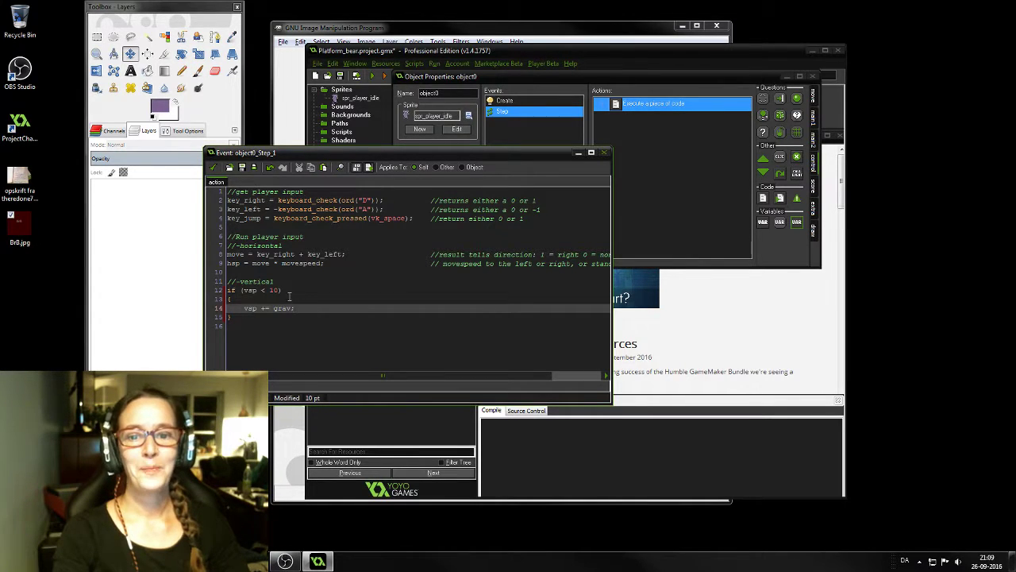
Leave a blank line after the vertical block and add the comment //Collision check (am i standing on something)
click(242, 319)
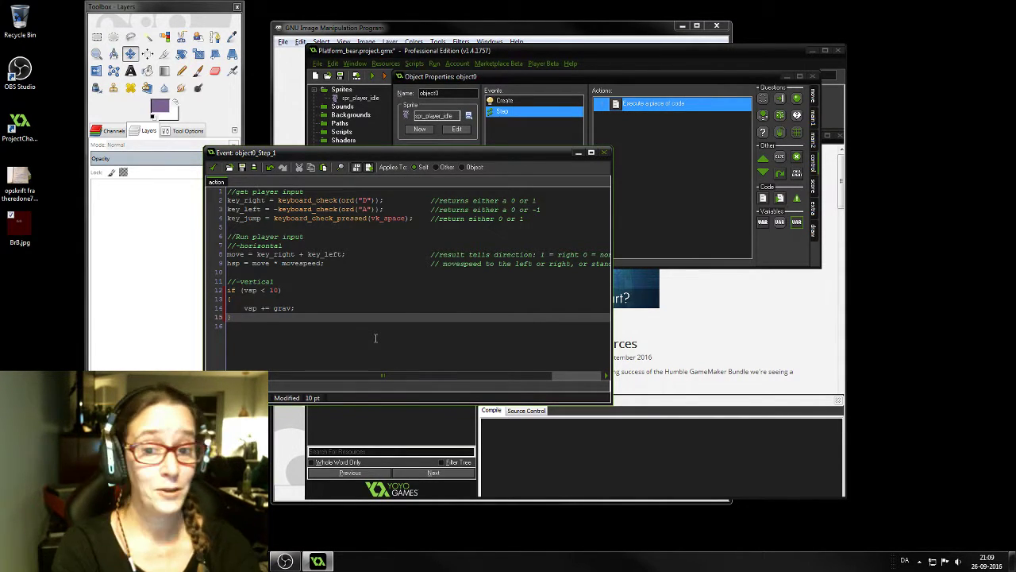
key(Return)
key(Return)
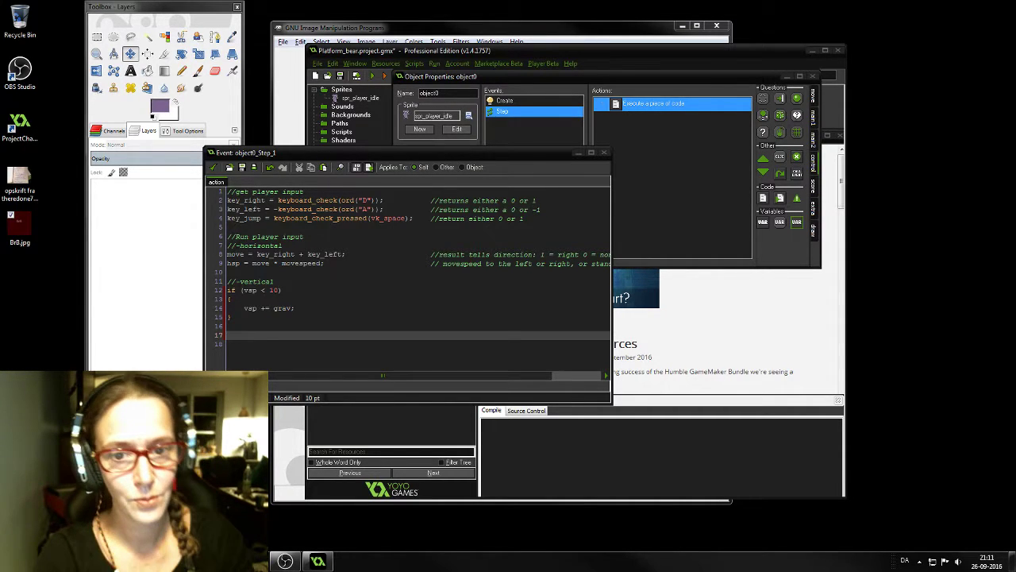
click(248, 338)
text(//)
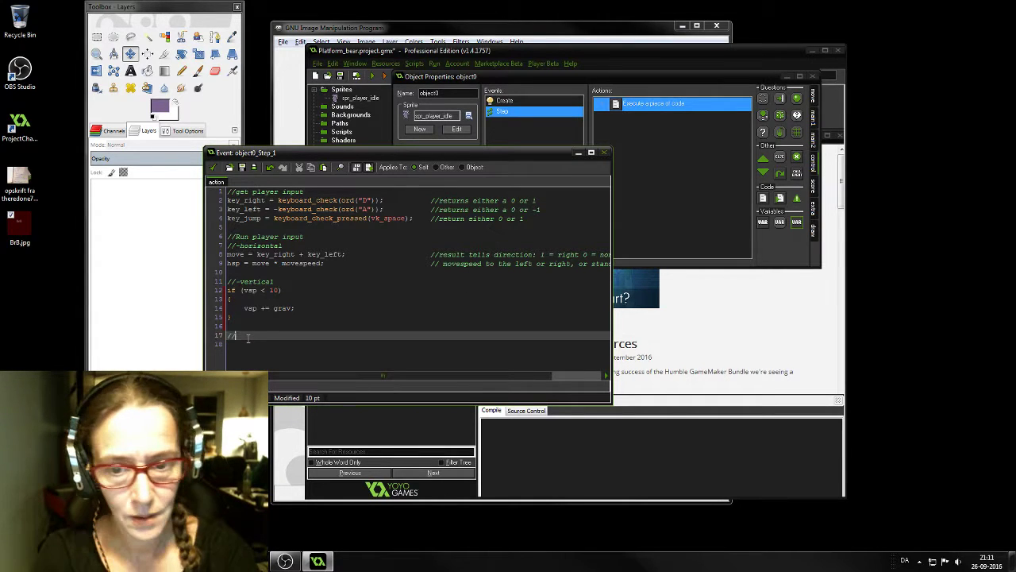
text(Collision)
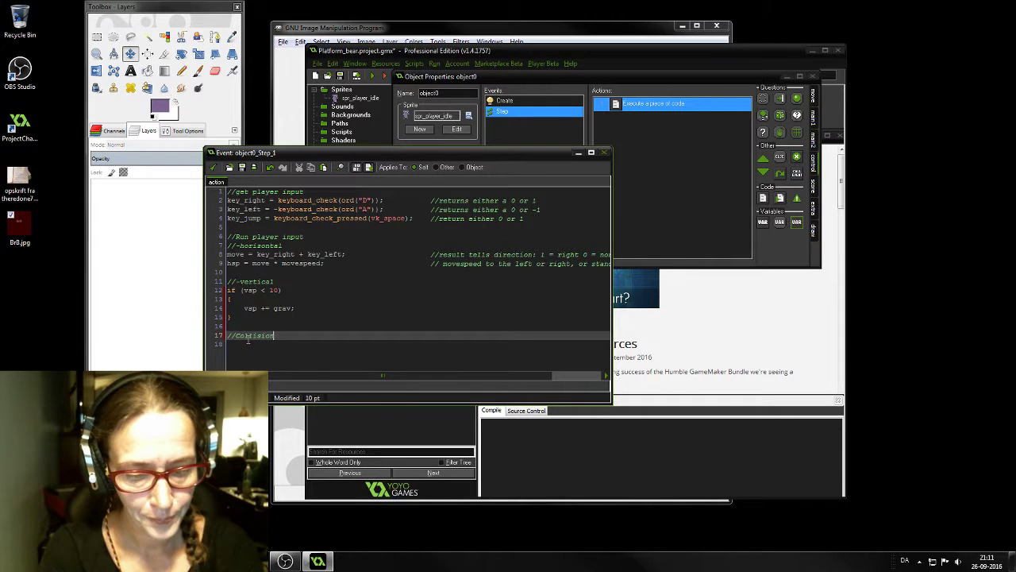
text( check )
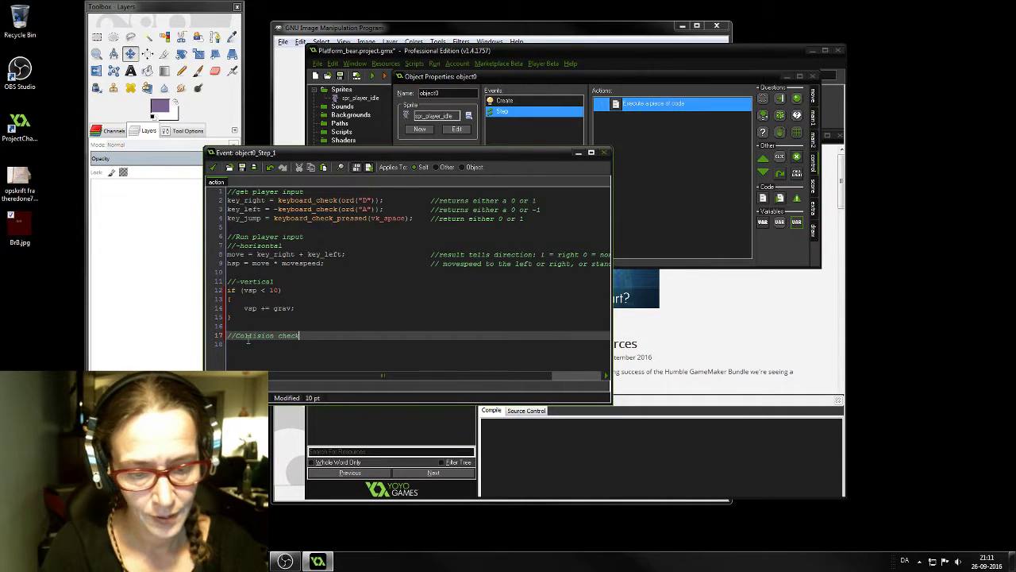
text(()
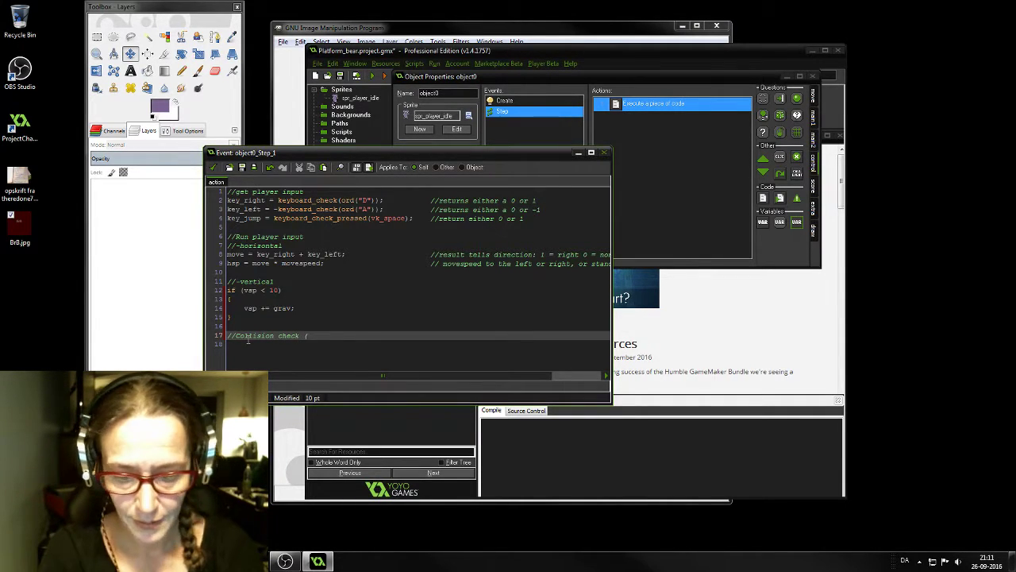
text(an i s)
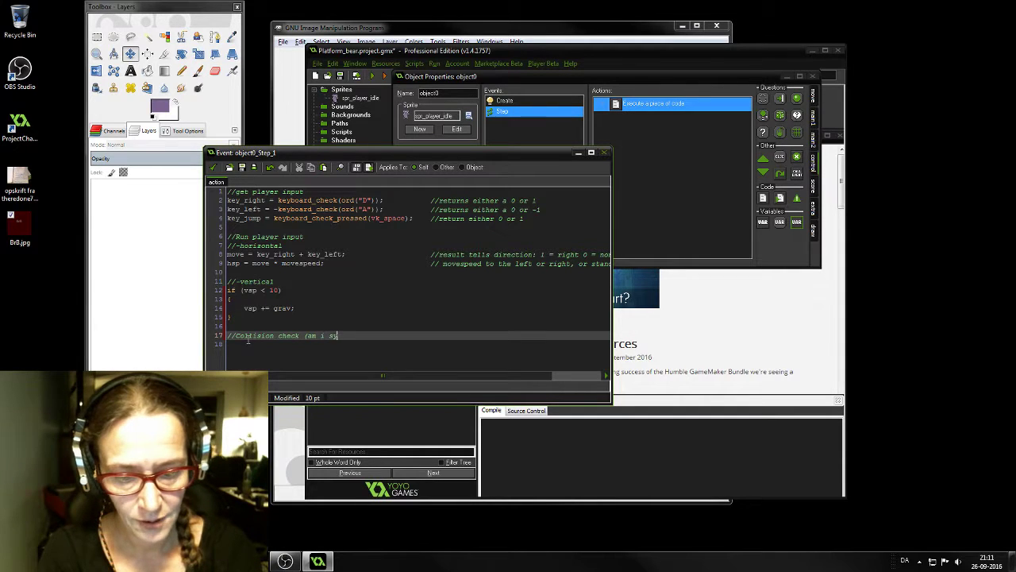
text(tanding)
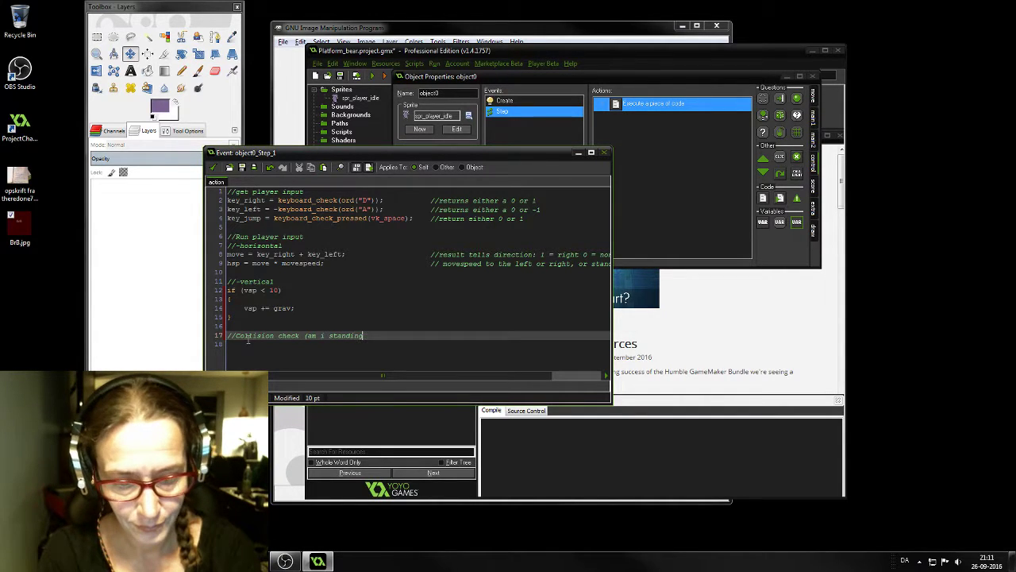
text( on someth)
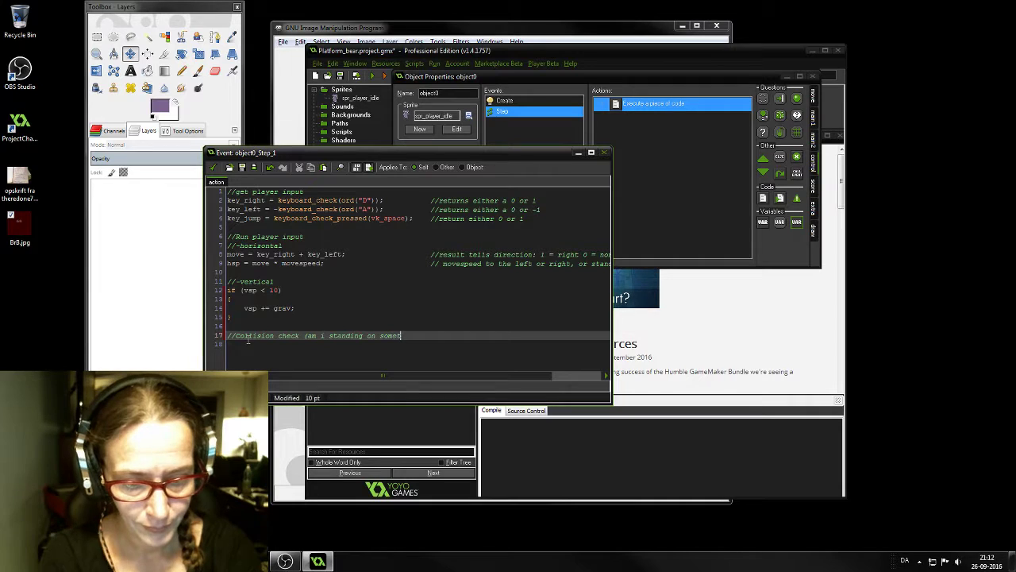
text(i)
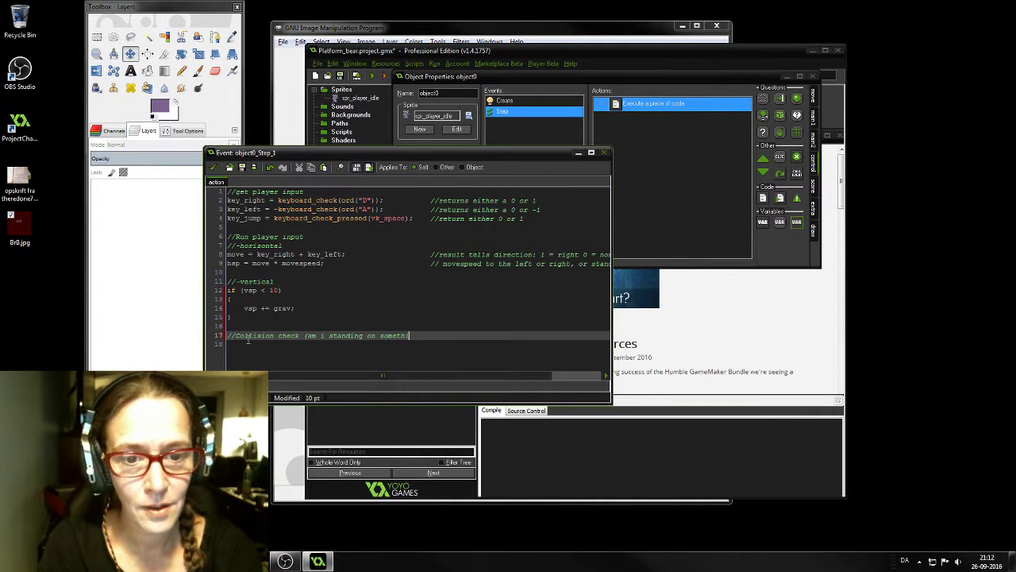
text(n)
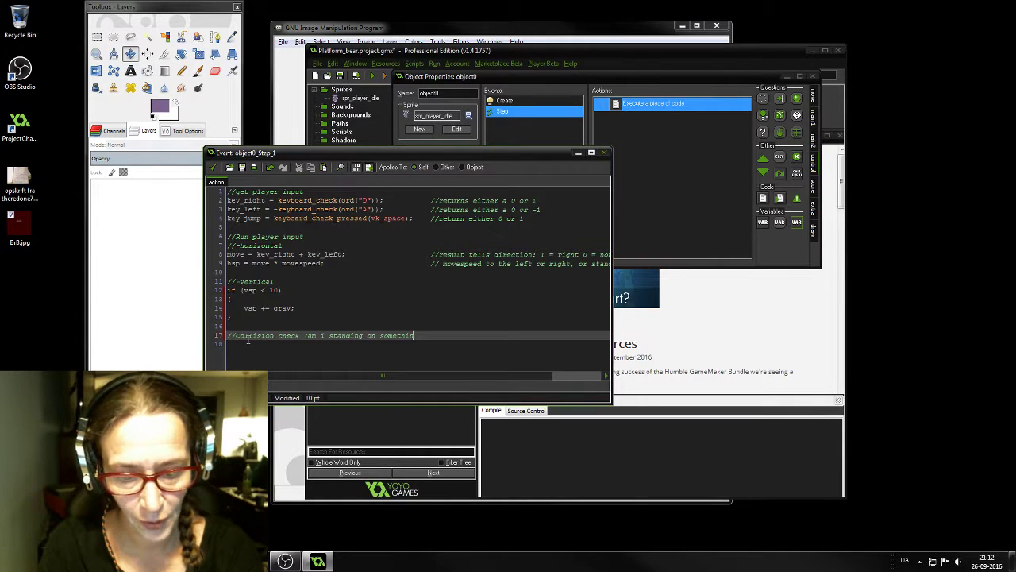
text(g)
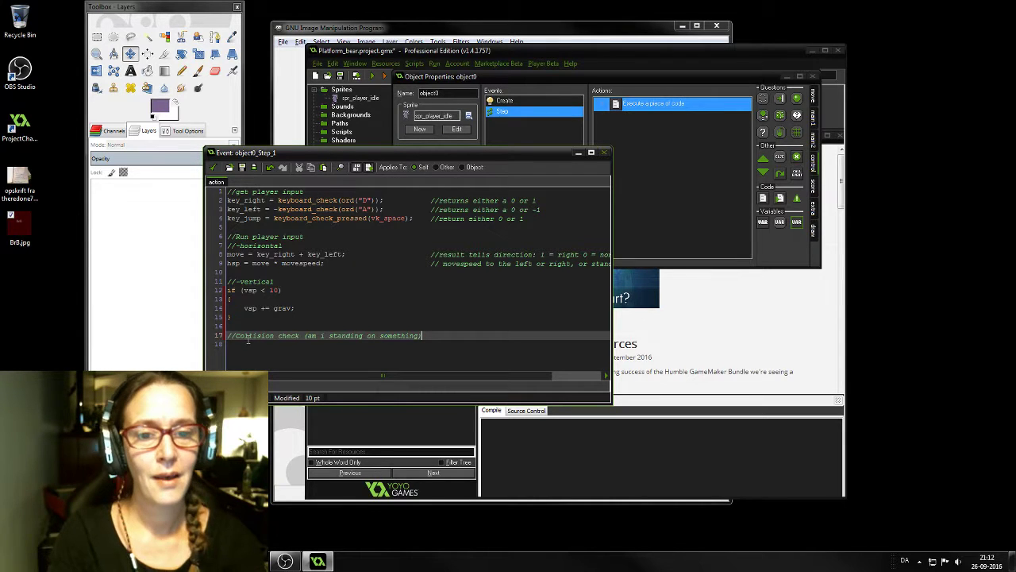
key(Return)
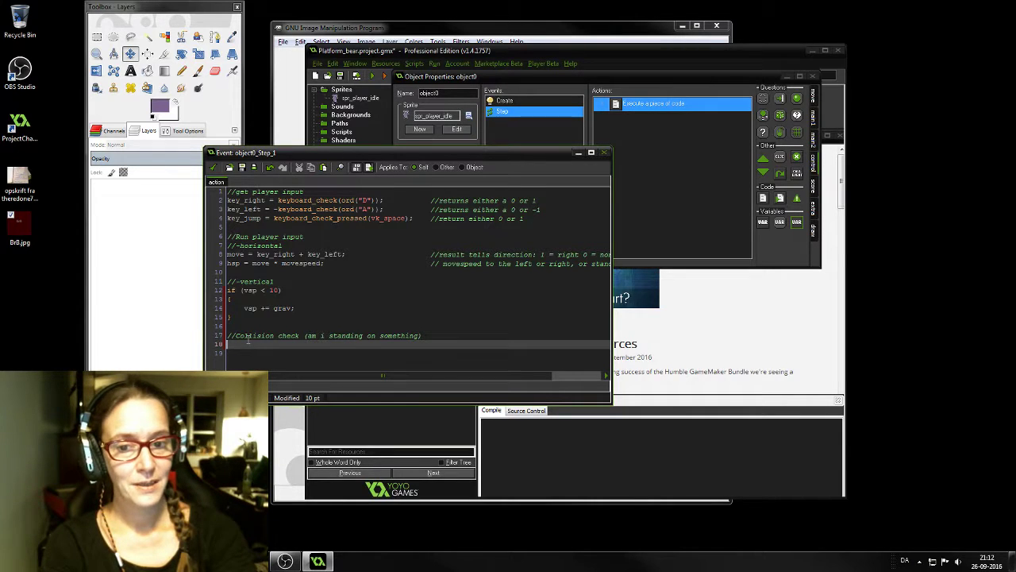
Write the condition if (place_meeting (x,y,obj_wall) on the line below the collision check comment
text(if)
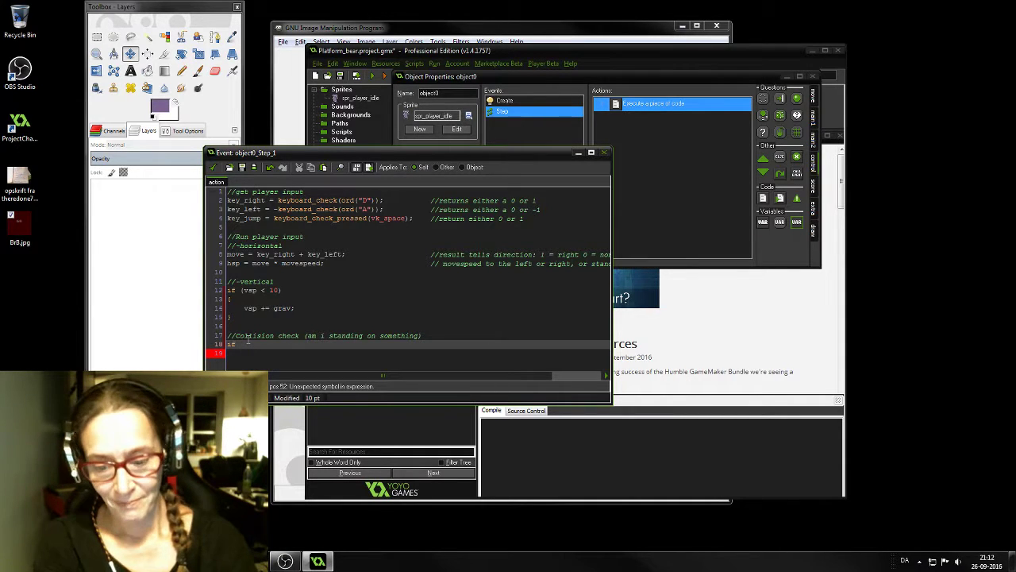
text((place)
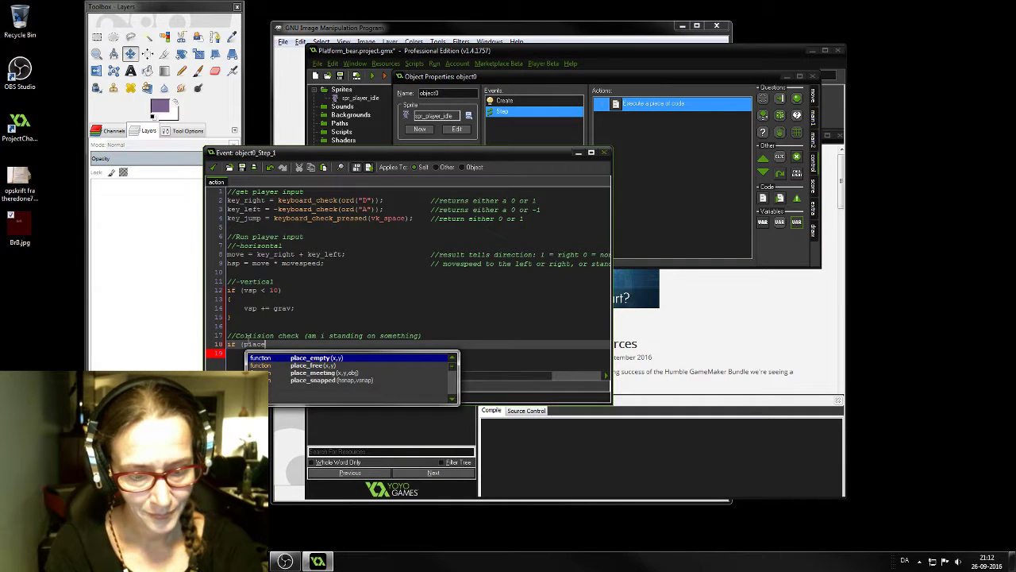
text(_meeting)
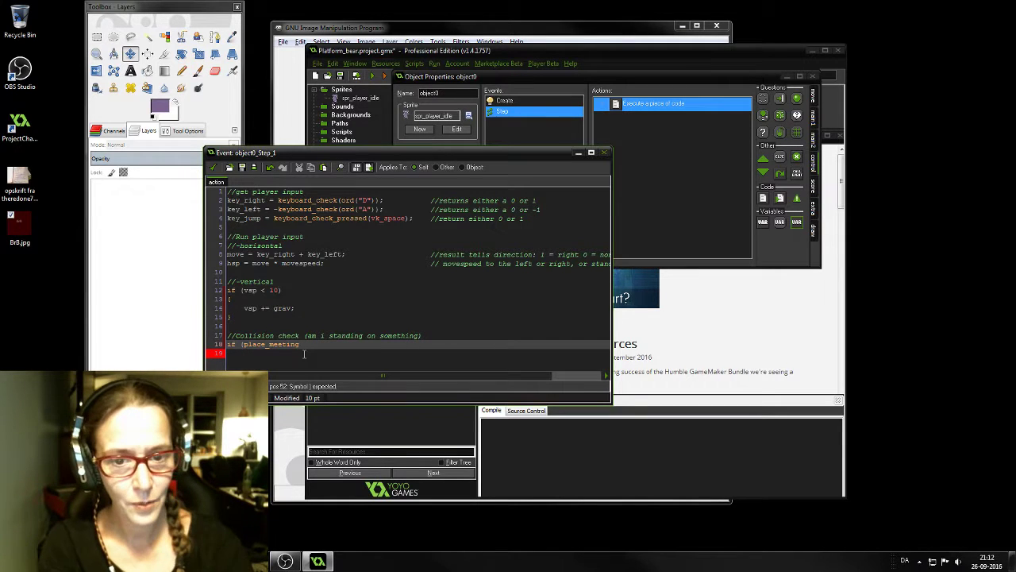
key(BackSpace)
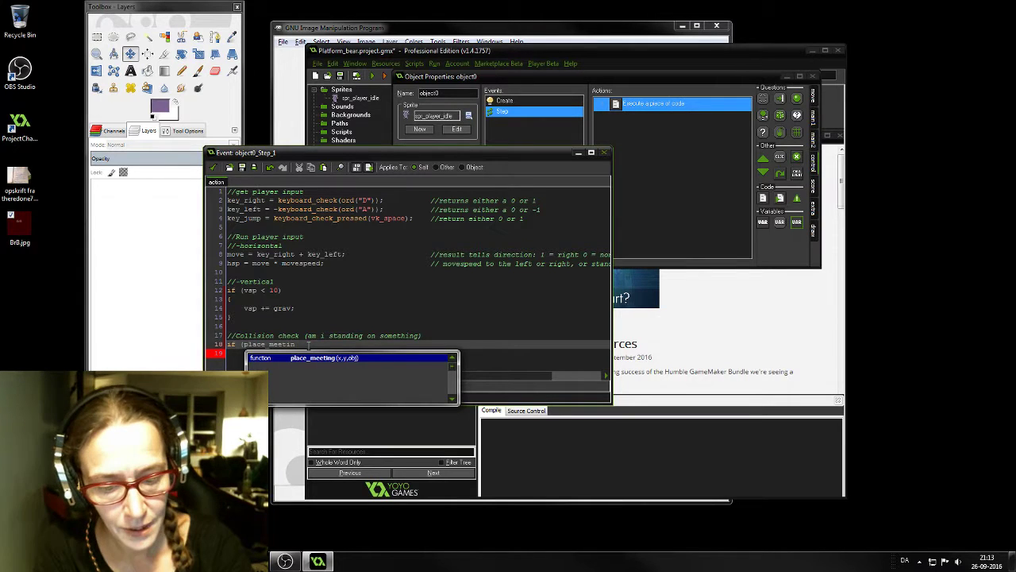
text(g ()
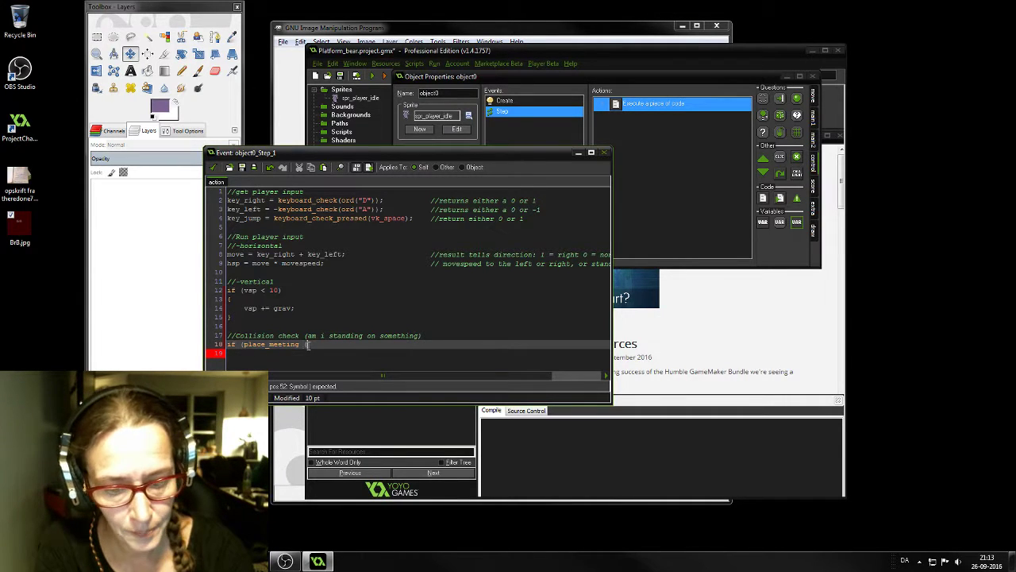
text(x)
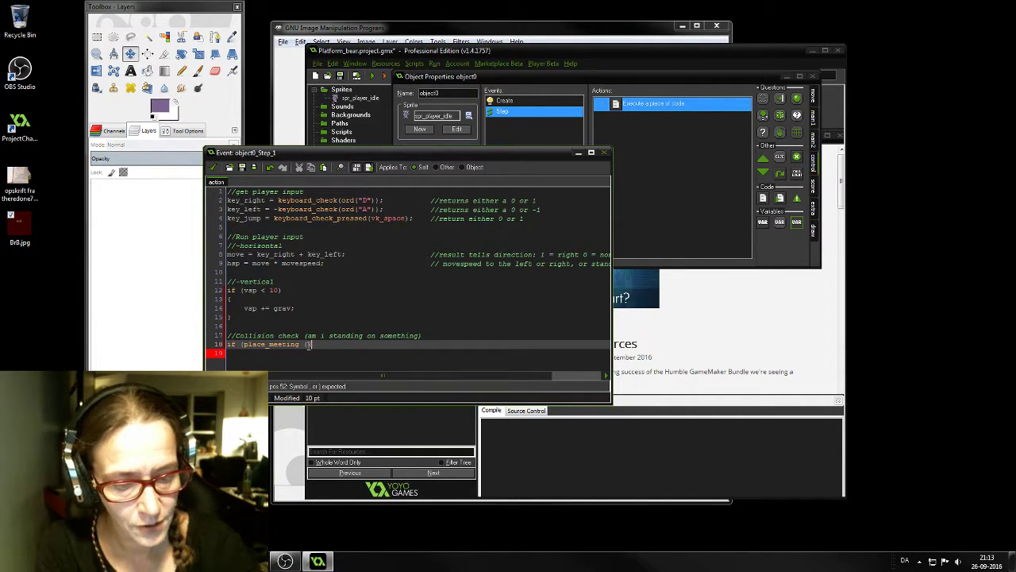
text(,y)
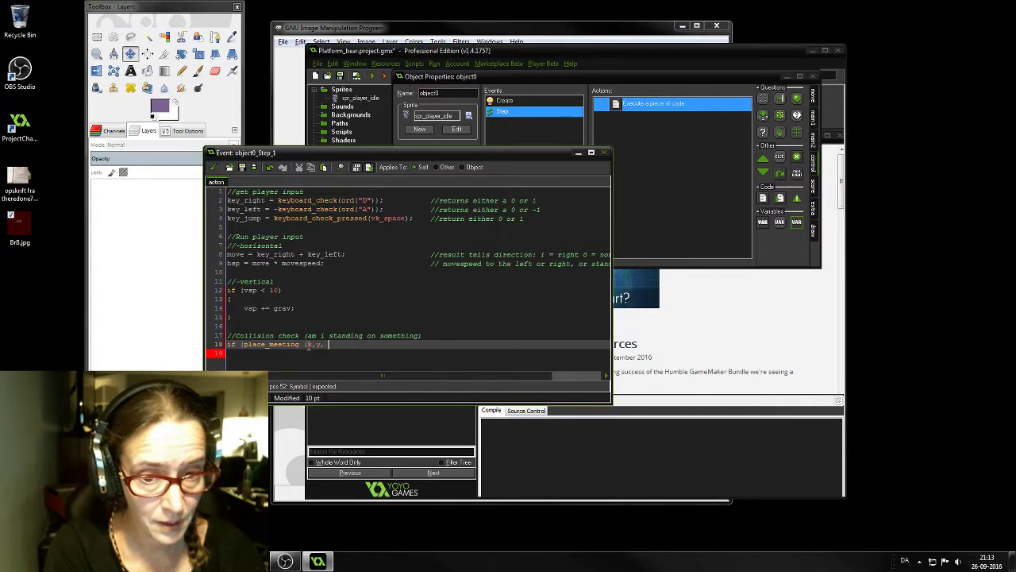
text(,)
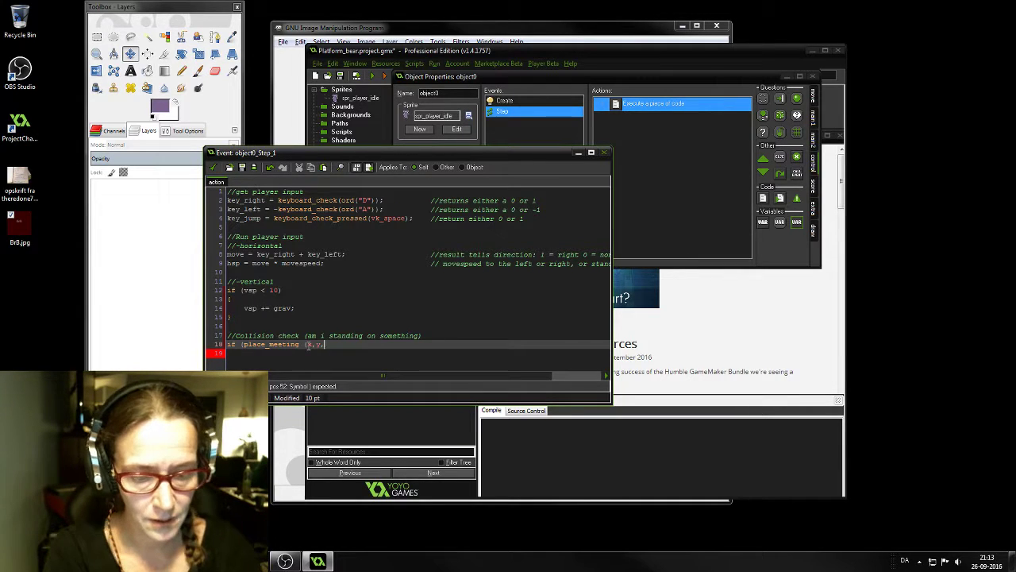
text(obj)
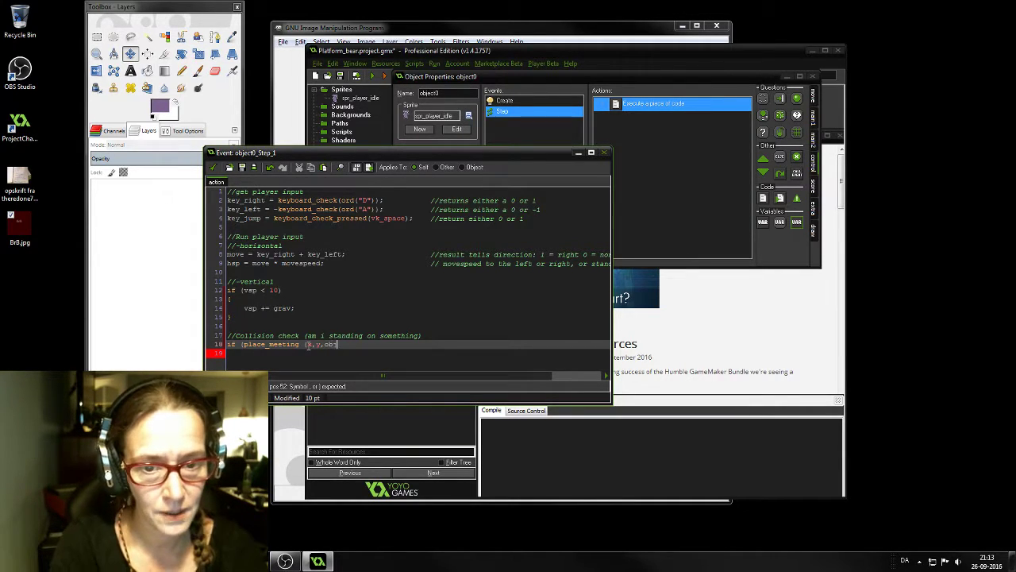
text(_wall)
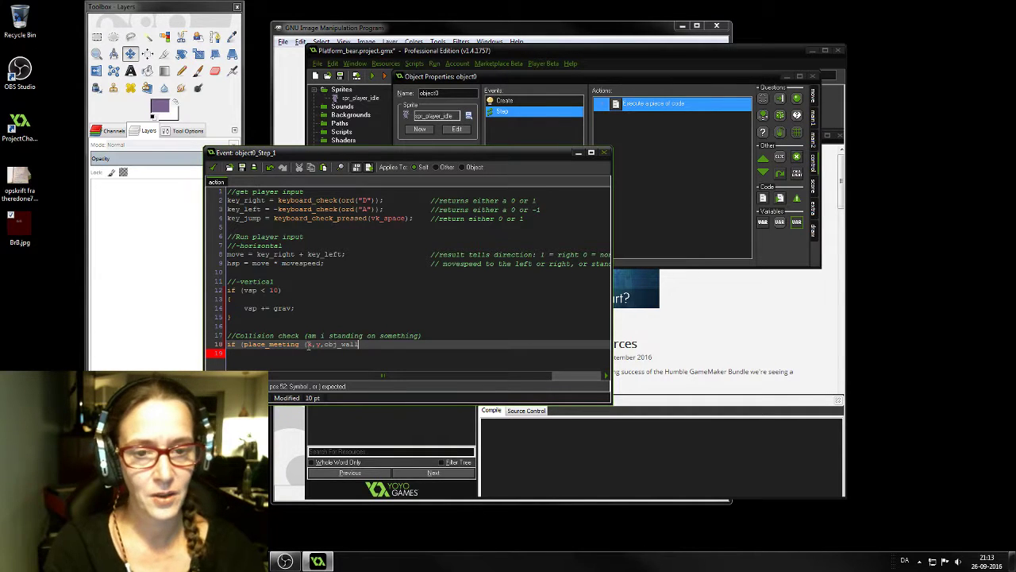
text())
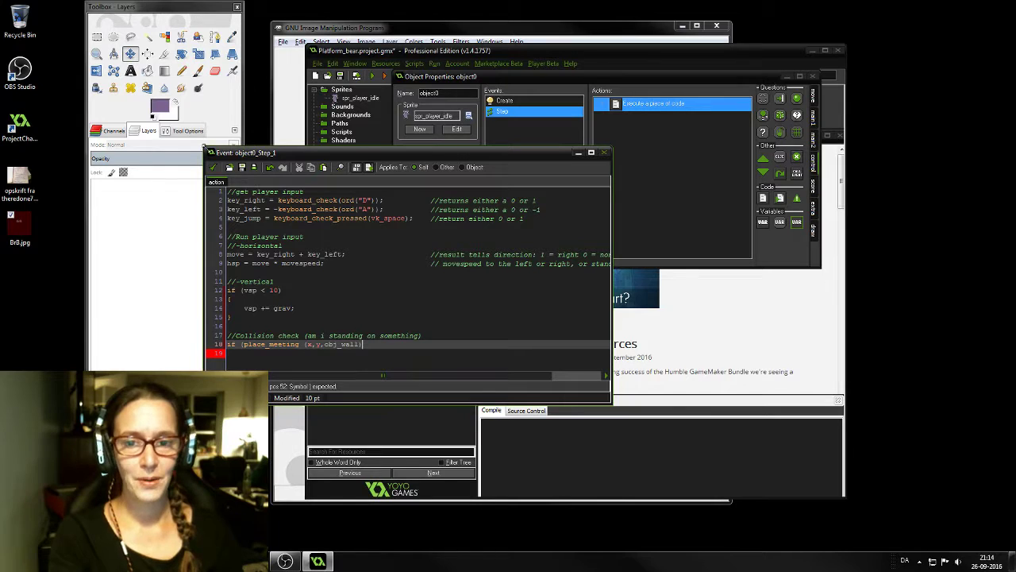
Change the y argument of the place_meeting call to y+1
drag(205, 257, 204, 231)
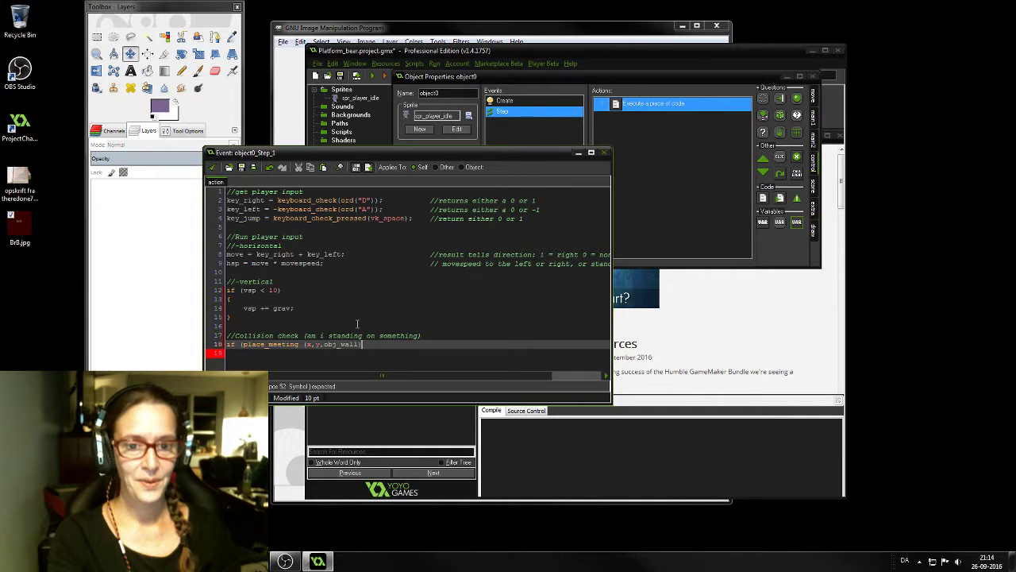
click(319, 344)
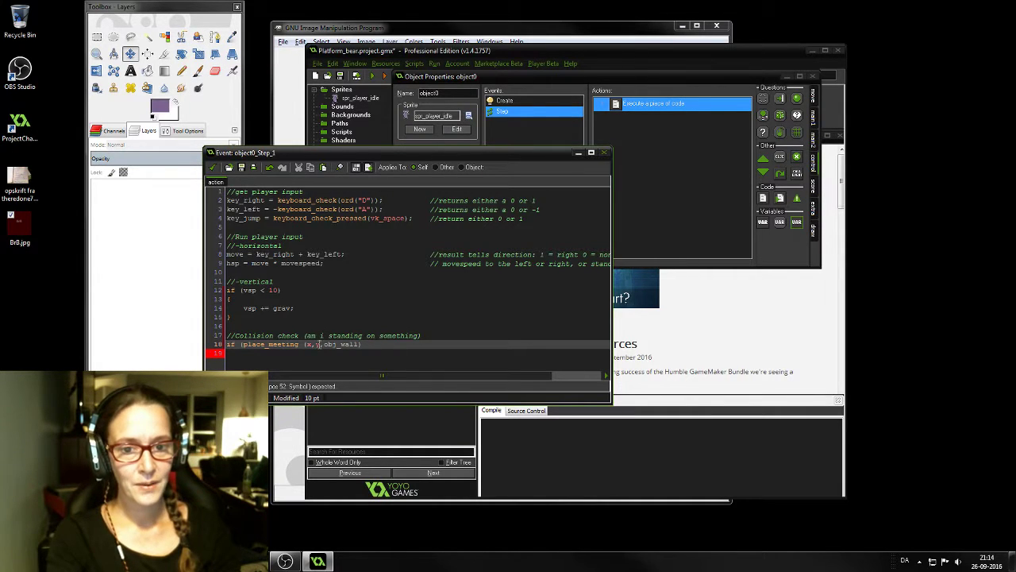
text(,y)
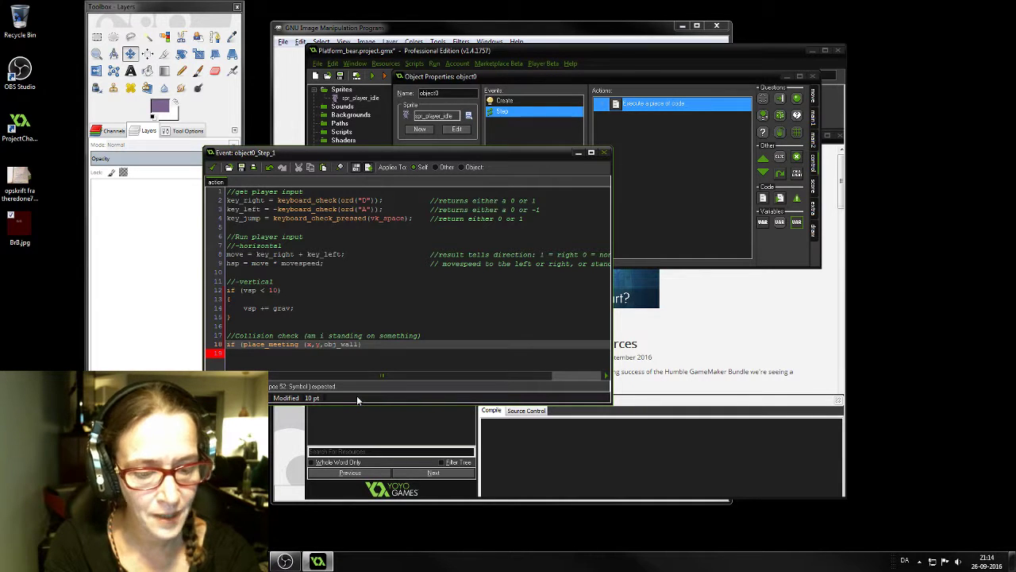
text(+1)
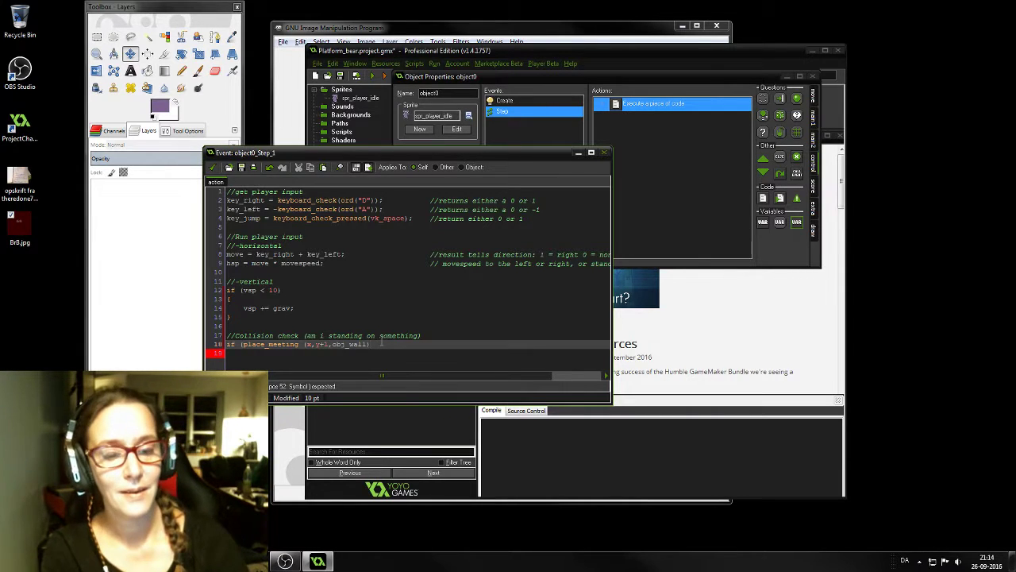
Add an opening and a closing curly brace below the place_meeting condition, with an indented empty line between them
key(Return)
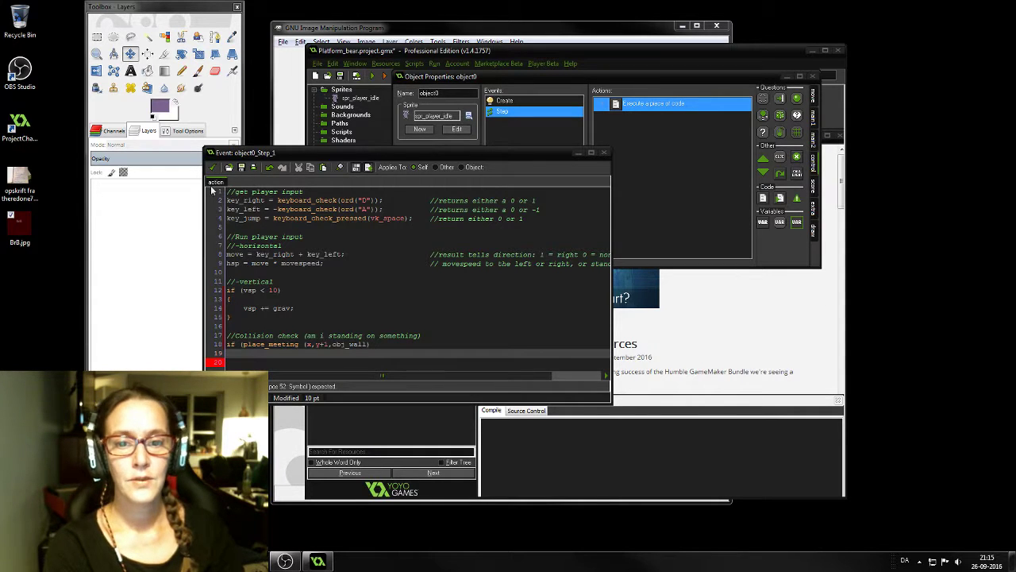
click(375, 344)
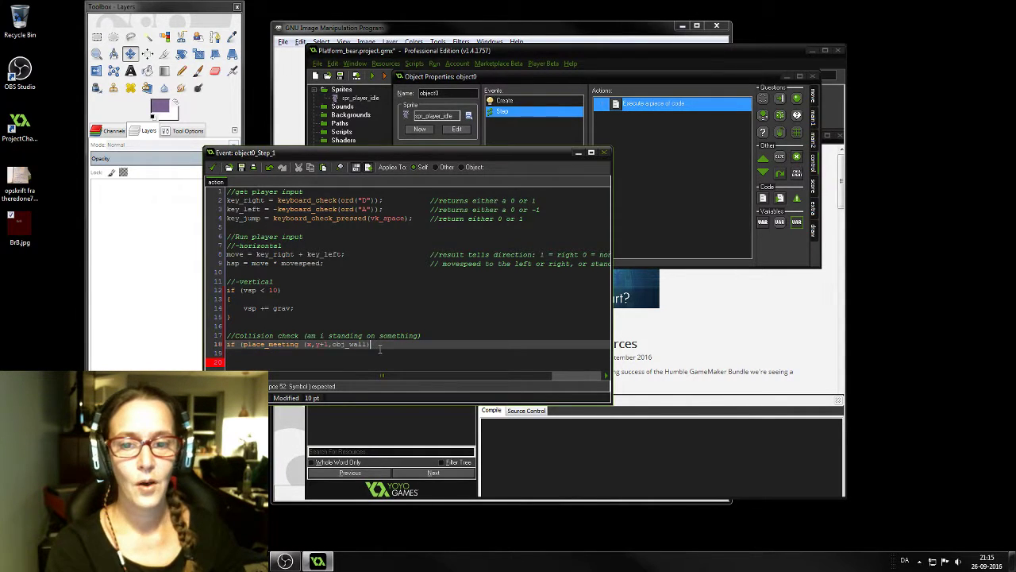
key(Return)
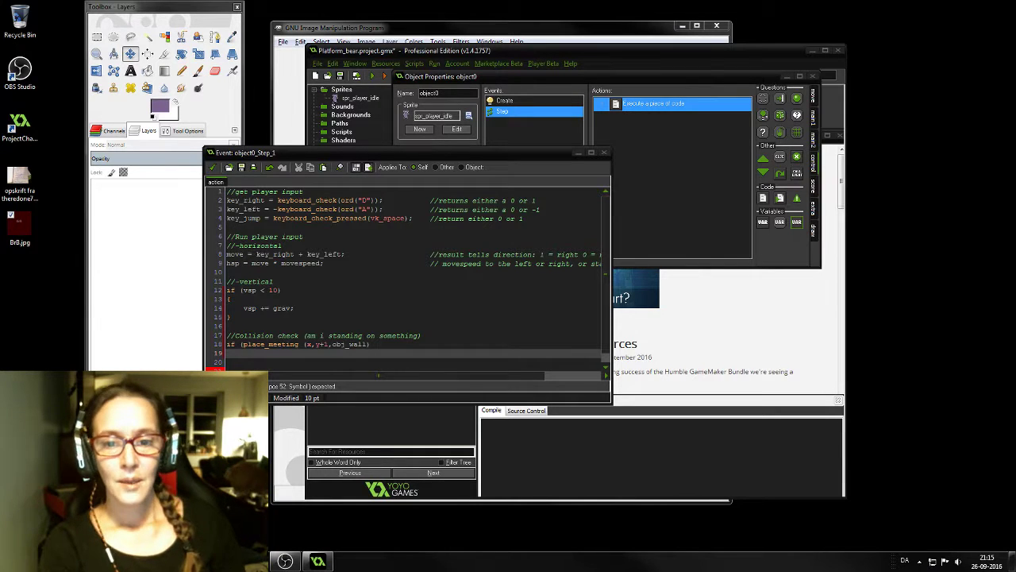
click(250, 352)
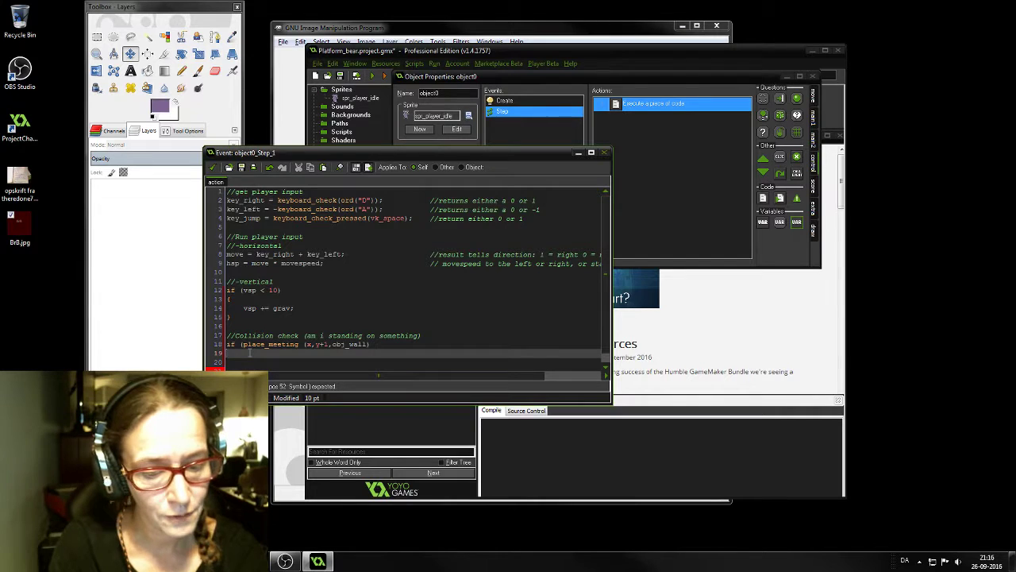
text({)
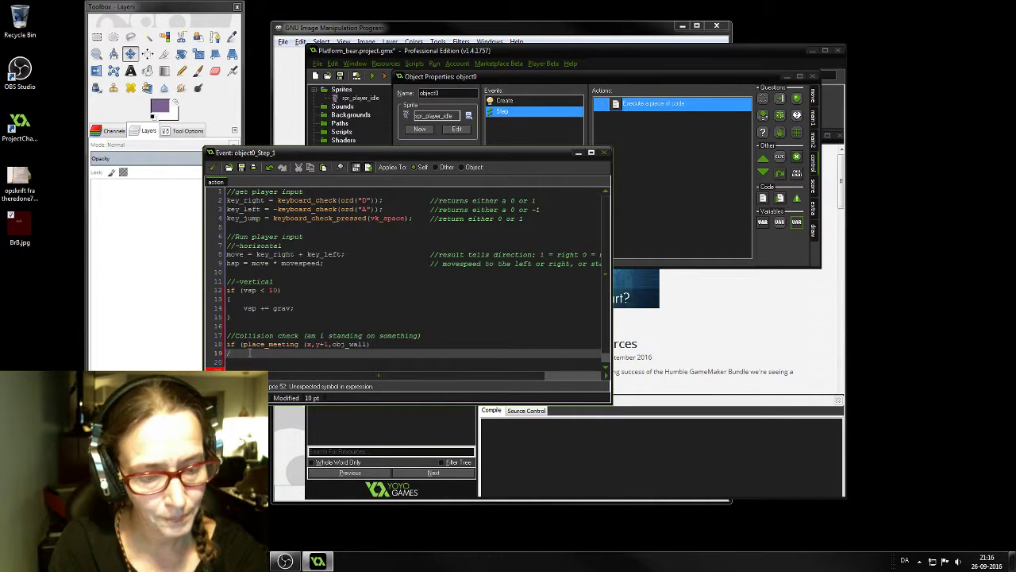
key(BackSpace)
text({)
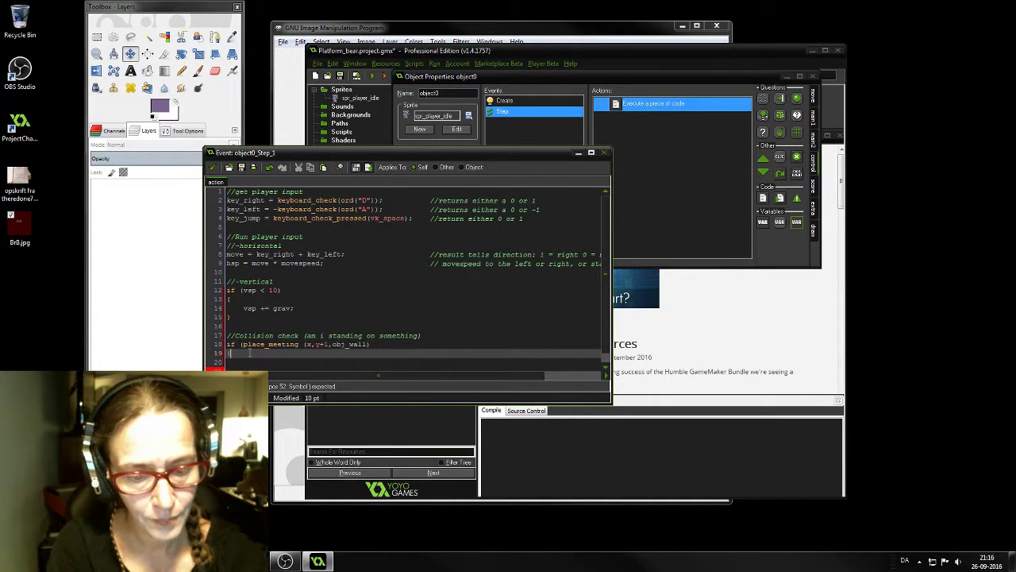
key(Return)
key(Return)
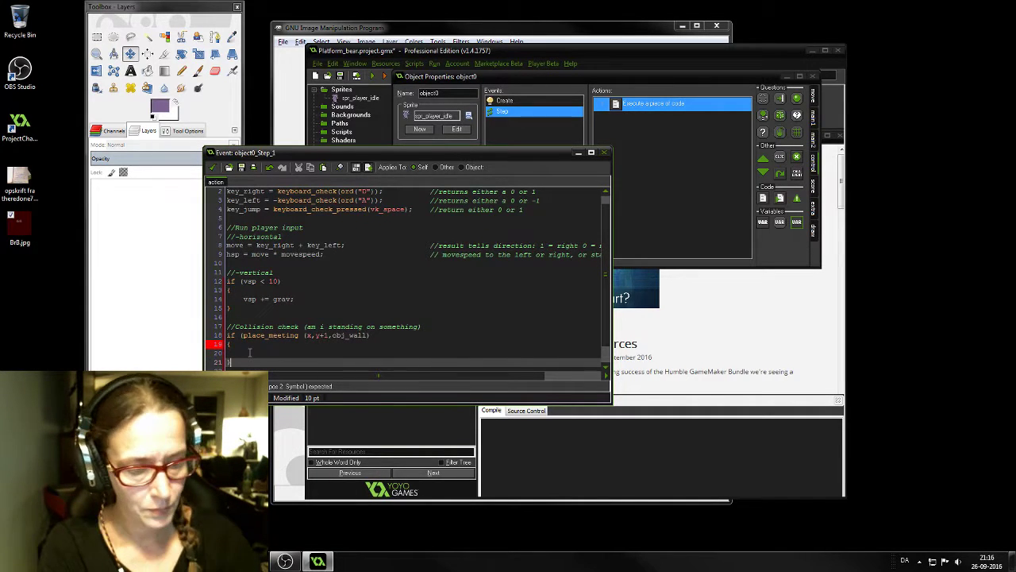
key(Up)
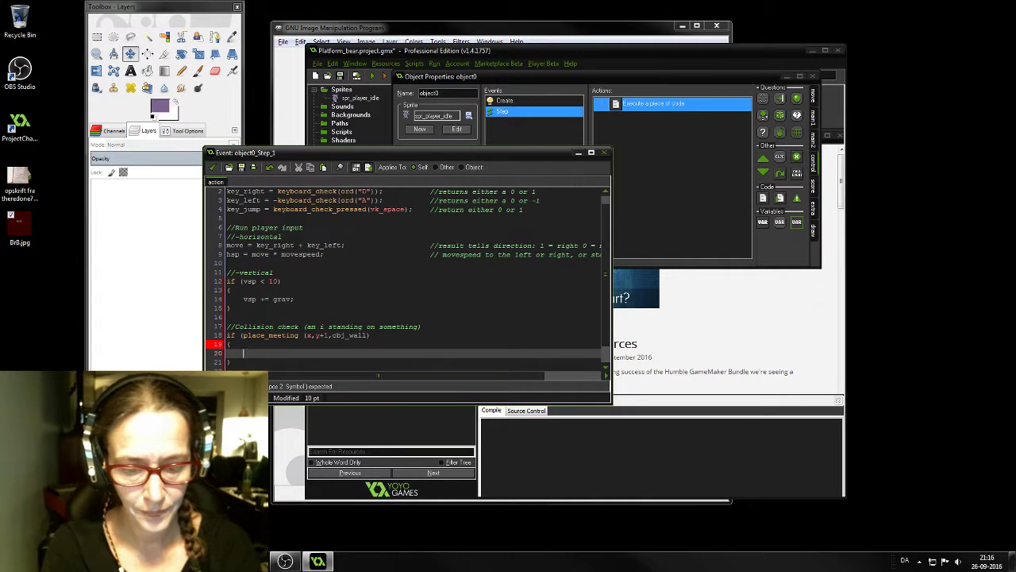
Write vsp = key_jump * -jumpspeed inside the place_meeting braces, and accept changing the Windows color scheme to Windows 7 Basic
text(vsp)
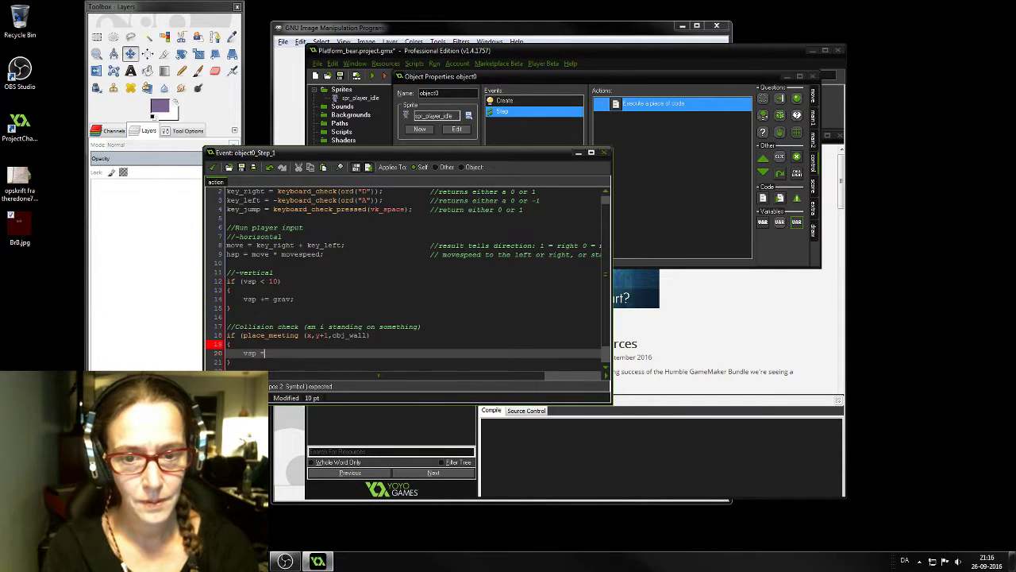
text( = key_)
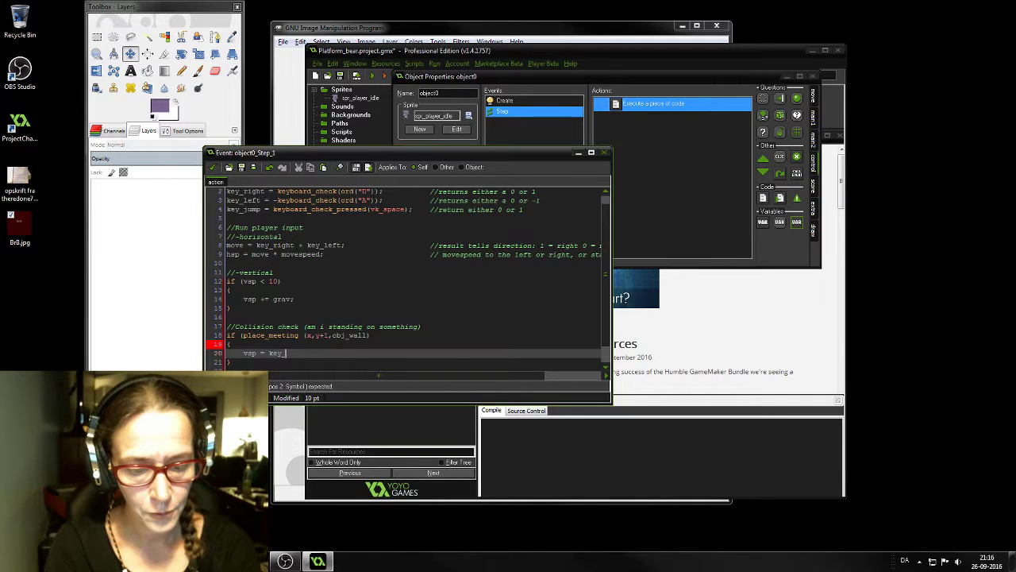
text(jump)
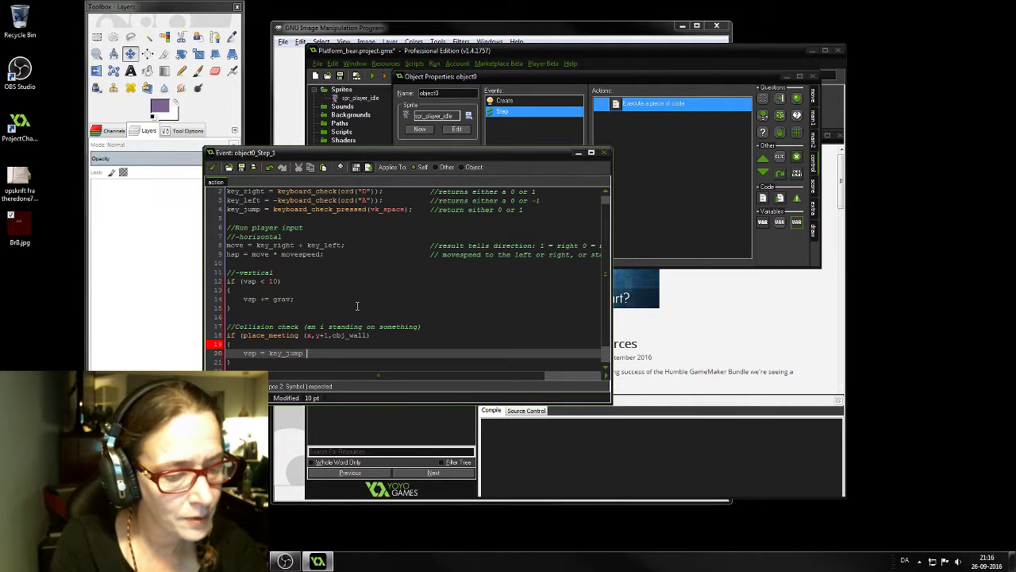
text(*)
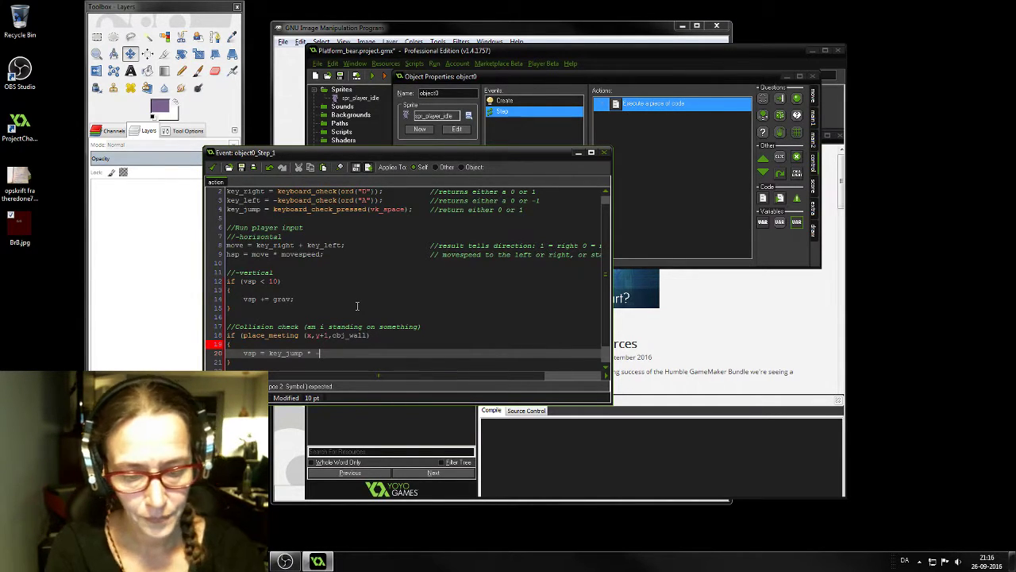
text(-jumps)
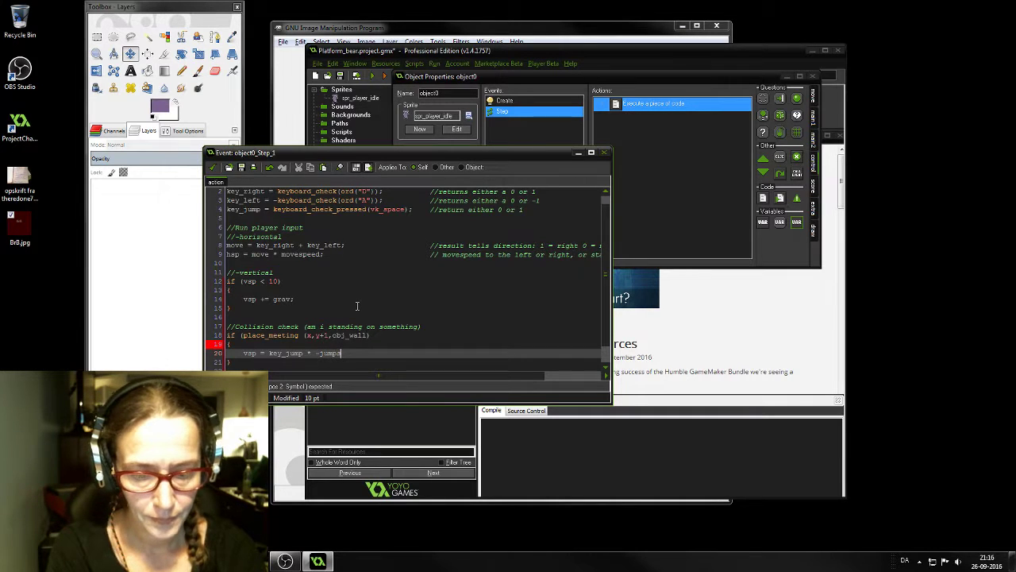
text(peed)
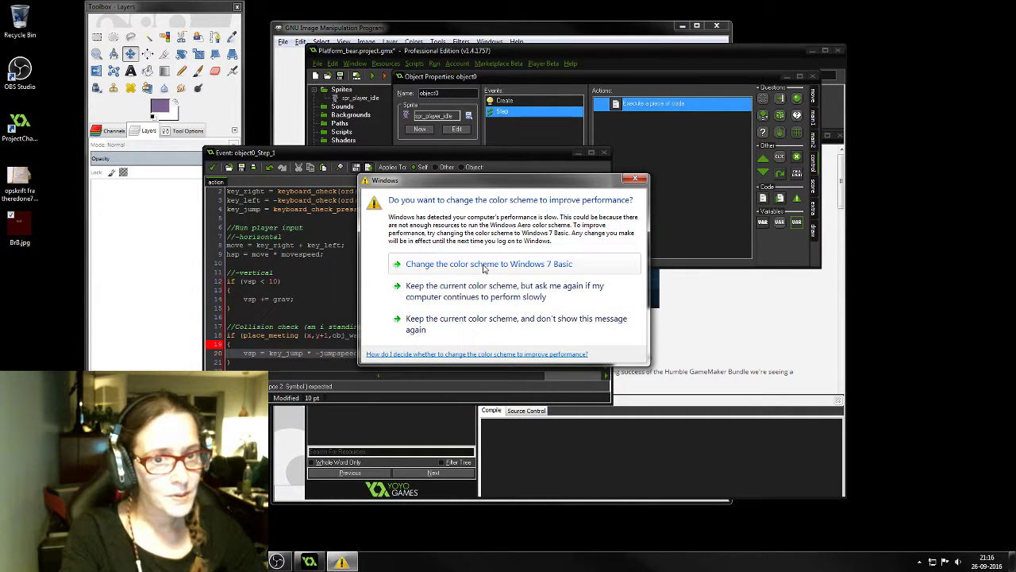
click(460, 264)
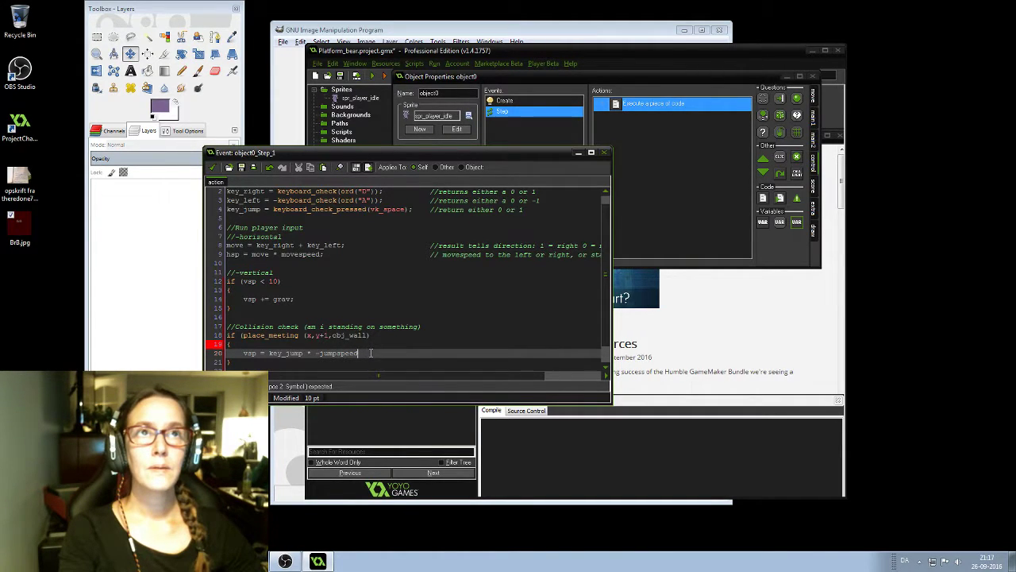
Open the Create event's Initialize variables code to check the jump speed variable names, and close it again
click(507, 101)
click(645, 105)
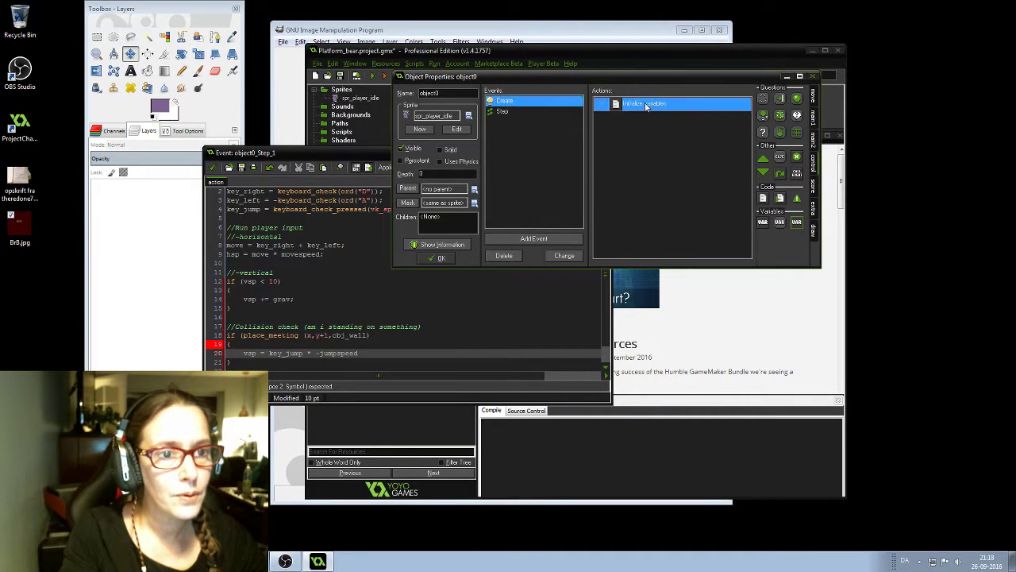
double_click(646, 105)
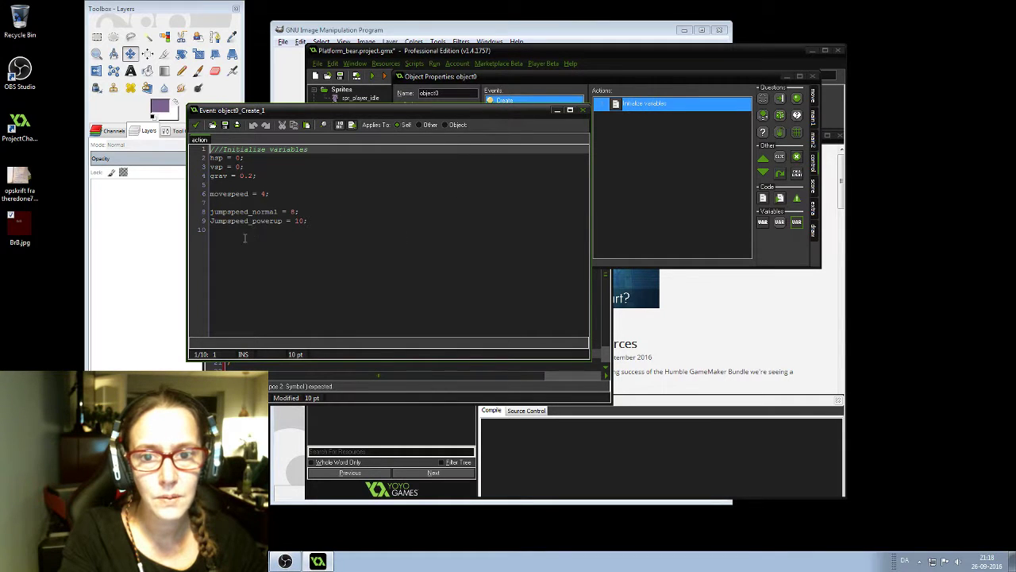
click(583, 110)
Append (can i jump) to the end of the Collision check comment in the Step event code
click(486, 321)
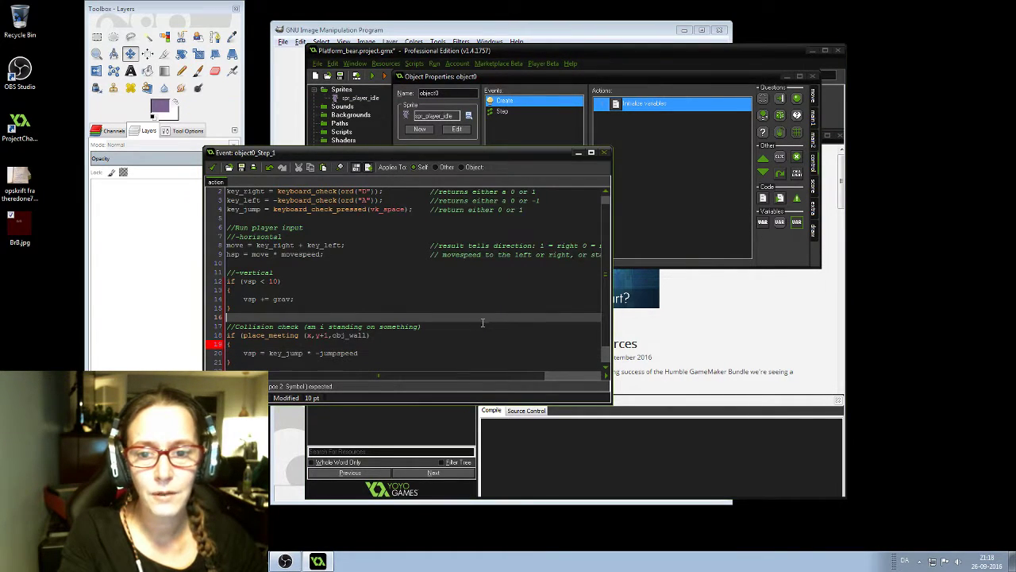
scroll(386, 308, down, 1)
key(Down)
key(Down)
key(Down)
key(Down)
key(Down)
key(Down)
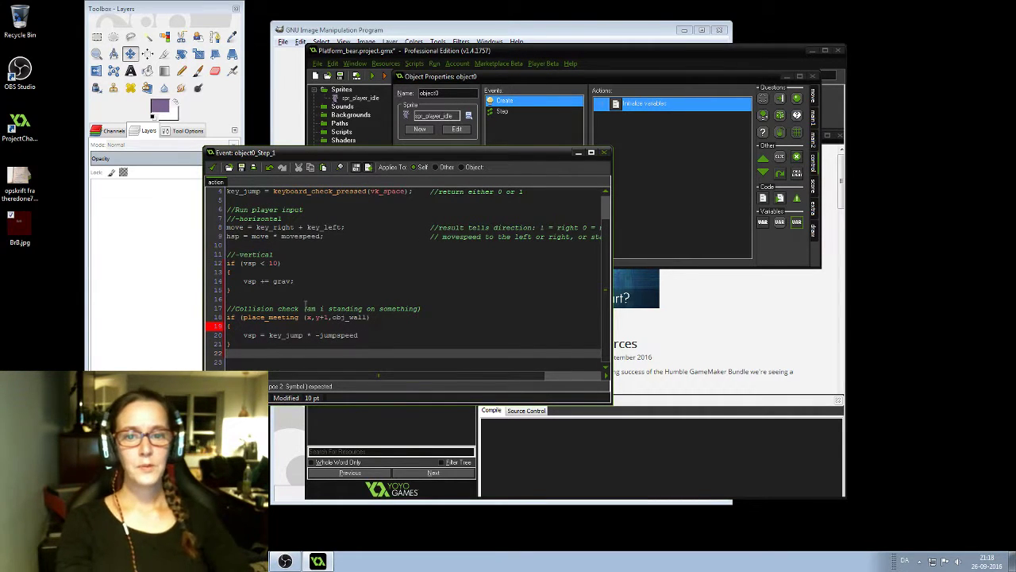
click(430, 309)
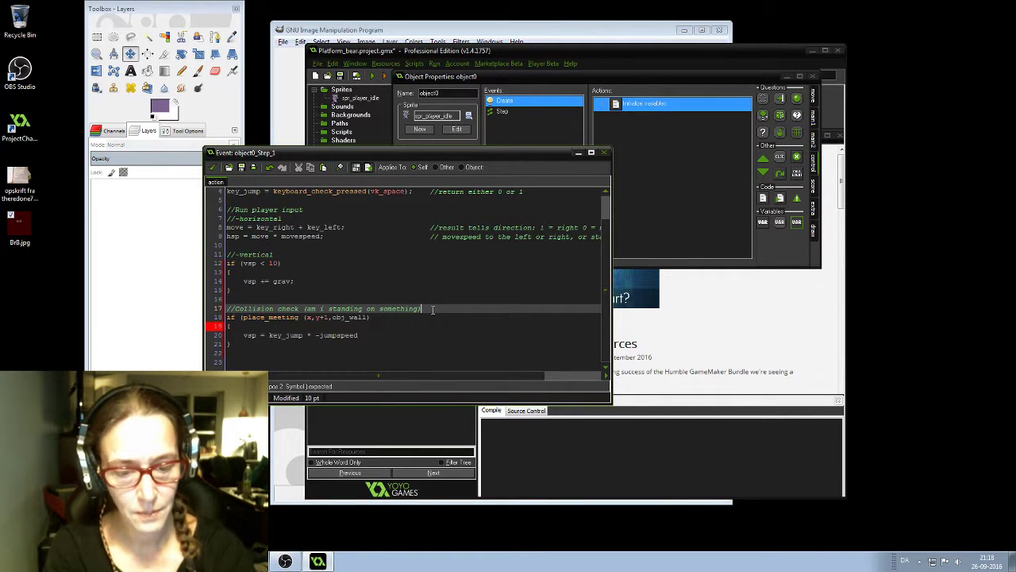
text((c)
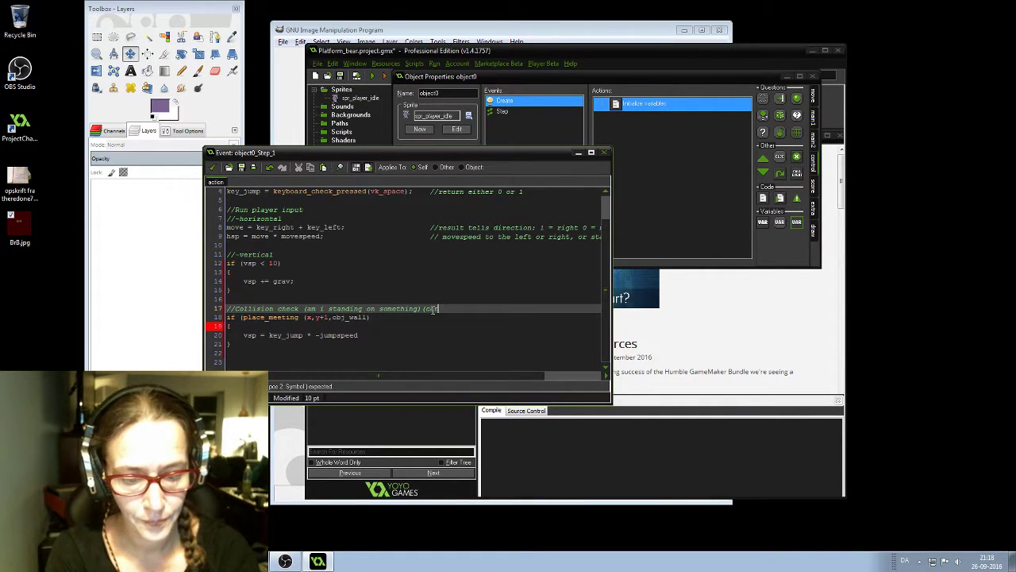
text(an i jump)
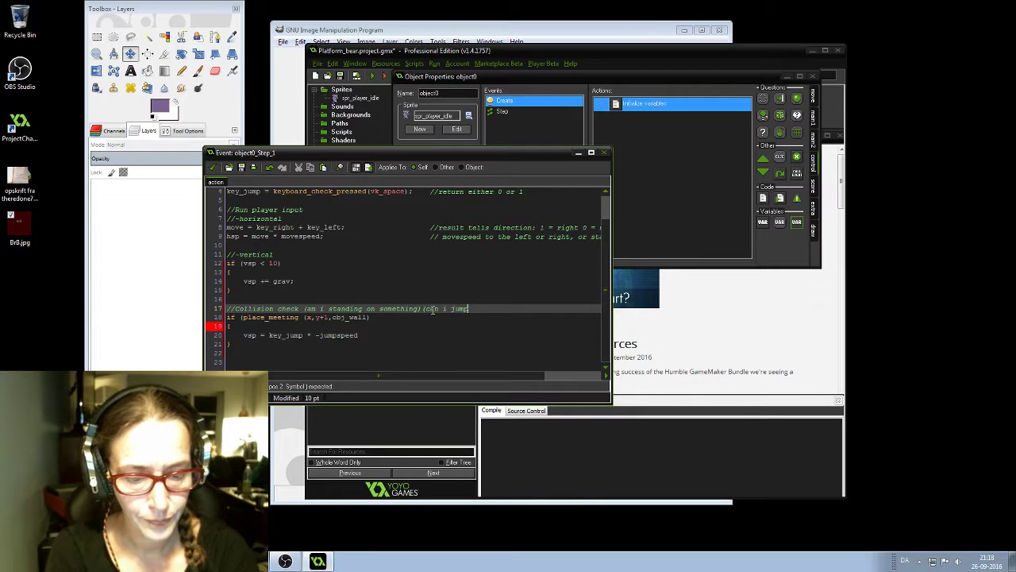
text())
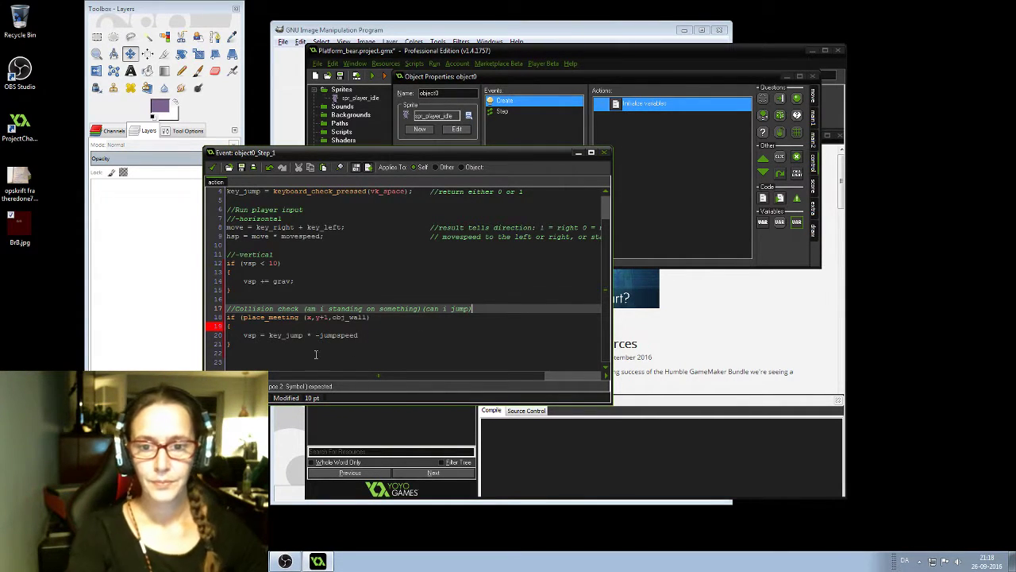
Add the comment //Horizontal collision below the jump check block, separated from it by an empty line
click(236, 355)
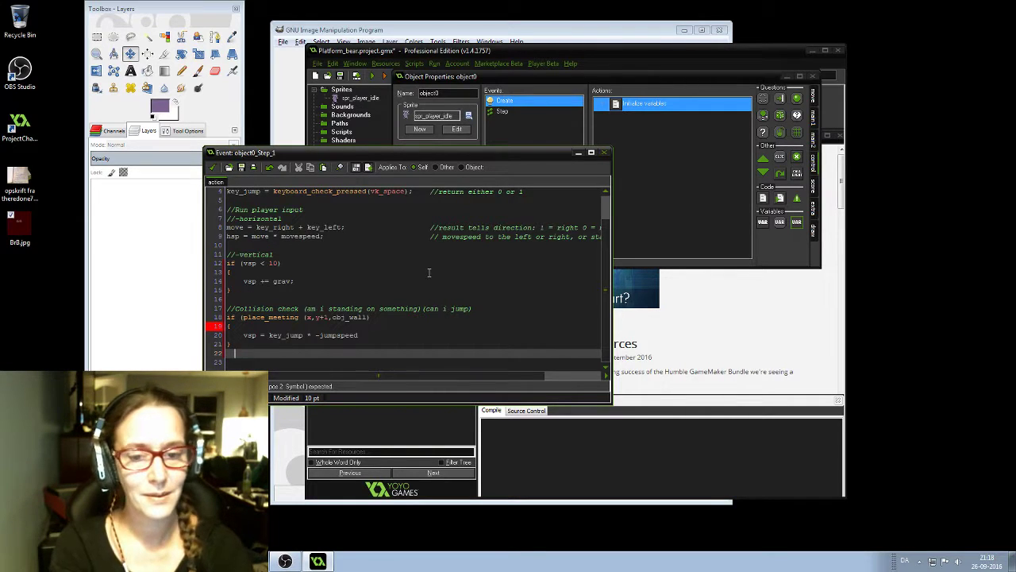
key(BackSpace)
key(Return)
key(Return)
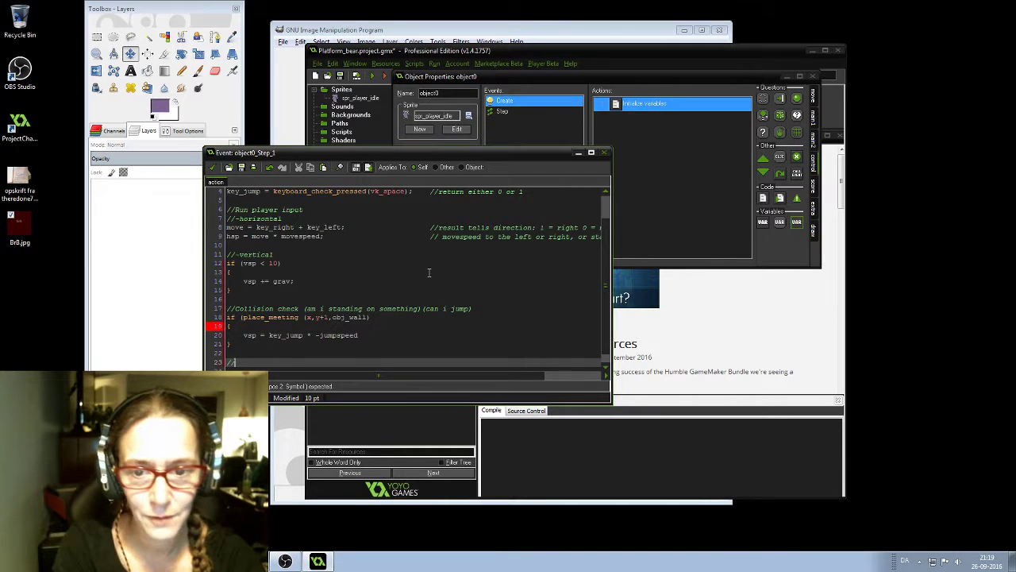
text(//H)
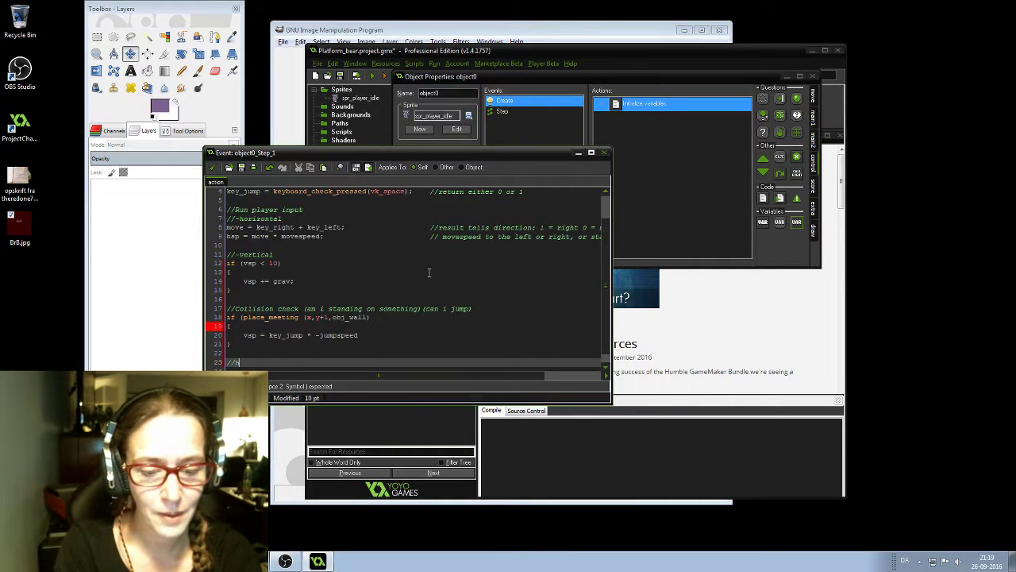
text(ori)
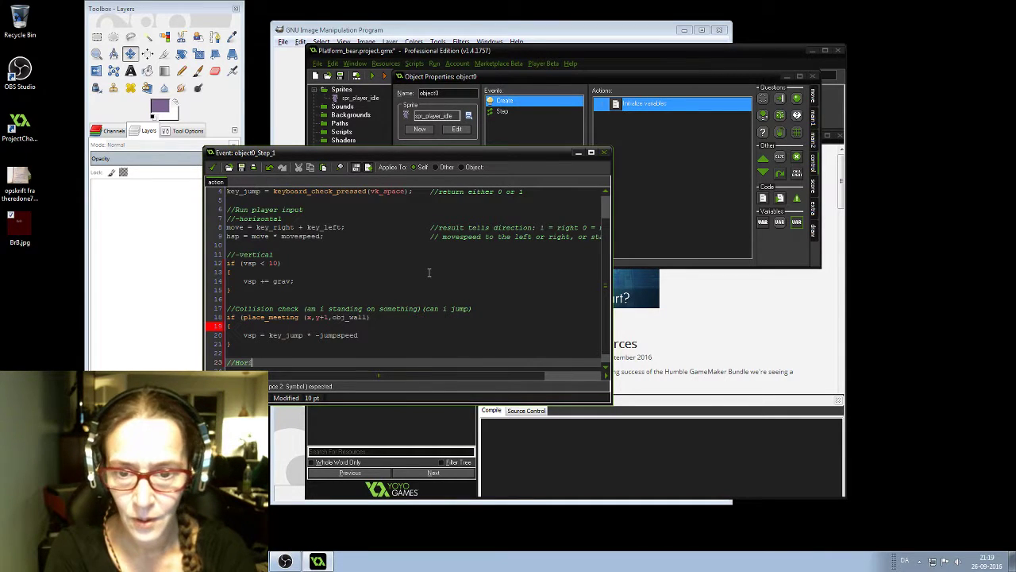
text(zonta)
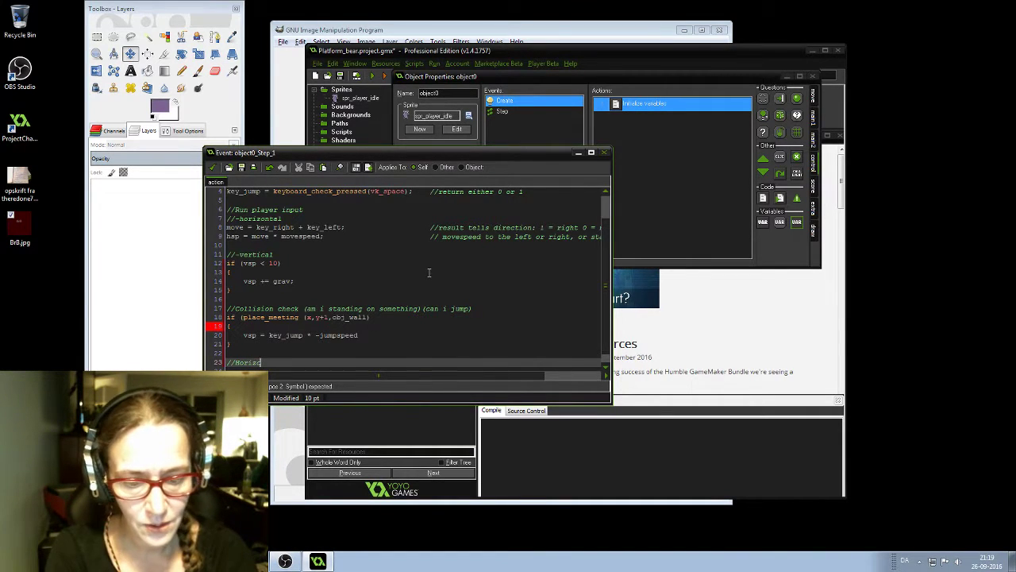
text(l coll)
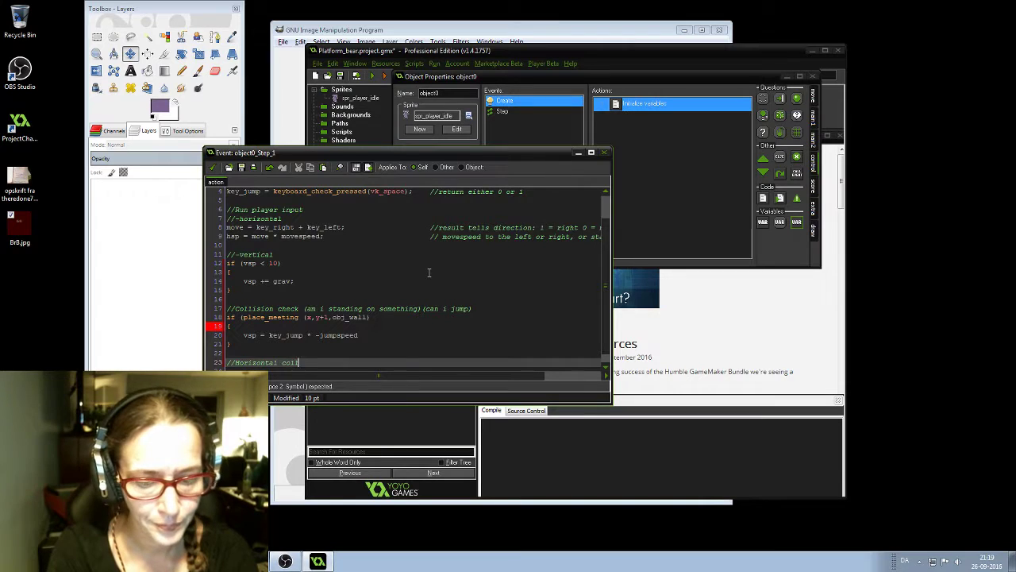
text(ision)
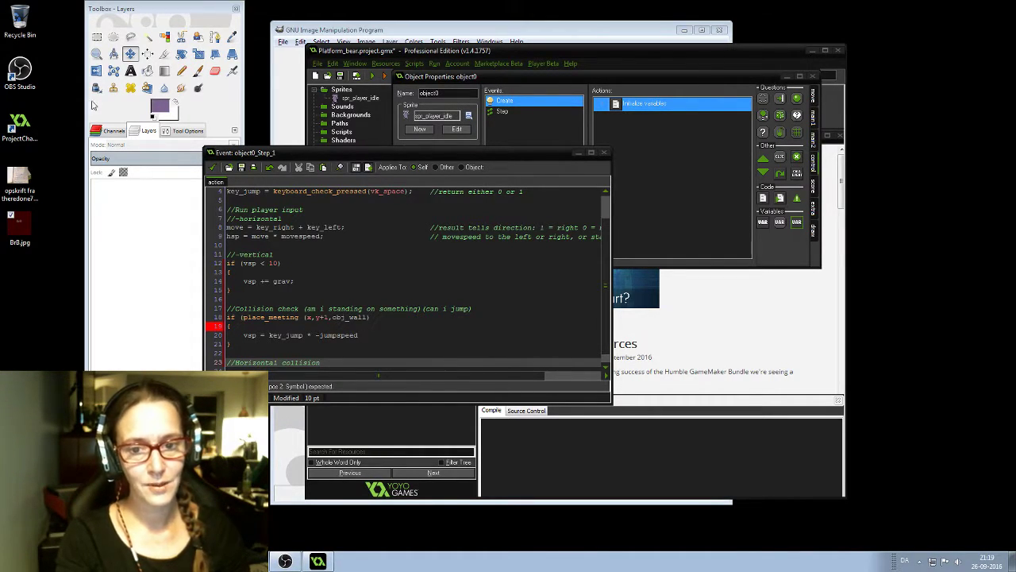
Begin a condition reading if (place_meeting on the line below the Horizontal collision comment, correcting the mistyped opening parenthesis
click(335, 361)
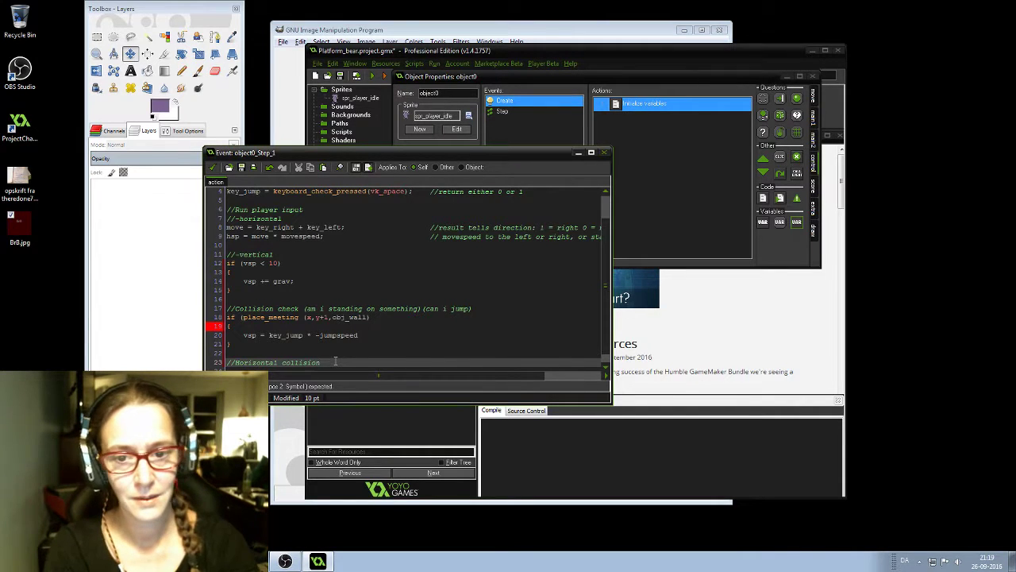
key(Return)
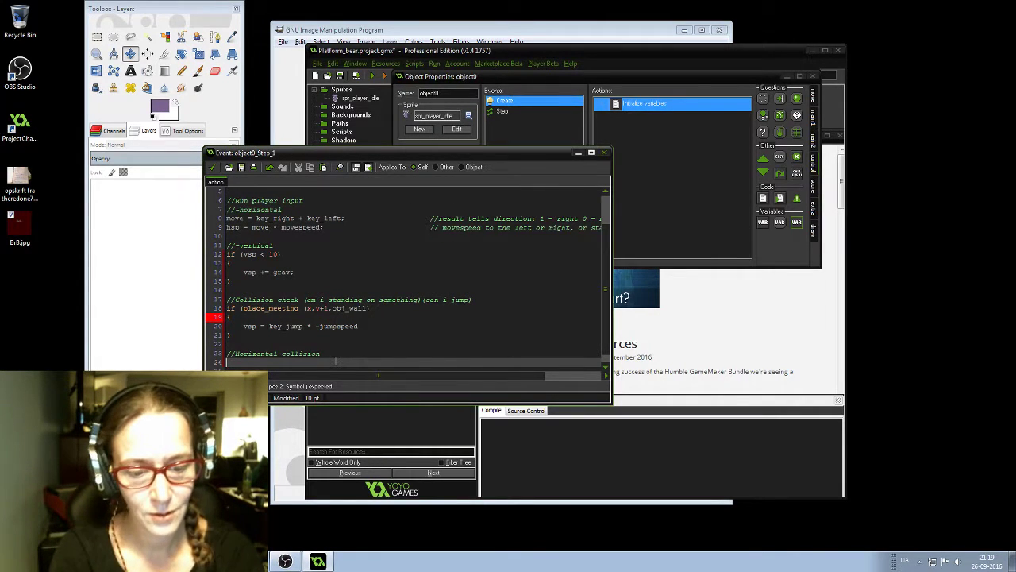
text(if ()
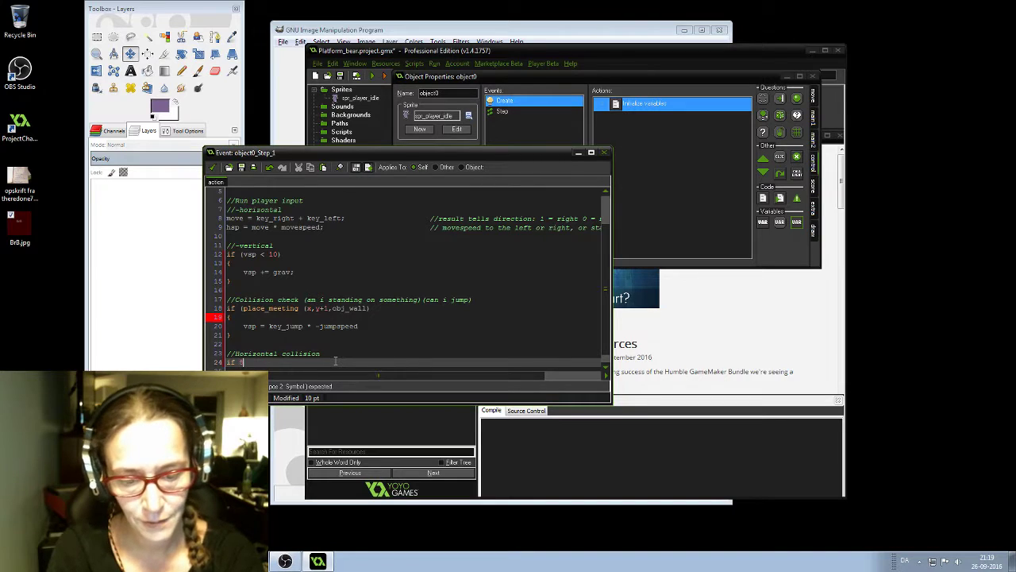
text(place)
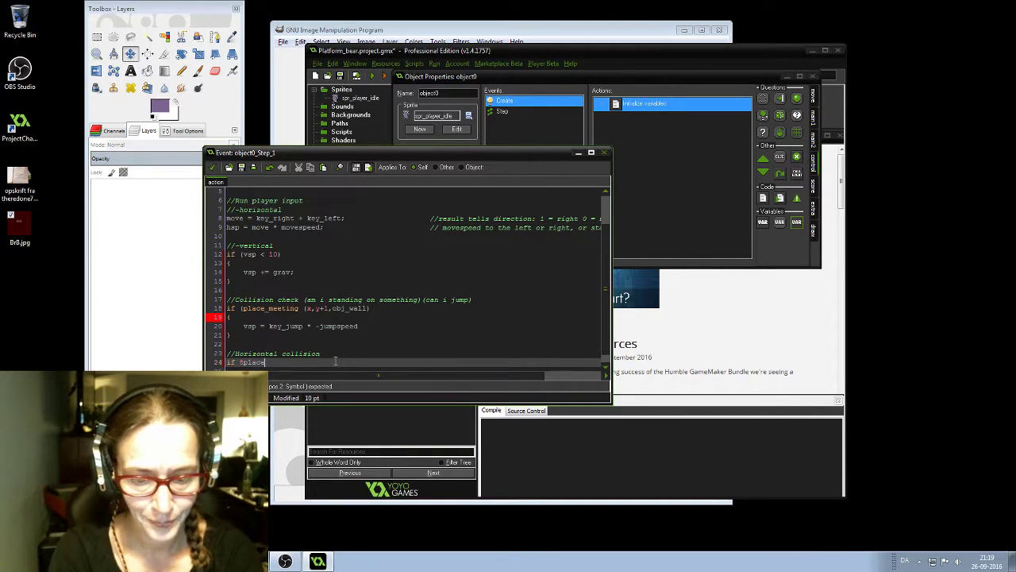
text(_meeting)
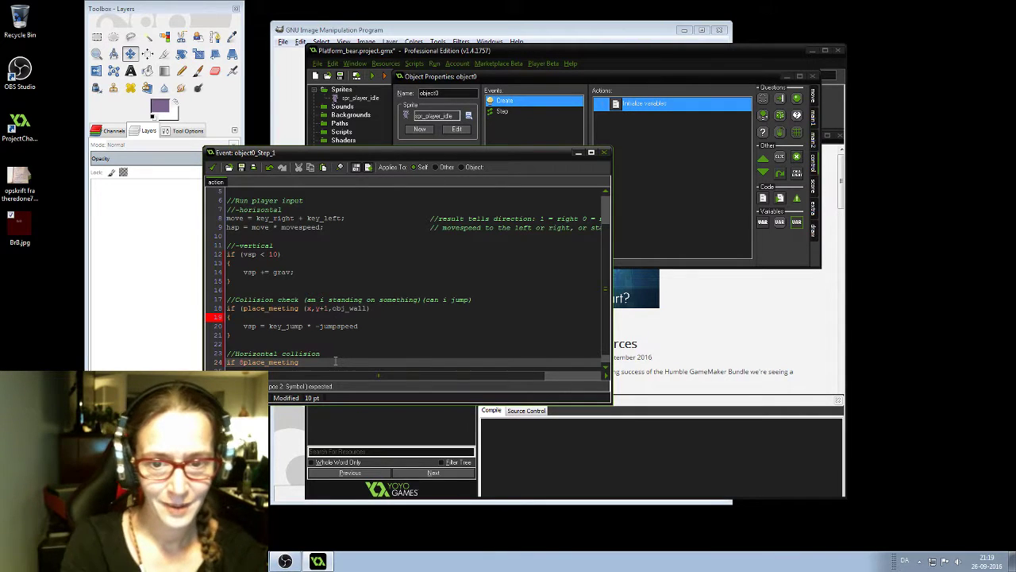
click(239, 362)
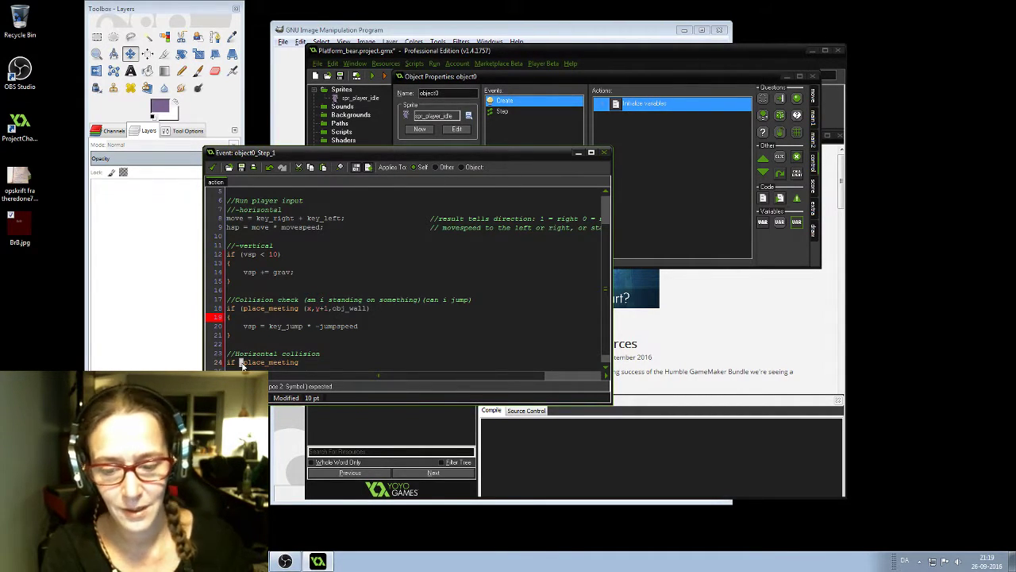
key(End)
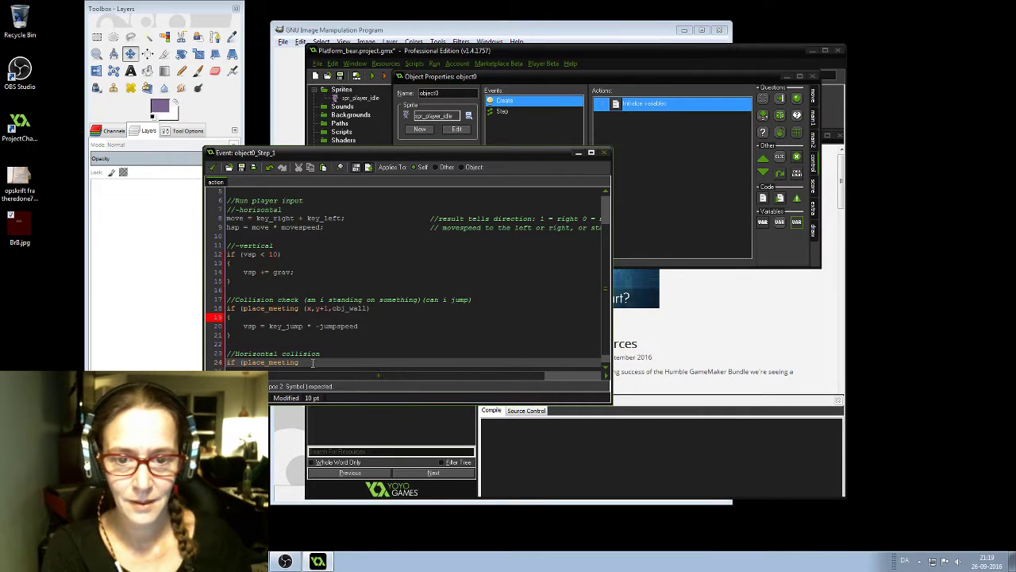
Remove the space before the arguments of the jump check's place_meeting call and add the missing closing parenthesis to its condition
click(305, 308)
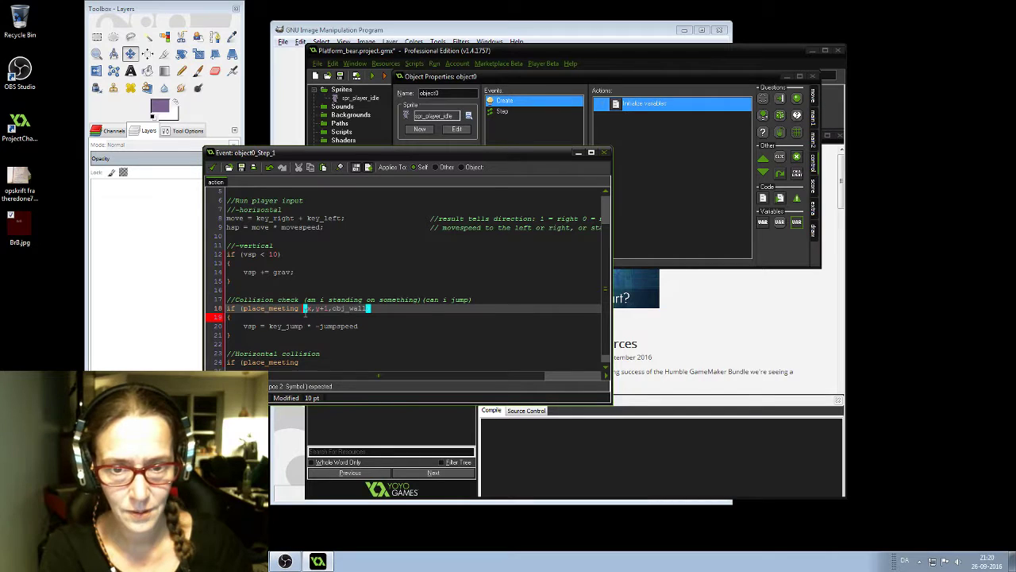
key(BackSpace)
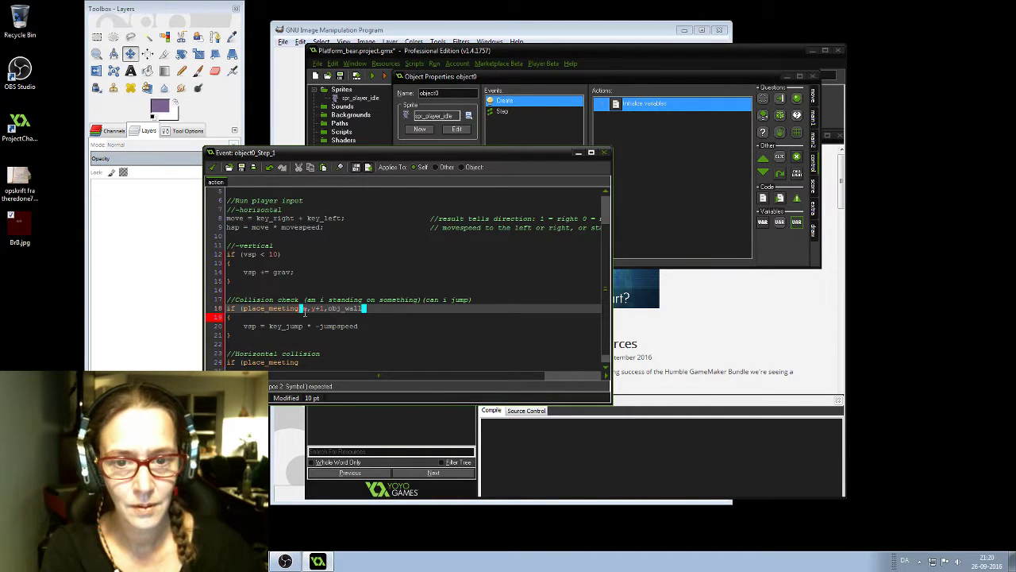
click(369, 310)
text())
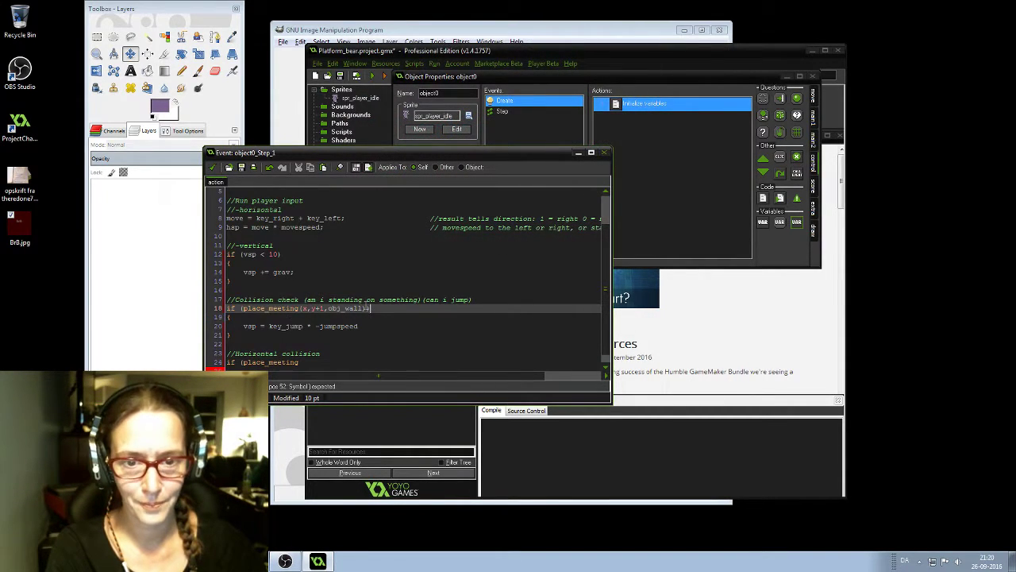
Add the arguments (x,y,obj_wall) to the place_meeting call under the Horizontal collision comment
click(308, 362)
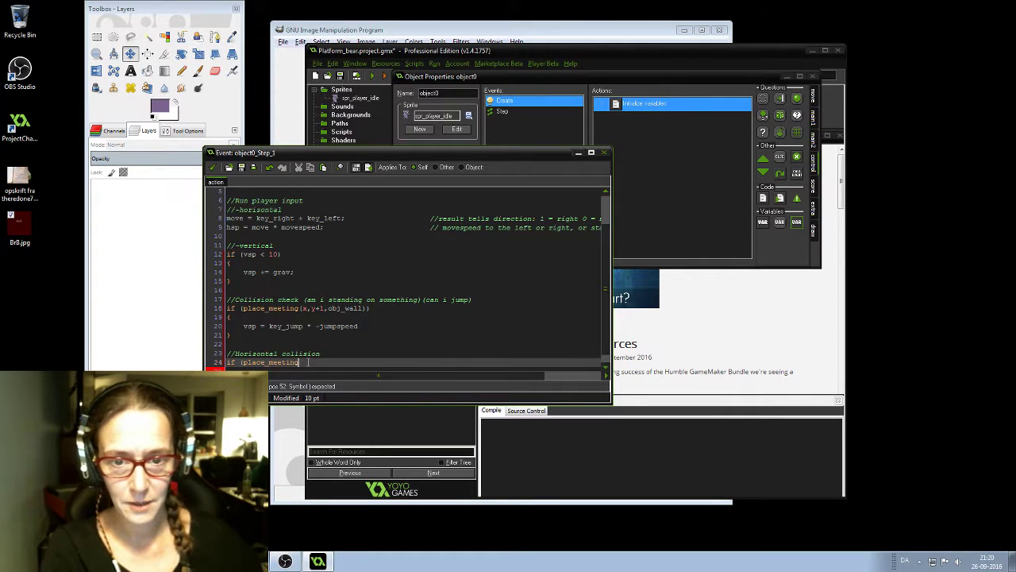
text(()
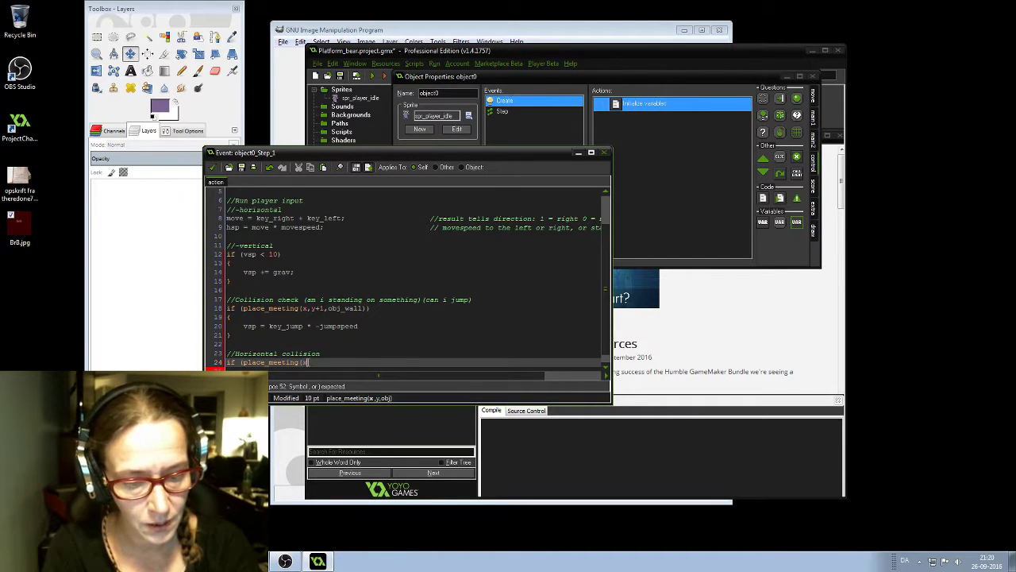
text(x,y,o)
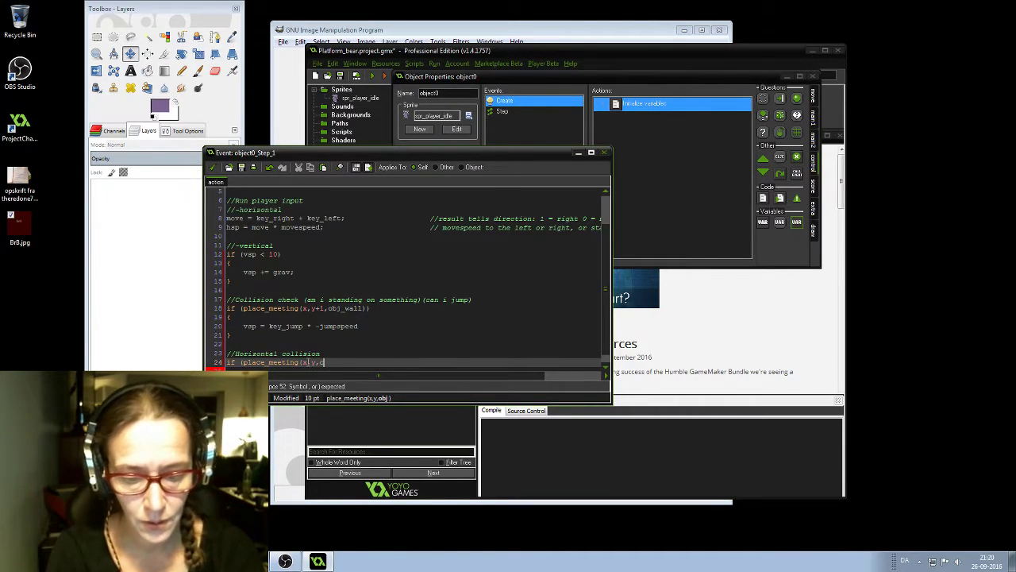
text(bj_wall)
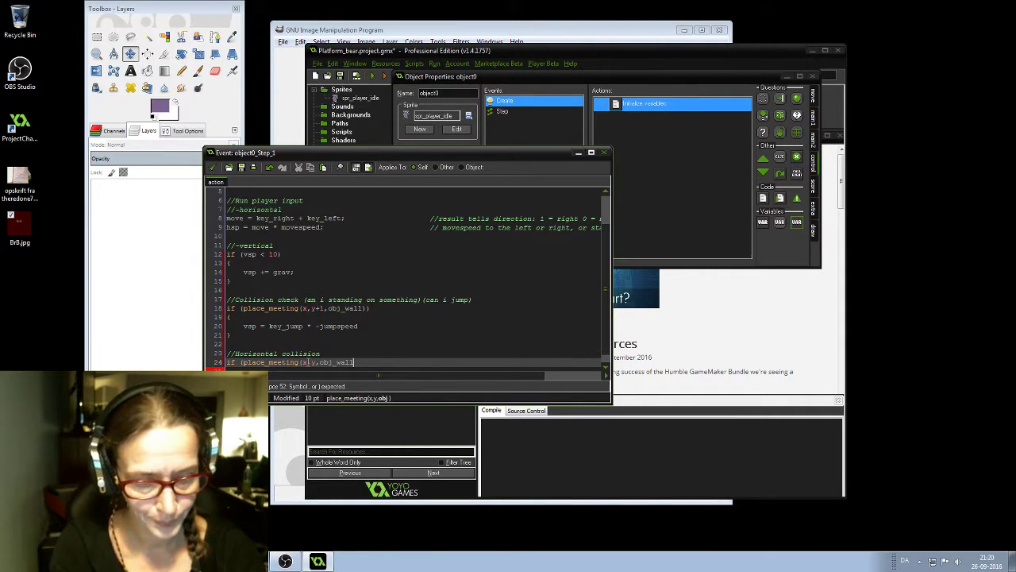
text()))
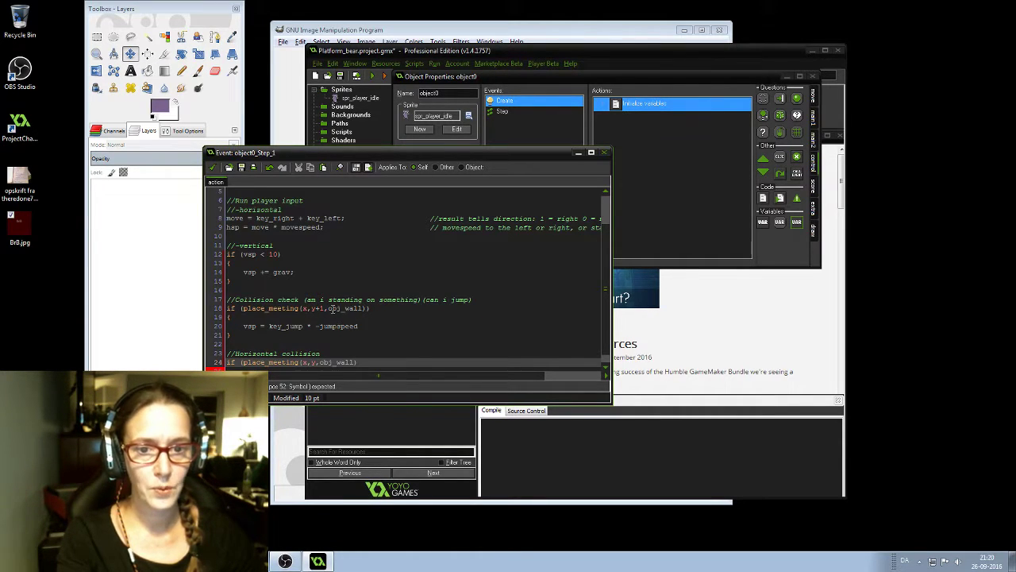
click(330, 308)
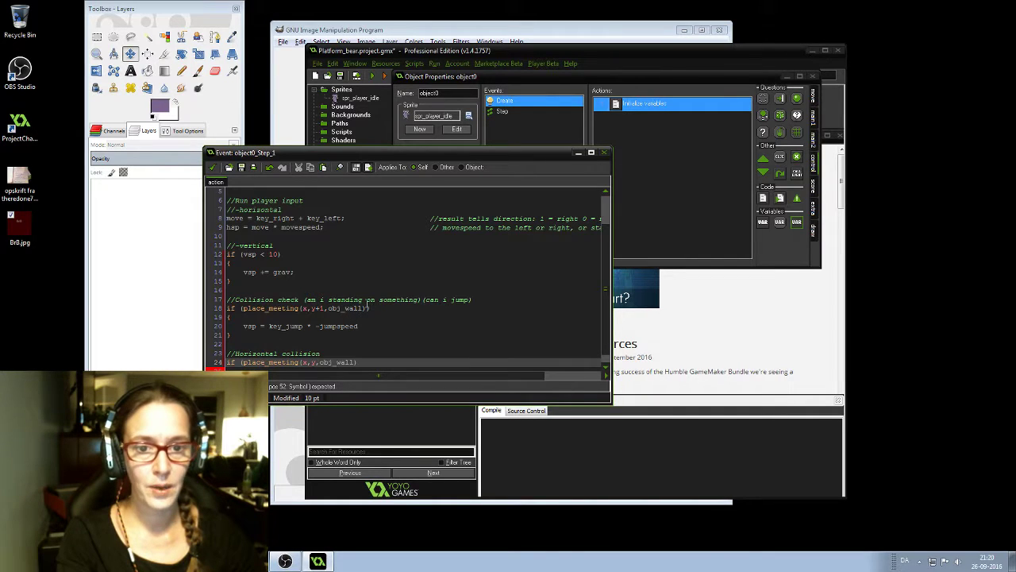
key(Down)
key(Down)
key(Down)
key(Down)
key(Down)
key(Down)
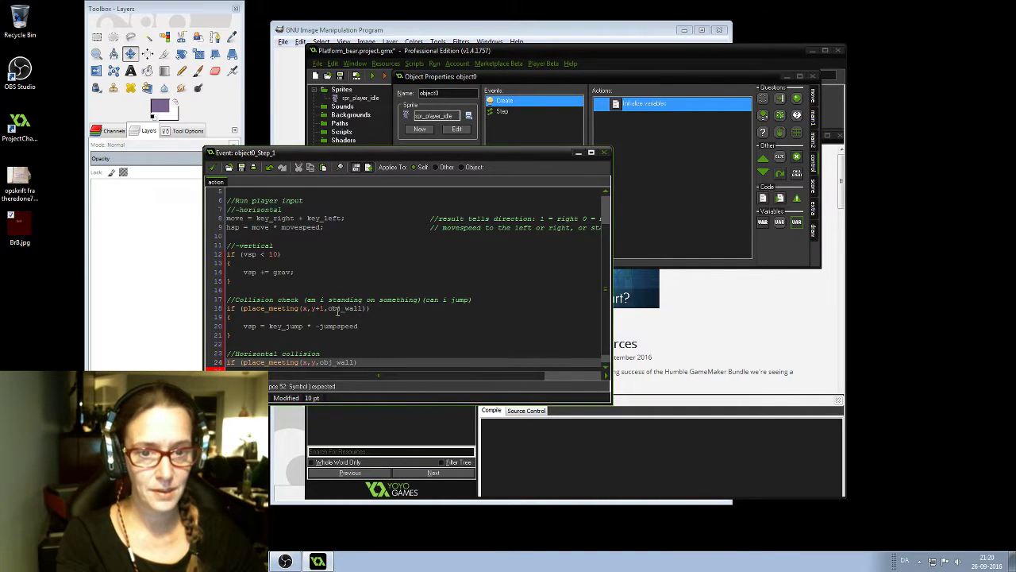
key(Up)
key(Up)
key(Up)
key(Up)
key(Up)
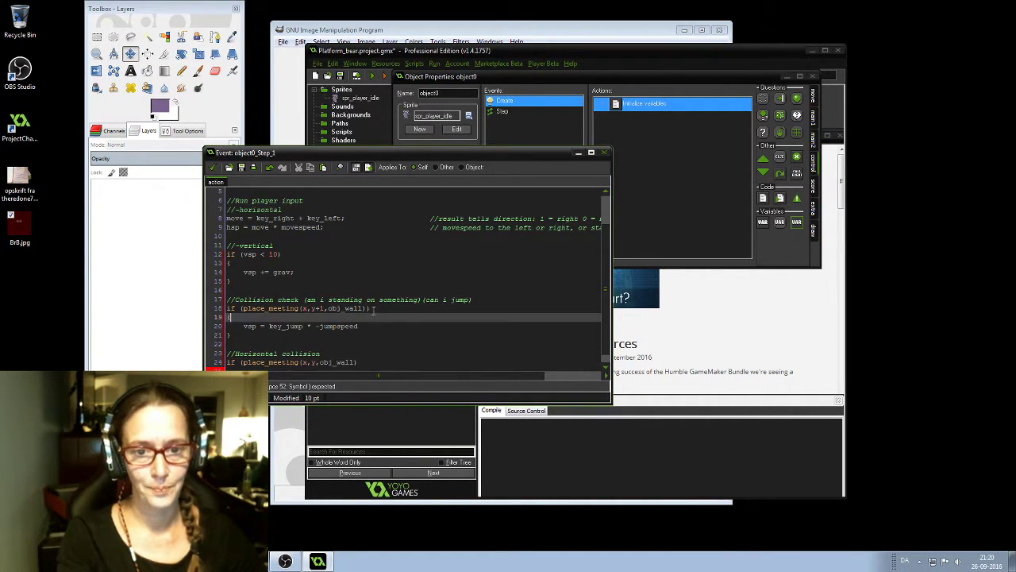
Create a new object in the Objects folder and name it obj_wall
drag(316, 152, 538, 166)
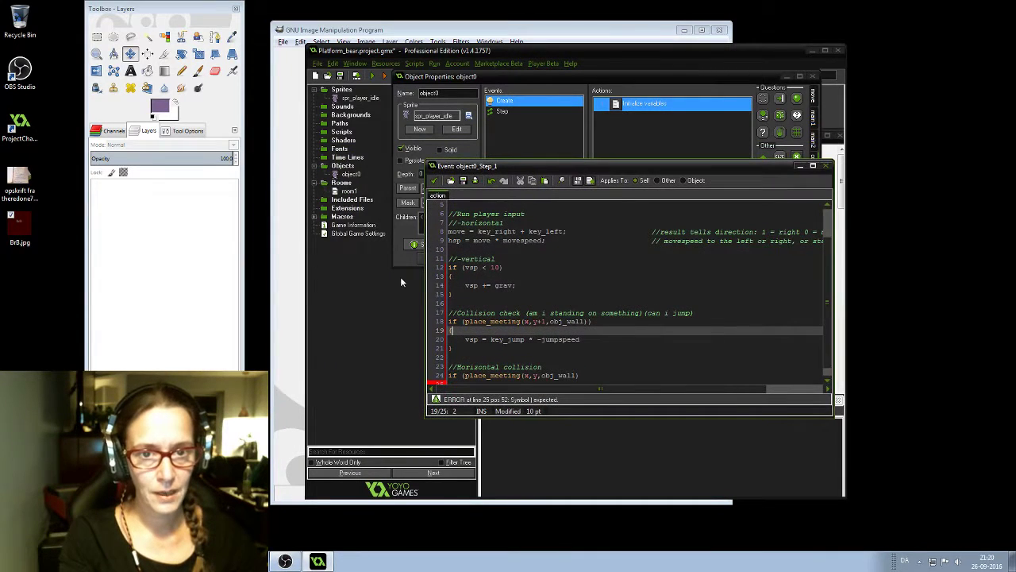
right_click(342, 165)
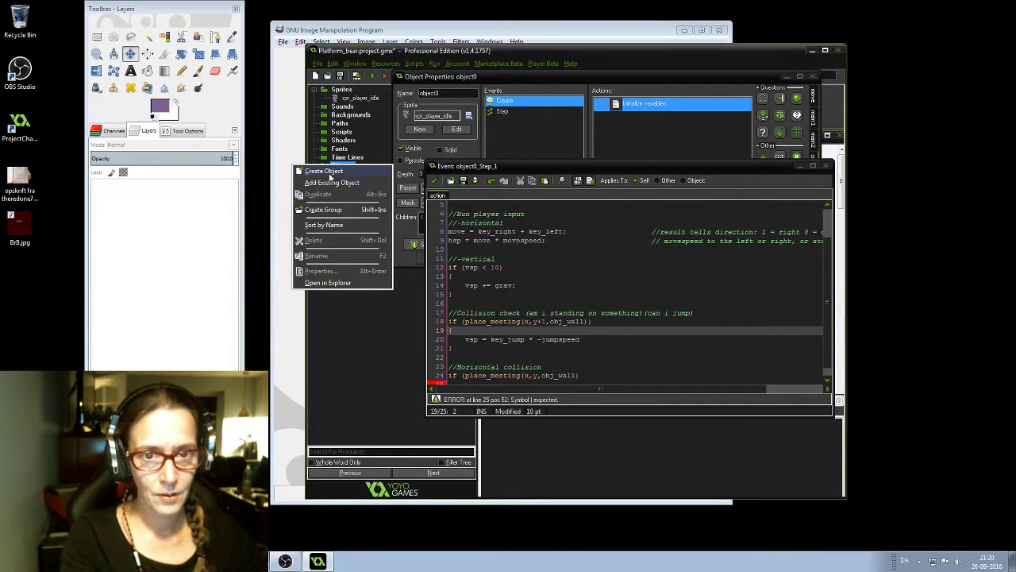
click(327, 172)
click(241, 127)
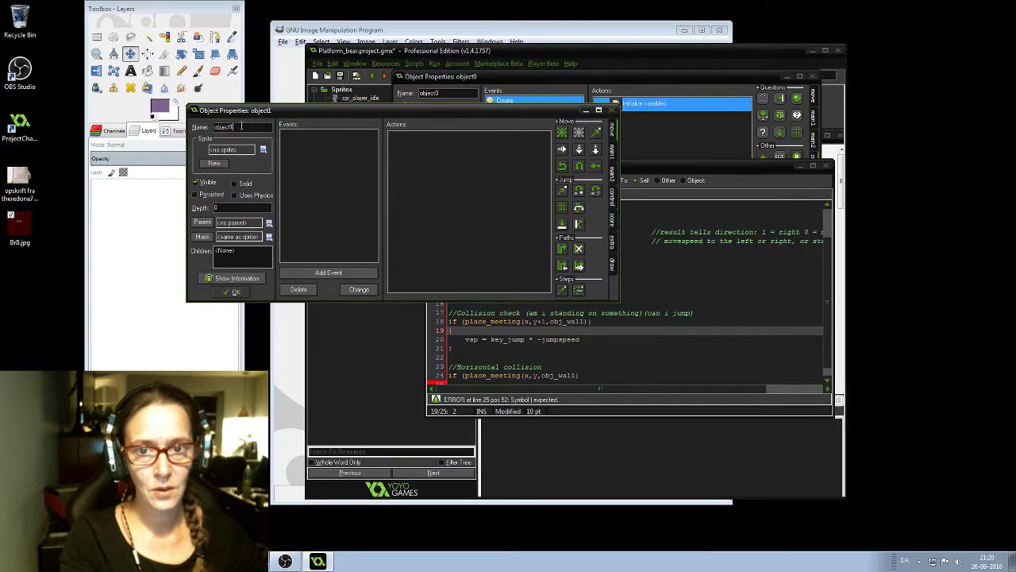
double_click(242, 126)
text(o)
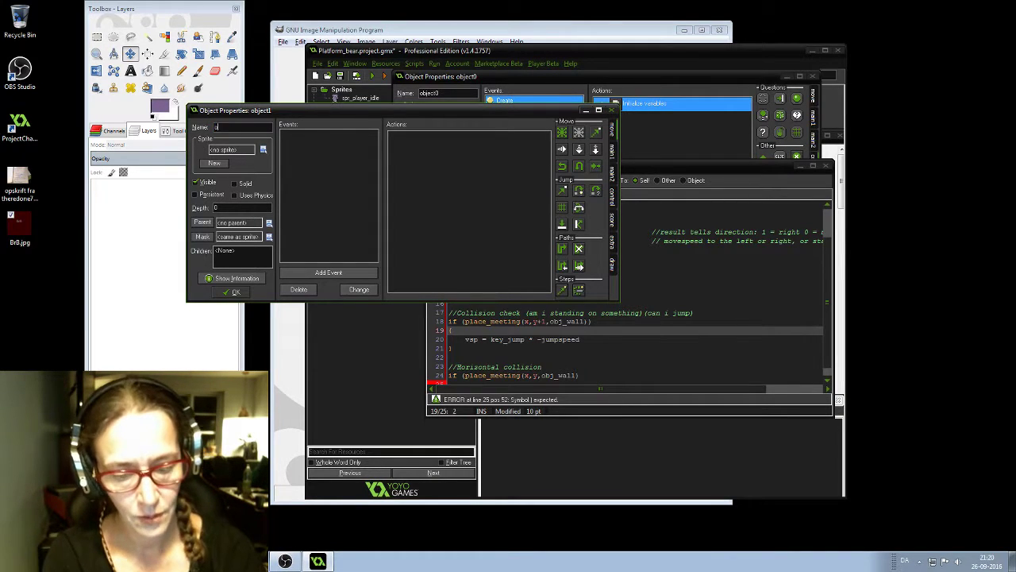
text(bj_w)
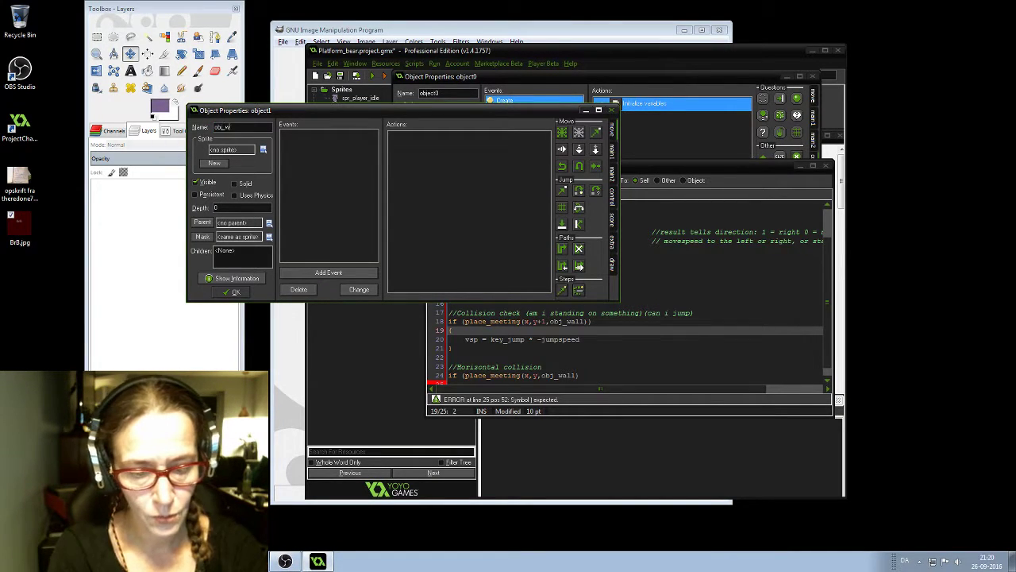
text(all)
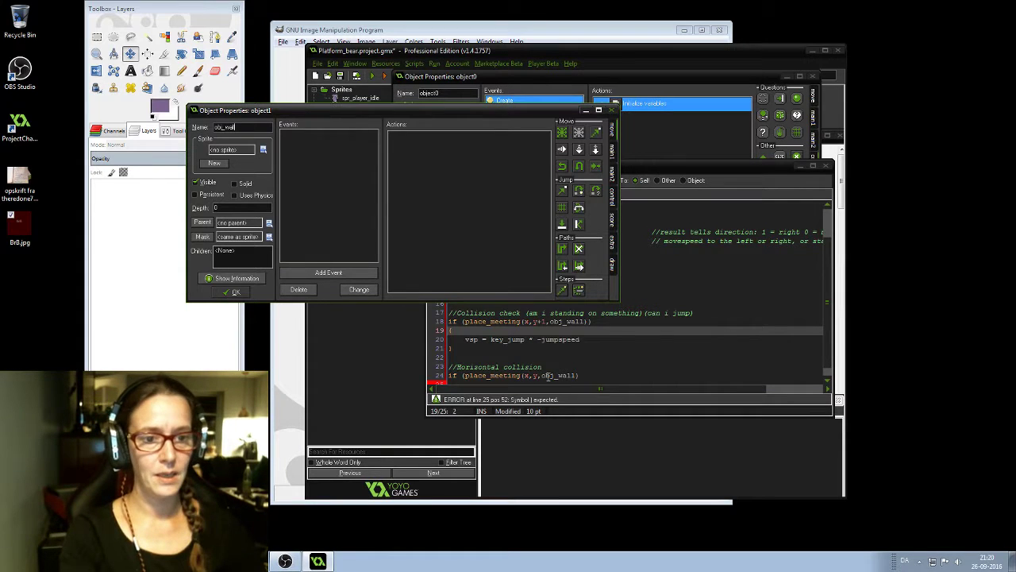
click(234, 293)
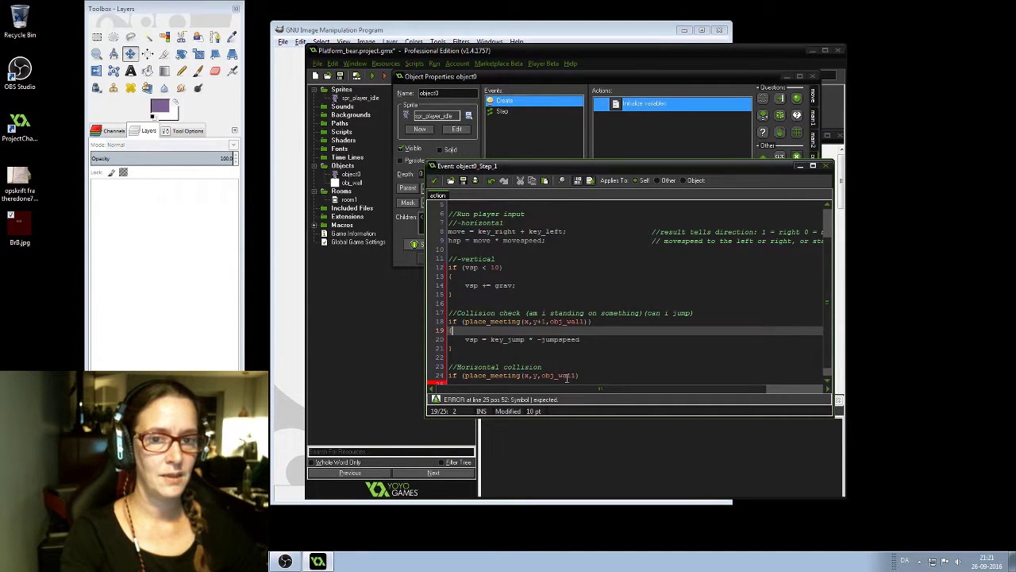
click(352, 183)
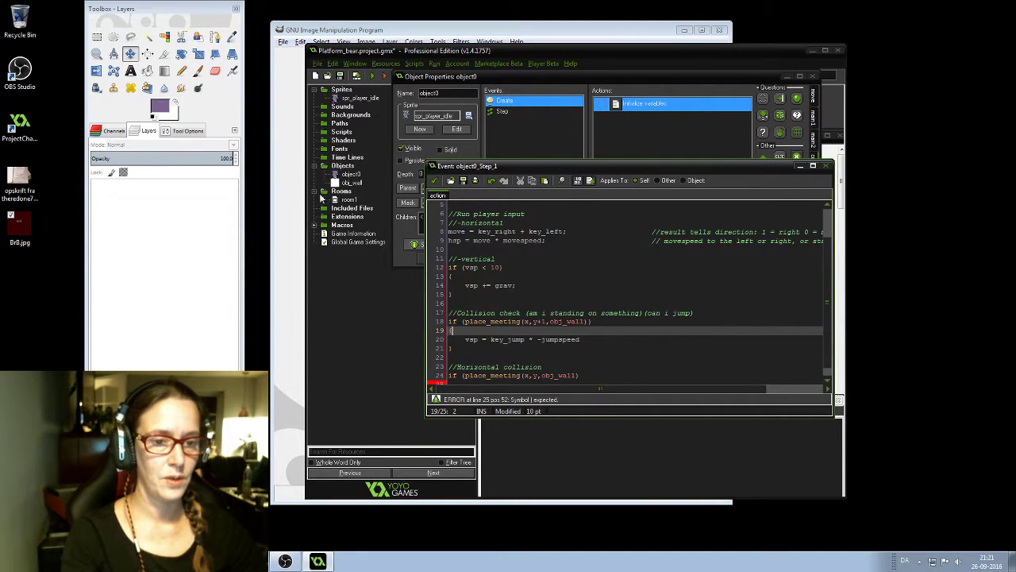
Change the first argument of the horizontal collision check's place_meeting call to x+hsp
drag(608, 167, 506, 113)
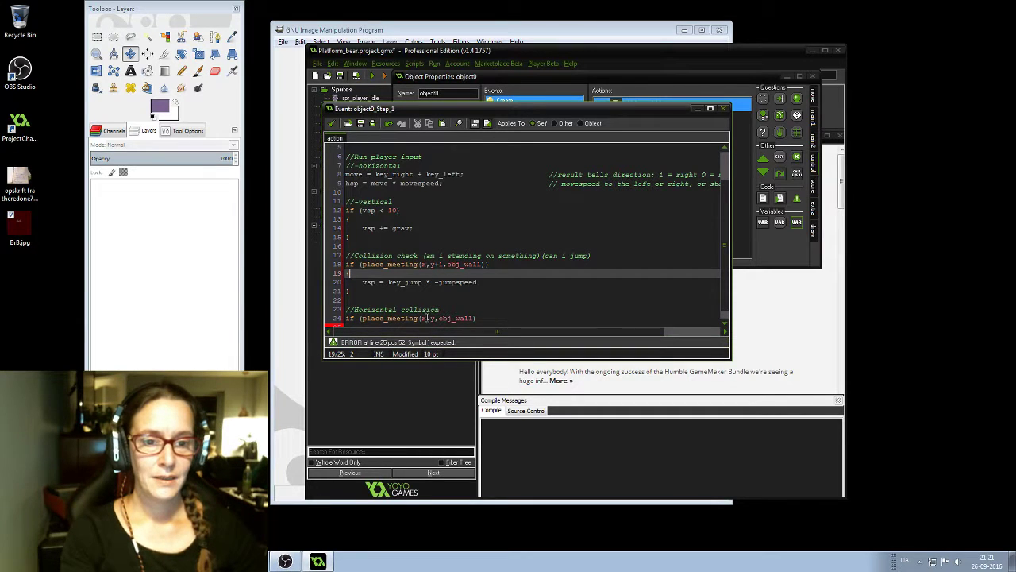
click(426, 317)
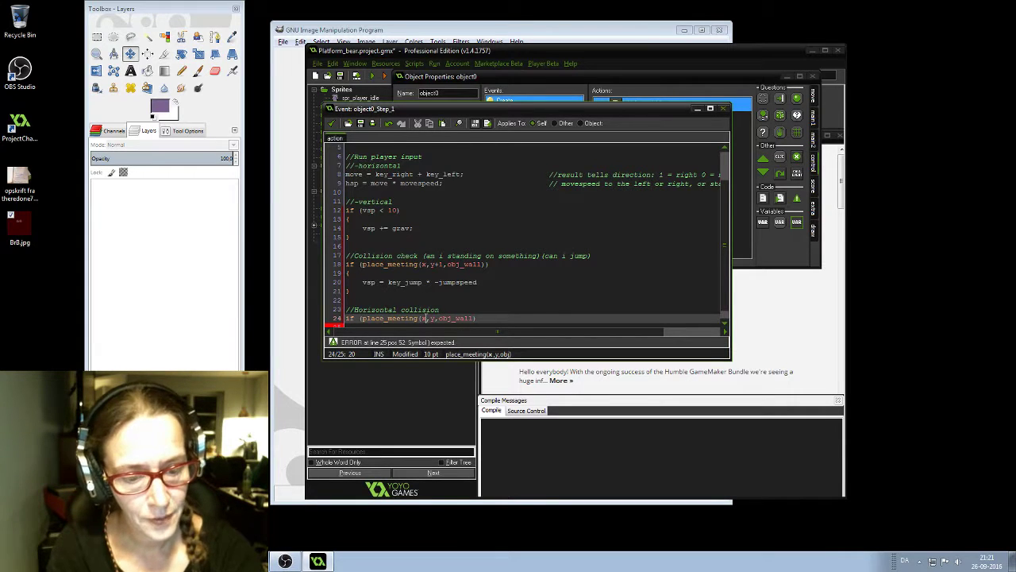
text(+hsp)
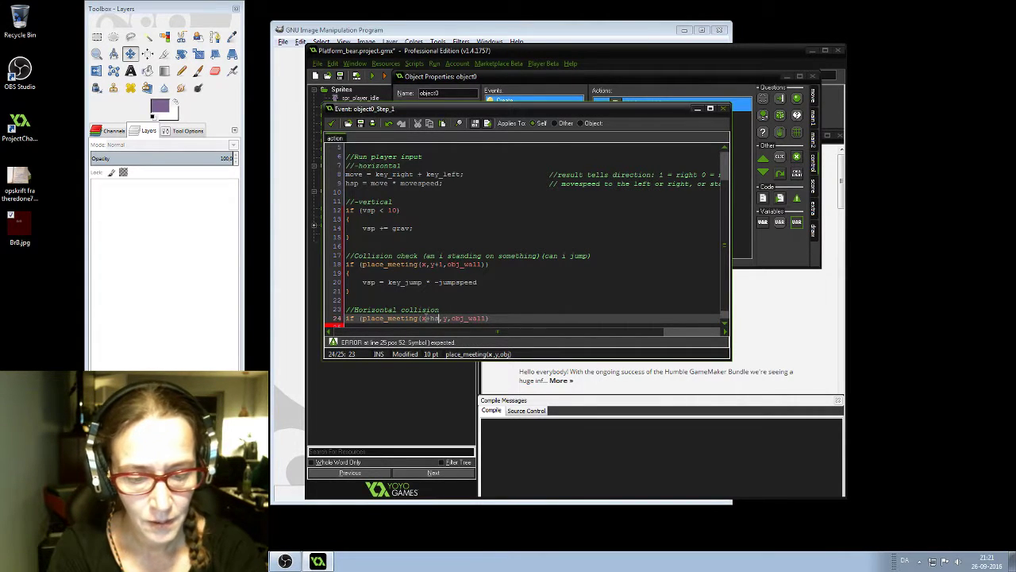
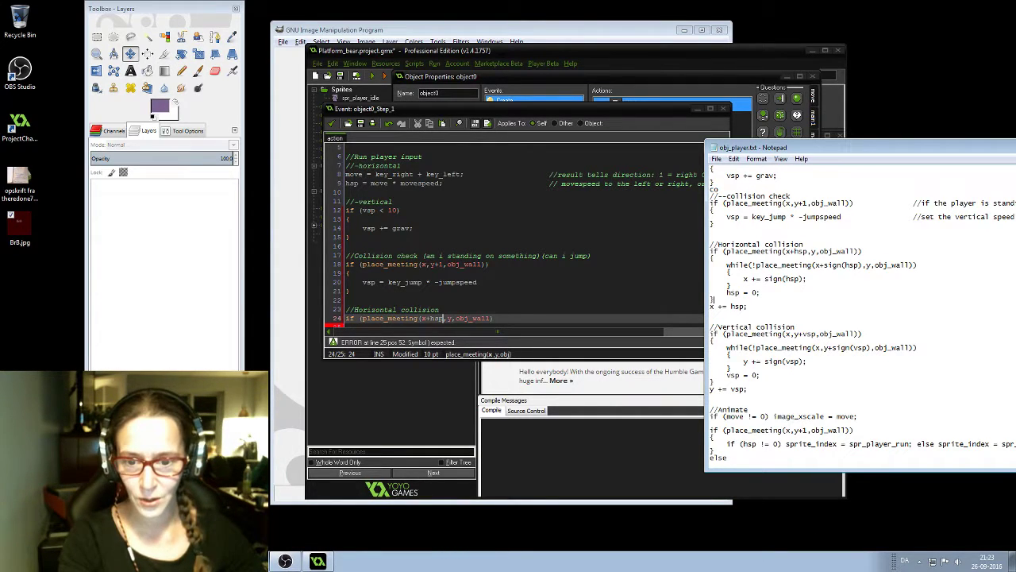
Switch to GIMP and open the recent image player-bear.xcf, clearing the Notepad window out of the way
click(287, 429)
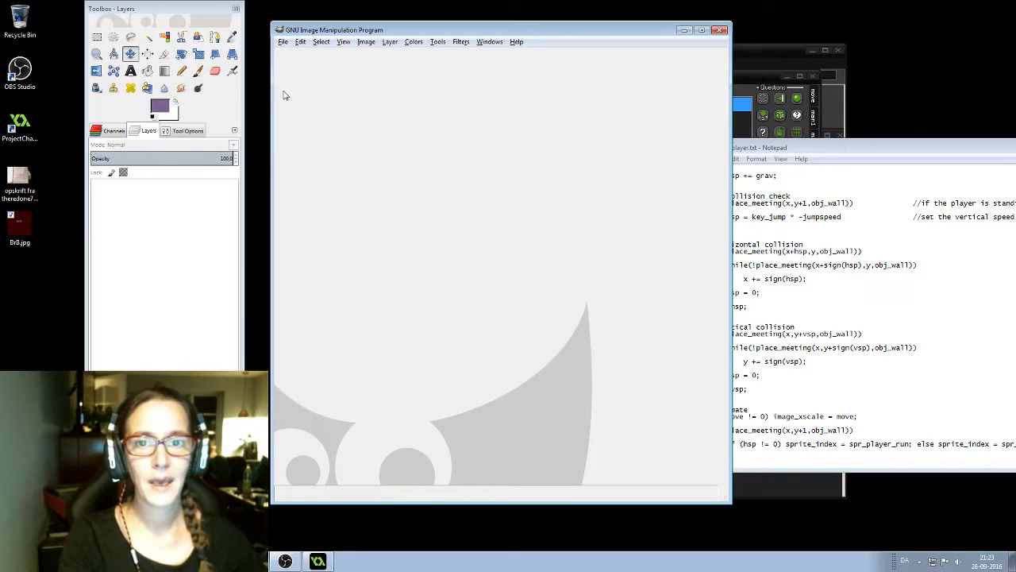
click(284, 42)
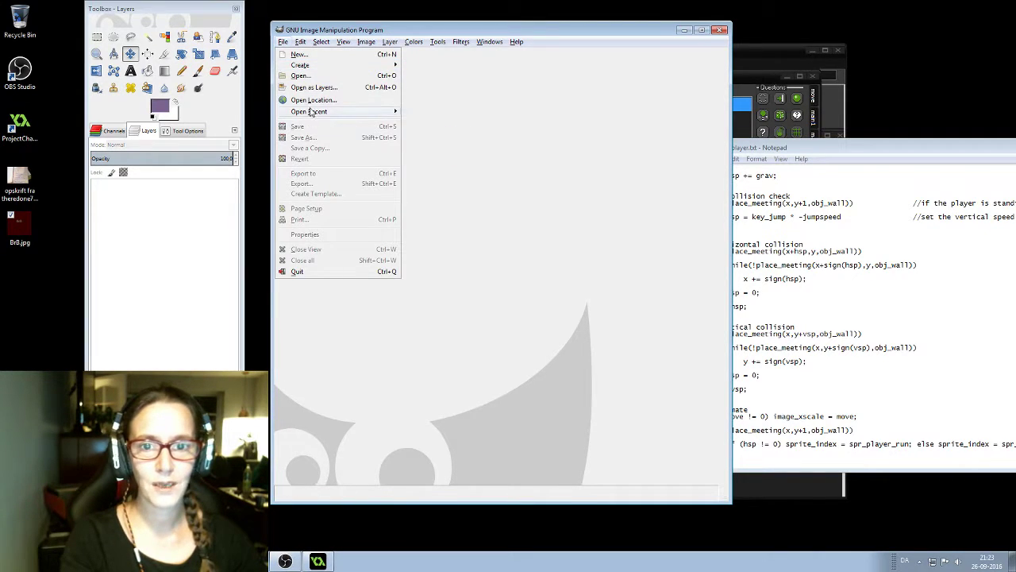
mouse_move(314, 114)
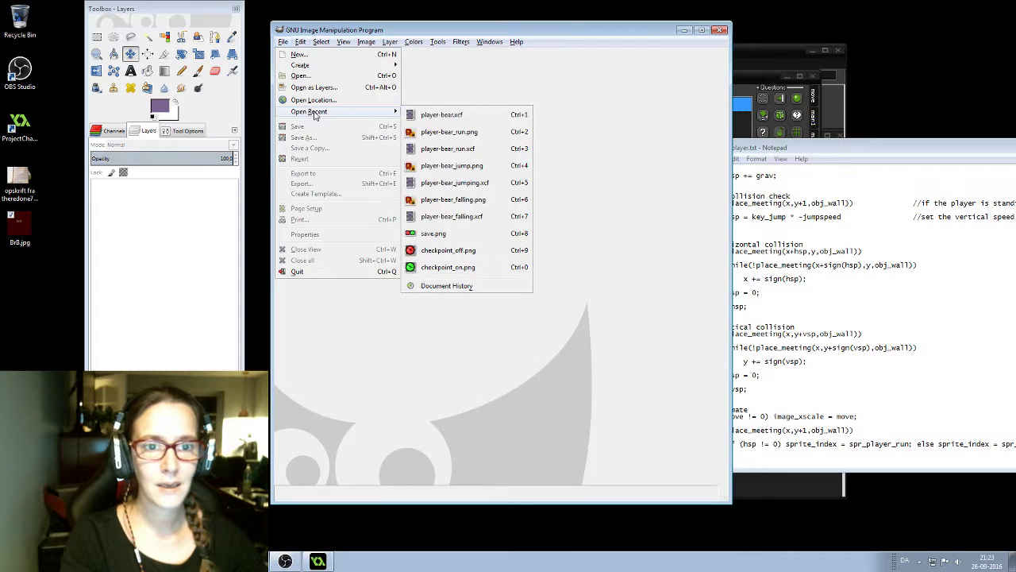
click(463, 115)
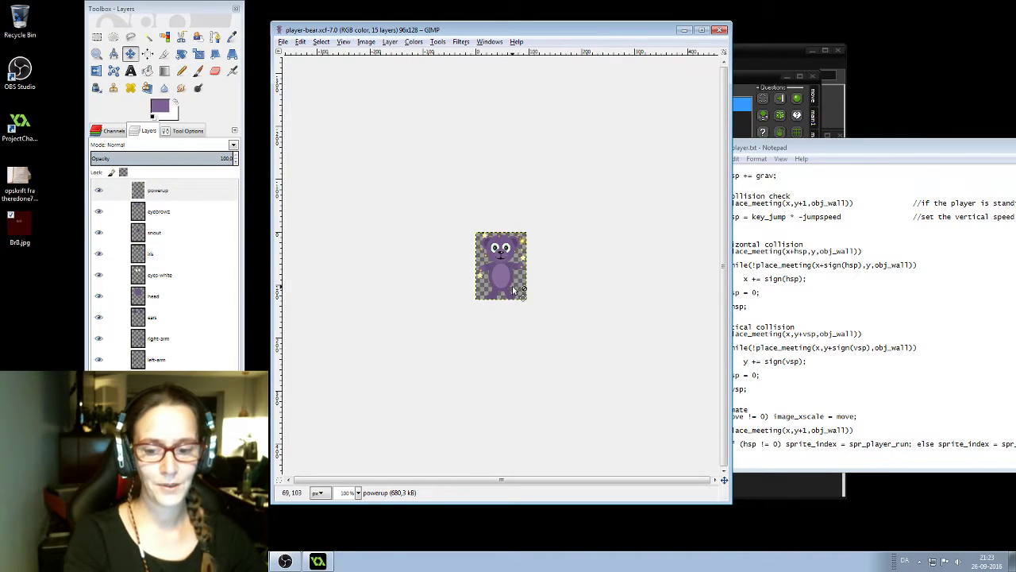
ctrl+scroll(512, 290, up, 4)
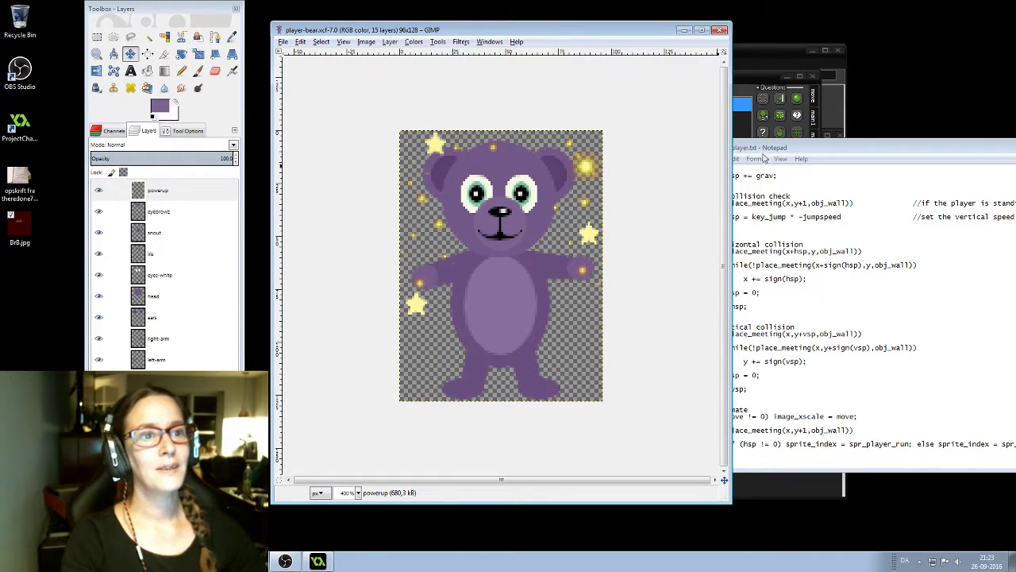
drag(762, 148, 1015, 135)
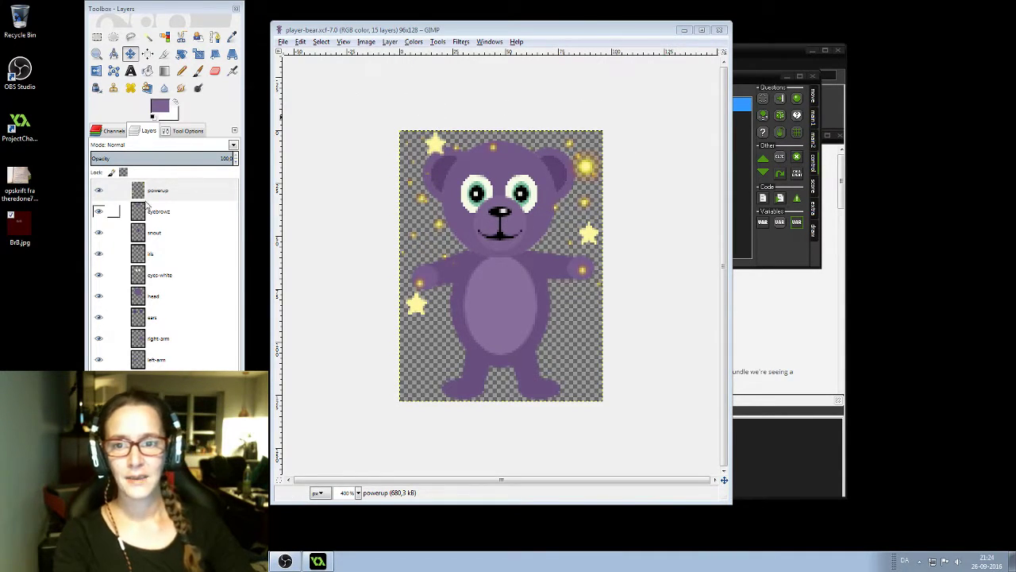
Hide the powerup, eyebrows, snout, iris and eyes-white layers of the bear image
click(98, 190)
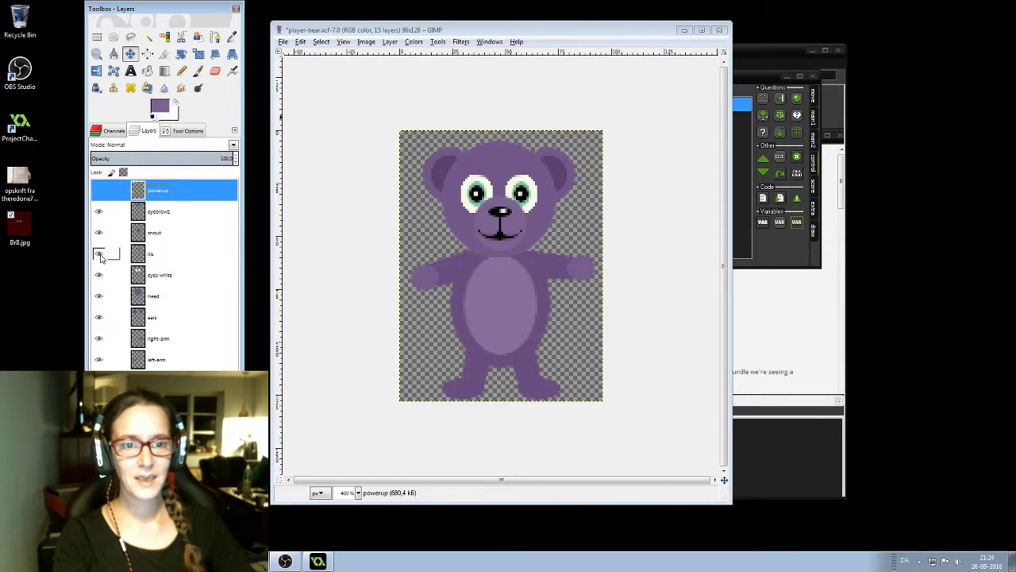
click(99, 254)
click(99, 255)
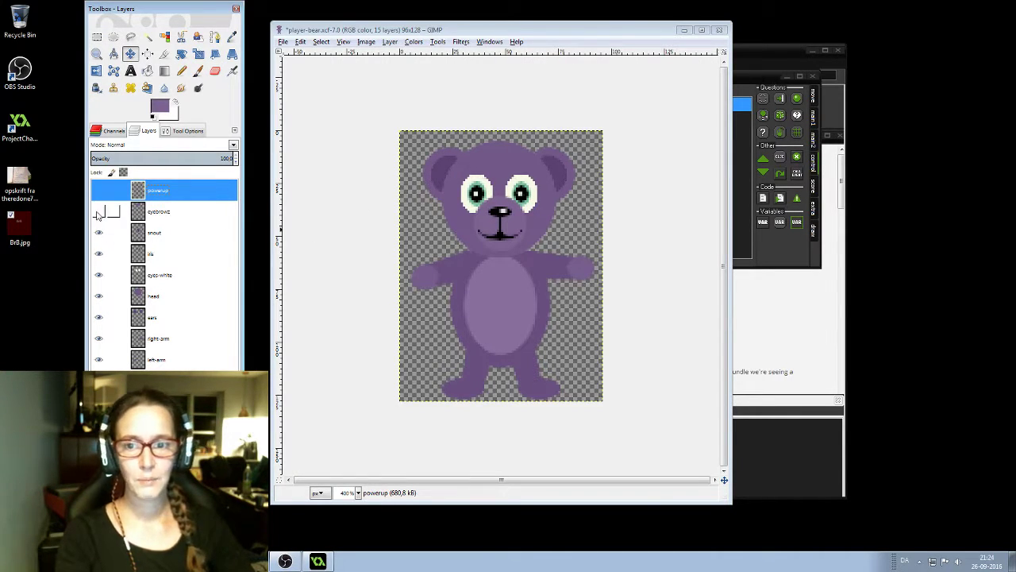
click(99, 235)
click(98, 254)
click(100, 270)
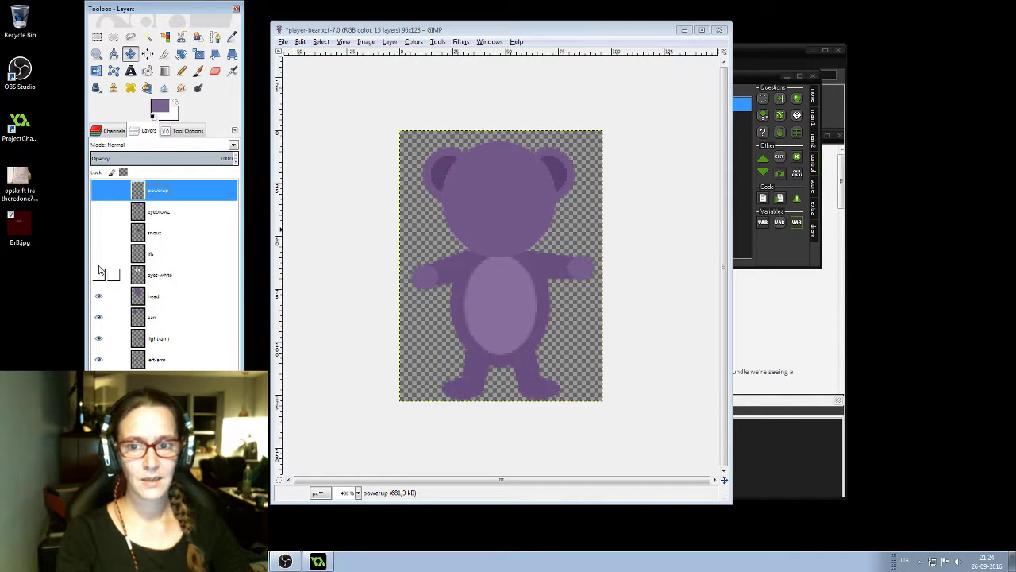
Make the bear's eyes-white, iris, snout, eyebrows and powerup layers visible again
click(99, 262)
click(98, 275)
click(98, 232)
click(98, 211)
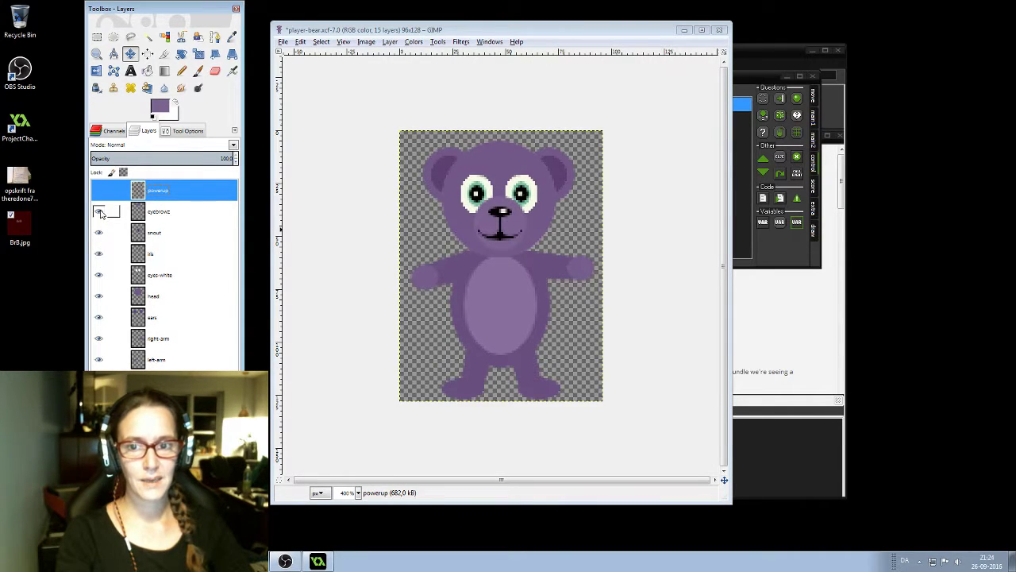
click(99, 191)
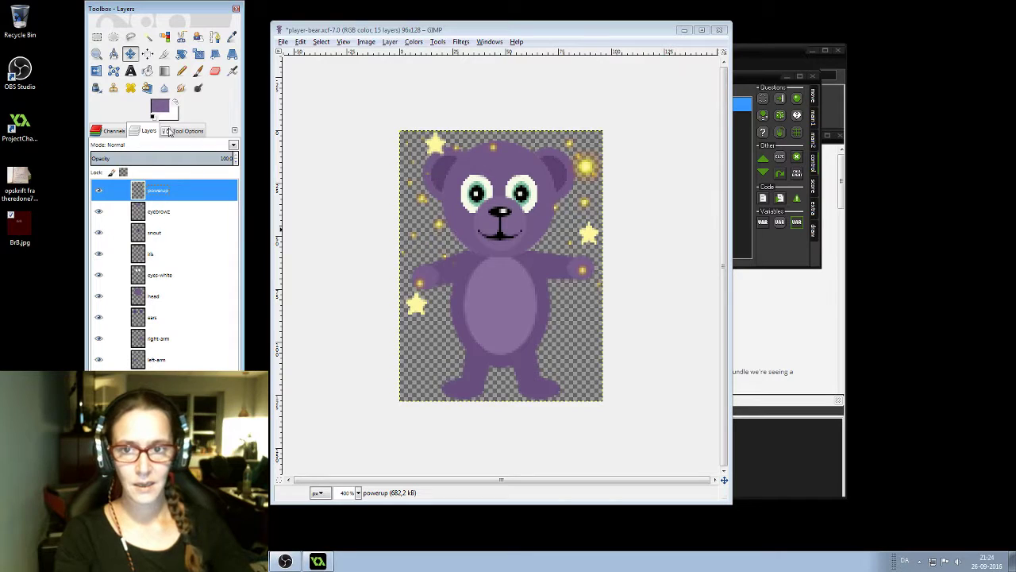
Shift the iris layer slightly within the bear's eyes with the Move tool
click(130, 54)
drag(522, 193, 475, 199)
click(523, 196)
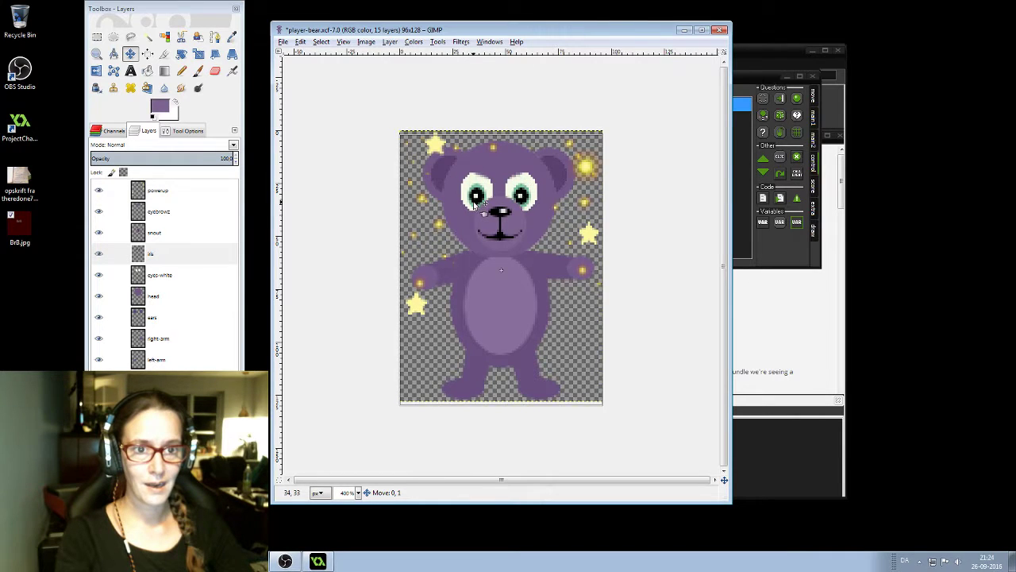
click(475, 201)
Lower the eyebrows layer slightly over the bear's eyes and nudge its arm
drag(492, 158, 496, 164)
click(452, 310)
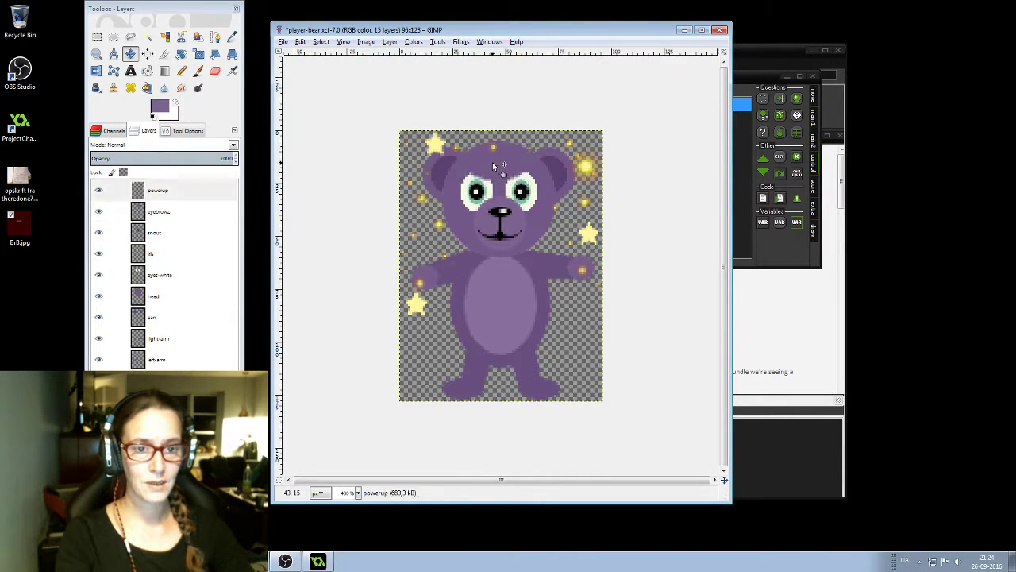
mouse_move(435, 277)
mouse_down()
mouse_move(431, 265)
mouse_move(434, 276)
mouse_up()
click(433, 278)
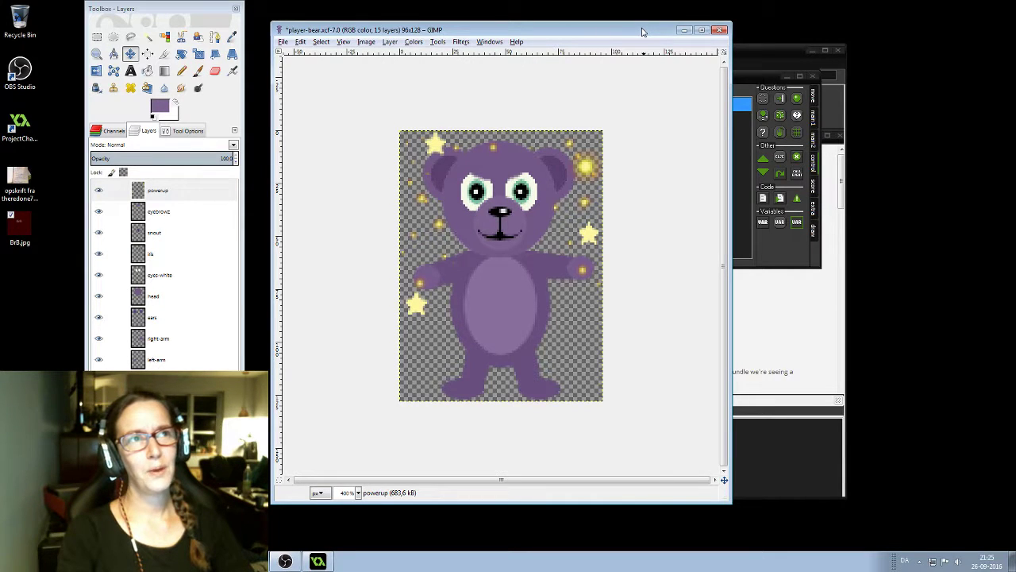
Minimize GIMP to return to the Step event code in GameMaker and move the code window clear of the other windows
drag(638, 32, 637, 100)
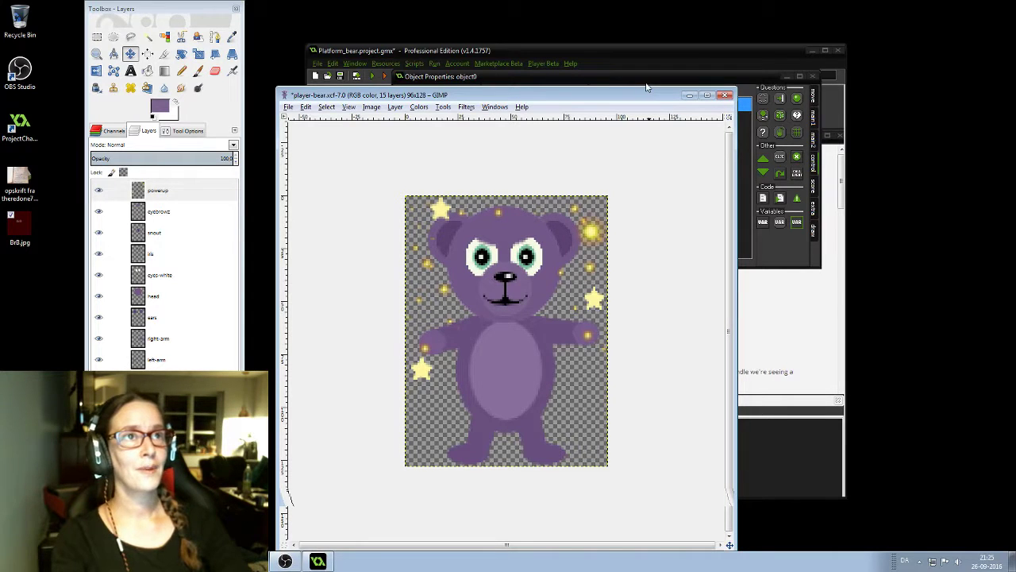
click(689, 97)
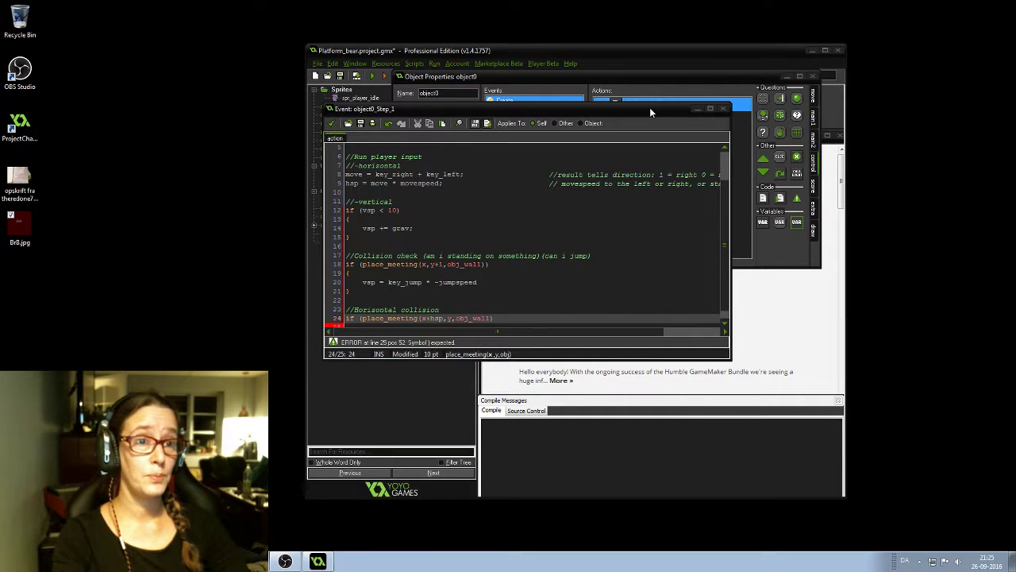
drag(649, 107, 468, 71)
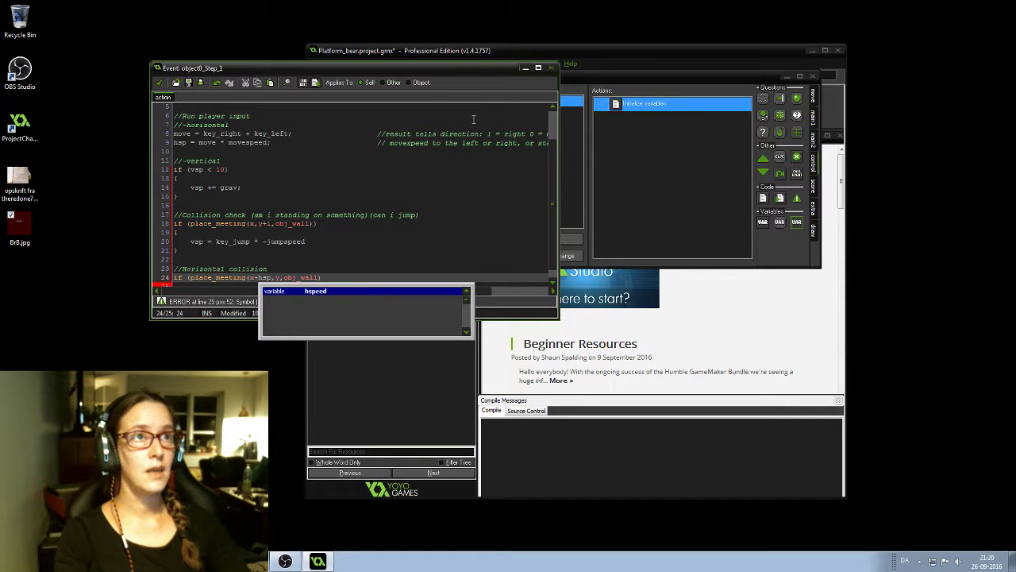
Review the Step event code from the player input section down to the place_meeting condition under the Horizontal collision comment
click(386, 260)
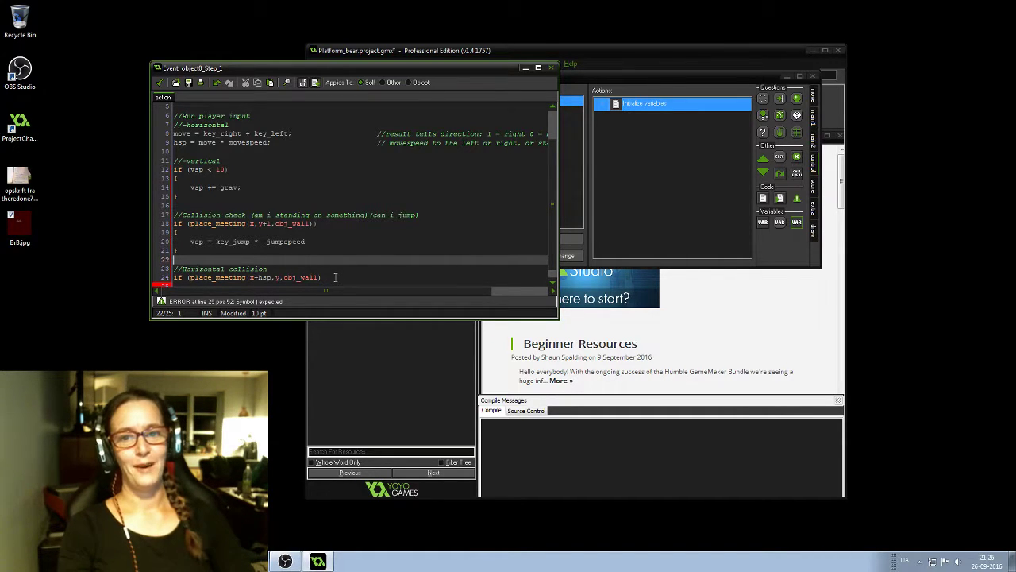
scroll(310, 270, down, 1)
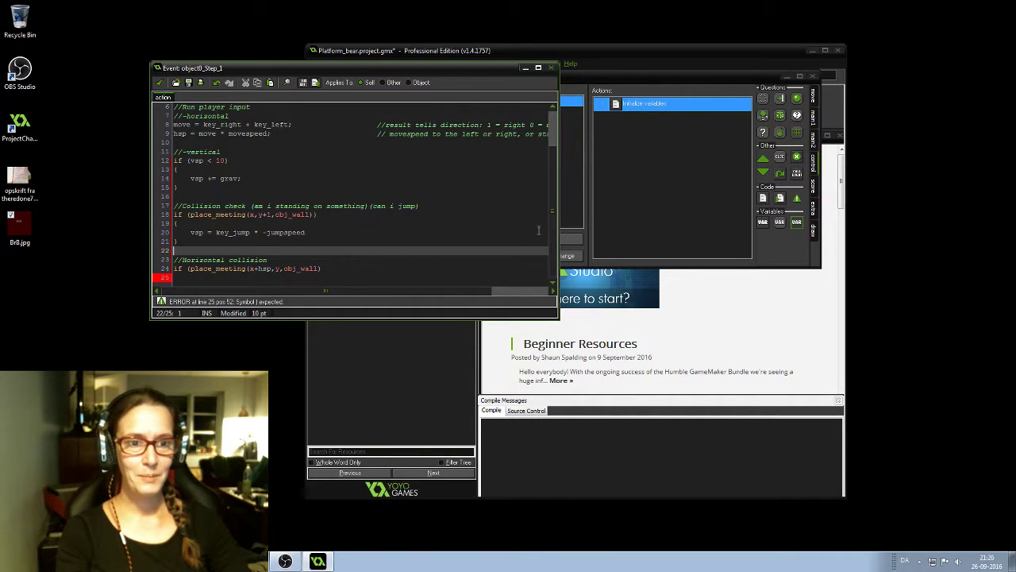
scroll(554, 227, up, 2)
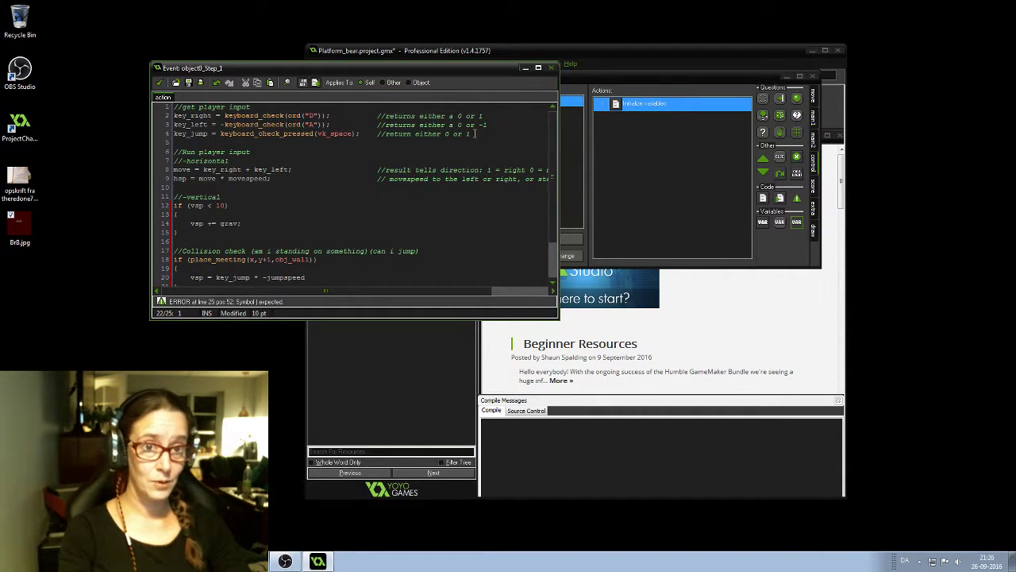
scroll(549, 202, down, 2)
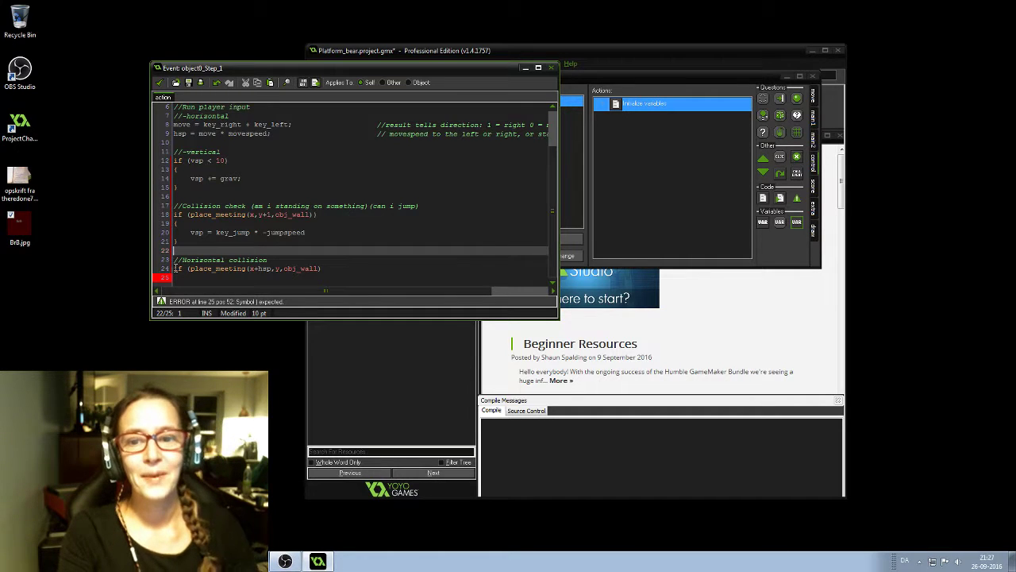
click(210, 269)
click(225, 269)
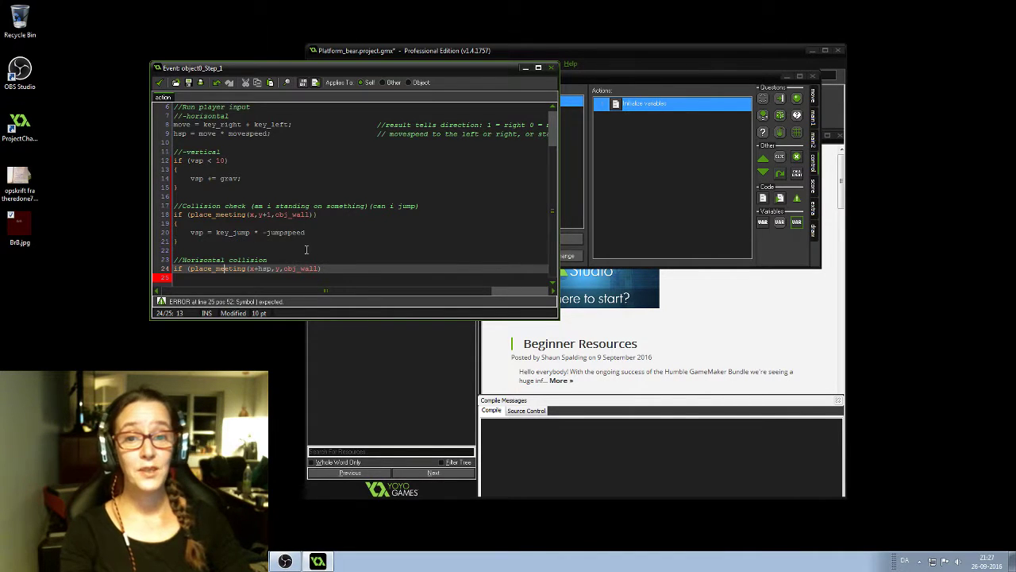
click(328, 270)
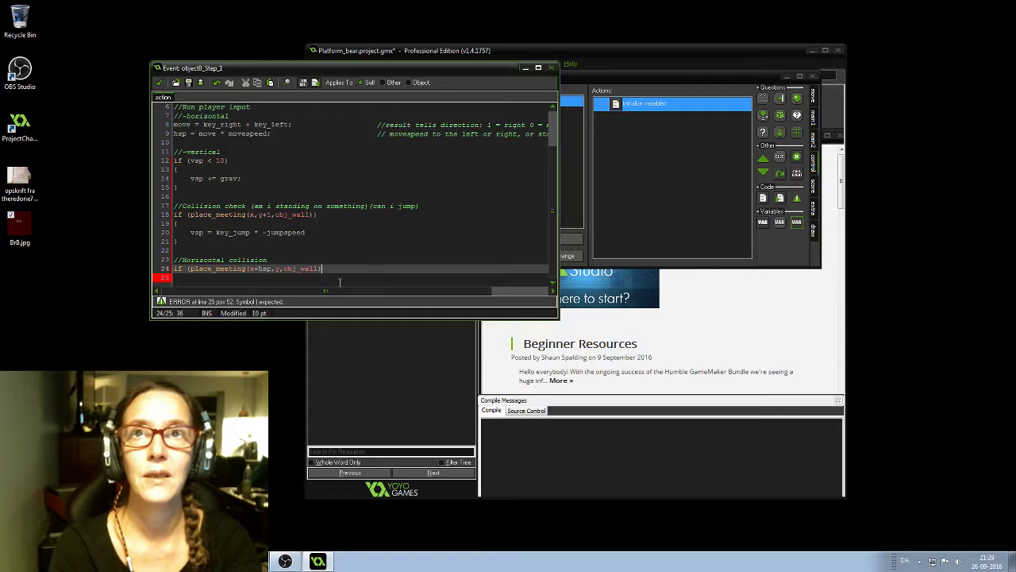
Add a pair of curly braces enclosing a blank line below the Horizontal collision if condition
key(Return)
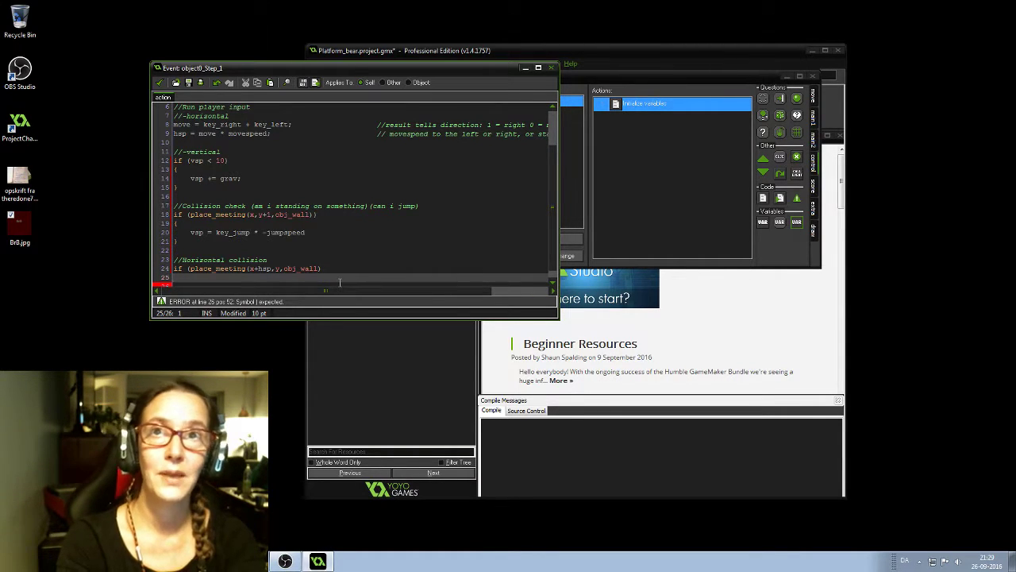
text({)
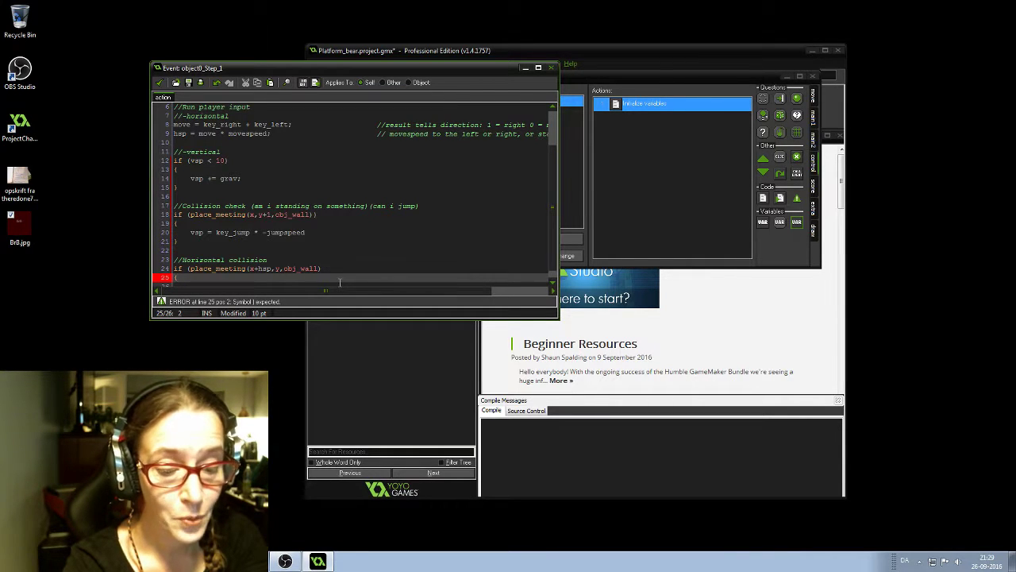
text(})
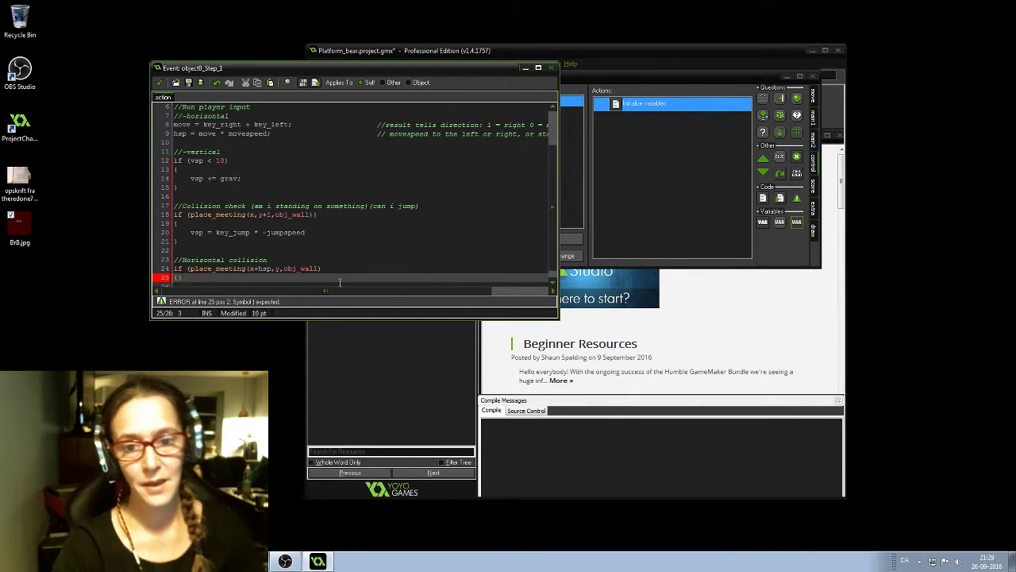
key(Left)
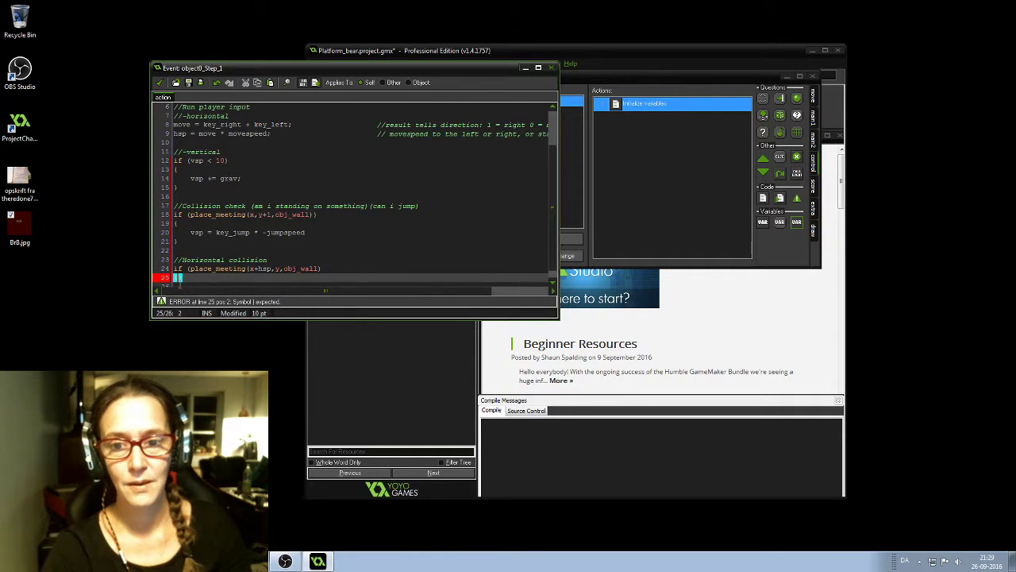
key(Return)
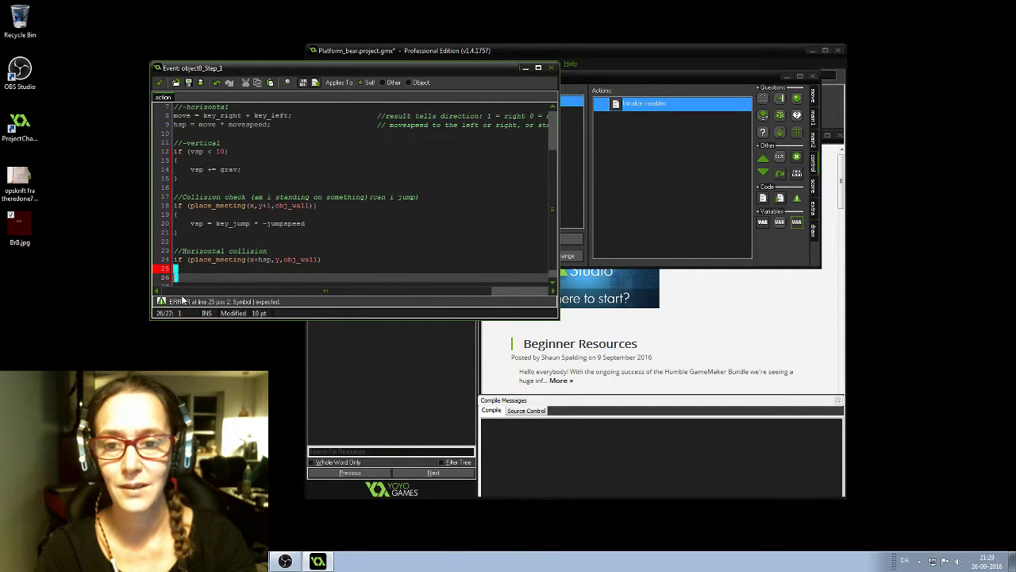
key(Return)
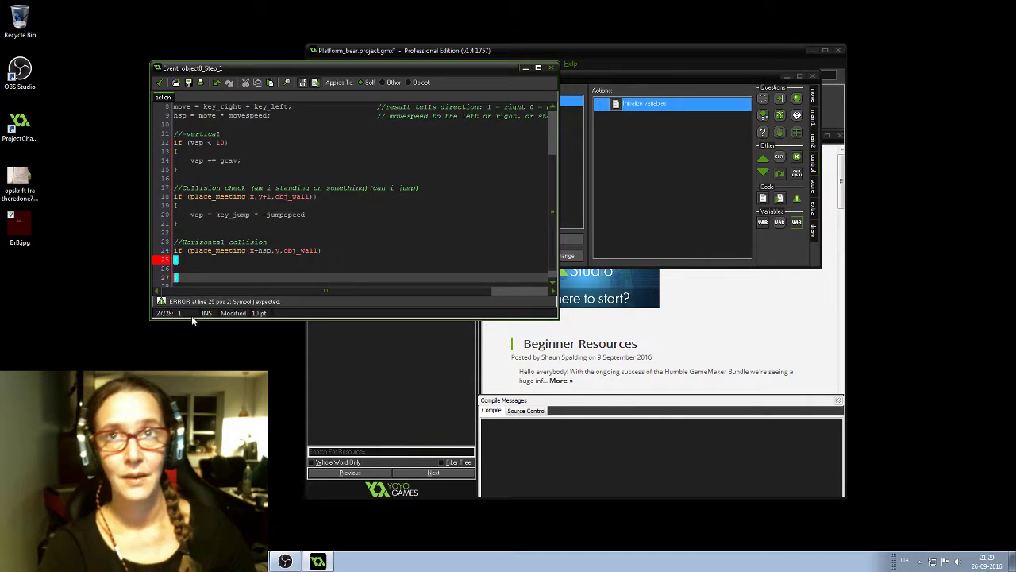
Start a while loop inside the Horizontal collision braces with while(!place_meeting
click(186, 259)
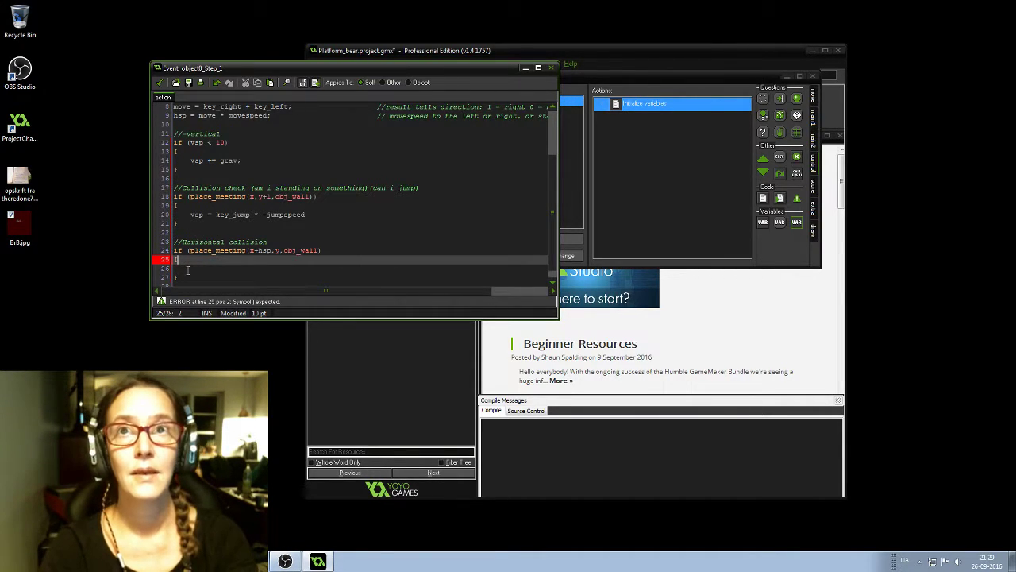
key(Return)
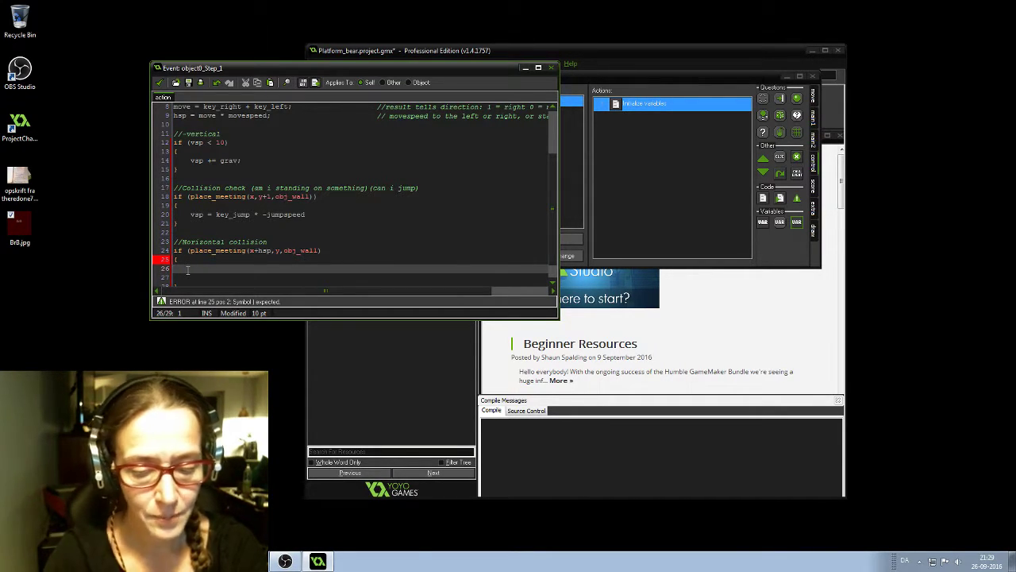
text(while)
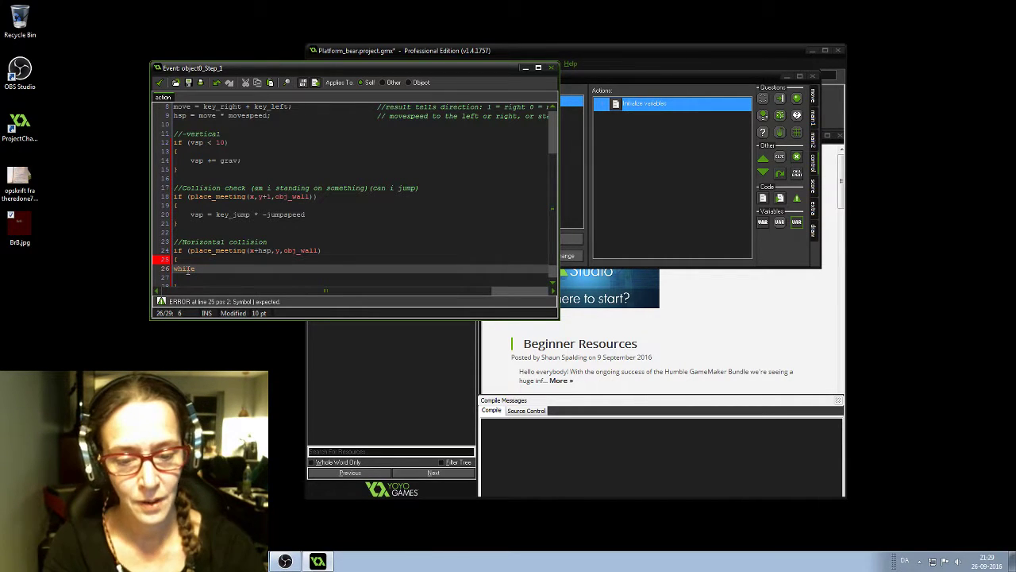
text((!)
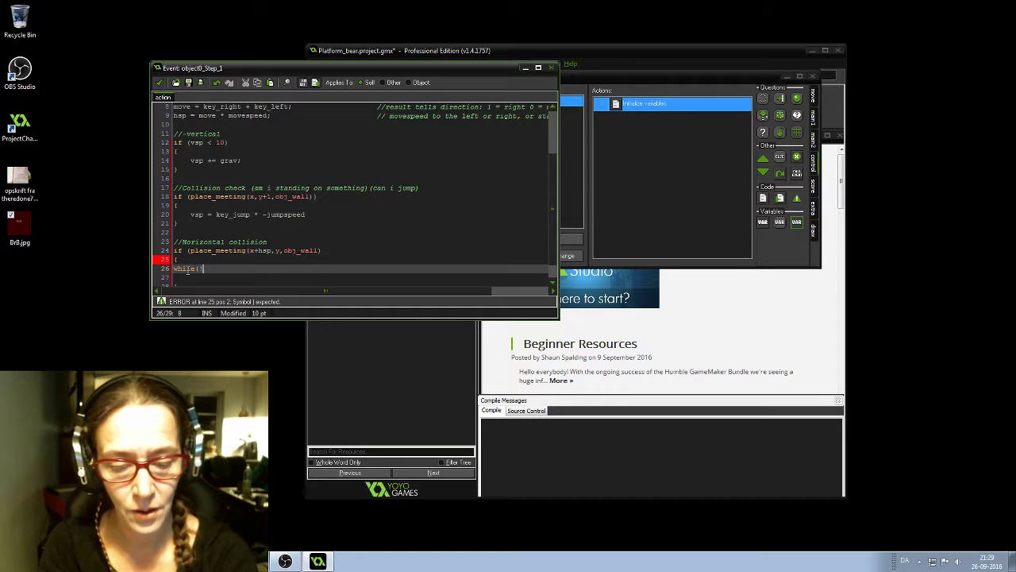
text(place)
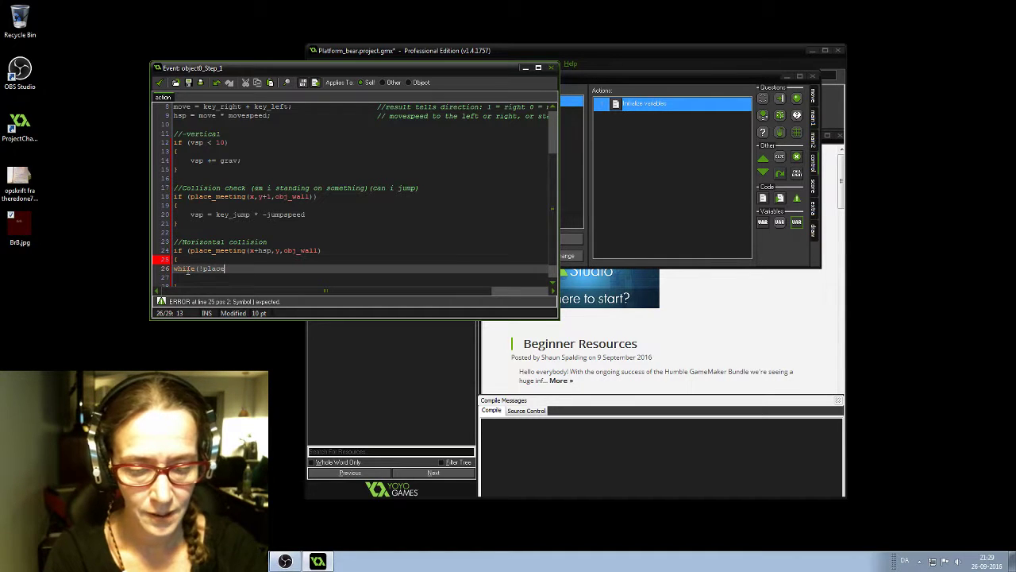
text(meeting)
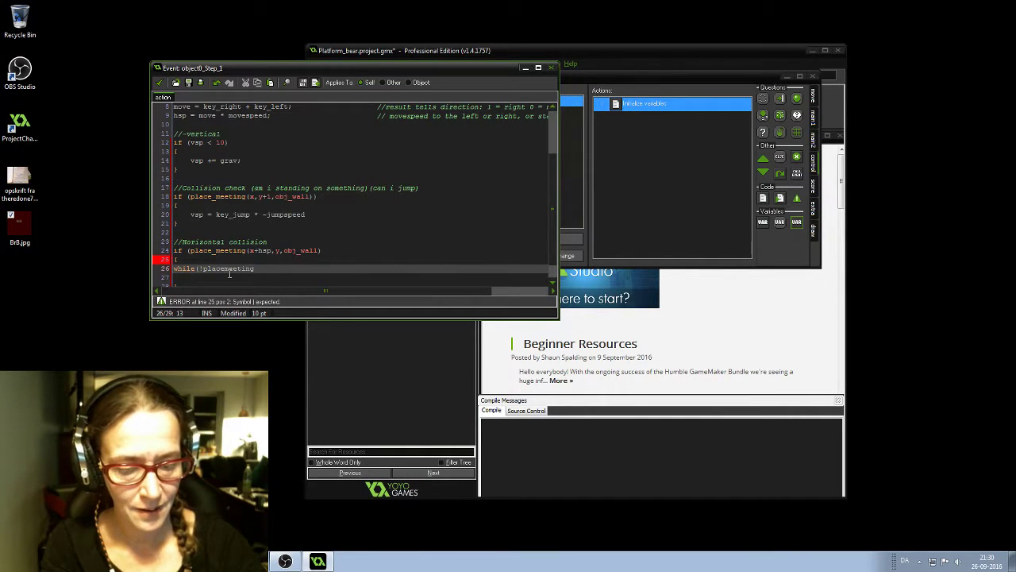
text(_)
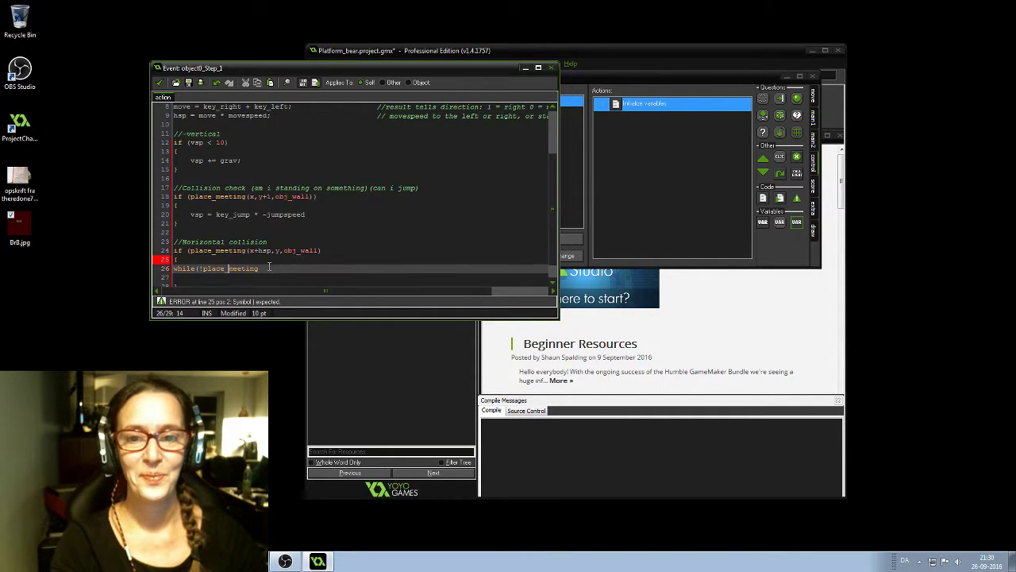
Open the parenthesis after place_meeting in the while line and enter the arguments x,y,obj_wall
click(270, 267)
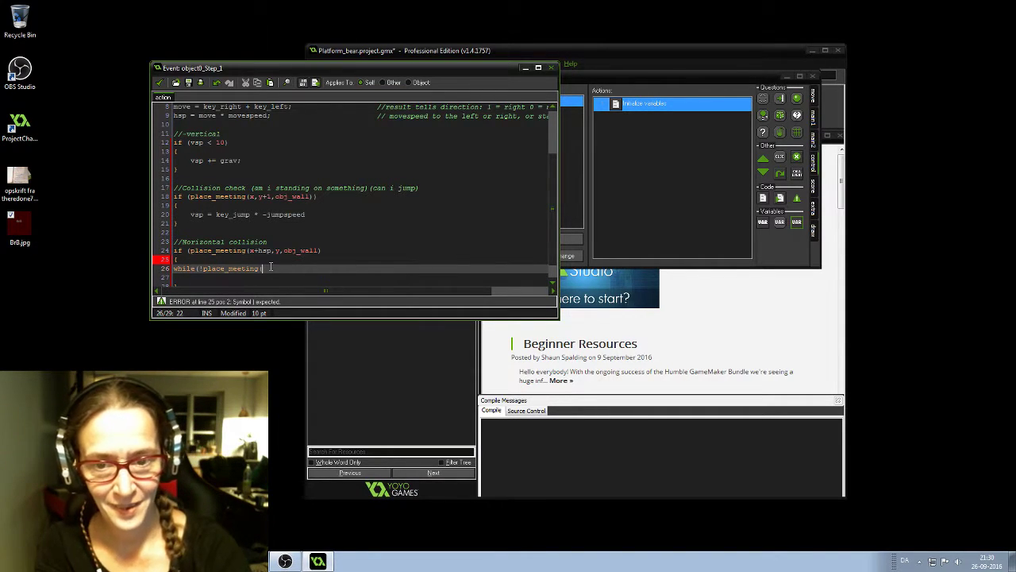
text(()
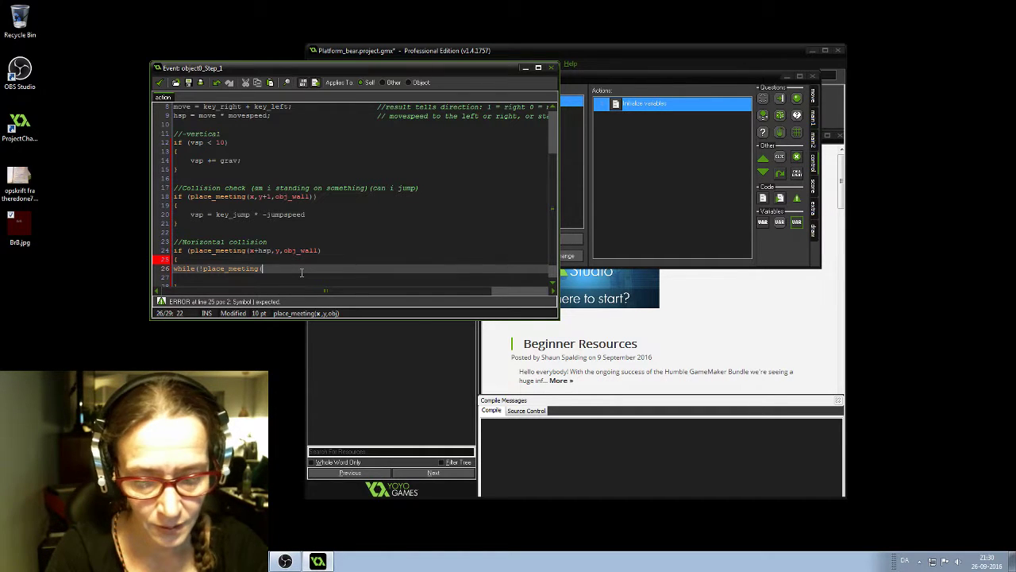
text(x,y)
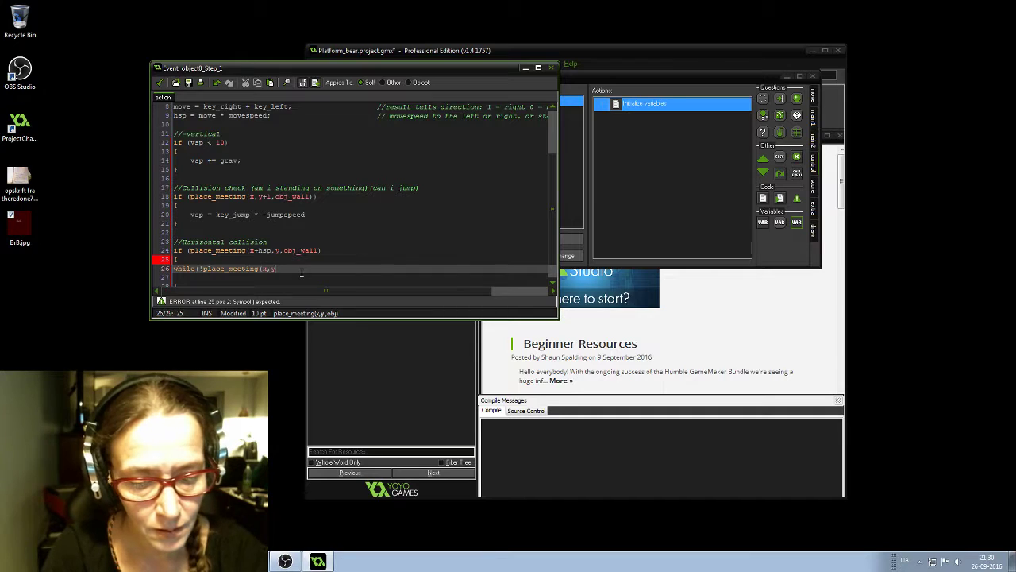
text(,o)
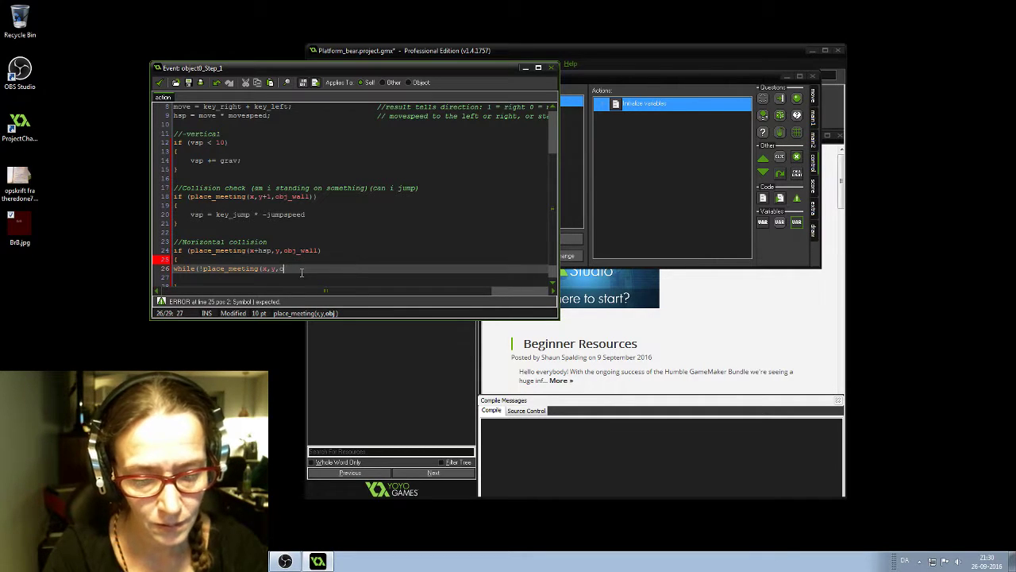
text(bj_)
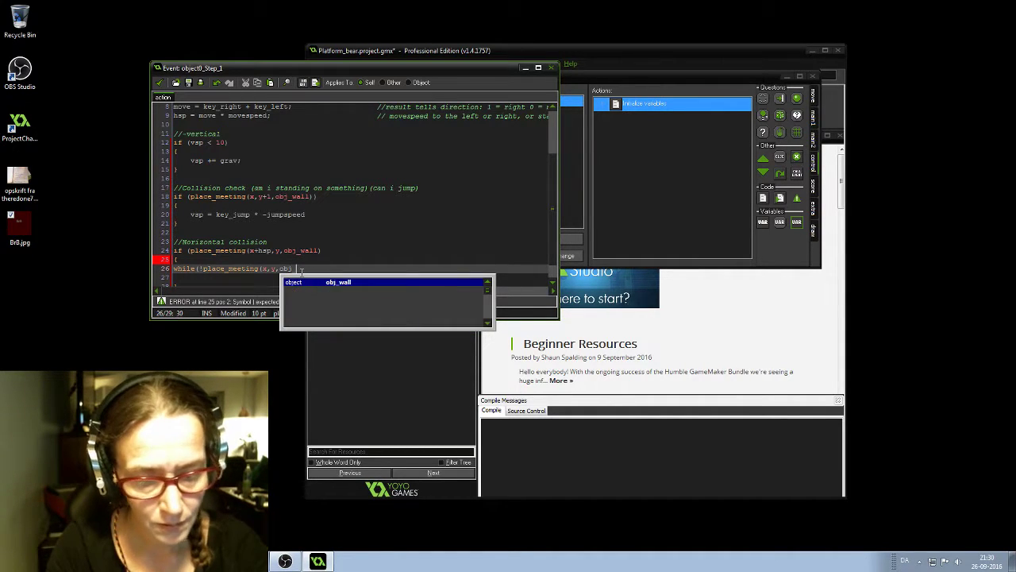
text(wall)
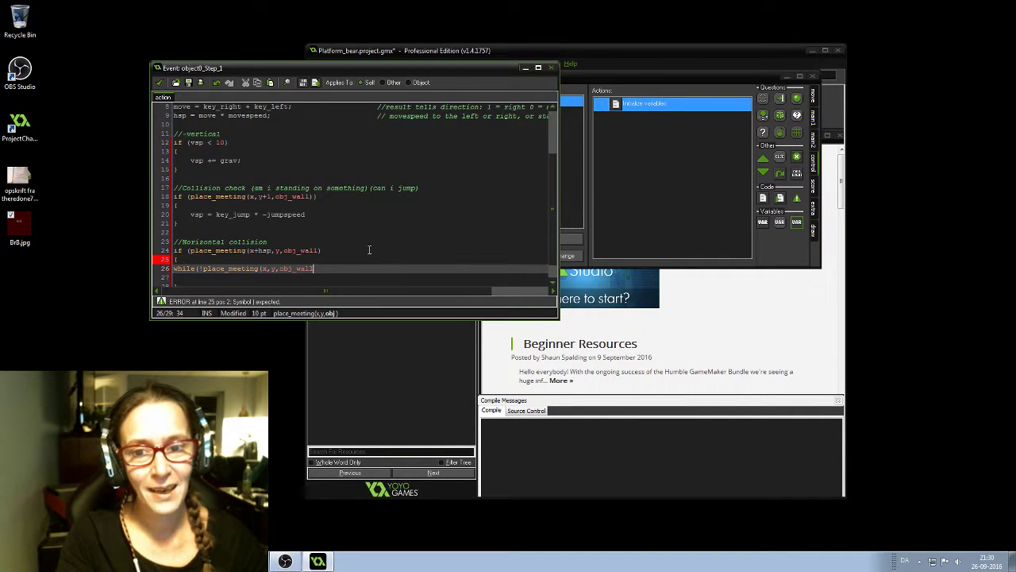
Indent the while line by one space and close the parenthesis after obj_wall
click(173, 268)
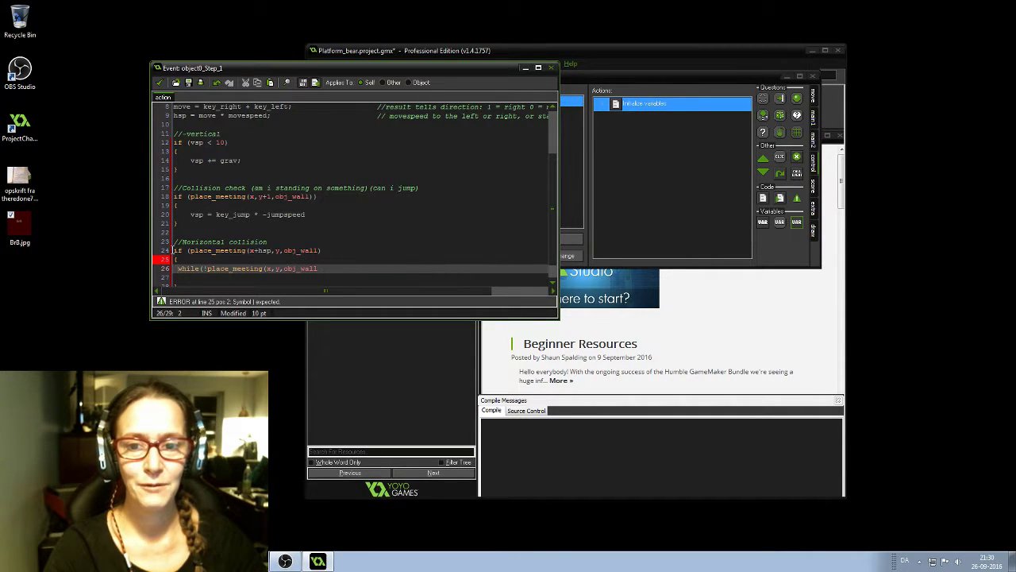
click(187, 279)
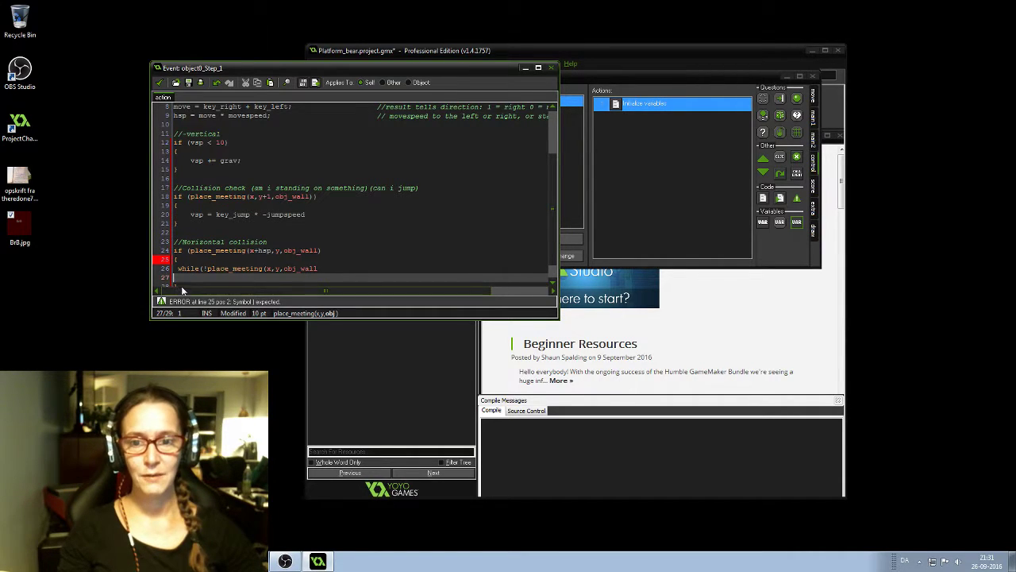
click(322, 269)
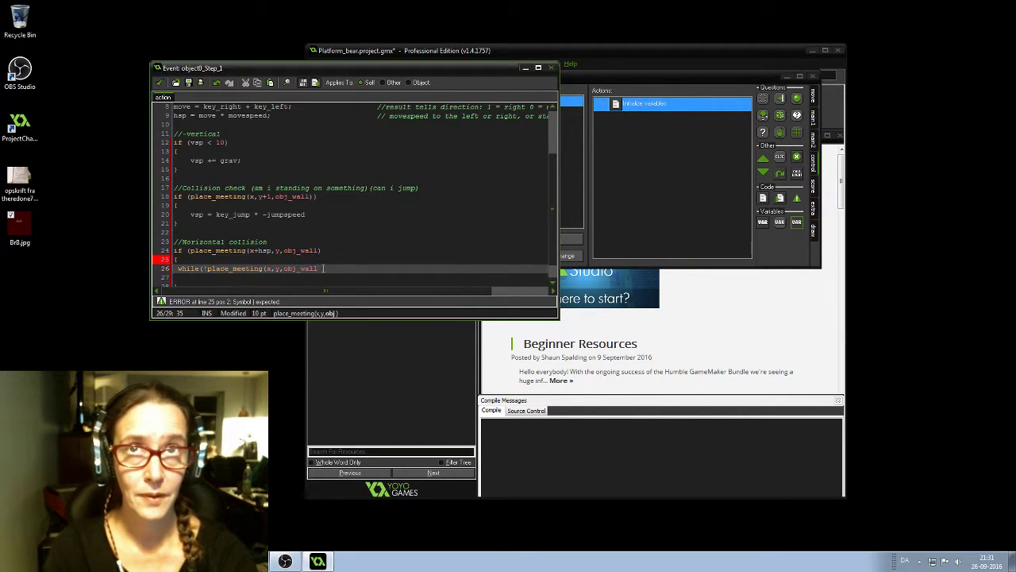
text())
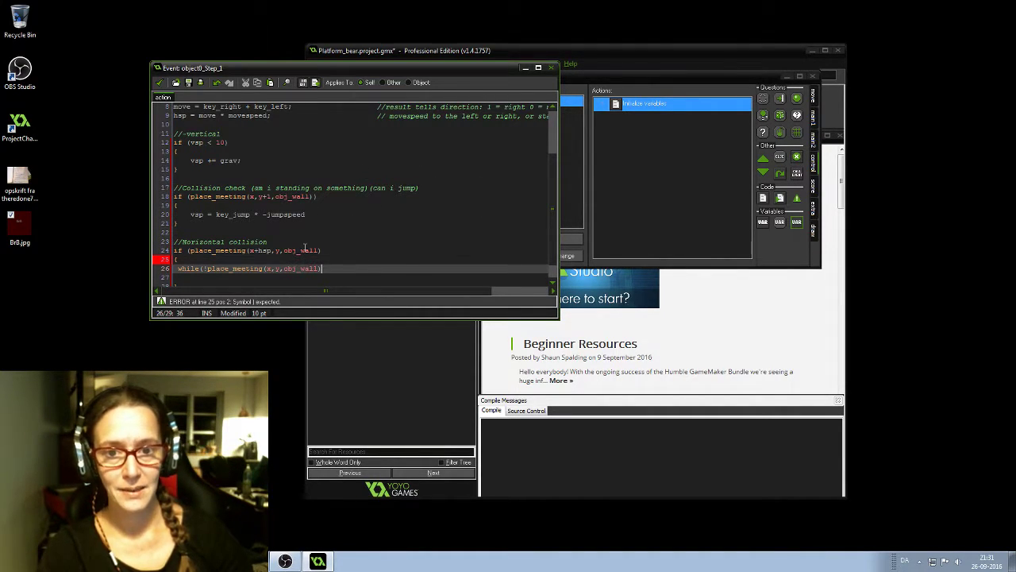
Change the x argument of place_meeting in the while condition to x+sign(hsp)
click(270, 268)
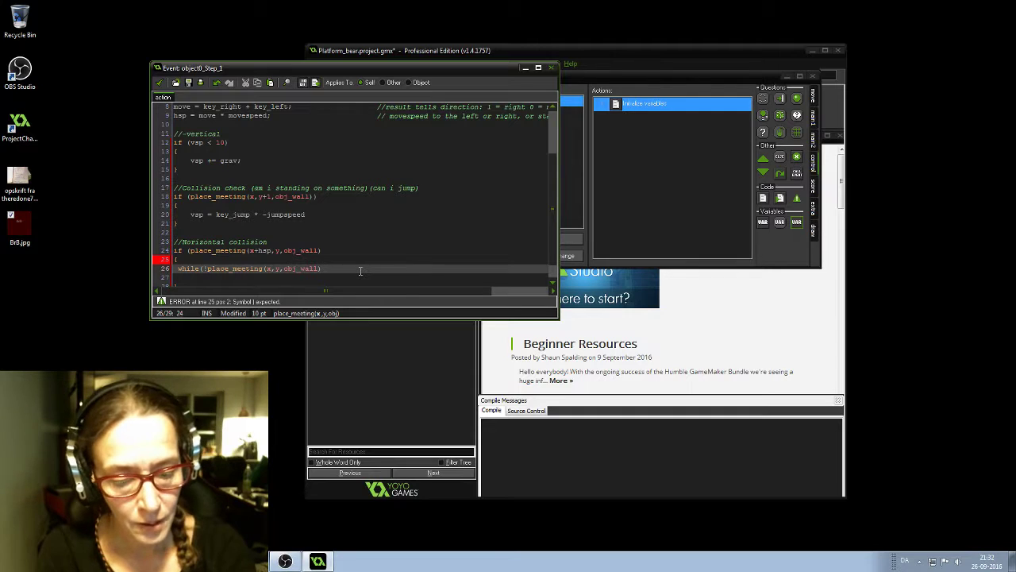
text(+)
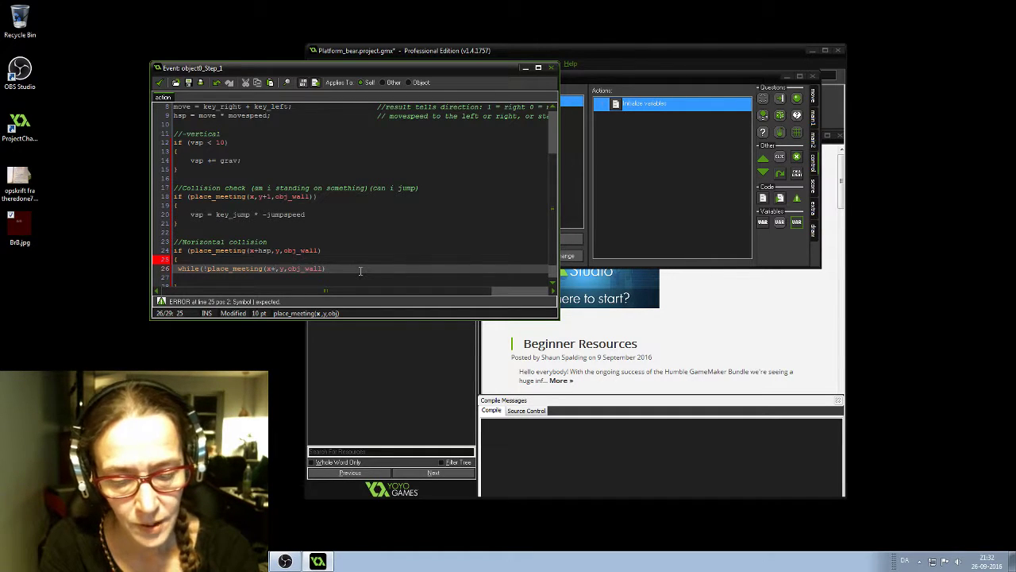
text(()
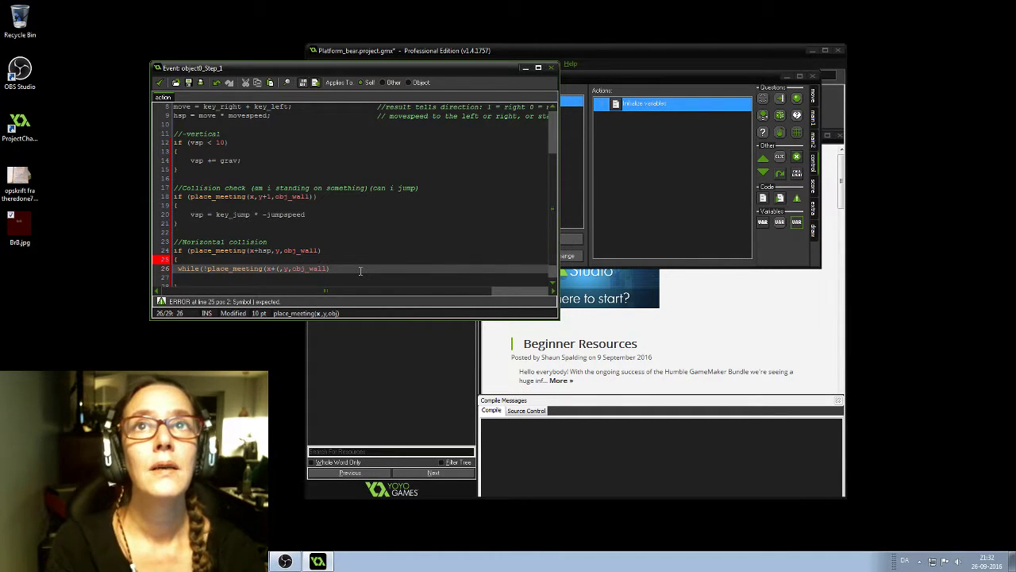
key(BackSpace)
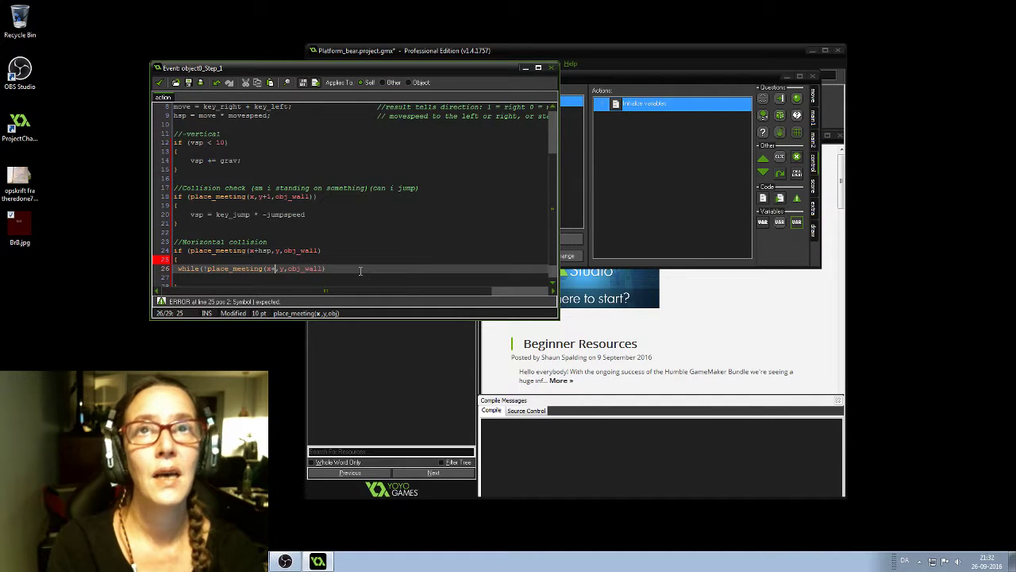
text(sig)
text(n()
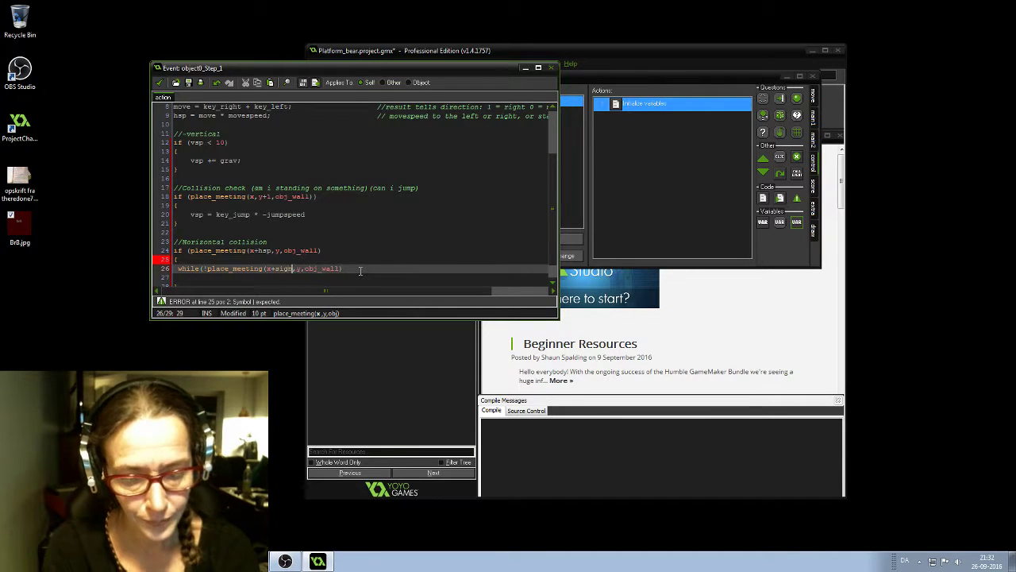
text(hsp)
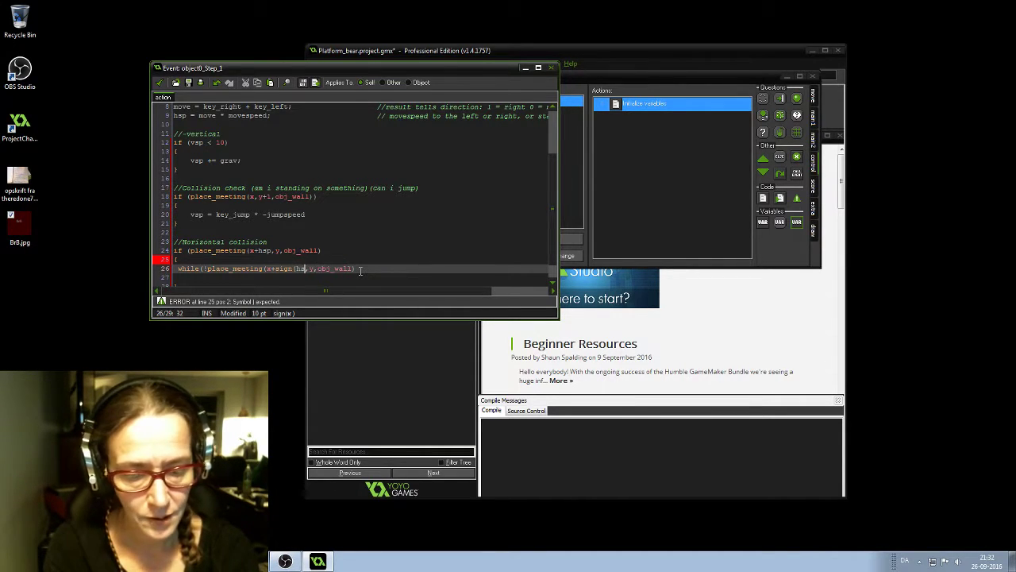
text(),)
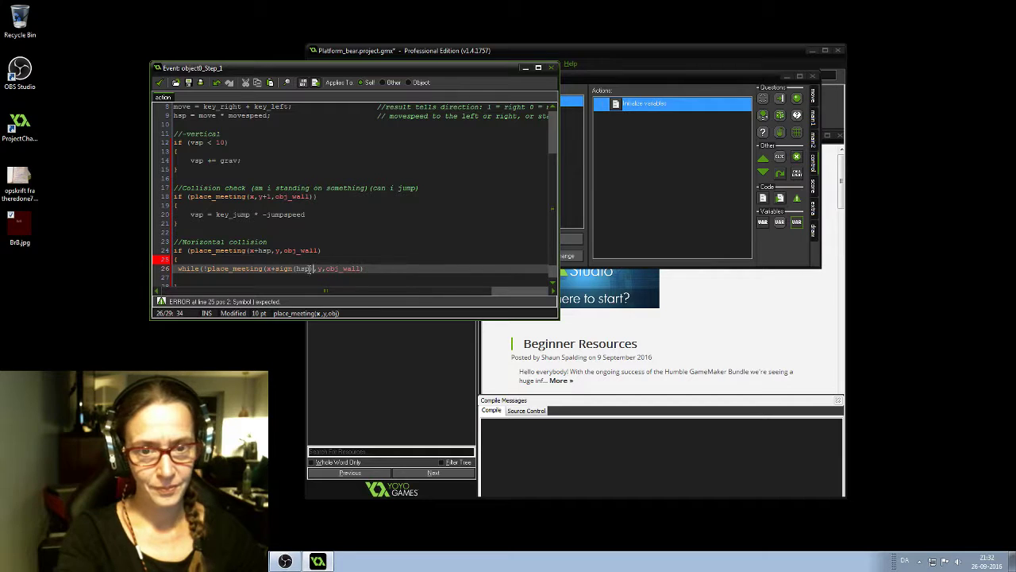
Replace the blank line below the while statement with an indented one and return to the end of the while line
key(End)
scroll(354, 228, down, 1)
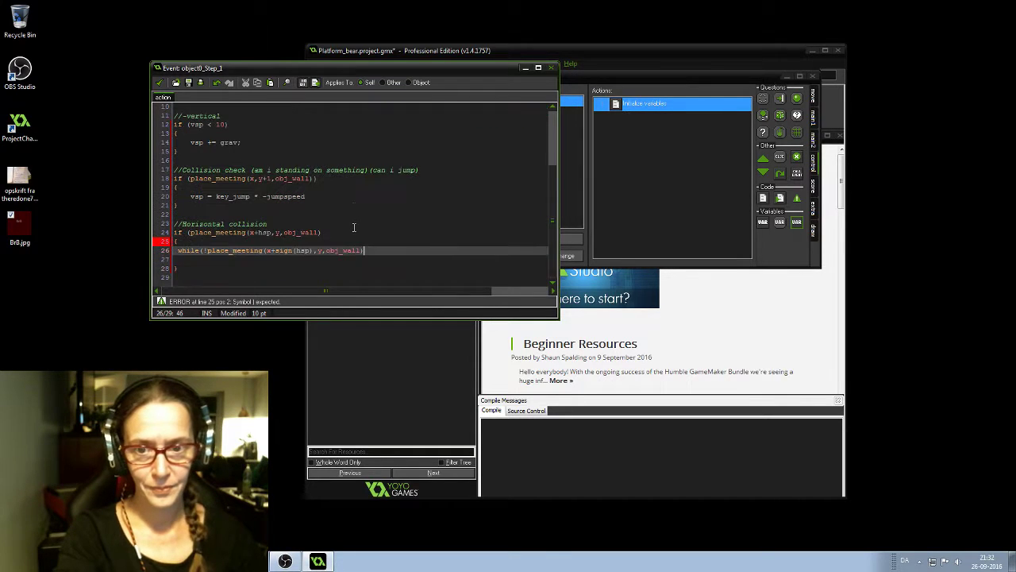
click(187, 263)
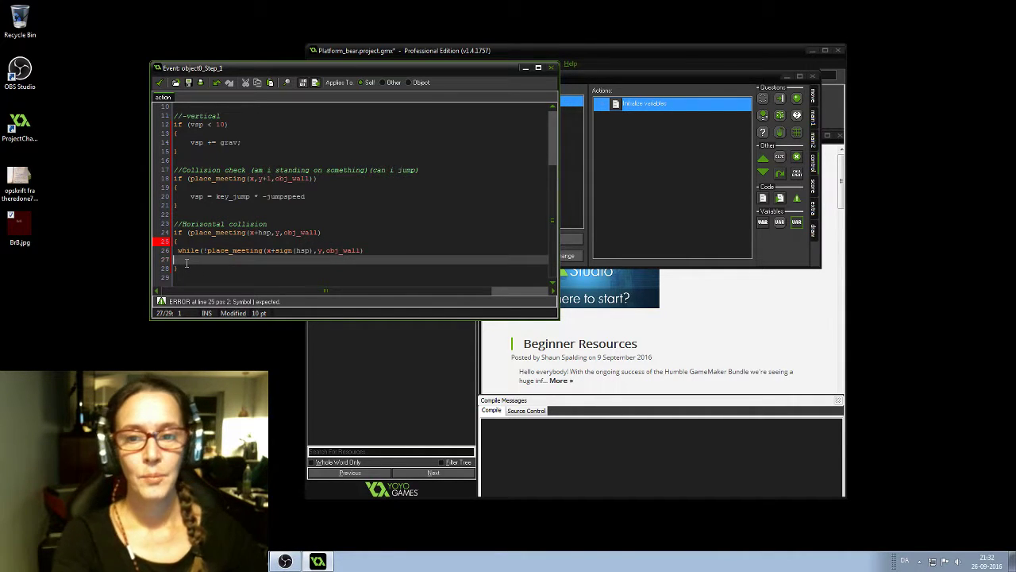
key(BackSpace)
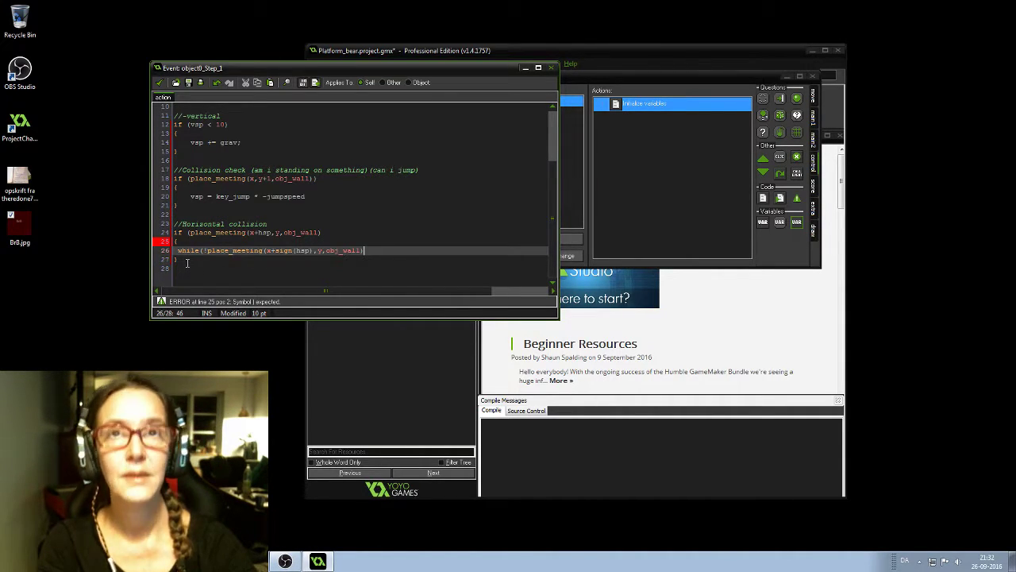
key(Return)
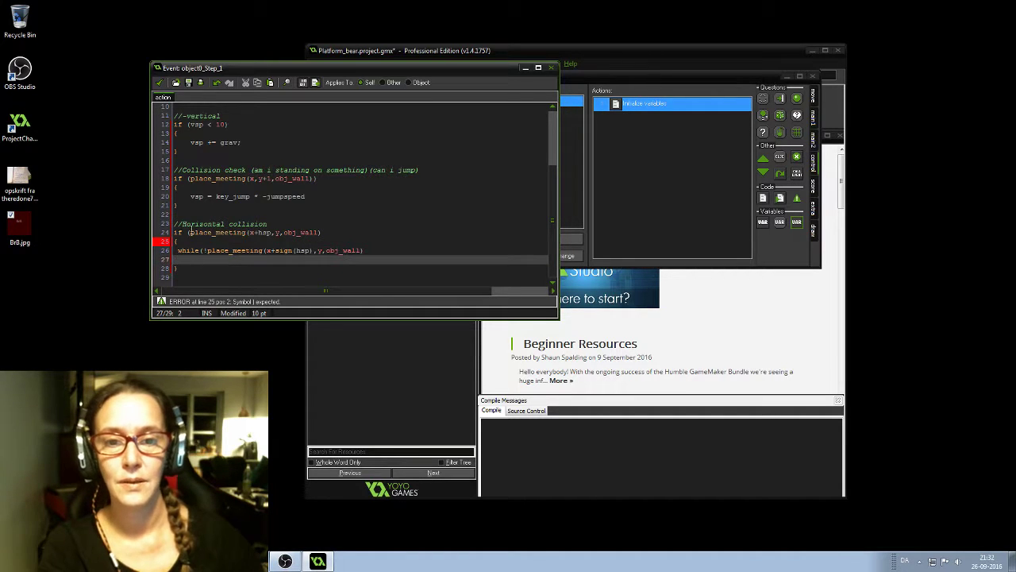
click(366, 250)
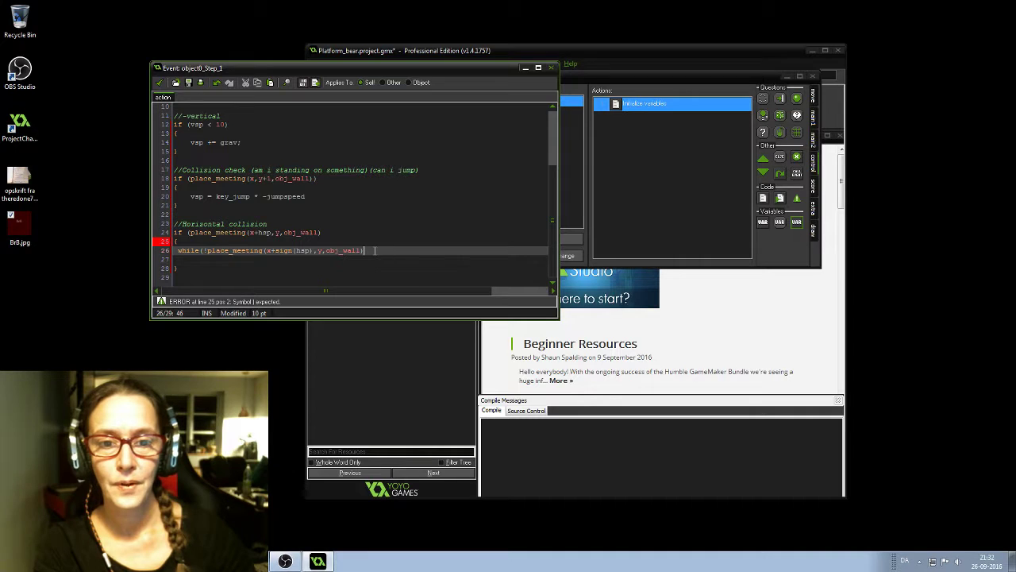
Add an indented pair of curly braces on the two lines below the while statement
key(Return)
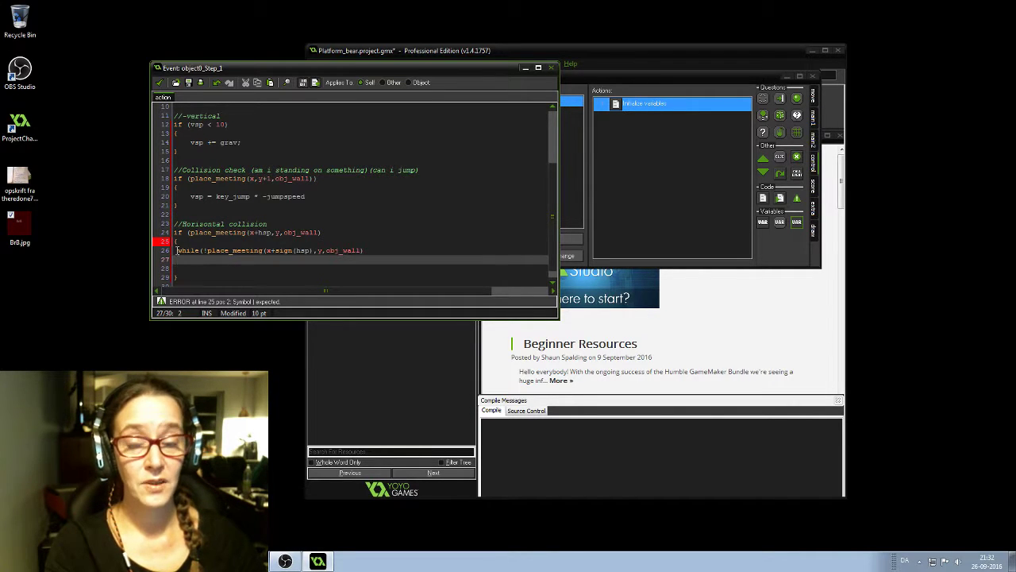
key(Tab)
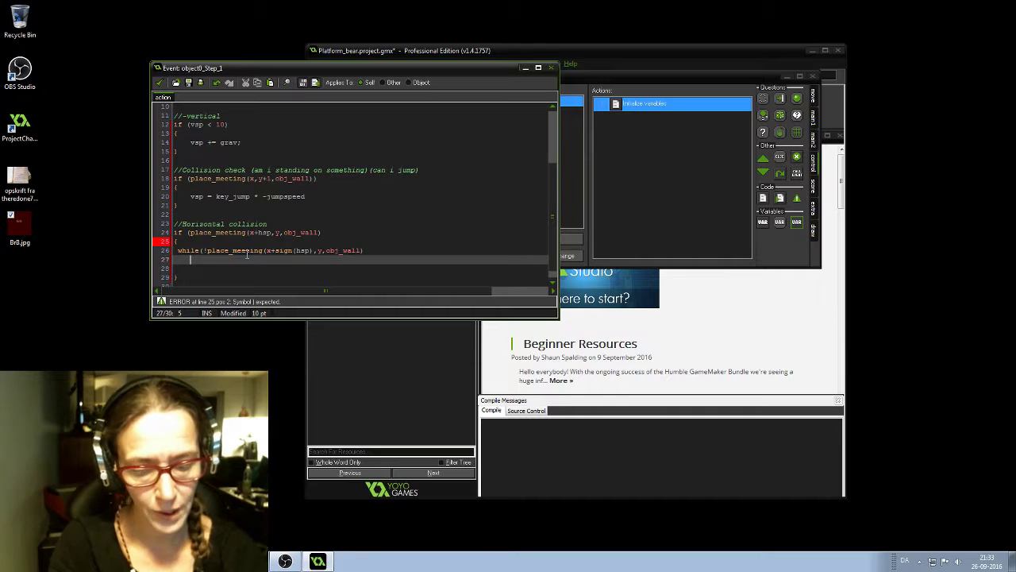
key(Return)
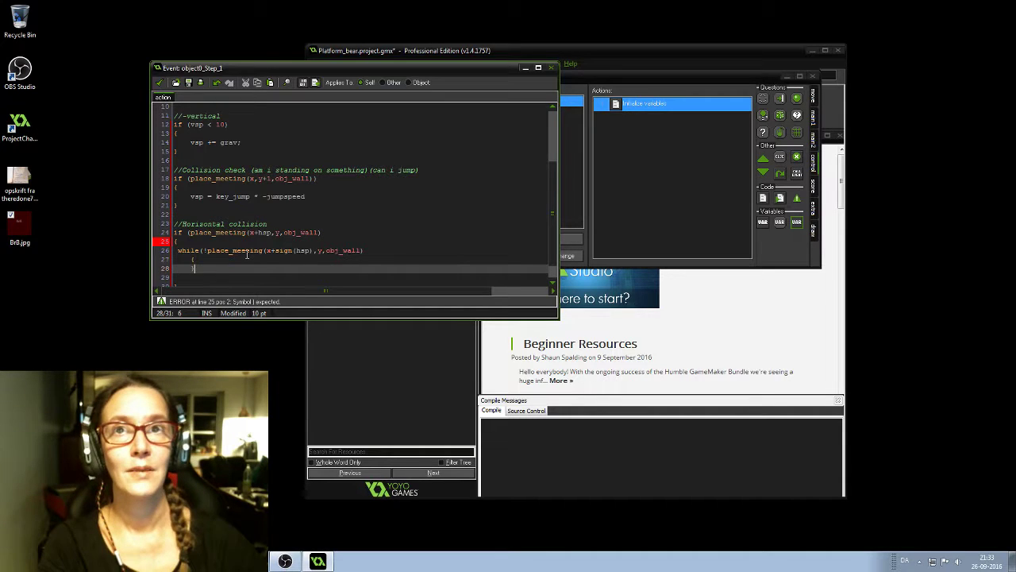
Write the statement x += sign(hsp); on its own line between the while loop's braces
click(201, 262)
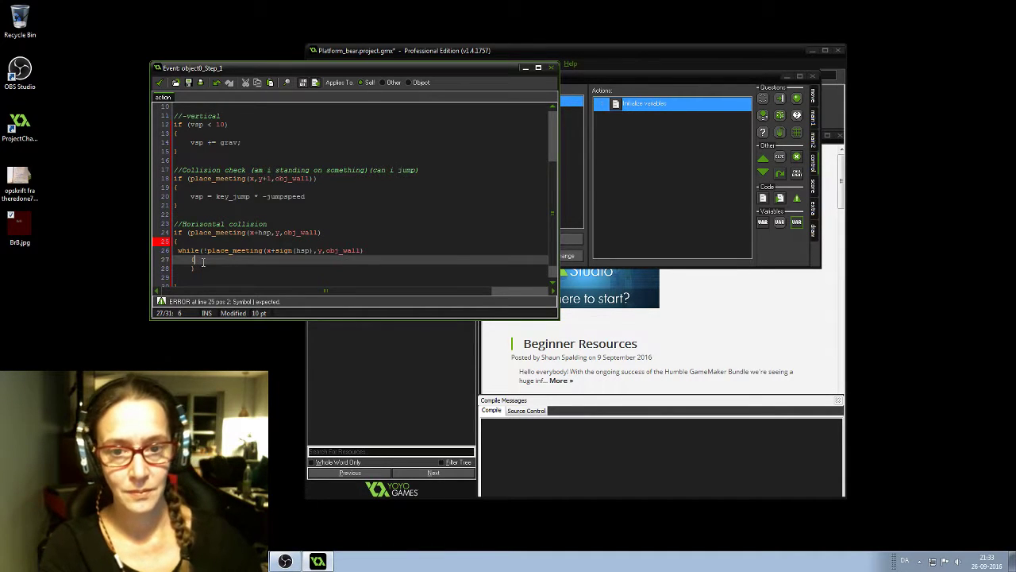
key(Return)
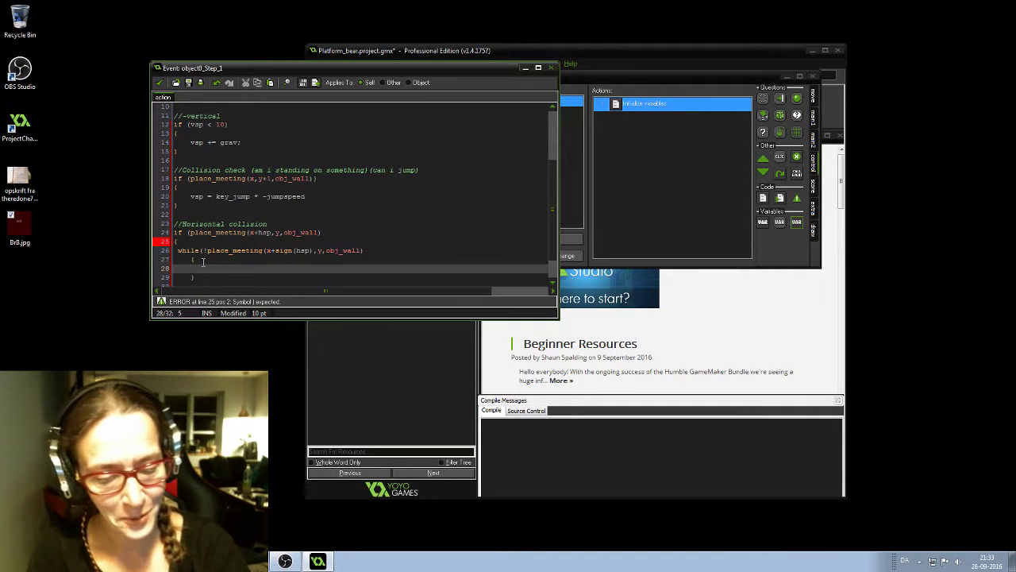
text(x)
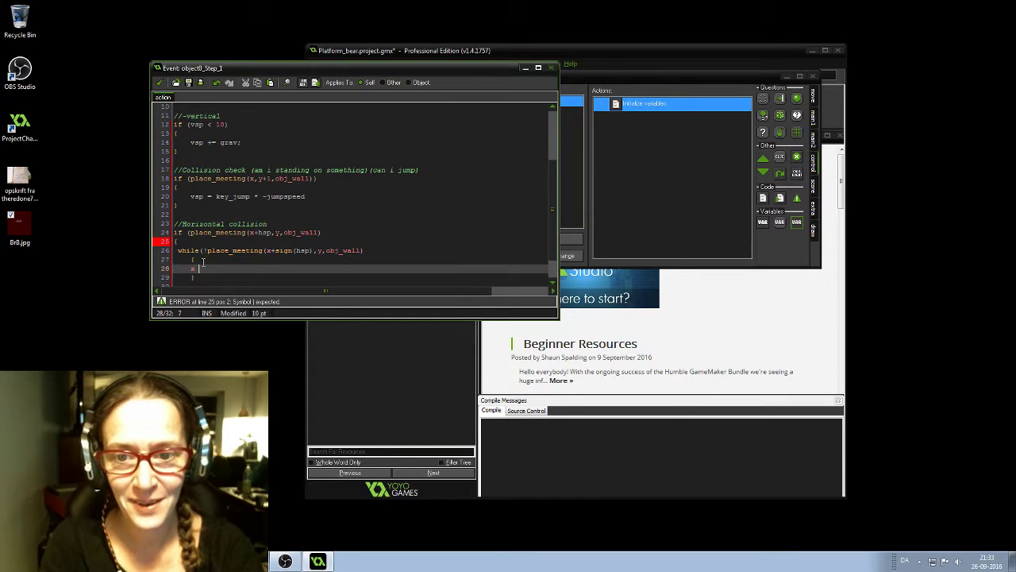
text( +=)
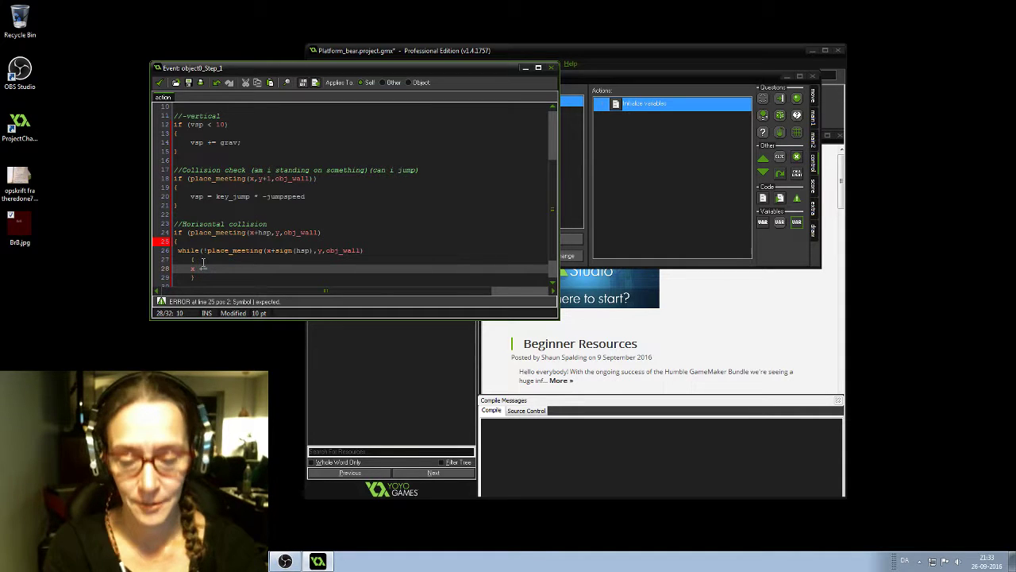
text( sign)
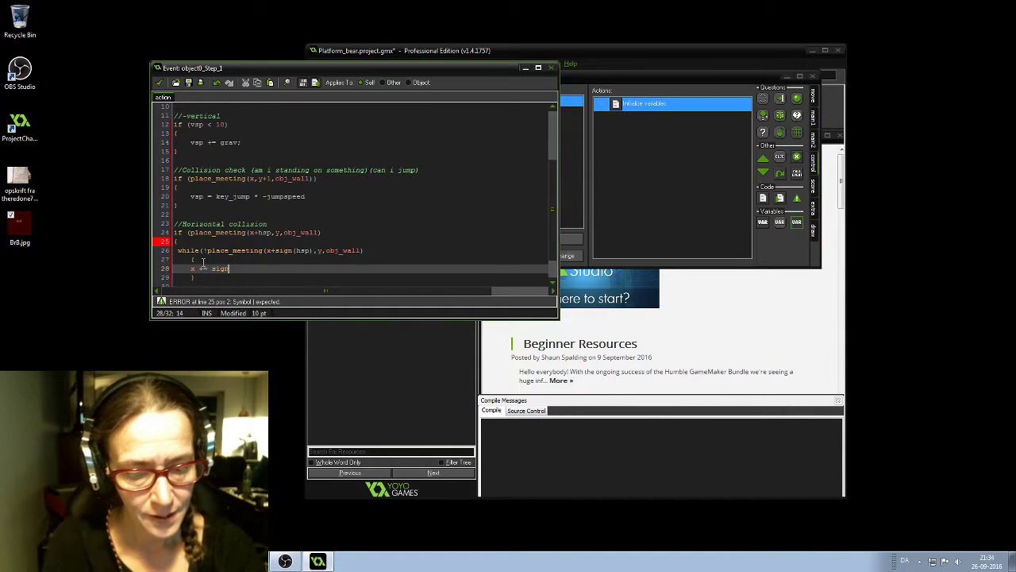
text((hsp))
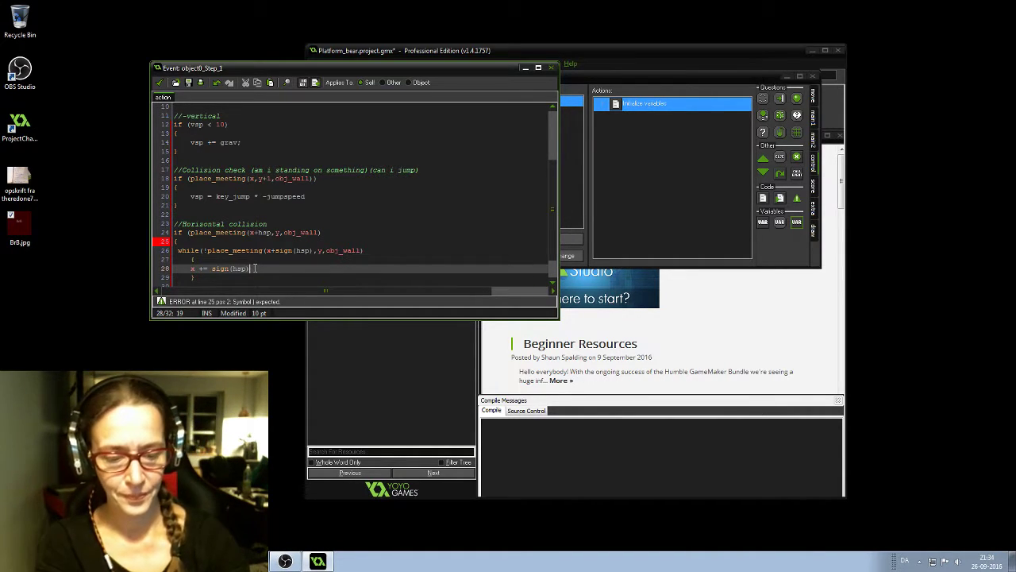
text(;)
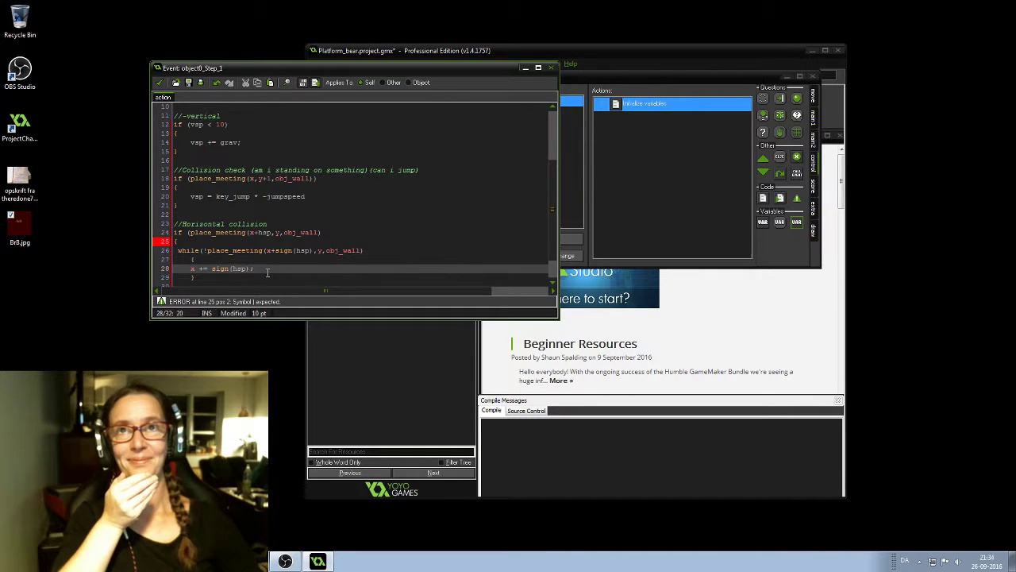
click(204, 278)
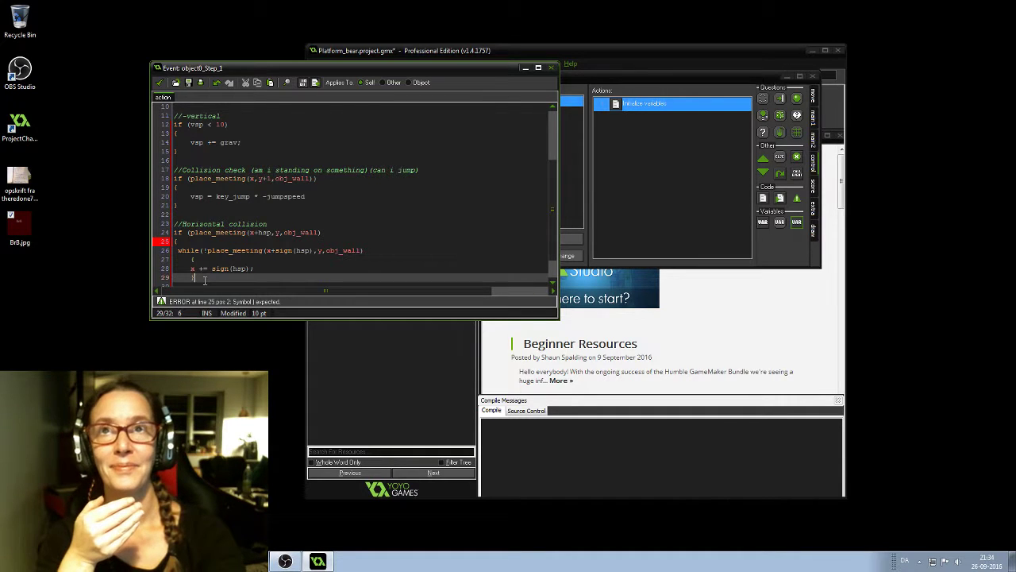
key(Return)
key(Return)
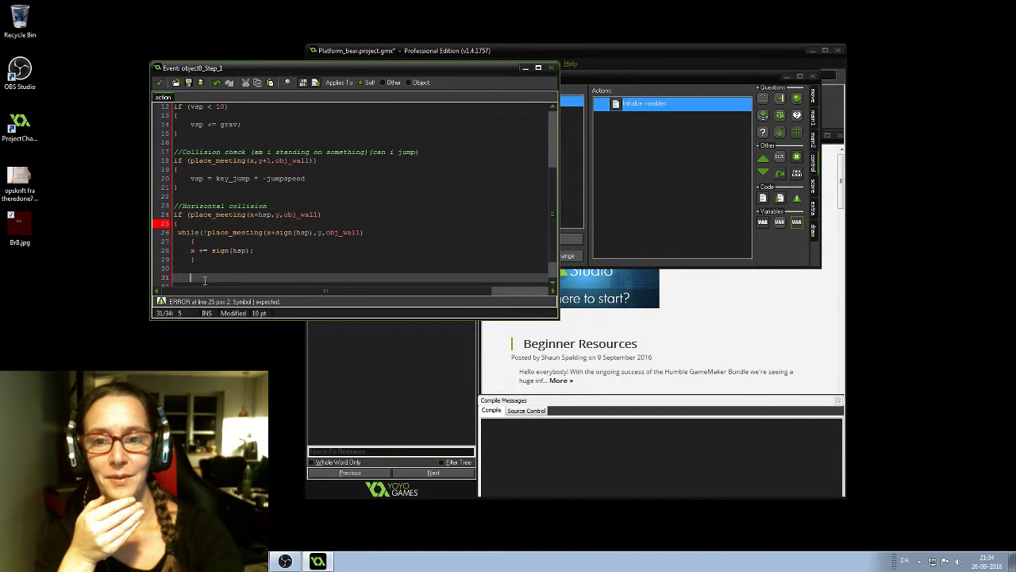
key(Return)
key(Return)
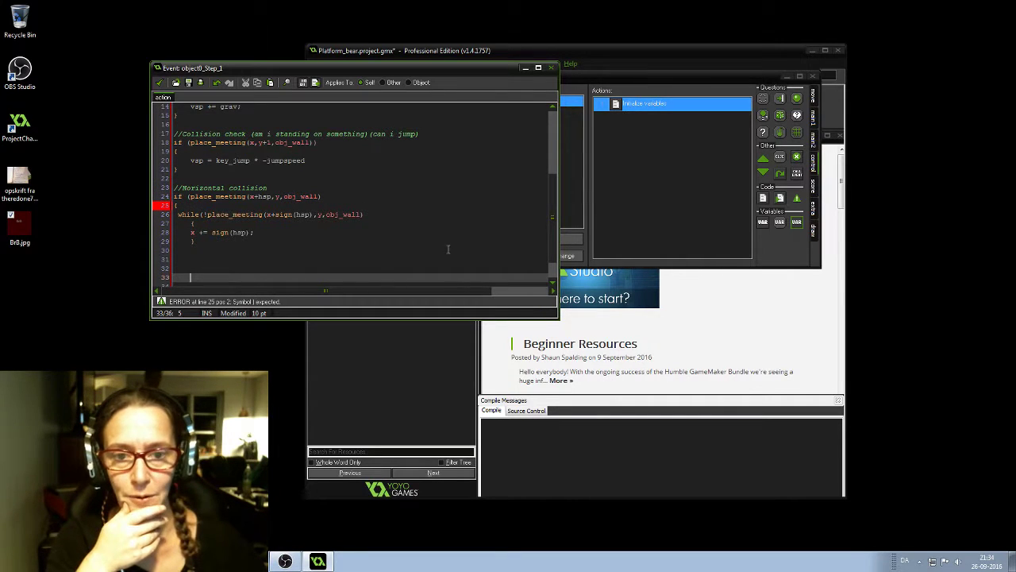
Delete the blank lines between the while loop's closing brace and the if block's closing brace
scroll(551, 228, down, 1)
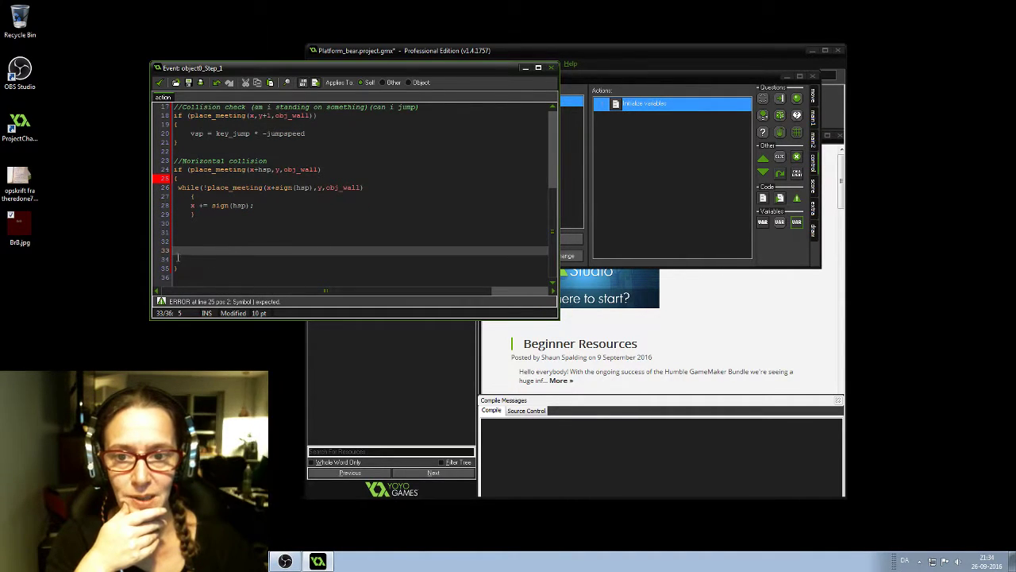
click(178, 257)
key(BackSpace)
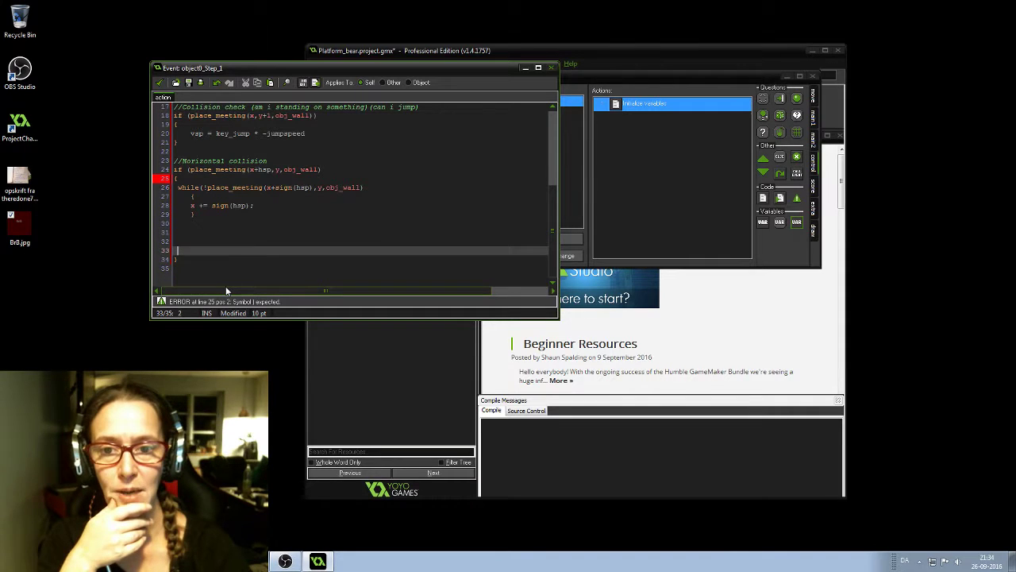
key(BackSpace)
key(BackSpace)
key(BackSpace)
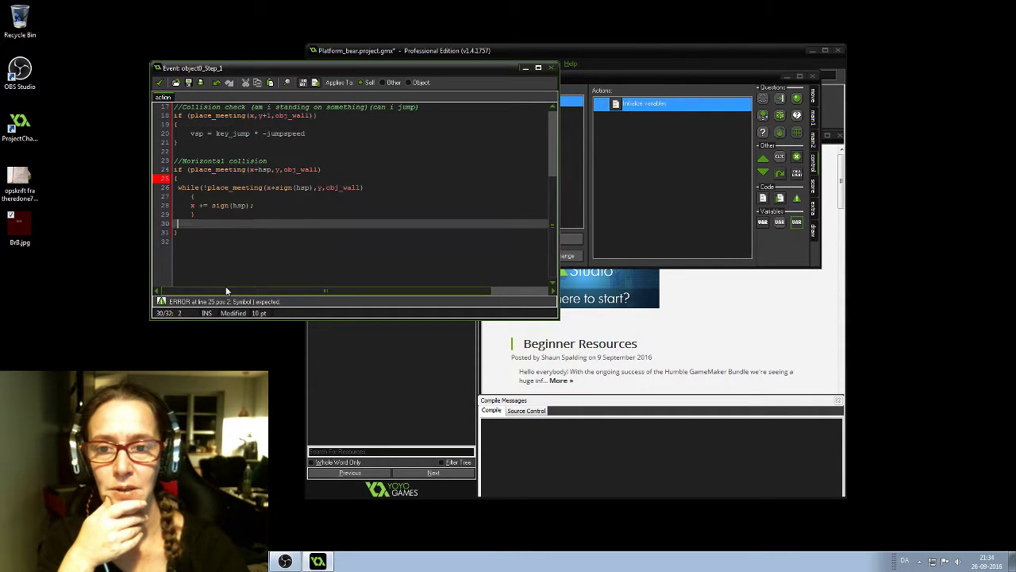
key(BackSpace)
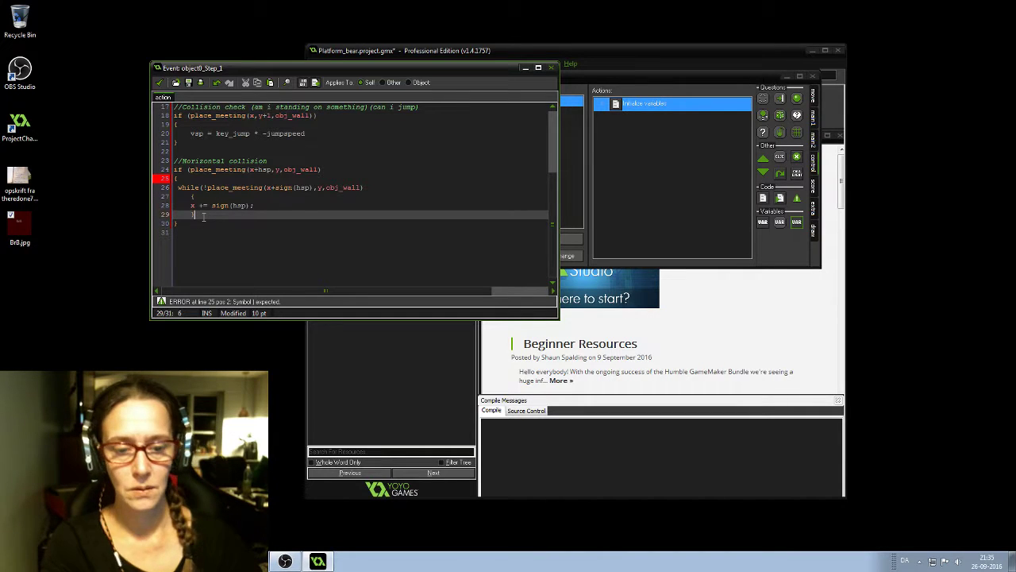
Add hsp = 0; on a new line after the while loop's closing brace and go to the line below the if block
key(Return)
text(h)
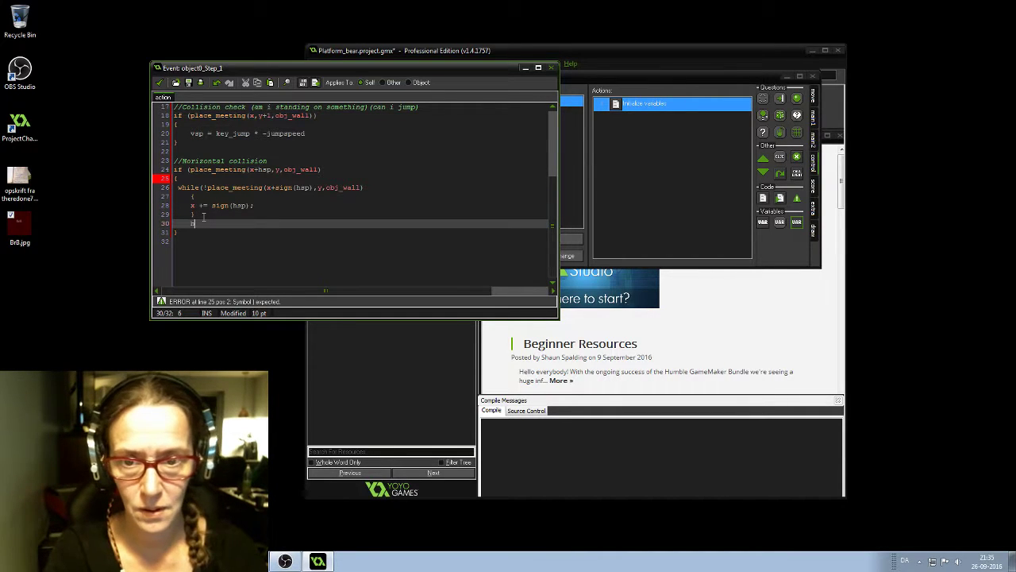
text(sp)
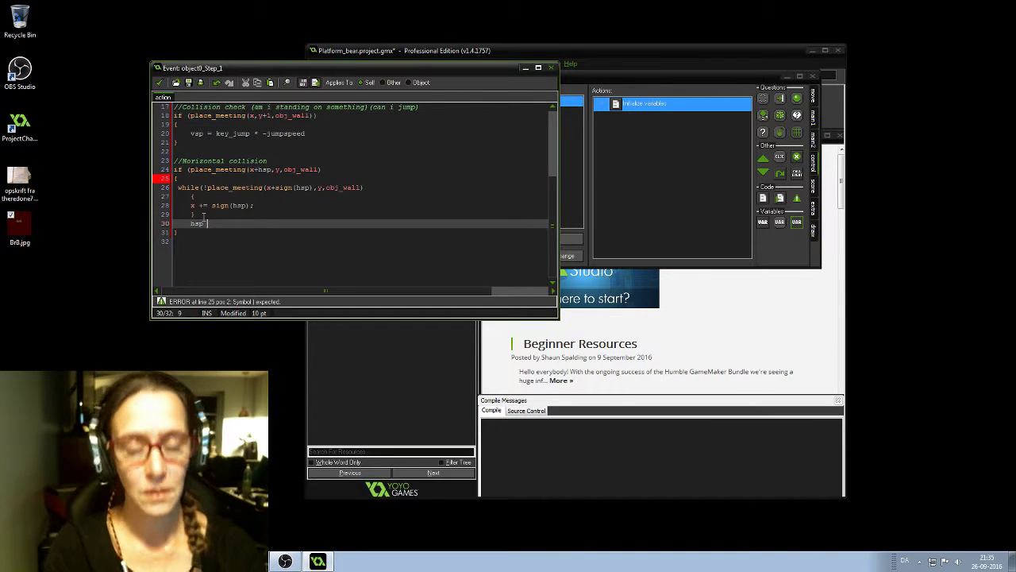
text( =)
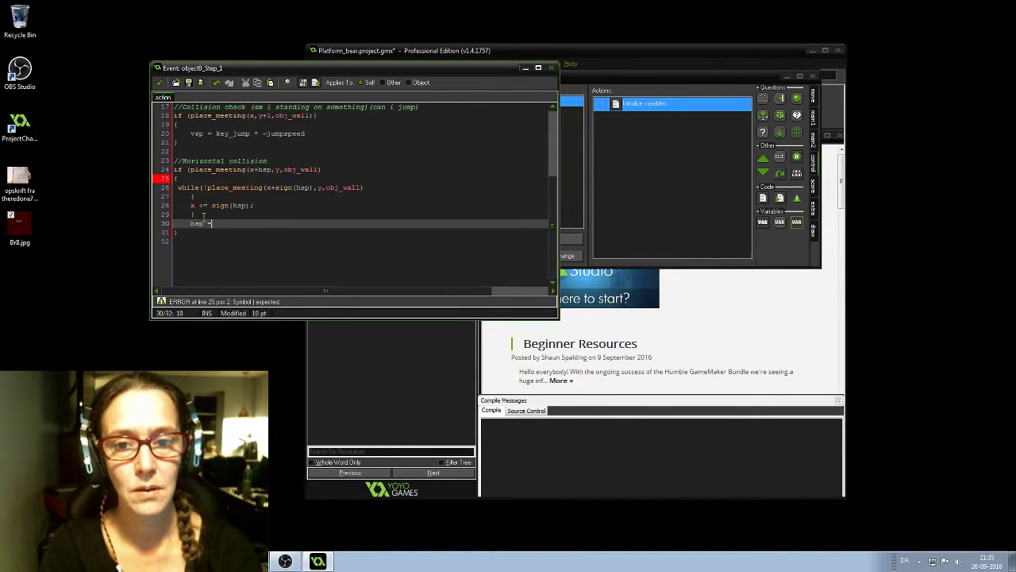
text( 0)
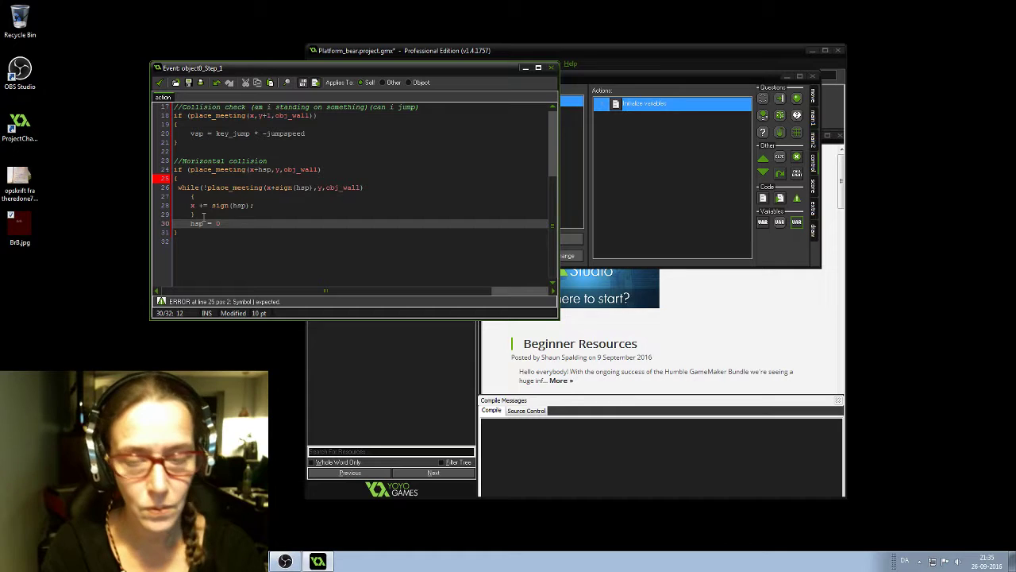
text(;)
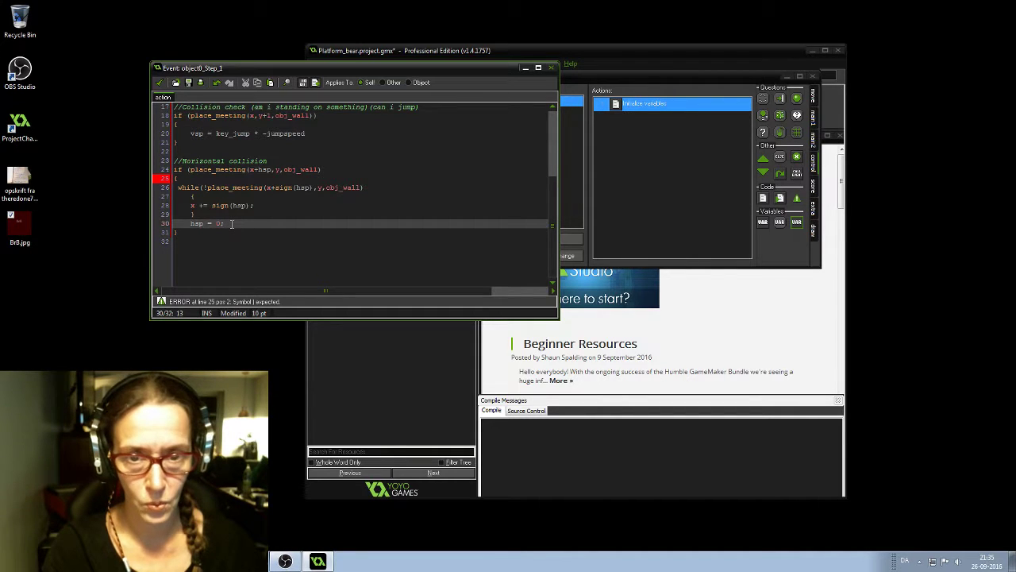
click(181, 243)
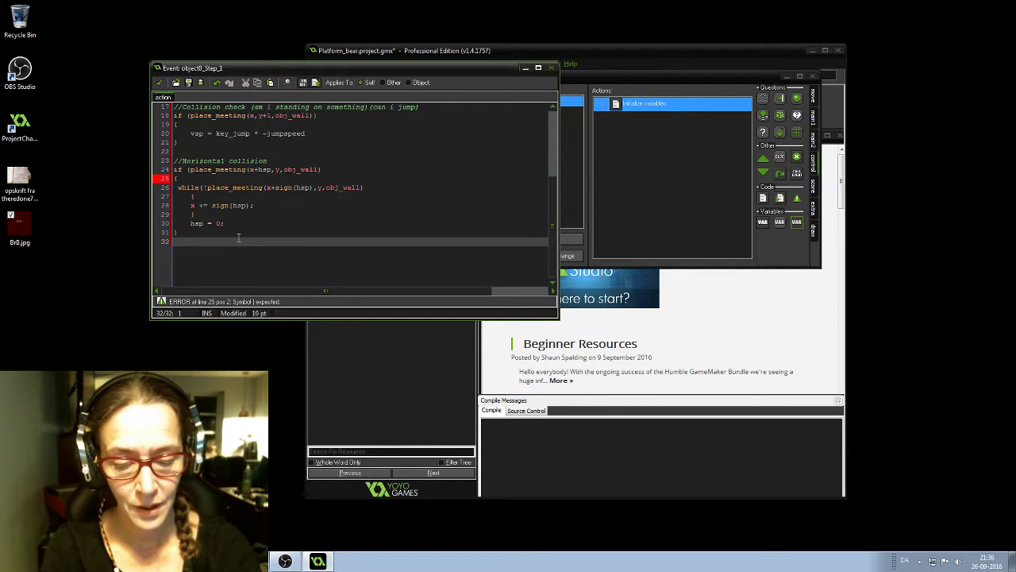
text(hsp +=)
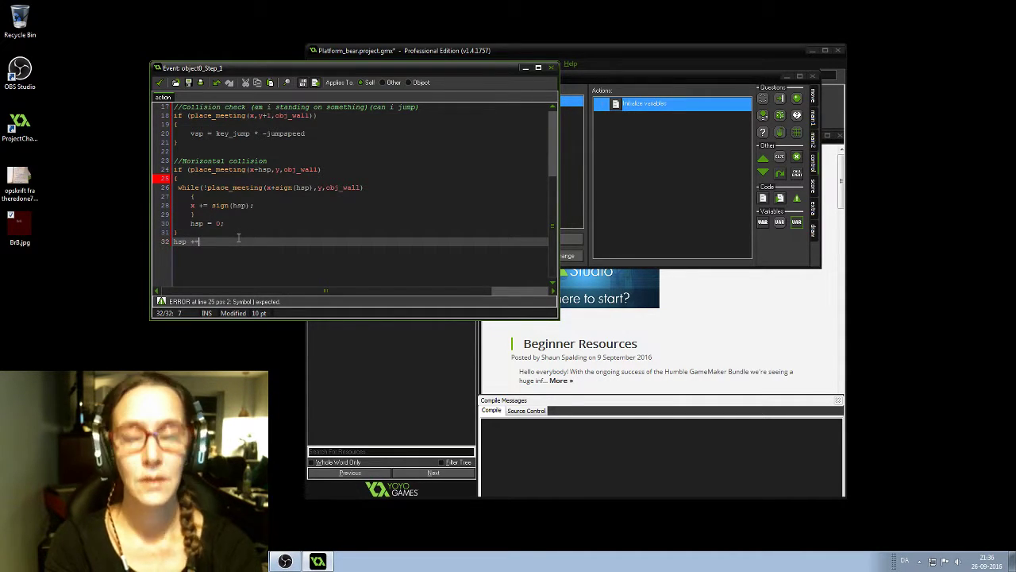
key(BackSpace)
key(BackSpace)
key(BackSpace)
key(BackSpace)
key(BackSpace)
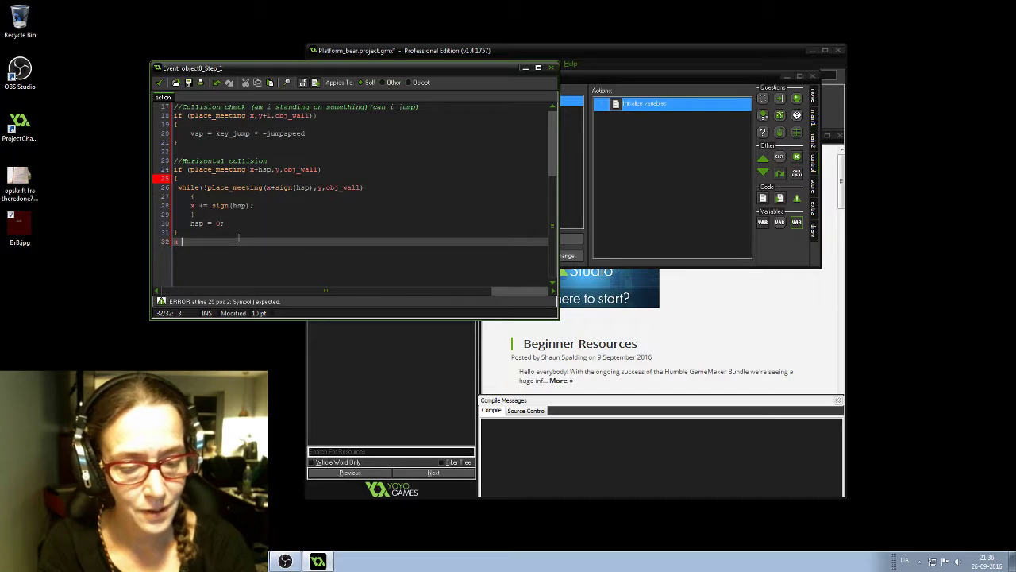
Write the statement x += hsp; on the line below the if block's closing brace
text(x += )
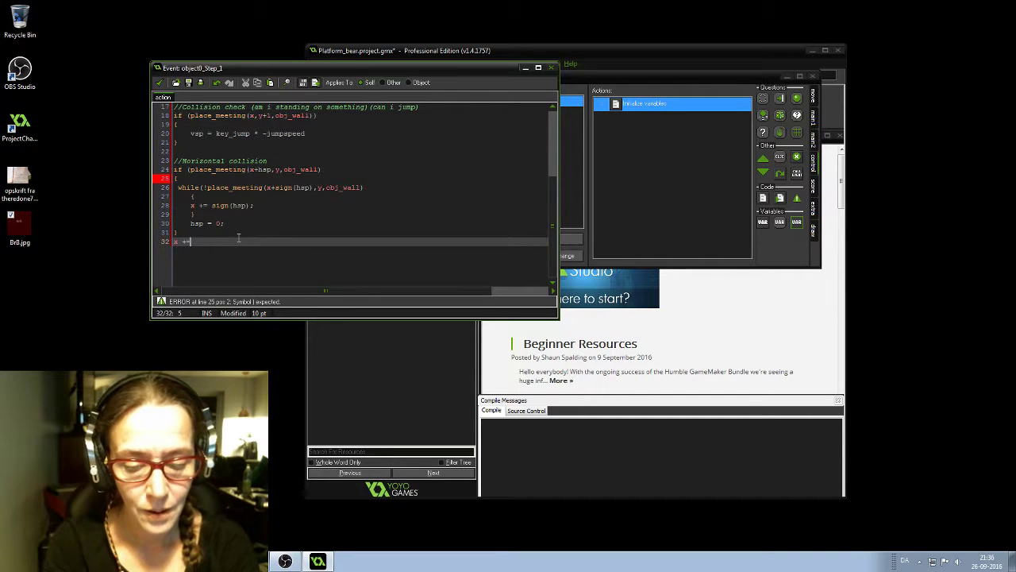
text(hs)
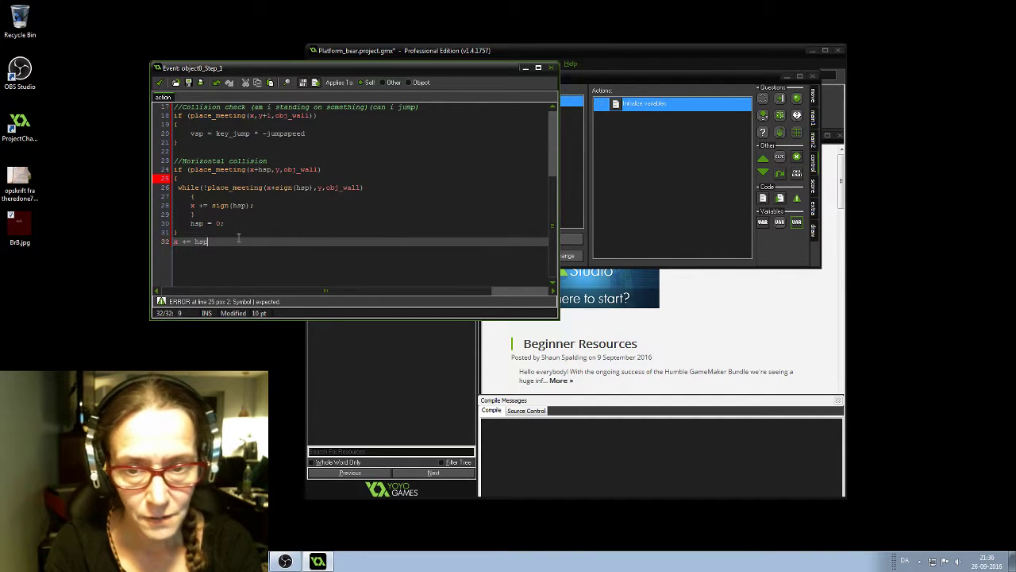
text(p)
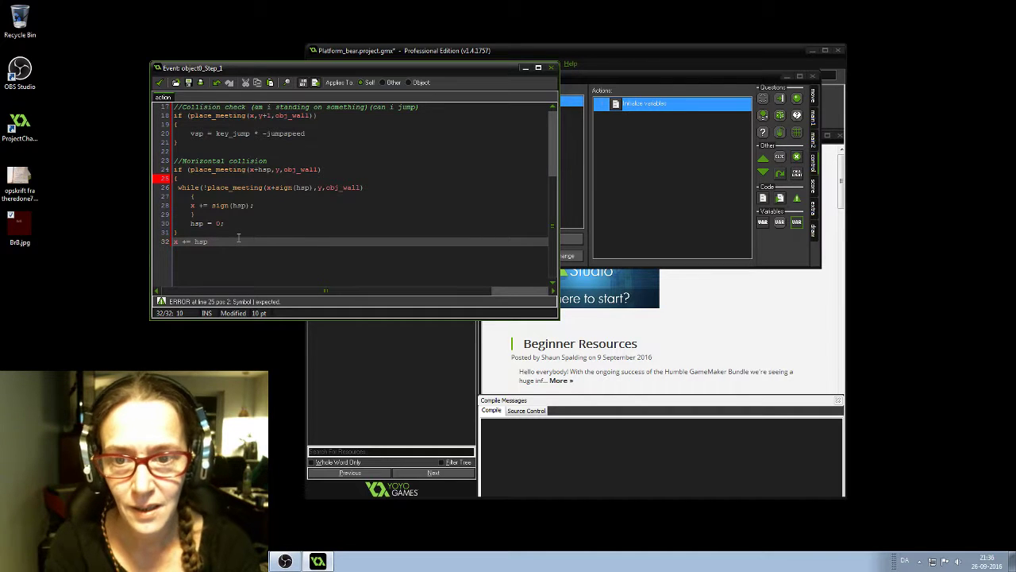
key(BackSpace)
text(;)
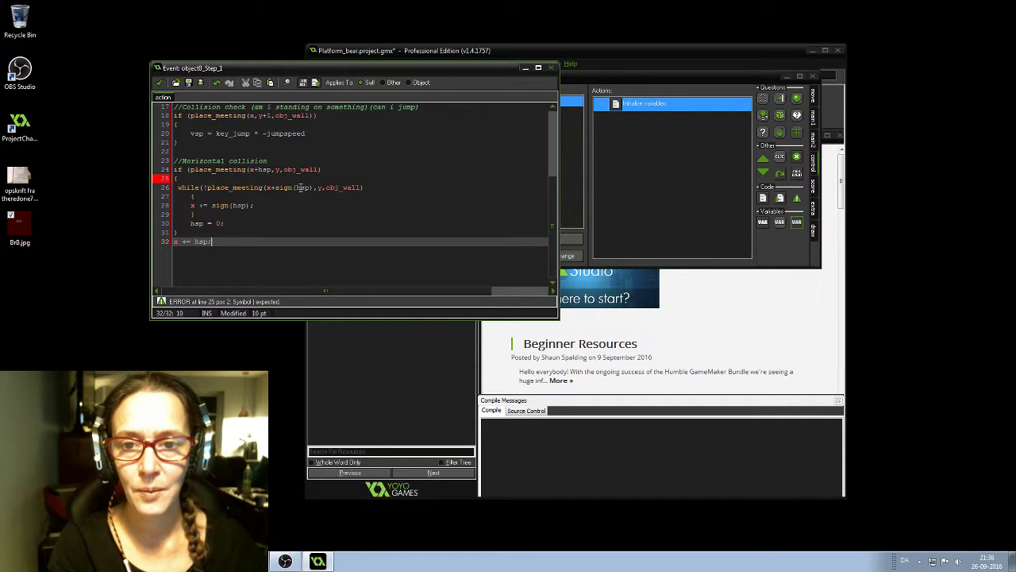
Append (am i running into a wall) to the horizontal collision comment
click(277, 160)
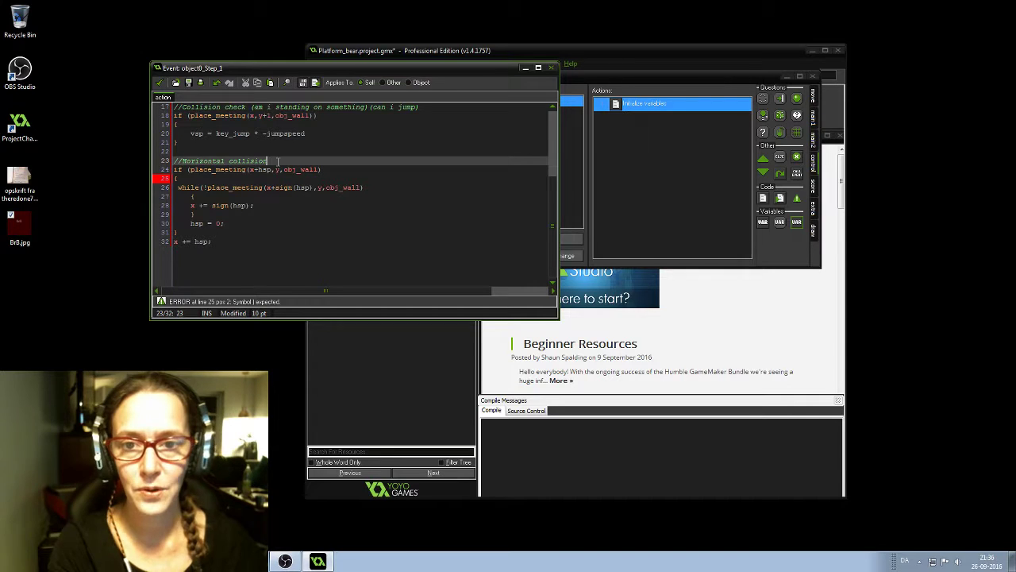
text(()
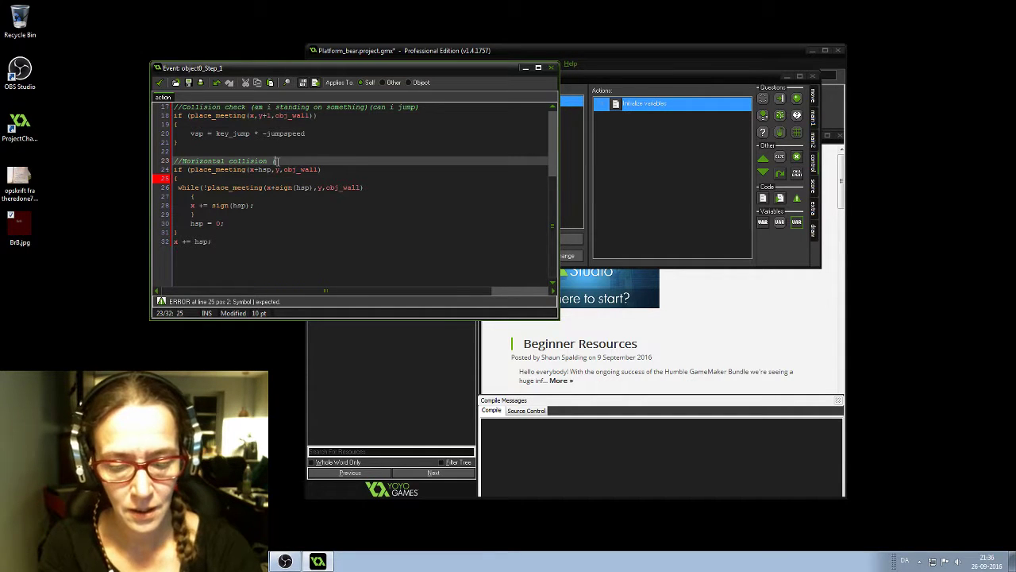
text(si)
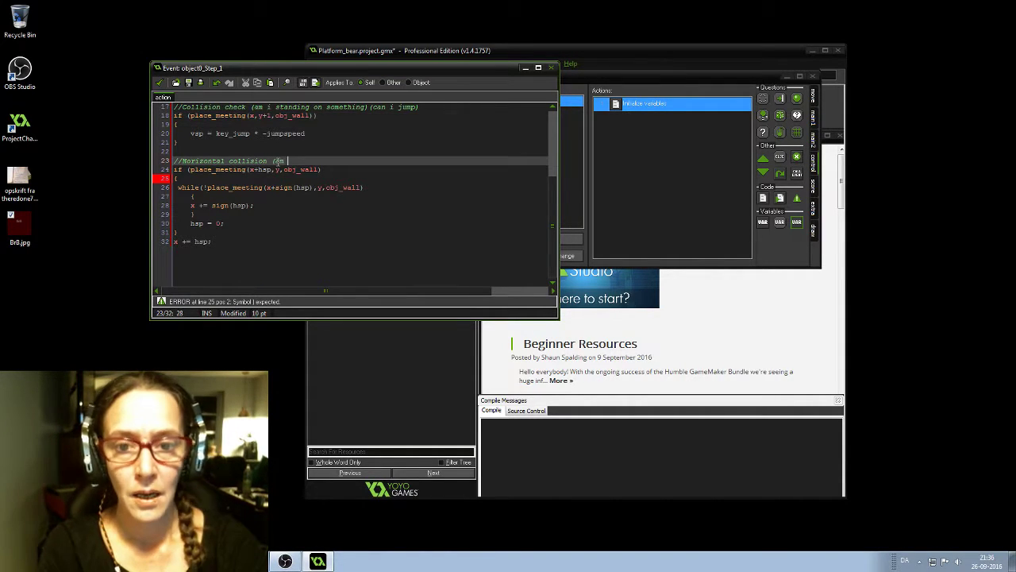
text( i run)
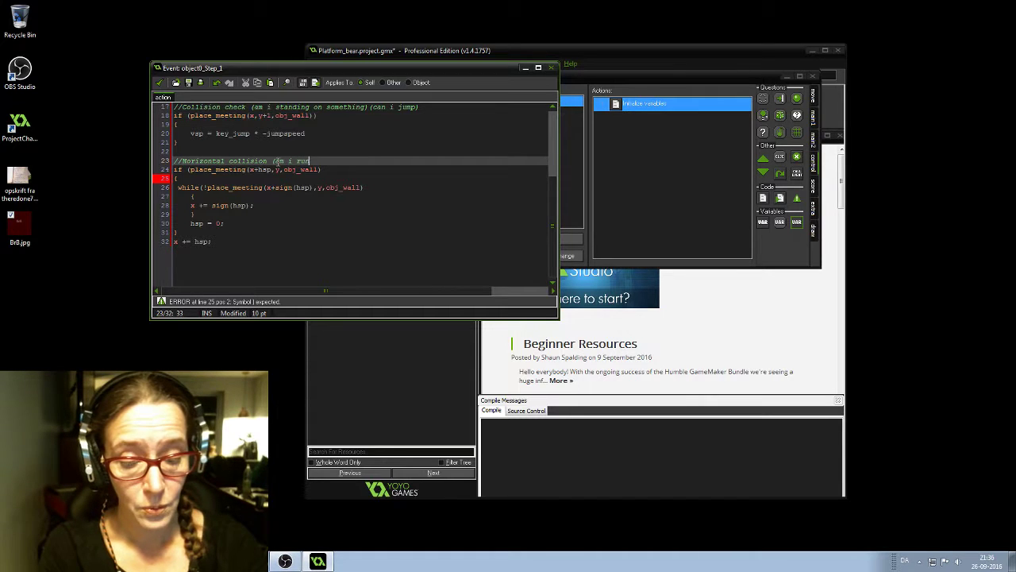
text(ning into a s)
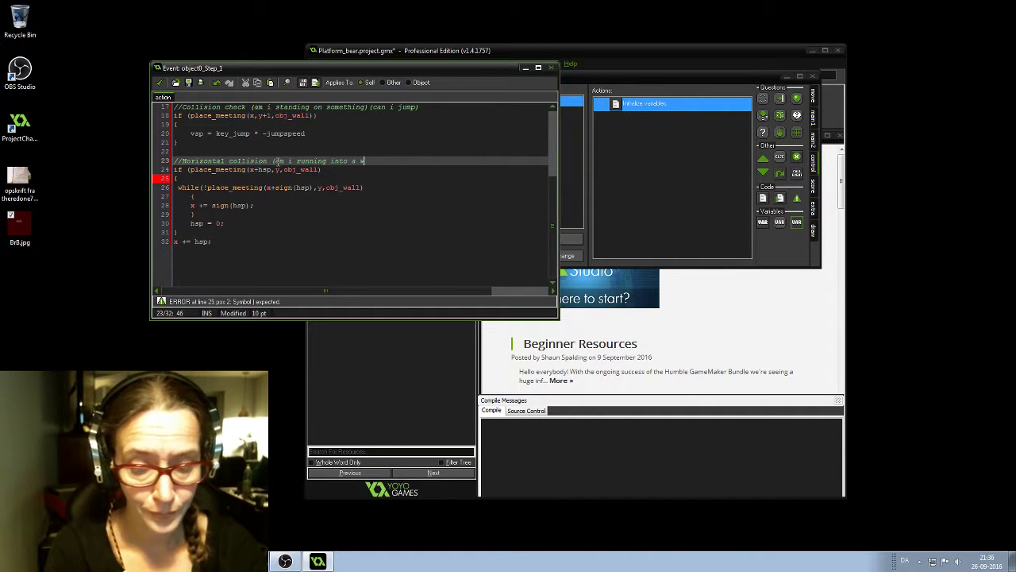
key(BackSpace)
text(wall)
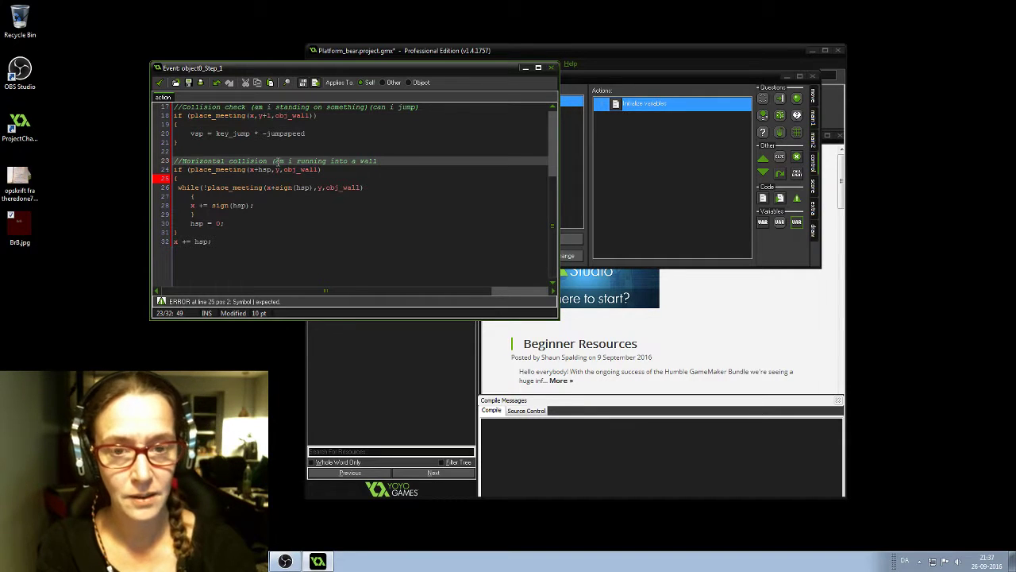
text())
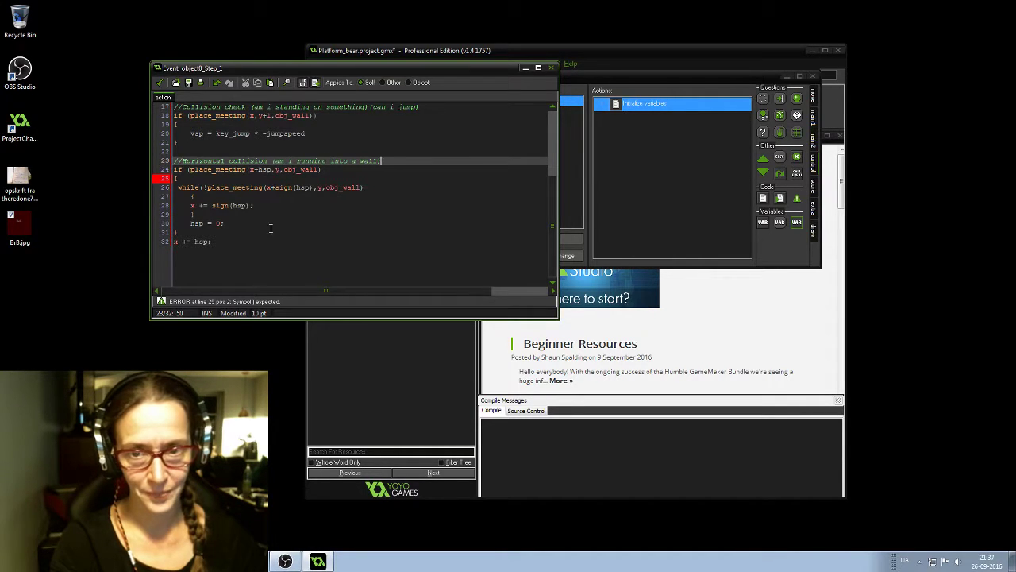
Add two blank lines below the x += hsp; statement
click(232, 240)
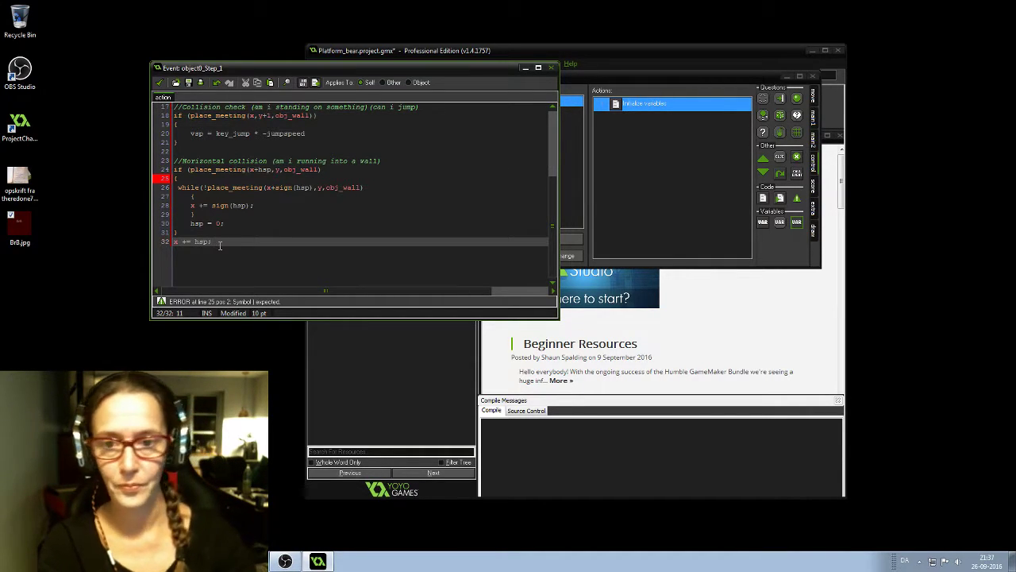
key(Return)
key(Return)
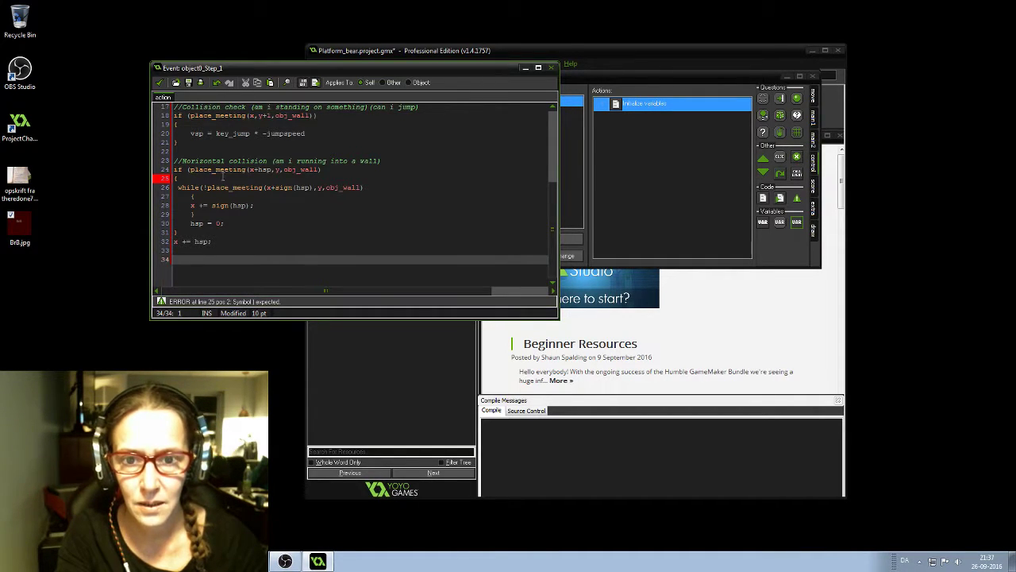
Add the missing closing parentheses to the horizontal collision's if and while conditions, and accept the code and the player object's properties
click(324, 170)
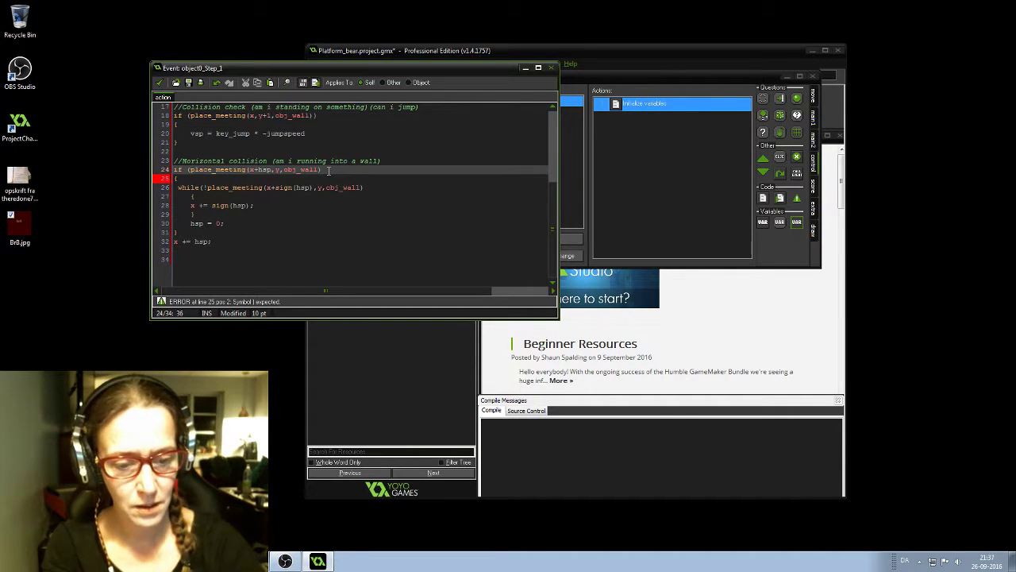
text())
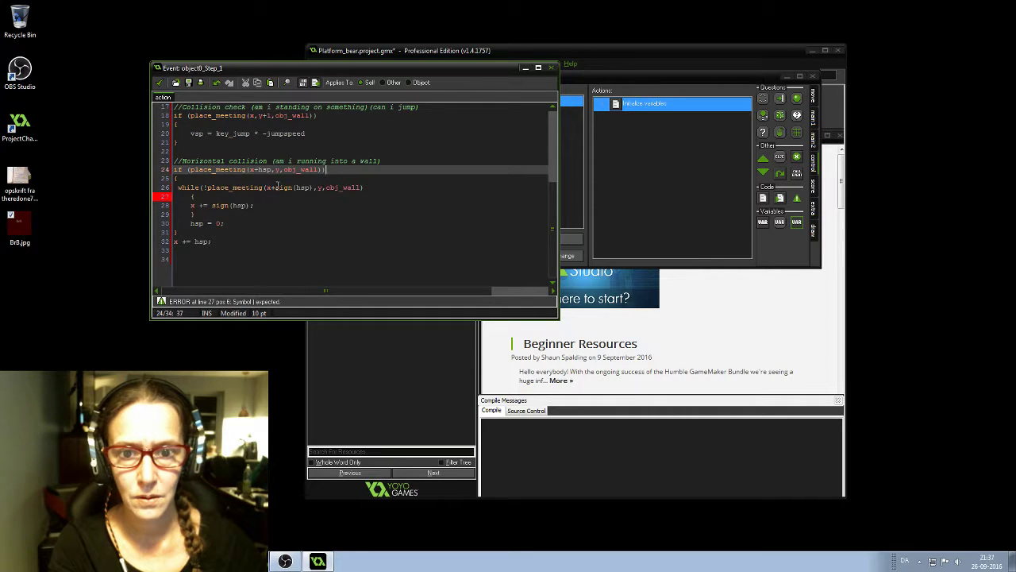
click(312, 188)
text())
click(366, 188)
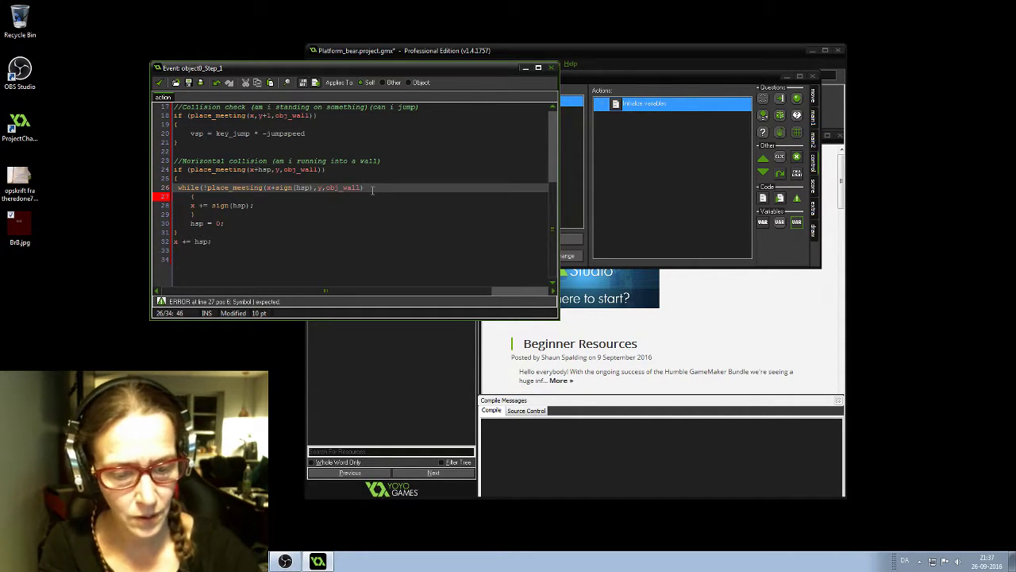
text())
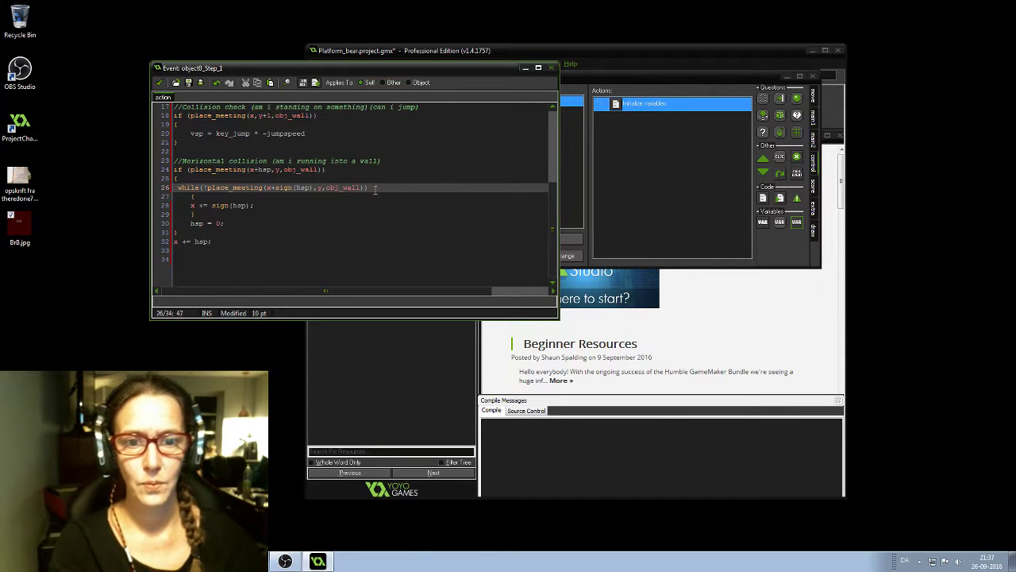
click(159, 83)
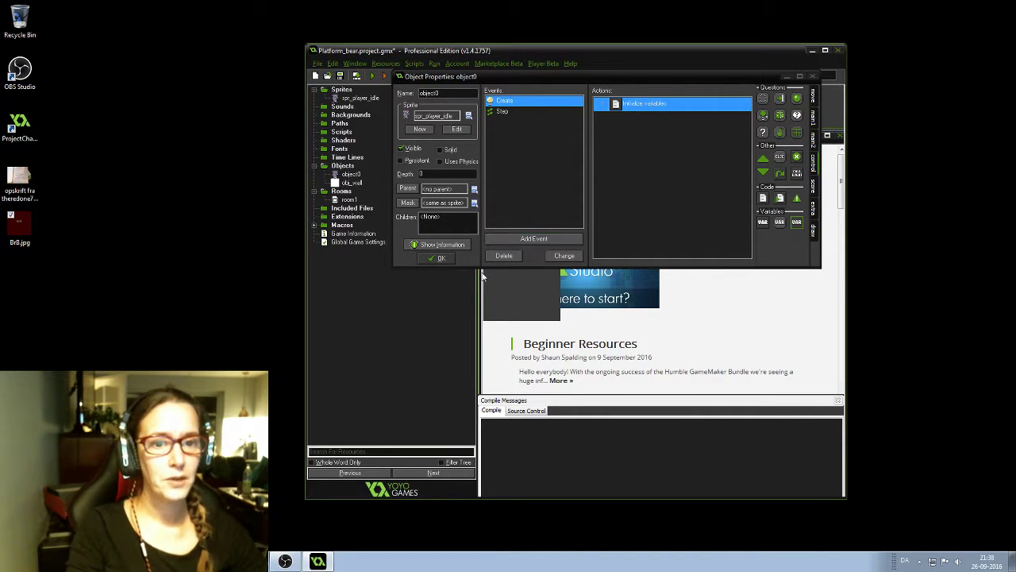
click(442, 258)
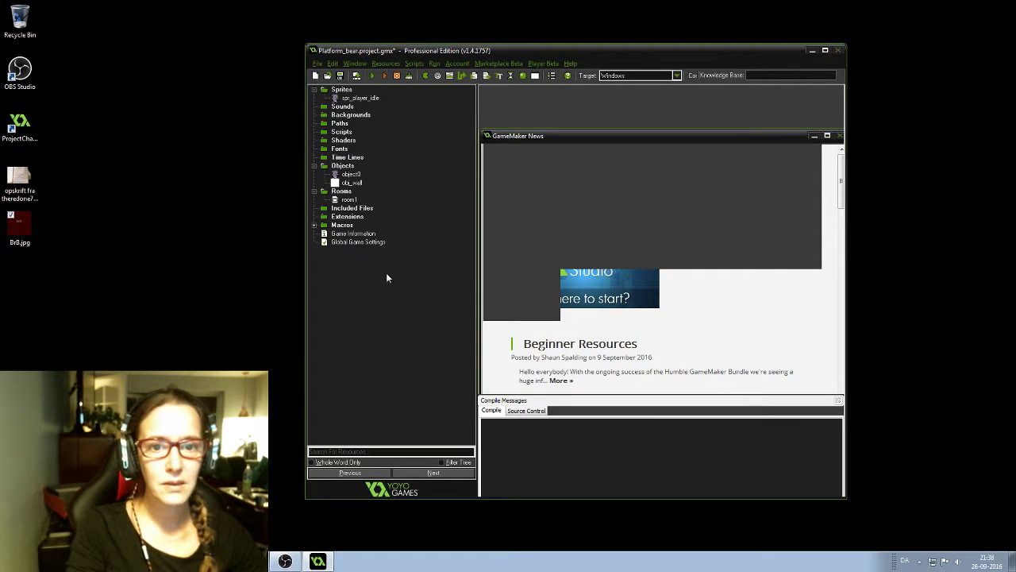
Open room1, examine its whole grid and its object placement settings, and close the room
double_click(347, 200)
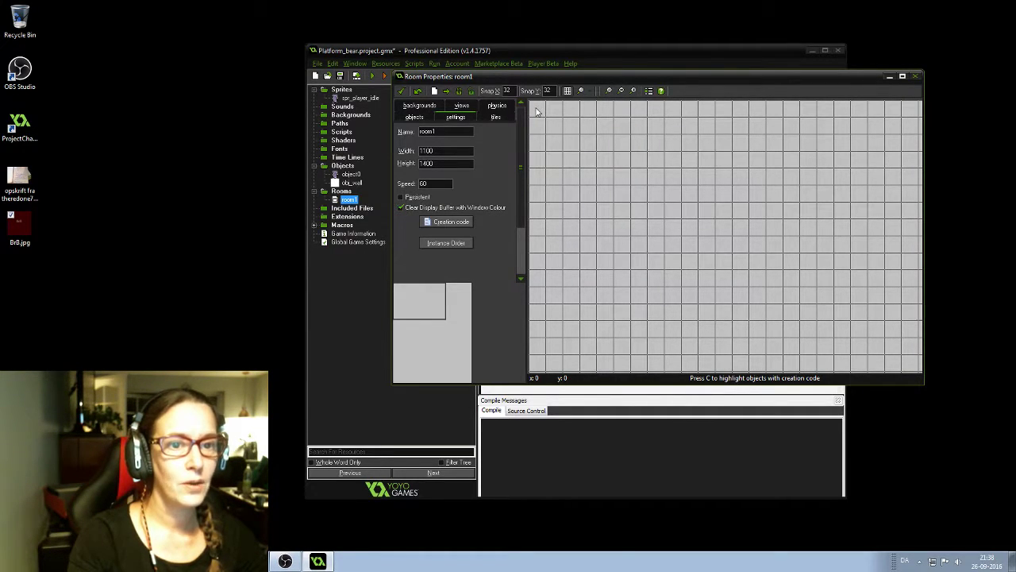
ctrl+scroll(536, 111, down, 4)
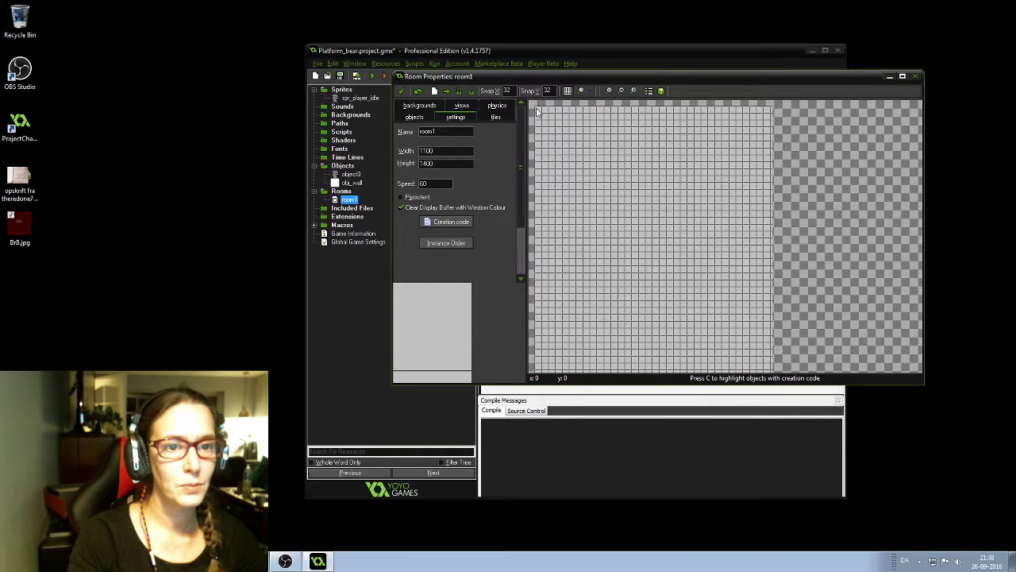
ctrl+scroll(536, 111, down, 1)
ctrl+scroll(536, 112, up, 4)
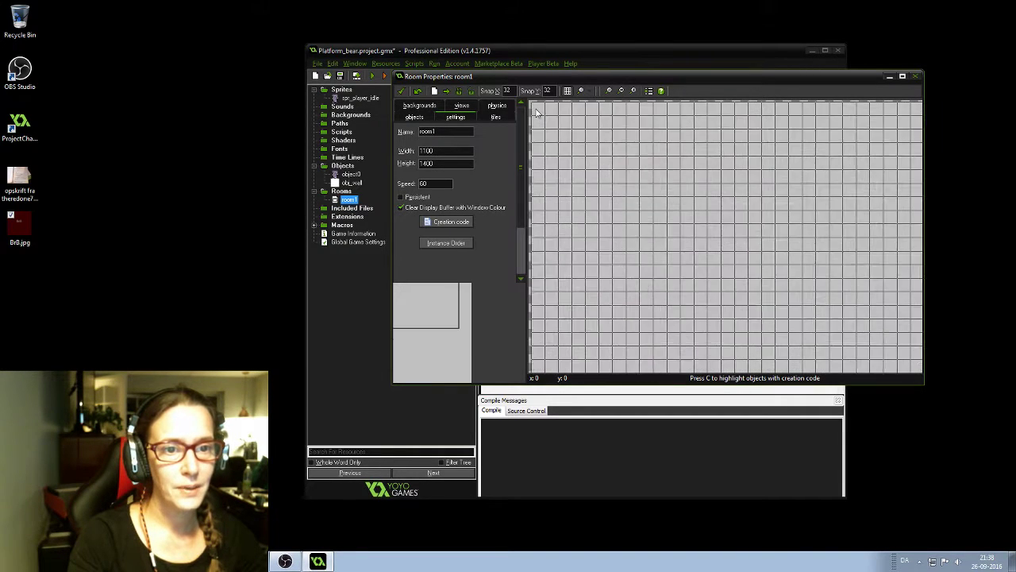
ctrl+scroll(921, 342, down, 3)
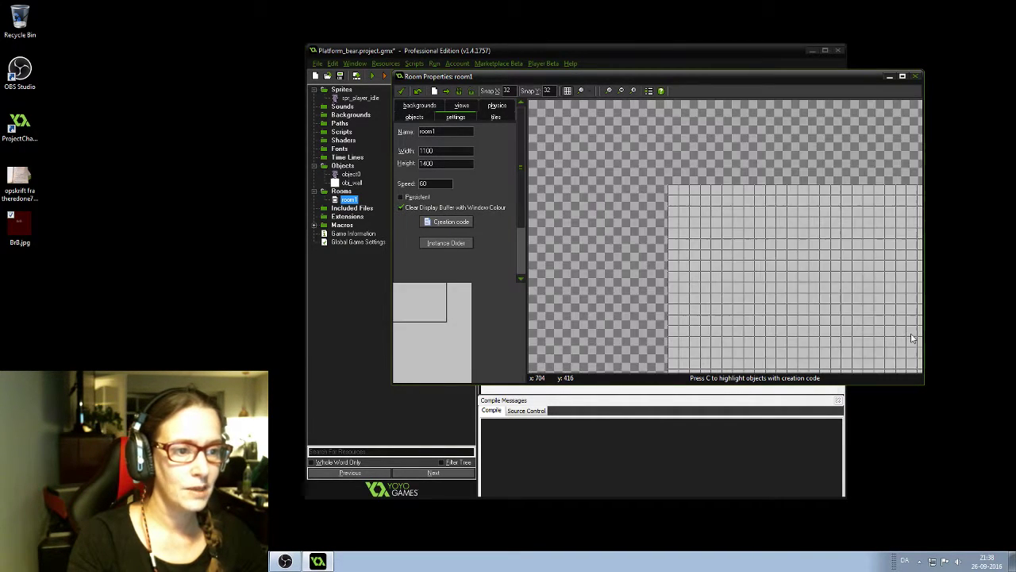
ctrl+scroll(912, 339, up, 2)
ctrl+scroll(912, 338, up, 1)
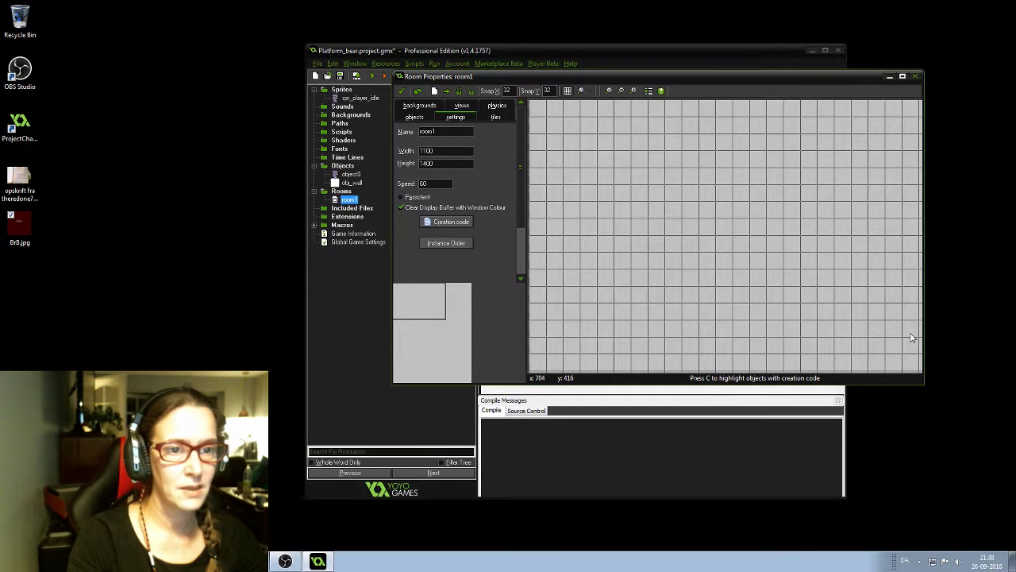
ctrl+scroll(536, 114, up, 1)
ctrl+scroll(536, 114, down, 3)
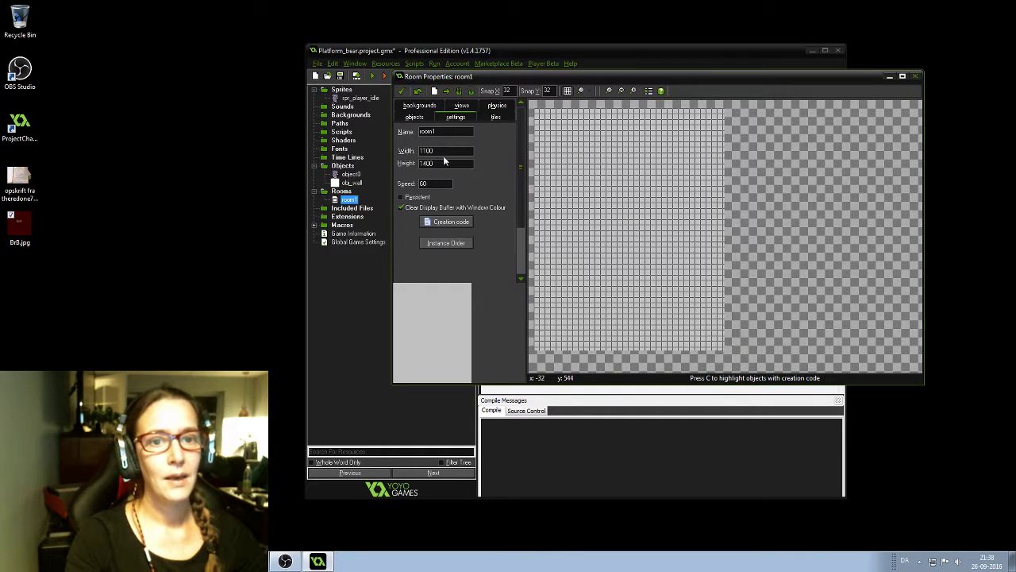
click(413, 116)
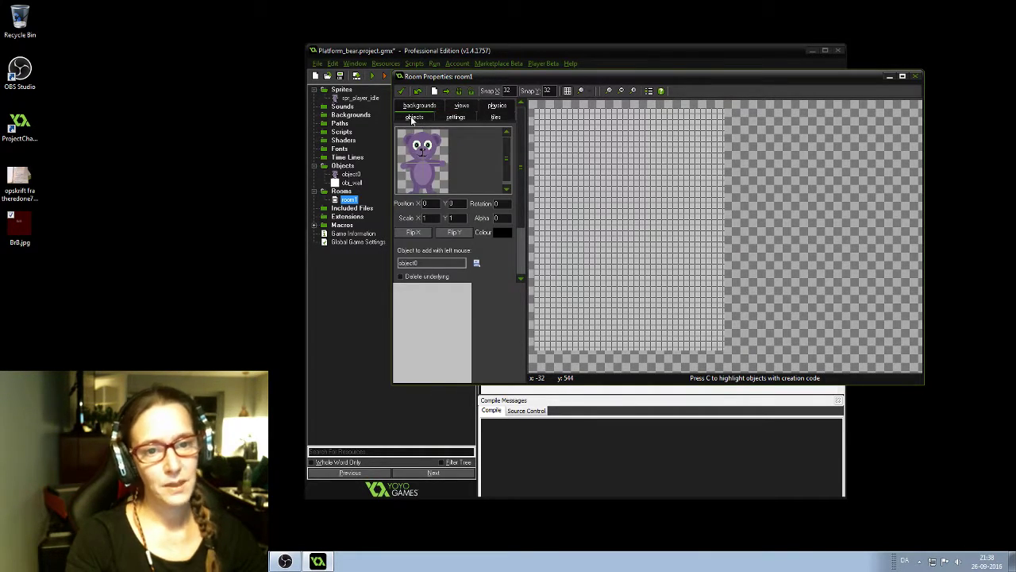
click(350, 184)
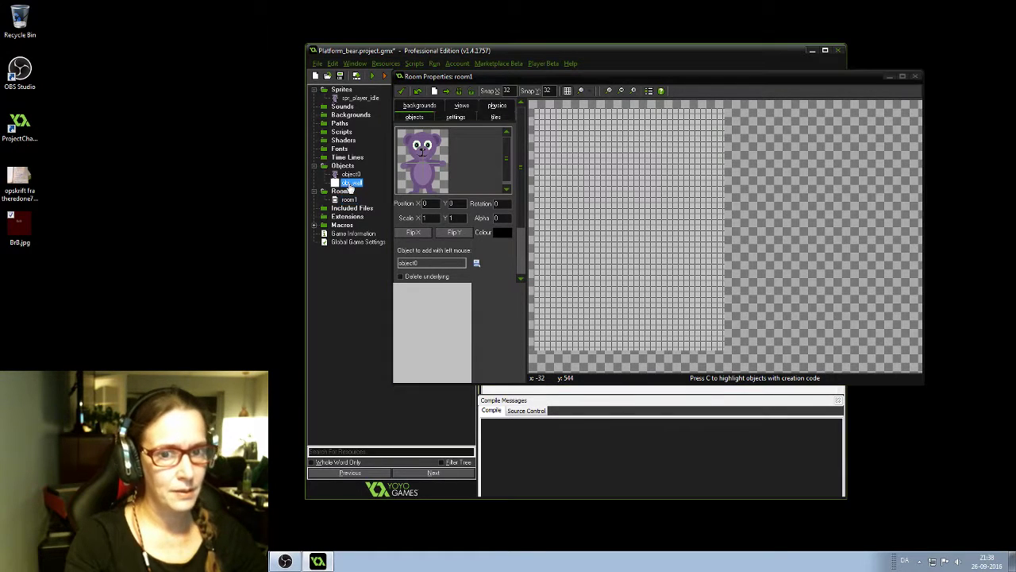
click(402, 91)
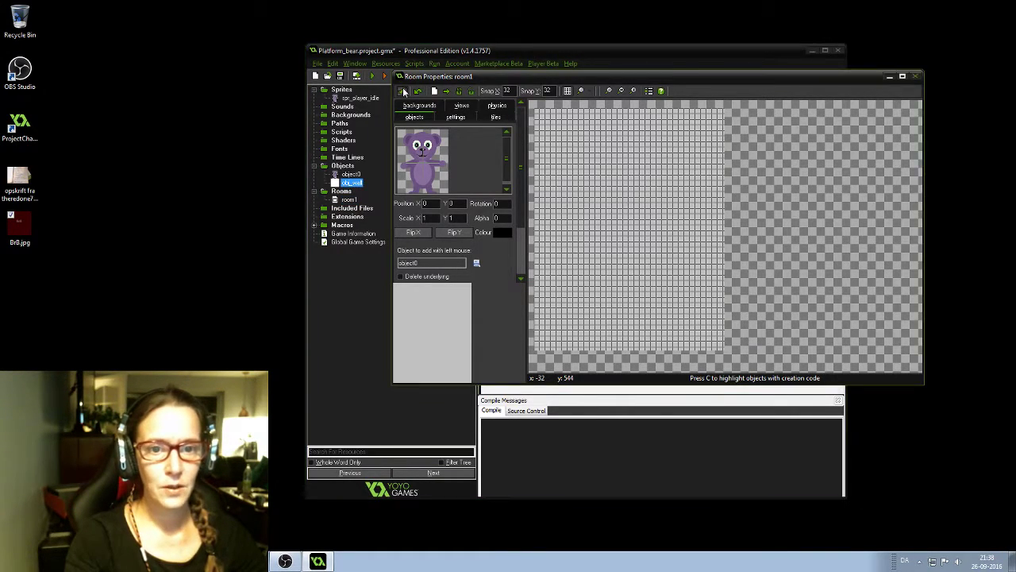
Create a new sprite for obj_wall and name it spr_wall
double_click(349, 182)
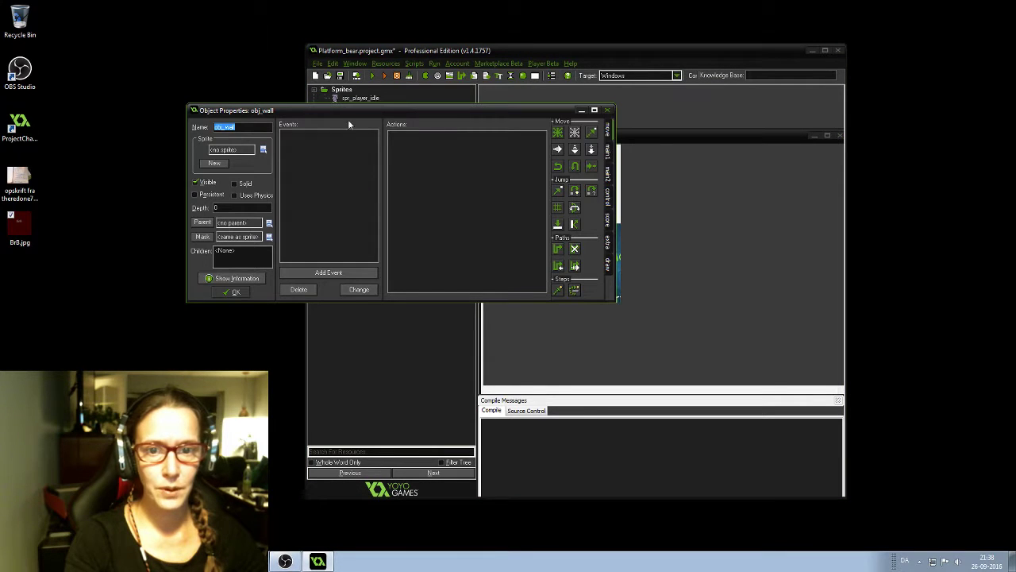
click(222, 167)
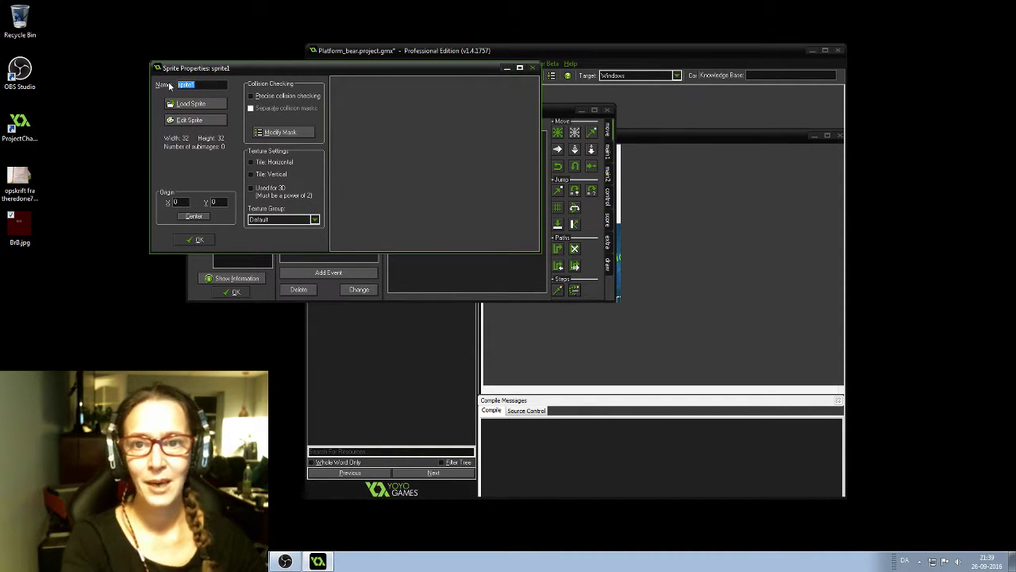
text(sp)
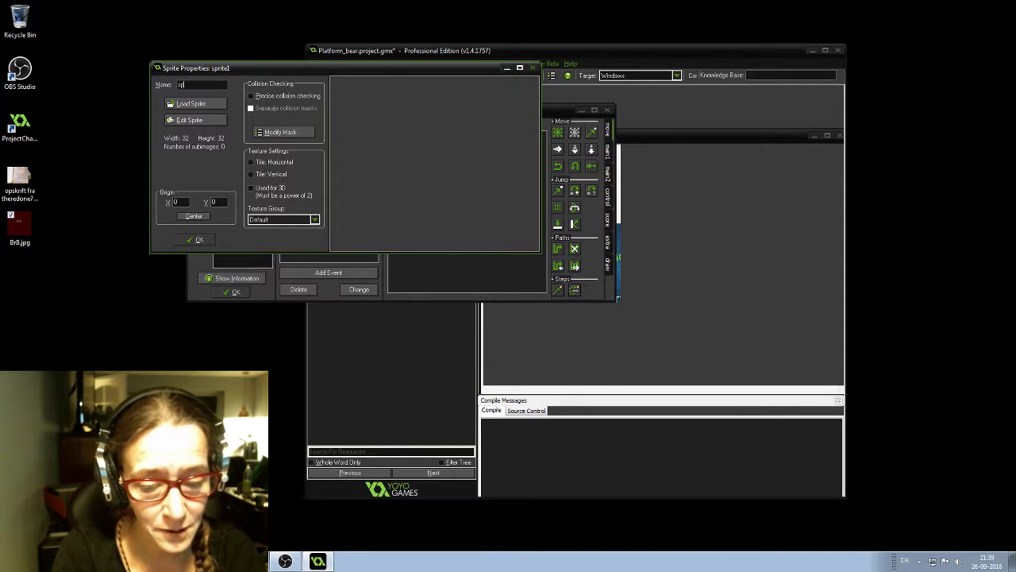
text(r_)
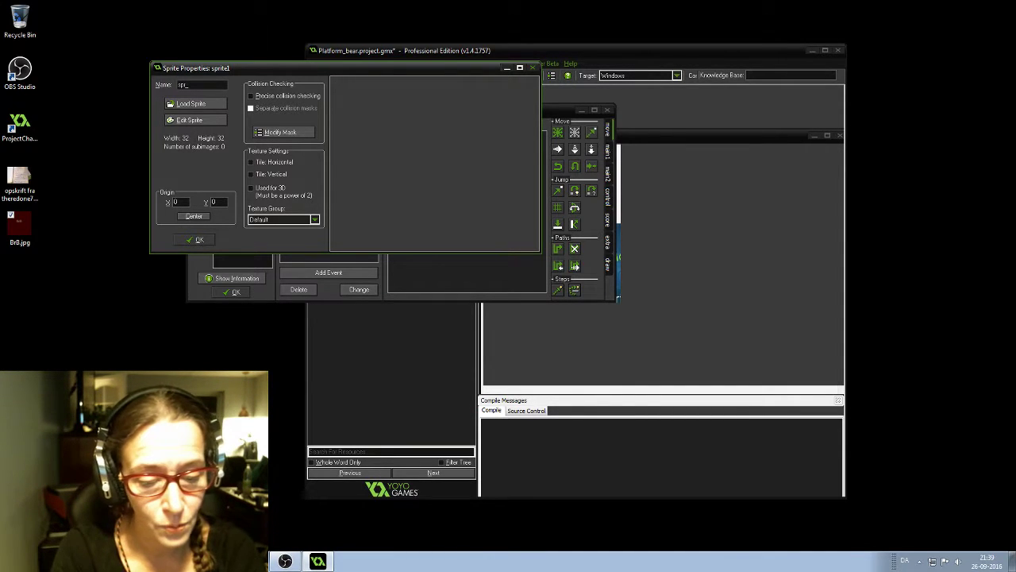
text(wall)
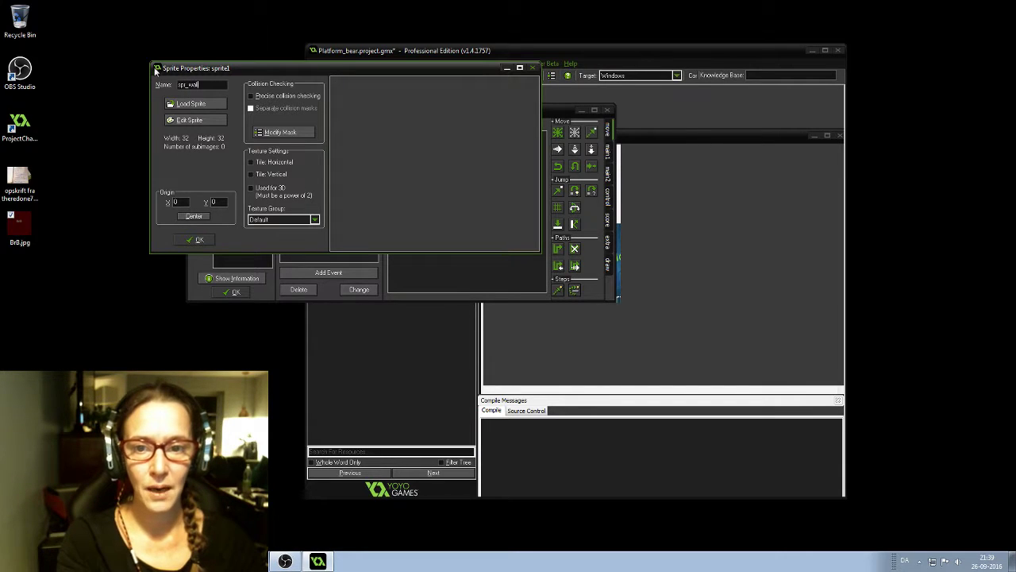
Create a new blank image 16 pixels wide and 16 pixels high for the spr_wall sprite
click(208, 122)
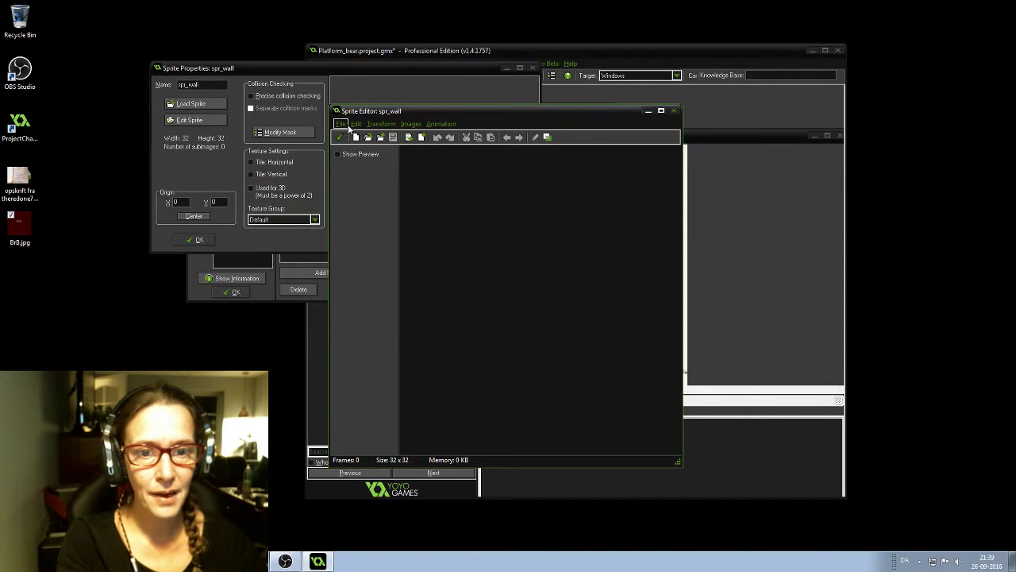
click(355, 124)
click(353, 137)
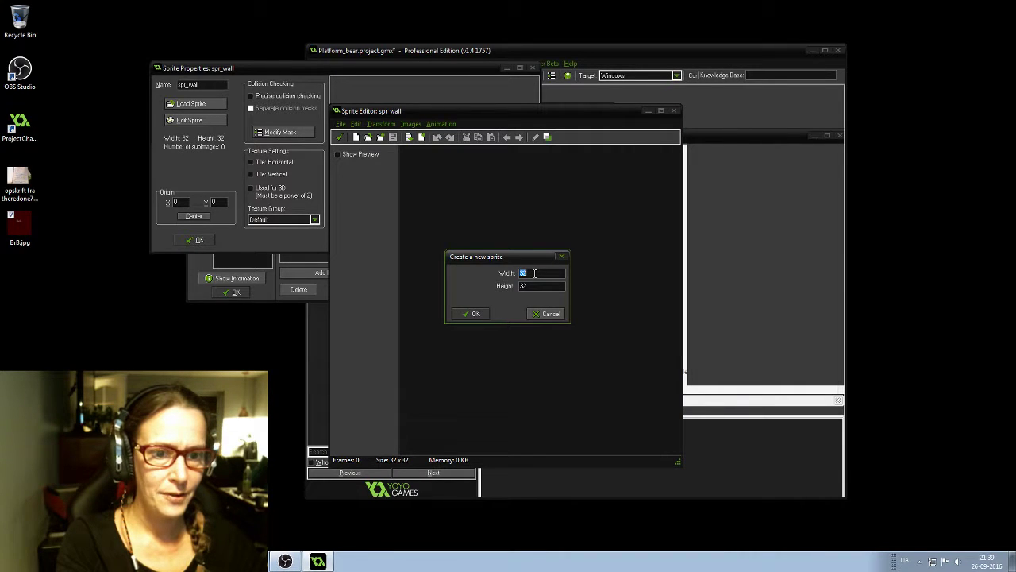
text(16)
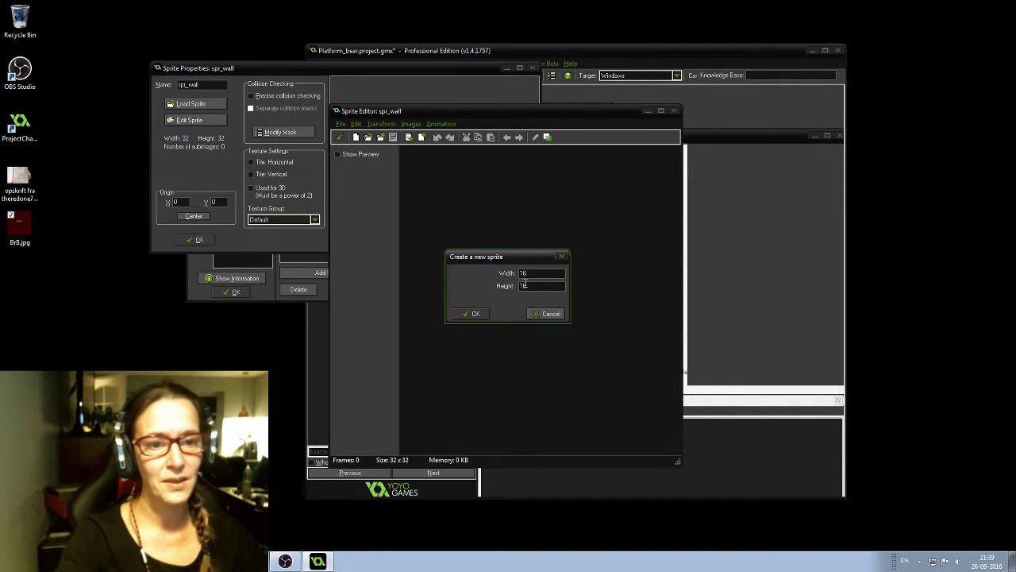
click(473, 314)
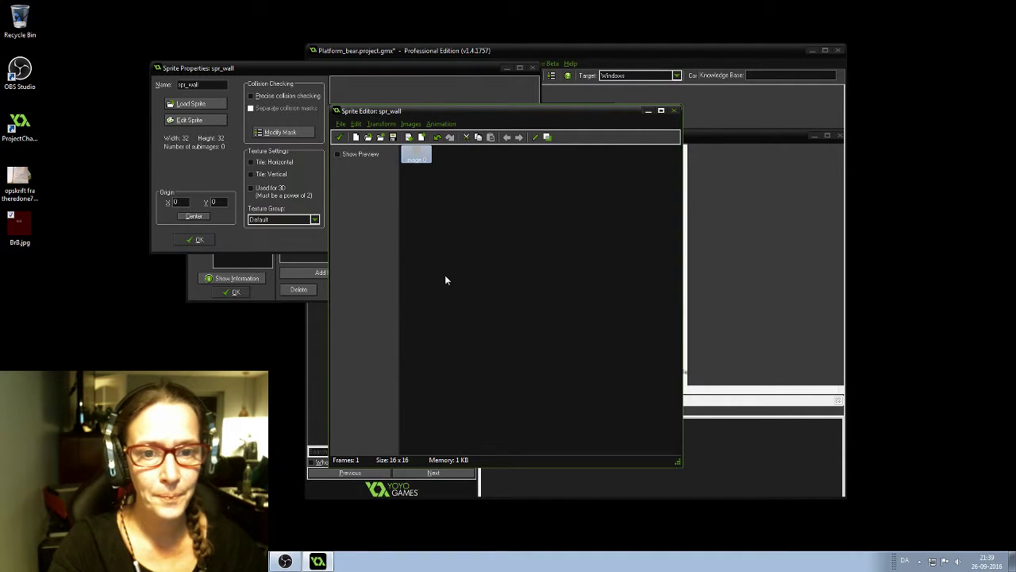
Fill the blank 16x16 spr_wall image with solid dark blue, and accept both the image and the sprite edits
click(356, 124)
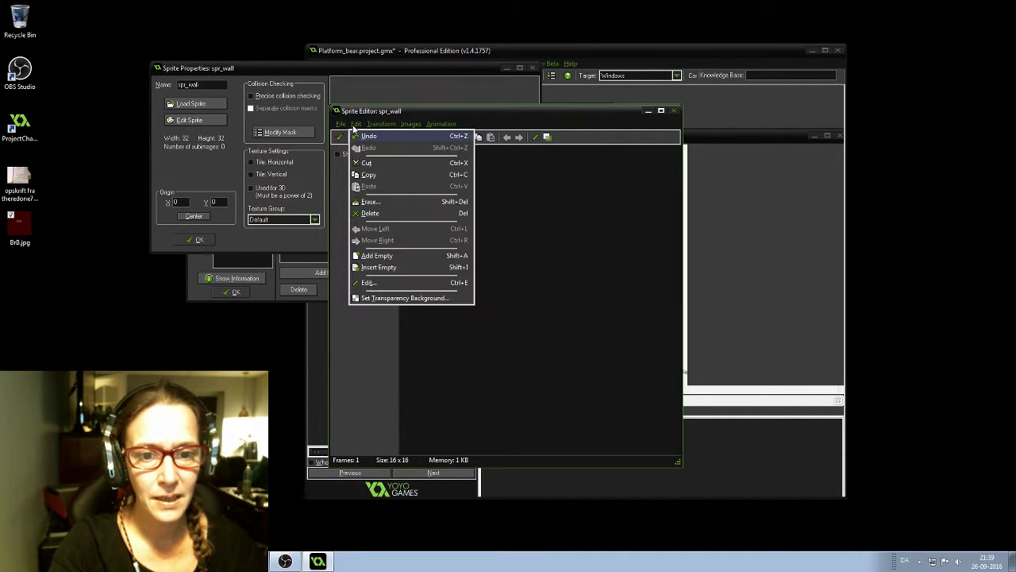
click(370, 284)
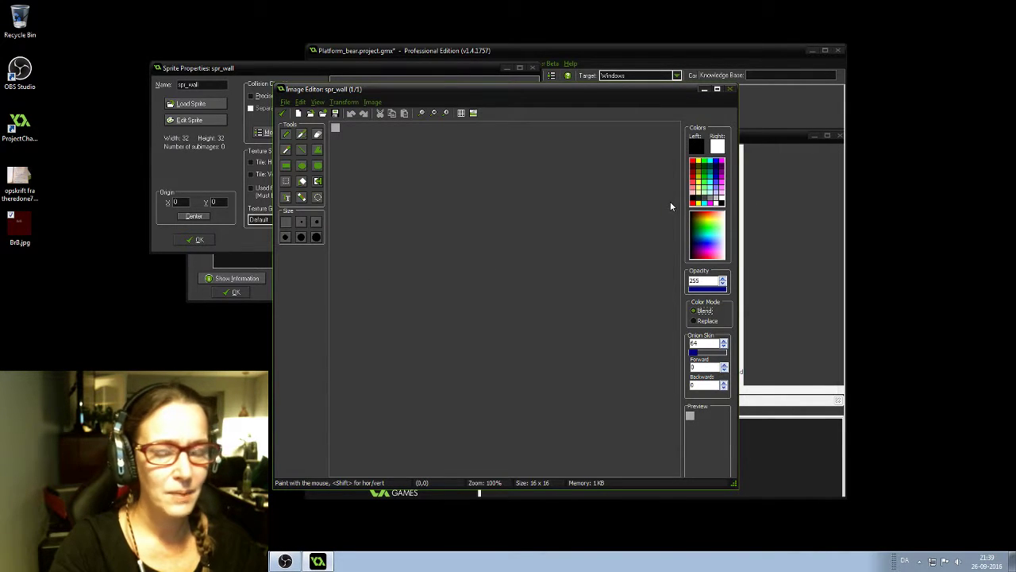
click(720, 170)
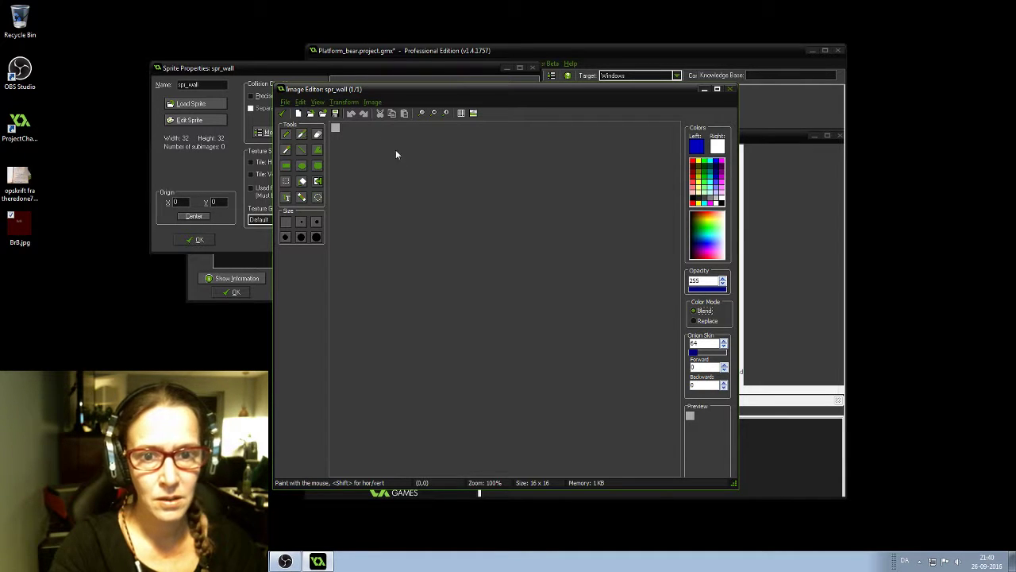
scroll(335, 124, up, 3)
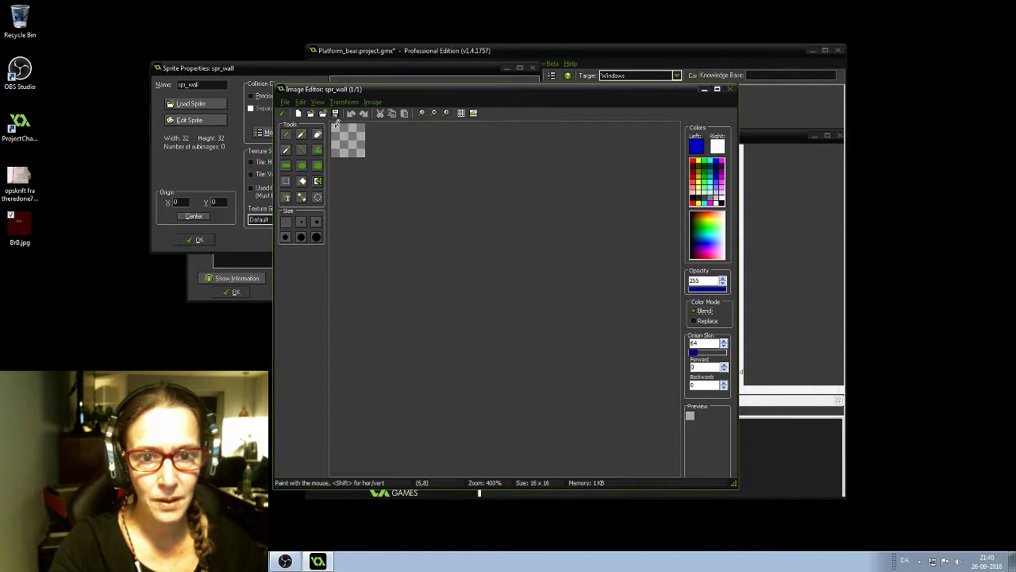
click(302, 182)
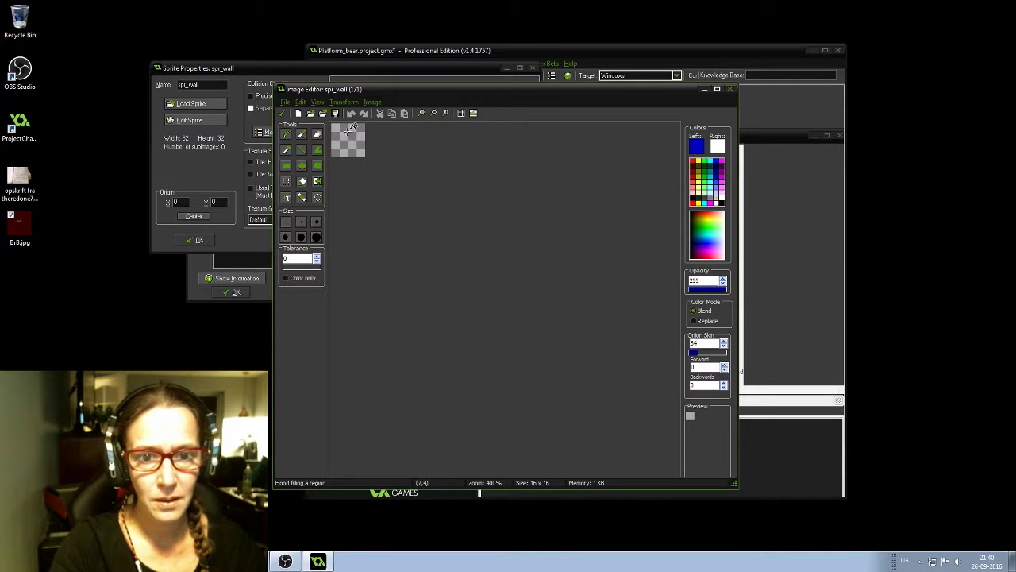
click(349, 136)
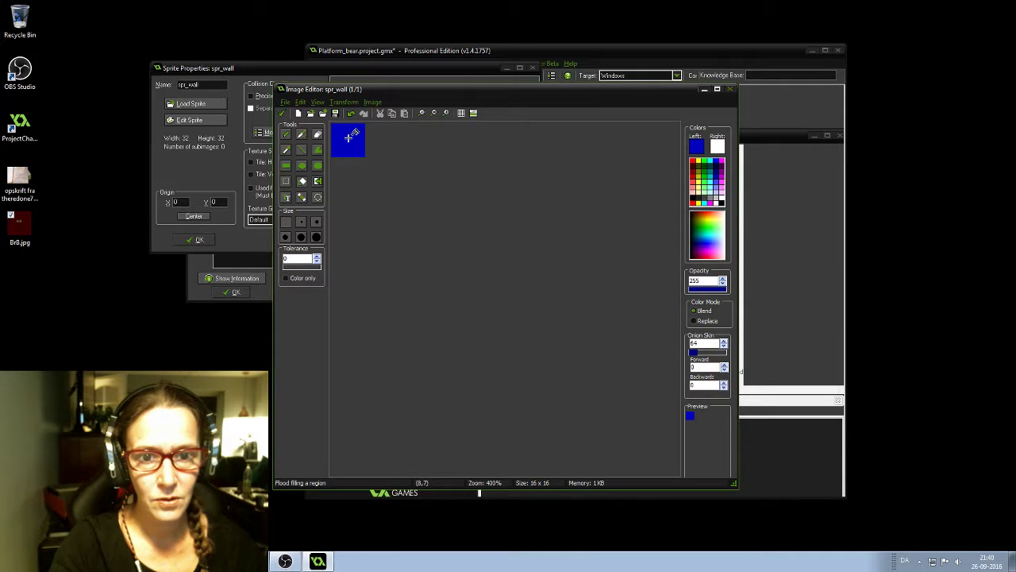
click(284, 114)
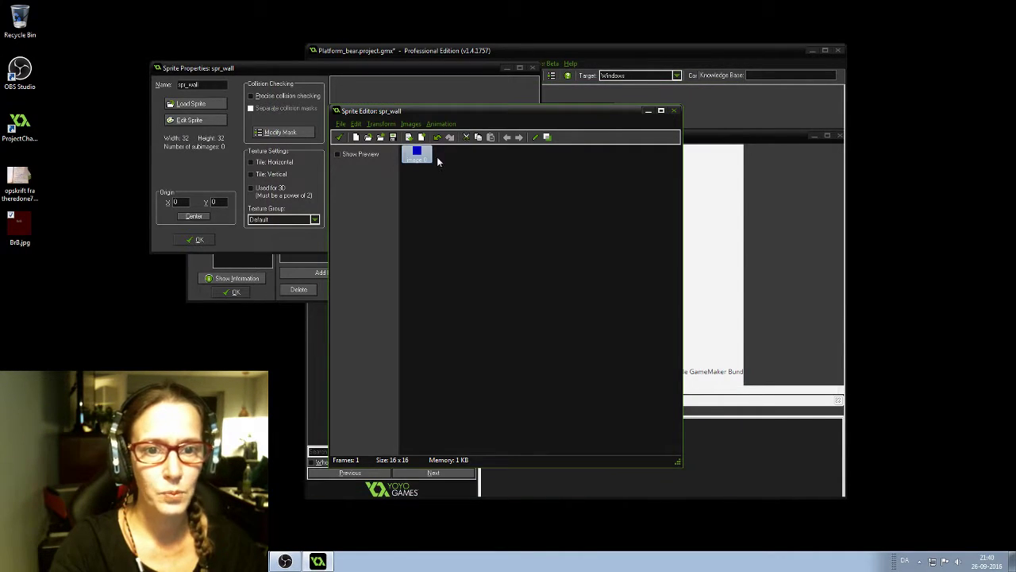
click(339, 137)
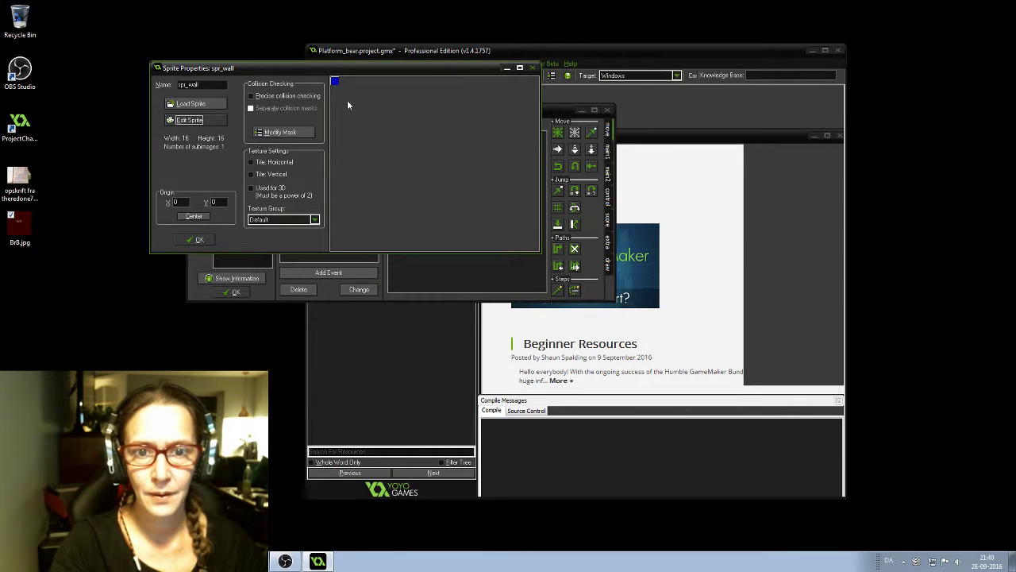
Center spr_wall's origin at X 8, Y 8, and accept the sprite's and obj_wall's properties
click(195, 216)
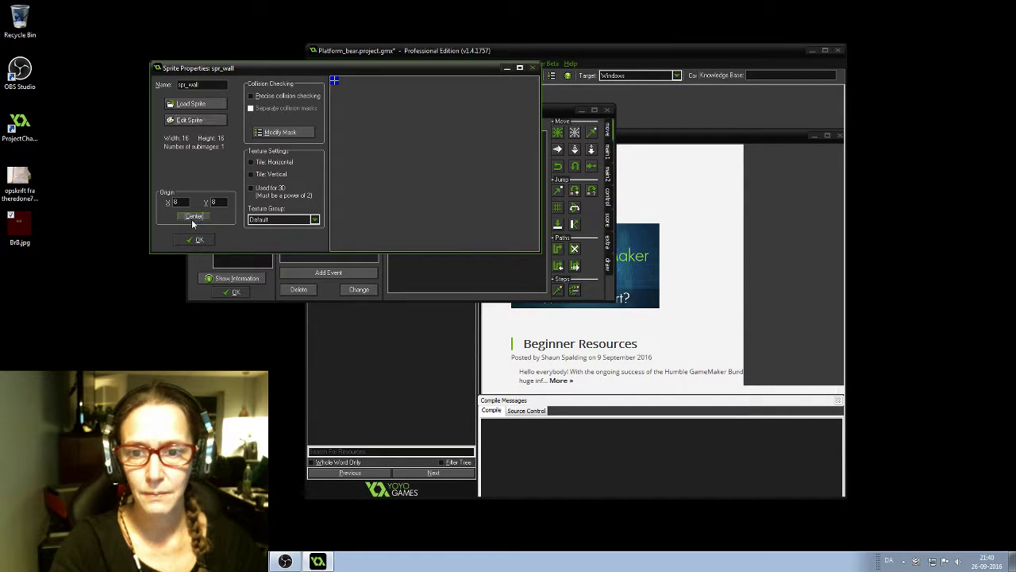
click(199, 239)
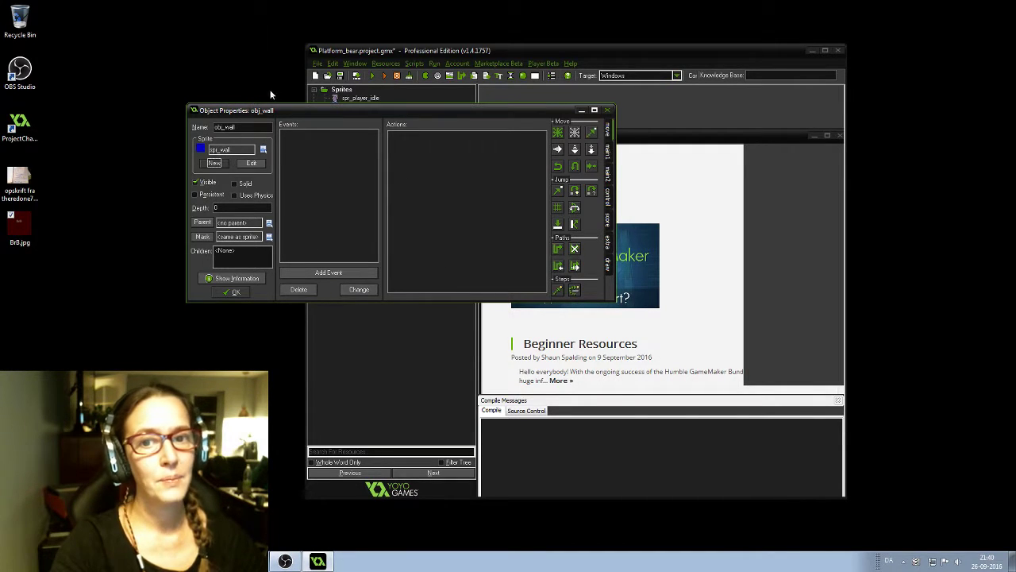
click(225, 292)
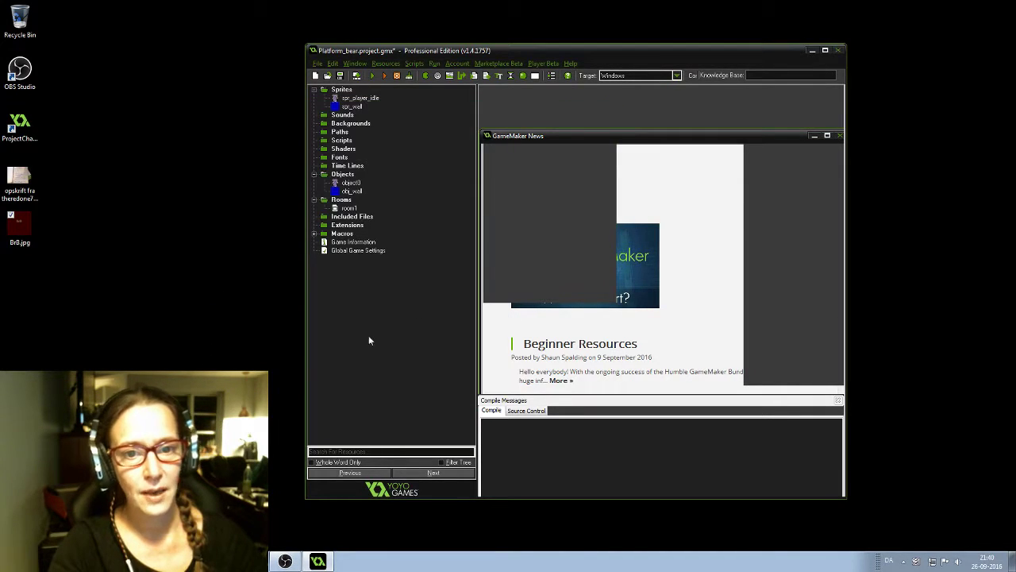
Open room1 and enlarge its window downward and to the left so the room grid has more space
double_click(350, 209)
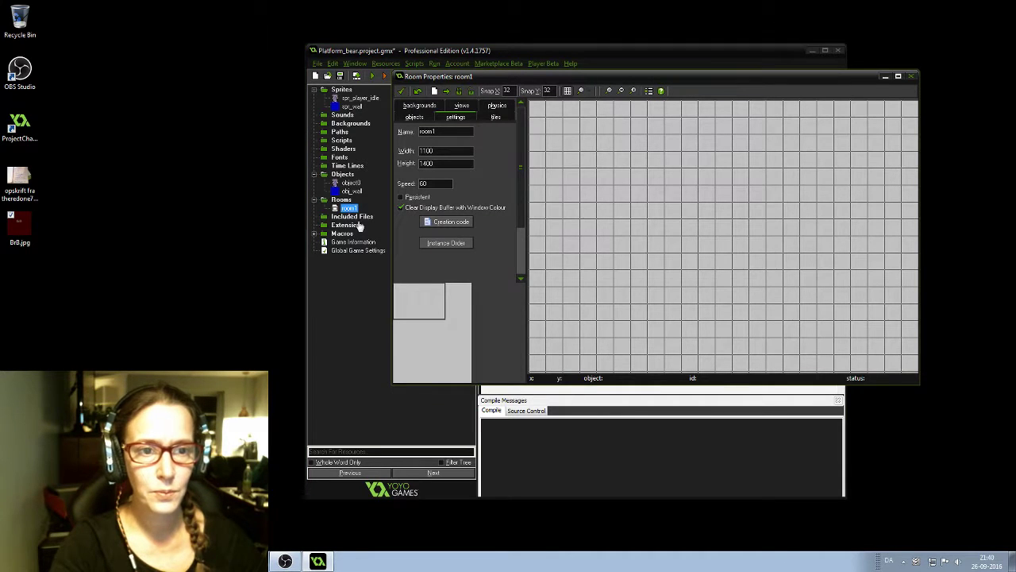
ctrl+scroll(635, 215, down, 1)
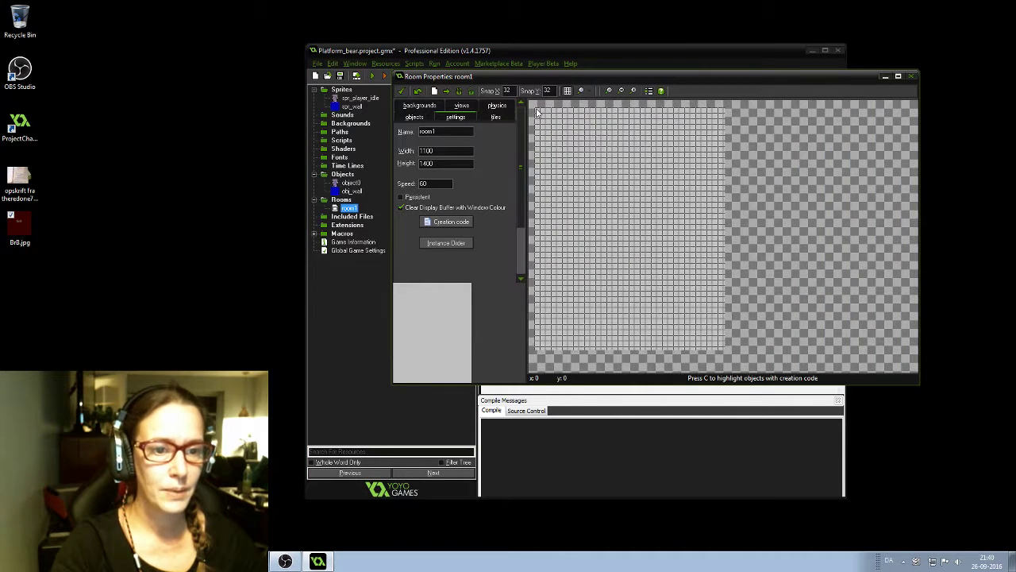
ctrl+scroll(715, 302, down, 1)
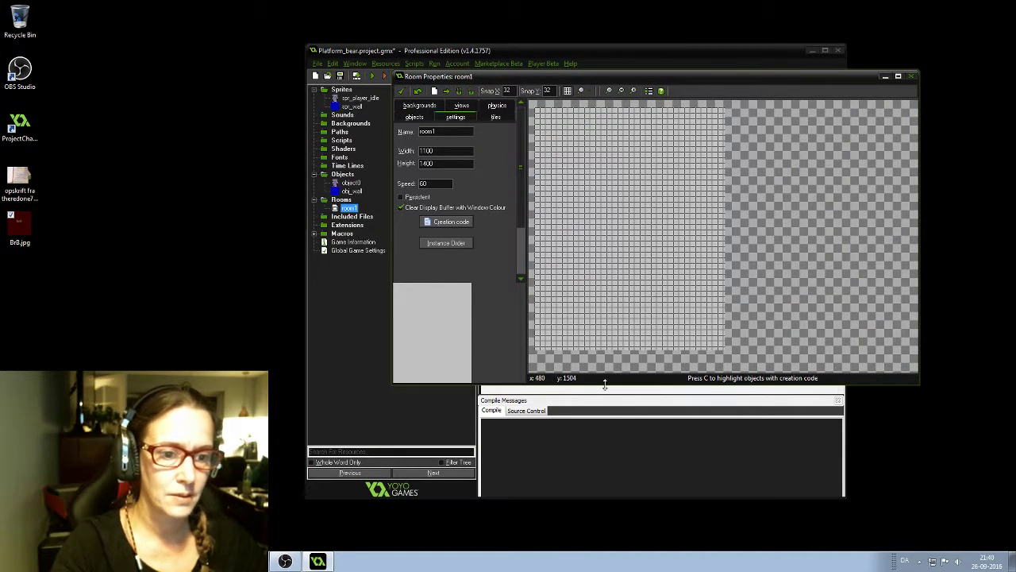
drag(603, 384, 601, 546)
drag(394, 306, 71, 254)
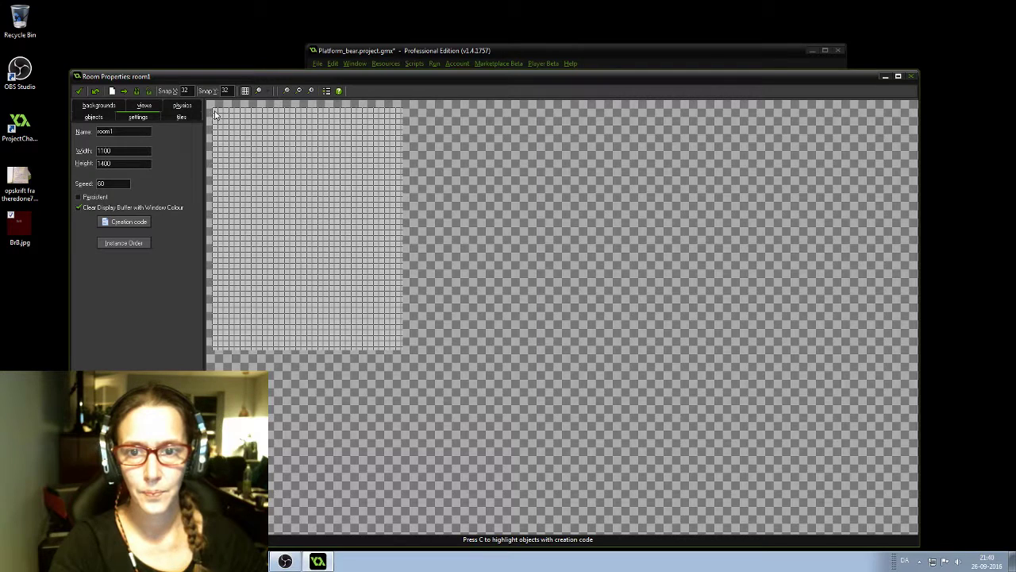
ctrl+scroll(215, 114, up, 2)
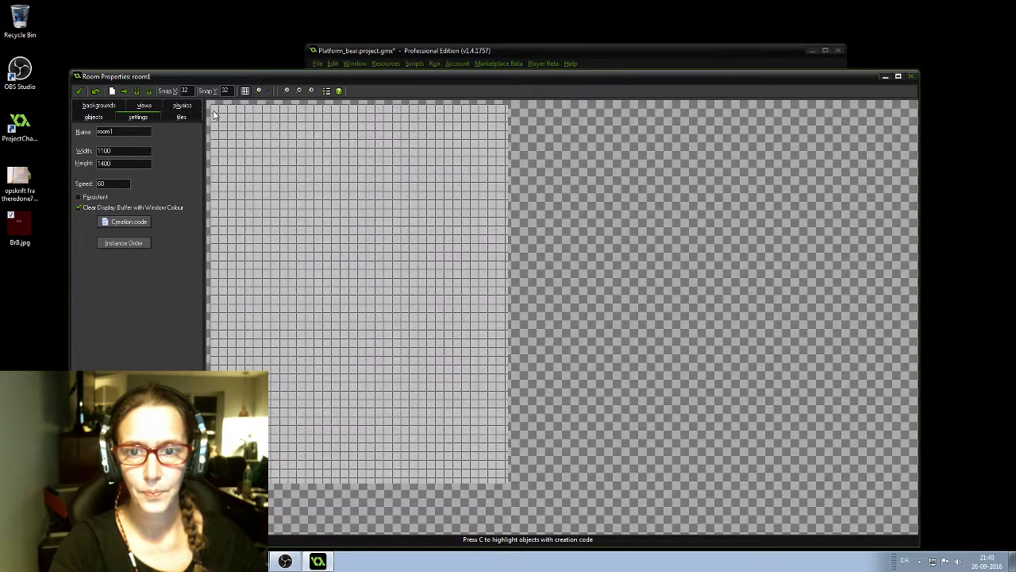
Place an obj_wall instance at X 352, Y 352 in room1 and stretch it vertically to a scale of about 46.5
click(93, 118)
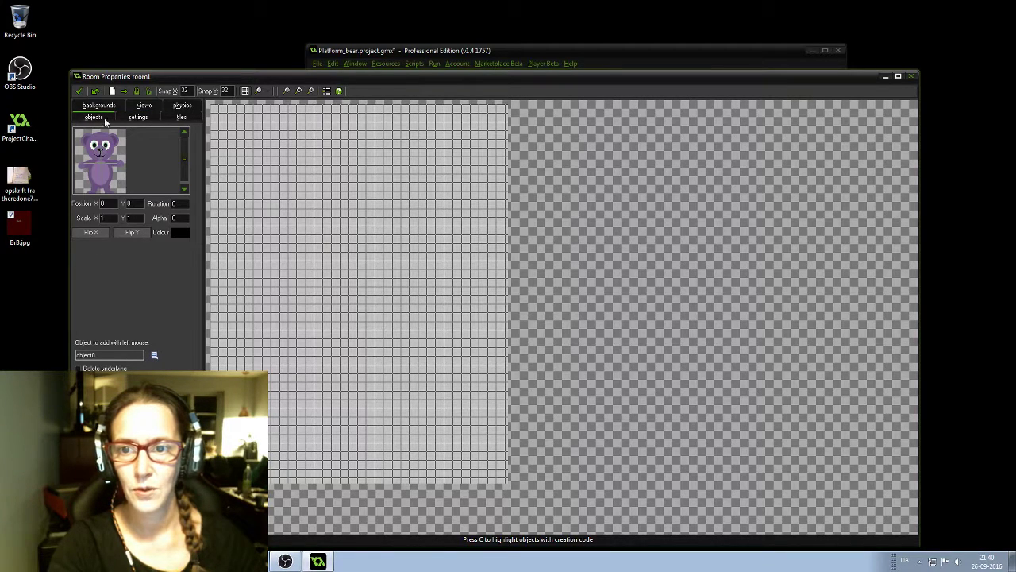
click(154, 354)
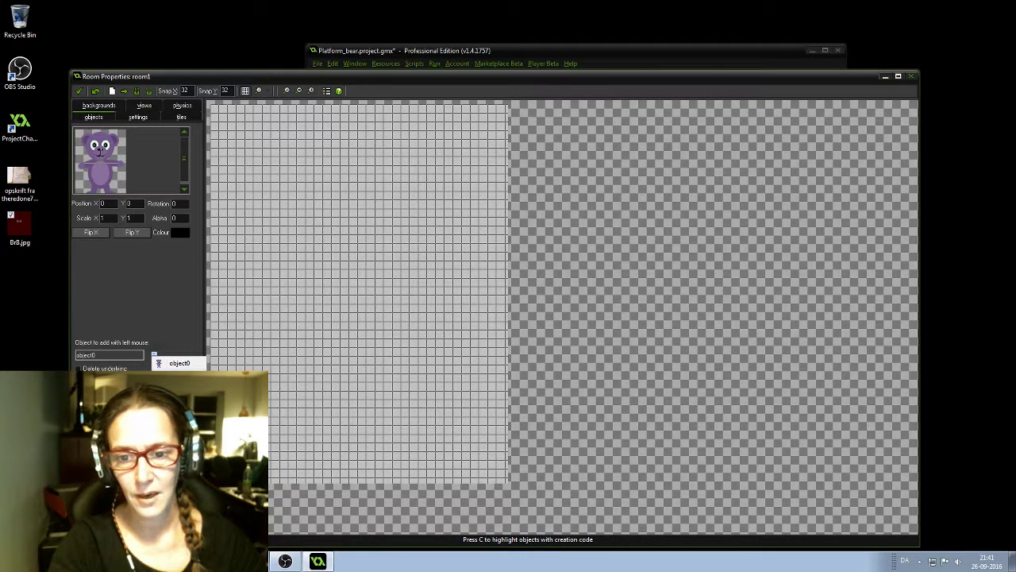
click(180, 377)
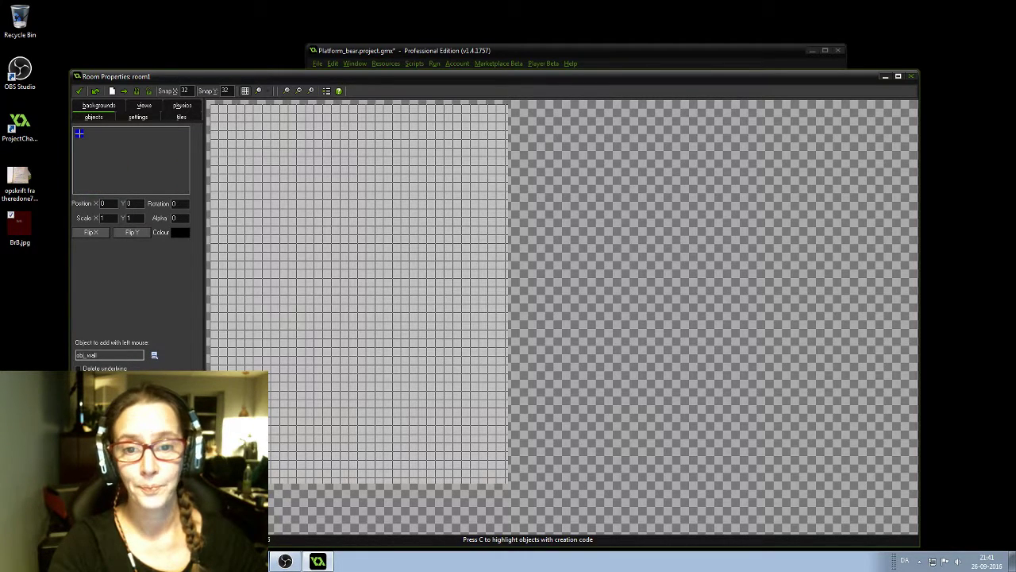
click(306, 200)
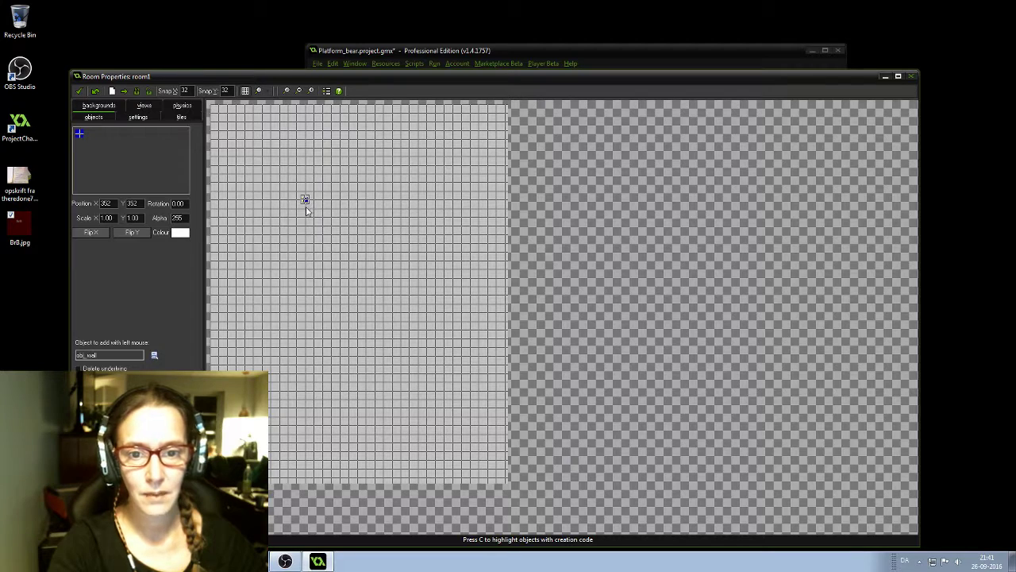
ctrl+scroll(306, 206, up, 2)
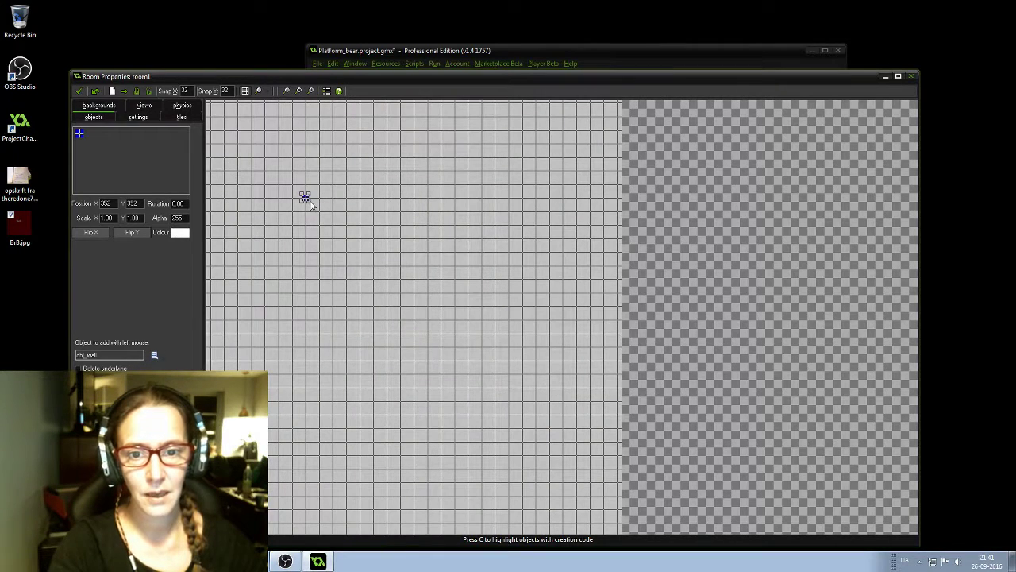
drag(304, 195, 300, 524)
Lengthen the vertical wall to a Y scale of about 75 and move it near the room's left edge at X 64, Y 704
ctrl+scroll(228, 127, down, 1)
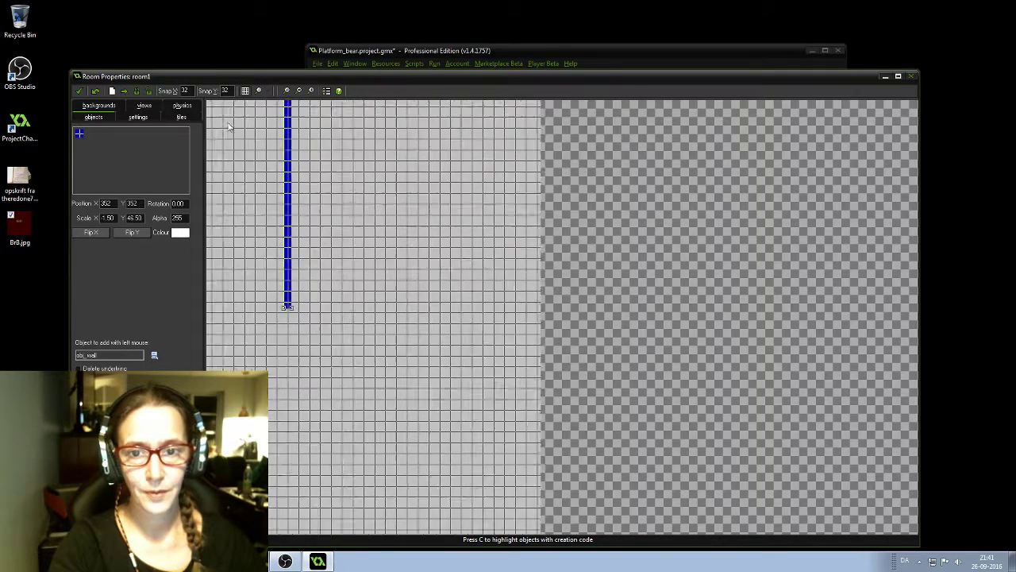
ctrl+scroll(228, 127, down, 2)
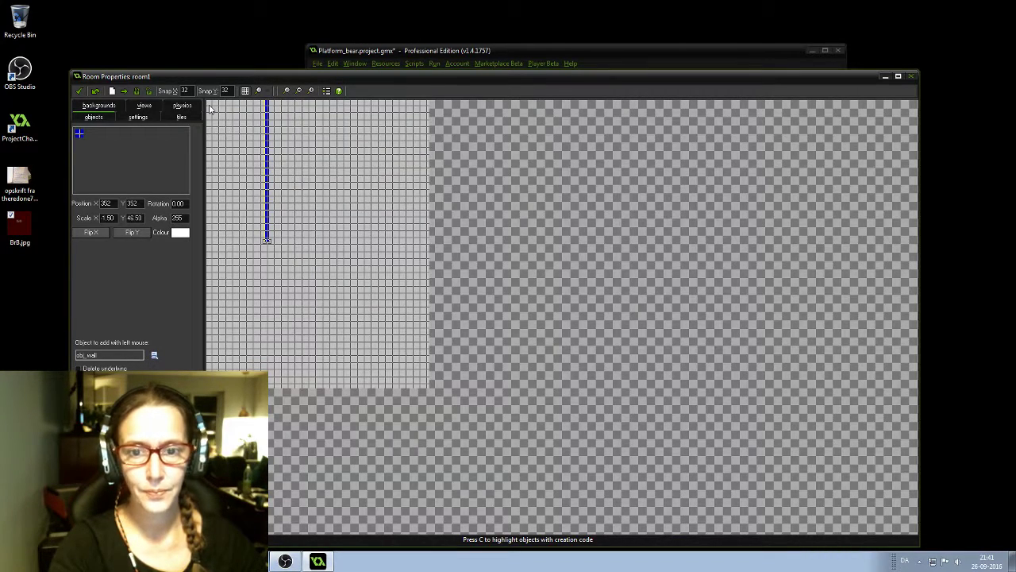
ctrl+scroll(211, 109, up, 2)
ctrl+scroll(214, 109, down, 2)
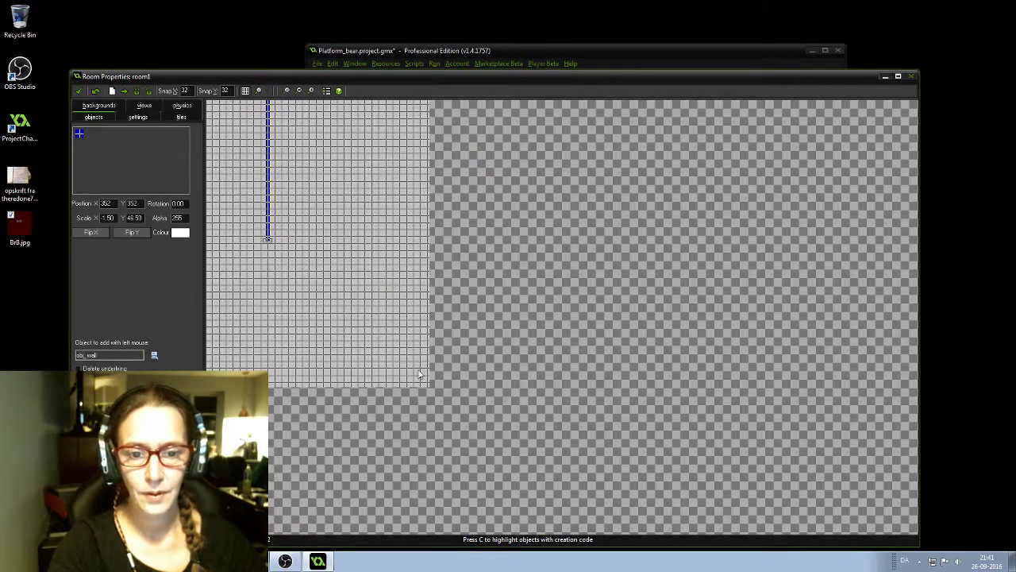
ctrl+scroll(421, 381, down, 1)
ctrl+scroll(247, 153, down, 1)
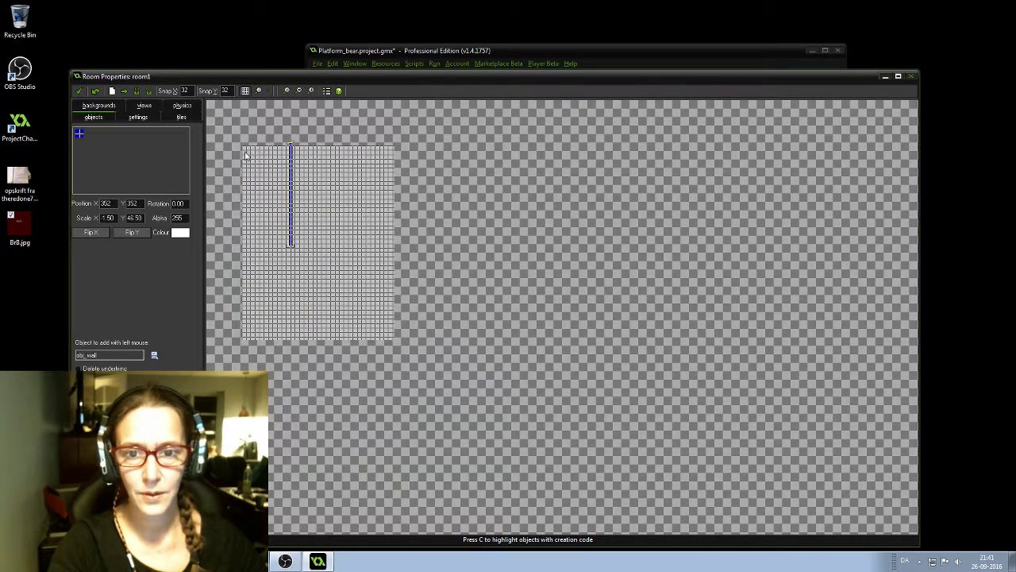
ctrl+scroll(247, 153, up, 3)
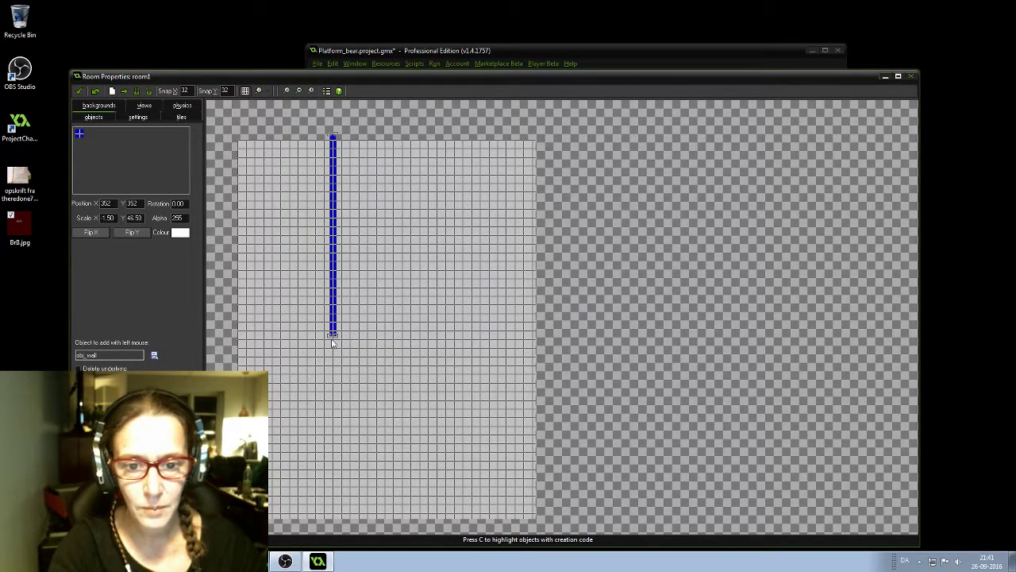
drag(333, 338, 340, 421)
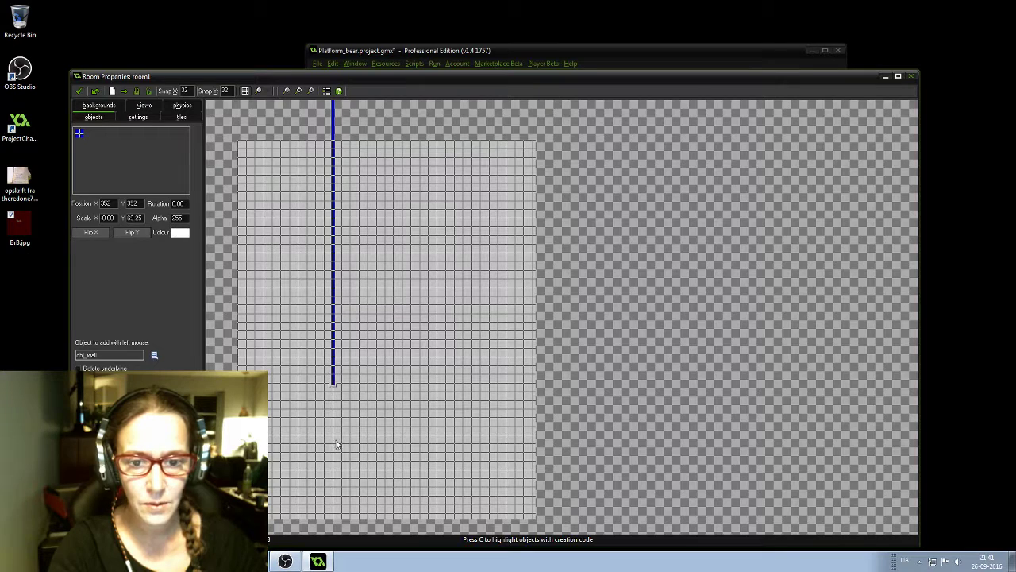
drag(335, 157, 262, 225)
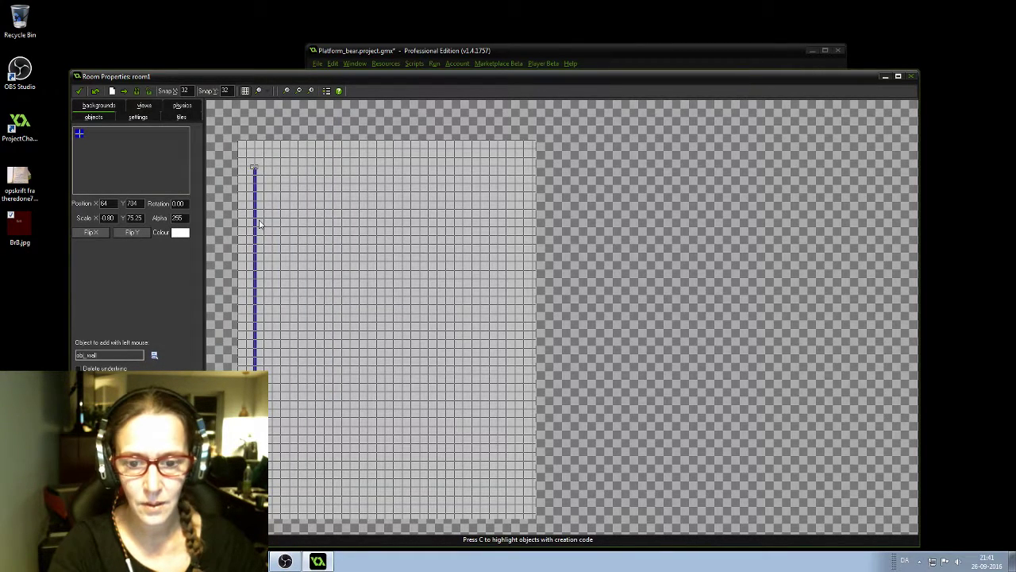
Add a second obj_wall, stretch it to a Y scale of about 77, and position it near the room's right edge at X 1024, Y 704
click(473, 168)
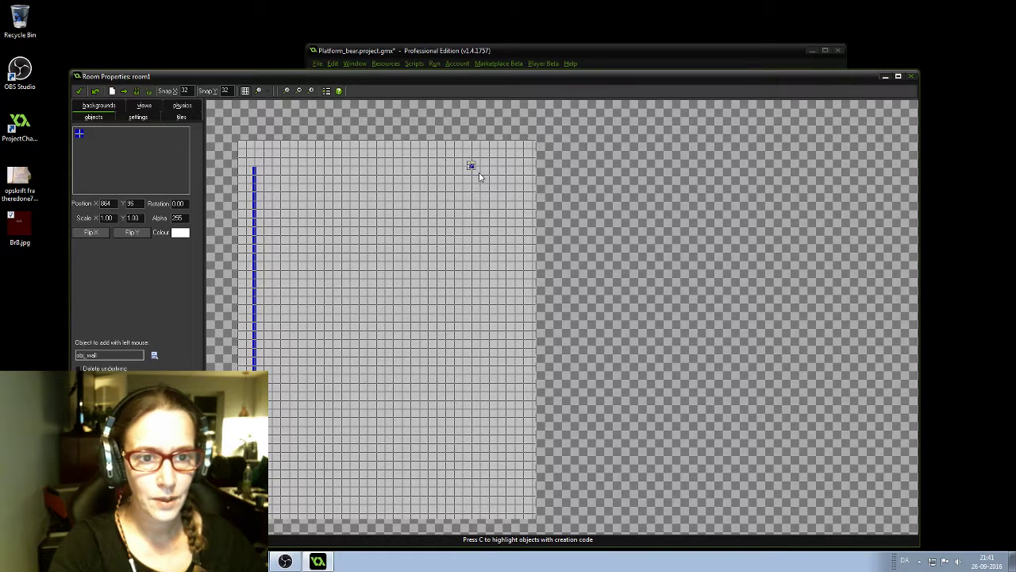
drag(471, 169, 482, 477)
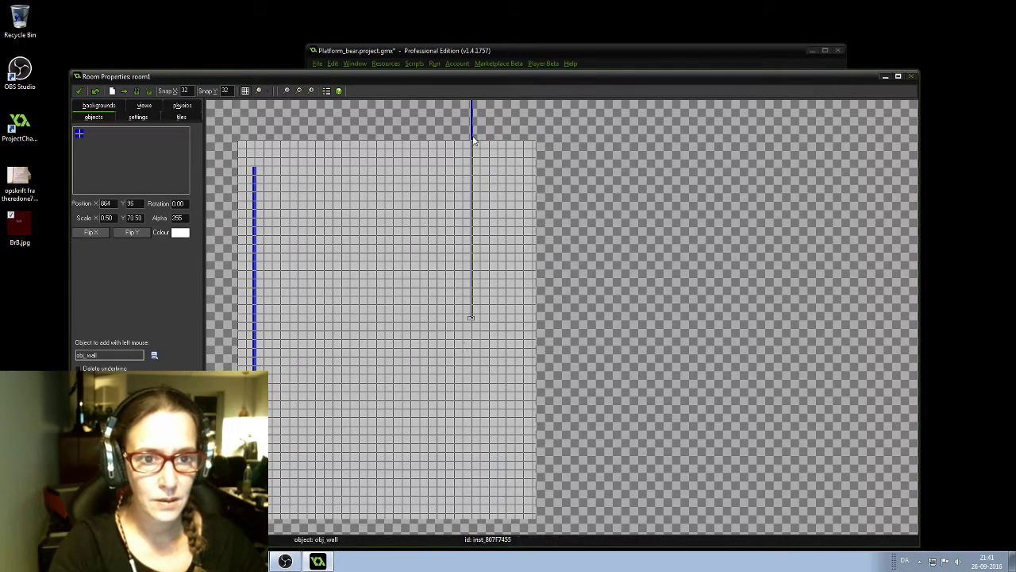
drag(477, 131, 520, 292)
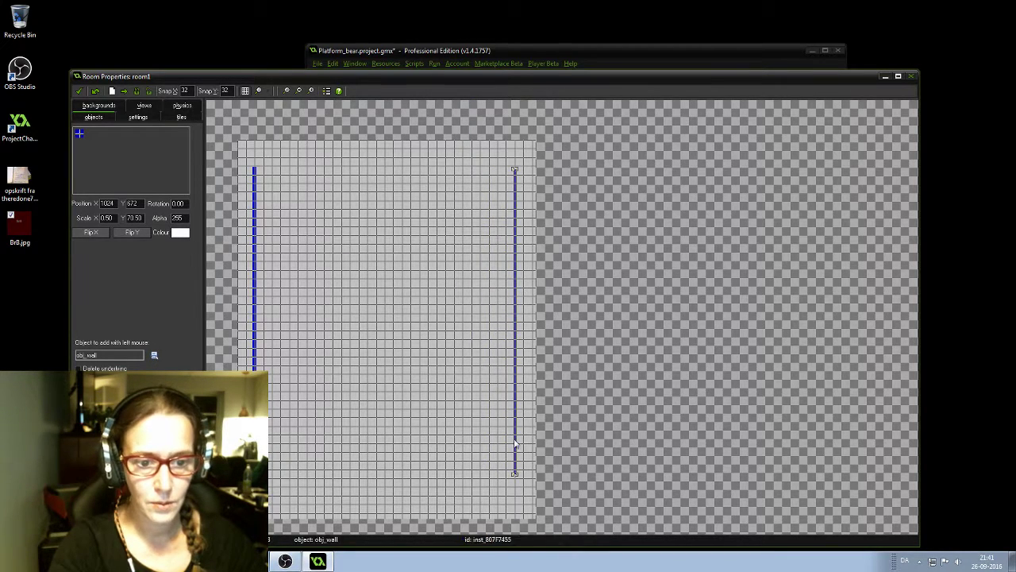
drag(514, 474, 522, 511)
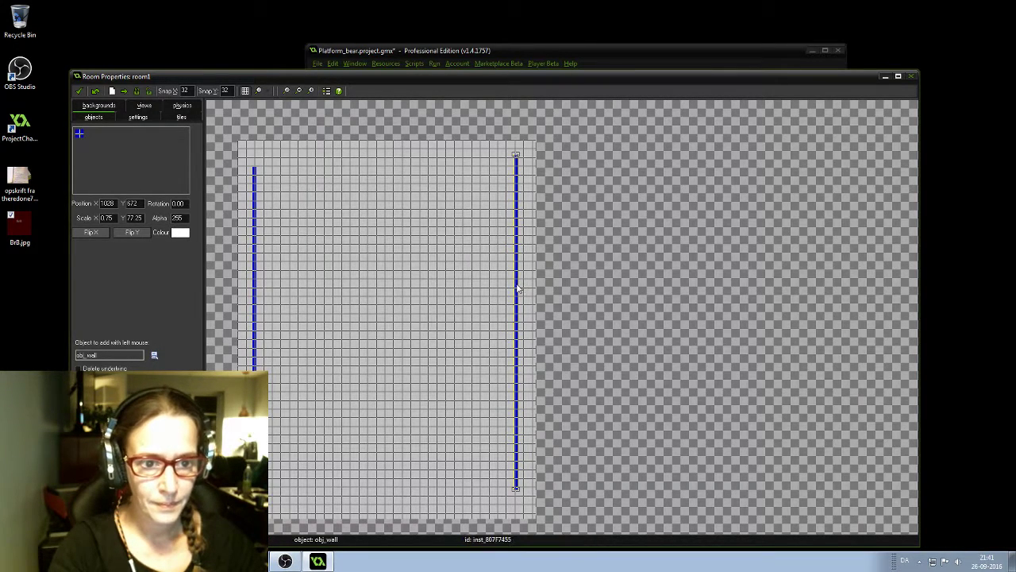
drag(521, 286, 518, 298)
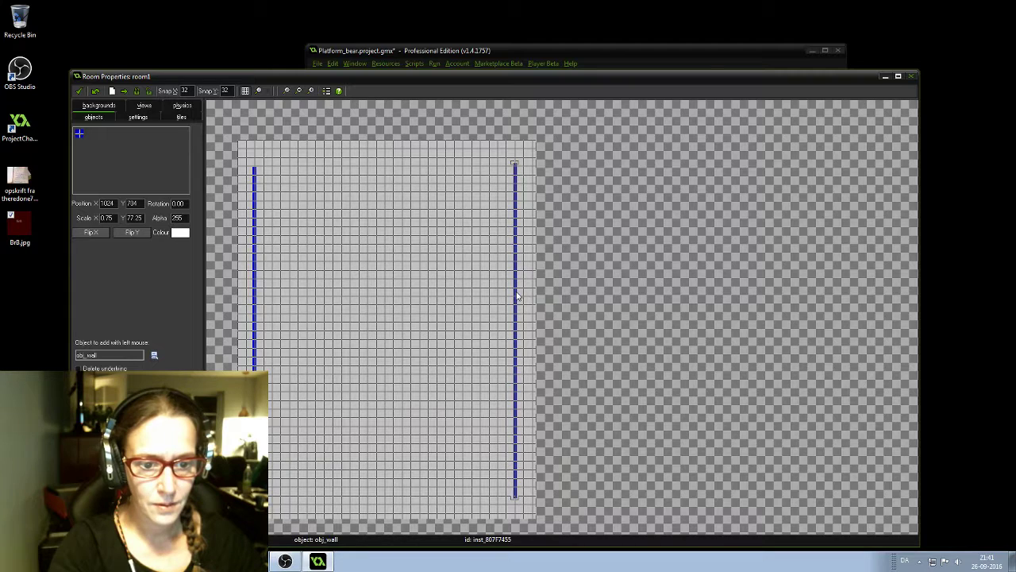
Add an obj_wall floor between the side walls, stretched to an X scale of about 61 and positioned at X 544, Y 1248
click(290, 470)
drag(290, 470, 522, 481)
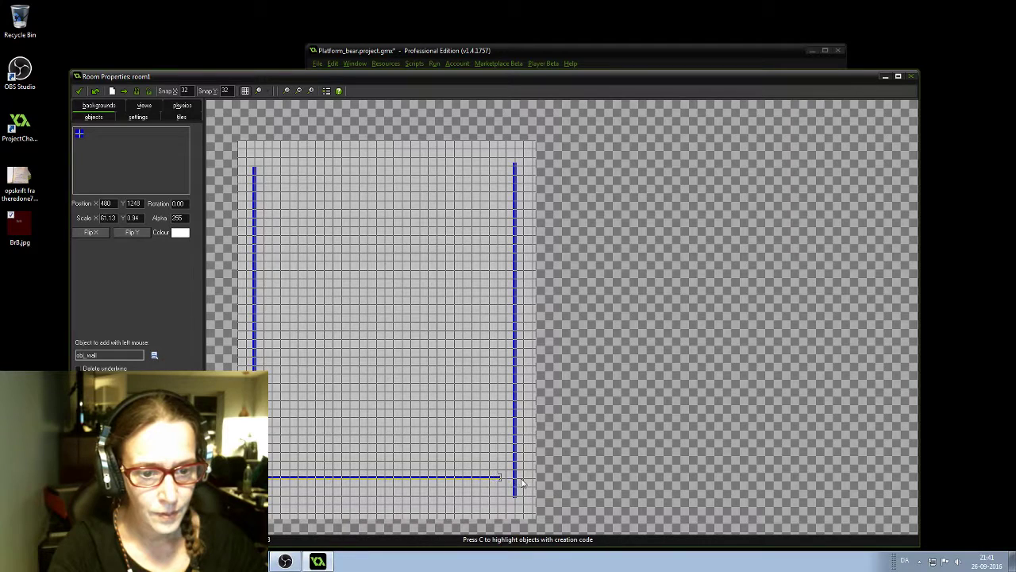
drag(368, 473, 397, 481)
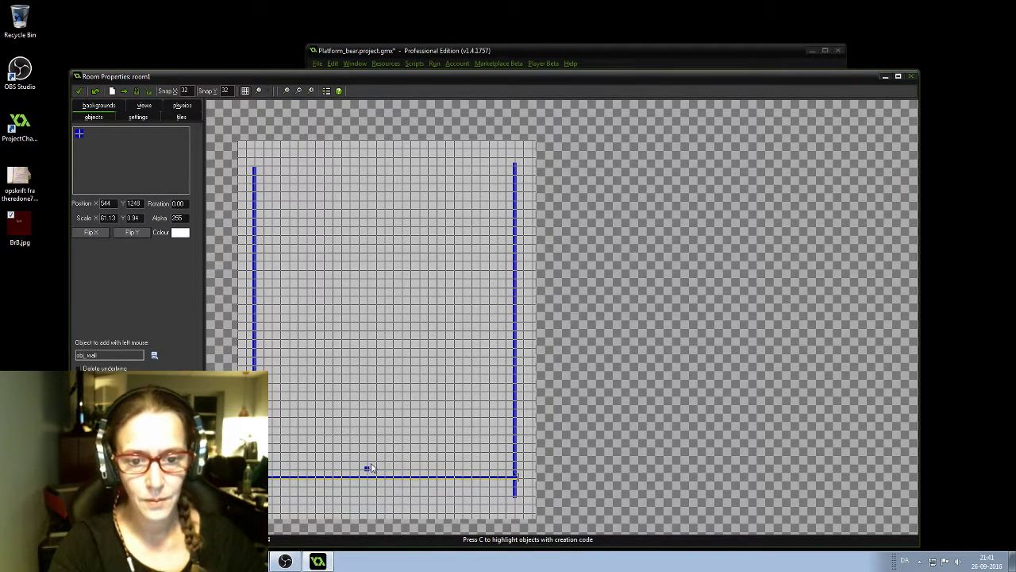
Add an obj_wall platform at X 96, Y 1056 by the room's left wall and stretch it to an X scale of about 8.5
click(247, 425)
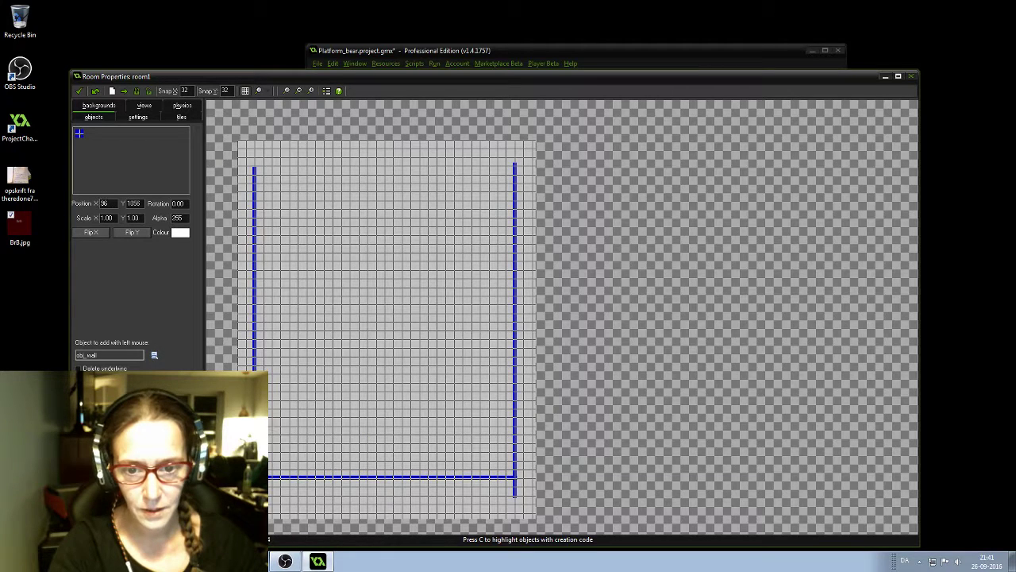
click(269, 433)
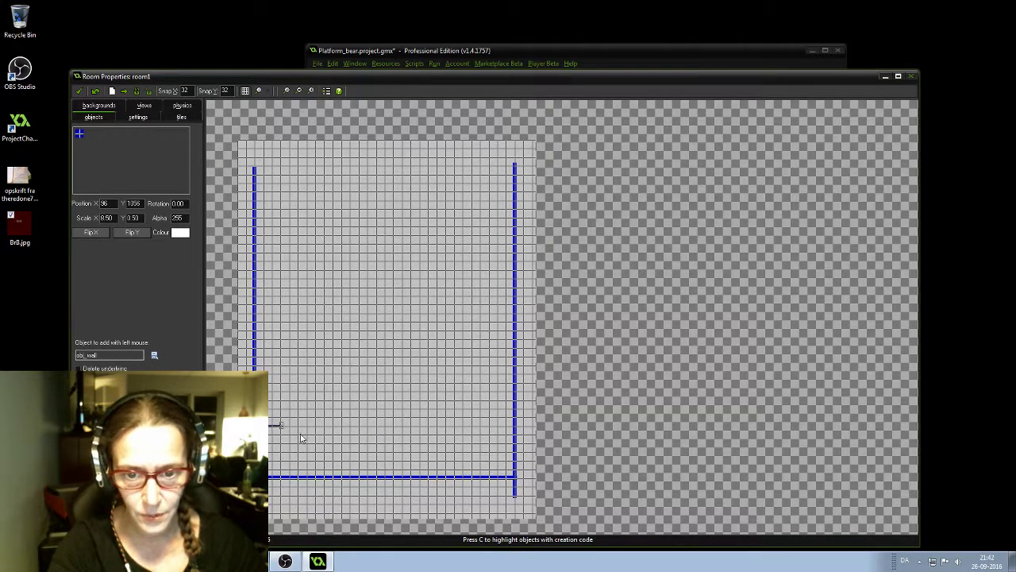
click(275, 424)
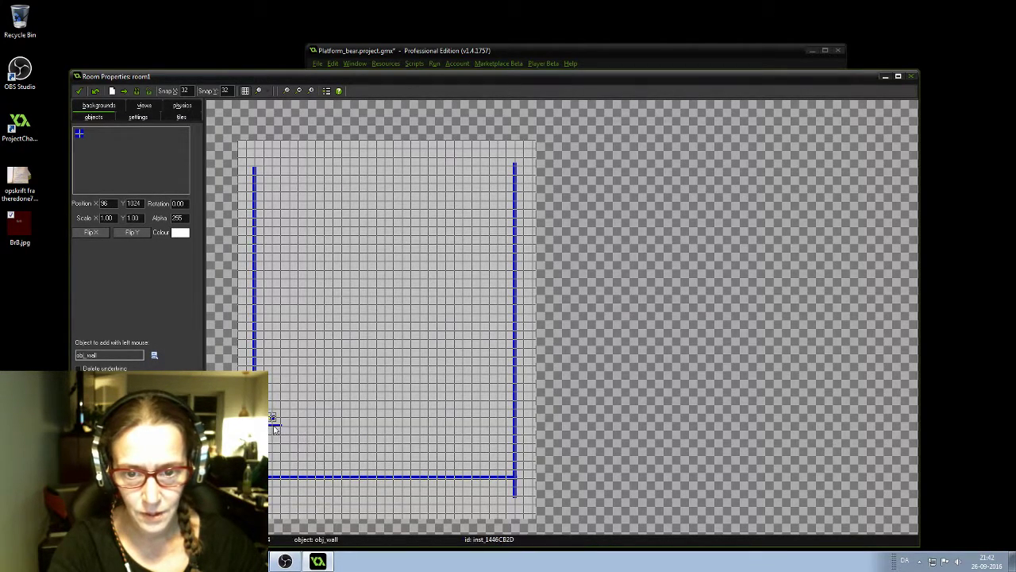
drag(275, 429, 280, 431)
click(306, 401)
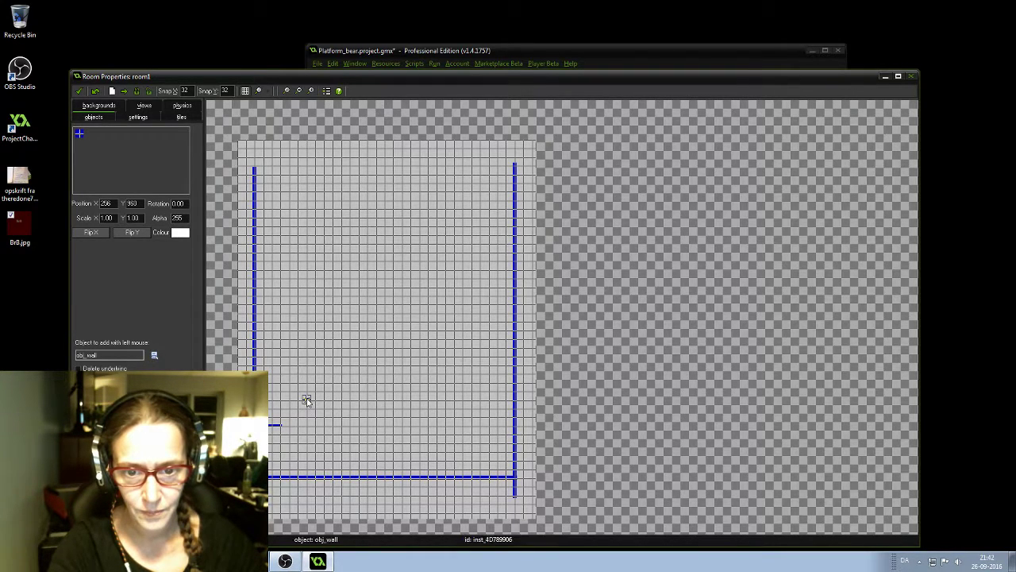
ctrl+scroll(306, 401, up, 2)
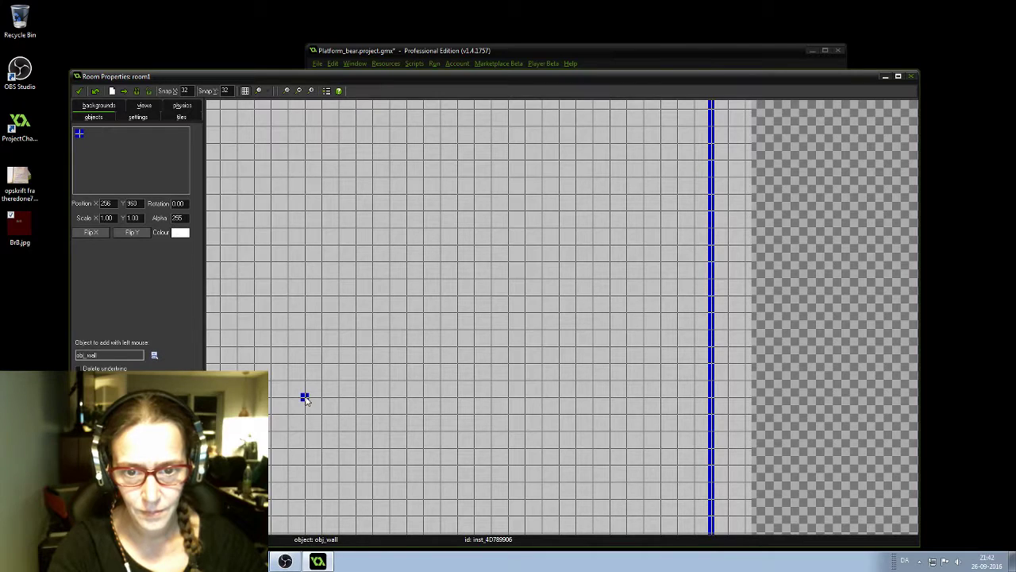
ctrl+scroll(304, 397, up, 1)
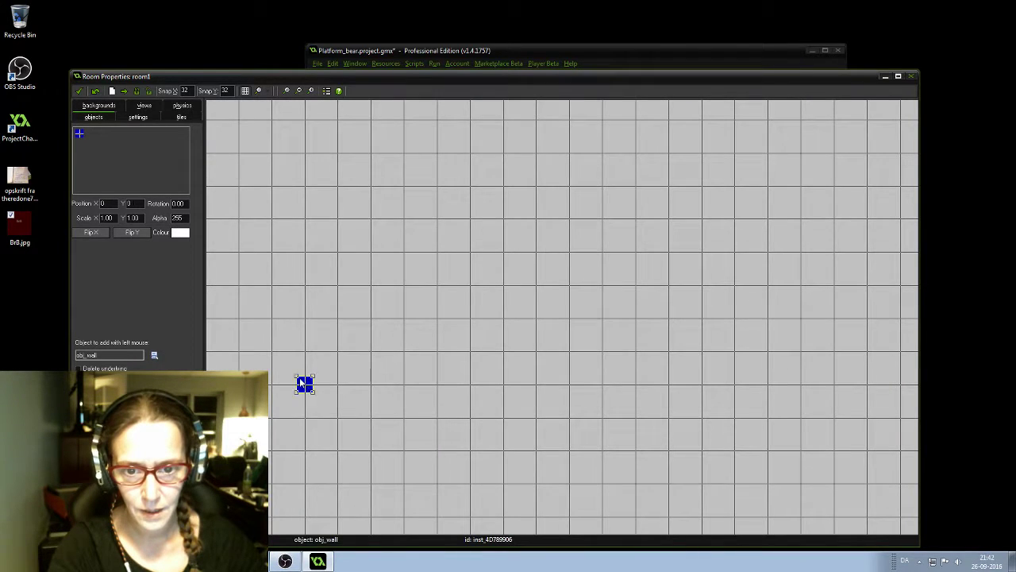
right_click(304, 384)
key(Escape)
ctrl+scroll(279, 386, down, 2)
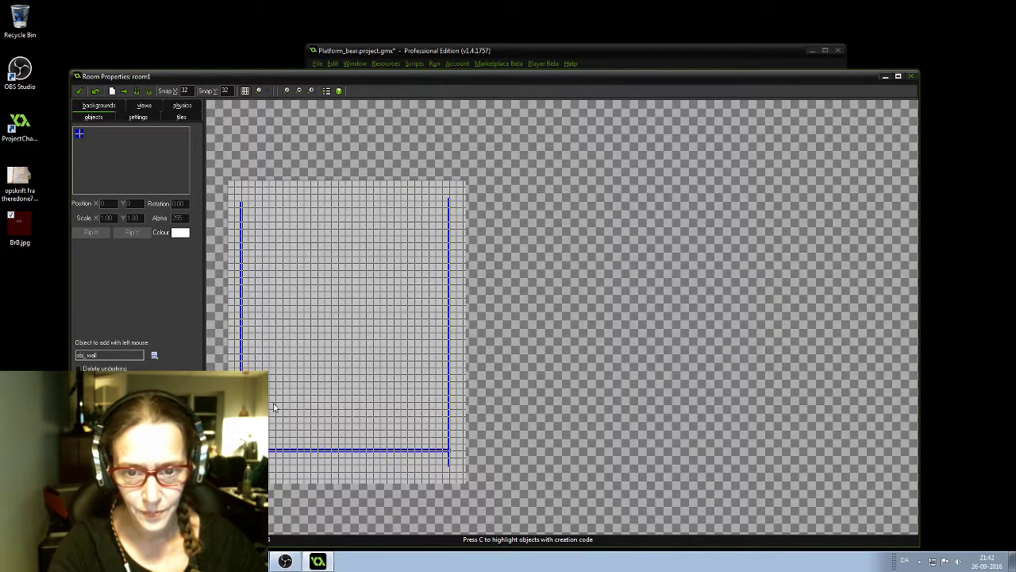
Lengthen the short platform to an X scale of about 18.25 and delete the stray obj_wall instance at X 288, Y 992
click(277, 409)
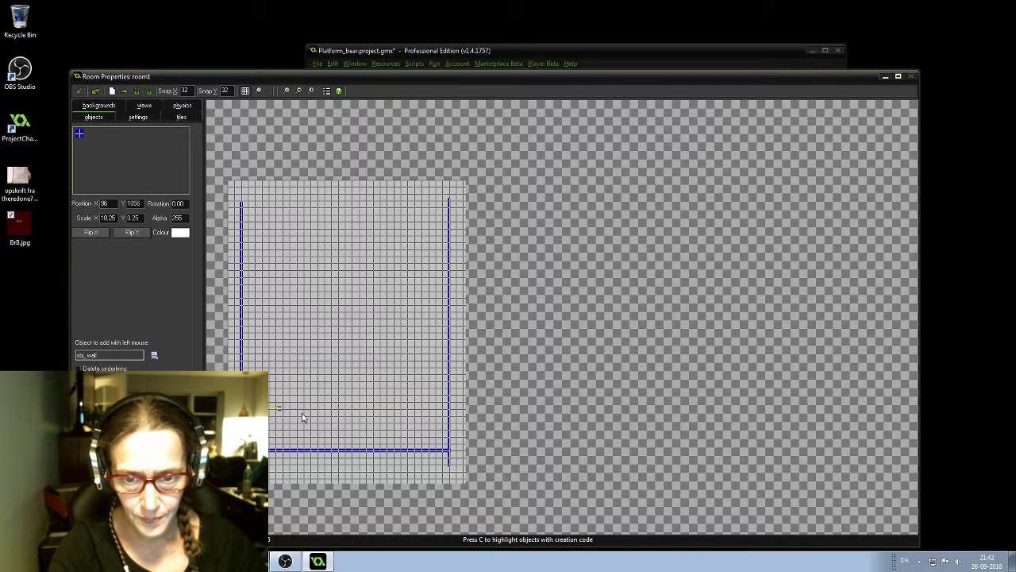
drag(279, 412, 295, 406)
ctrl+scroll(290, 406, up, 2)
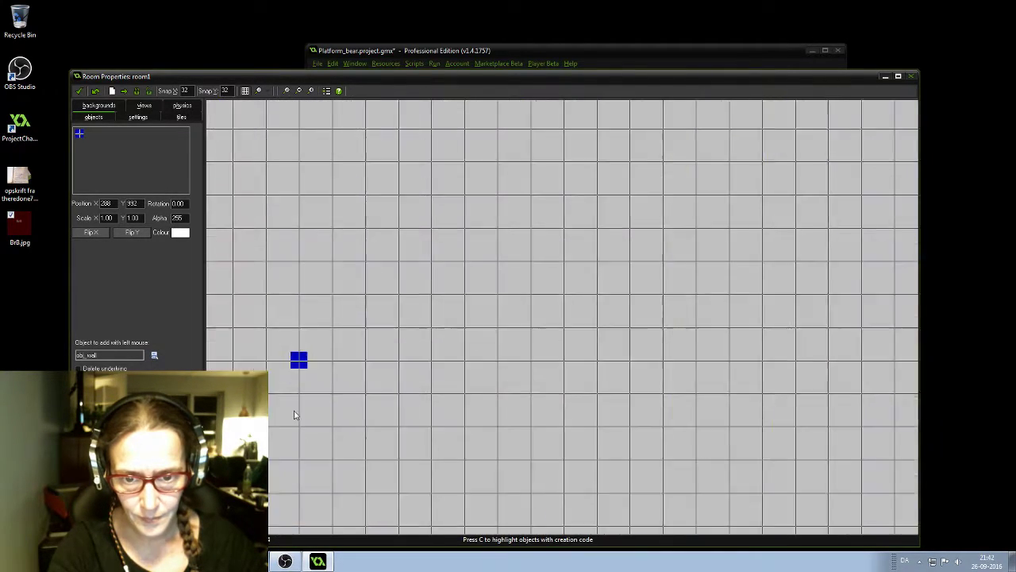
right_click(302, 354)
click(322, 364)
ctrl+scroll(286, 375, down, 3)
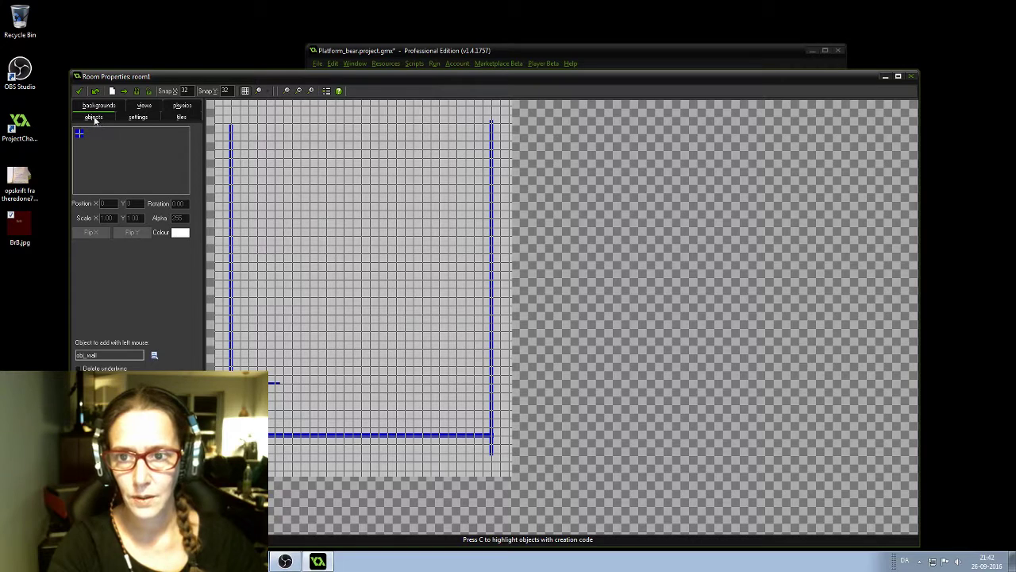
Place the bear player object0 in room1 above the floor at X 480, Y 1056
click(157, 356)
click(176, 362)
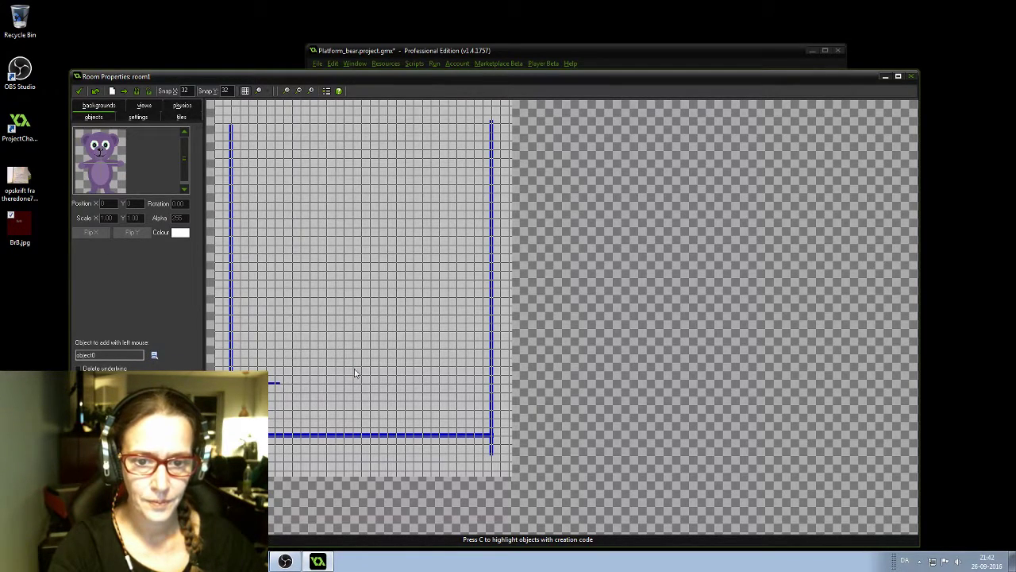
click(353, 394)
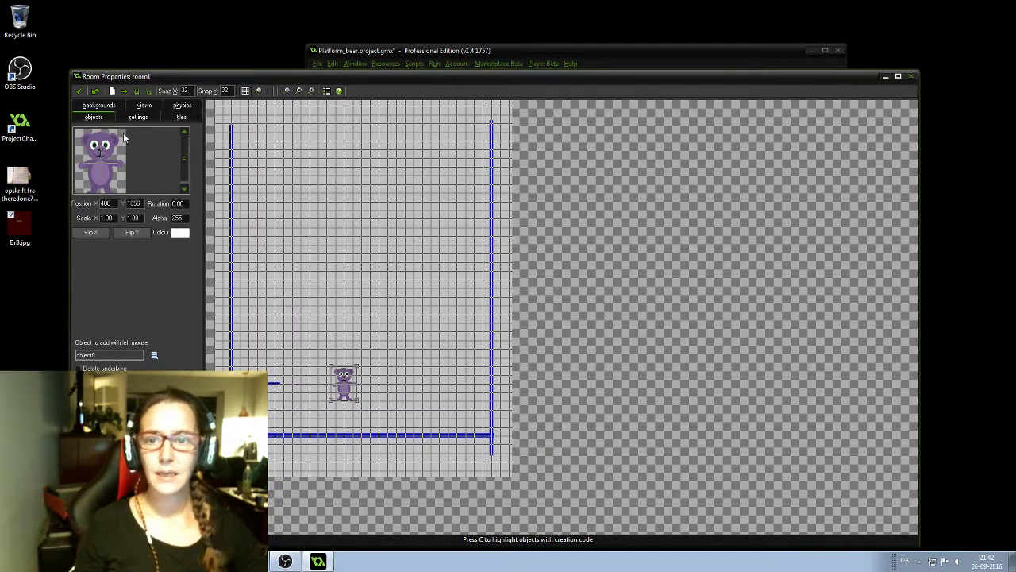
Change room1's background color to greyish teal and save the room
click(97, 105)
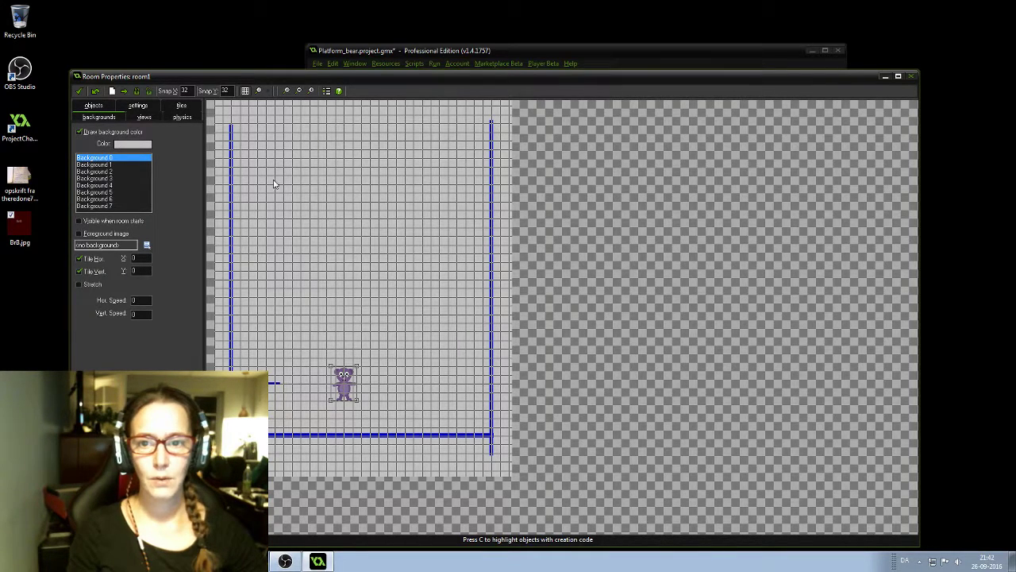
click(131, 144)
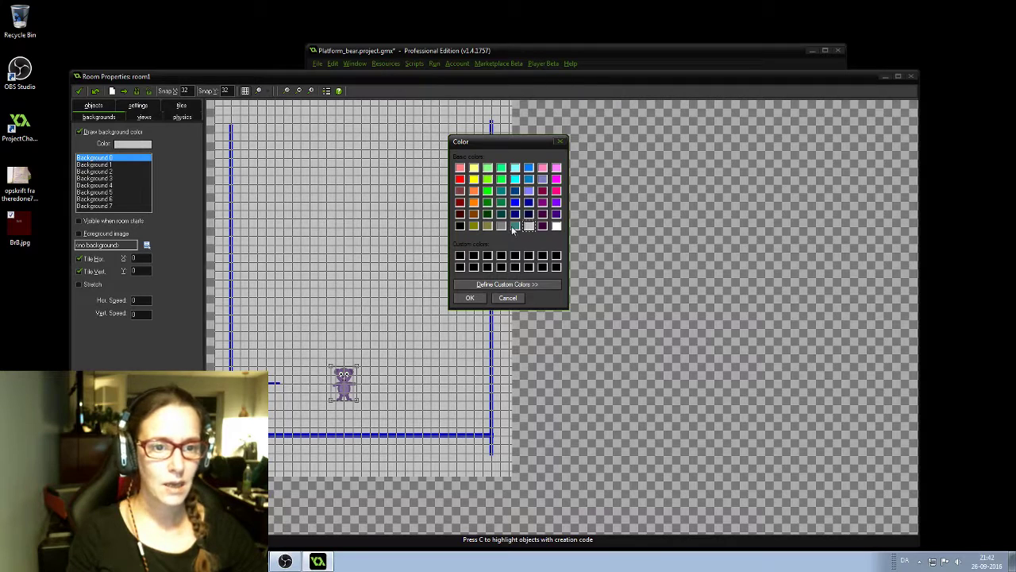
click(515, 225)
click(469, 297)
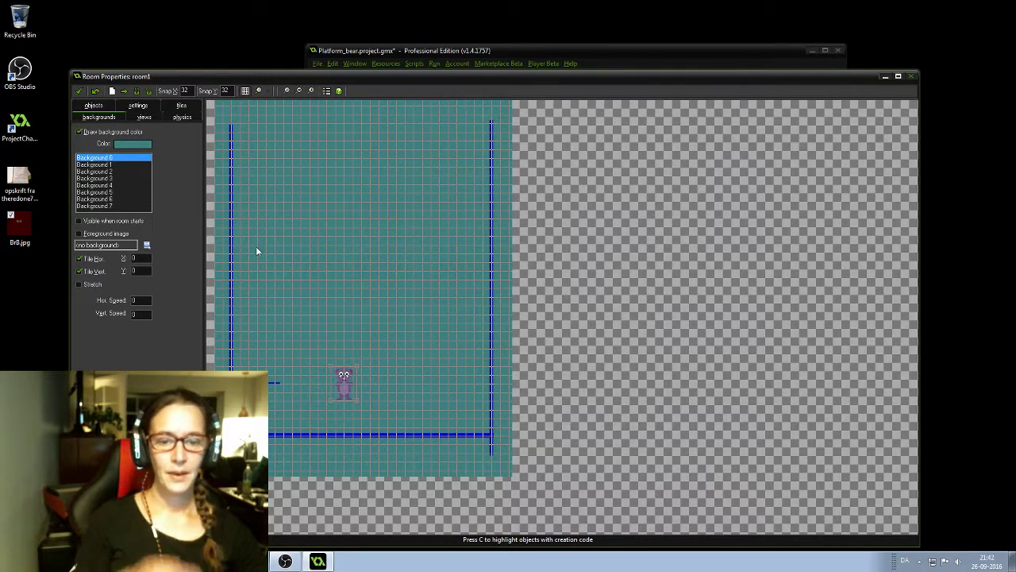
click(80, 91)
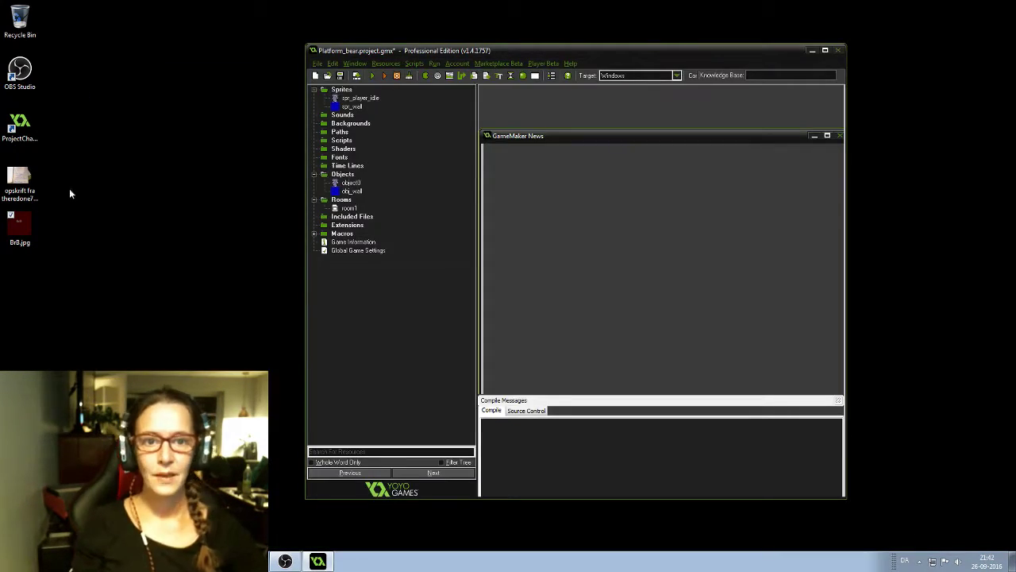
Run the game to check the room, bear and walls, and close the game window
click(372, 75)
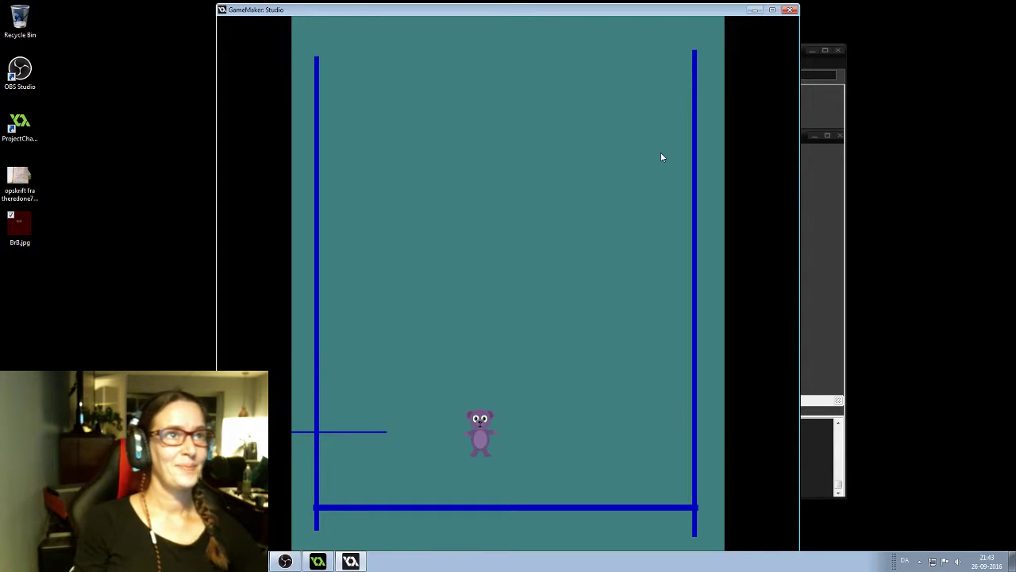
click(793, 11)
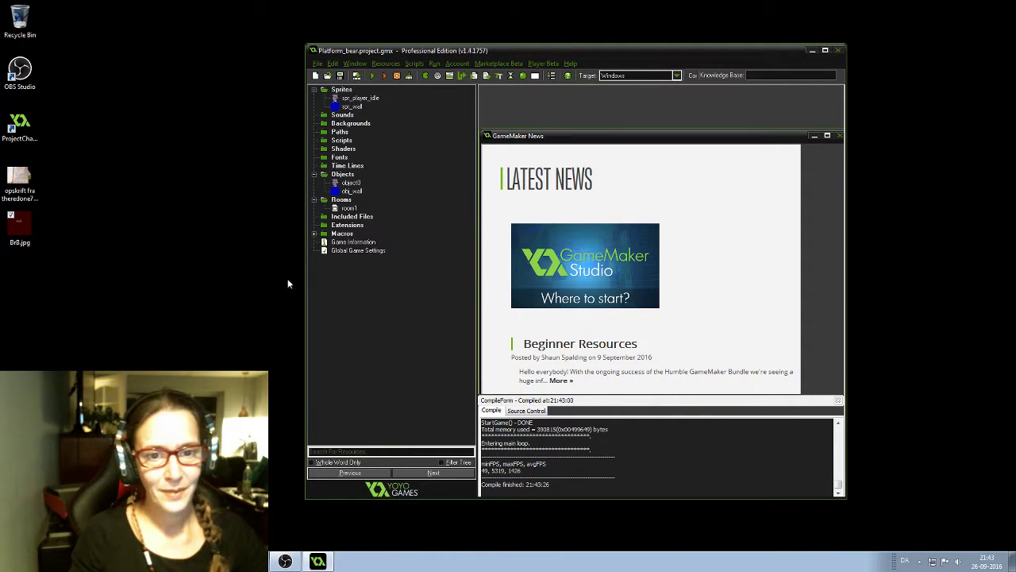
Open the code action in object0's Step event for editing
click(351, 184)
double_click(352, 185)
click(508, 111)
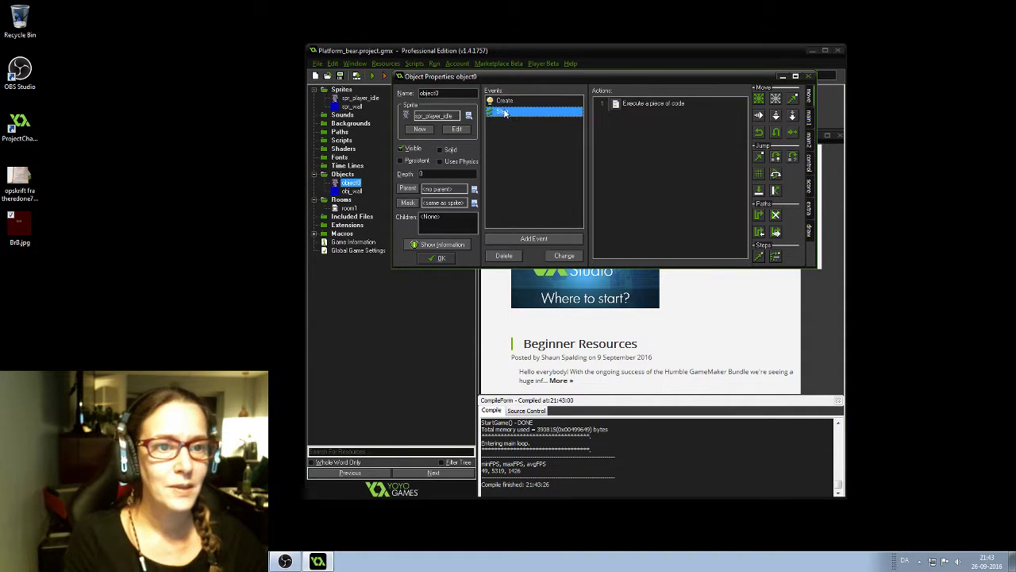
double_click(633, 106)
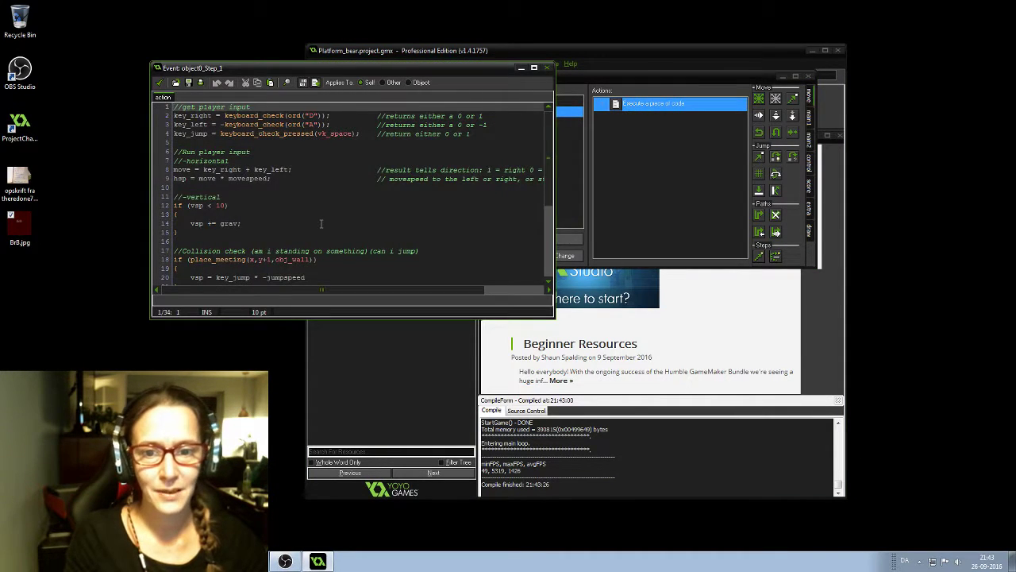
Copy the horizontal collision block from its comment through "x += hsp;" and paste it at line 34 below the original
scroll(322, 224, down, 5)
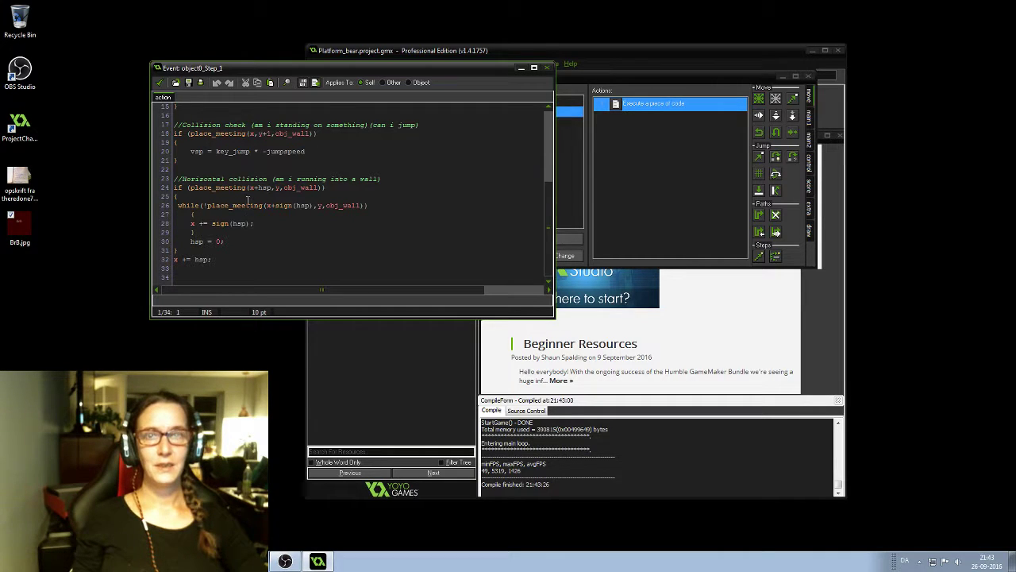
drag(216, 260, 173, 180)
key(ctrl+c)
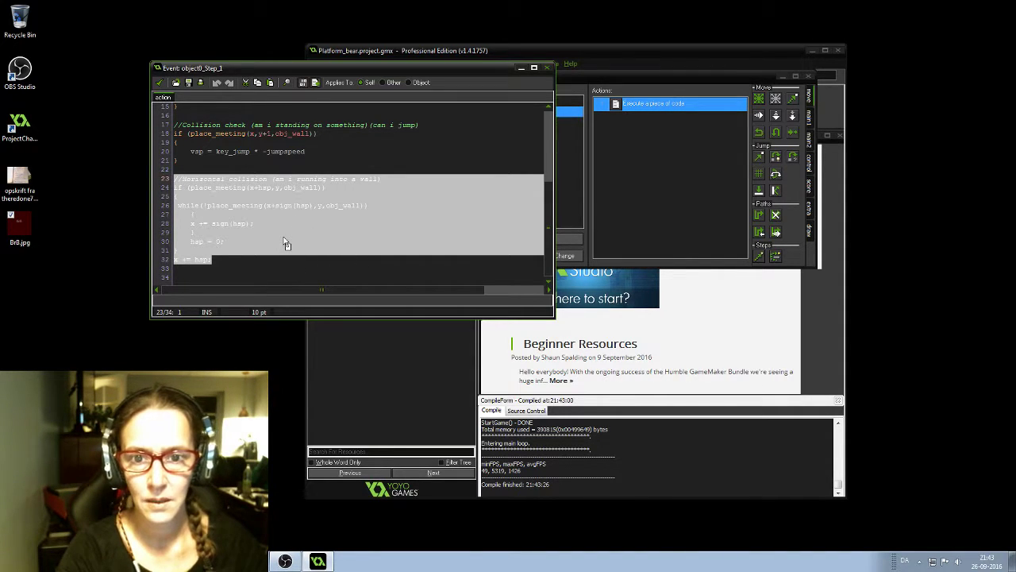
click(317, 263)
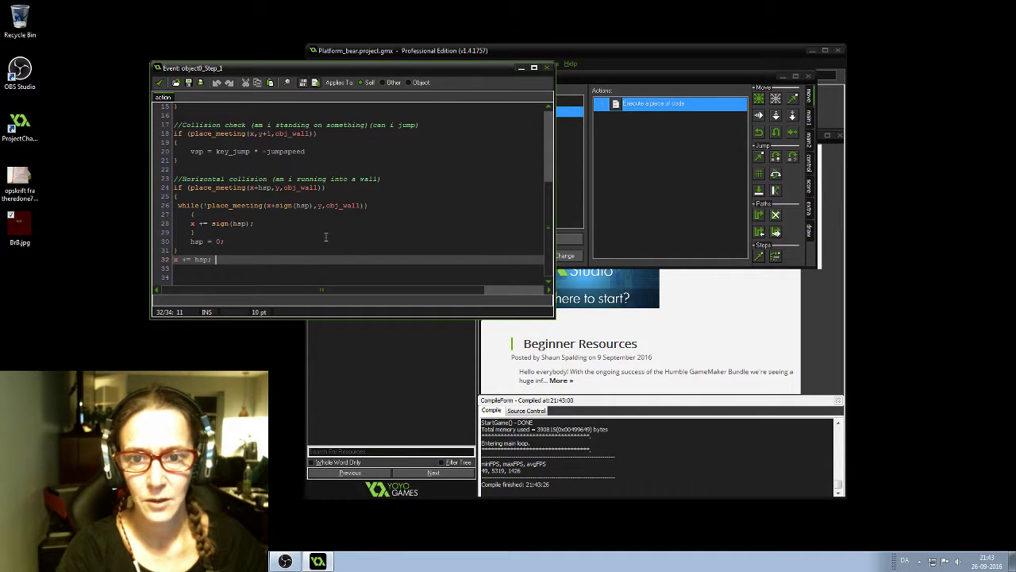
click(358, 232)
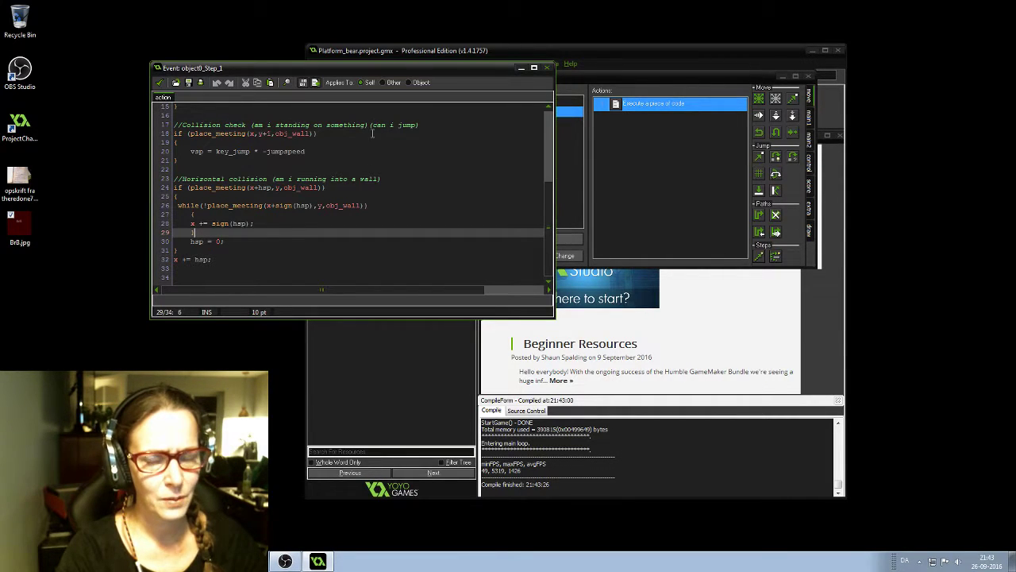
click(178, 276)
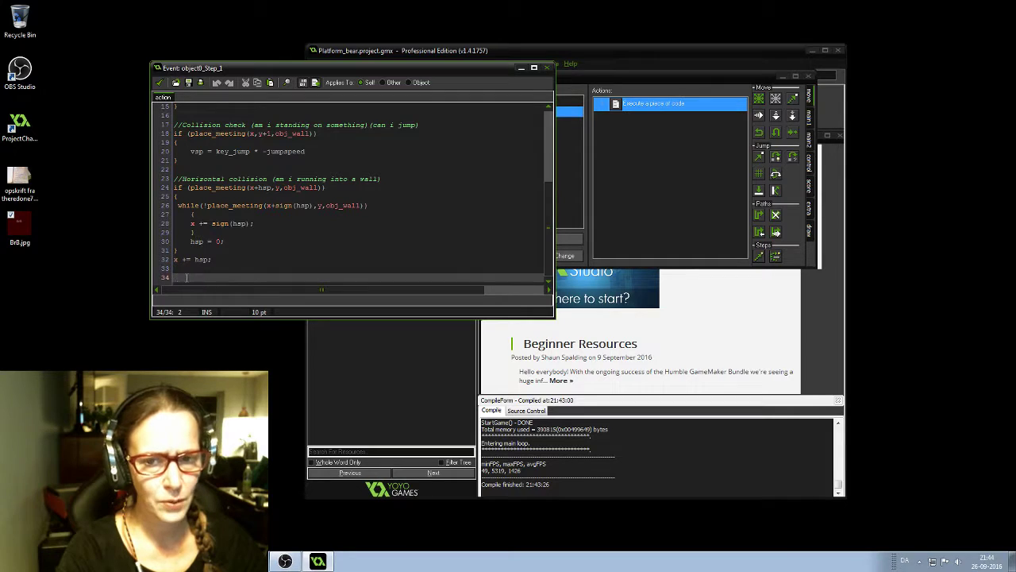
key(BackSpace)
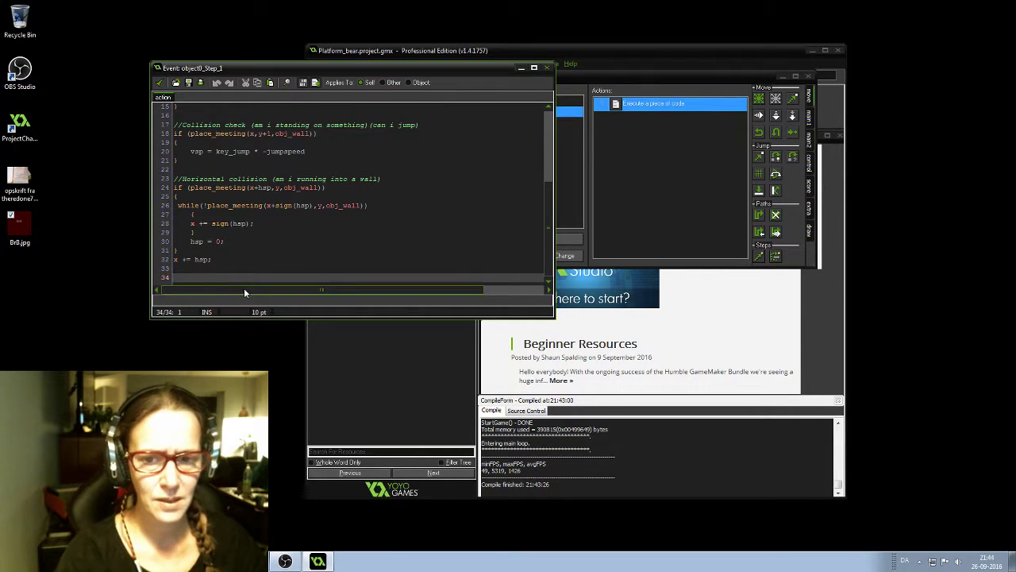
key(ctrl+v)
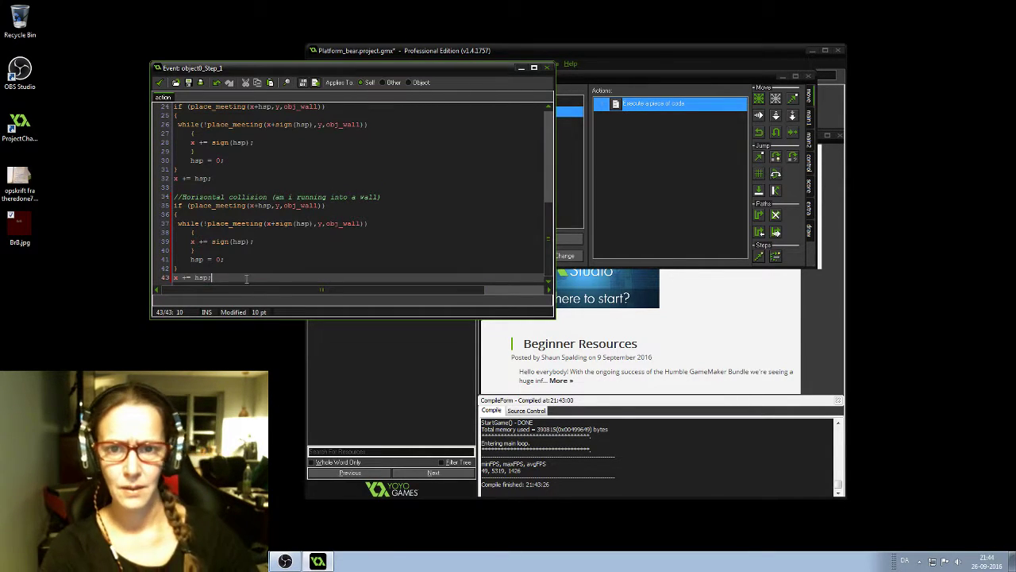
scroll(268, 224, up, 2)
scroll(270, 228, down, 2)
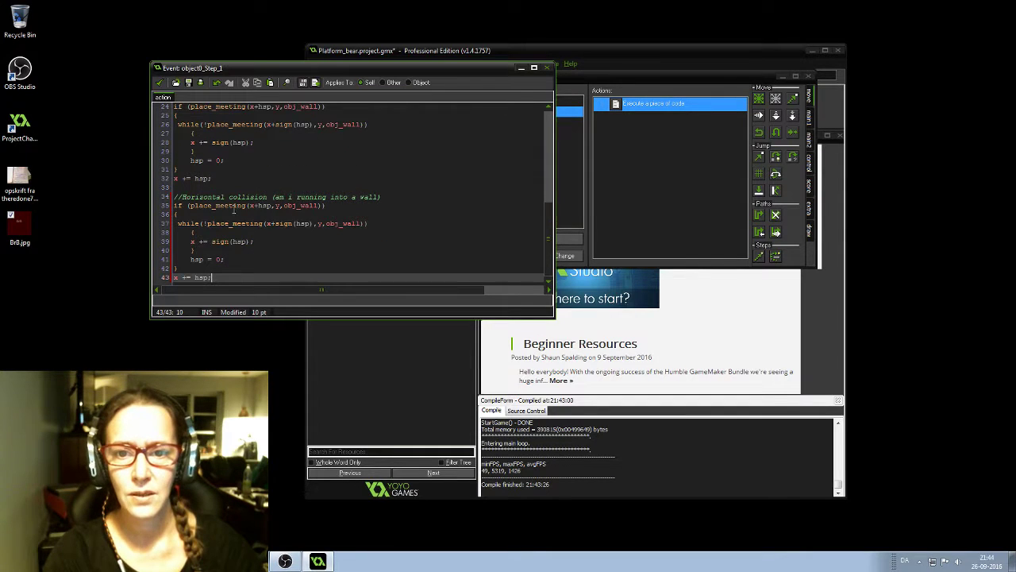
Replace "Horizontal" with "Vertical" in the comment above the pasted collision block
drag(226, 197, 188, 204)
text(Vert)
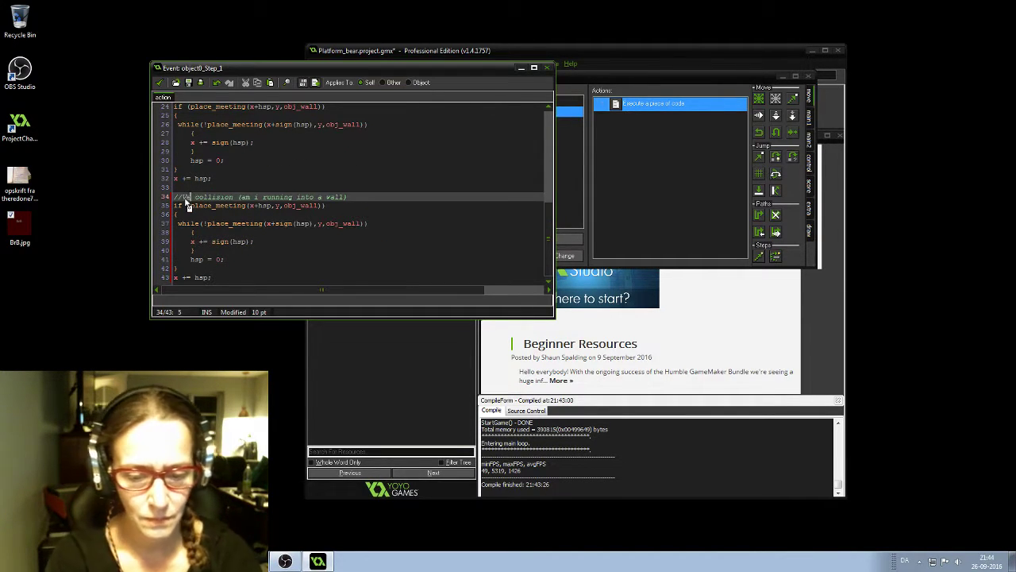
text(ical)
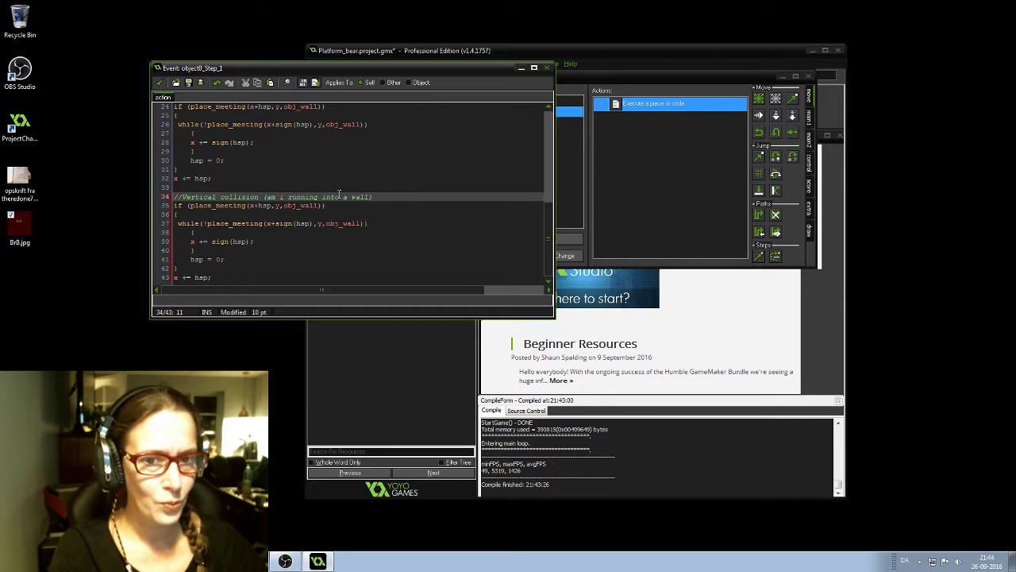
Reword the bracketed text in the vertical collision comment on line 34 as "am i colliding up/down"
drag(368, 196, 279, 195)
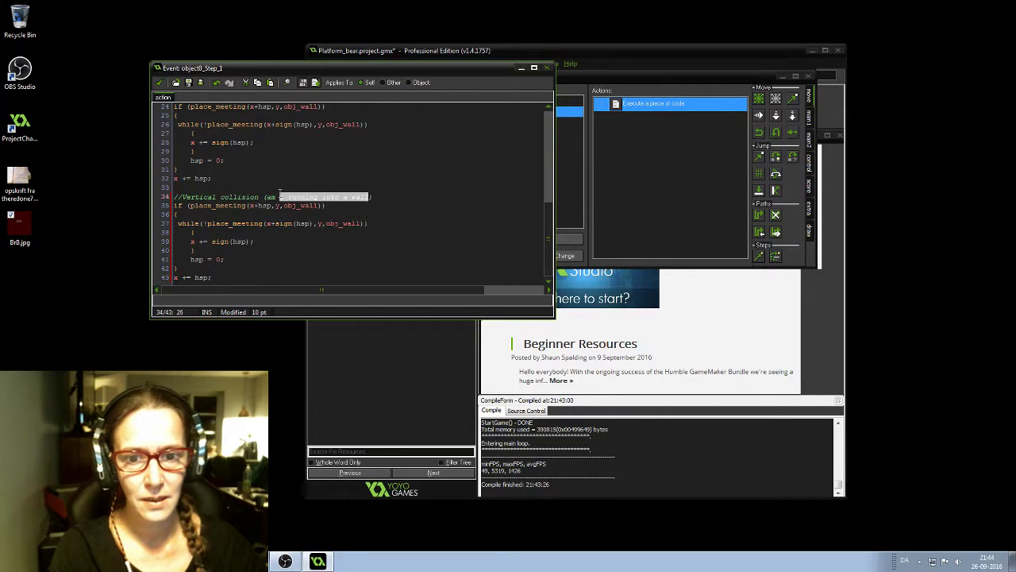
text(on.)
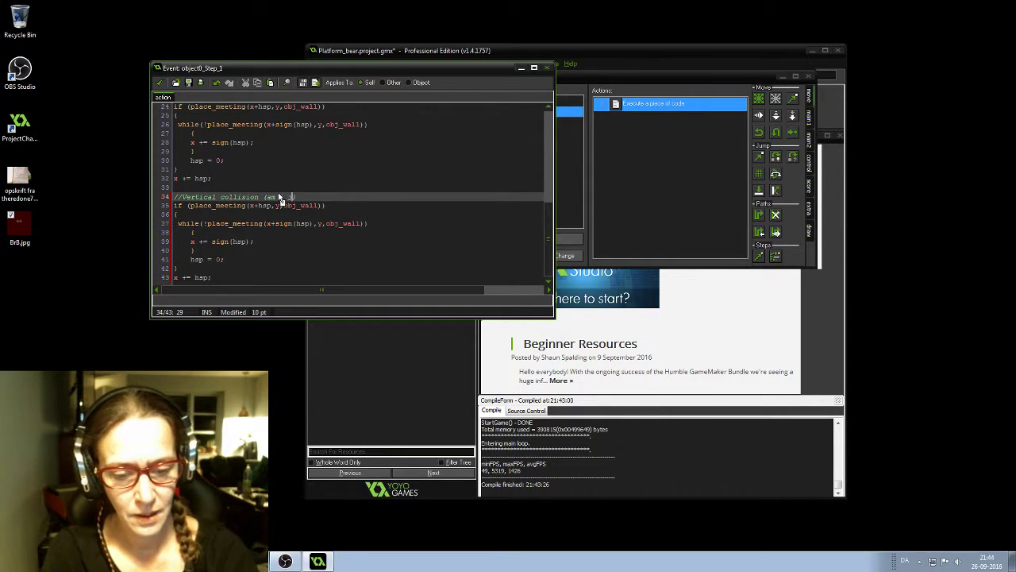
text(umping)
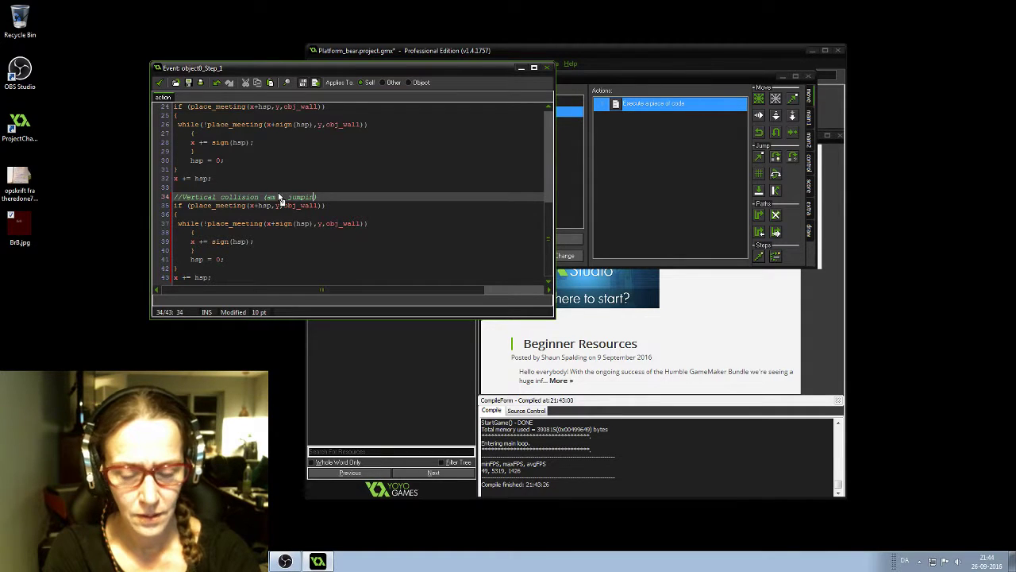
key(BackSpace)
key(BackSpace)
key(BackSpace)
key(BackSpace)
key(BackSpace)
key(BackSpace)
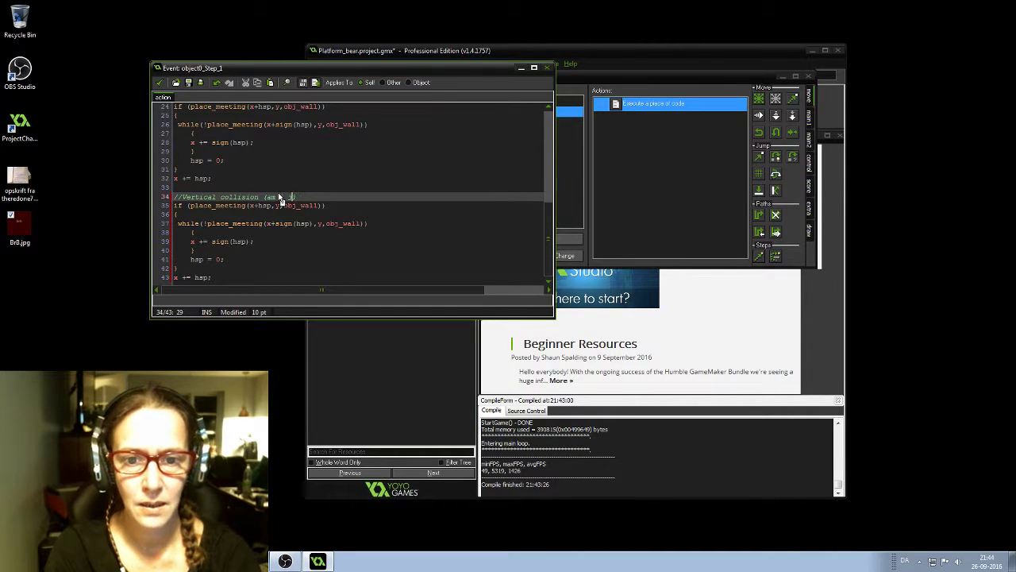
text(collidin)
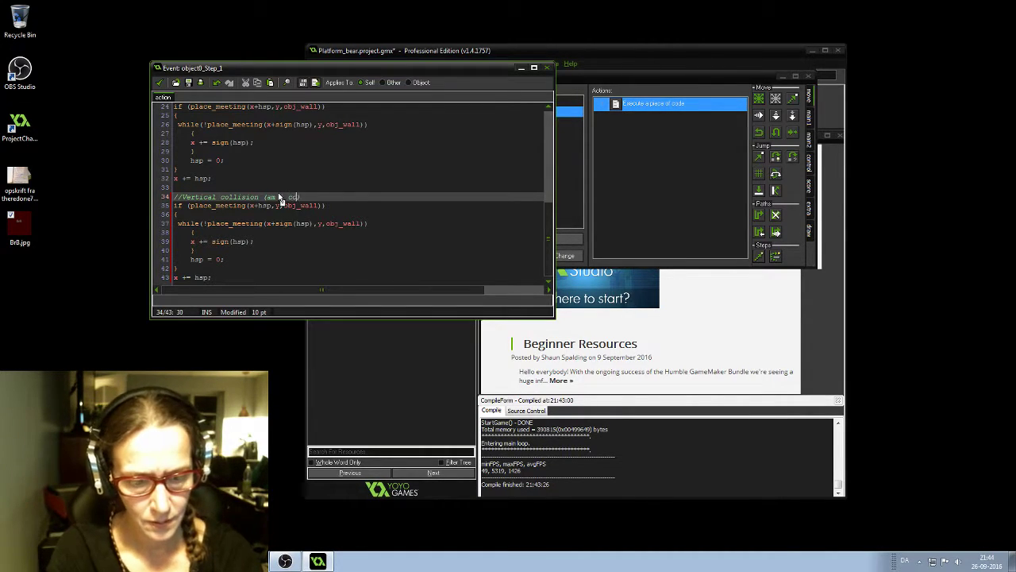
text(g o)
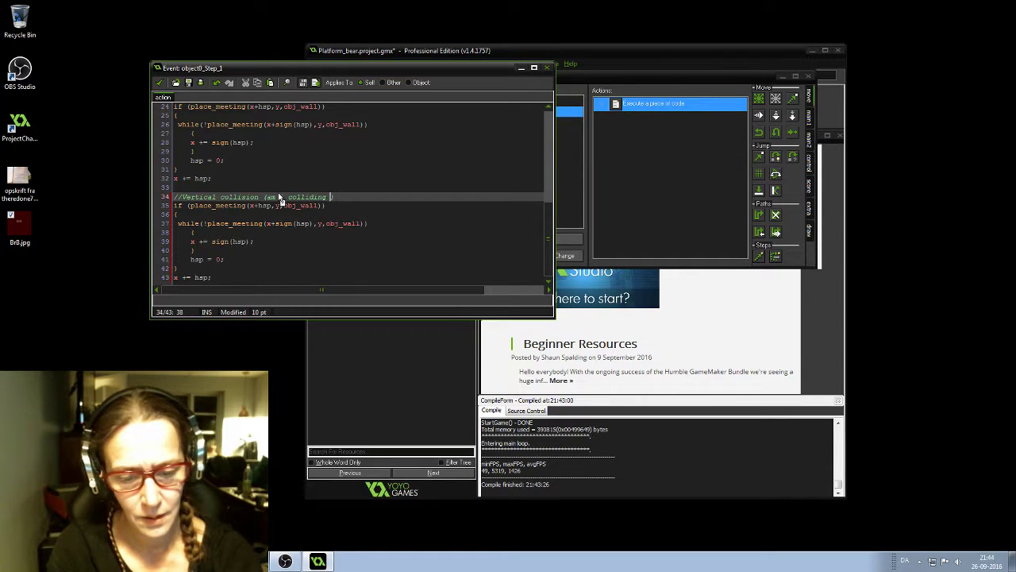
text(p)
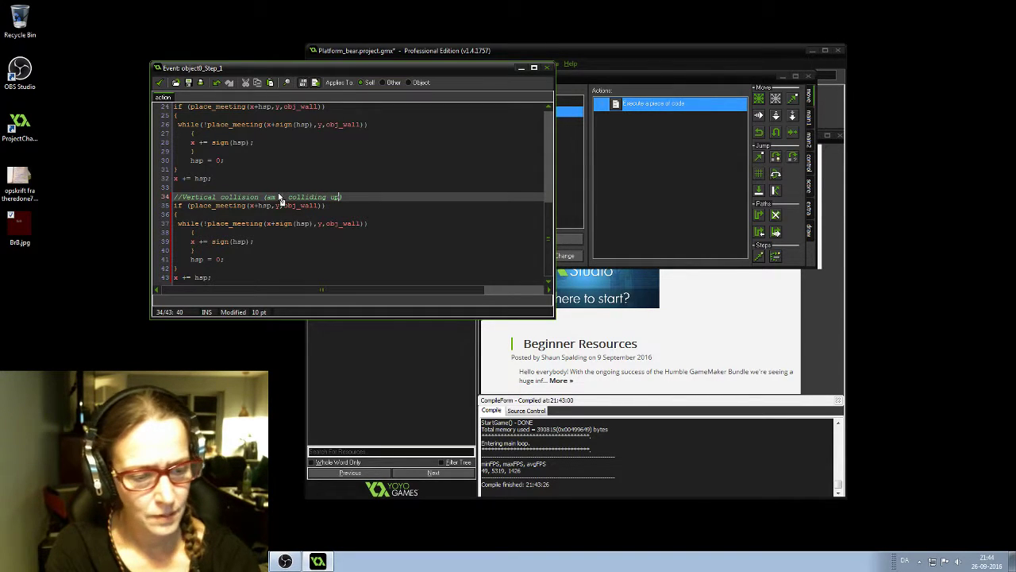
text(/down)
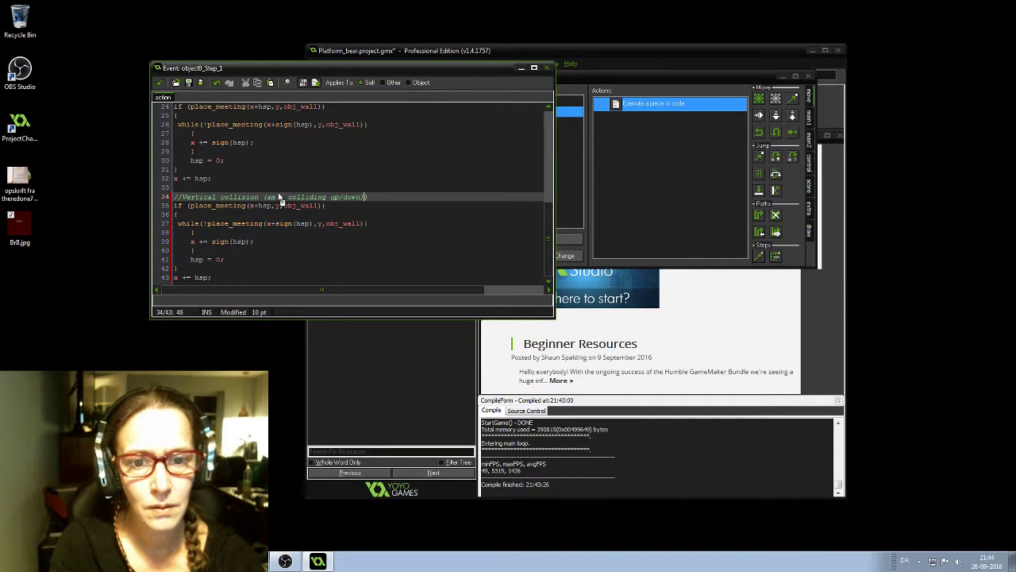
key(BackSpace)
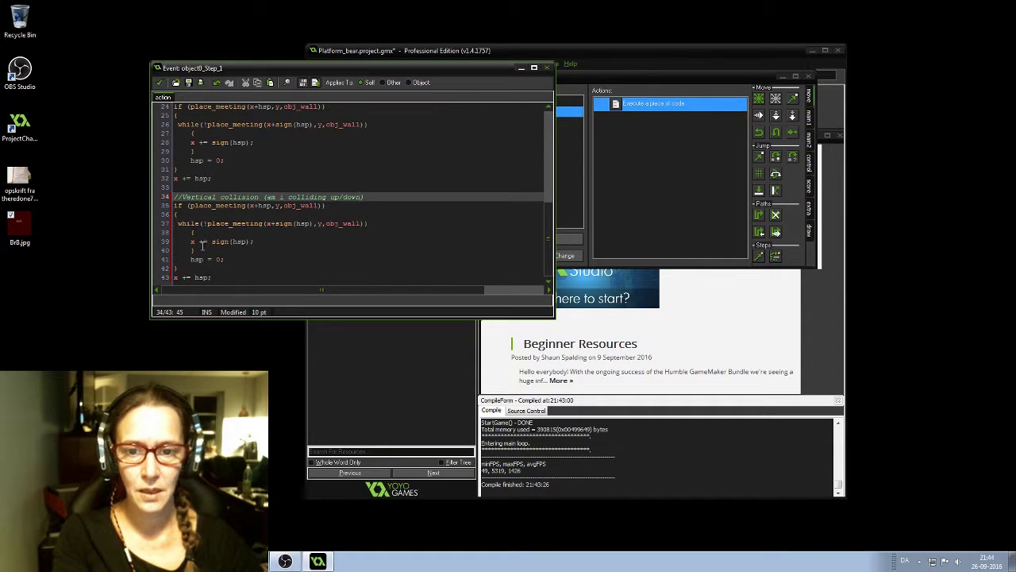
Change the while condition in the vertical collision block to "!place_meeting(x,y+sign(vsp),obj_wall)"
scroll(244, 231, up, 2)
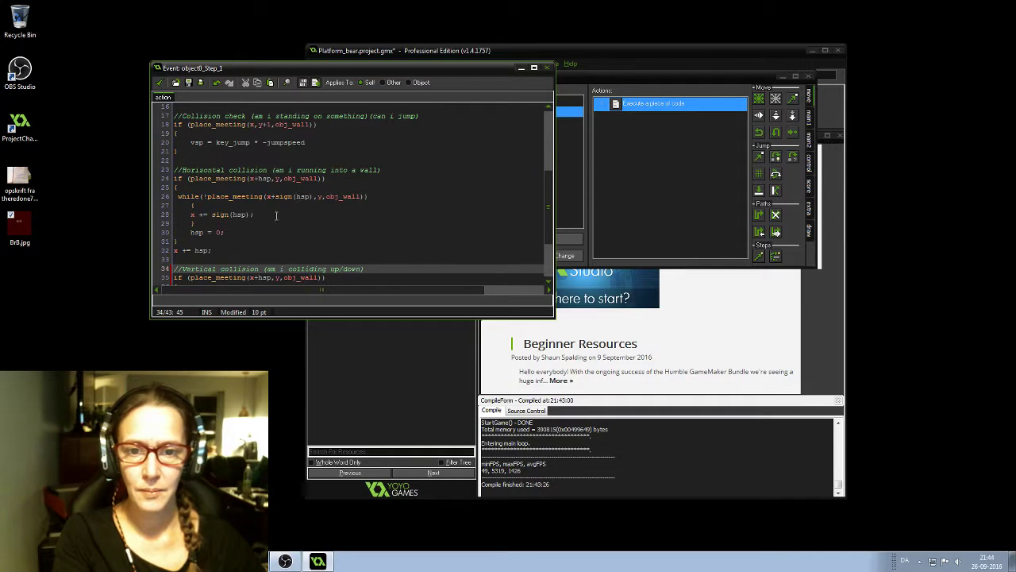
click(276, 214)
scroll(276, 214, down, 2)
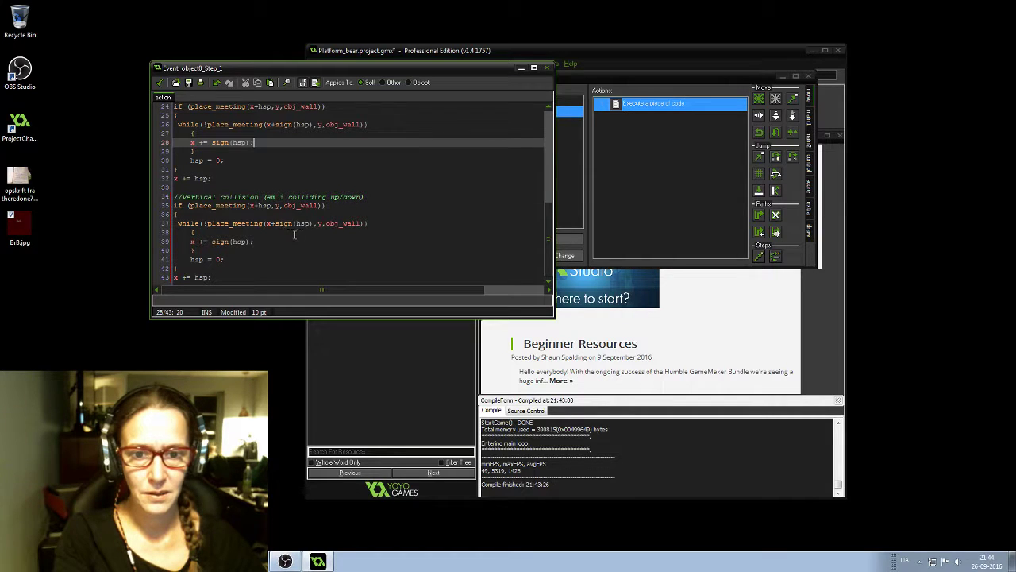
drag(271, 223, 313, 222)
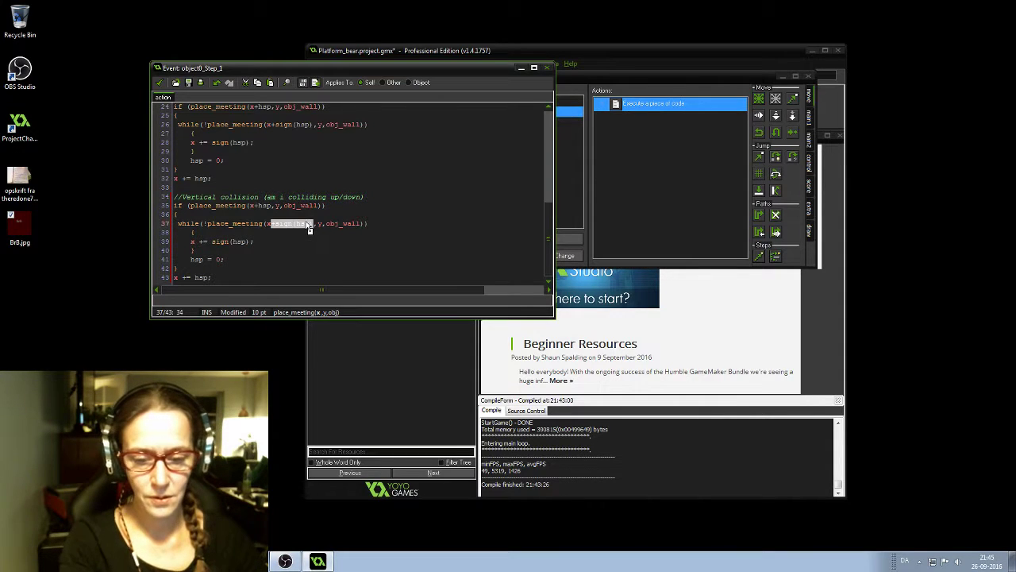
key(Delete)
click(281, 224)
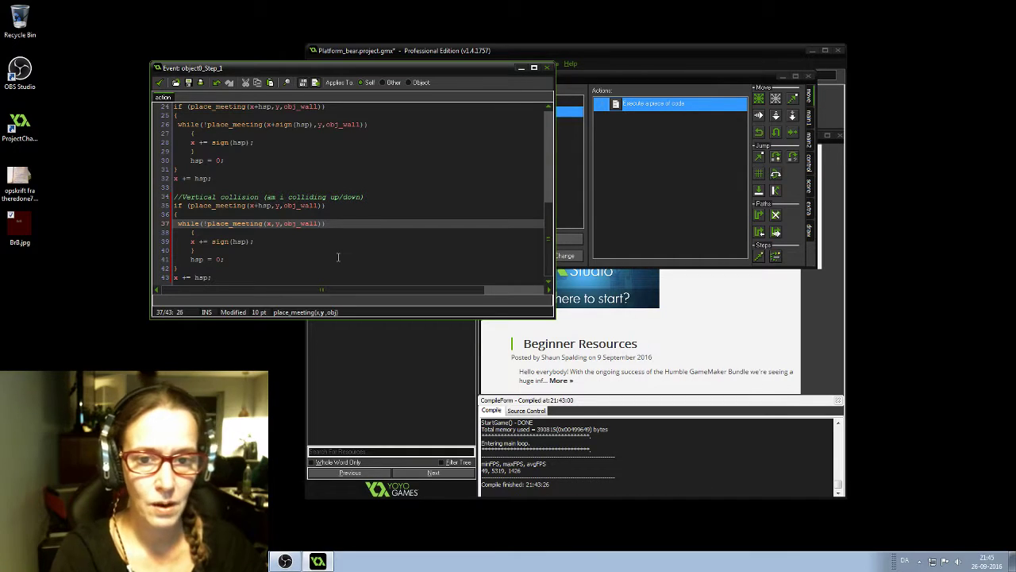
text(+sign(hsp))
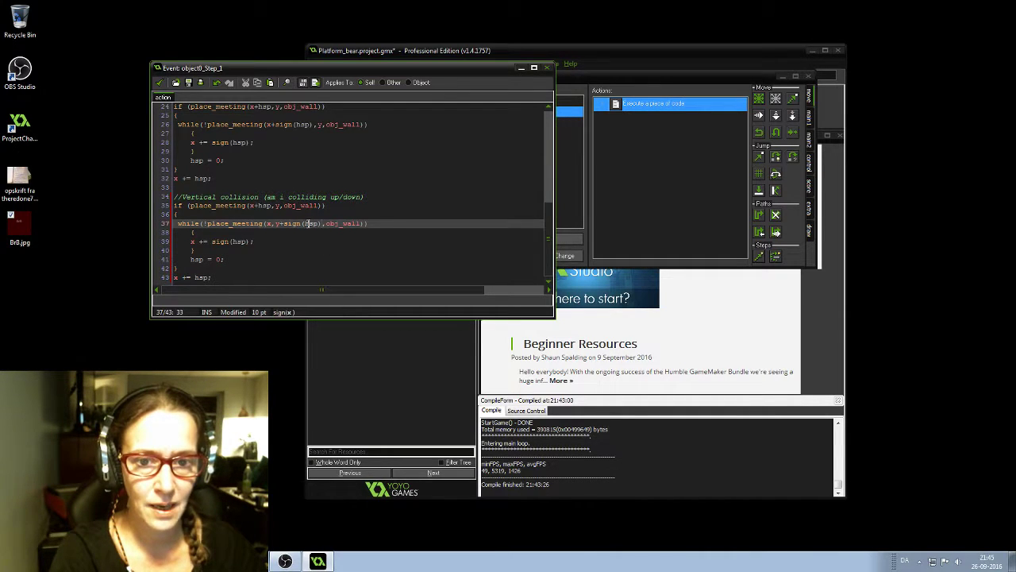
click(308, 224)
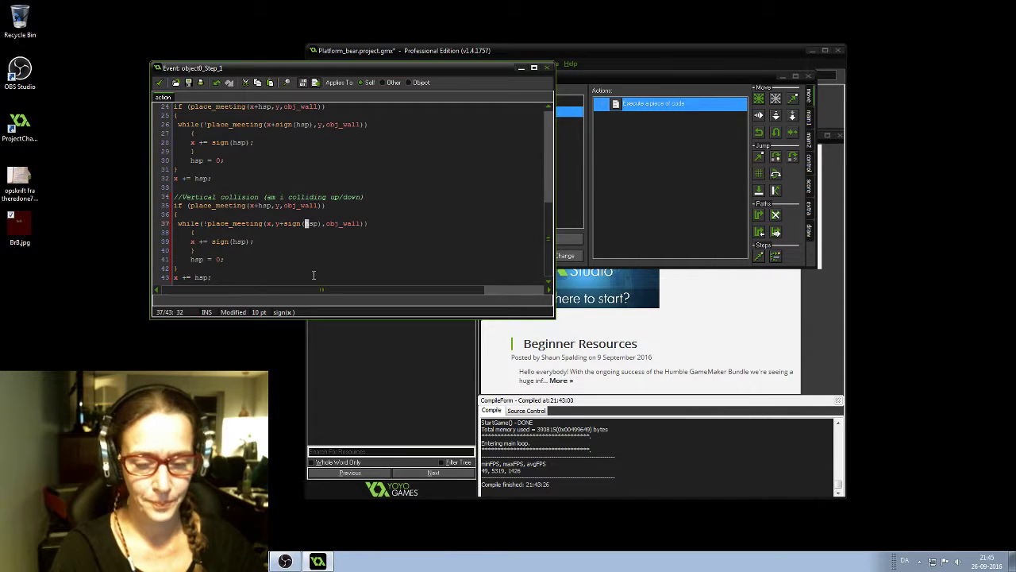
key(Delete)
text(v)
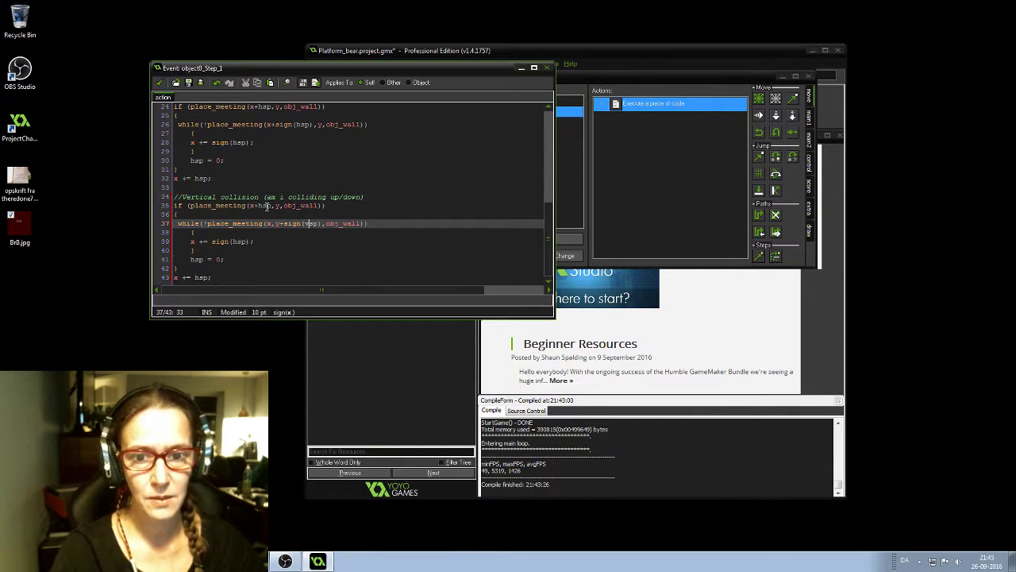
Change the if condition of the vertical collision block on line 35 to "place_meeting(x,y+vsp,obj_wall)"
drag(272, 206, 254, 206)
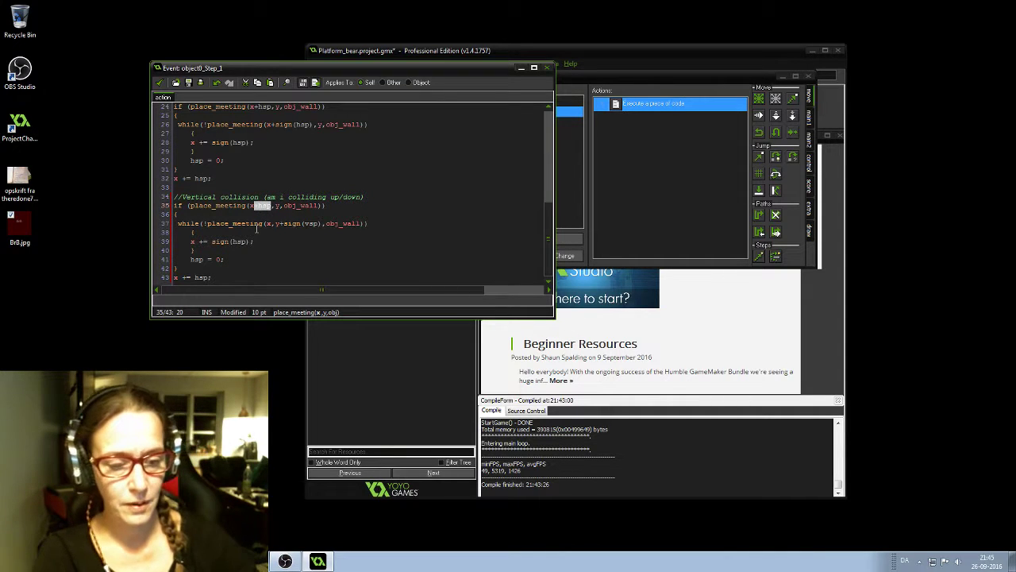
key(BackSpace)
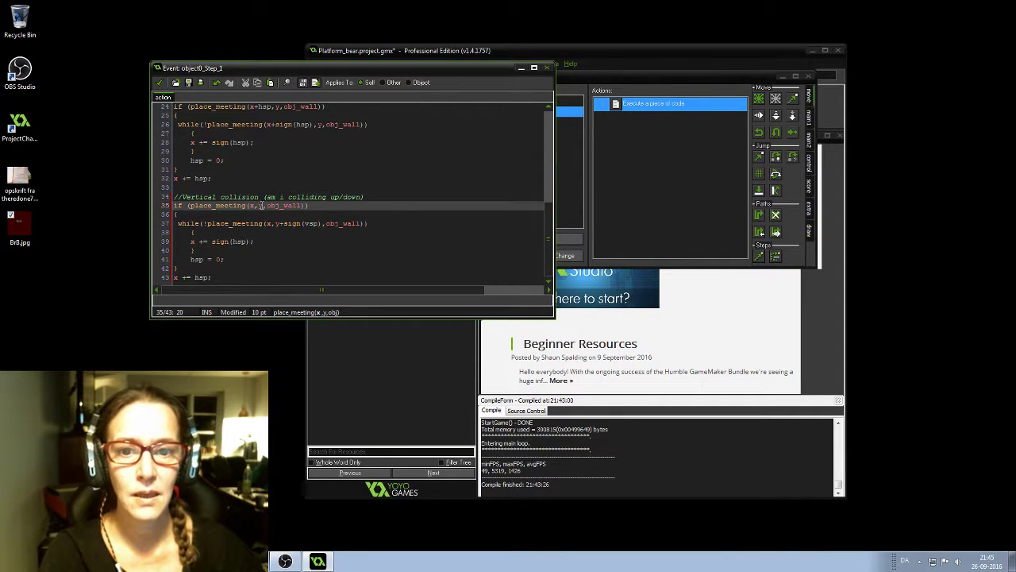
click(262, 205)
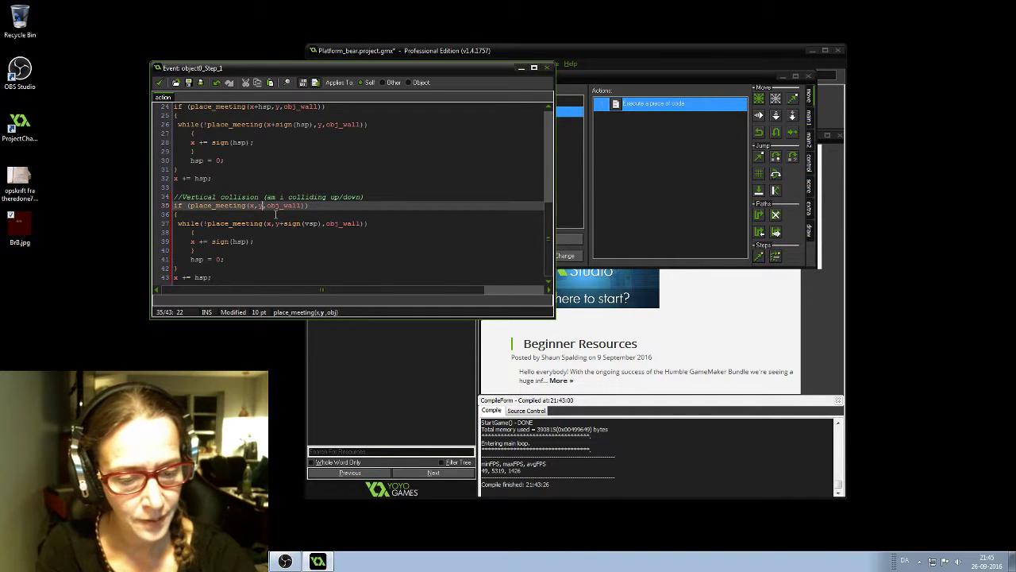
text(´vsp)
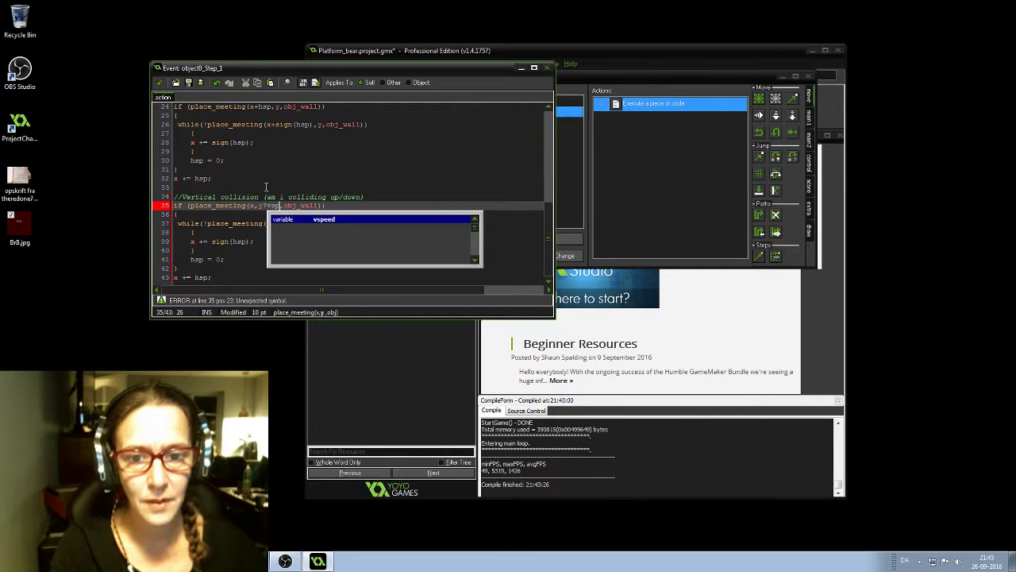
click(264, 206)
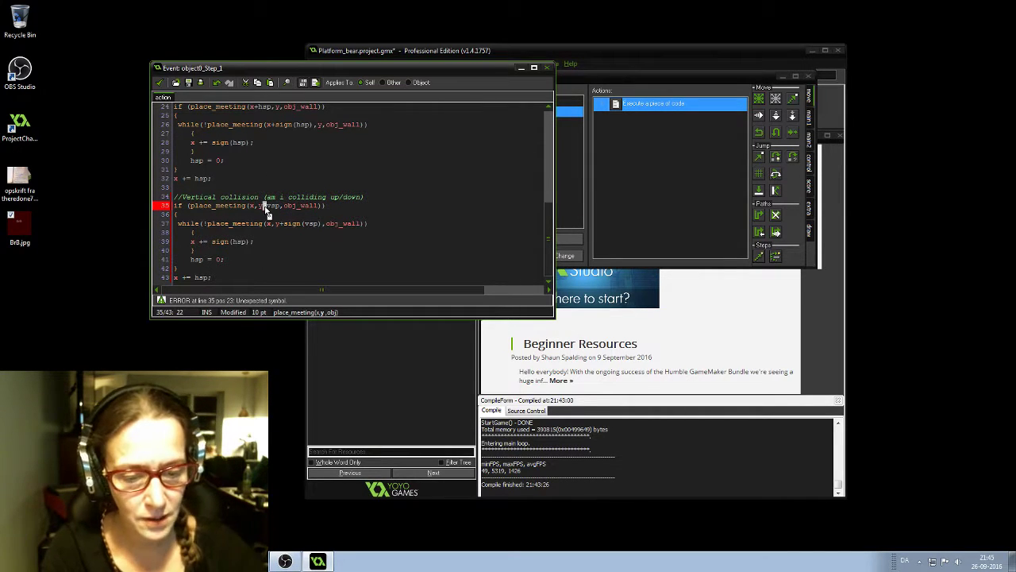
key(Delete)
text(+)
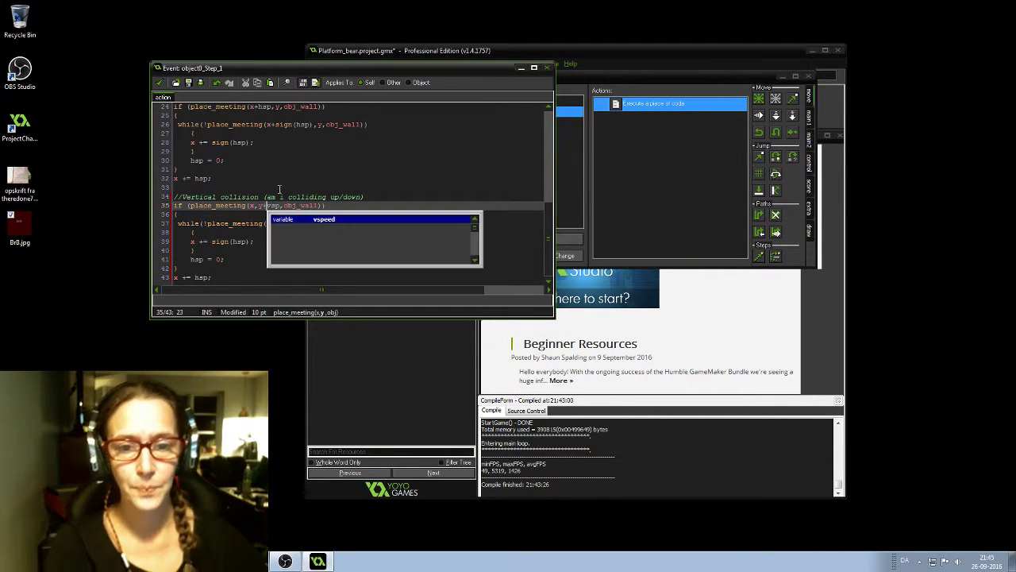
click(233, 254)
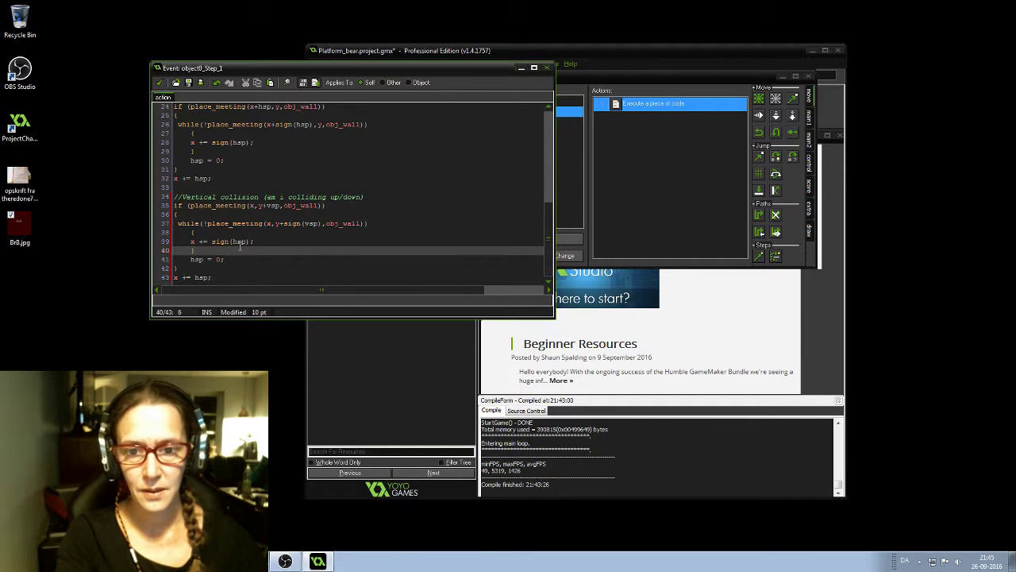
Change line 39 inside the vertical while loop to "y += sign(vsp);" and line 41 to "vsp = 0;"
click(234, 240)
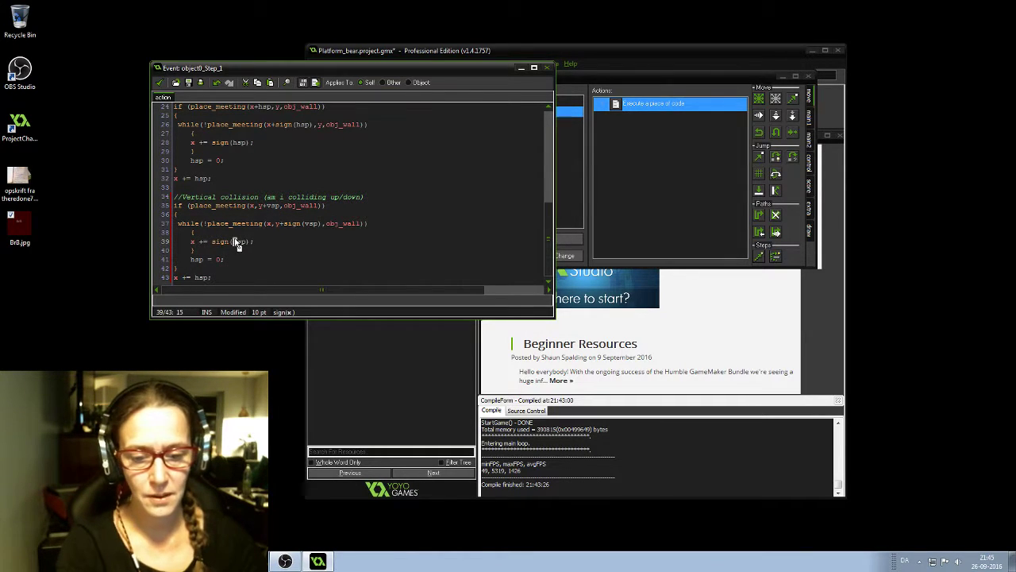
key(Delete)
text(v)
click(192, 262)
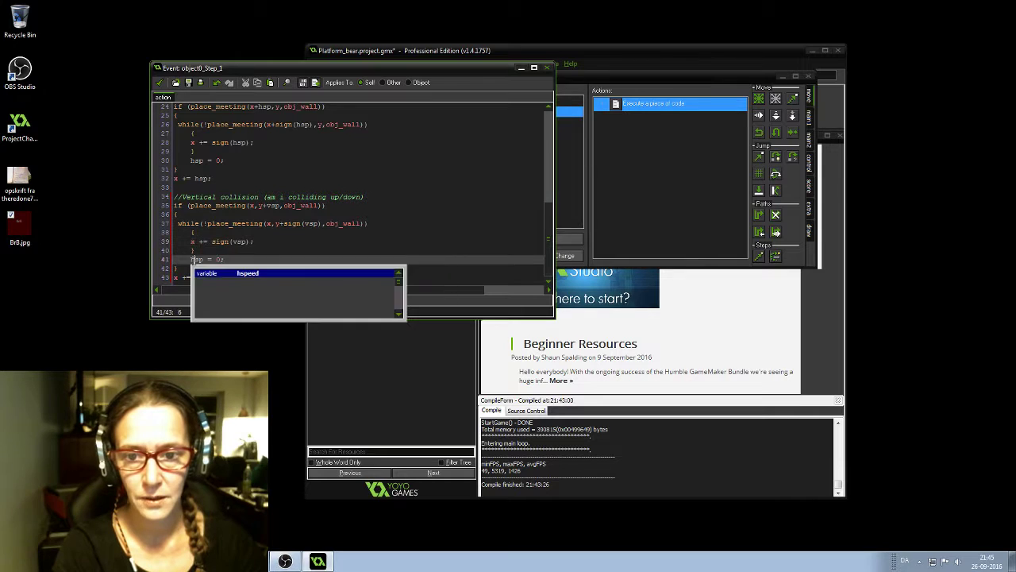
key(Delete)
text(v)
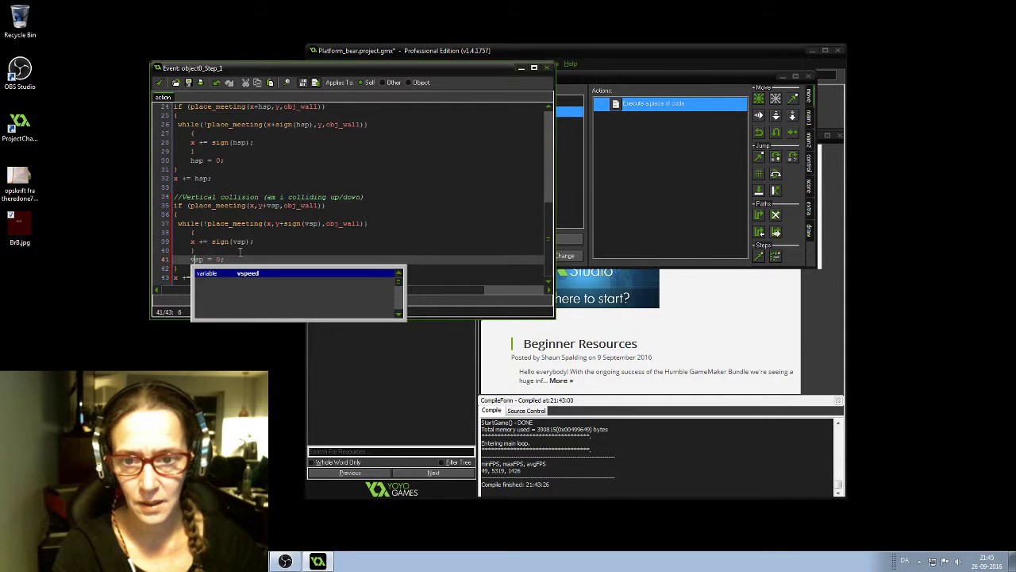
click(198, 240)
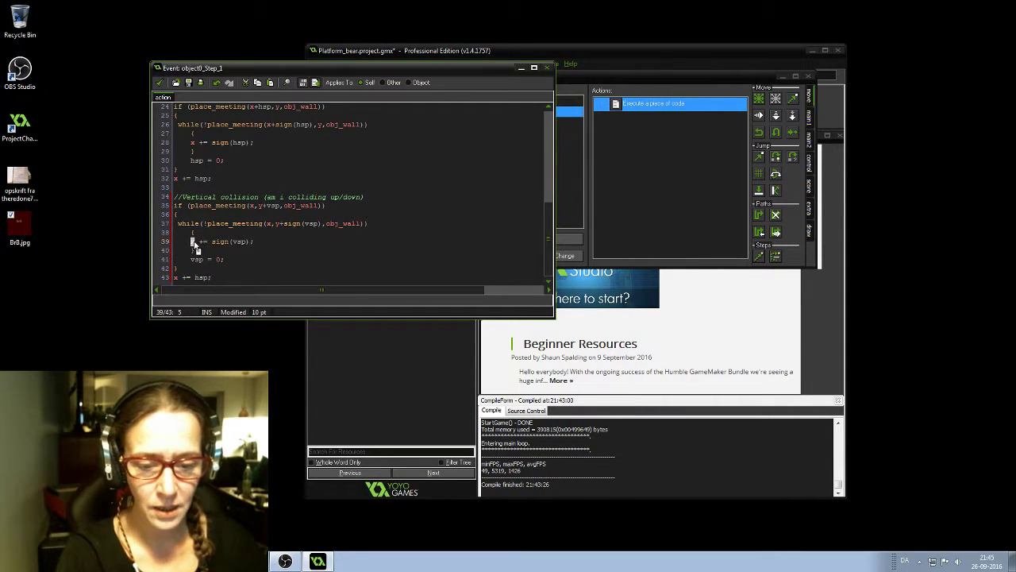
Change the vertical block's closing line 43 to "y += vsp;" and save the code and object0's properties
click(174, 277)
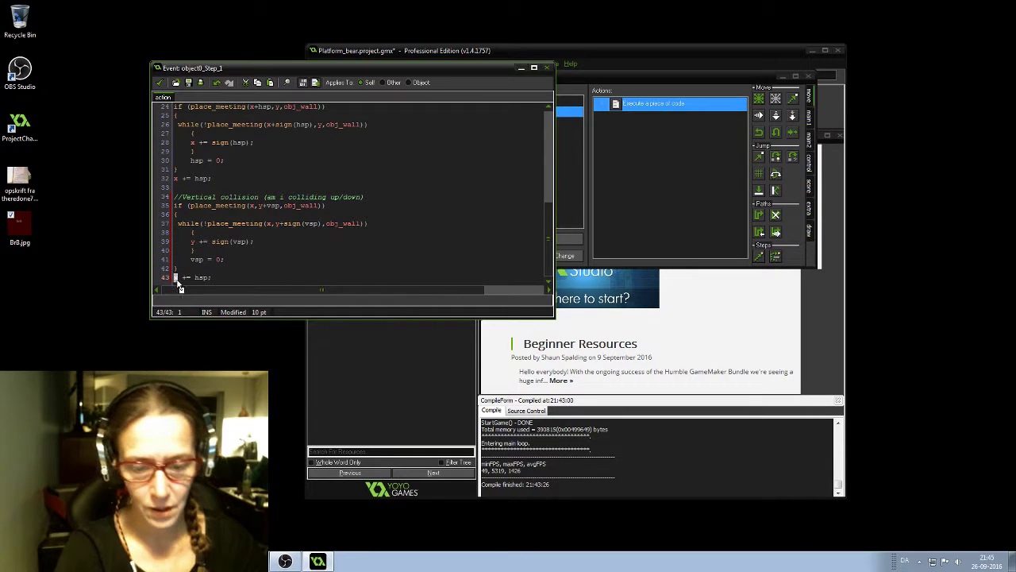
key(Delete)
text(y)
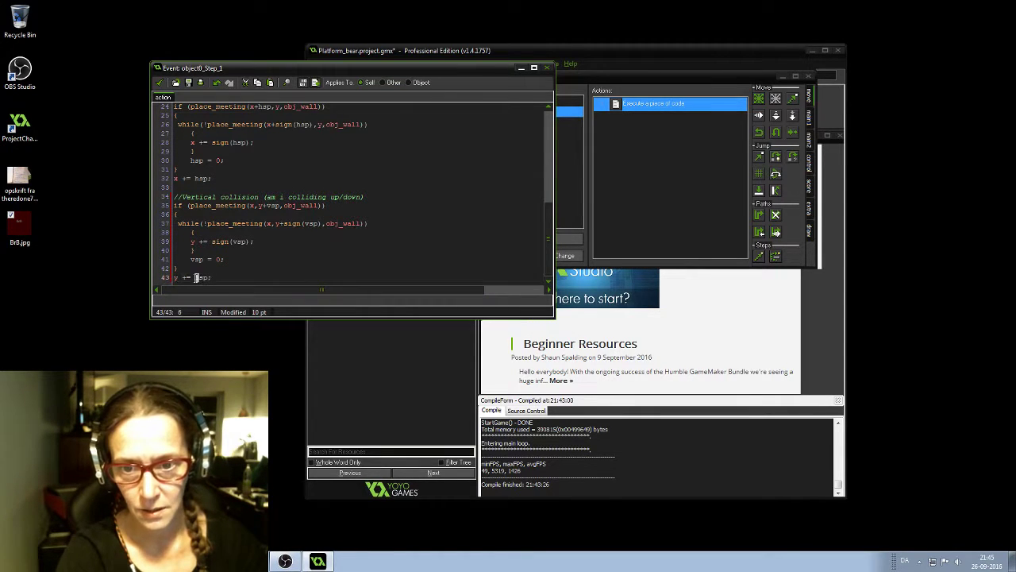
drag(199, 277, 195, 277)
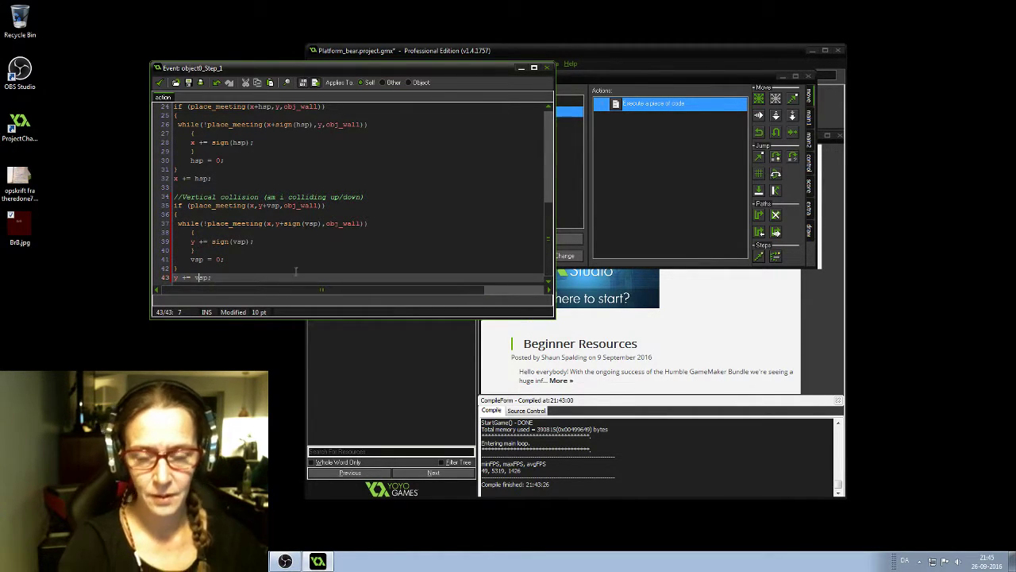
text(v)
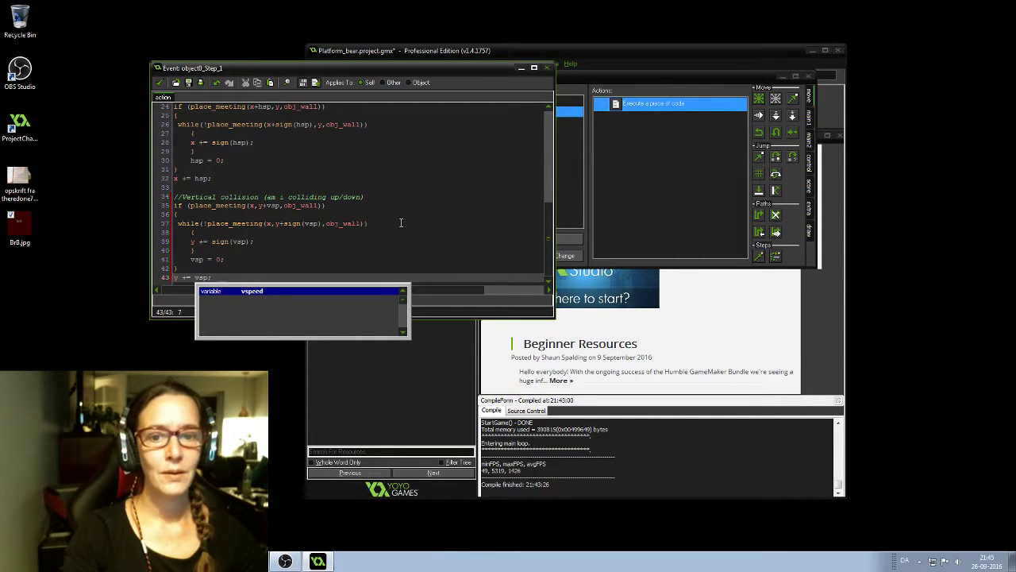
click(158, 82)
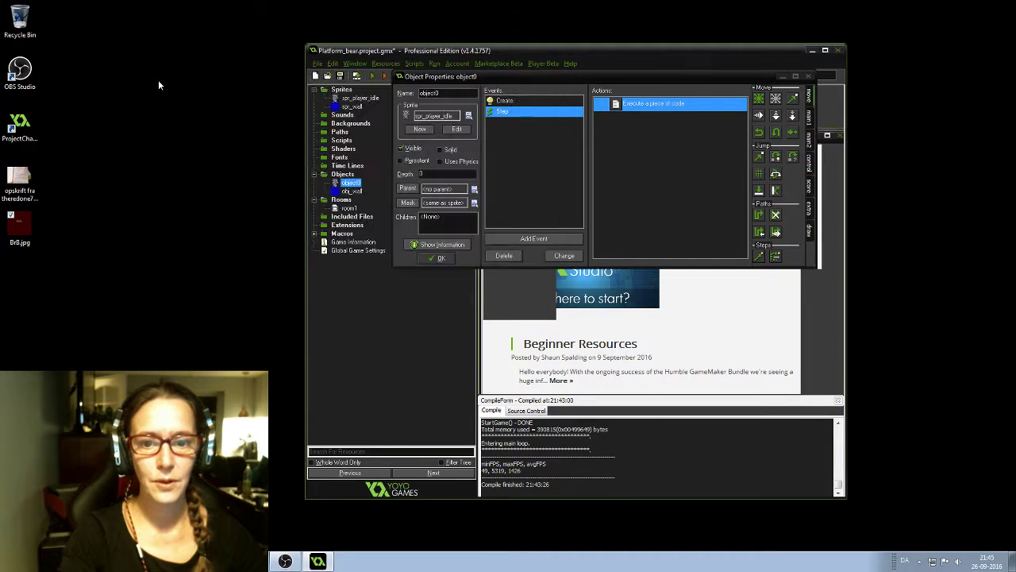
click(438, 258)
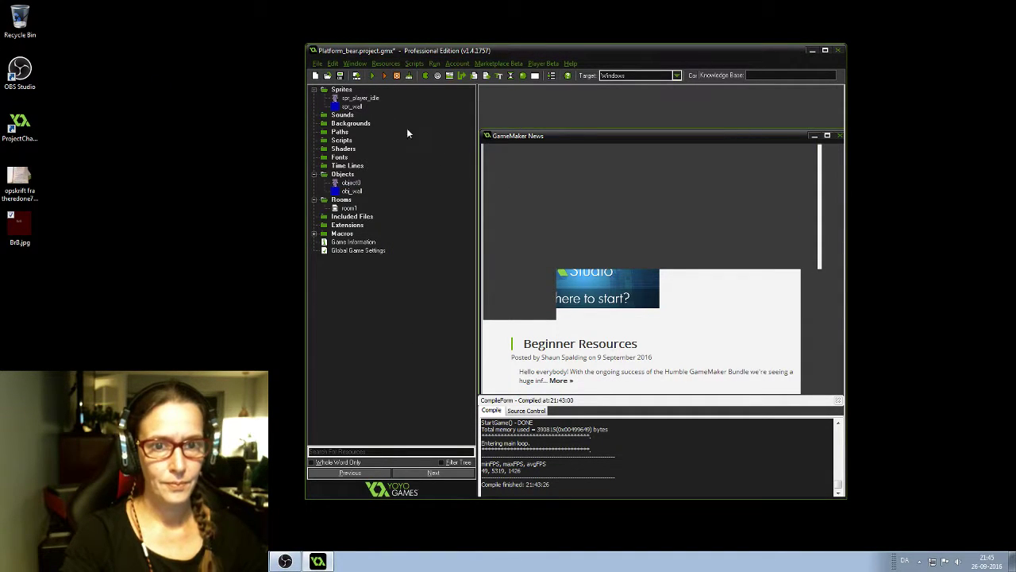
Run the game to test the bear's wall collisions, and abort the run from the error dialog
click(374, 77)
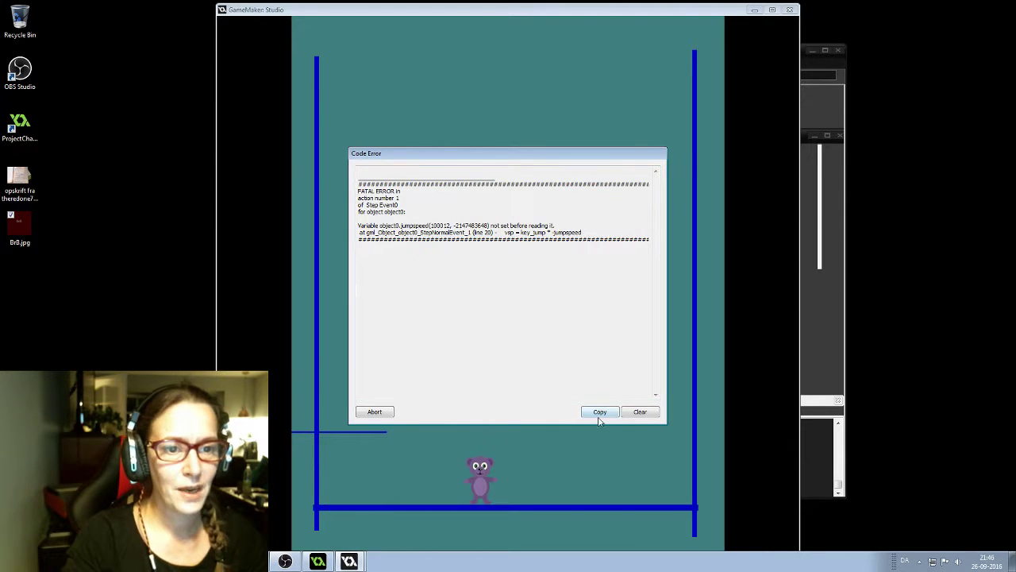
click(382, 412)
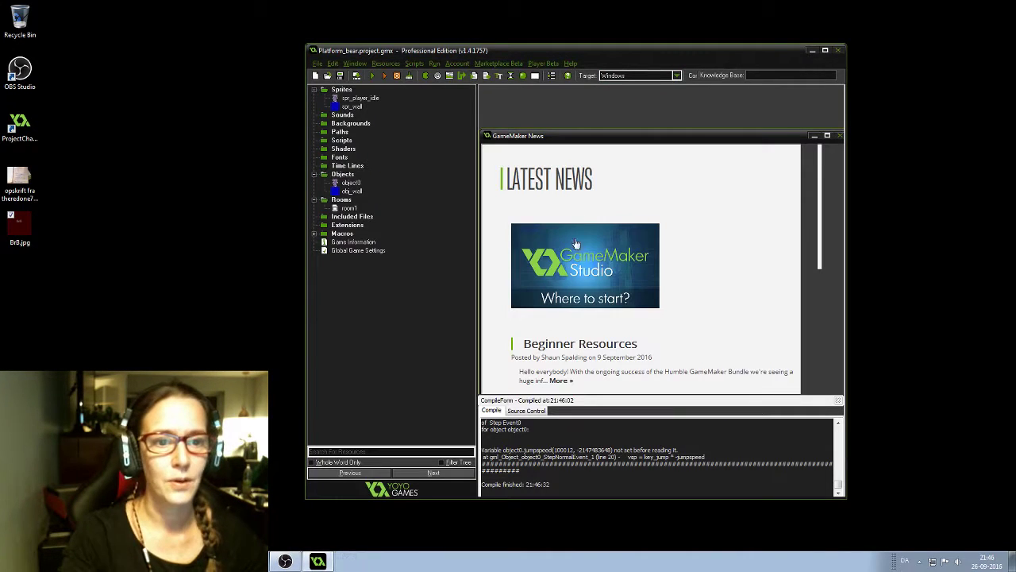
Change line 20 of object0's Step code to "vsp = key_jump * -jumpspeed_normal" and save the code
double_click(350, 184)
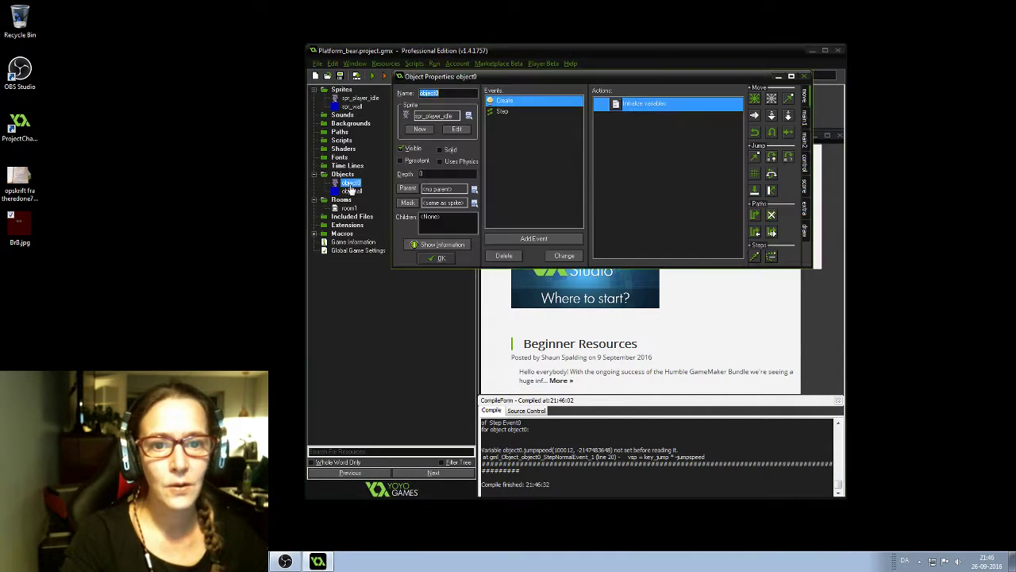
click(499, 112)
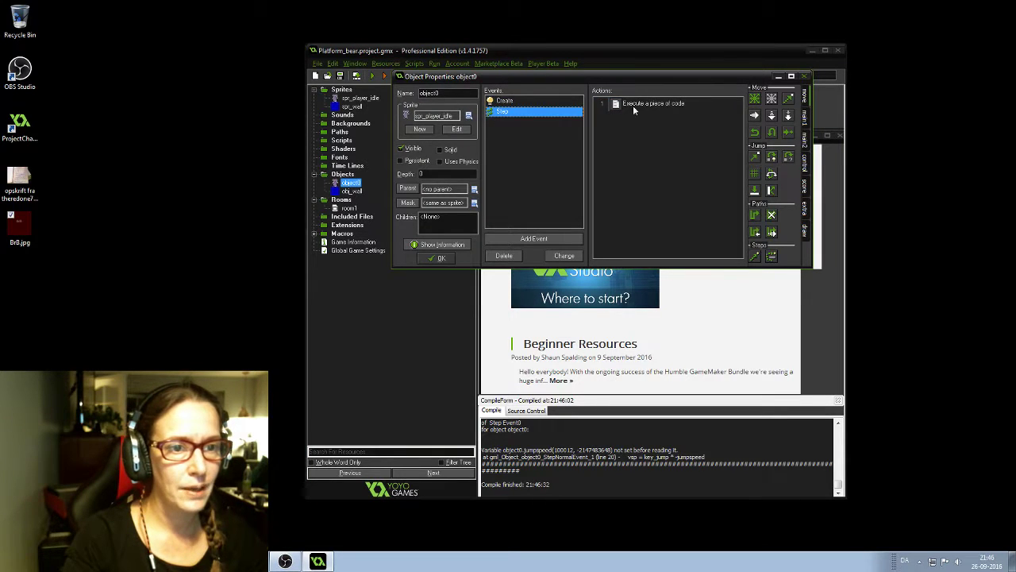
double_click(632, 104)
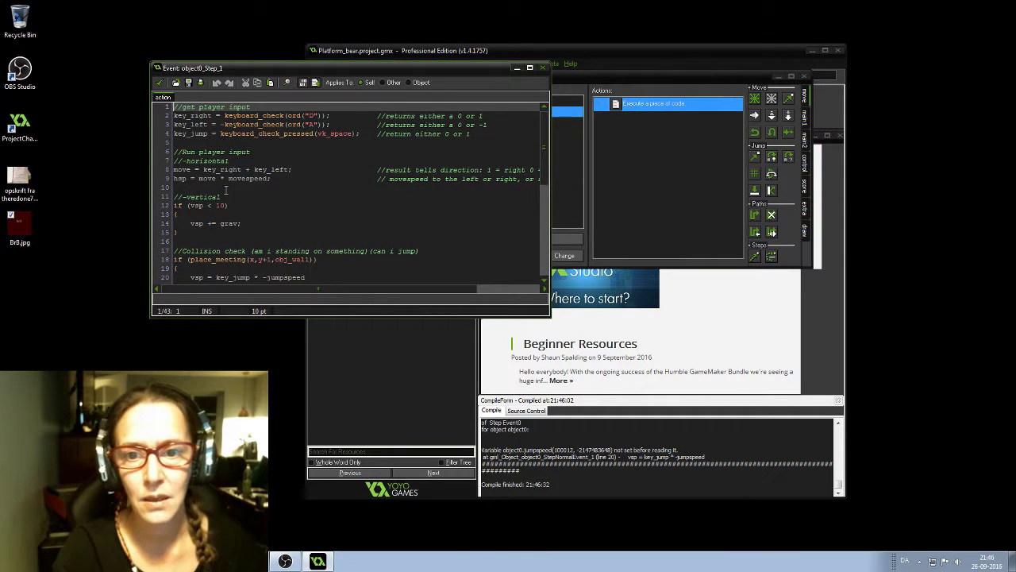
scroll(215, 178, down, 3)
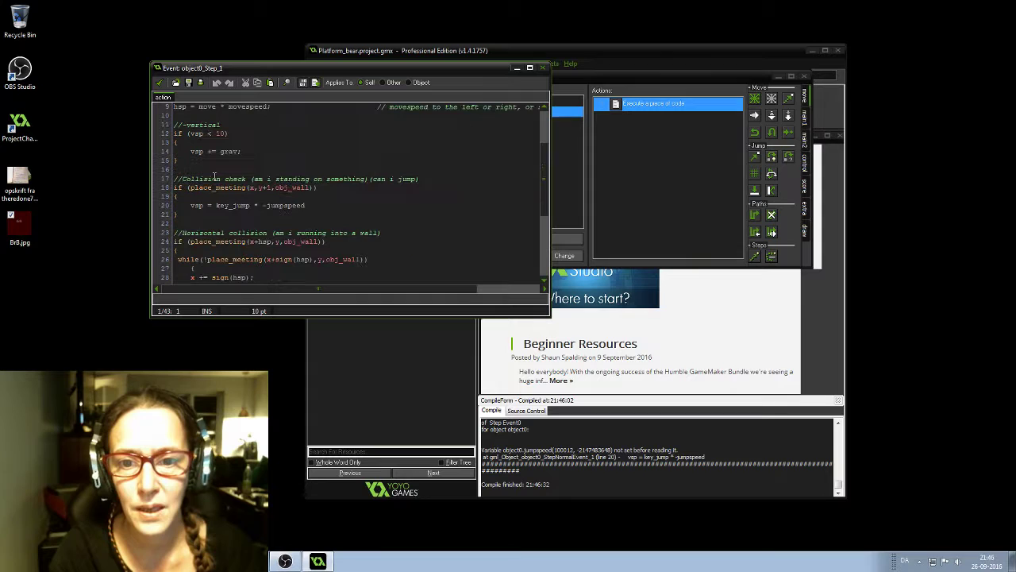
click(313, 205)
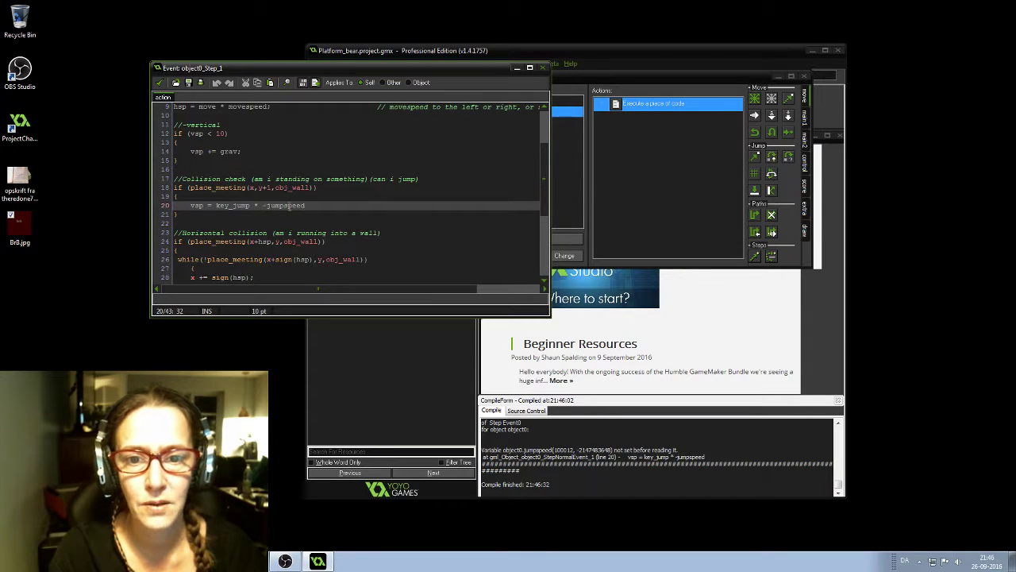
text(_)
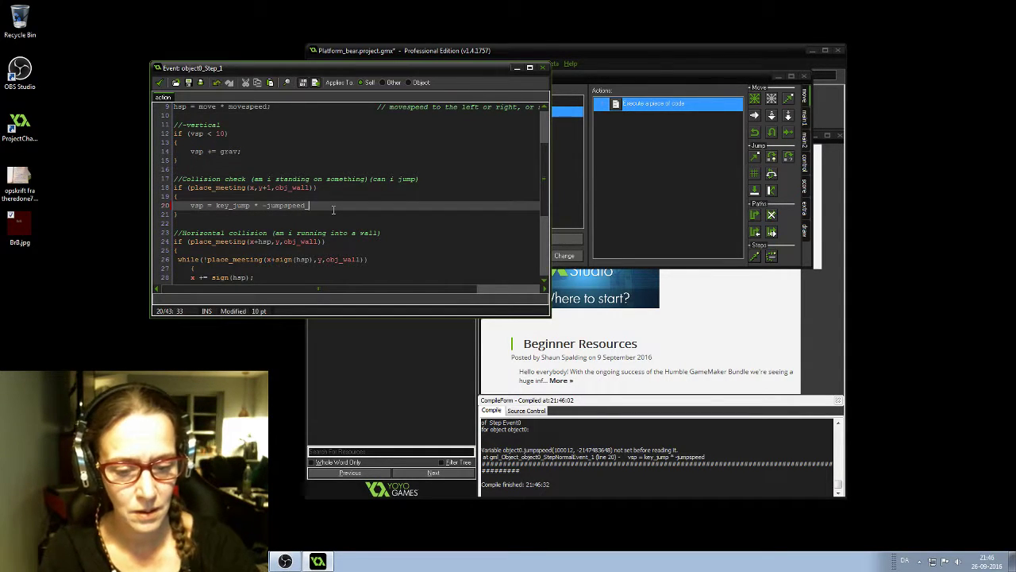
text(normal)
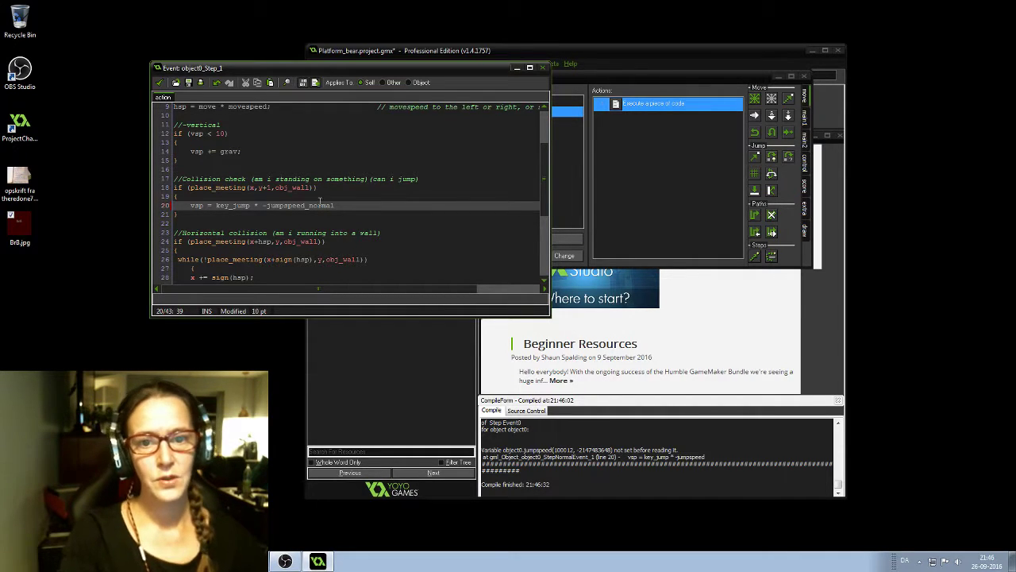
click(160, 83)
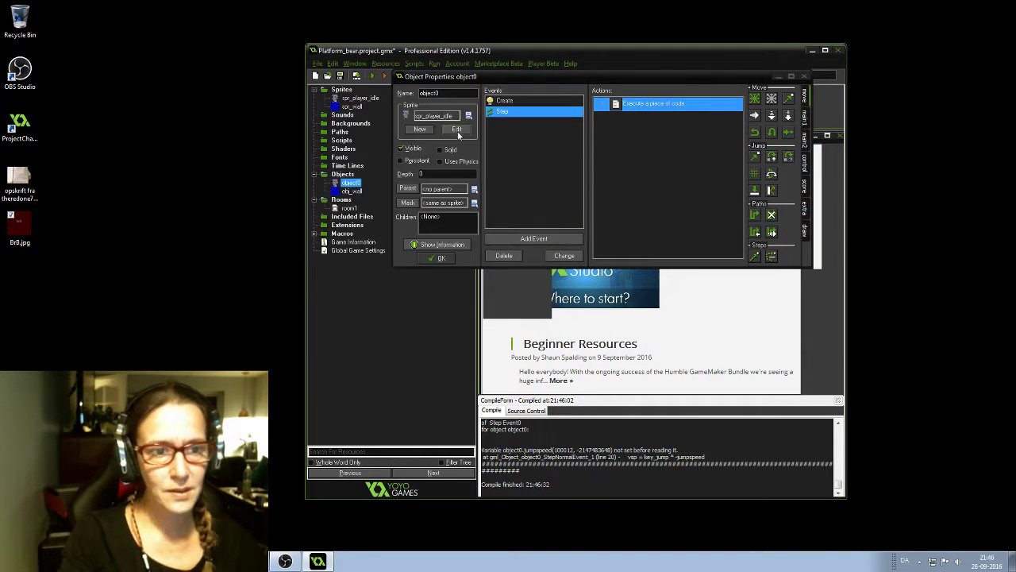
Review the jump speed variables in object0's Create code, and accept the code and the object's properties
click(515, 101)
double_click(618, 104)
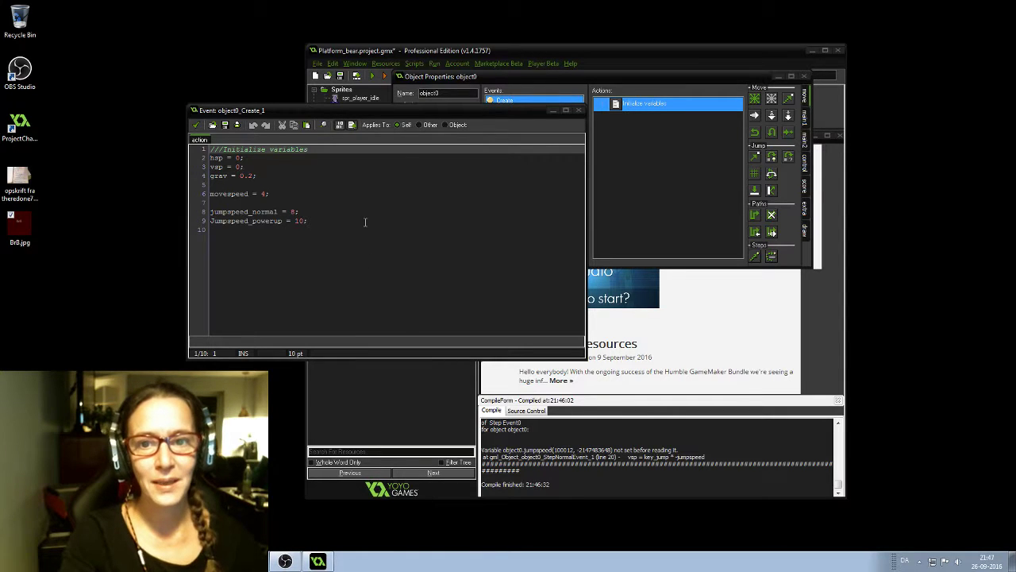
drag(299, 111, 138, 32)
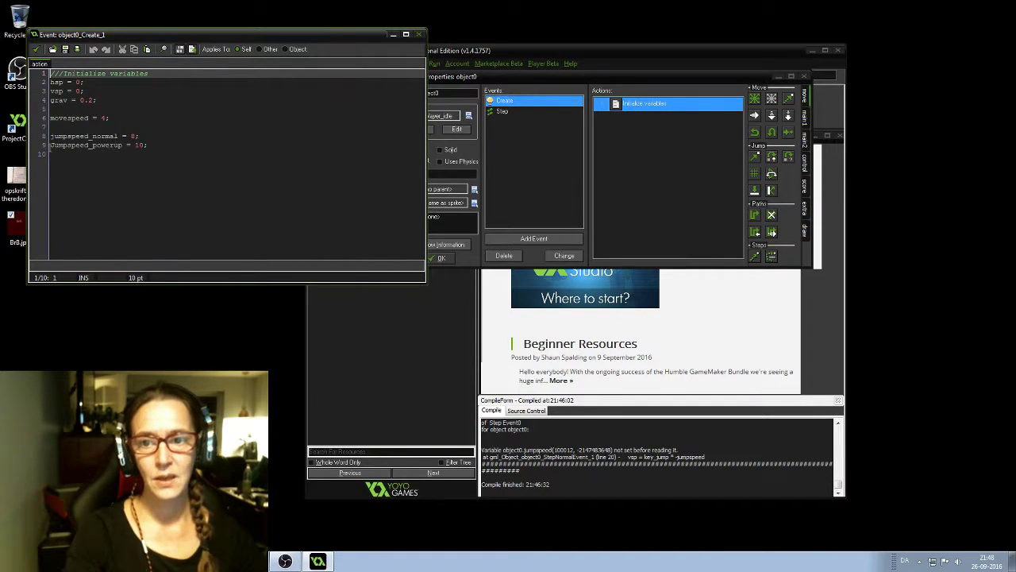
click(36, 49)
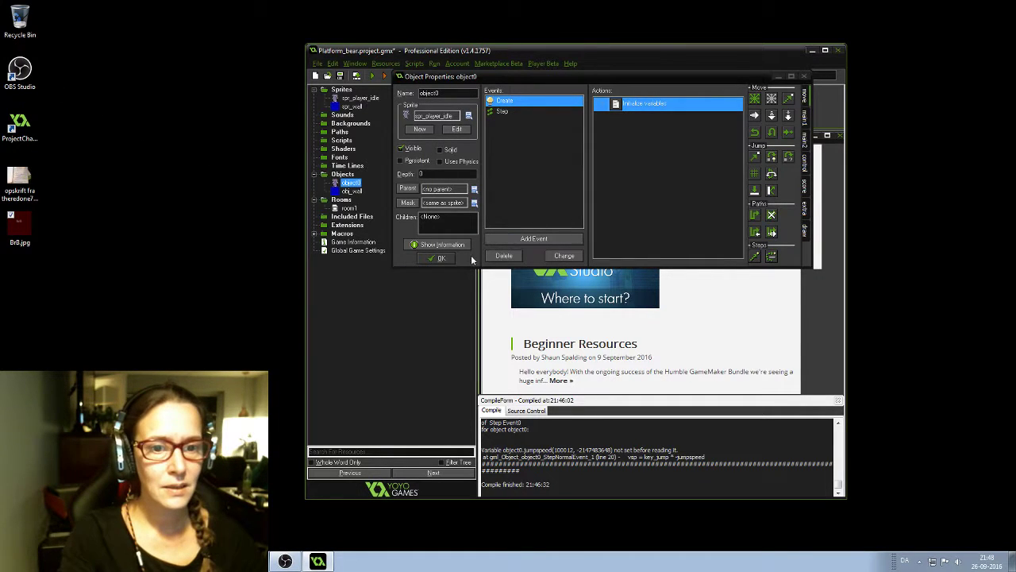
click(439, 260)
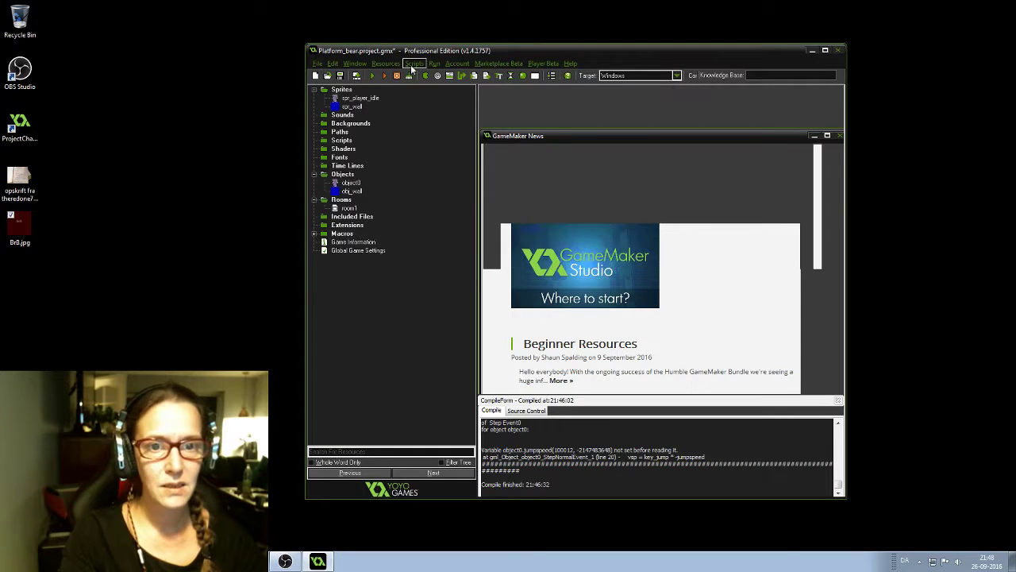
Run the game and walk the bear back and forth between the two side walls to test horizontal collisions
click(374, 77)
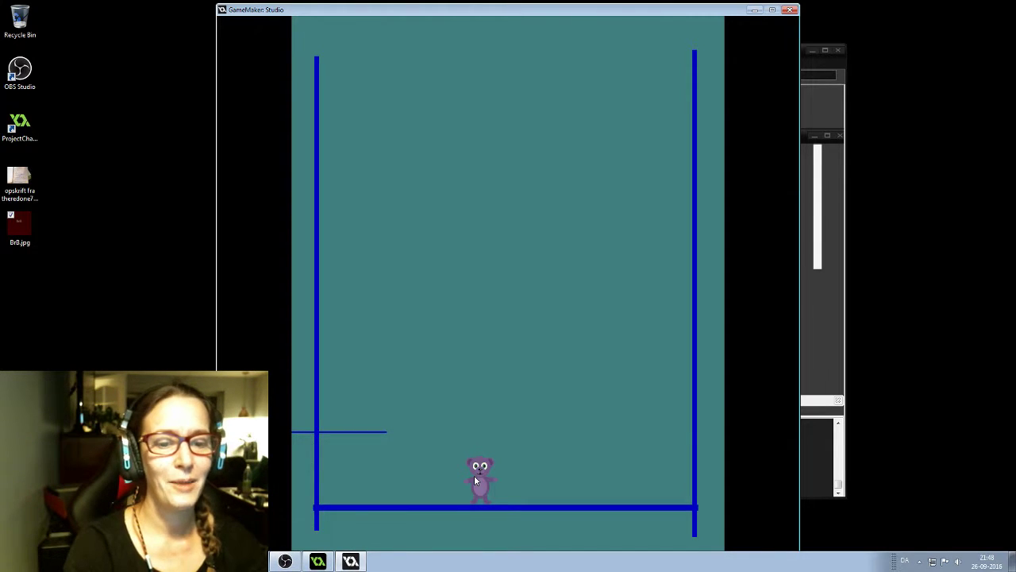
key(Left)
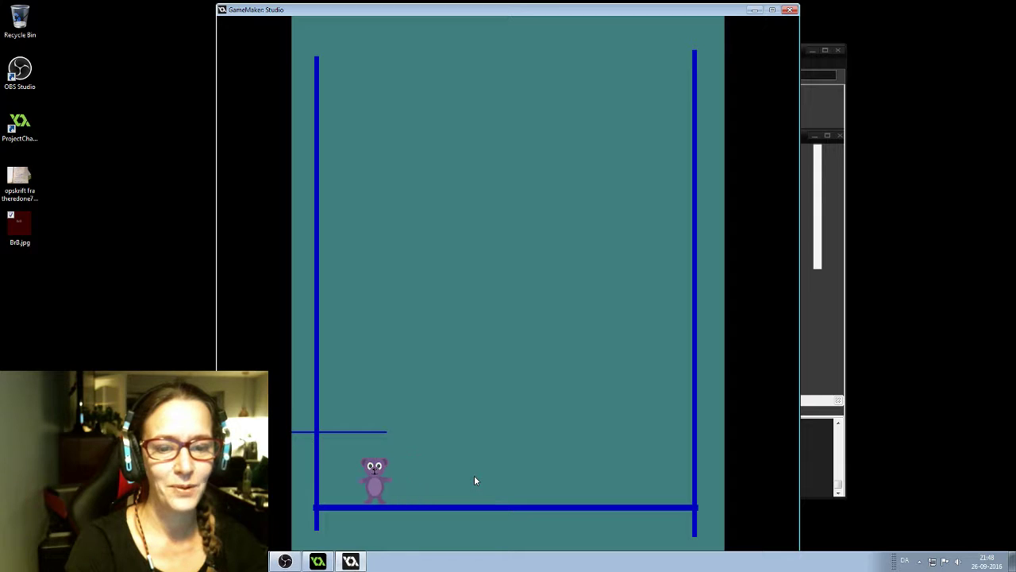
key(Right)
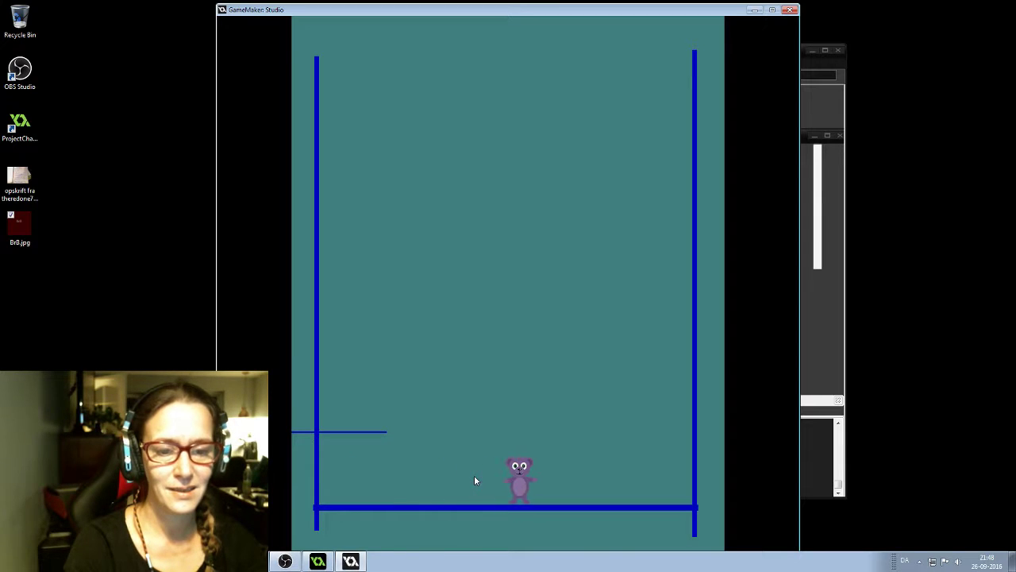
key(Right)
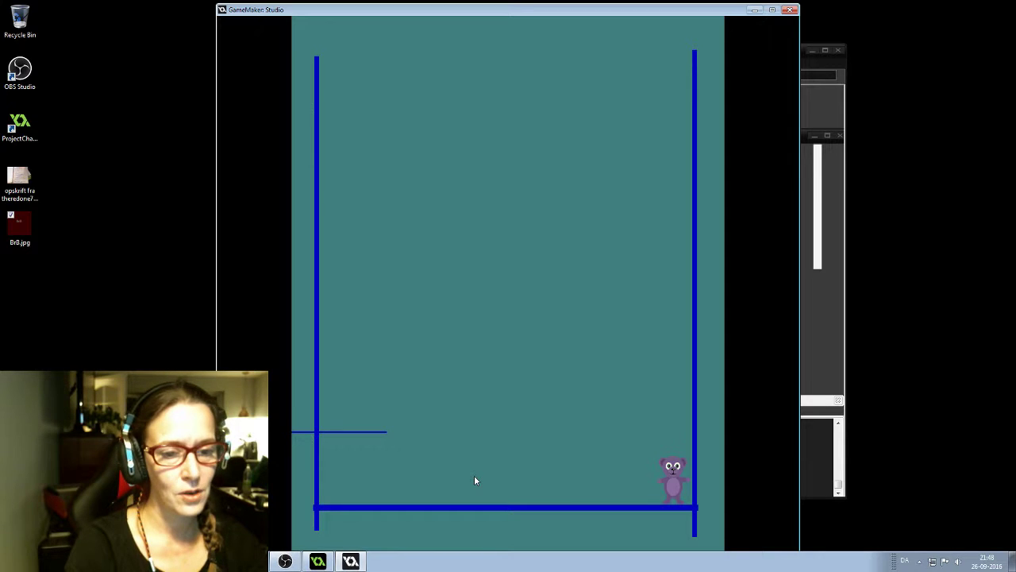
key(Left)
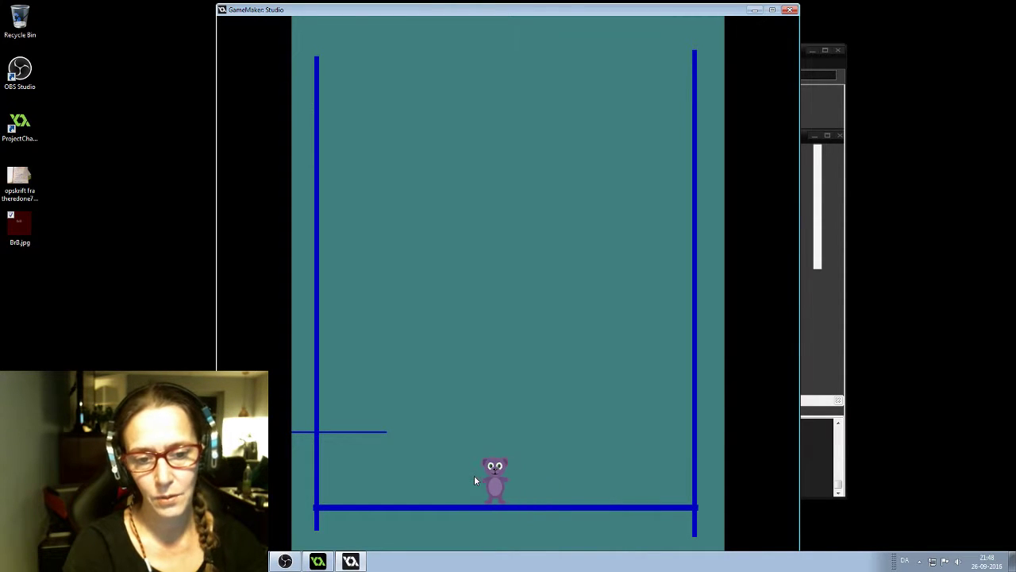
key(Left)
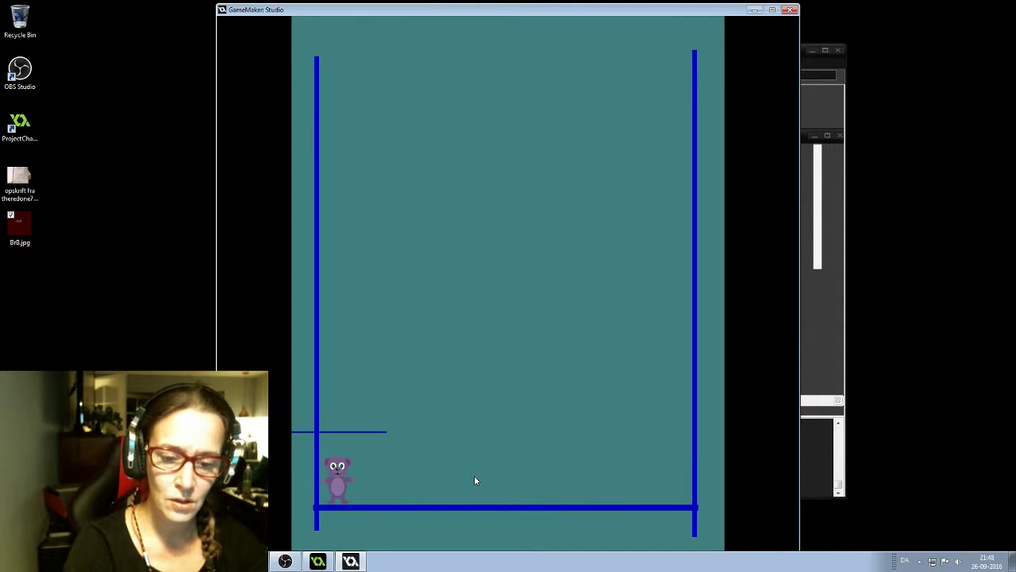
key(Right)
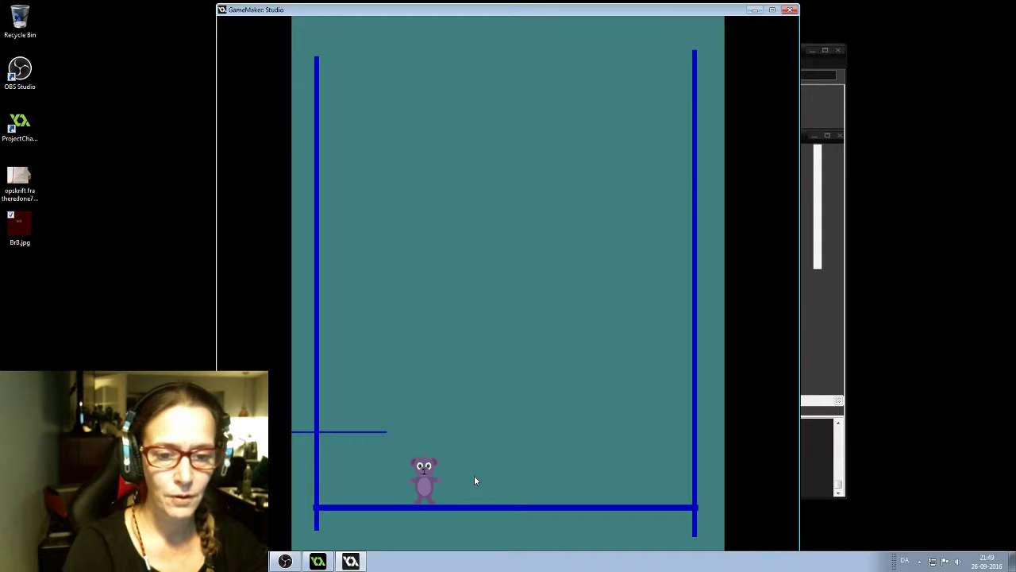
Test the bear's jump from the floor beside the platform, and close the game
key(Up)
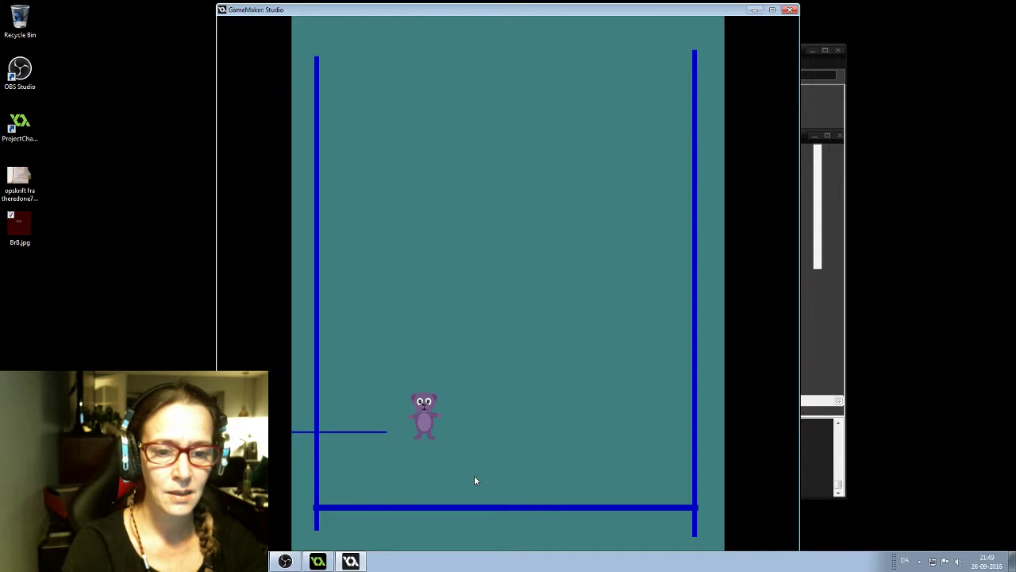
key(Up)
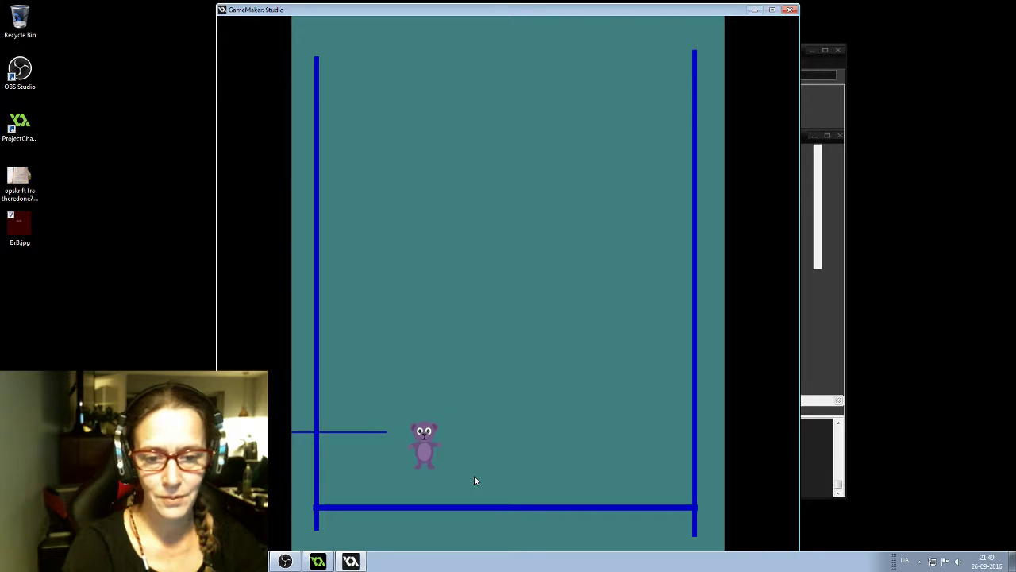
key(Up)
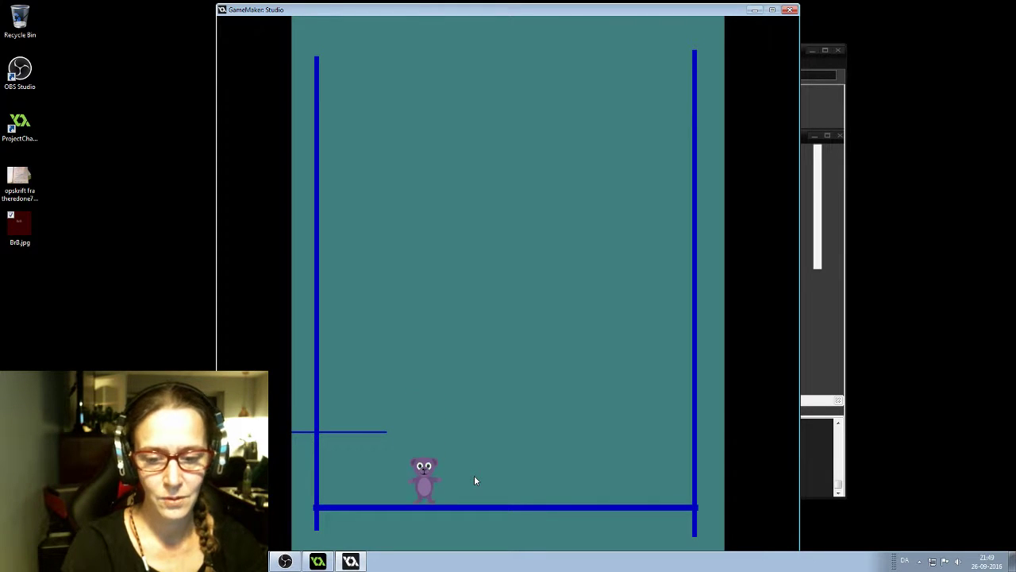
key(Right)
key(Left)
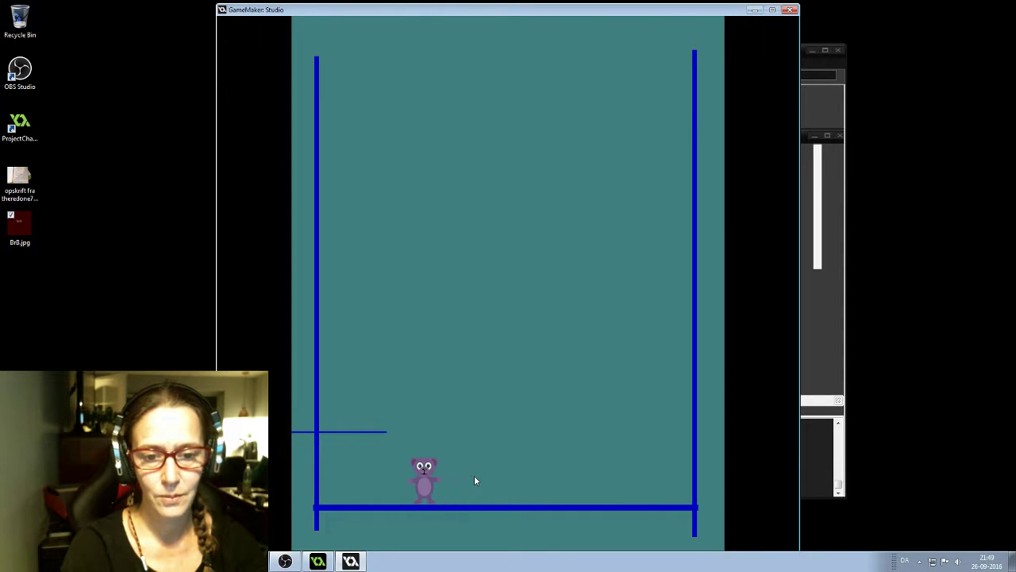
key(Right)
key(Left)
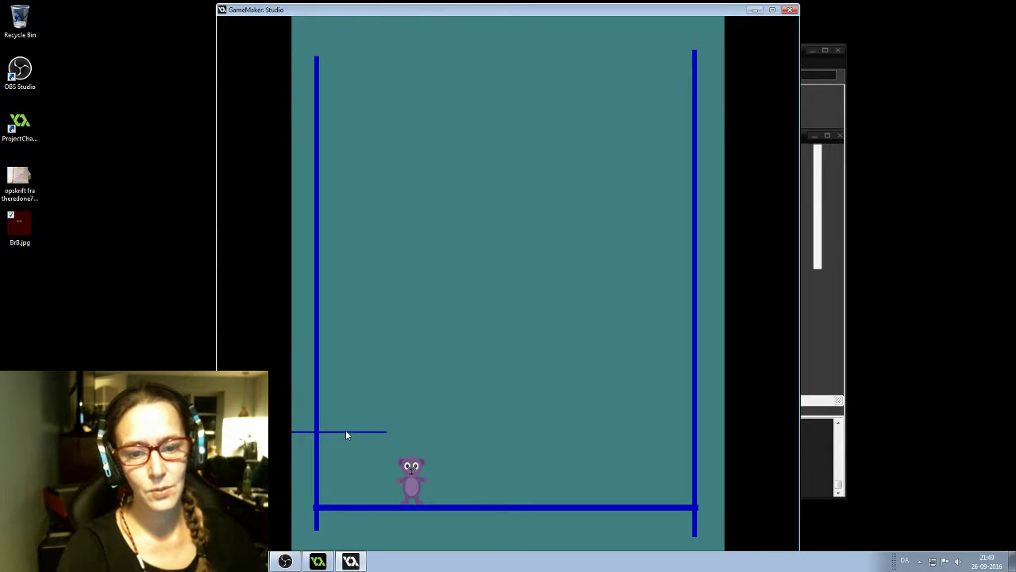
click(791, 12)
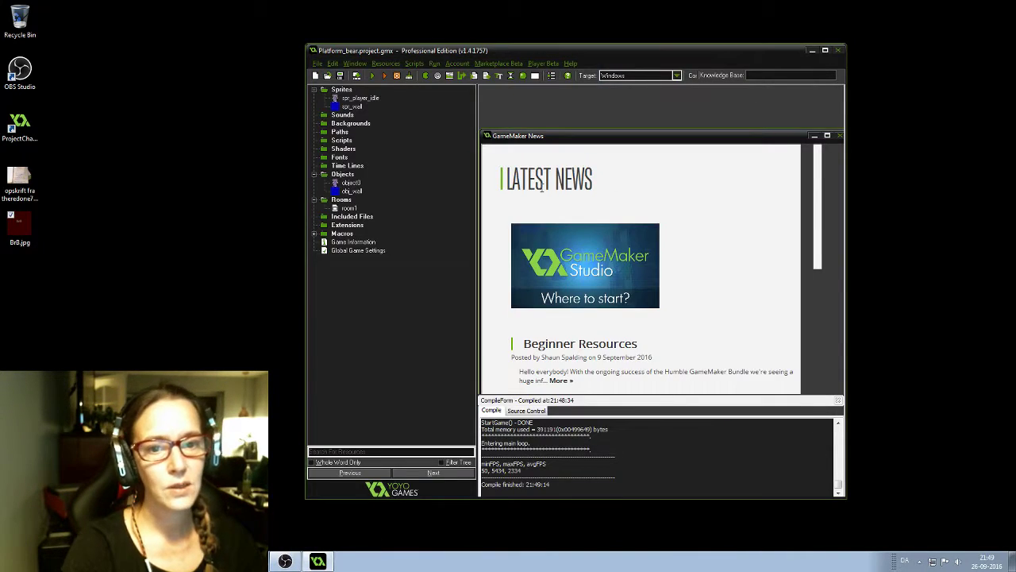
Lower the small platform slightly in room1, reposition the bear just above the floor near the room's centre, and save the room
double_click(348, 208)
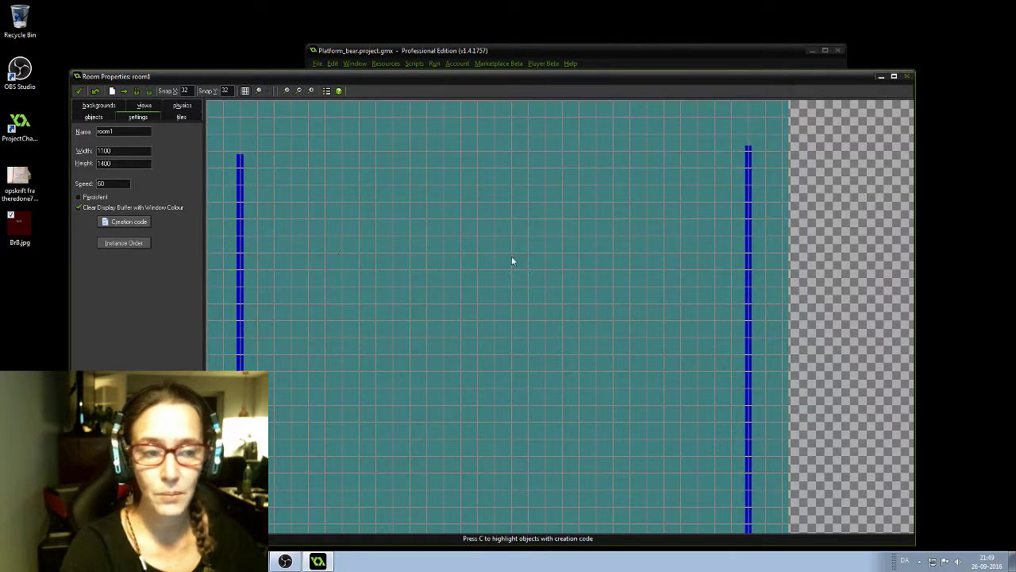
ctrl+scroll(216, 109, down, 2)
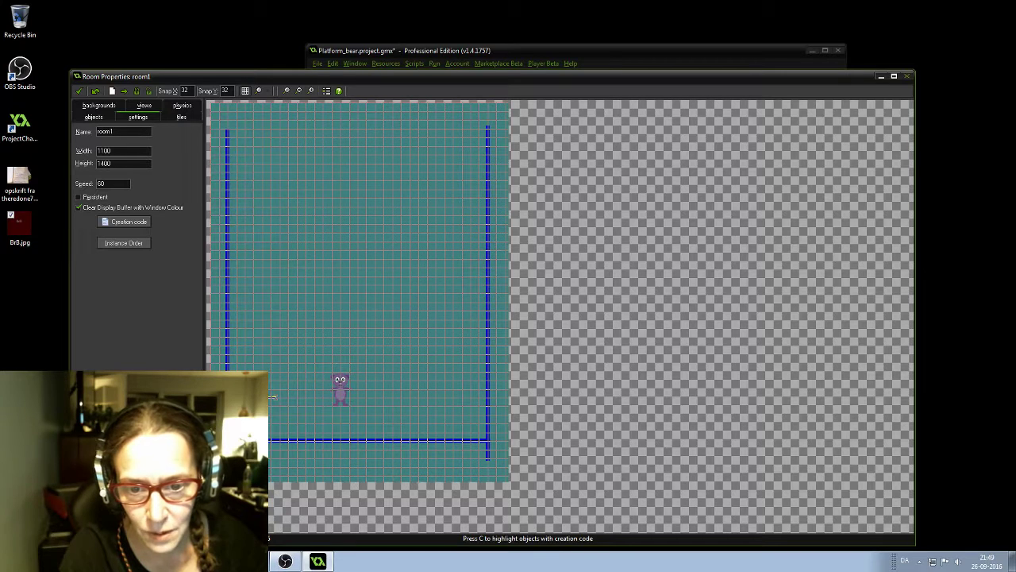
drag(313, 426, 313, 429)
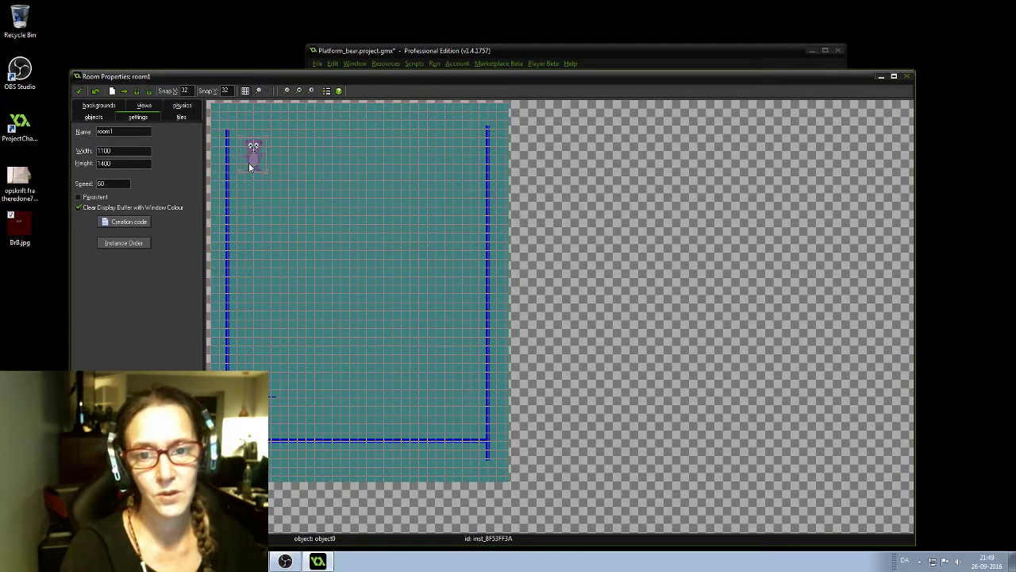
drag(290, 248, 340, 403)
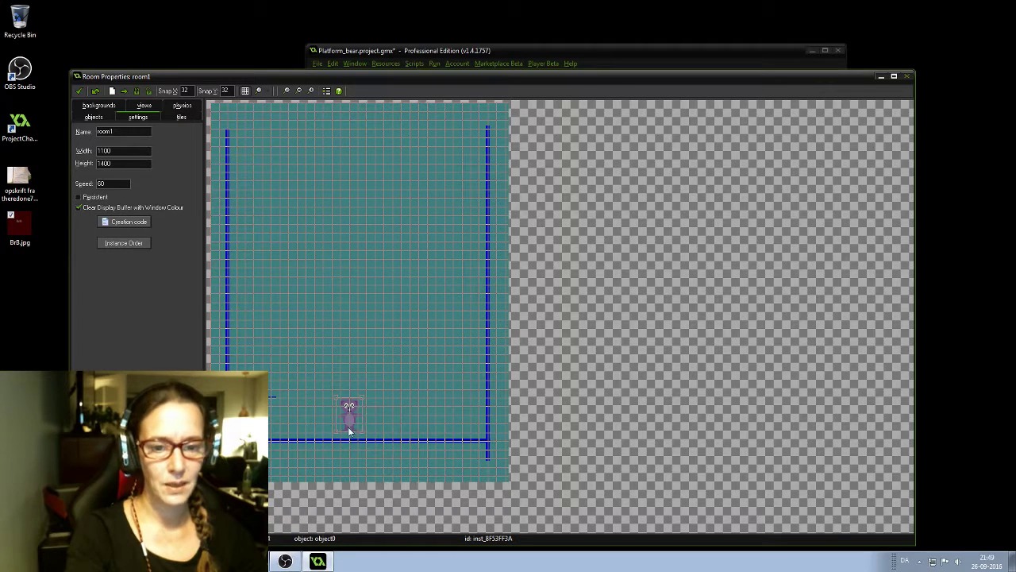
click(79, 92)
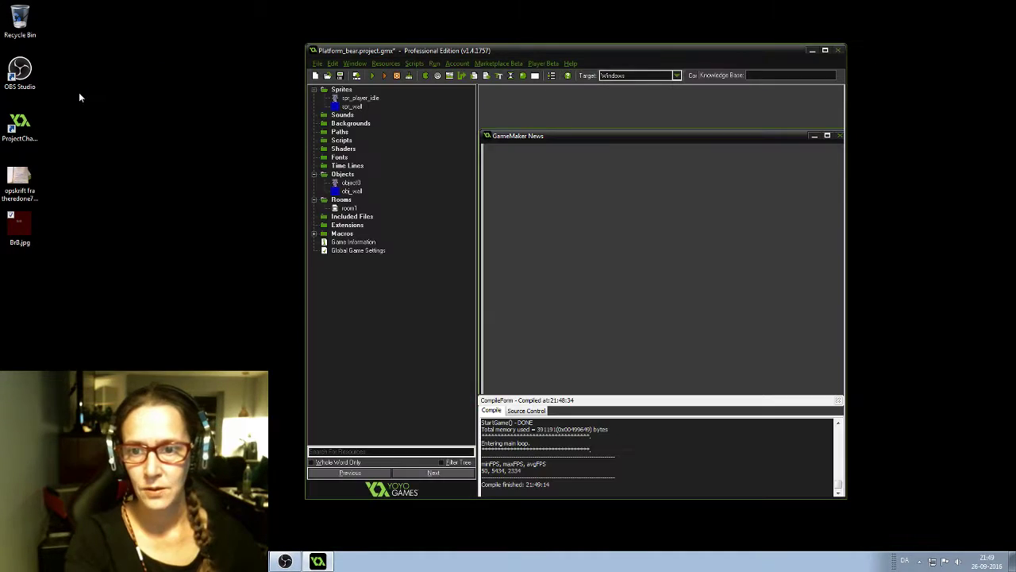
Run the game again and test jumping the bear onto and off the lowered platform
click(372, 76)
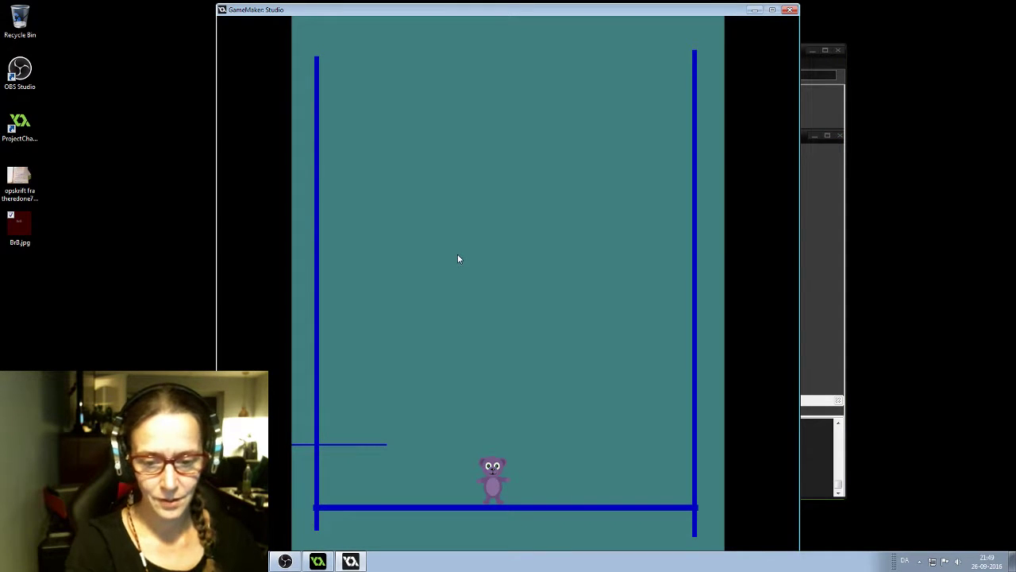
key(Left)
key(Up)
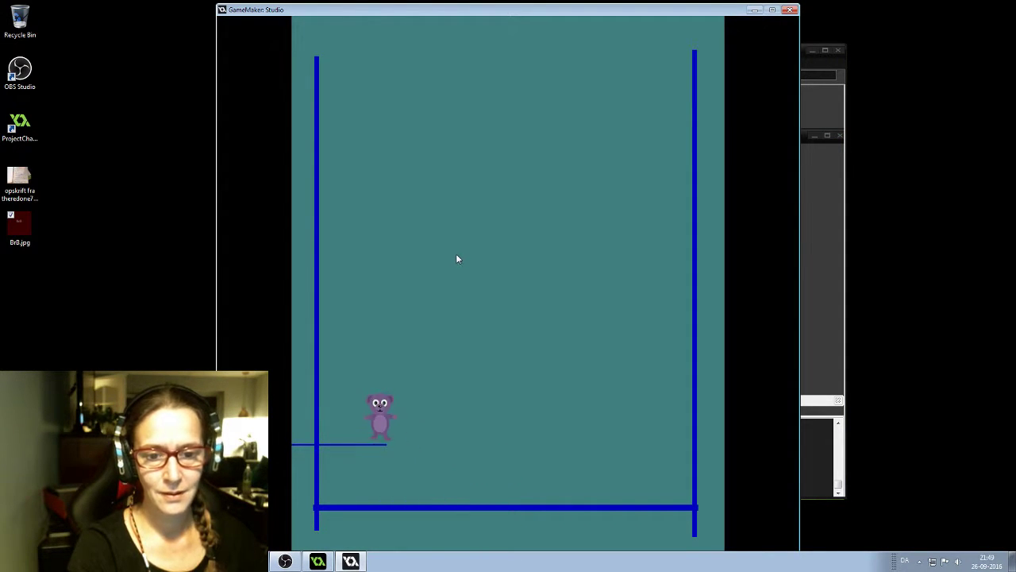
key(Right)
key(Up)
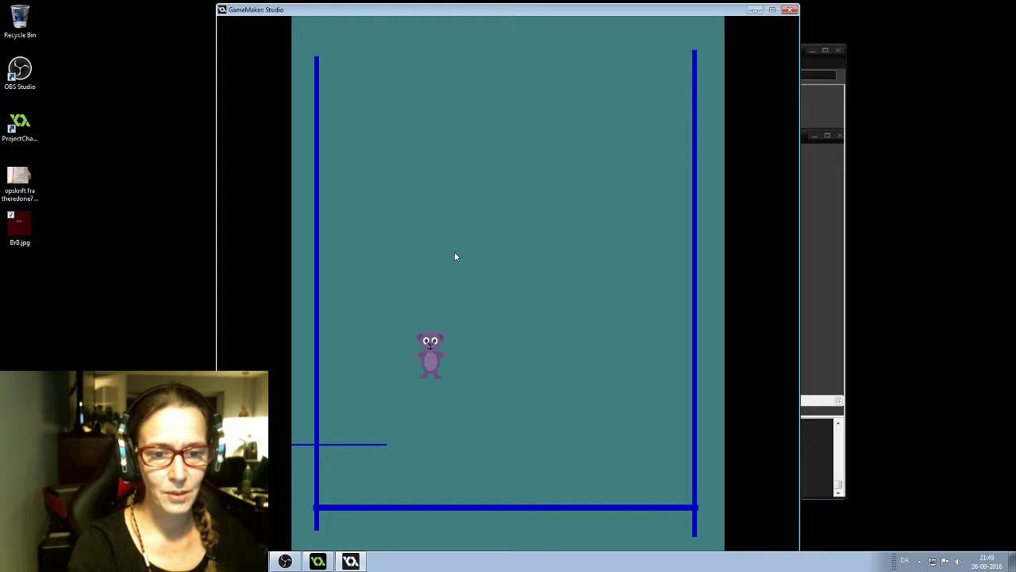
key(Up)
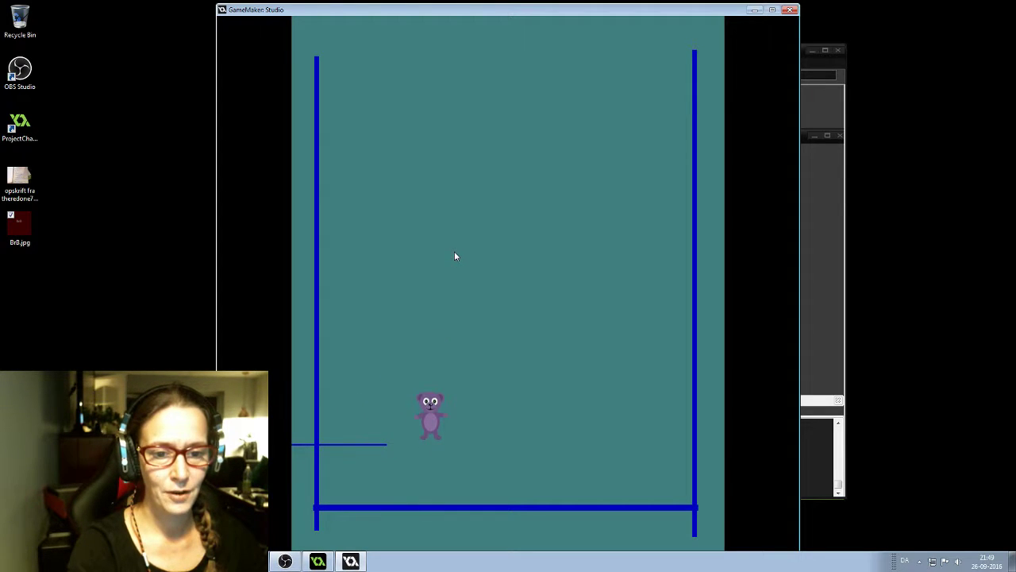
key(Left)
key(Up)
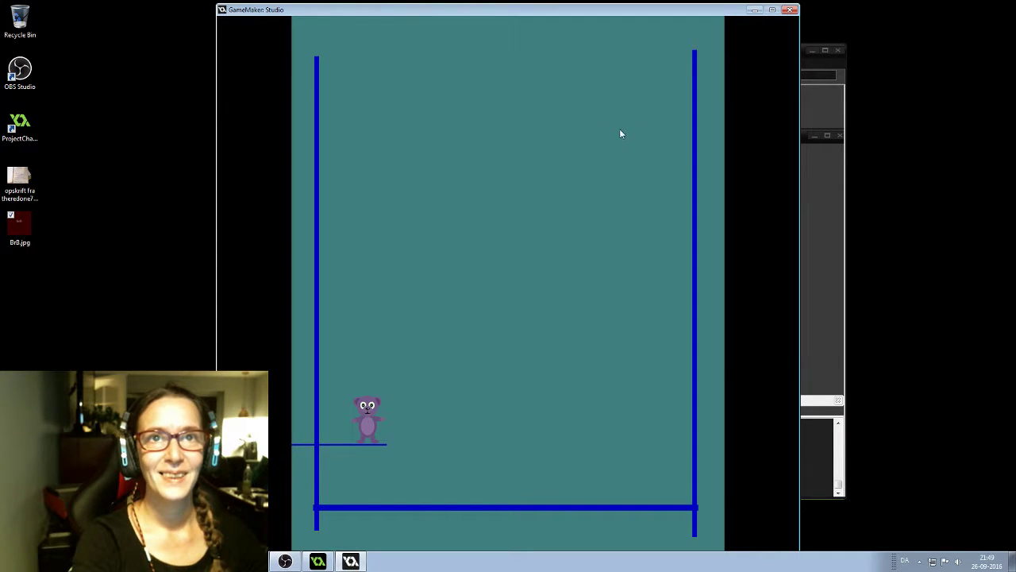
Walk the bear off the small platform, move it back and forth on the floor, and jump it back onto the platform
key(Right)
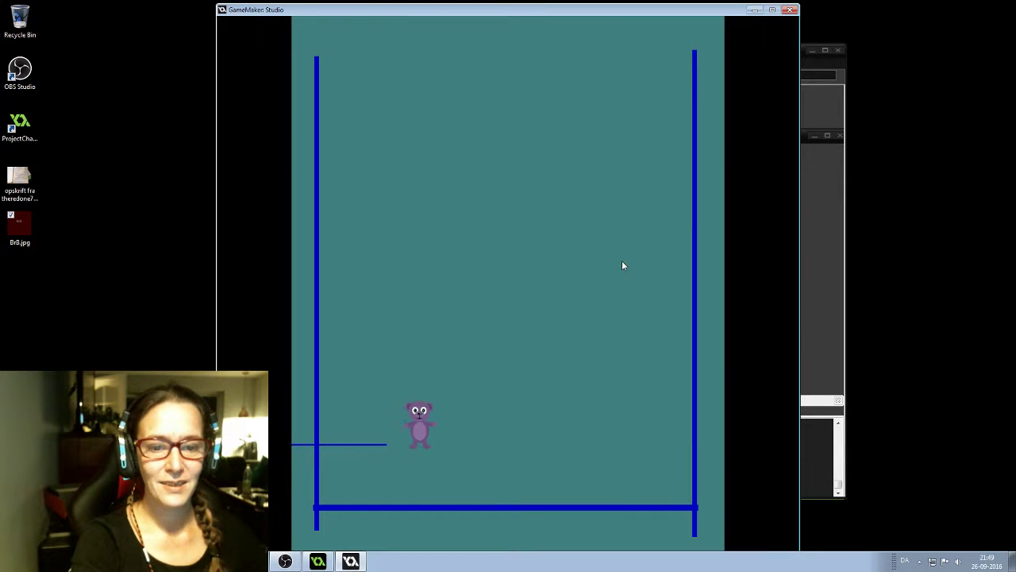
key(Right)
key(Left)
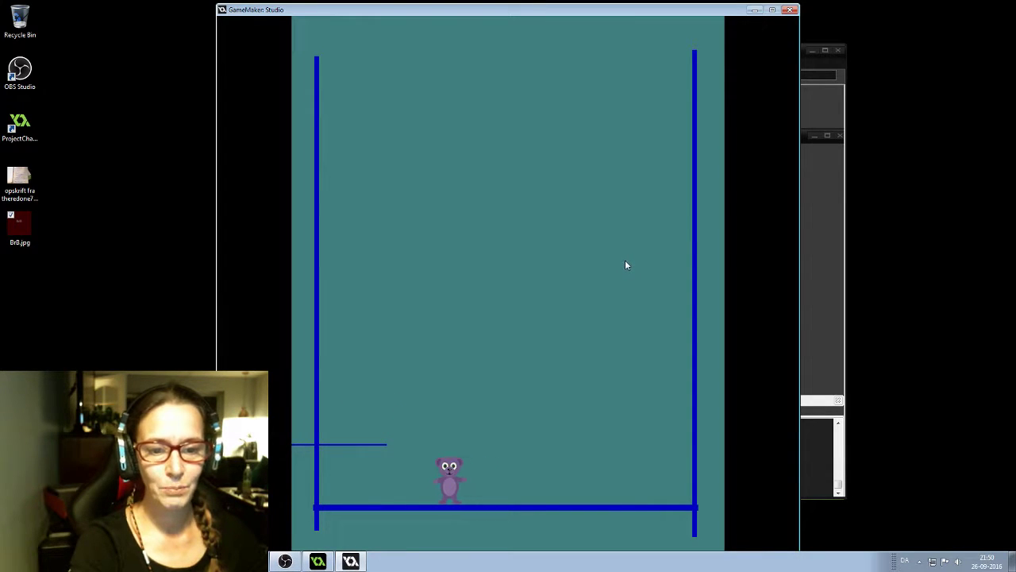
key(Right)
key(Left)
key(Right)
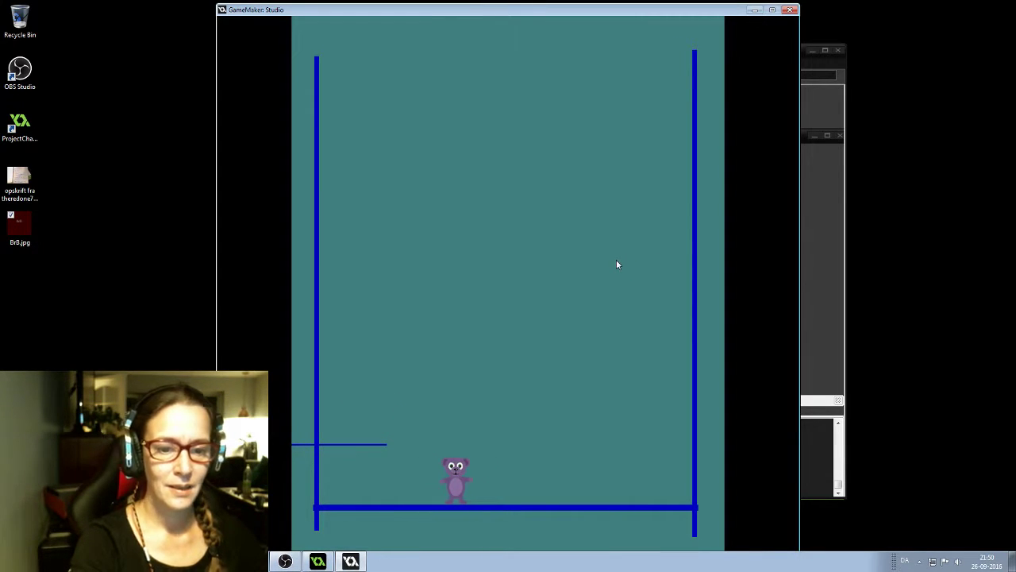
key(Left)
key(Up)
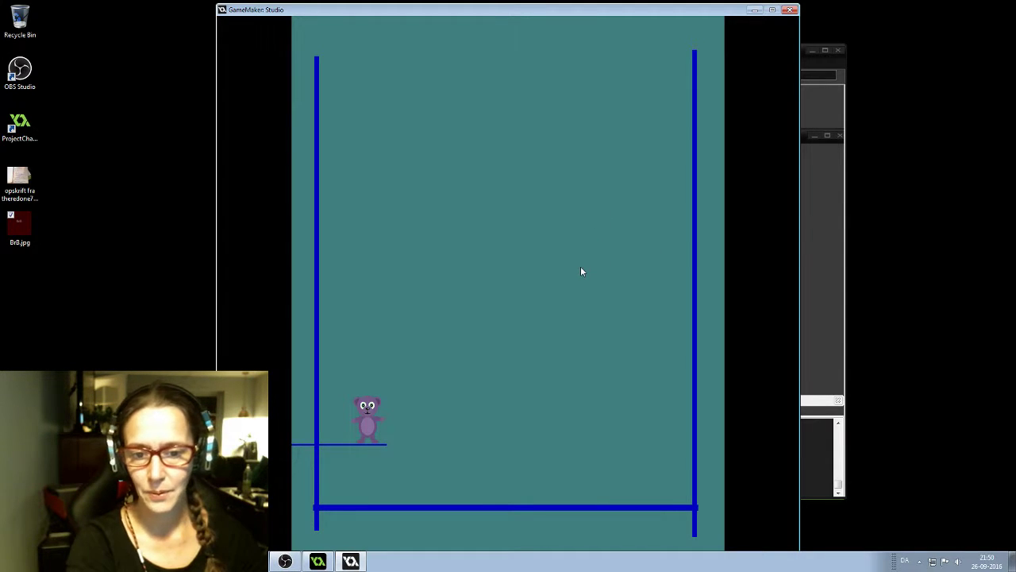
Walk the bear off the platform again and test its walking in both directions along the floor
key(Right)
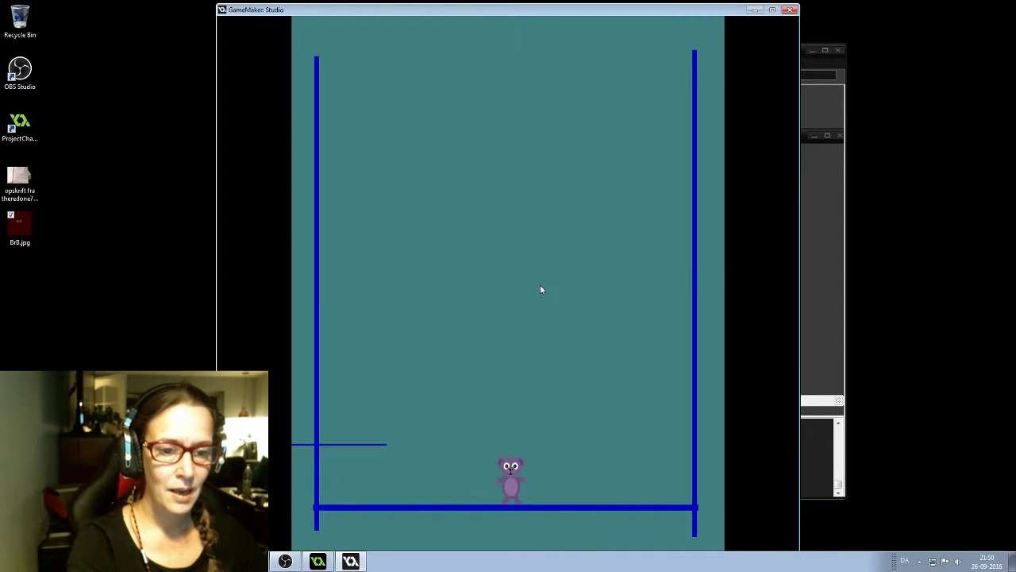
key(Left)
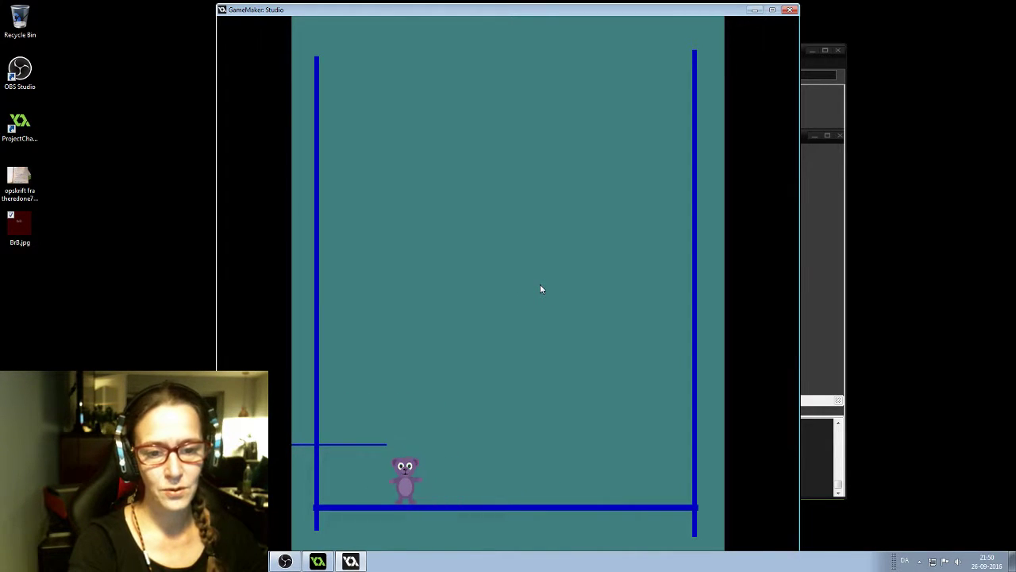
key(Right)
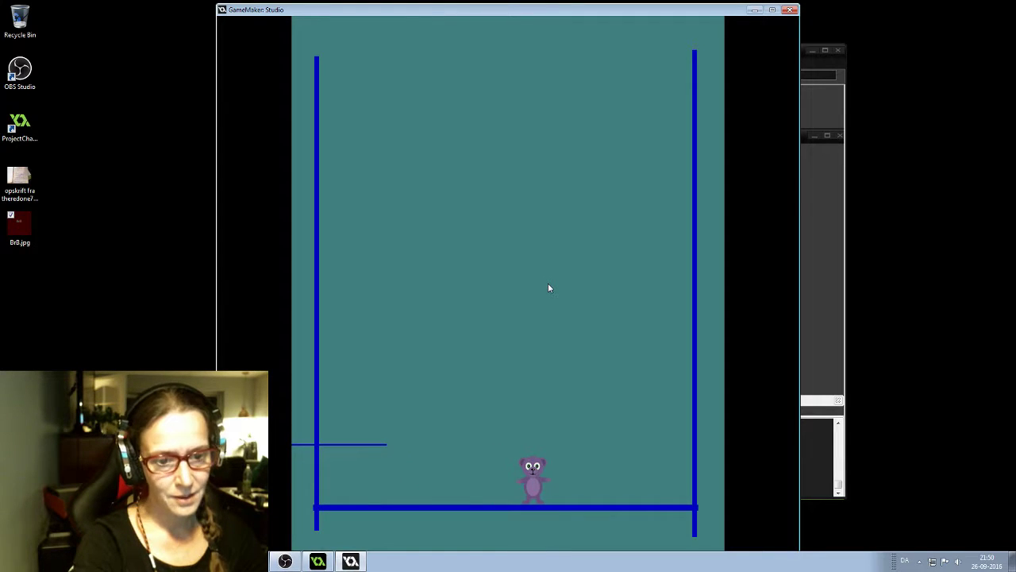
key(Left)
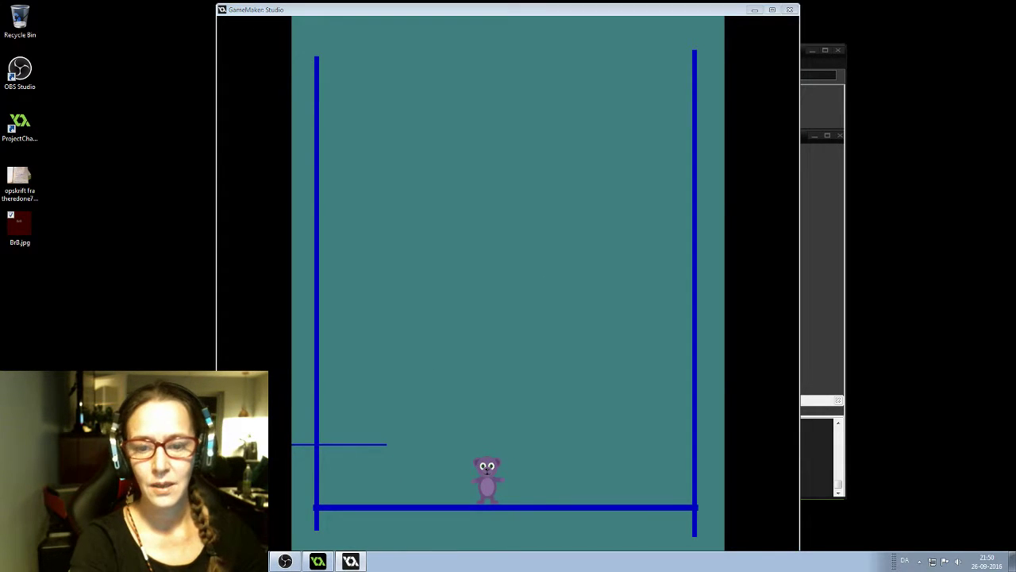
Switch to GIMP, nudge the eyebrowz layer of player-bear.xcf slightly upward on the head, and hide the powerup layer
click(350, 561)
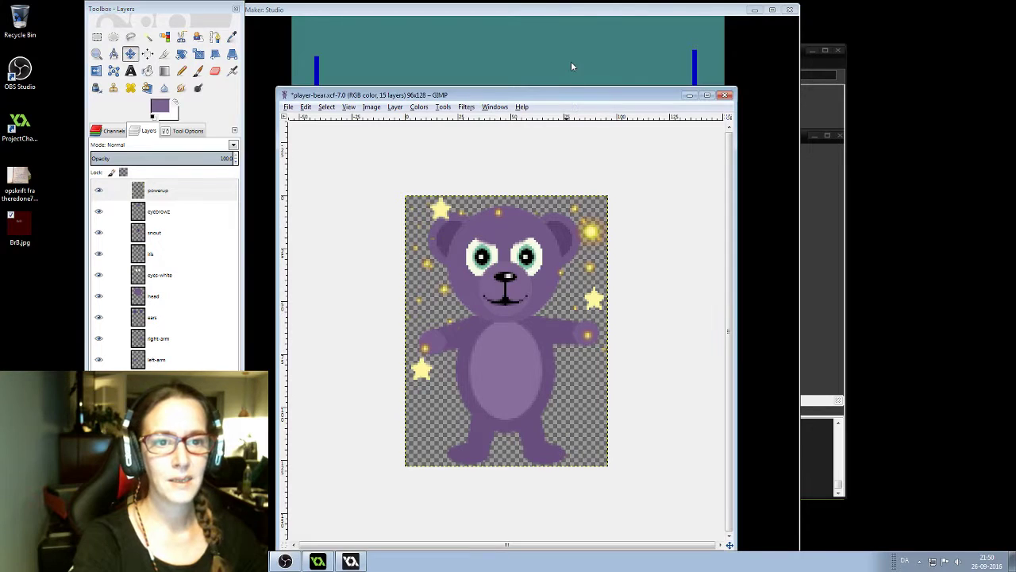
drag(572, 95, 581, 54)
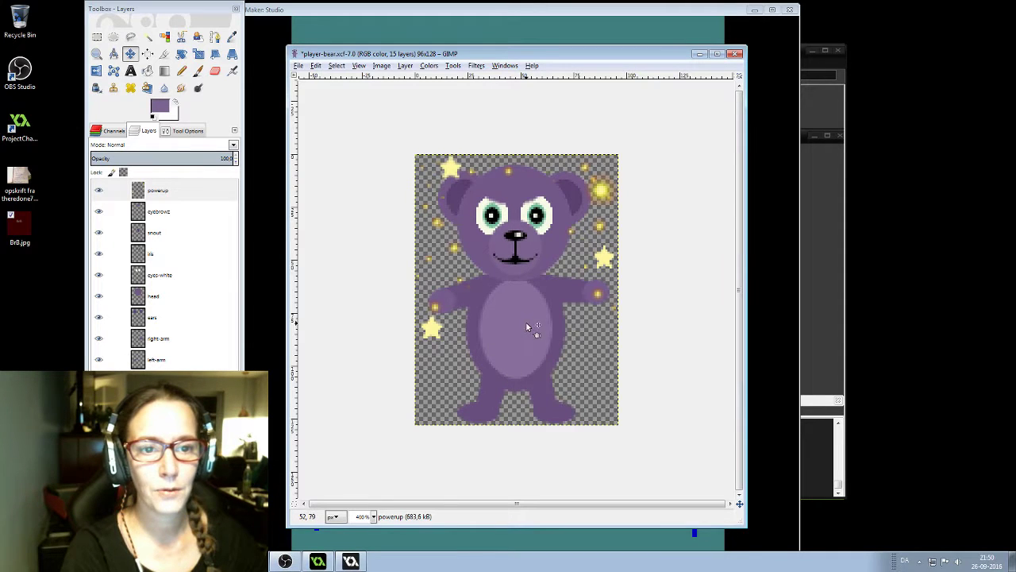
click(163, 214)
drag(511, 191, 516, 186)
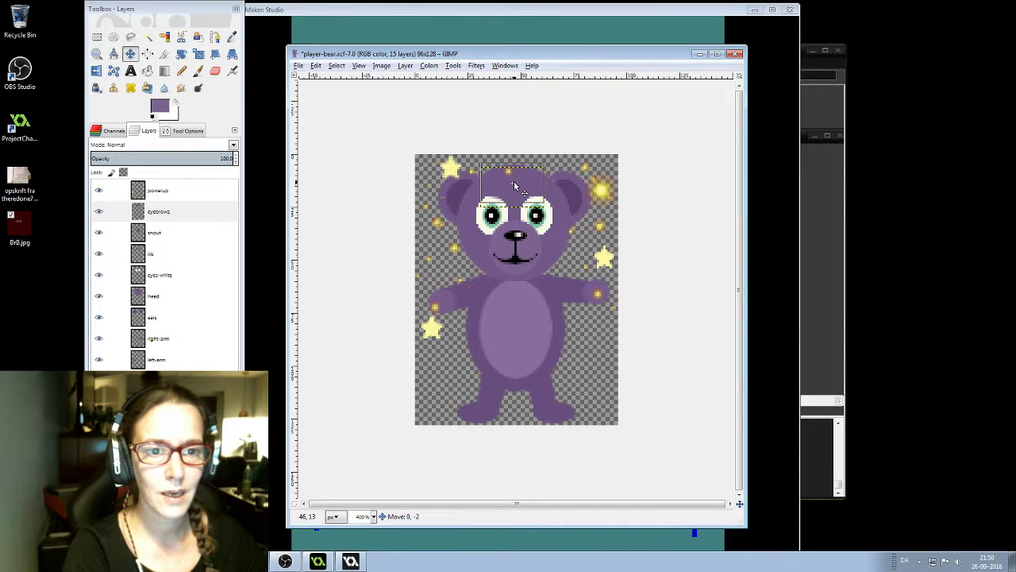
click(98, 191)
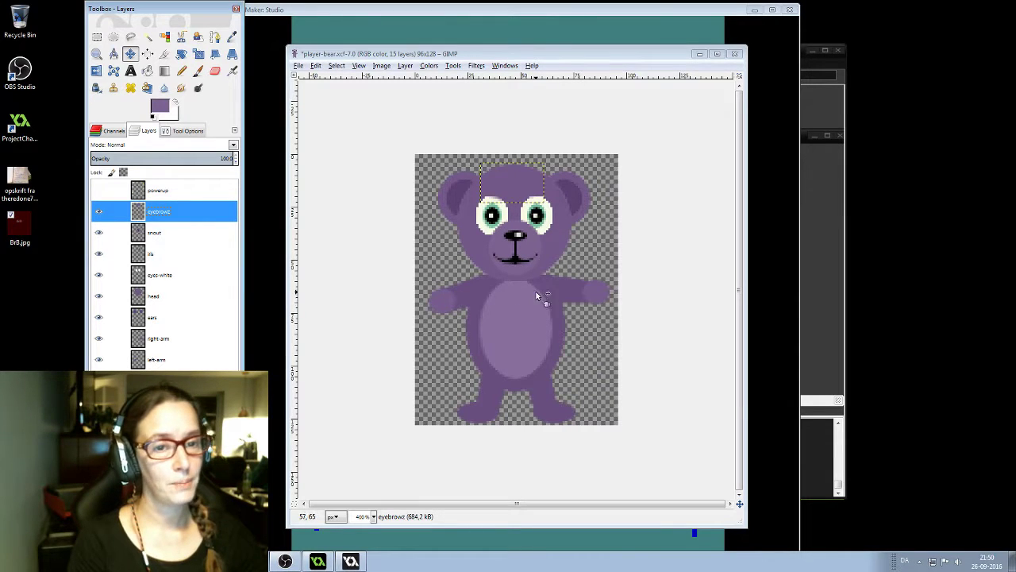
Close player-bear.xcf without saving, and open player-bear_falling.png to examine the falling pose up close
click(735, 54)
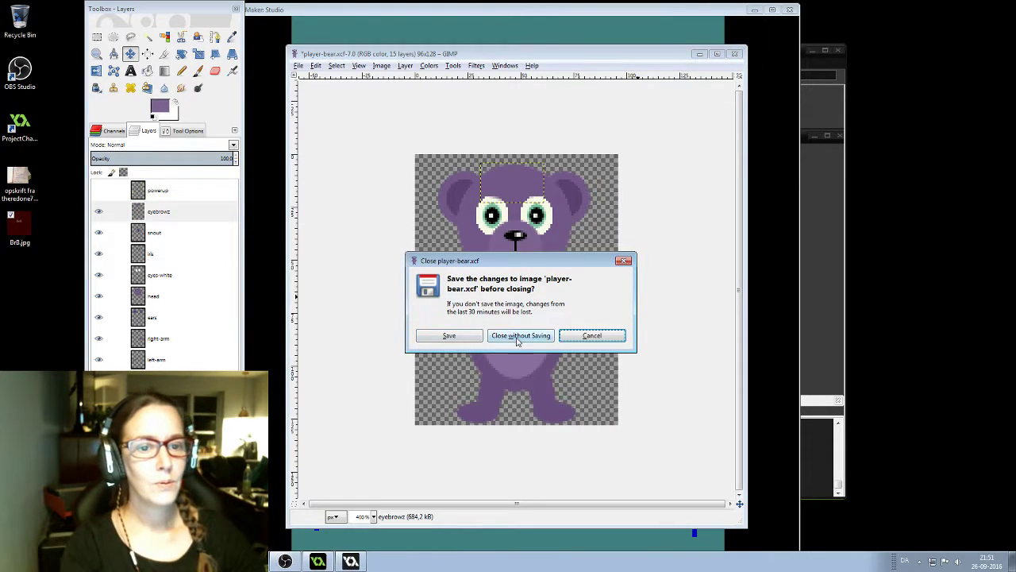
click(517, 336)
click(298, 65)
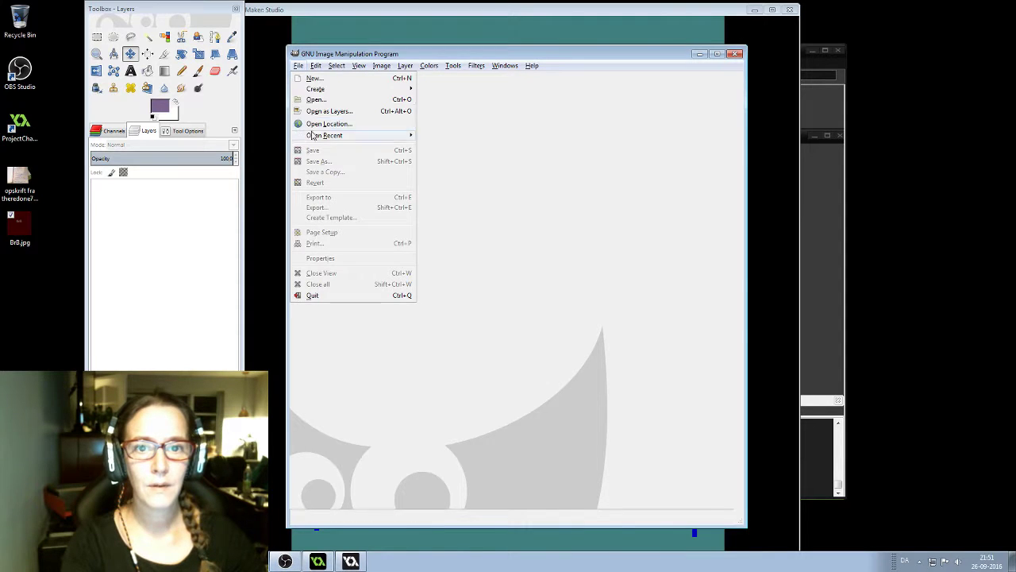
click(316, 99)
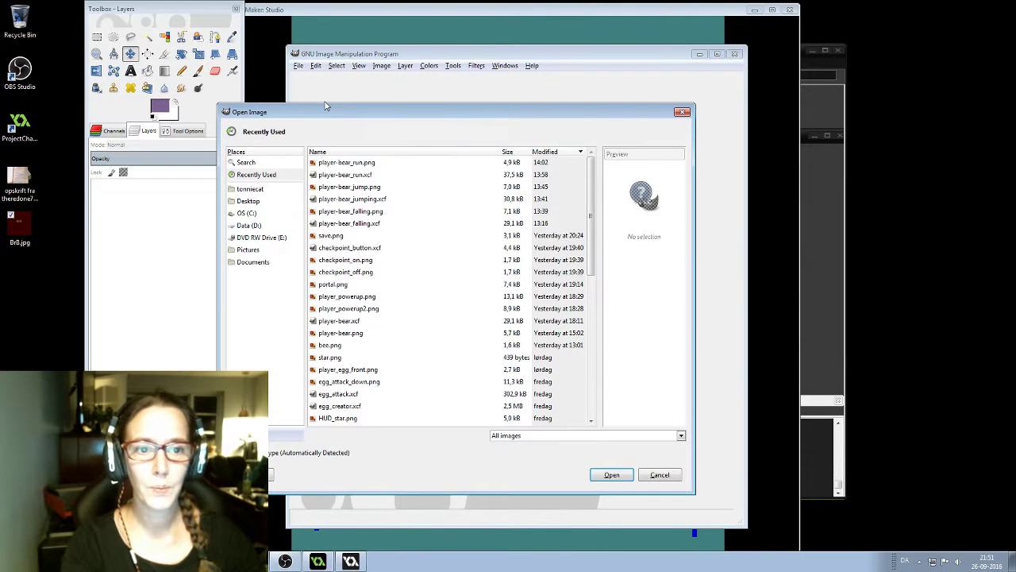
double_click(356, 213)
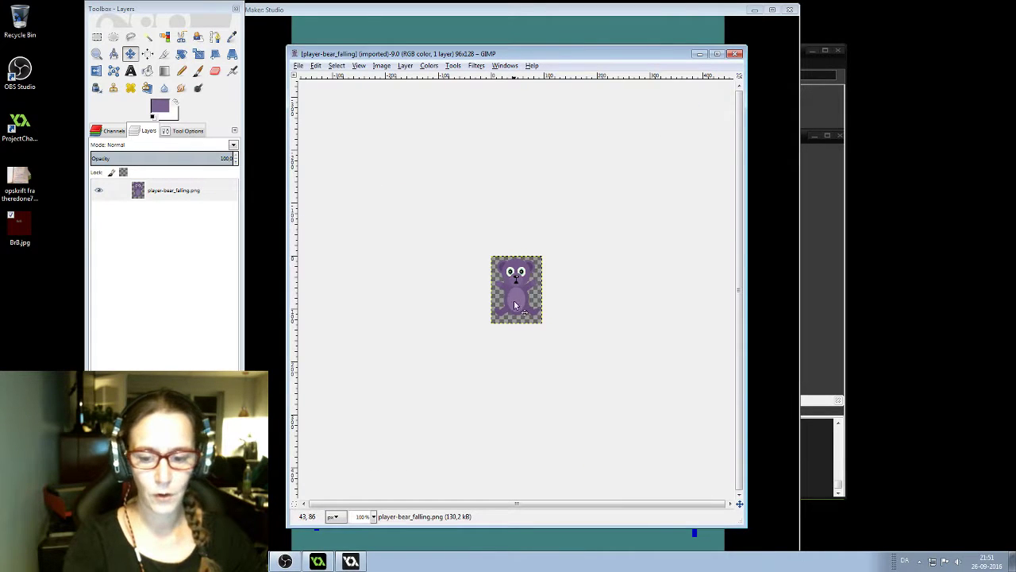
ctrl+scroll(513, 304, up, 5)
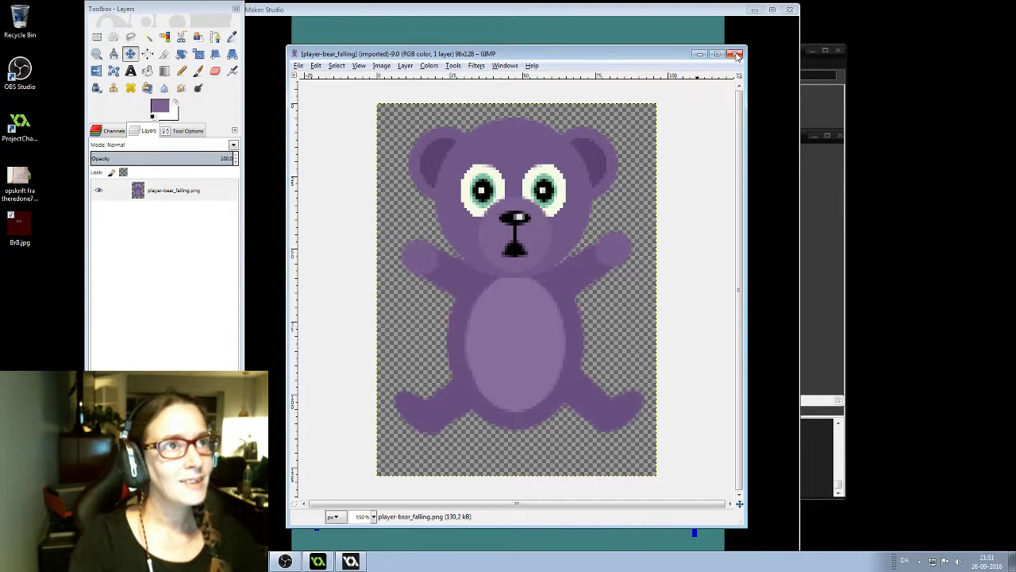
Close the falling image, open player-bear_jump.png to examine the jumping pose up close, and return to the running game
click(736, 54)
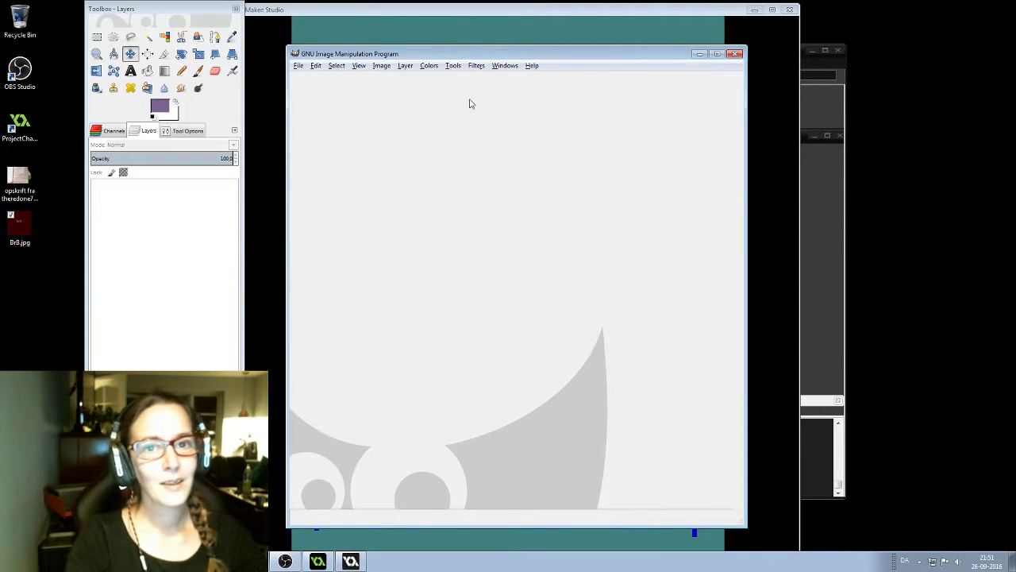
click(298, 66)
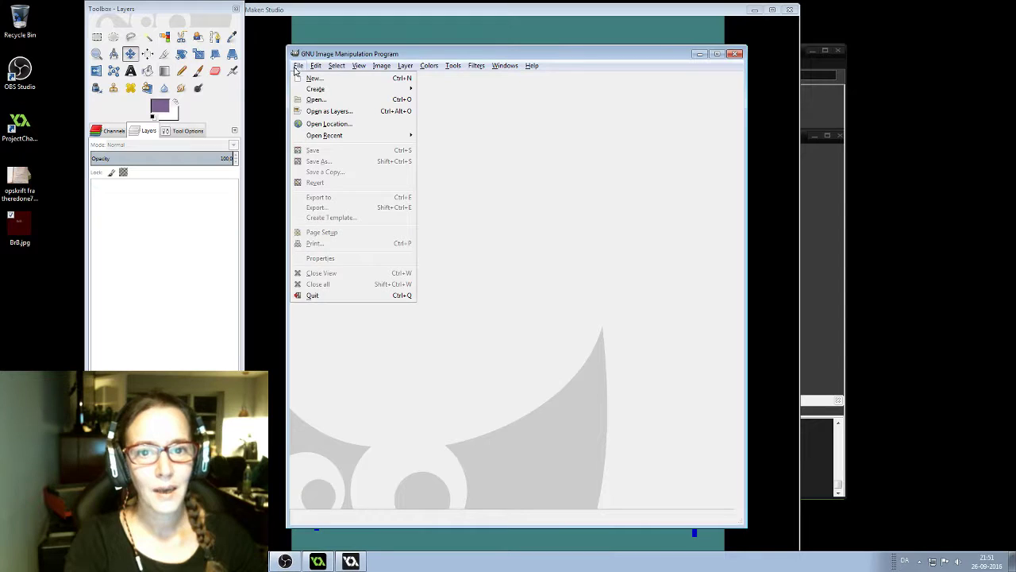
click(315, 101)
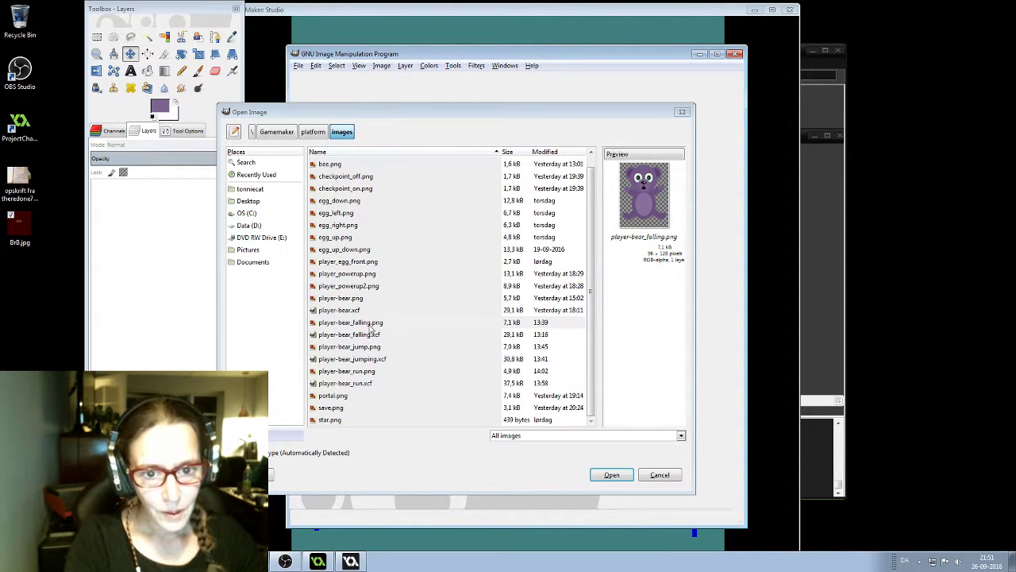
click(377, 348)
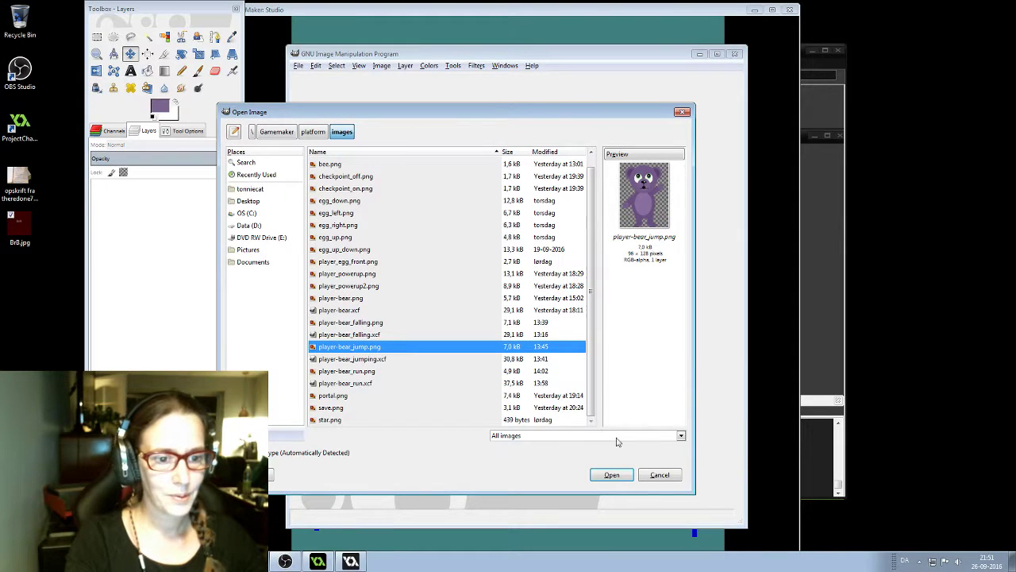
click(621, 474)
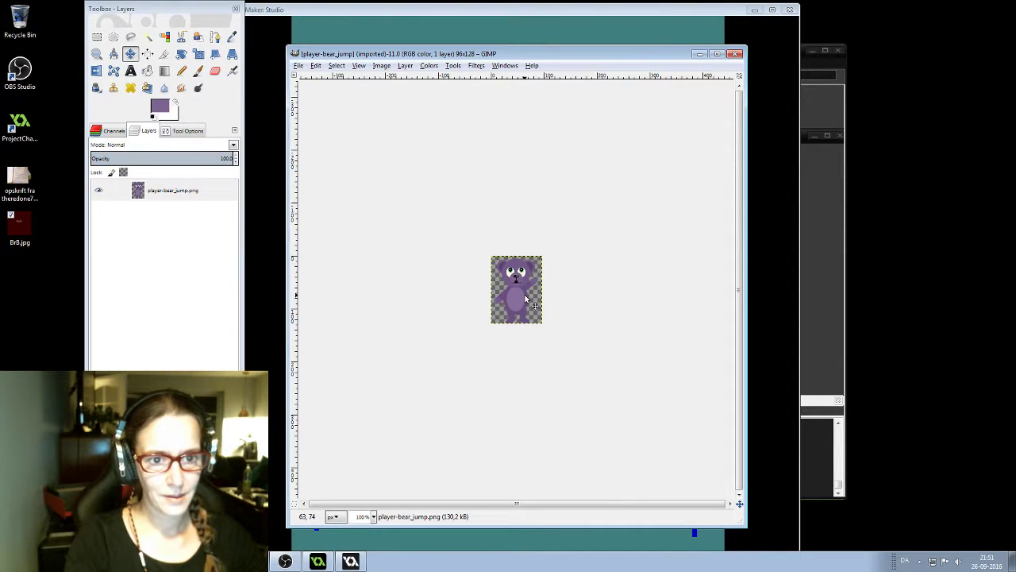
ctrl+scroll(520, 305, up, 4)
ctrl+scroll(523, 326, up, 1)
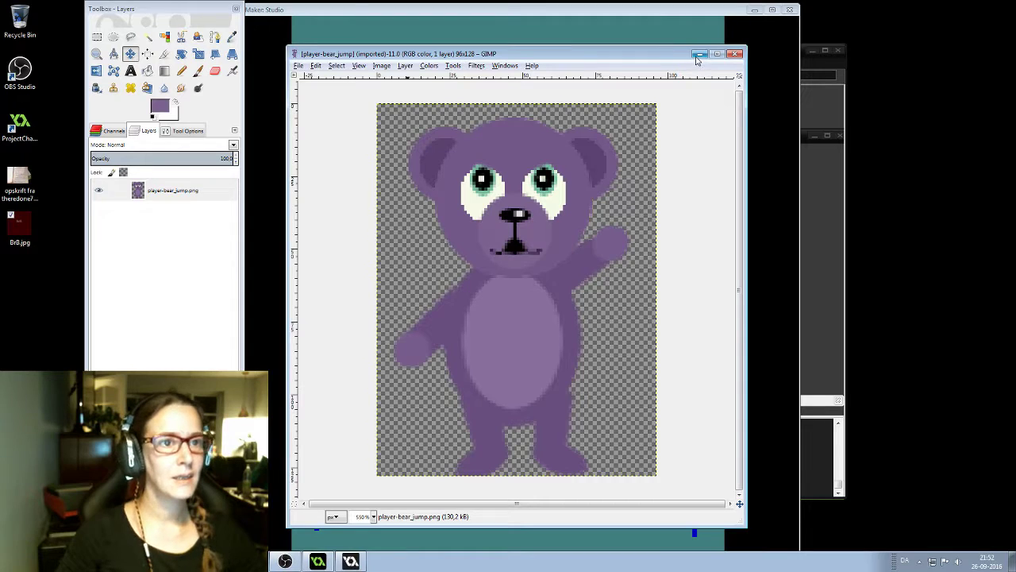
click(698, 54)
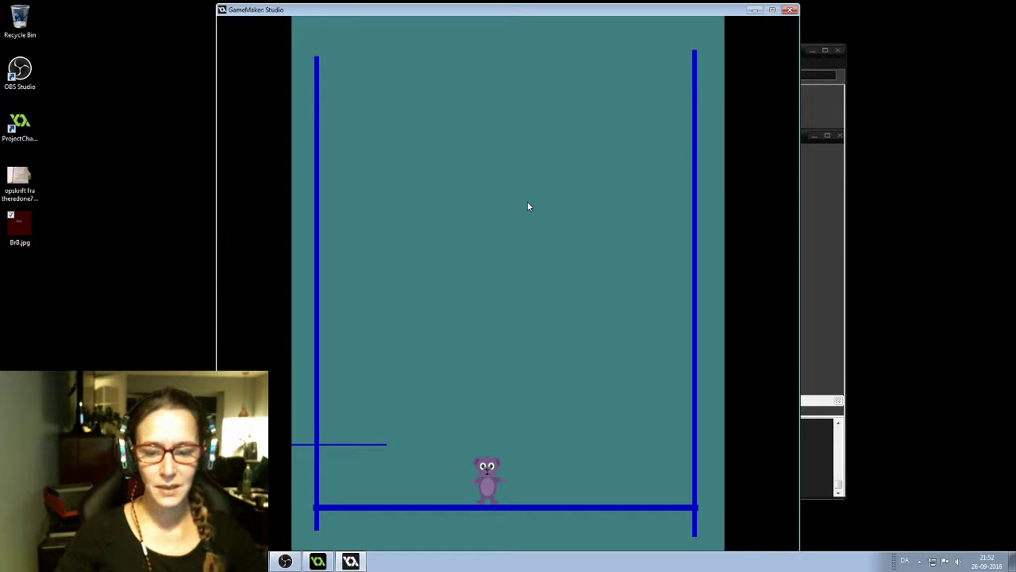